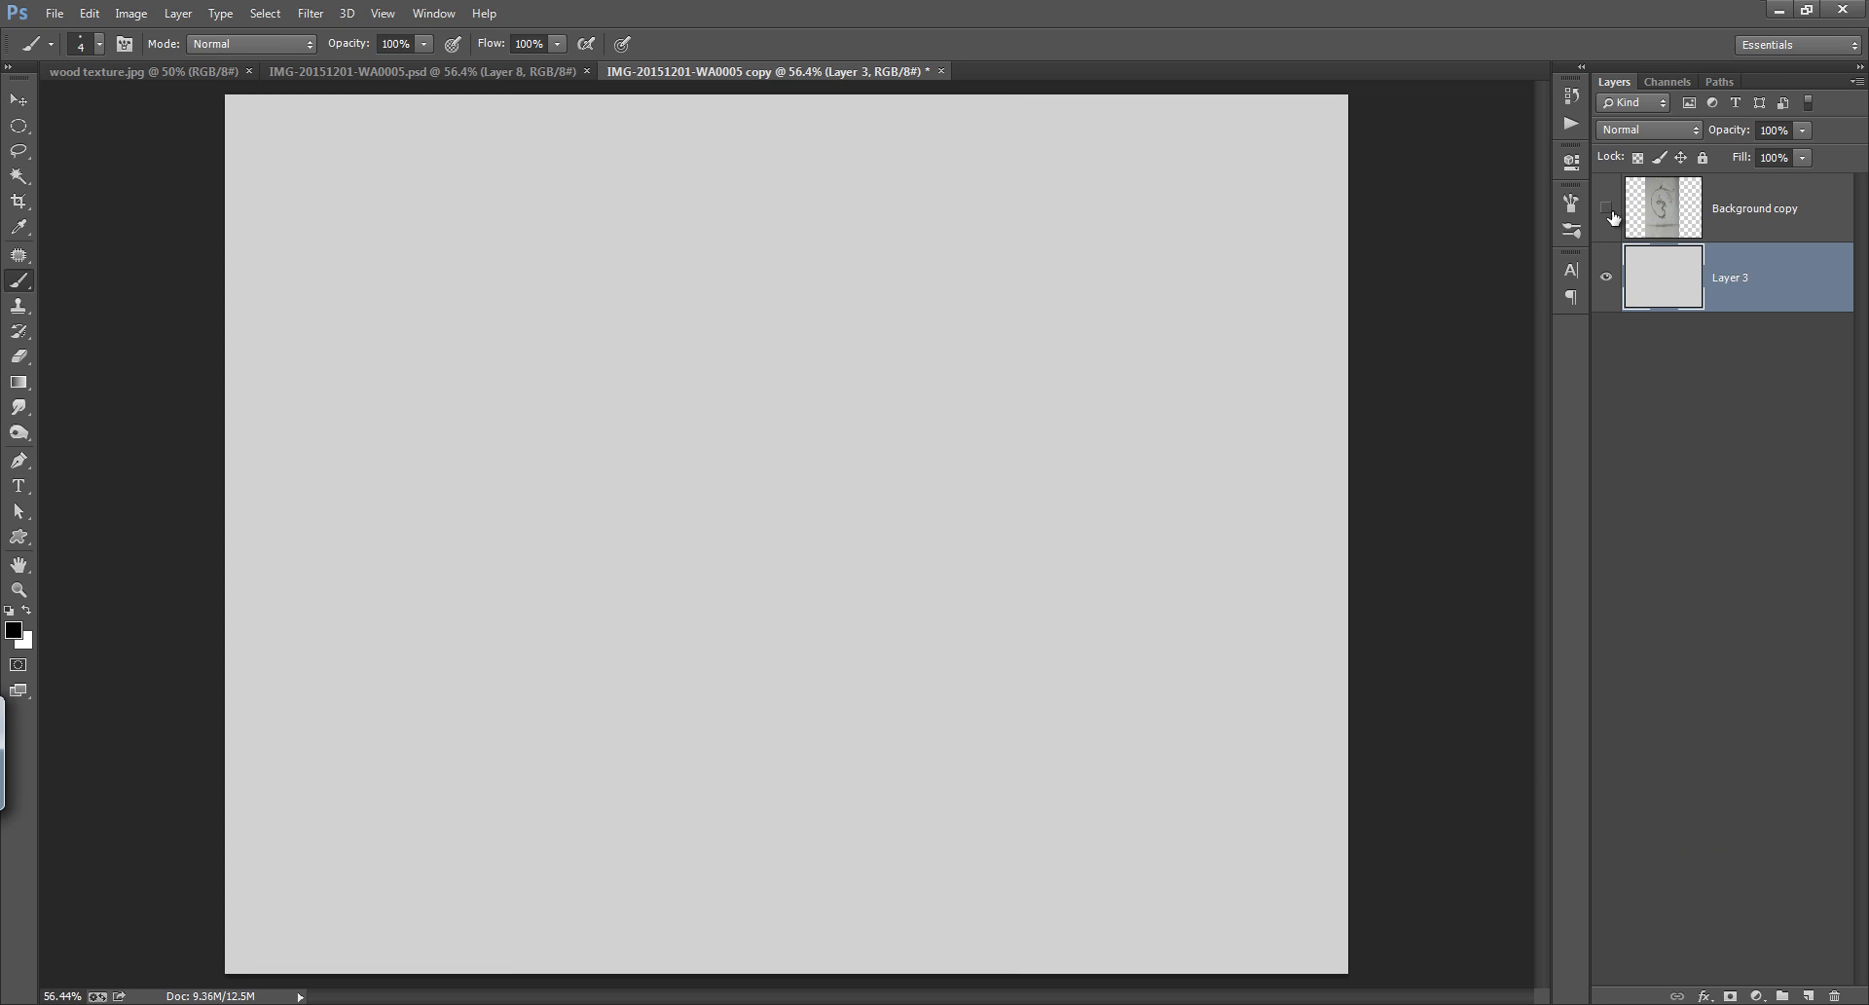
Show the Background copy sketch layer and add a new empty layer above it
{"action": "left_click", "coordinate": [1609, 210]}
{"action": "left_click", "coordinate": [1608, 212]}
{"action": "left_click", "coordinate": [1607, 210]}
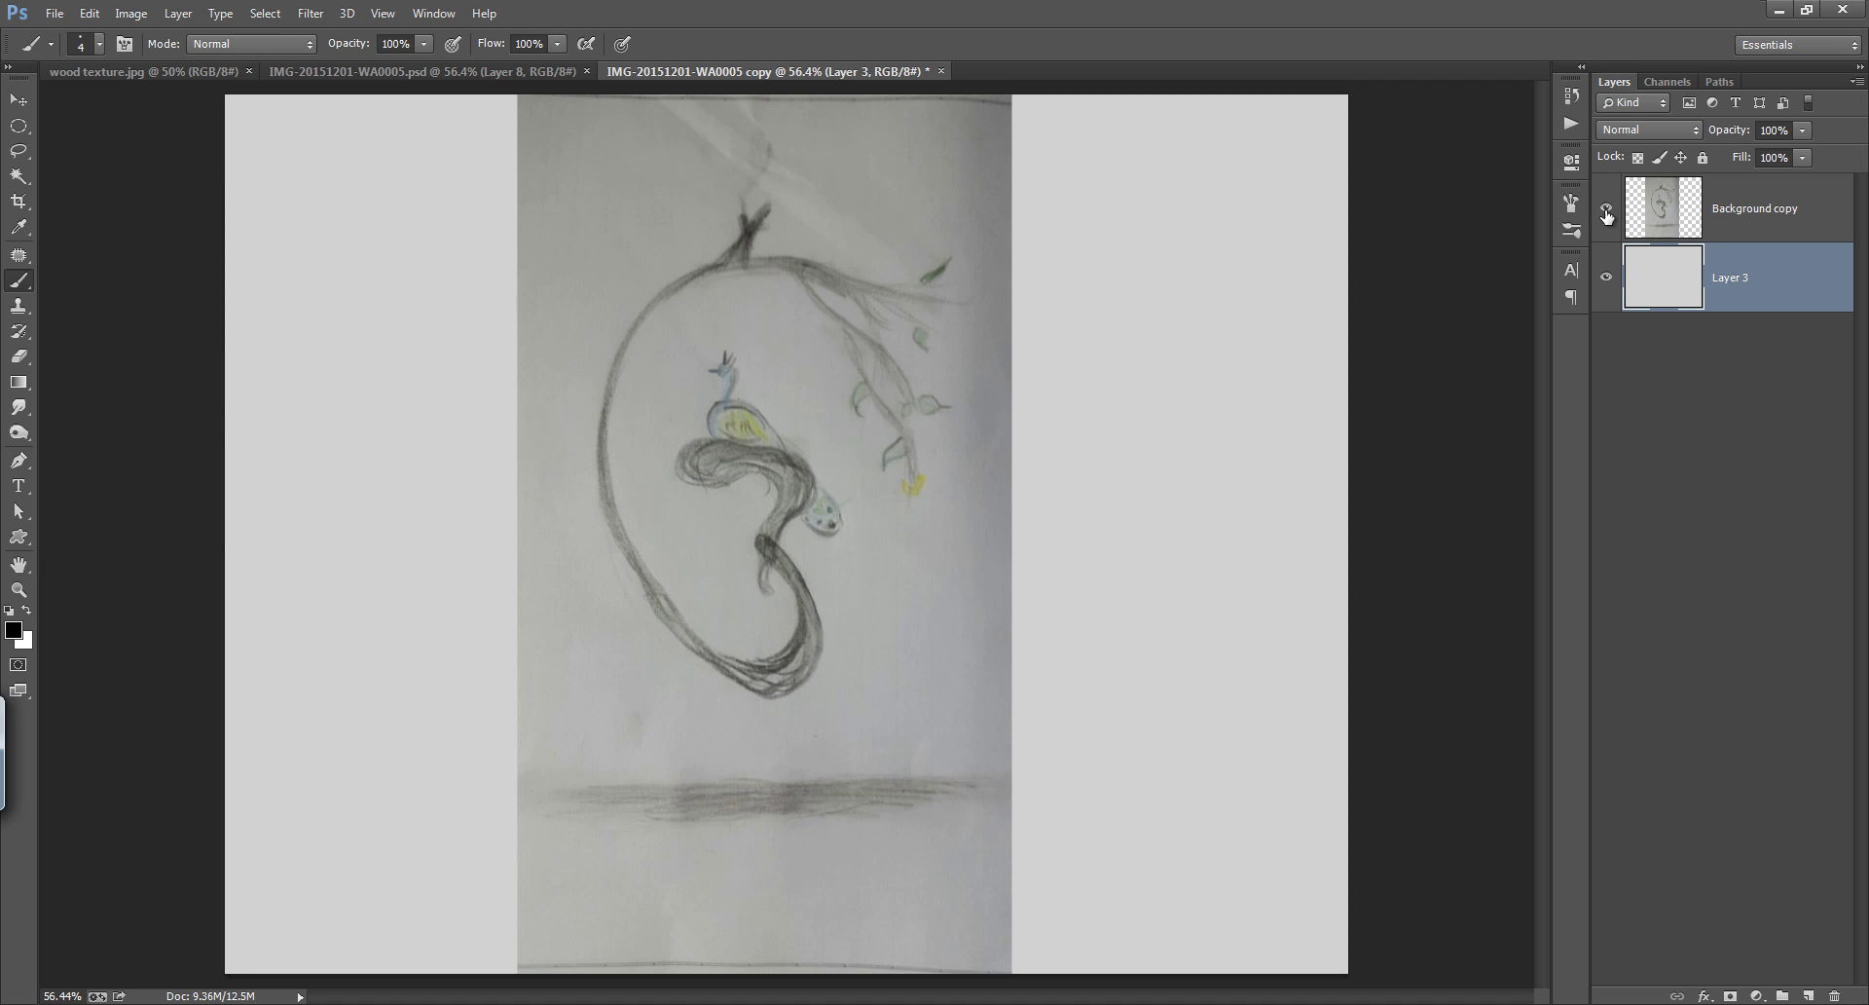
{"action": "left_click", "coordinate": [1671, 224]}
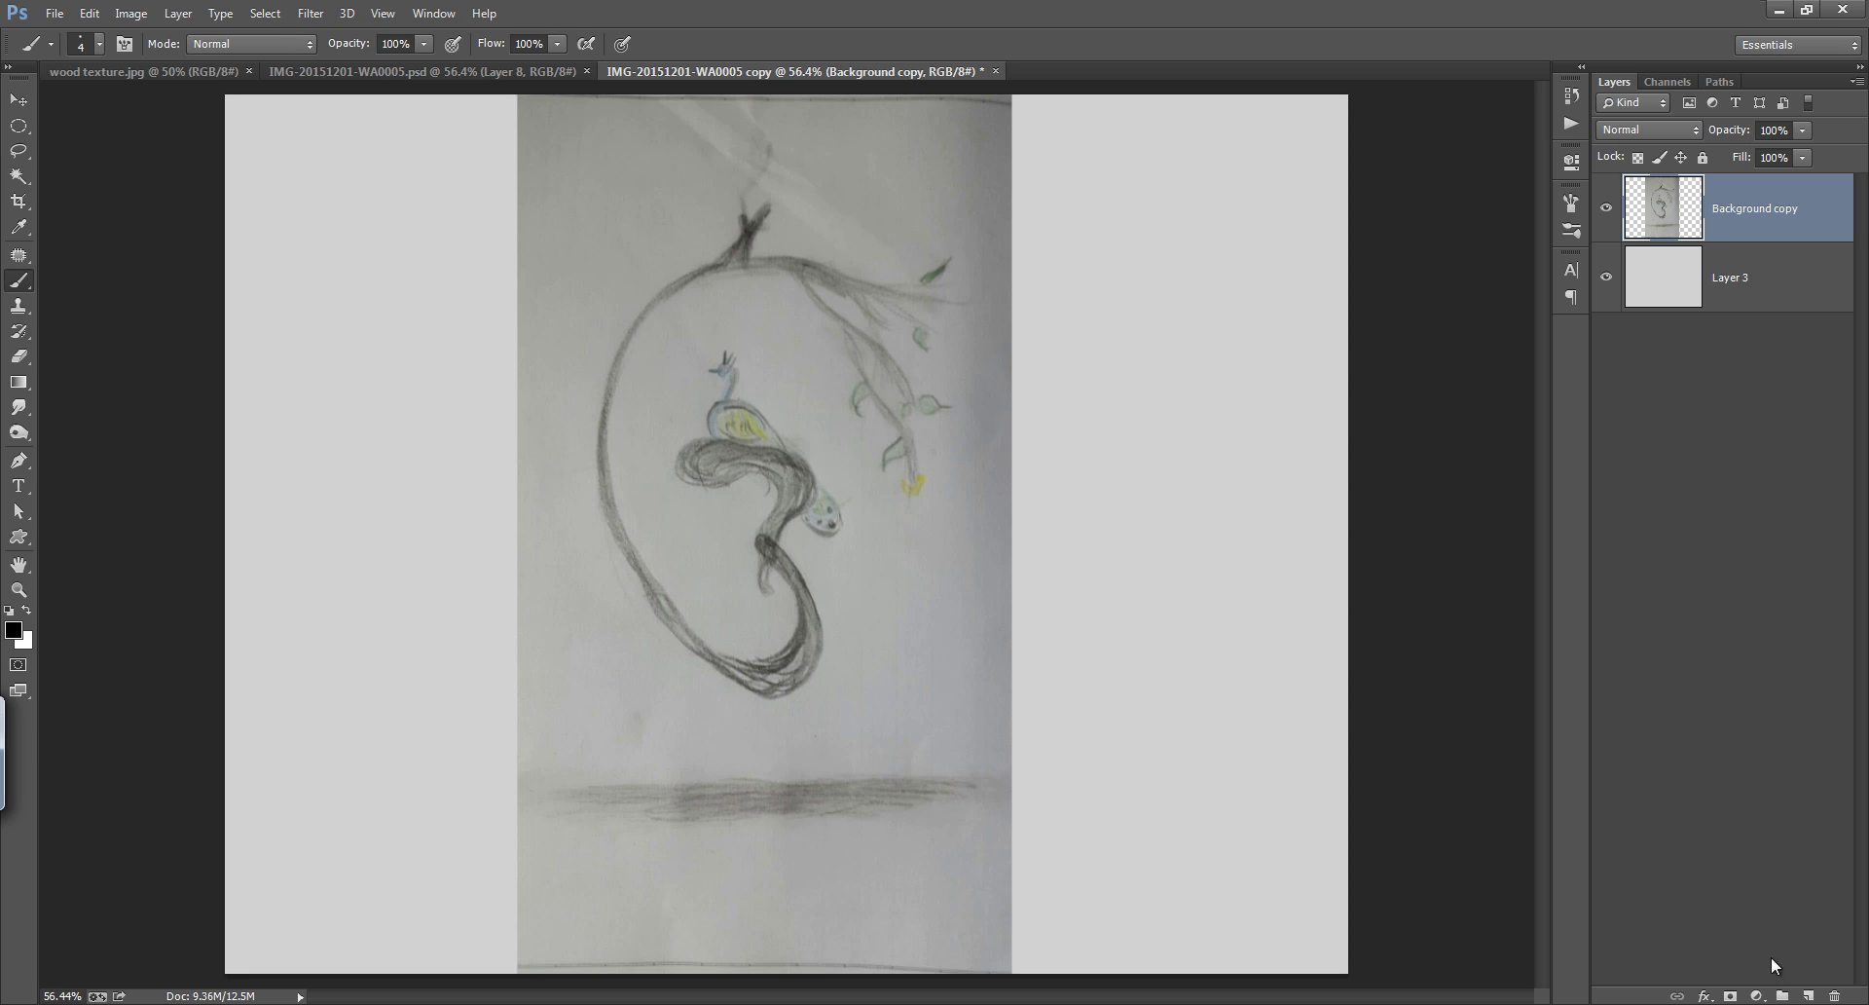
{"action": "left_click", "coordinate": [1807, 996]}
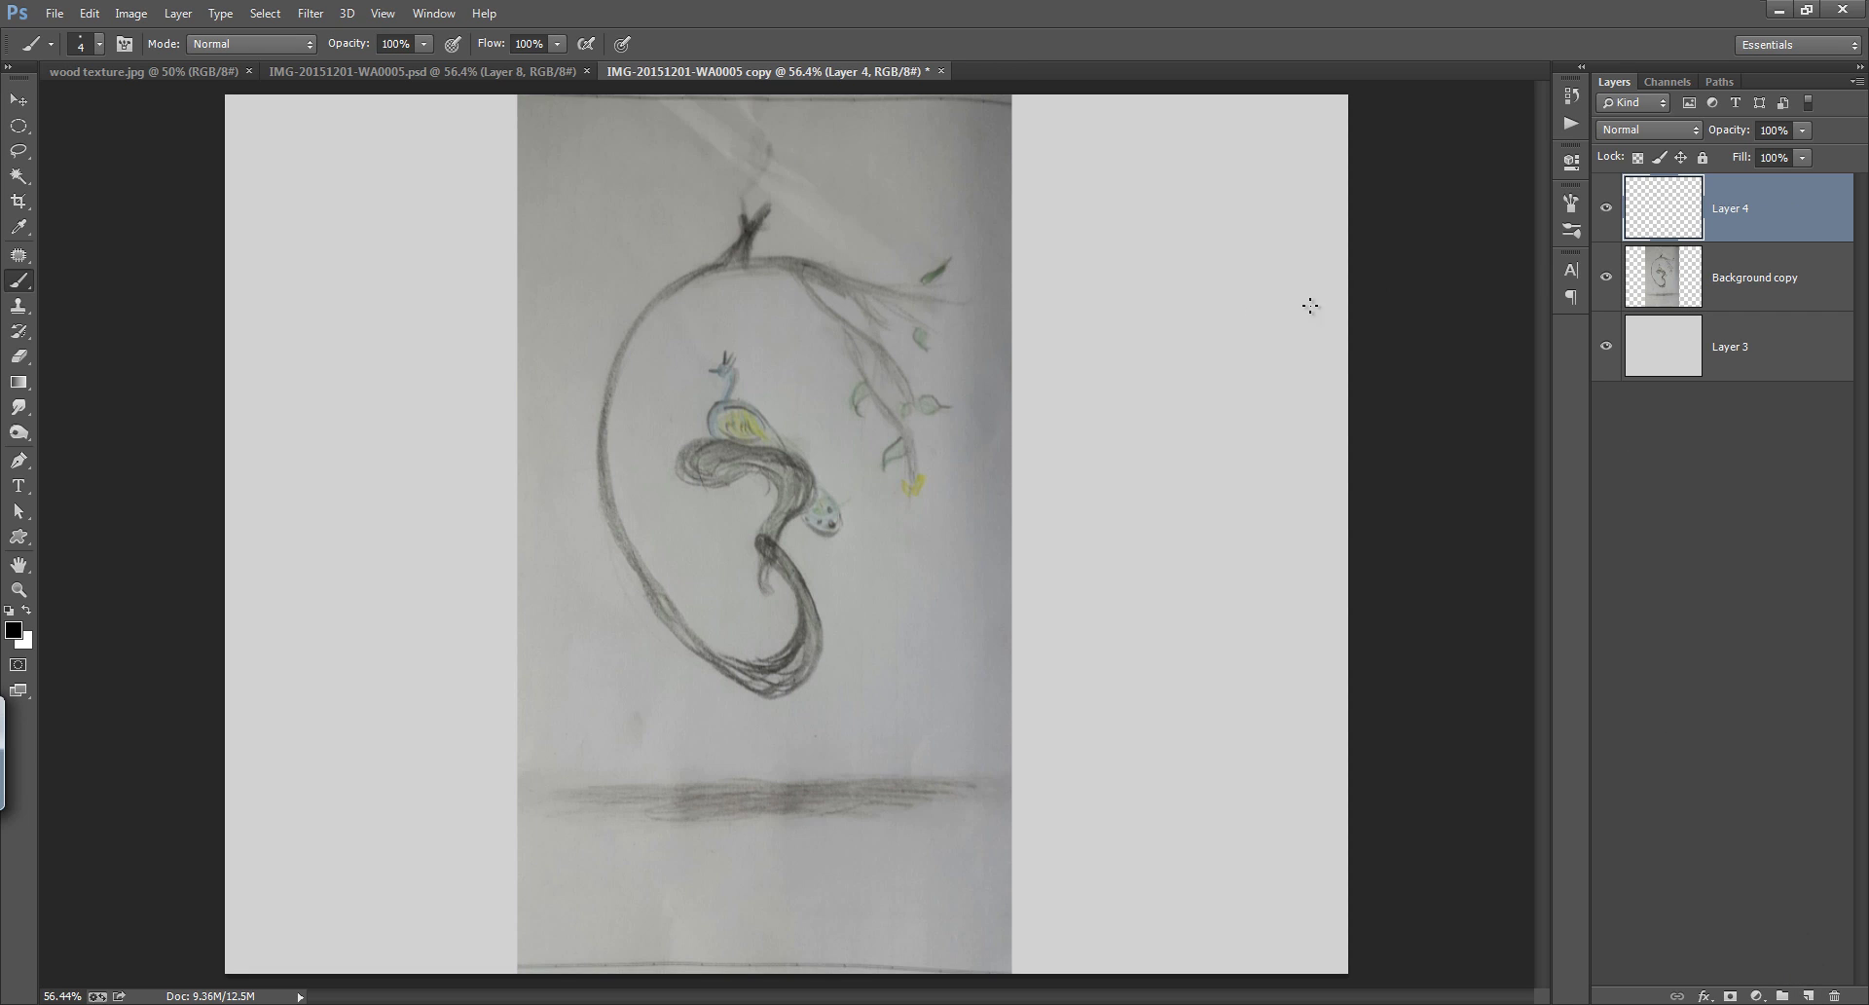
Trace the outer edge of the curled trunk with a Pen path, from the rounded end's underside over the top and down towards its tail
{"action": "left_click", "coordinate": [20, 460]}
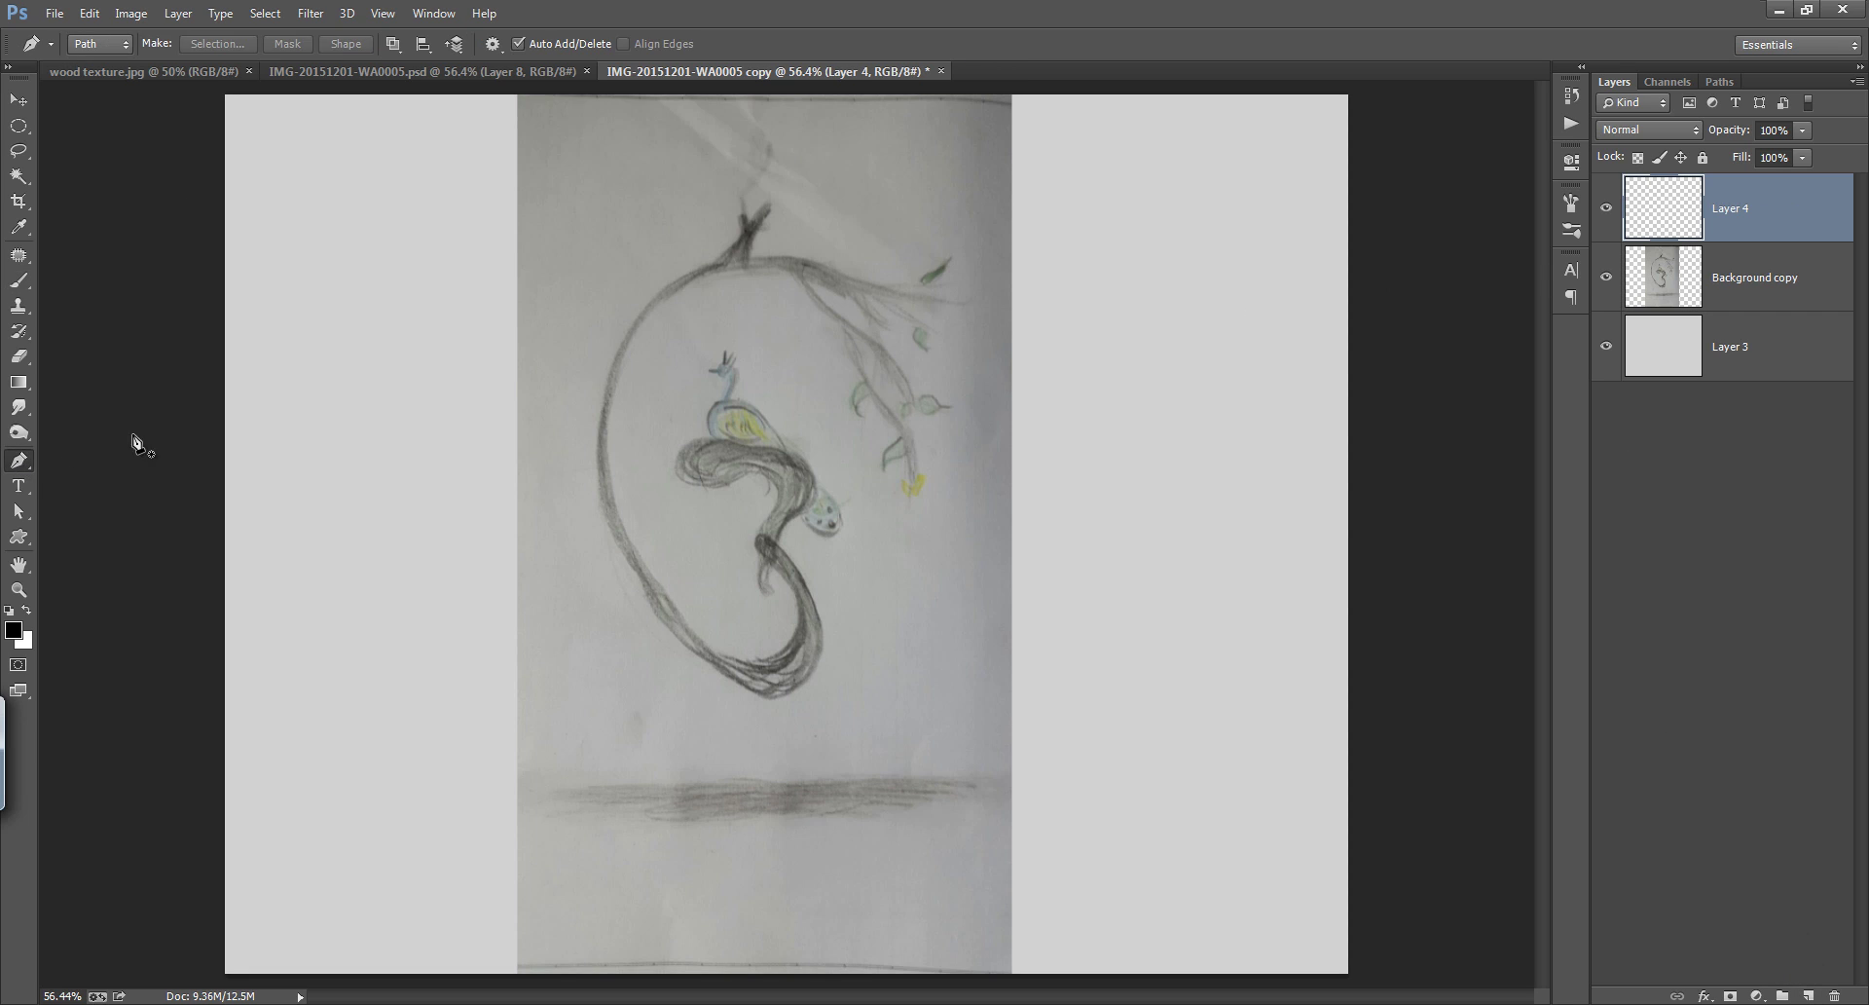
{"action": "left_click_drag", "start_coordinate": [718, 472], "coordinate": [785, 477]}
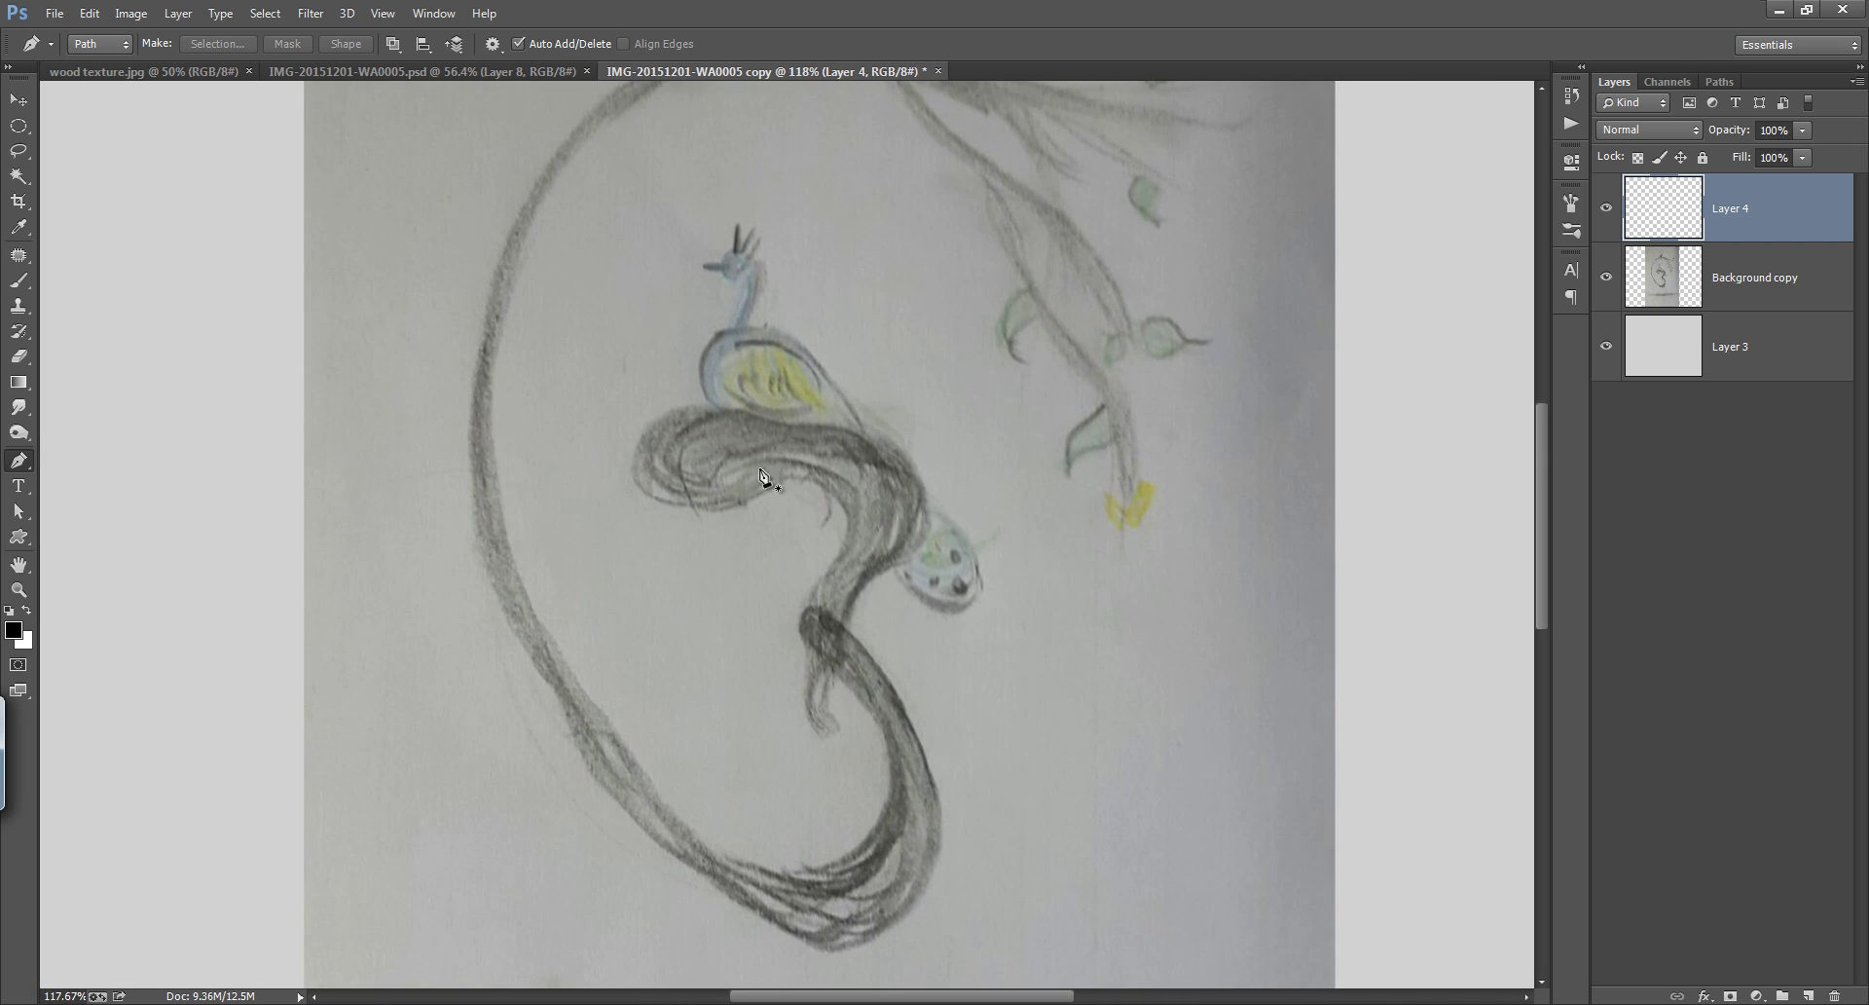
{"action": "left_click", "coordinate": [734, 515]}
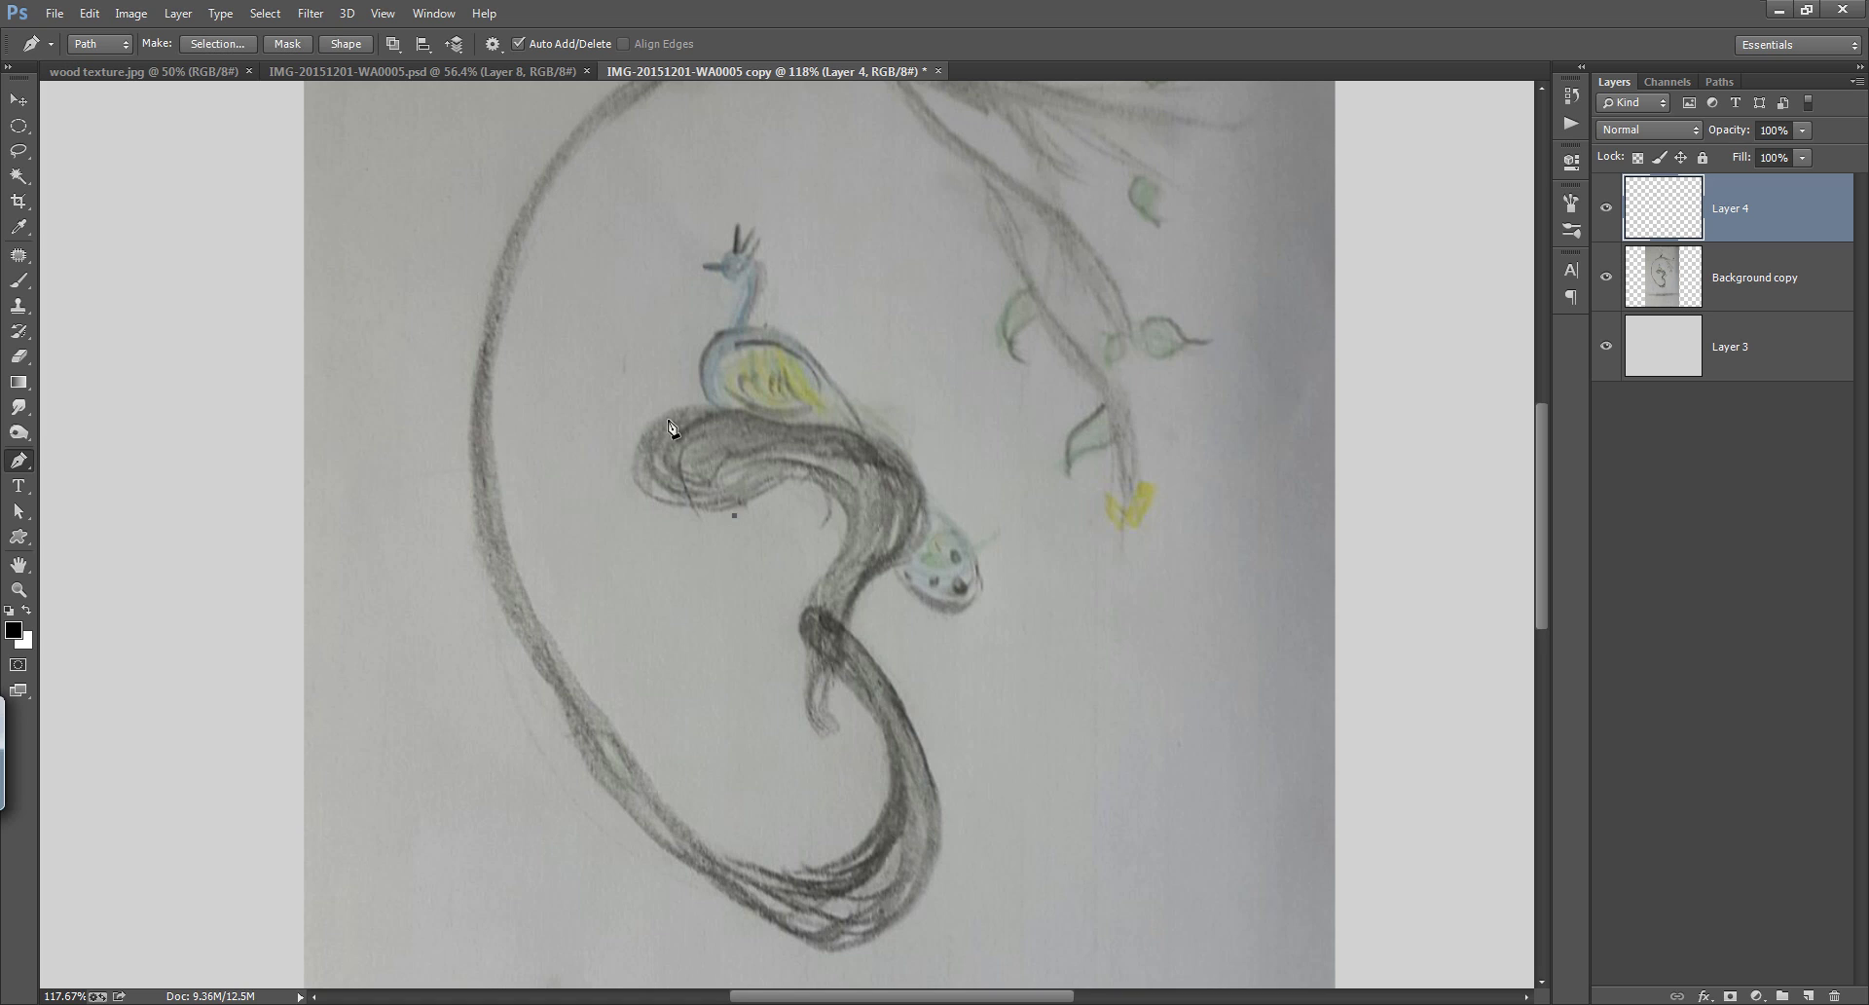
{"action": "left_click", "coordinate": [624, 466], "text": "alt"}
{"action": "left_click_drag", "start_coordinate": [803, 433], "coordinate": [879, 395]}
{"action": "key", "text": "ctrl+z"}
{"action": "left_click_drag", "start_coordinate": [933, 543], "coordinate": [926, 524]}
{"action": "left_click_drag", "start_coordinate": [818, 691], "coordinate": [820, 690]}
{"action": "left_click", "coordinate": [833, 676], "text": "alt"}
Continue the path up the inner edge of the trunk and close it at the underside of the rounded end
{"action": "scroll", "coordinate": [852, 646], "scroll_direction": "up", "scroll_amount": 4}
{"action": "left_click_drag", "start_coordinate": [913, 571], "coordinate": [913, 459]}
{"action": "mouse_move", "coordinate": [846, 601]}
{"action": "left_mouse_down"}
{"action": "mouse_move", "coordinate": [859, 626]}
{"action": "mouse_move", "coordinate": [825, 625]}
{"action": "mouse_move", "coordinate": [821, 560]}
{"action": "mouse_move", "coordinate": [839, 598]}
{"action": "left_mouse_up"}
{"action": "left_click", "coordinate": [808, 584], "text": "alt"}
{"action": "left_click_drag", "start_coordinate": [831, 581], "coordinate": [828, 571]}
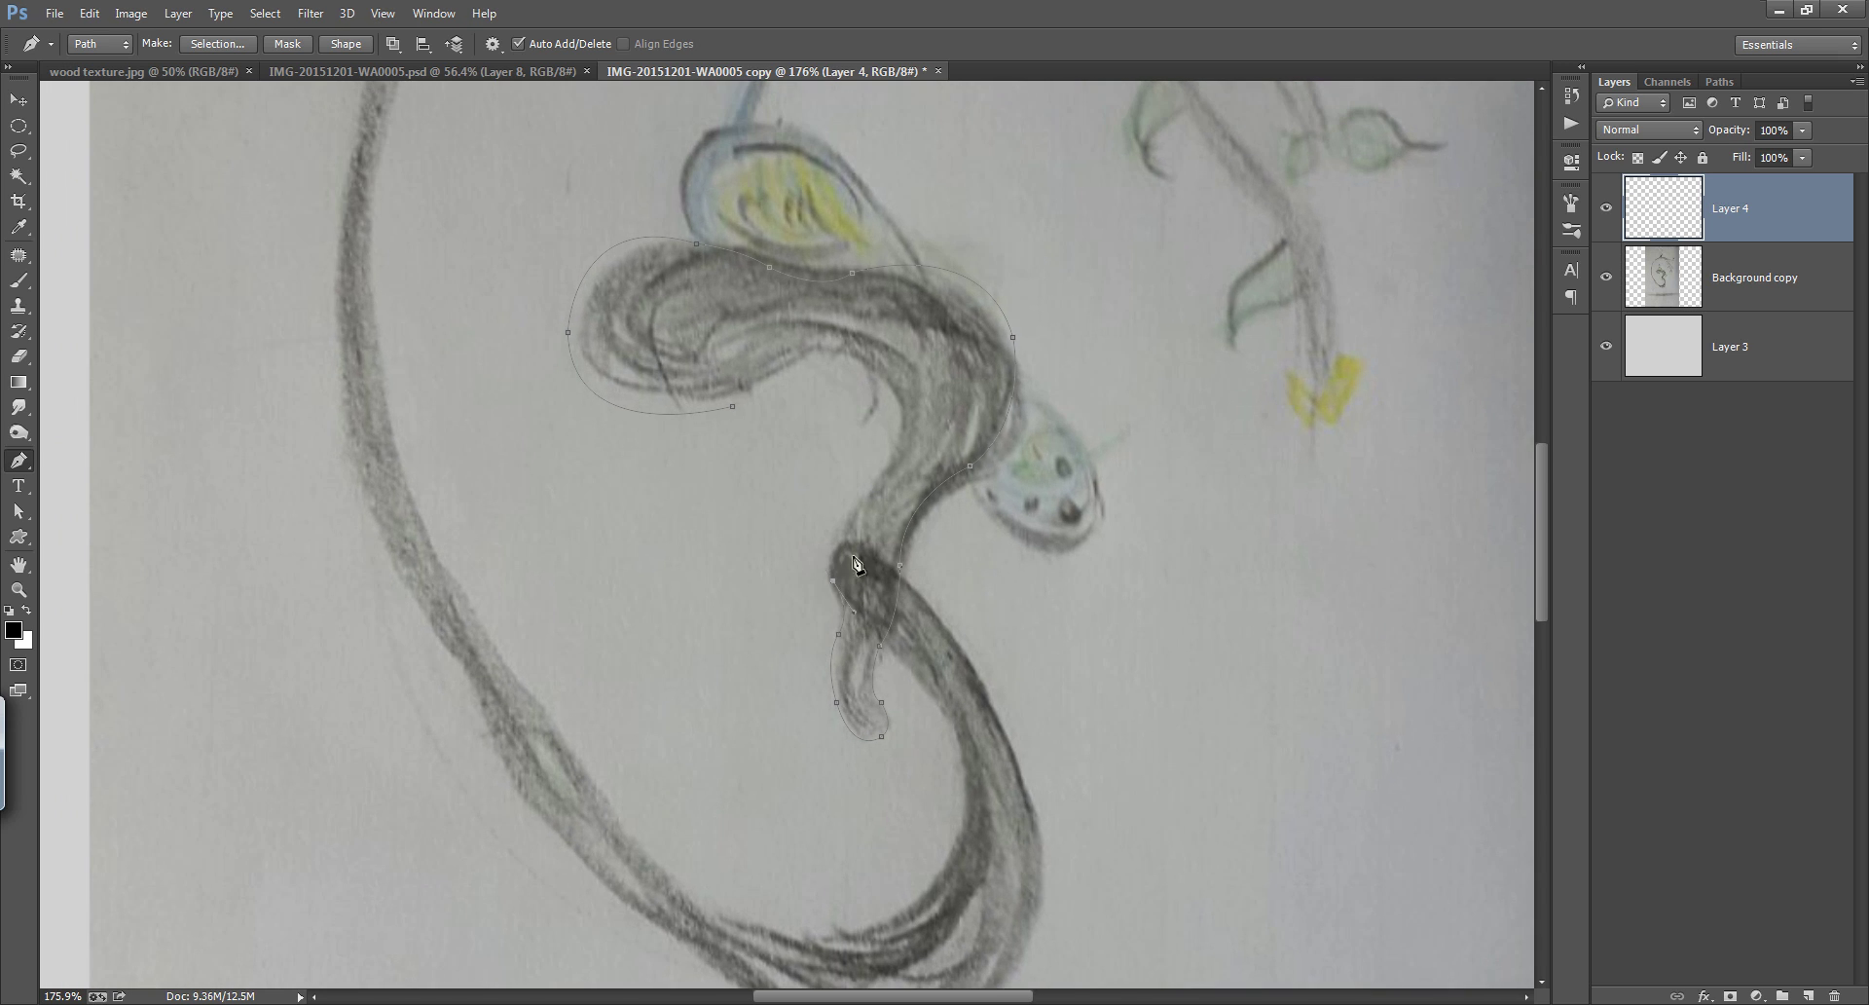
{"action": "left_click", "coordinate": [868, 492]}
{"action": "left_click", "coordinate": [894, 387]}
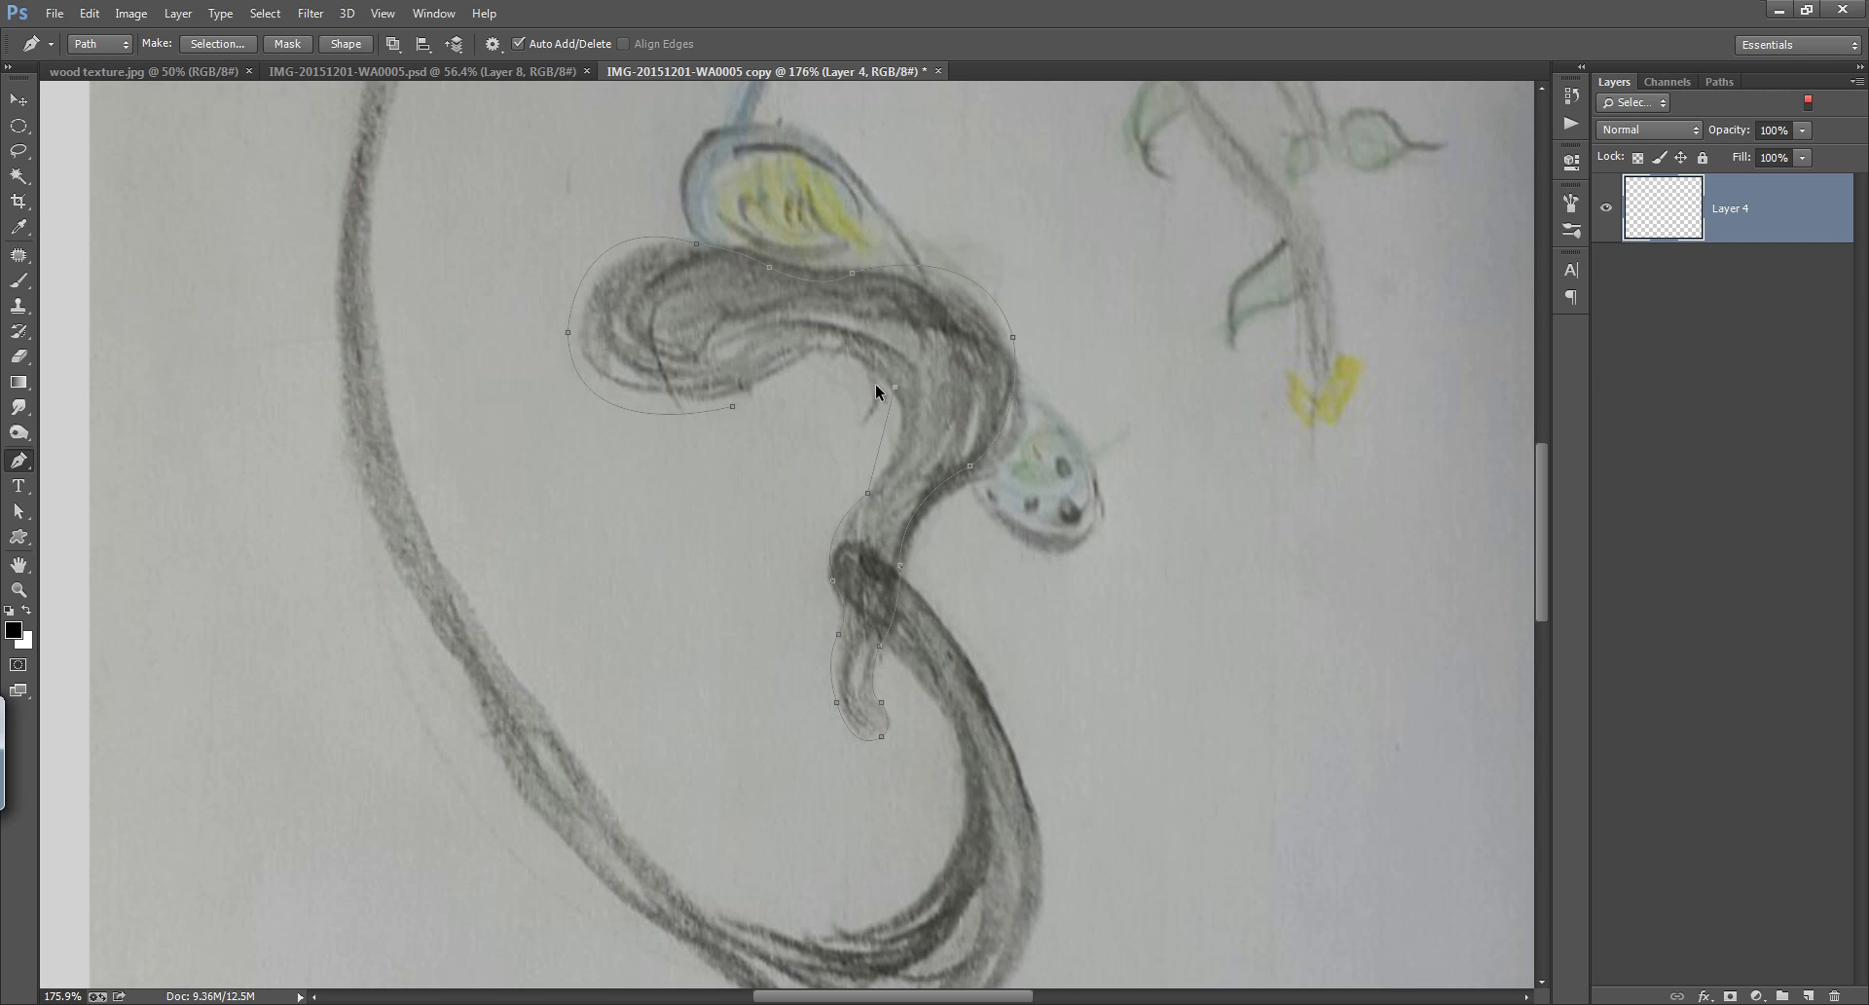
{"action": "scroll", "coordinate": [828, 420], "scroll_direction": "up", "scroll_amount": 1}
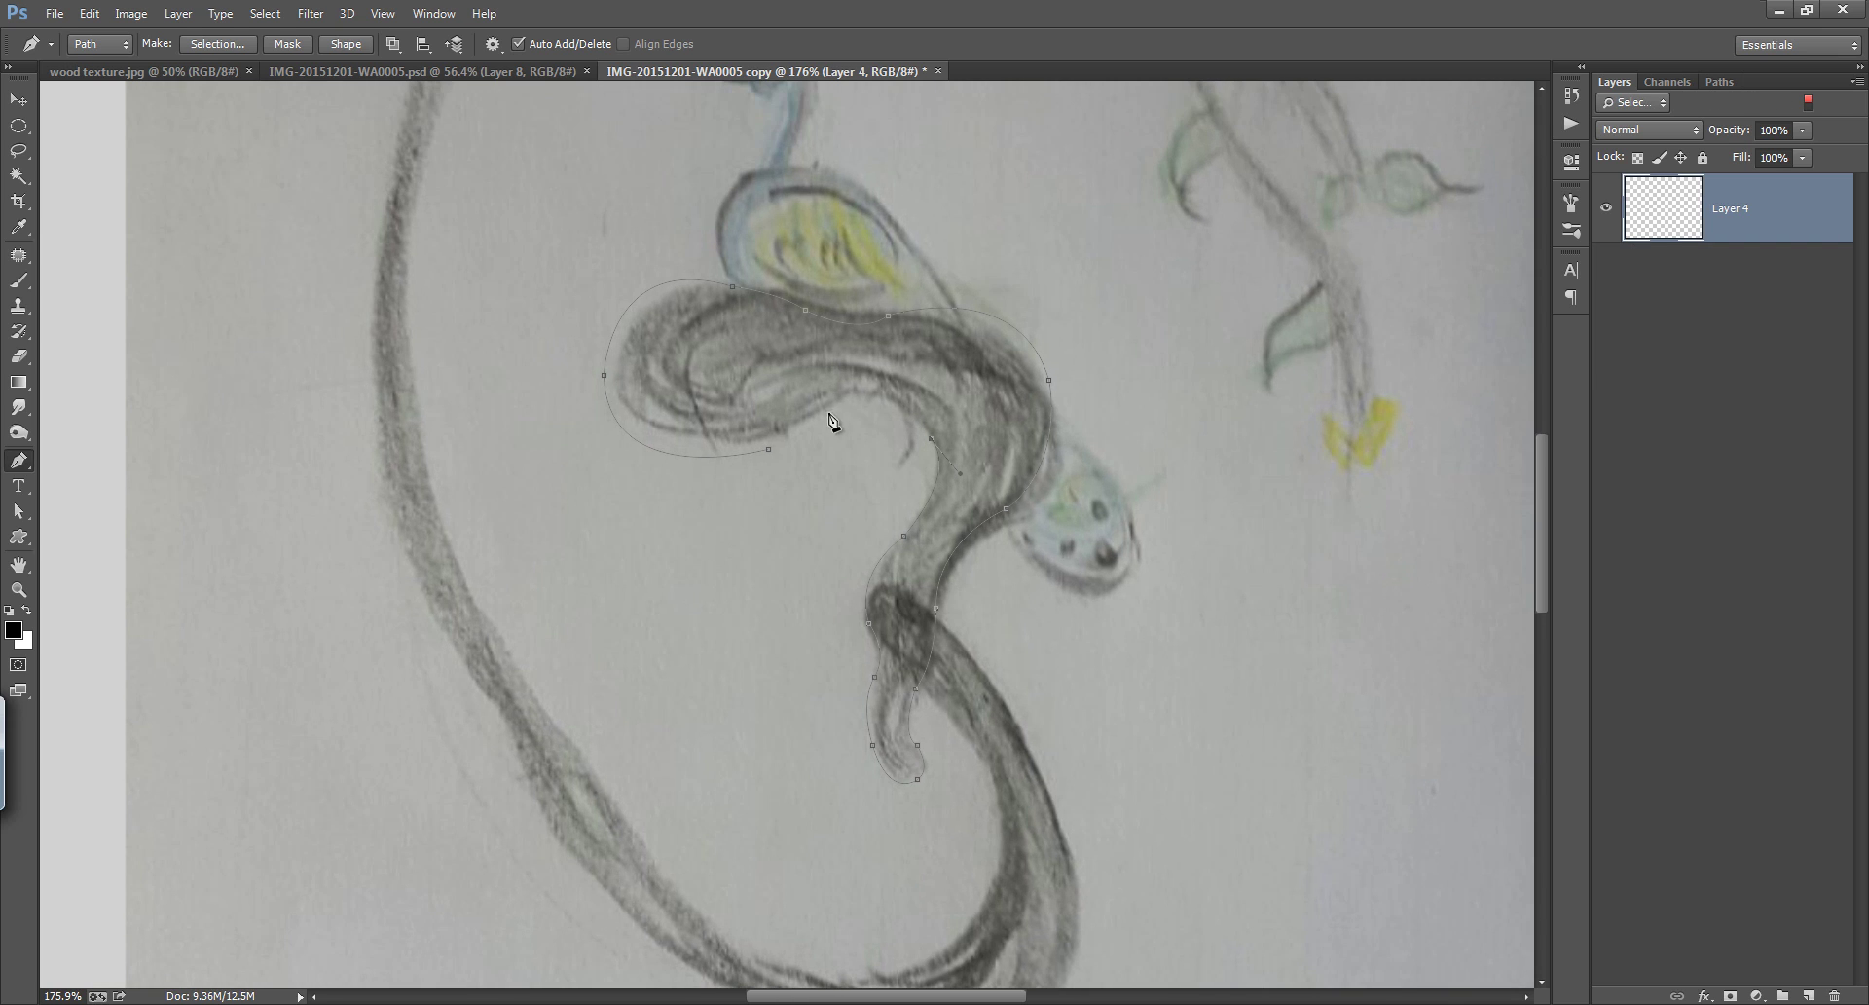
{"action": "left_click_drag", "start_coordinate": [785, 436], "coordinate": [768, 458]}
{"action": "left_click", "coordinate": [835, 410], "text": "alt"}
Convert the closed trunk path into a new anti-aliased selection
{"action": "right_click", "coordinate": [834, 382]}
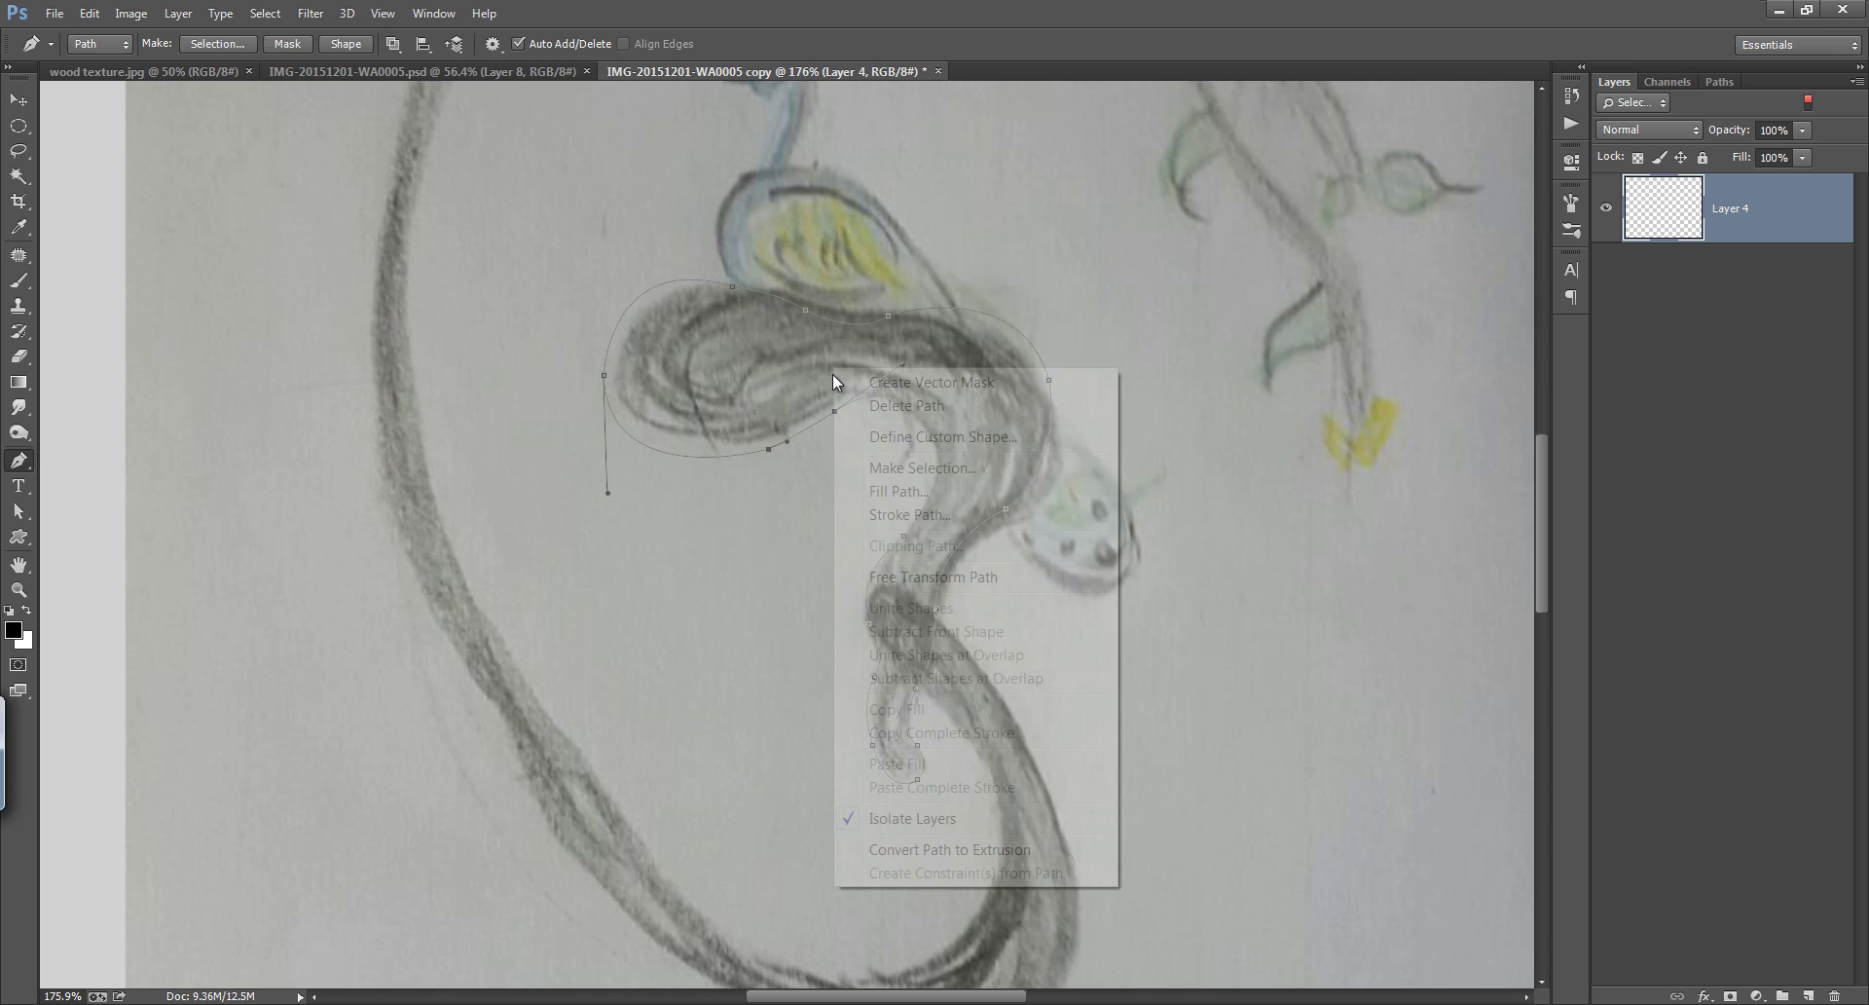
{"action": "left_click", "coordinate": [945, 469]}
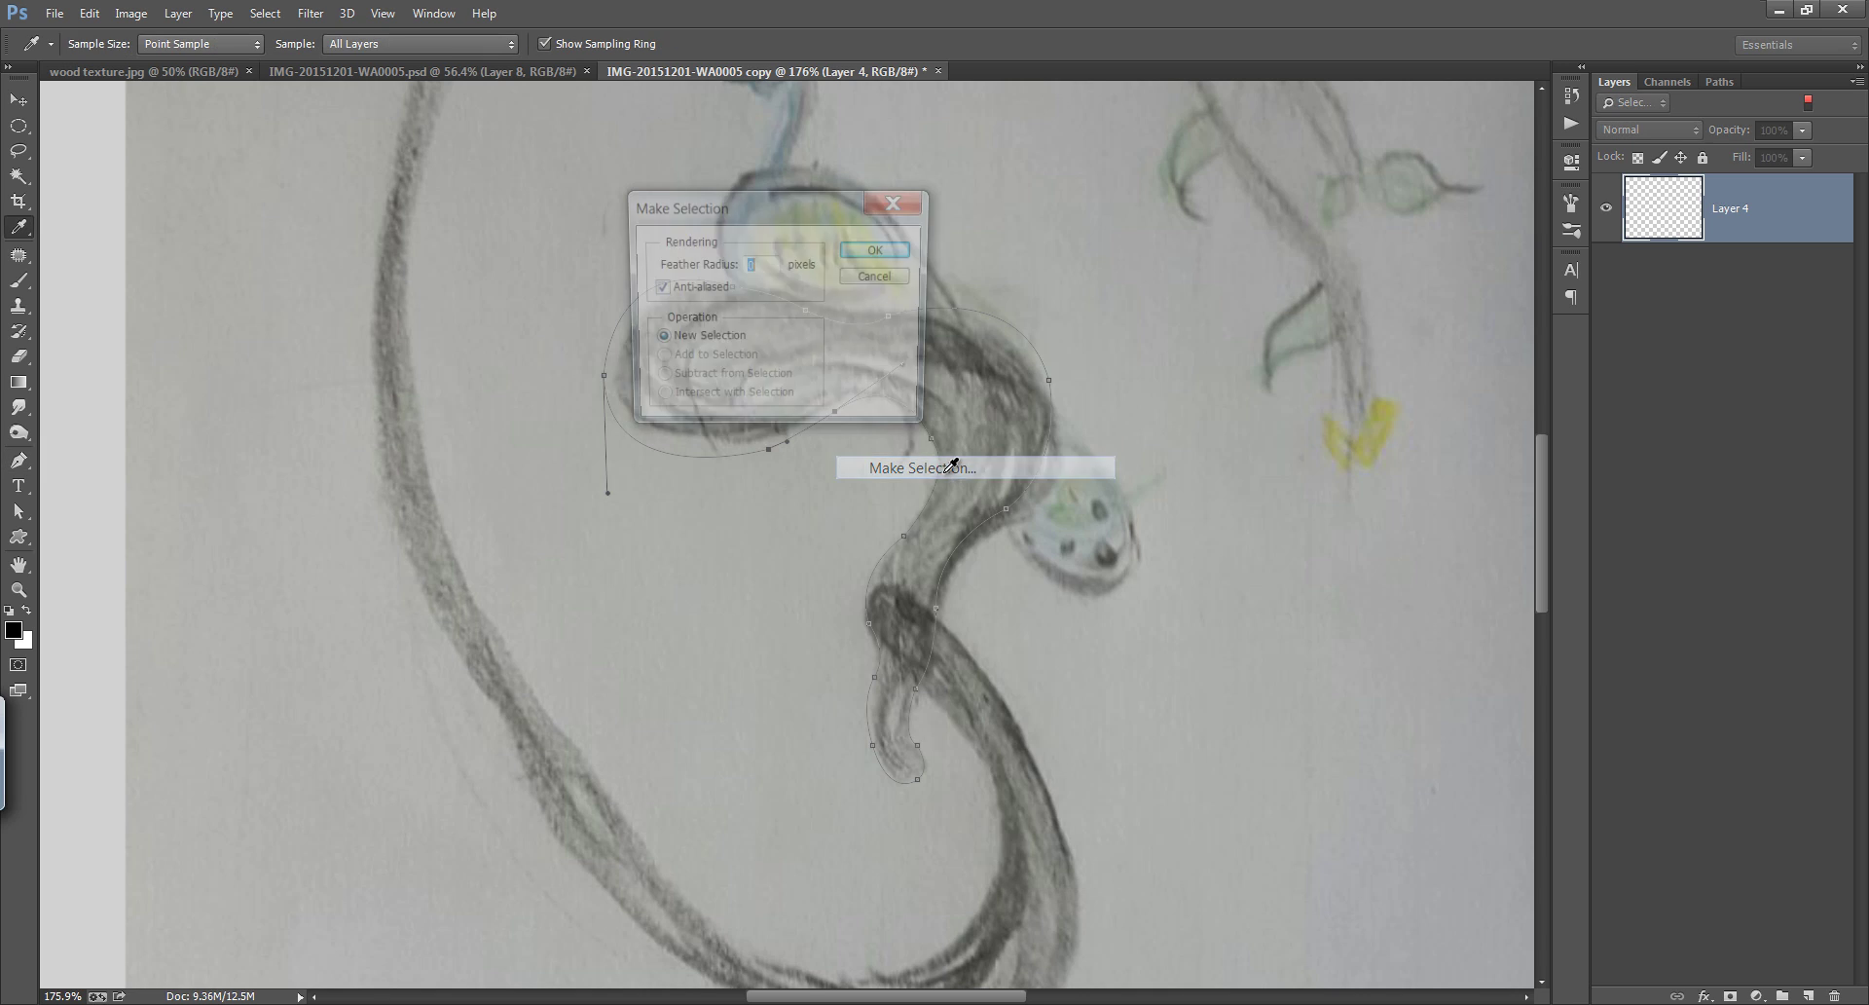
{"action": "left_click", "coordinate": [902, 254]}
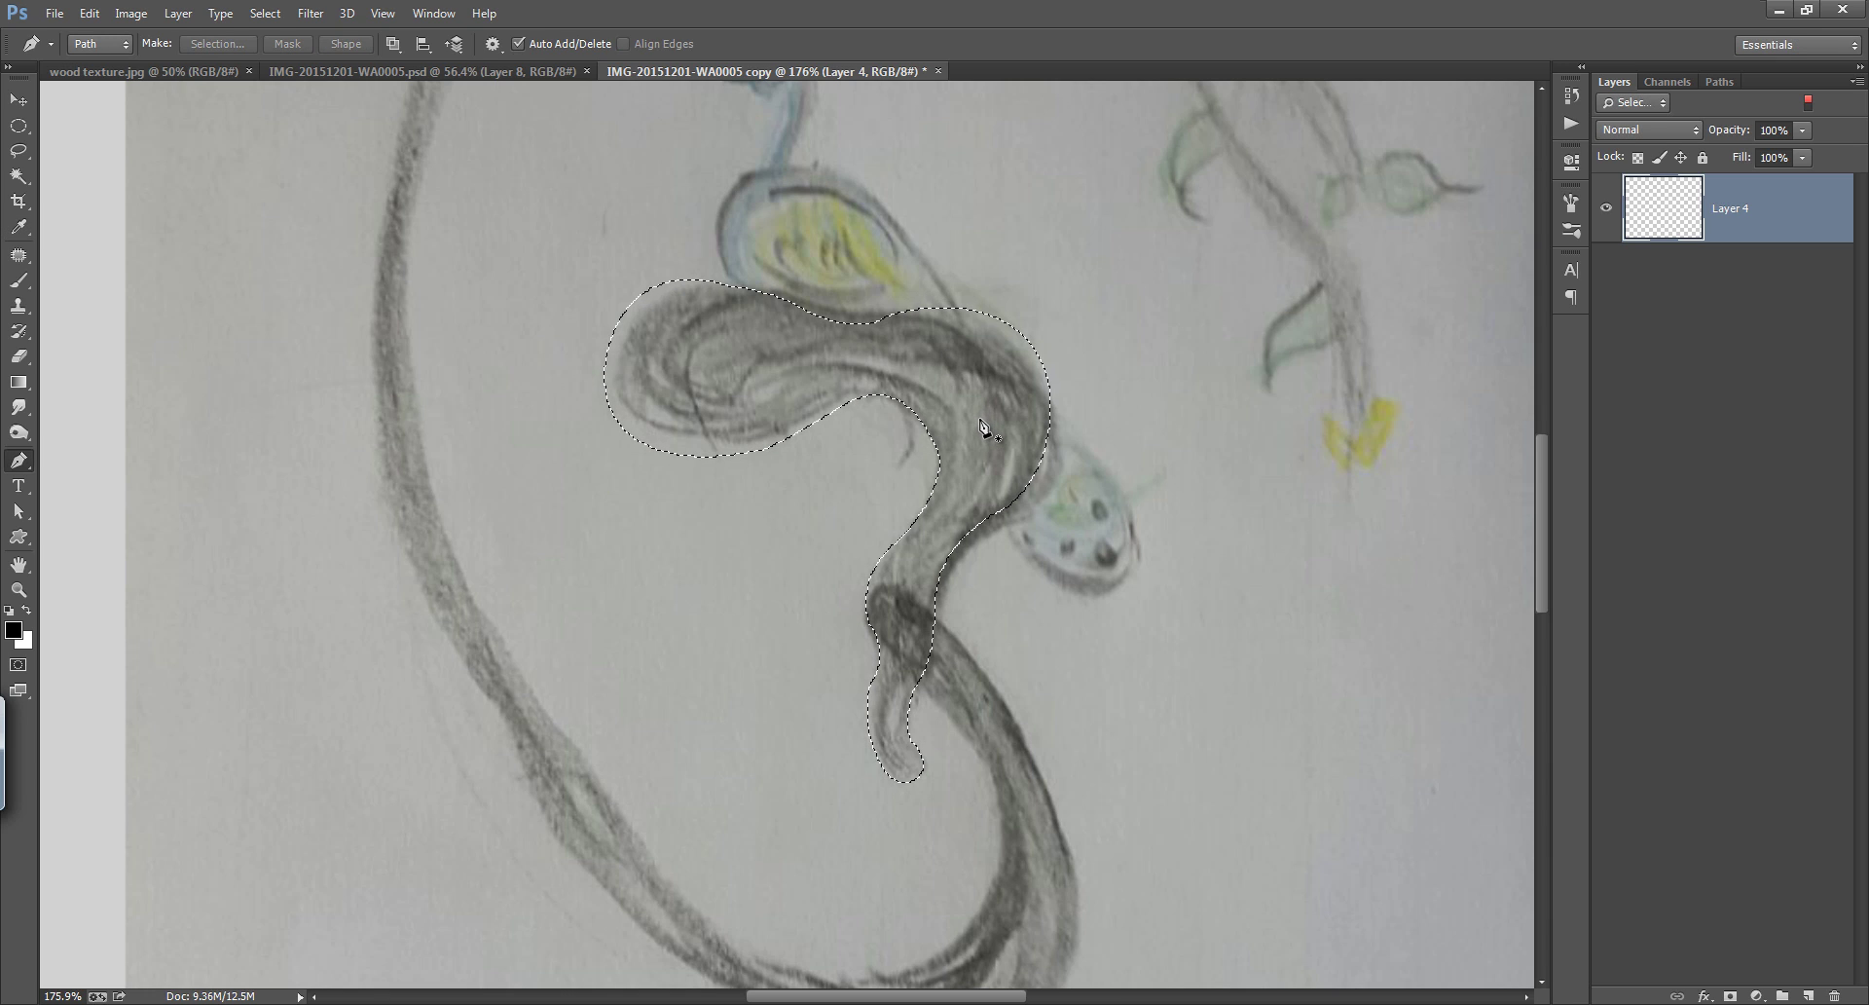
Set the foreground colour to dark red #460000, fill the trunk selection with it on Layer 4 and deselect
{"action": "left_click", "coordinate": [14, 629]}
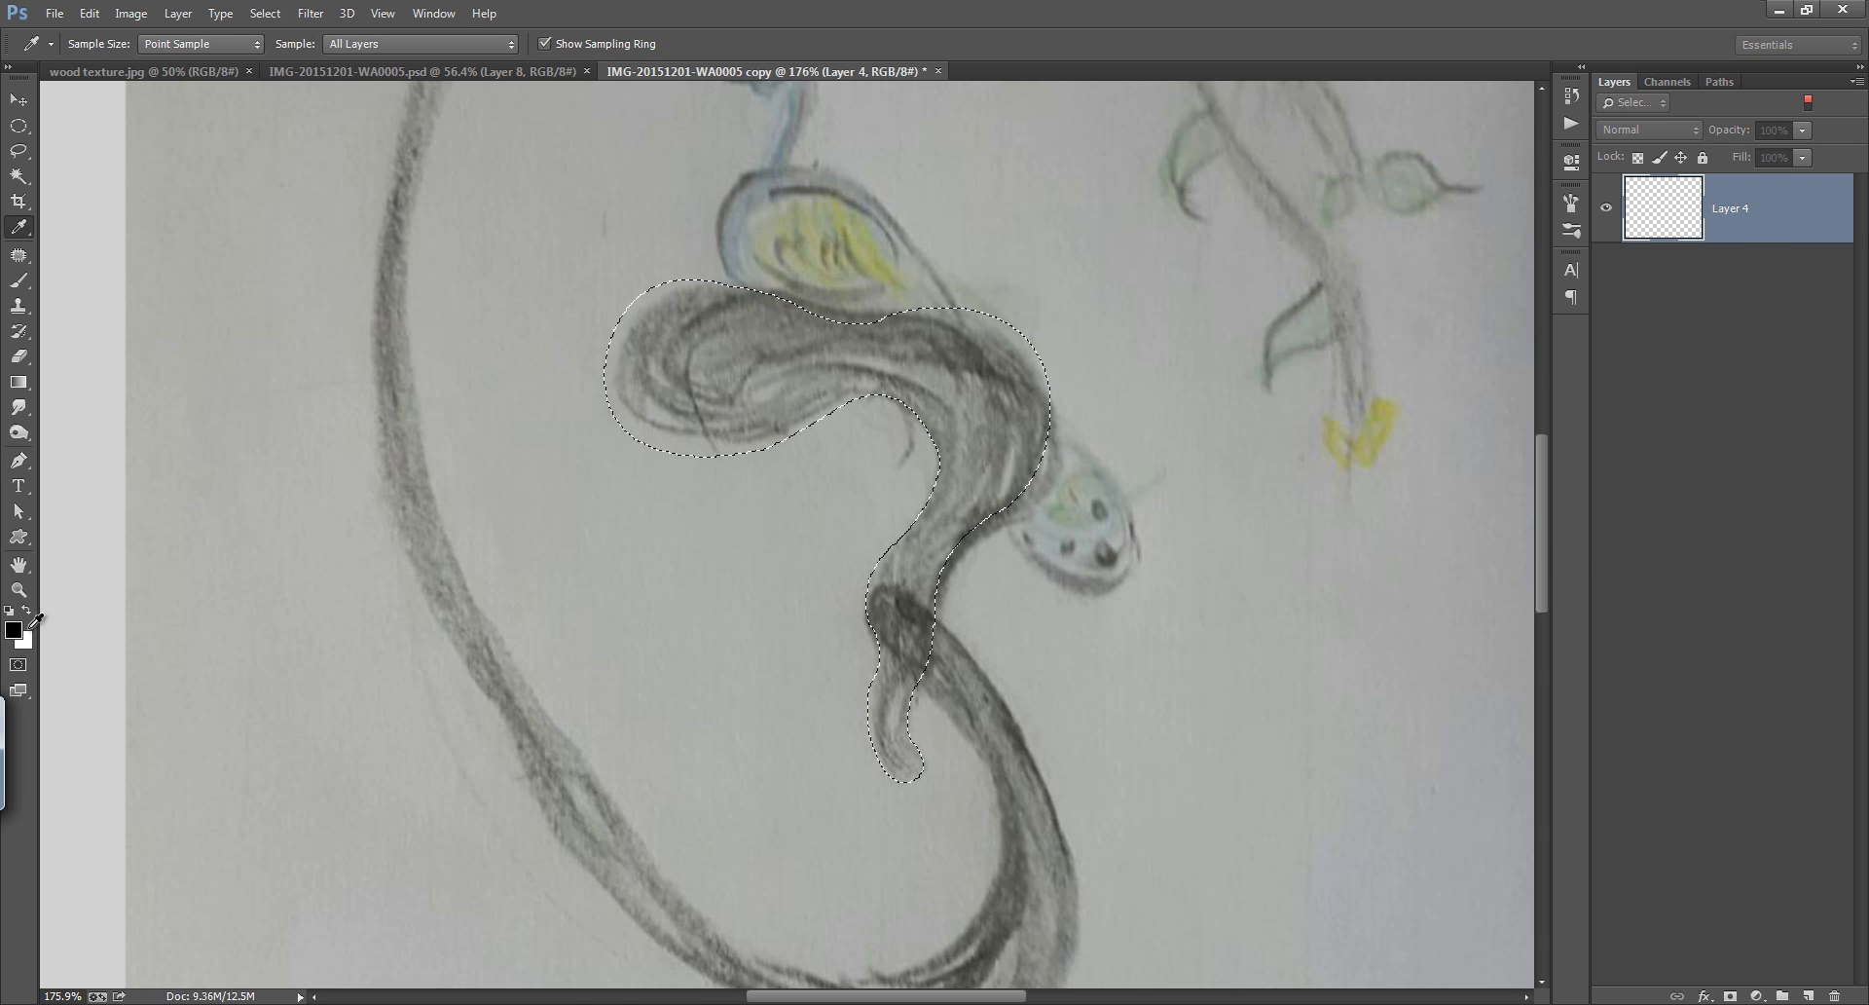
{"action": "left_click", "coordinate": [1486, 442]}
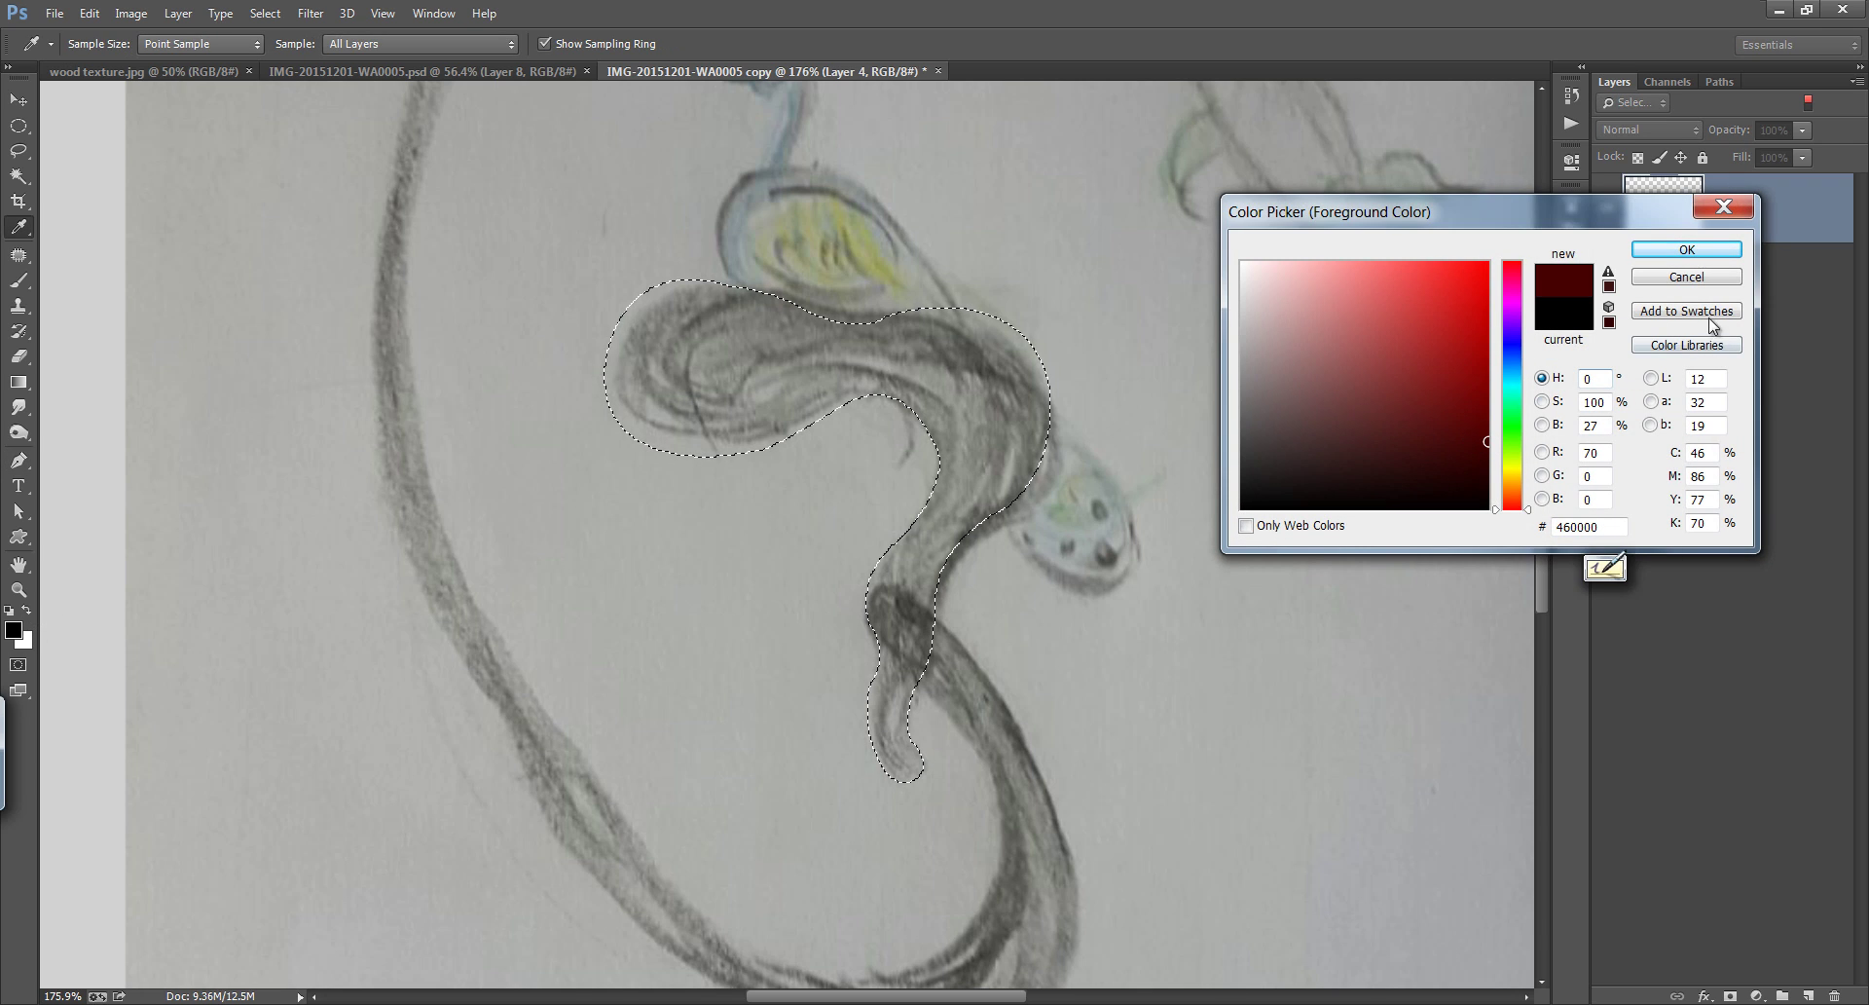
{"action": "left_click", "coordinate": [1707, 252]}
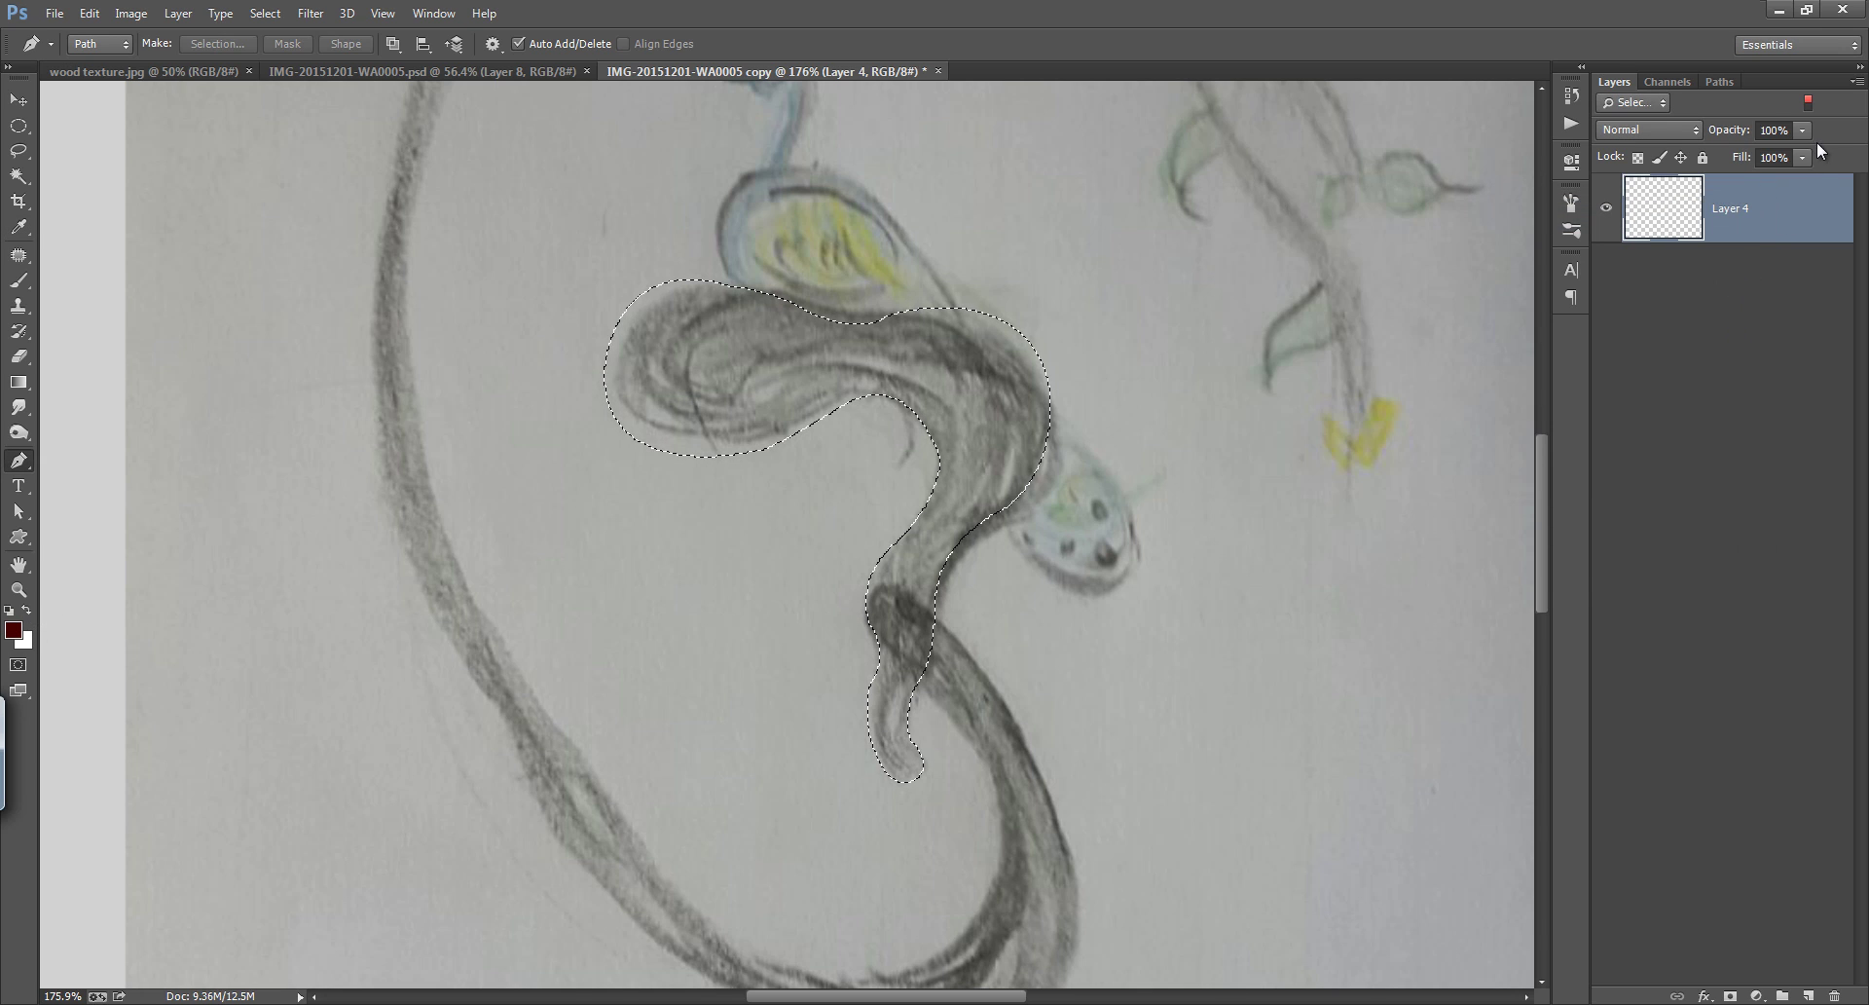
{"action": "left_click", "coordinate": [1807, 102]}
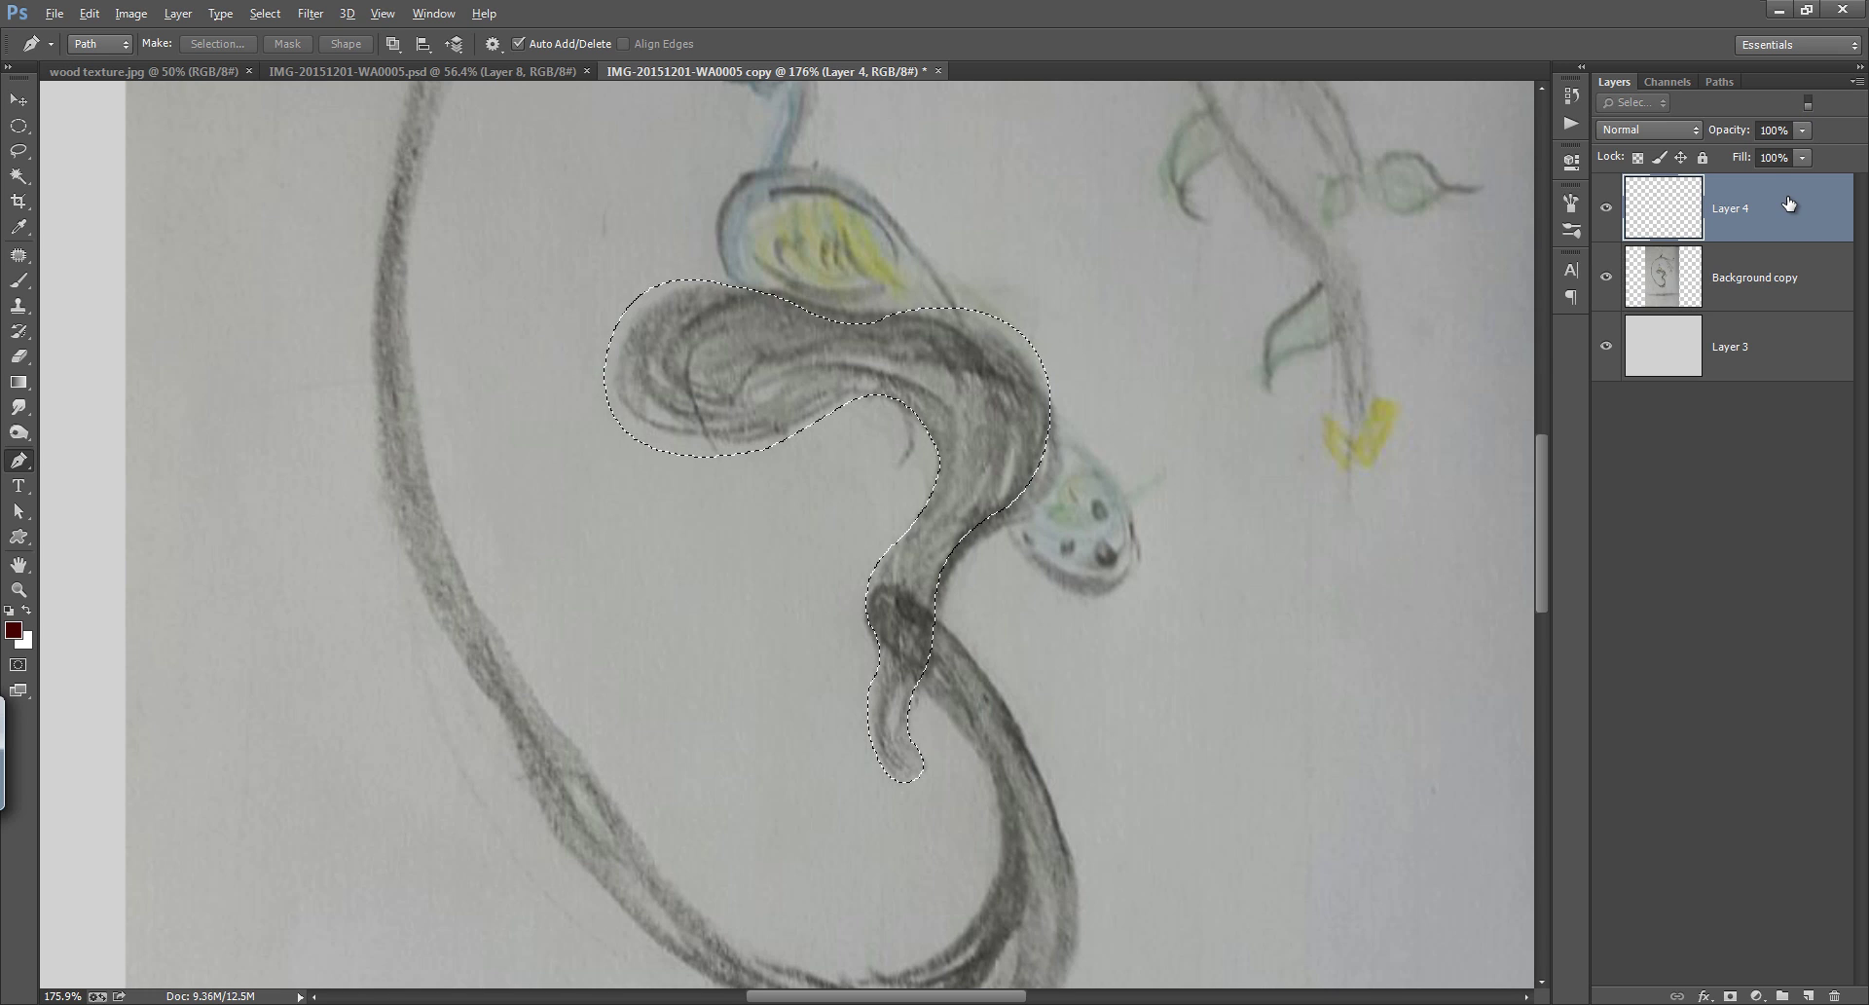
{"action": "key", "text": "alt+BackSpace"}
{"action": "key", "text": "ctrl+d"}
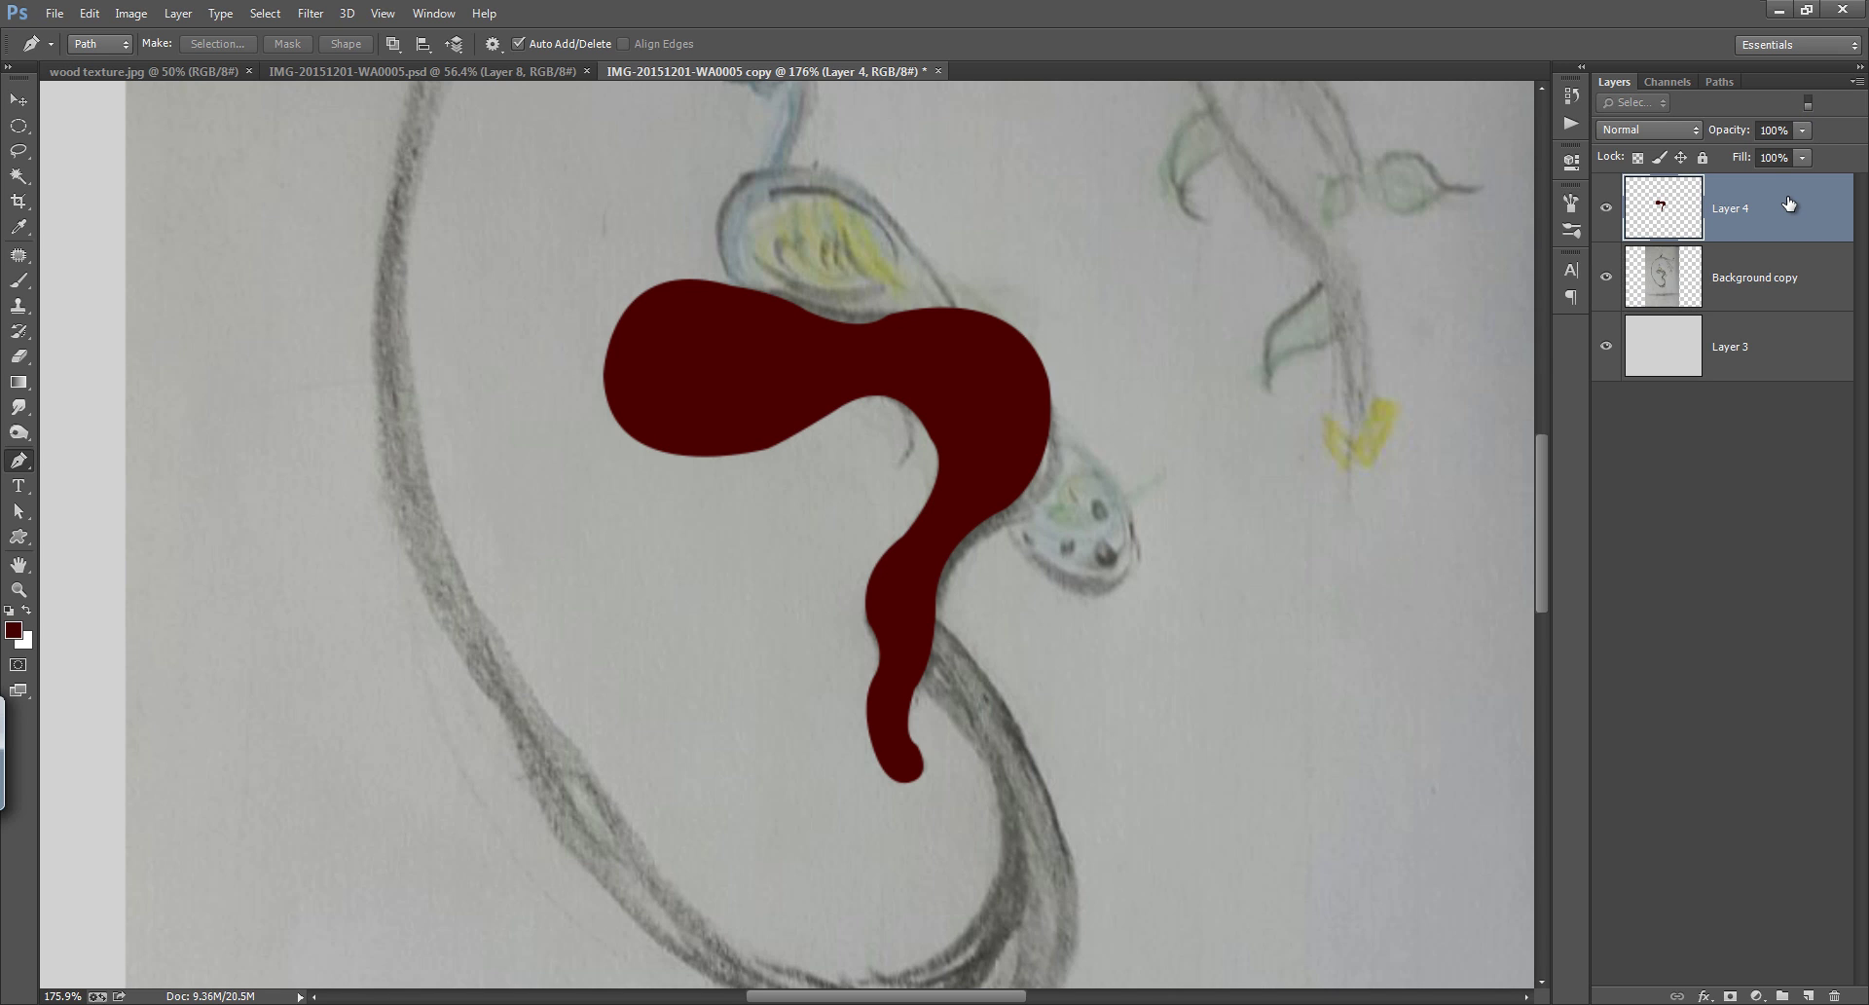
Copy the image from wood texture.jpg into the sketch document as a new layer and centre it over the canvas
{"action": "key", "text": "ctrl+0"}
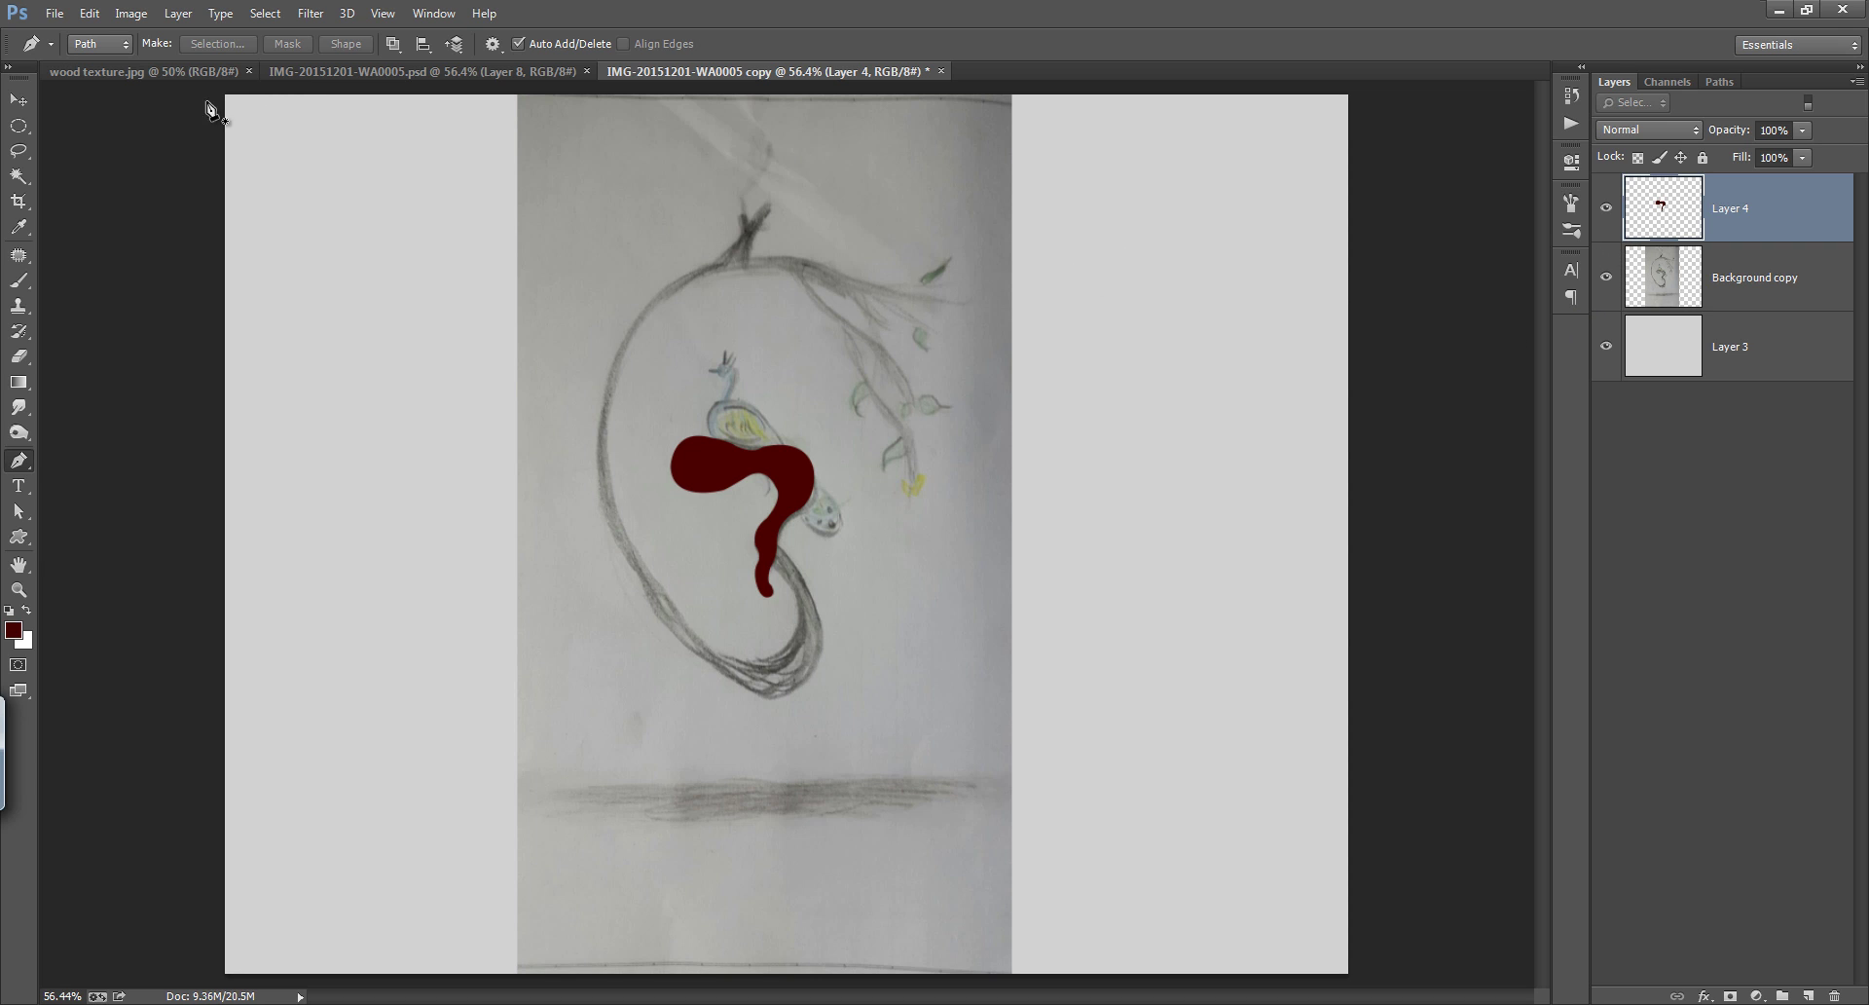
{"action": "left_click", "coordinate": [167, 74]}
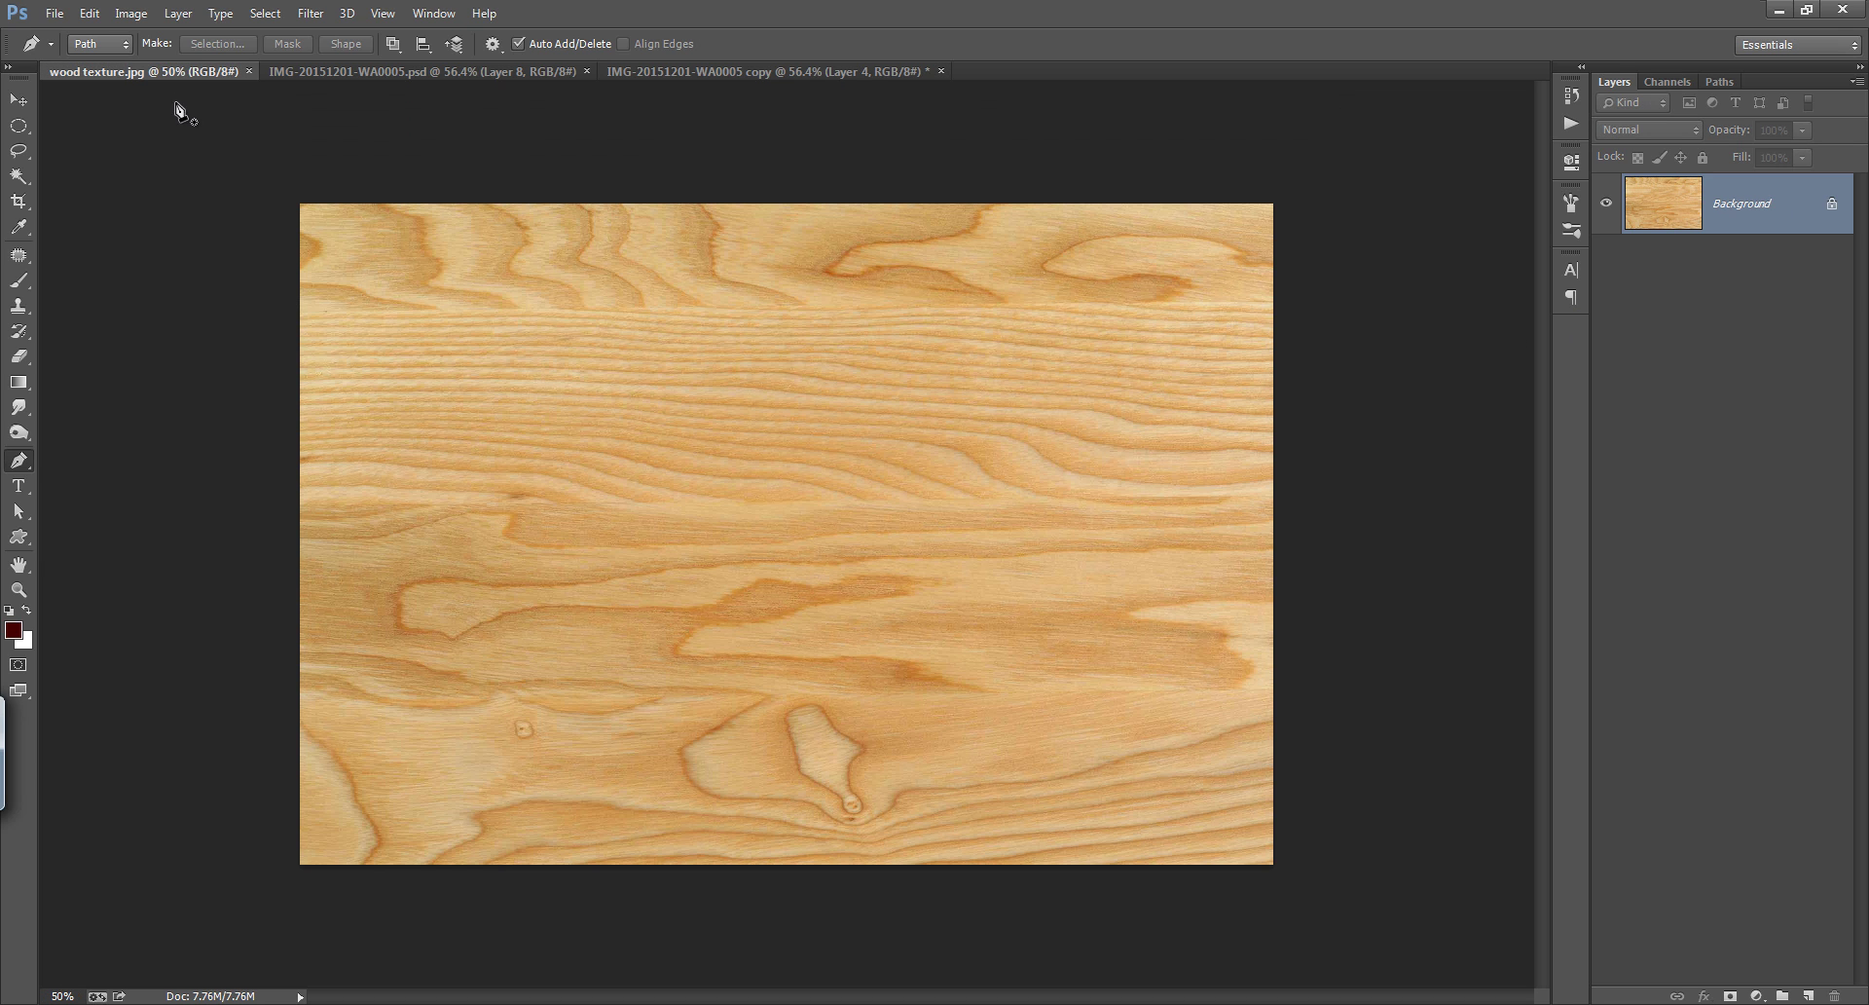
{"action": "left_click", "coordinate": [19, 99]}
{"action": "mouse_move", "coordinate": [357, 247]}
{"action": "left_mouse_down"}
{"action": "mouse_move", "coordinate": [429, 64]}
{"action": "mouse_move", "coordinate": [390, 78]}
{"action": "mouse_move", "coordinate": [518, 341]}
{"action": "mouse_move", "coordinate": [677, 72]}
{"action": "mouse_move", "coordinate": [672, 294]}
{"action": "left_mouse_up"}
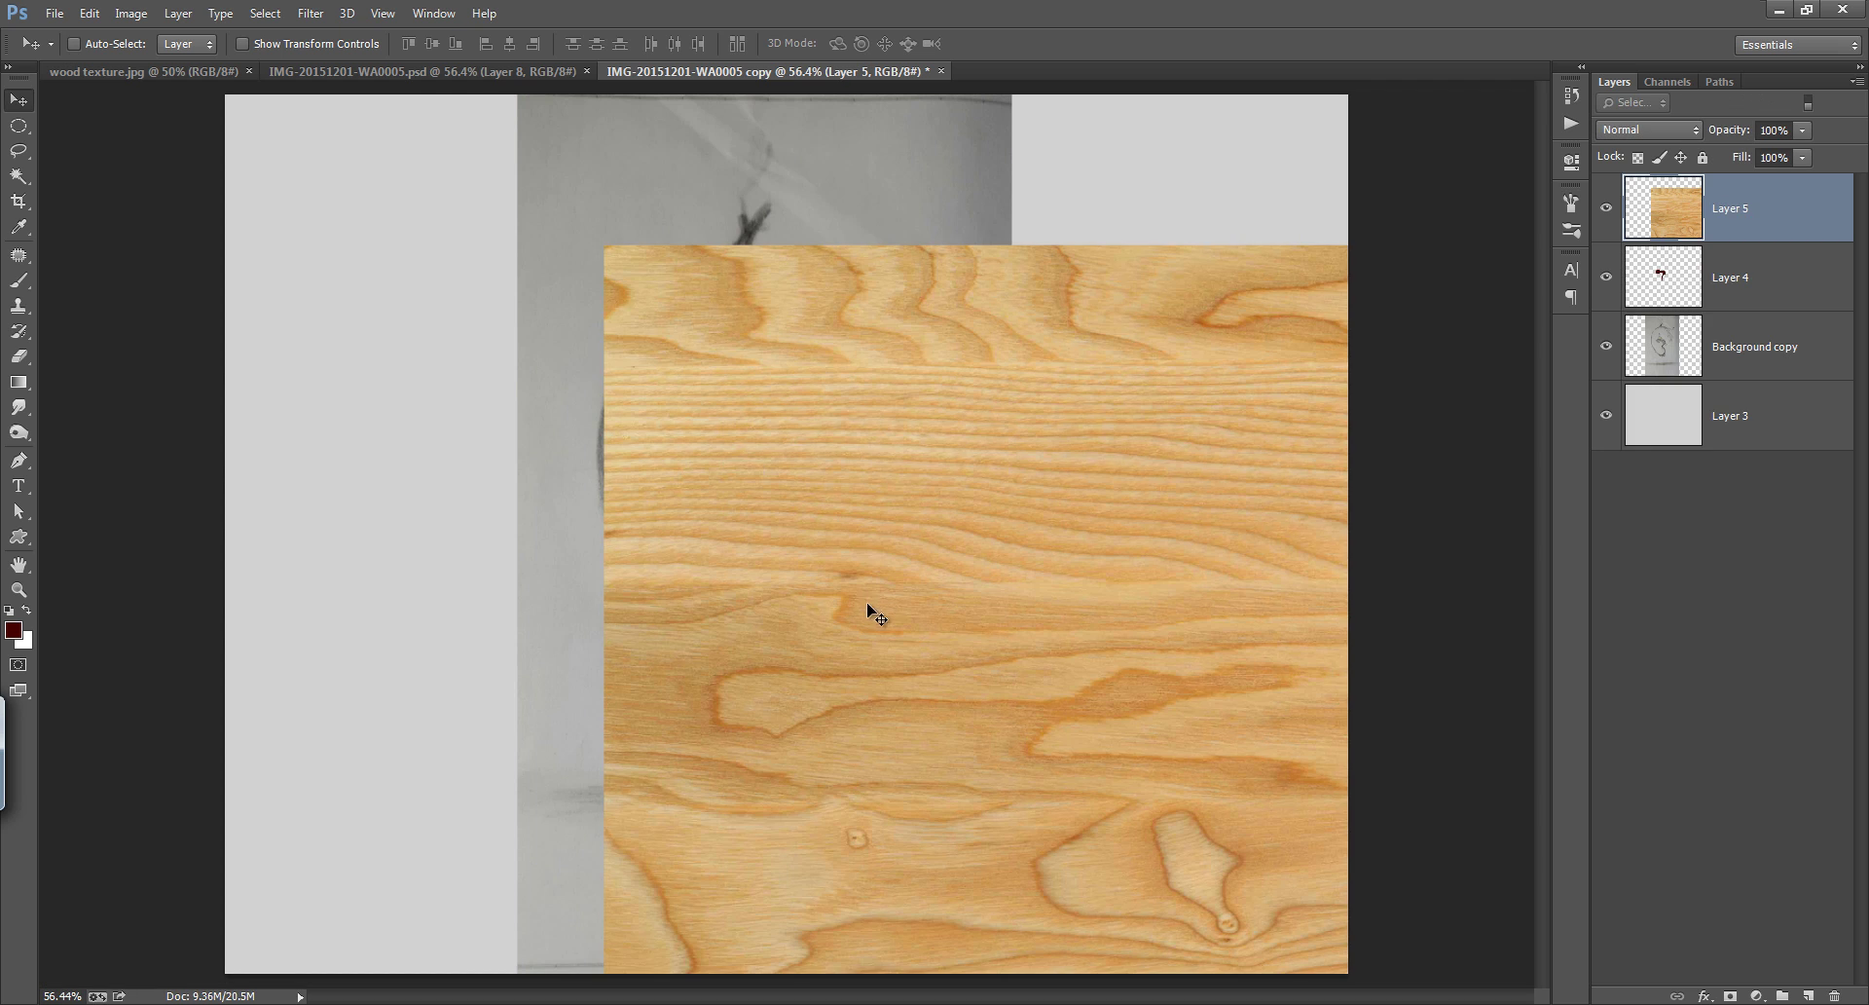
{"action": "left_click_drag", "start_coordinate": [869, 604], "coordinate": [664, 399]}
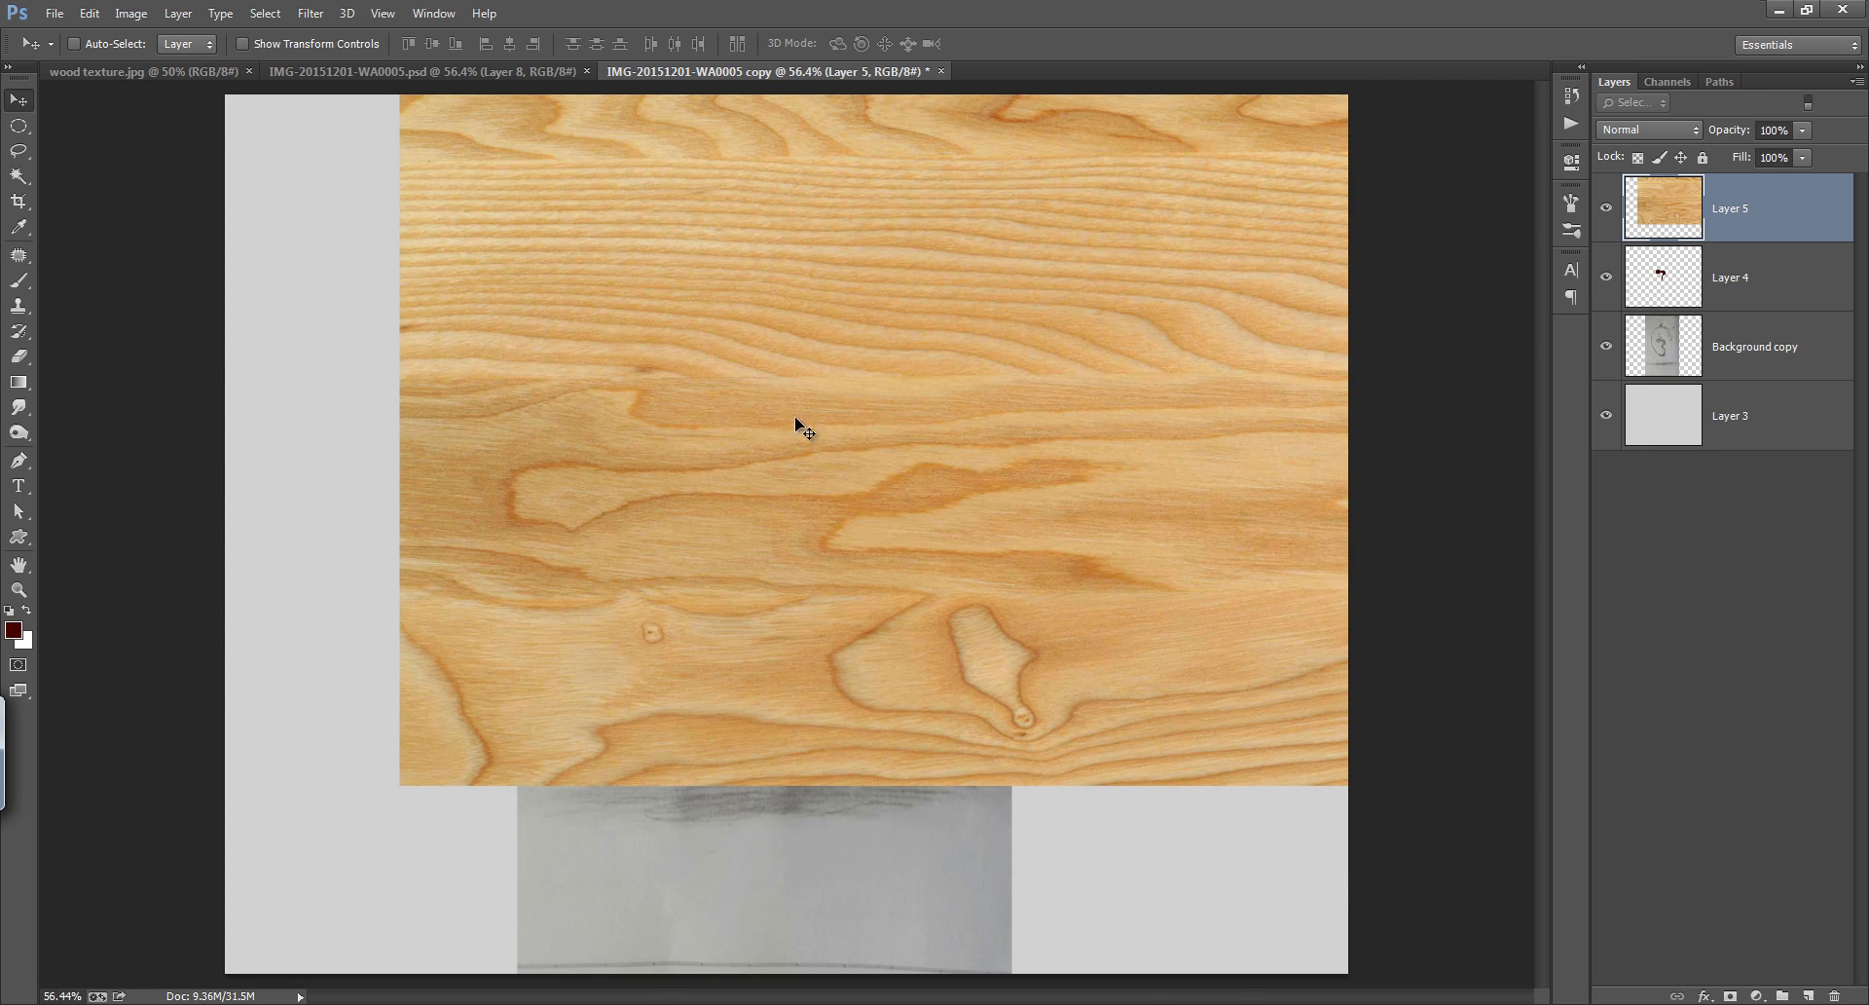
{"action": "left_click_drag", "start_coordinate": [935, 329], "coordinate": [785, 409]}
Scale the wood texture to about 48% width and 24% height, and place it over the dark red trunk shape
{"action": "key", "text": "ctrl+t"}
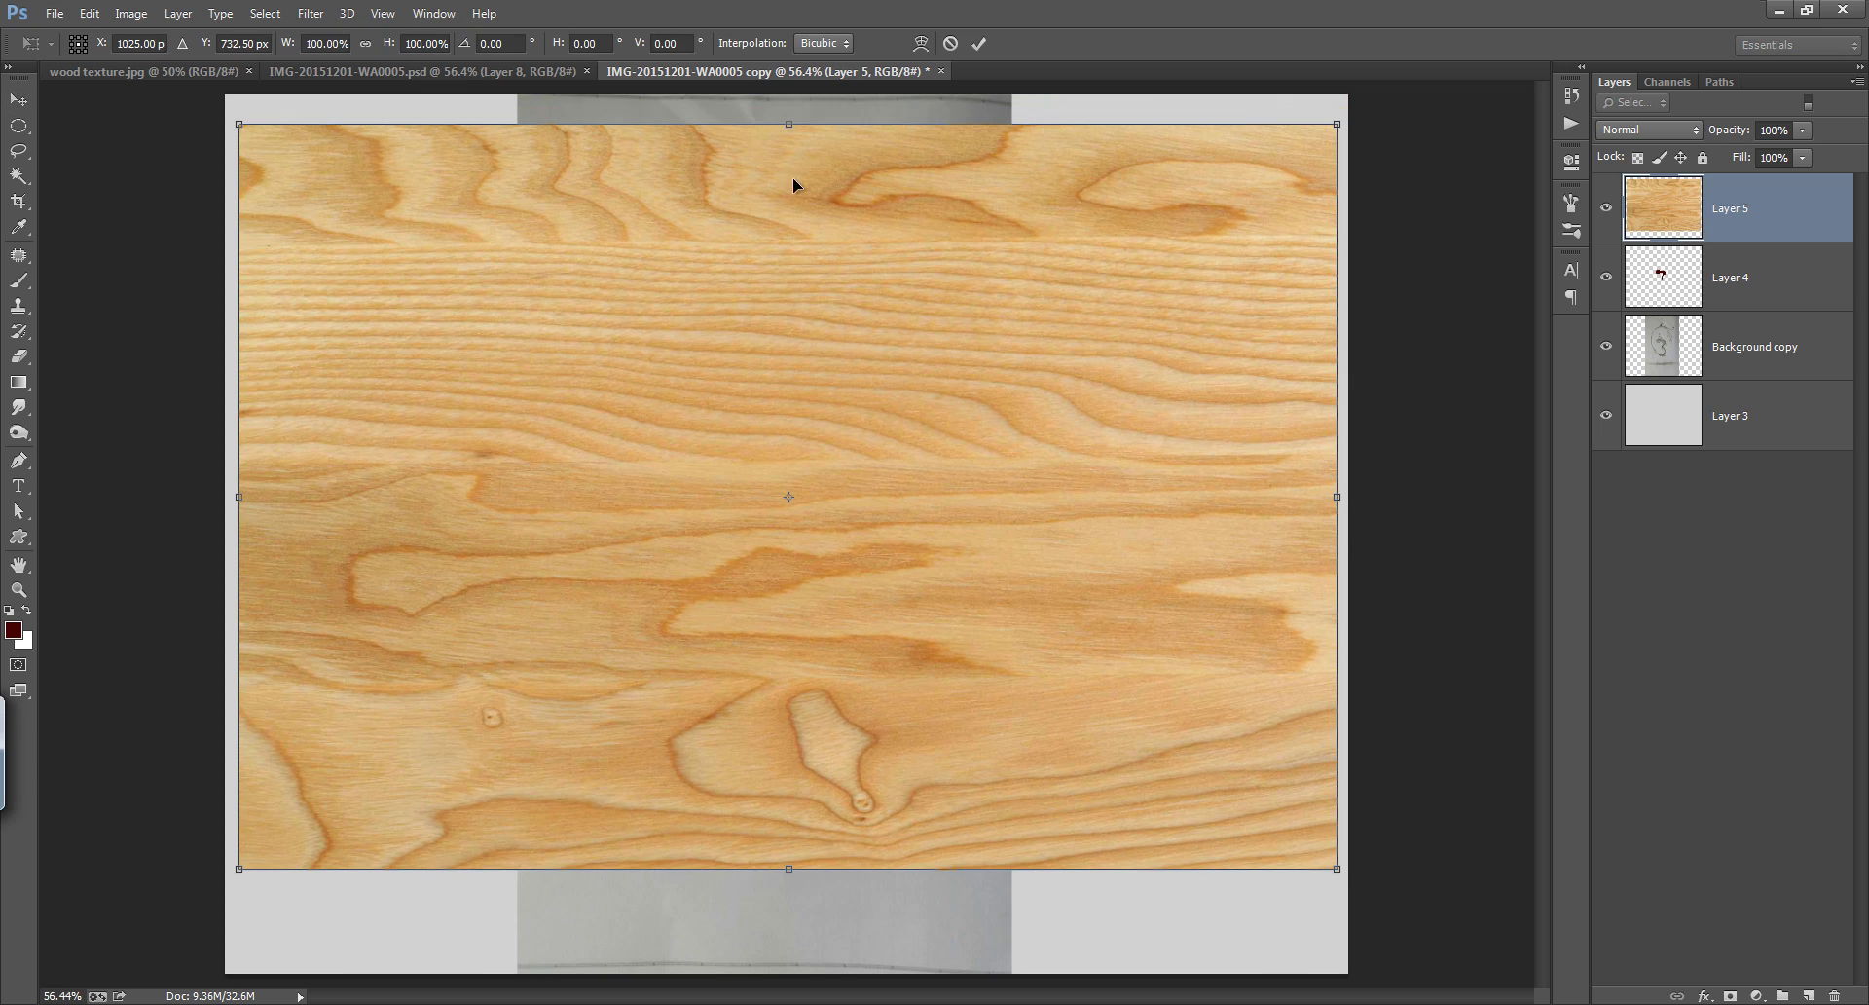
{"action": "left_click_drag", "start_coordinate": [791, 124], "coordinate": [789, 517]}
{"action": "left_click_drag", "start_coordinate": [1338, 695], "coordinate": [814, 667]}
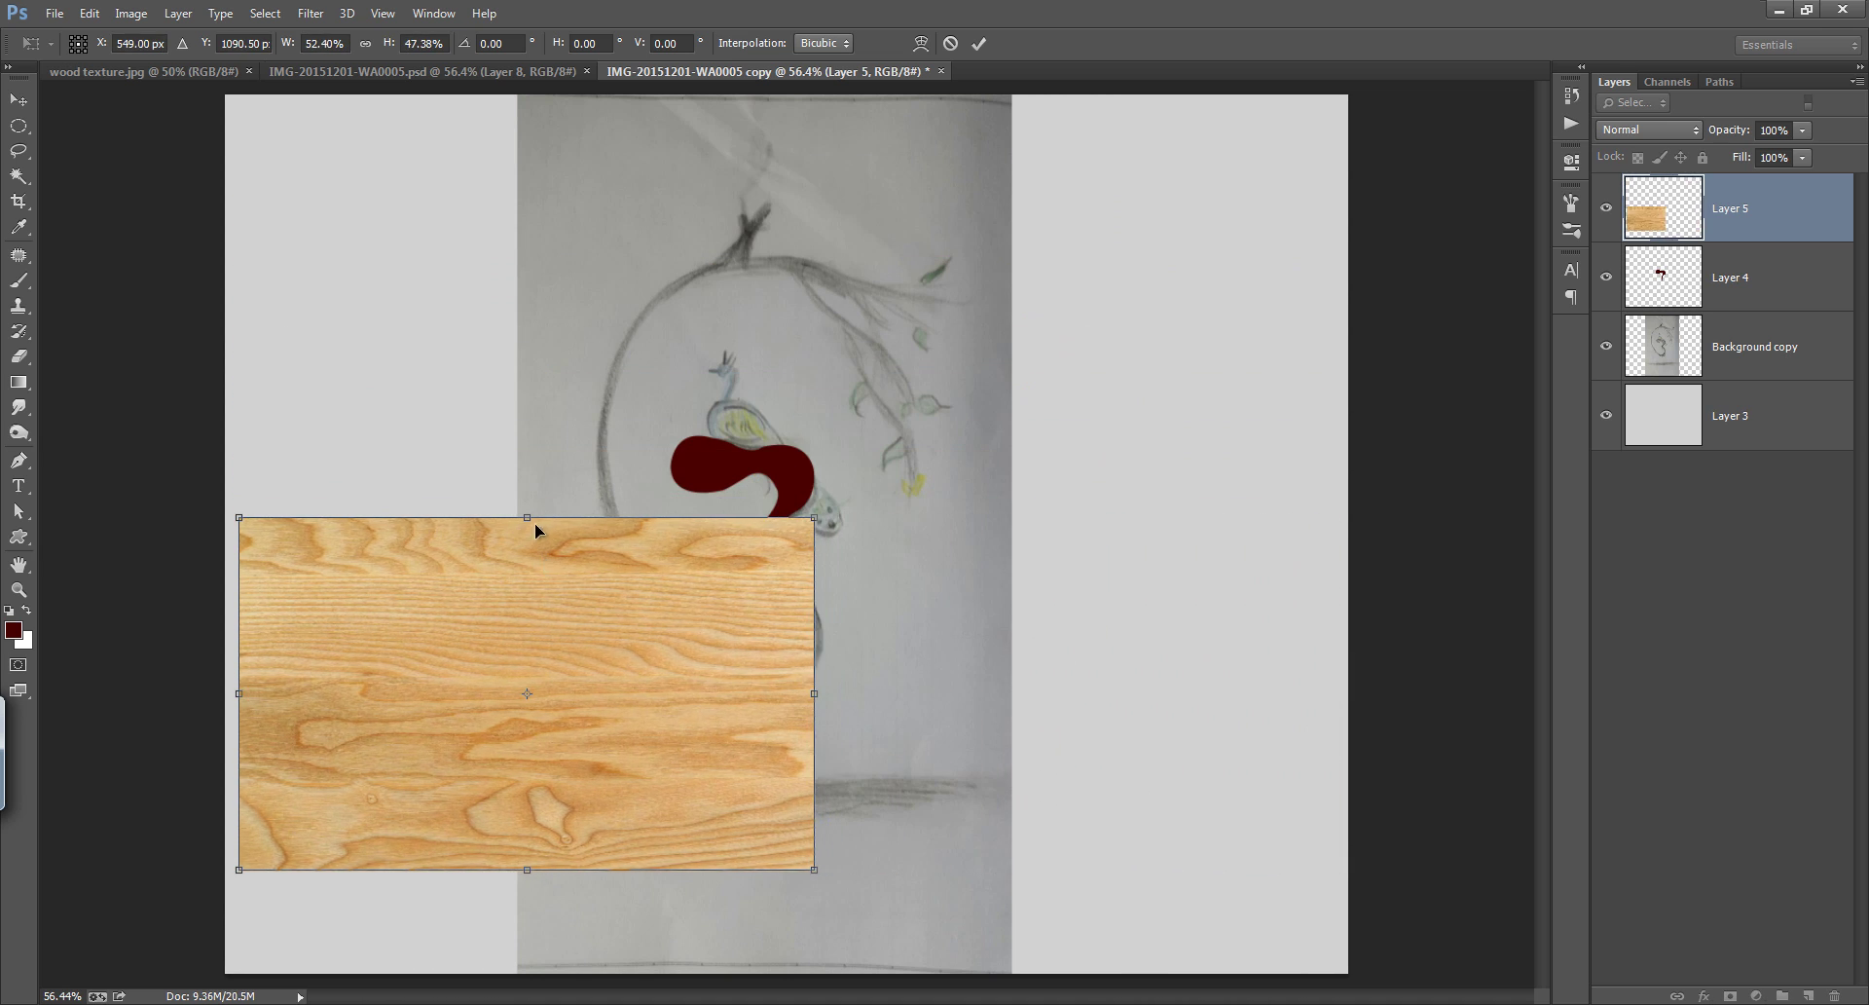
{"action": "left_click_drag", "start_coordinate": [530, 513], "coordinate": [529, 645]}
{"action": "left_click_drag", "start_coordinate": [526, 871], "coordinate": [527, 825]}
{"action": "left_click_drag", "start_coordinate": [805, 734], "coordinate": [763, 735]}
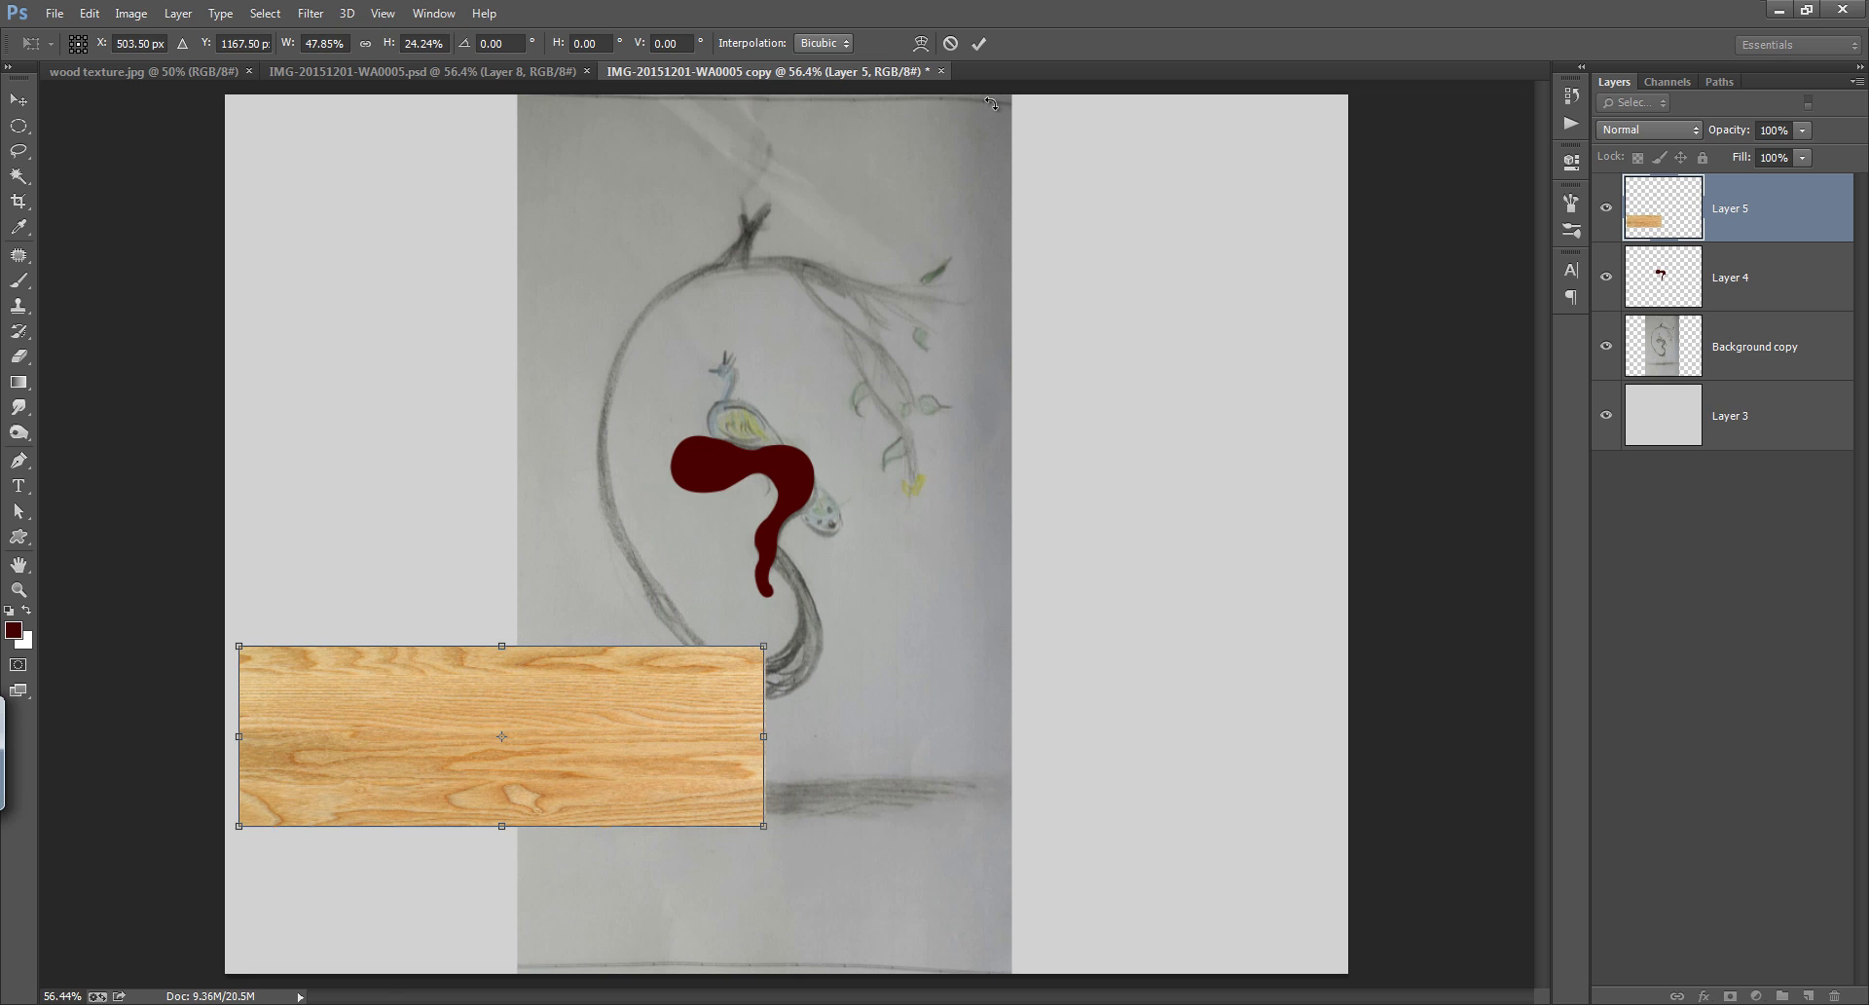
{"action": "left_click", "coordinate": [980, 42]}
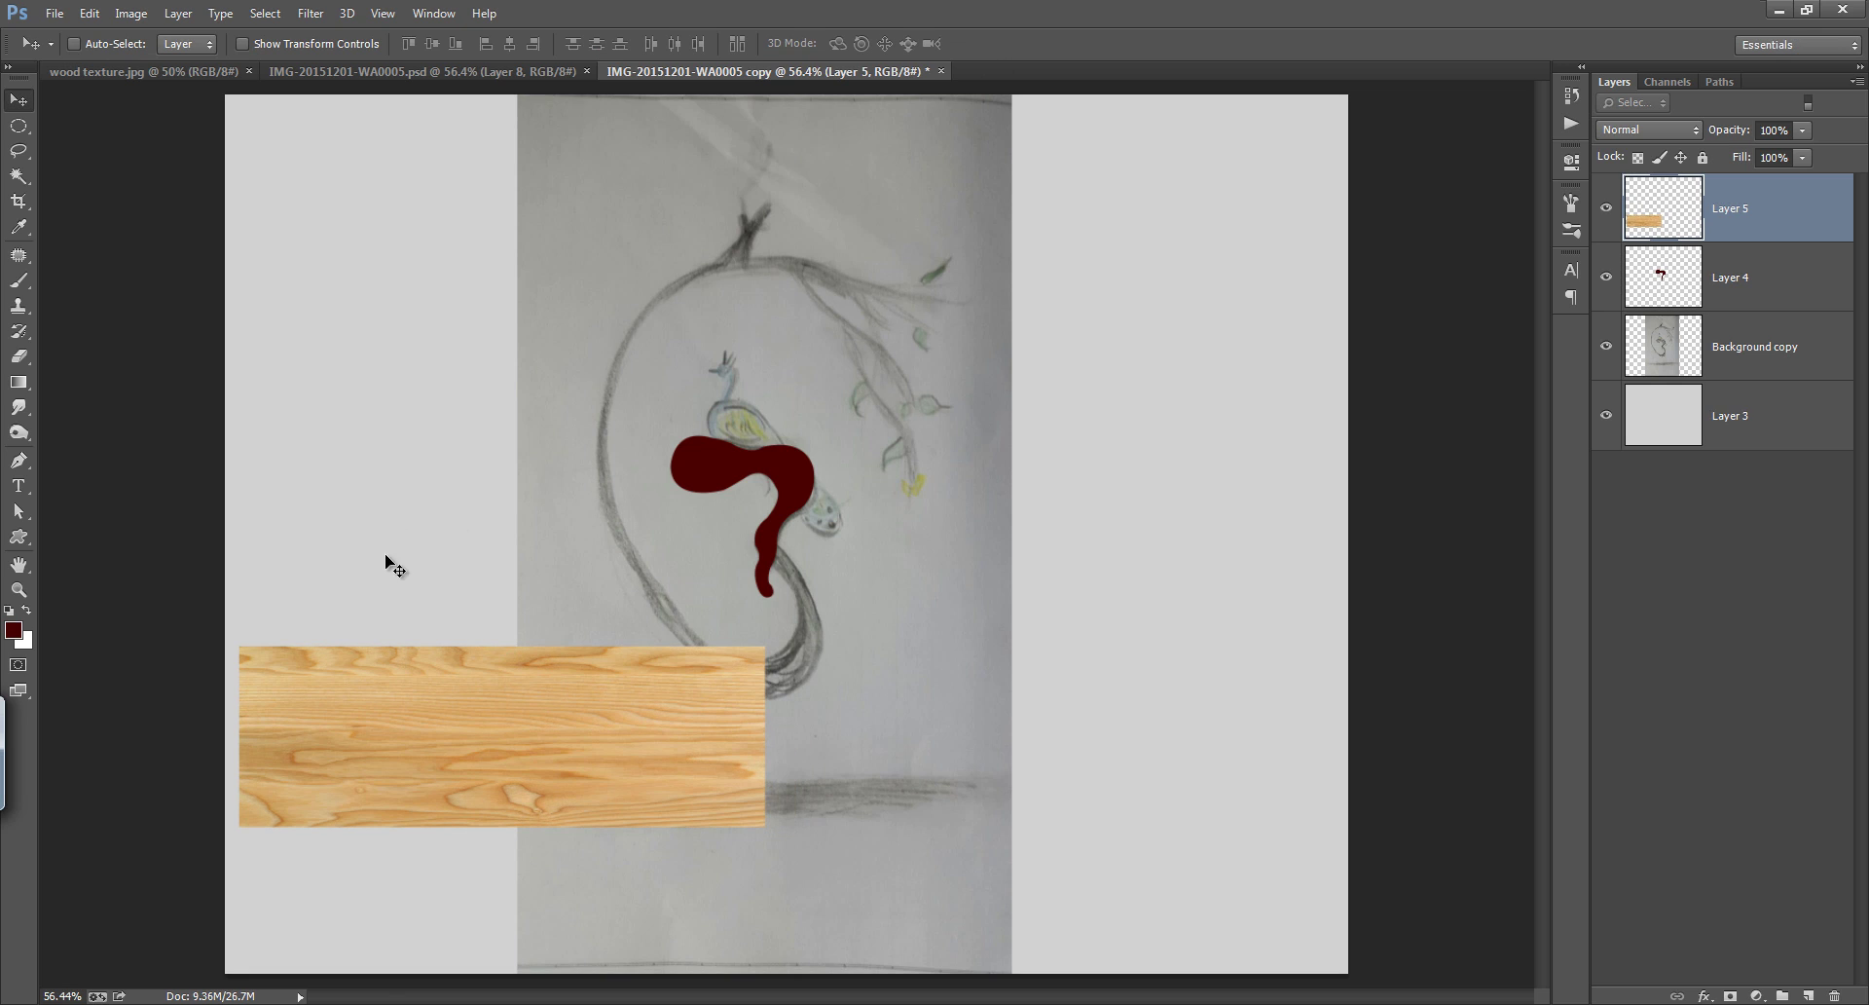
{"action": "mouse_move", "coordinate": [426, 708]}
{"action": "left_mouse_down"}
{"action": "mouse_move", "coordinate": [633, 550]}
{"action": "mouse_move", "coordinate": [716, 456]}
{"action": "left_mouse_up"}
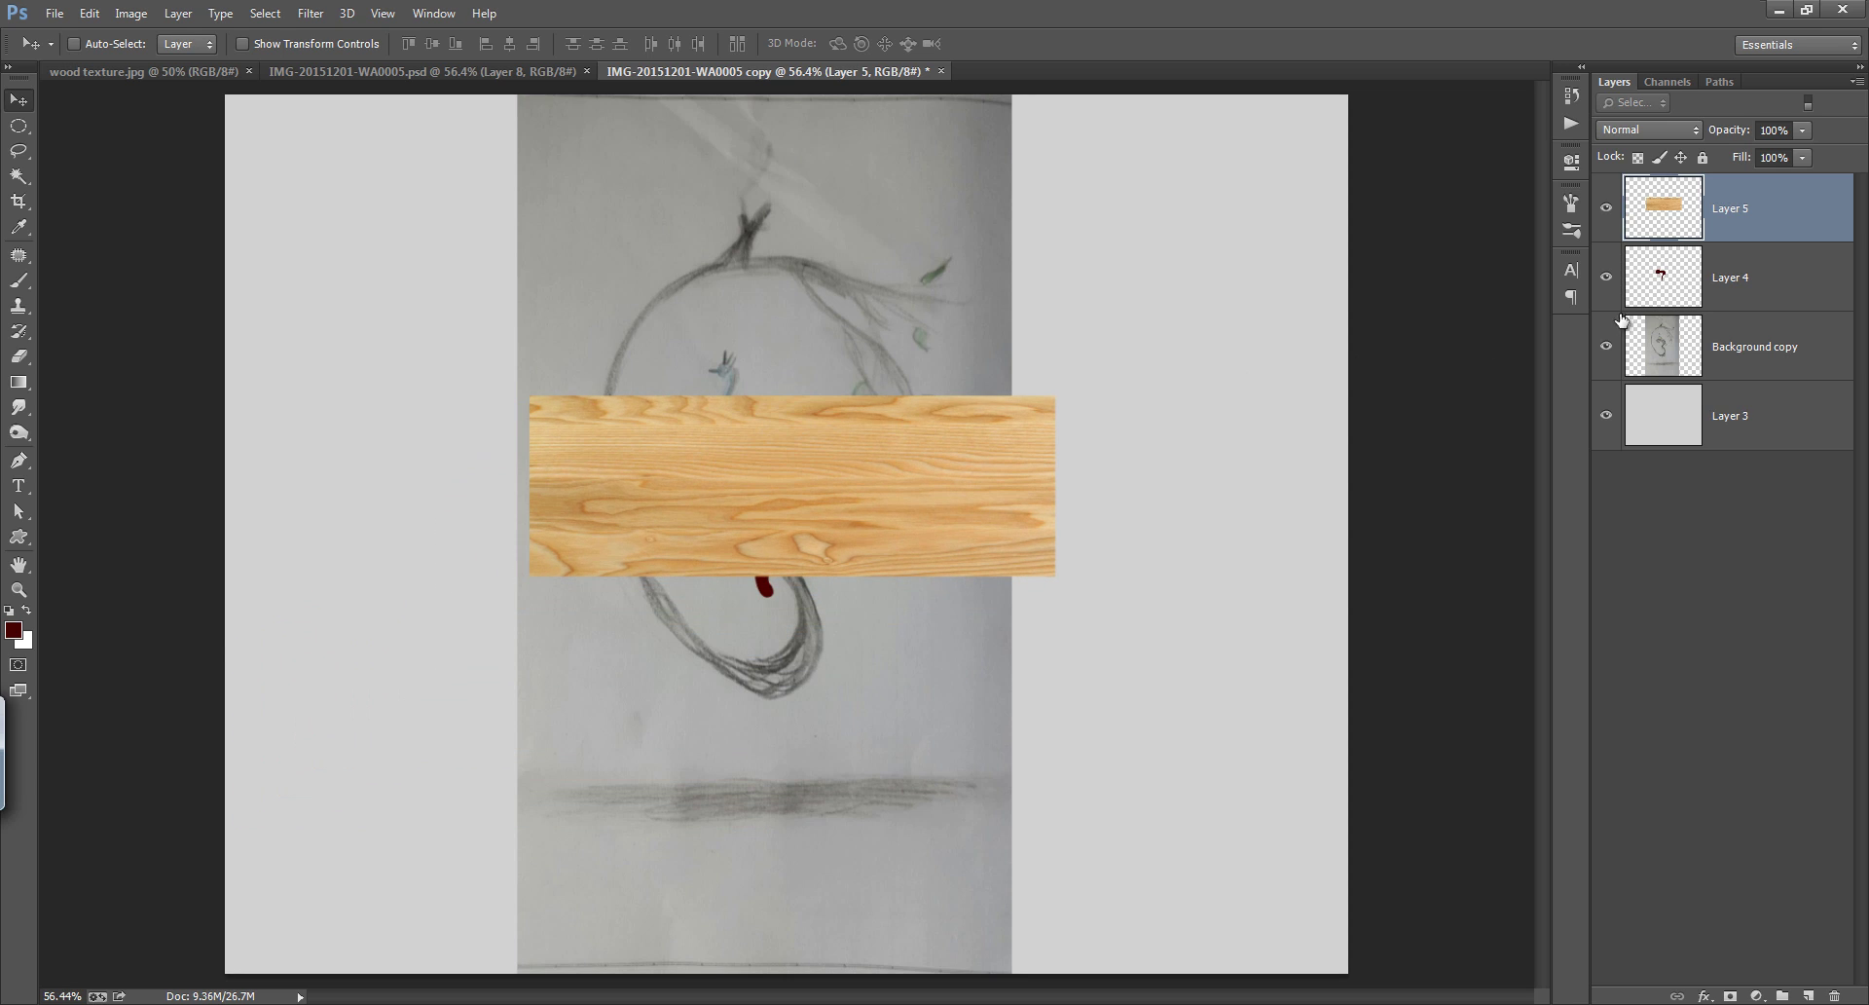
Hide the wood layer and enlarge the dark red trunk shape on Layer 4 to about 132% around its centre
{"action": "left_click", "coordinate": [1674, 288]}
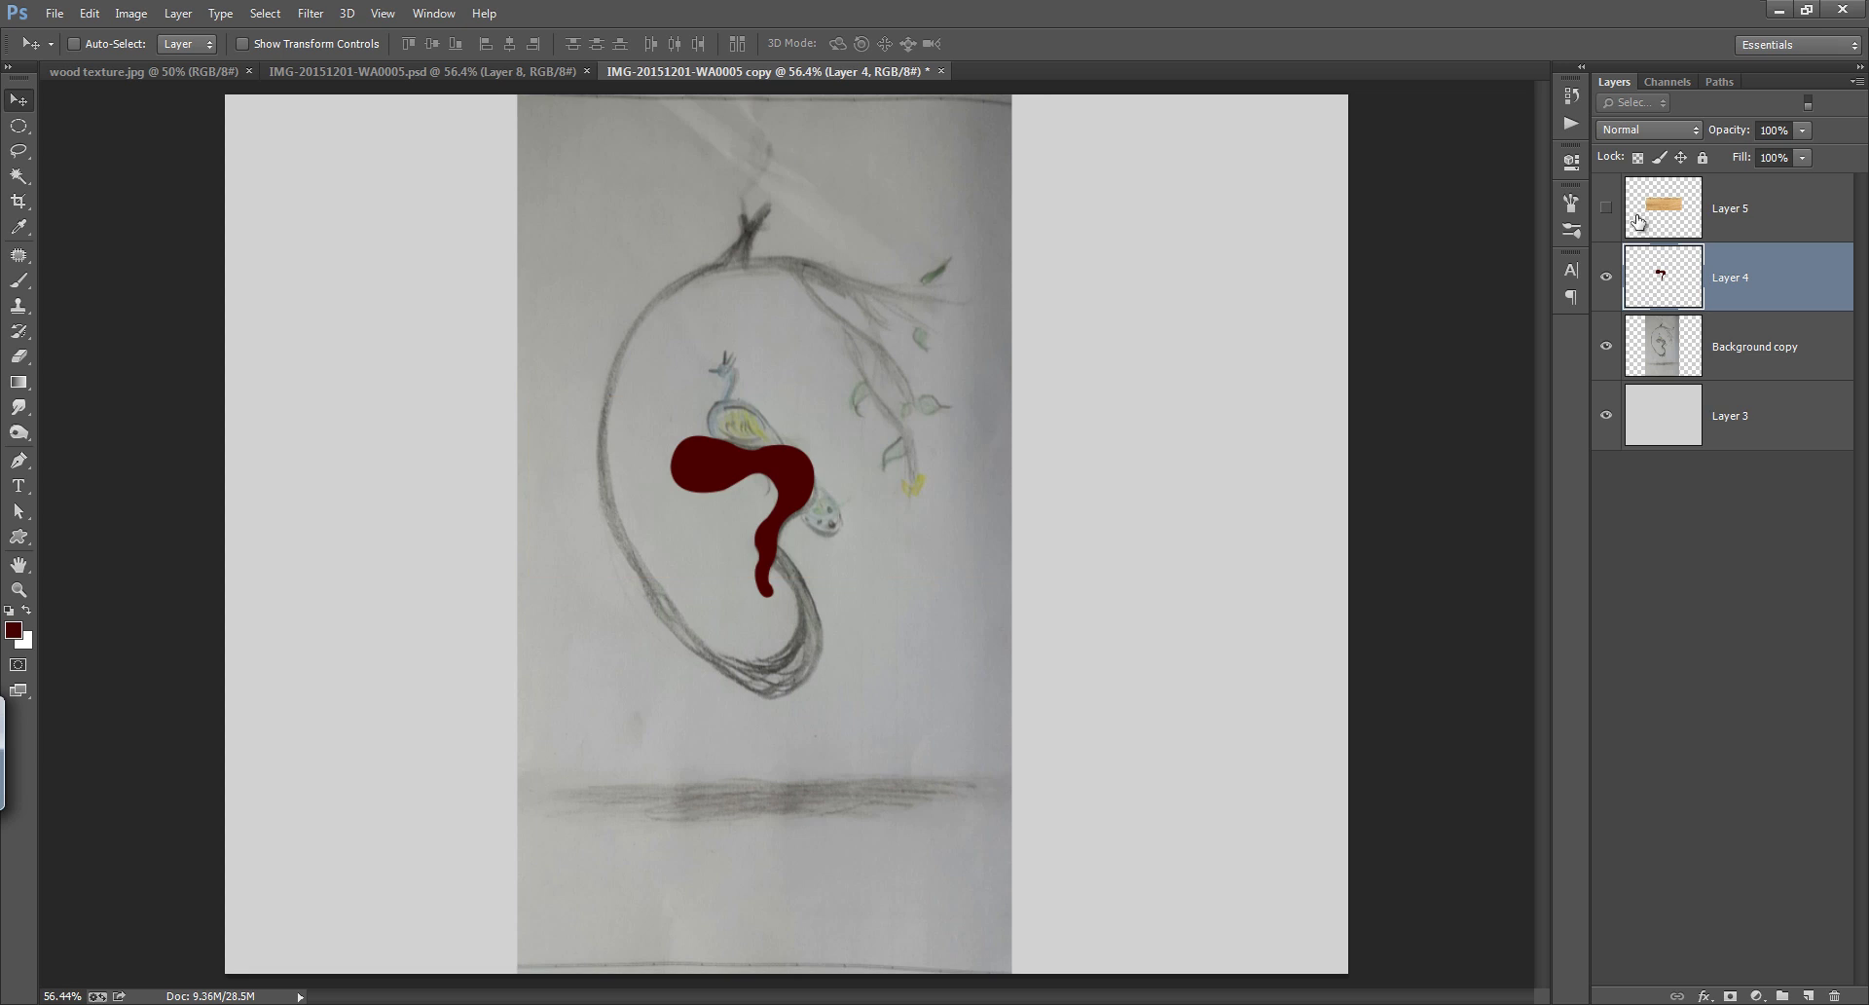
{"action": "key", "text": "ctrl+t"}
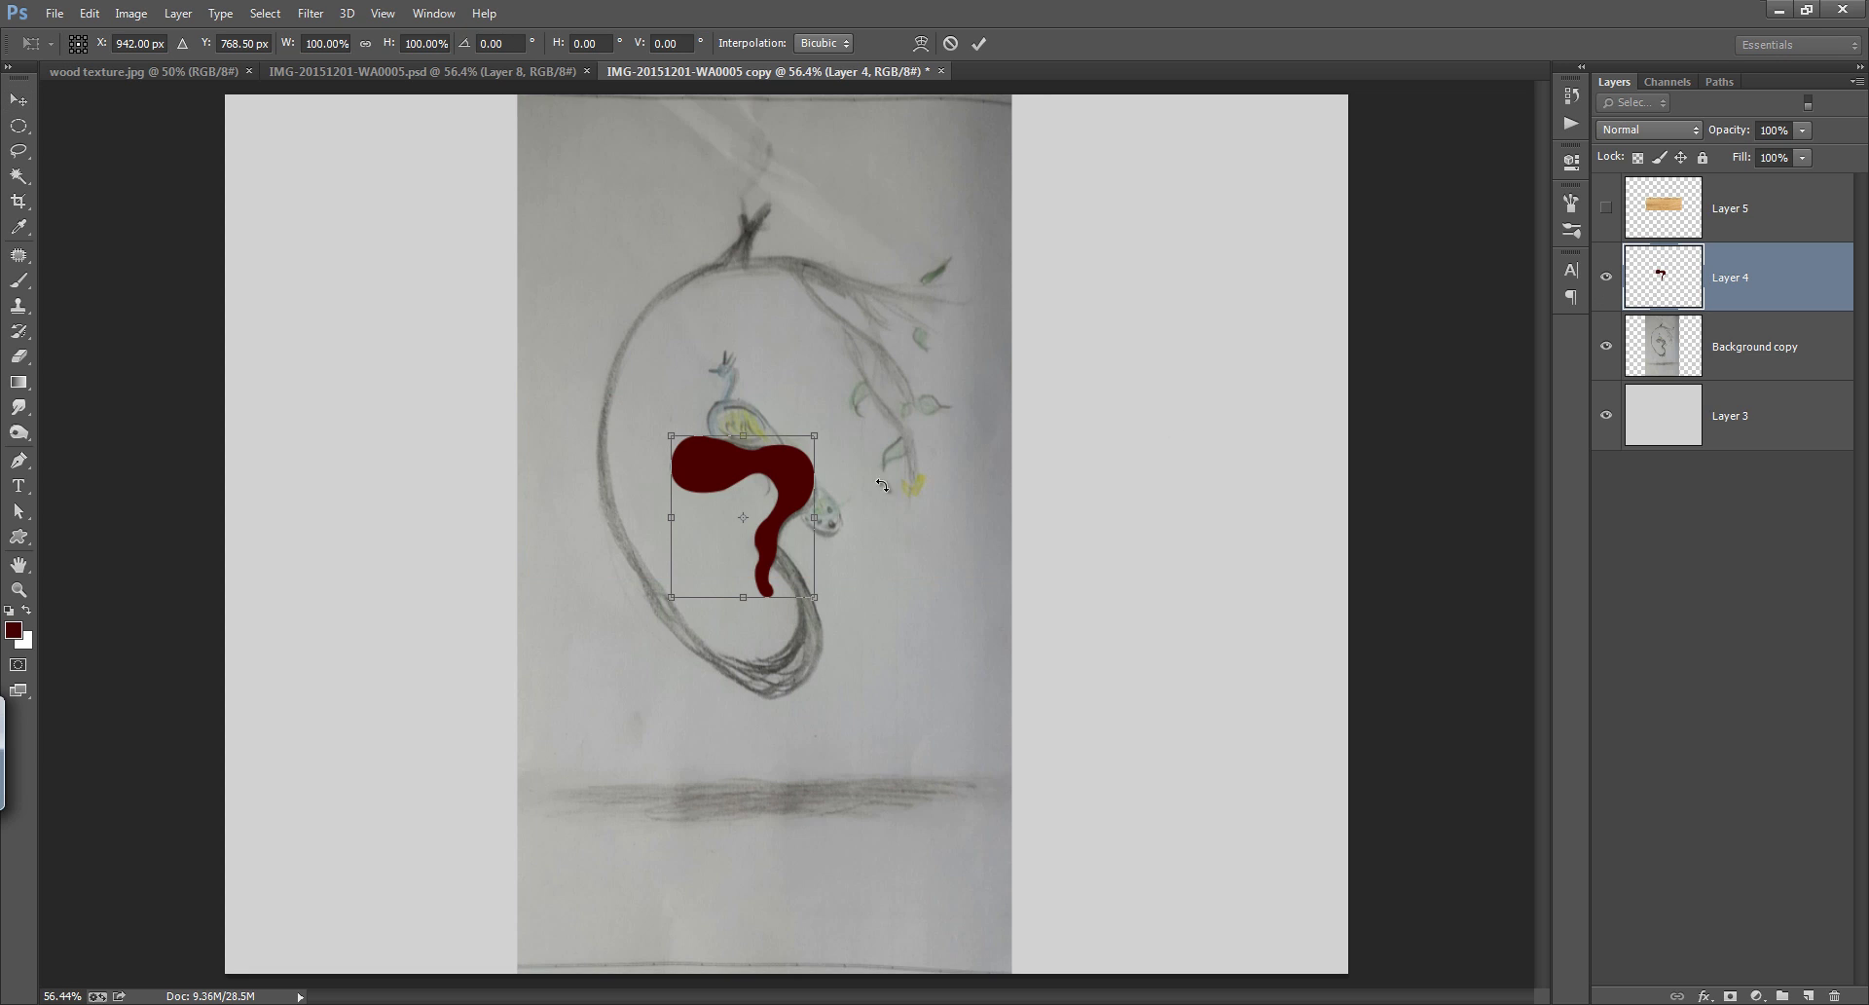
{"action": "left_click_drag", "start_coordinate": [821, 429], "coordinate": [852, 408]}
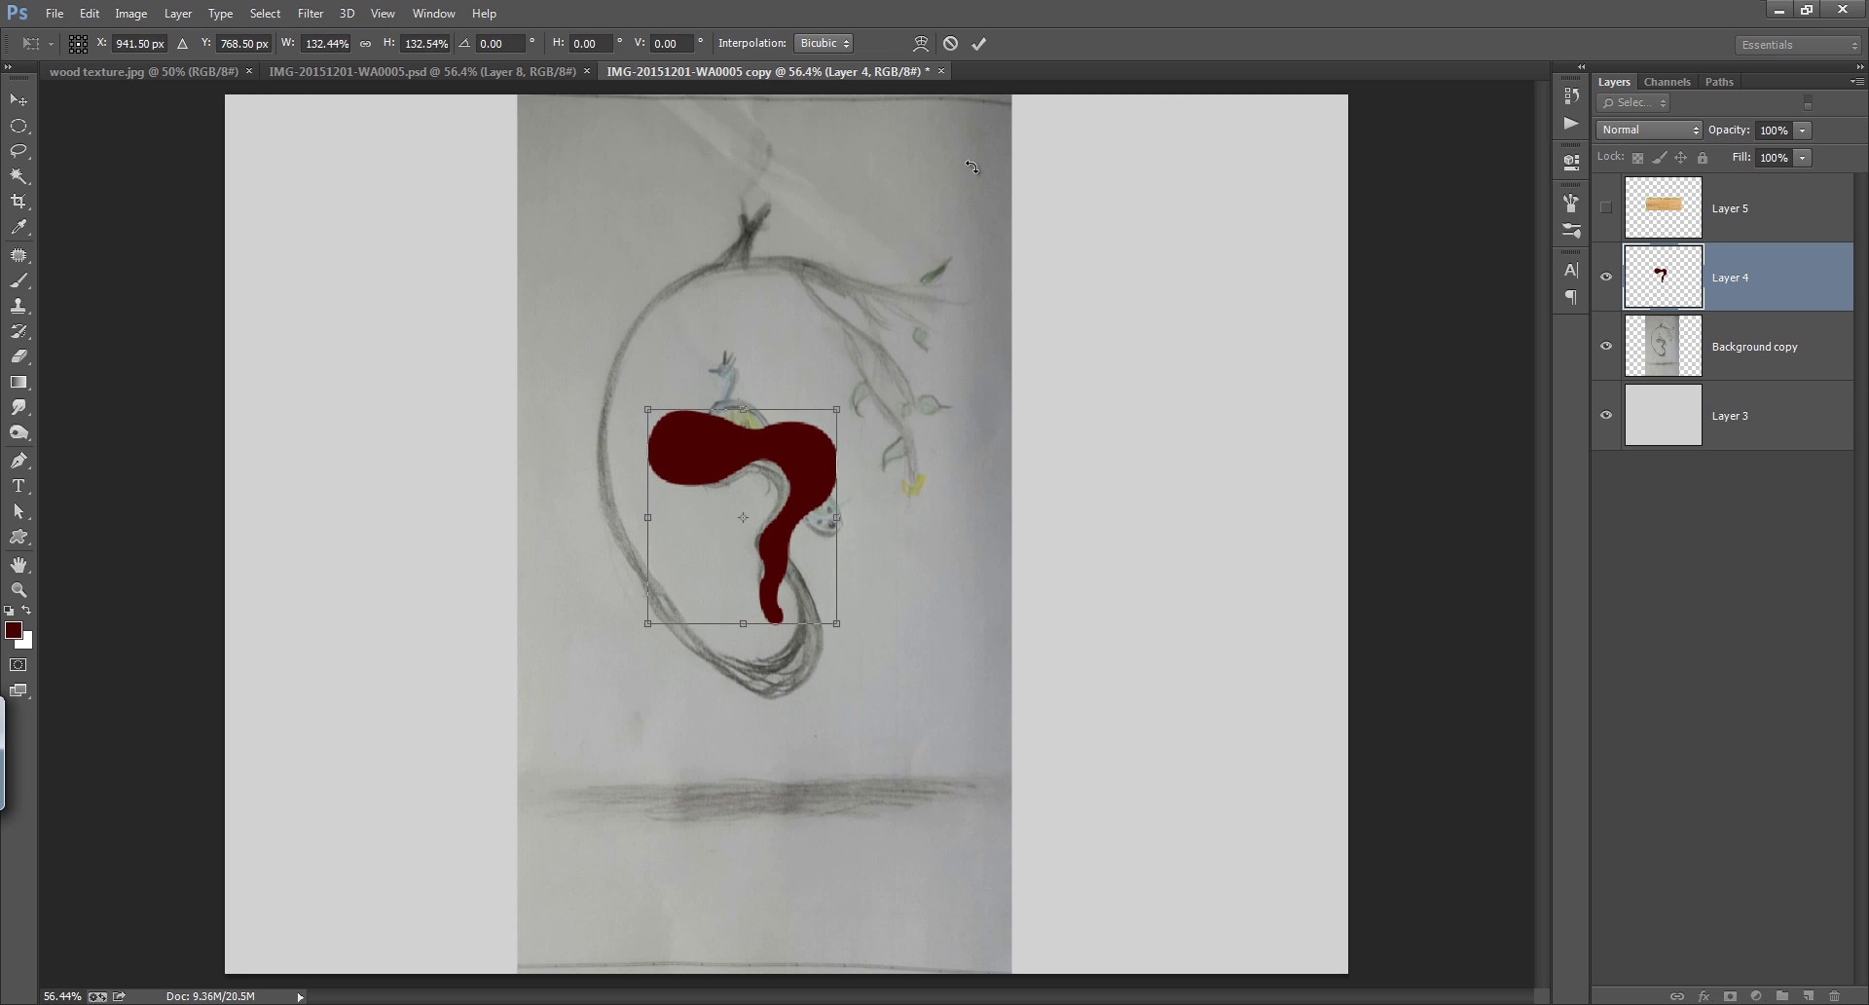
{"action": "left_click", "coordinate": [986, 45]}
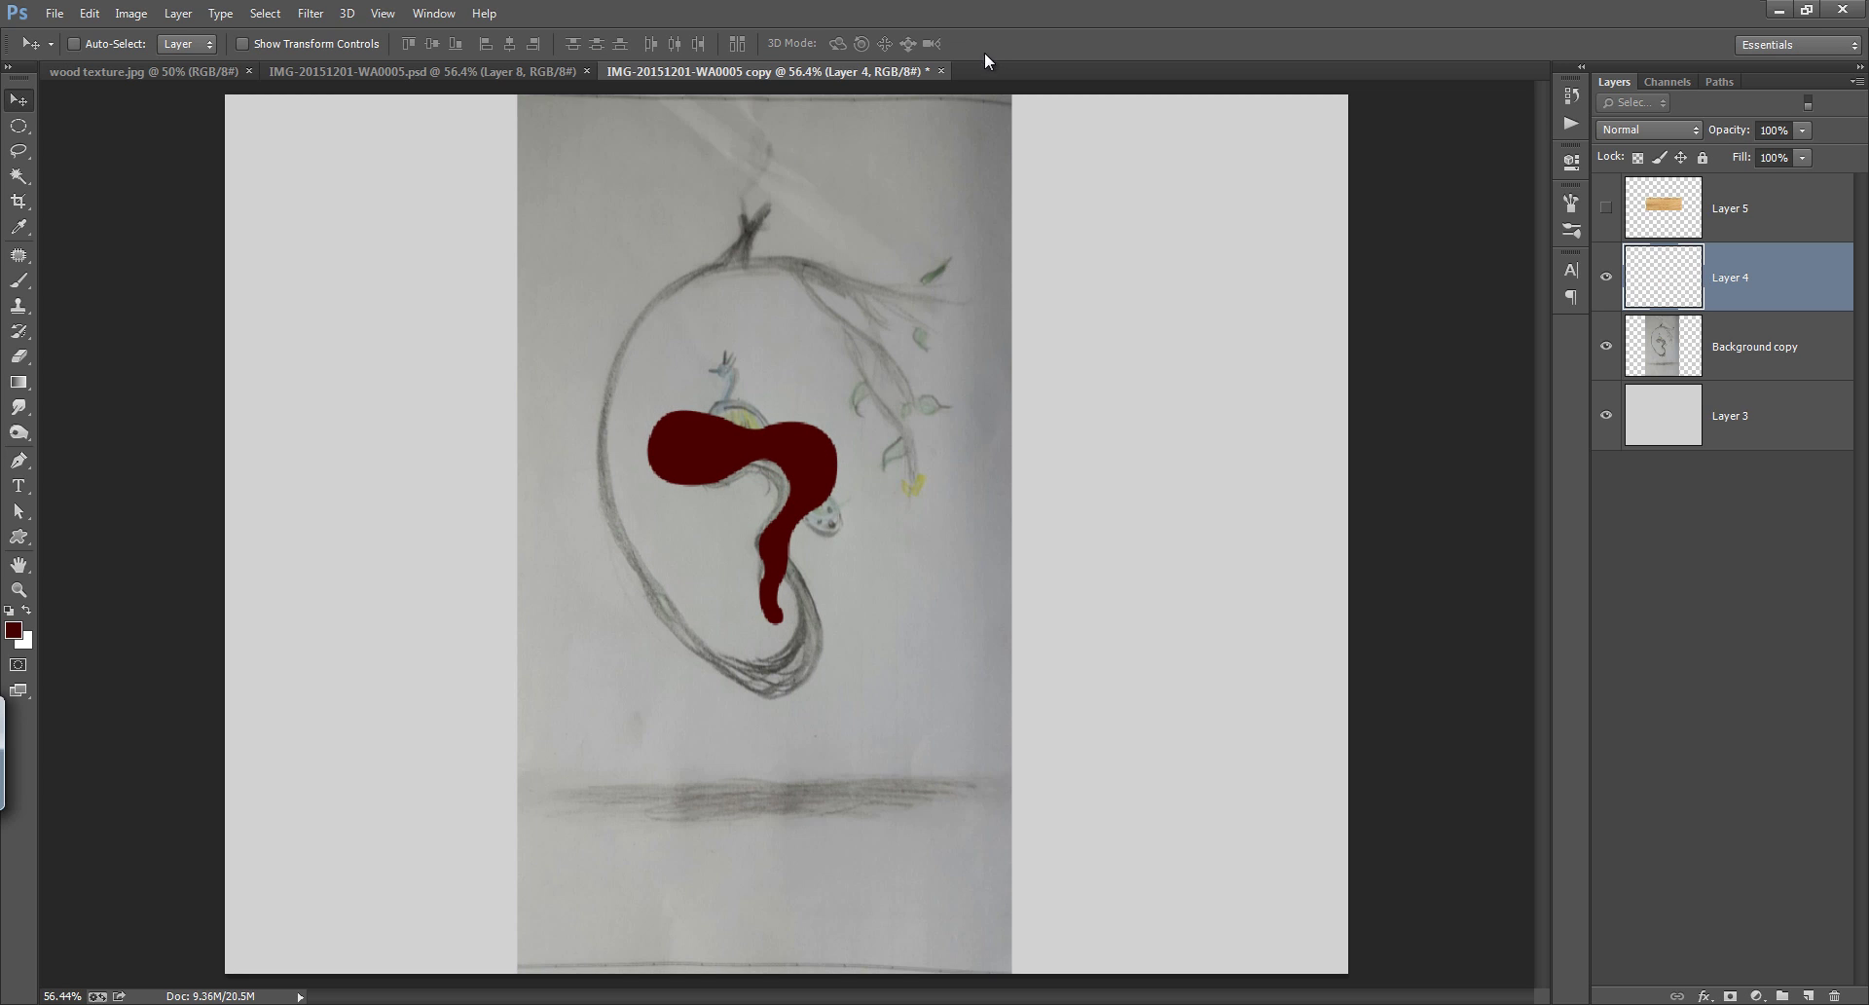
Show the wood layer again, reduce its height and position the strip over the upper part of the dark red shape
{"action": "left_click", "coordinate": [1660, 230]}
{"action": "left_click", "coordinate": [1606, 226]}
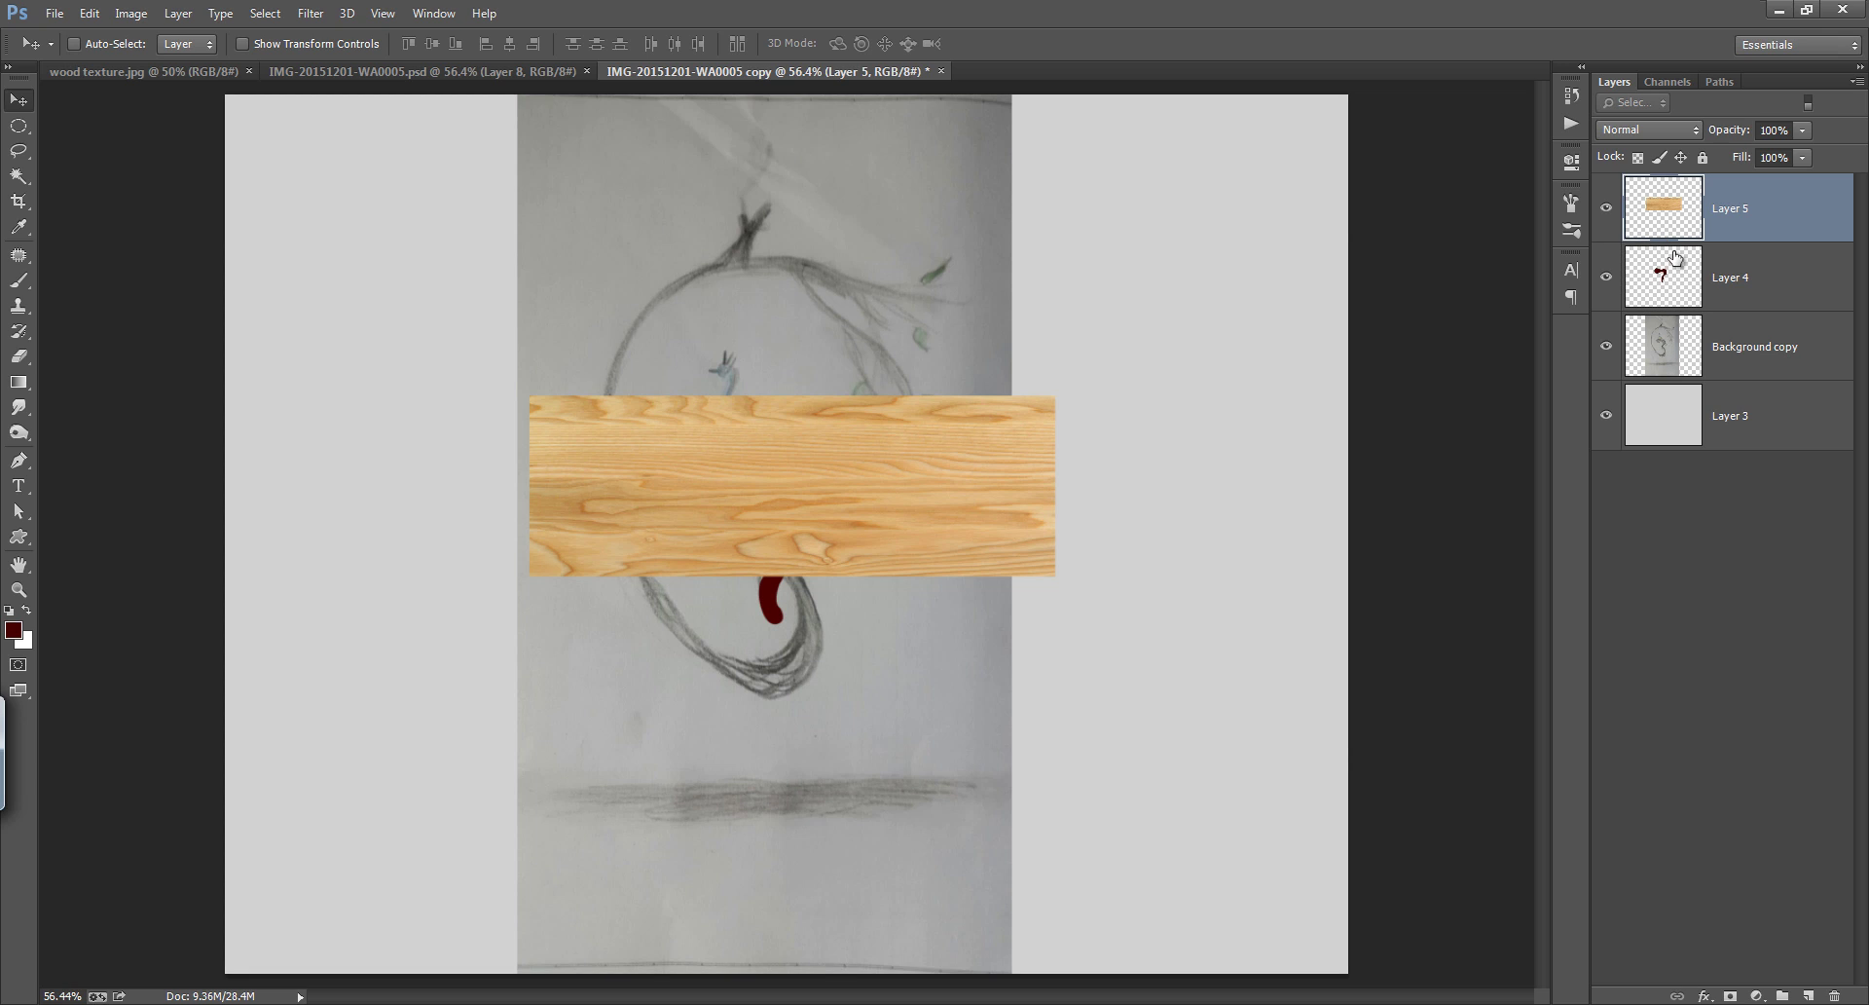
{"action": "left_click_drag", "start_coordinate": [1733, 136], "coordinate": [1809, 169]}
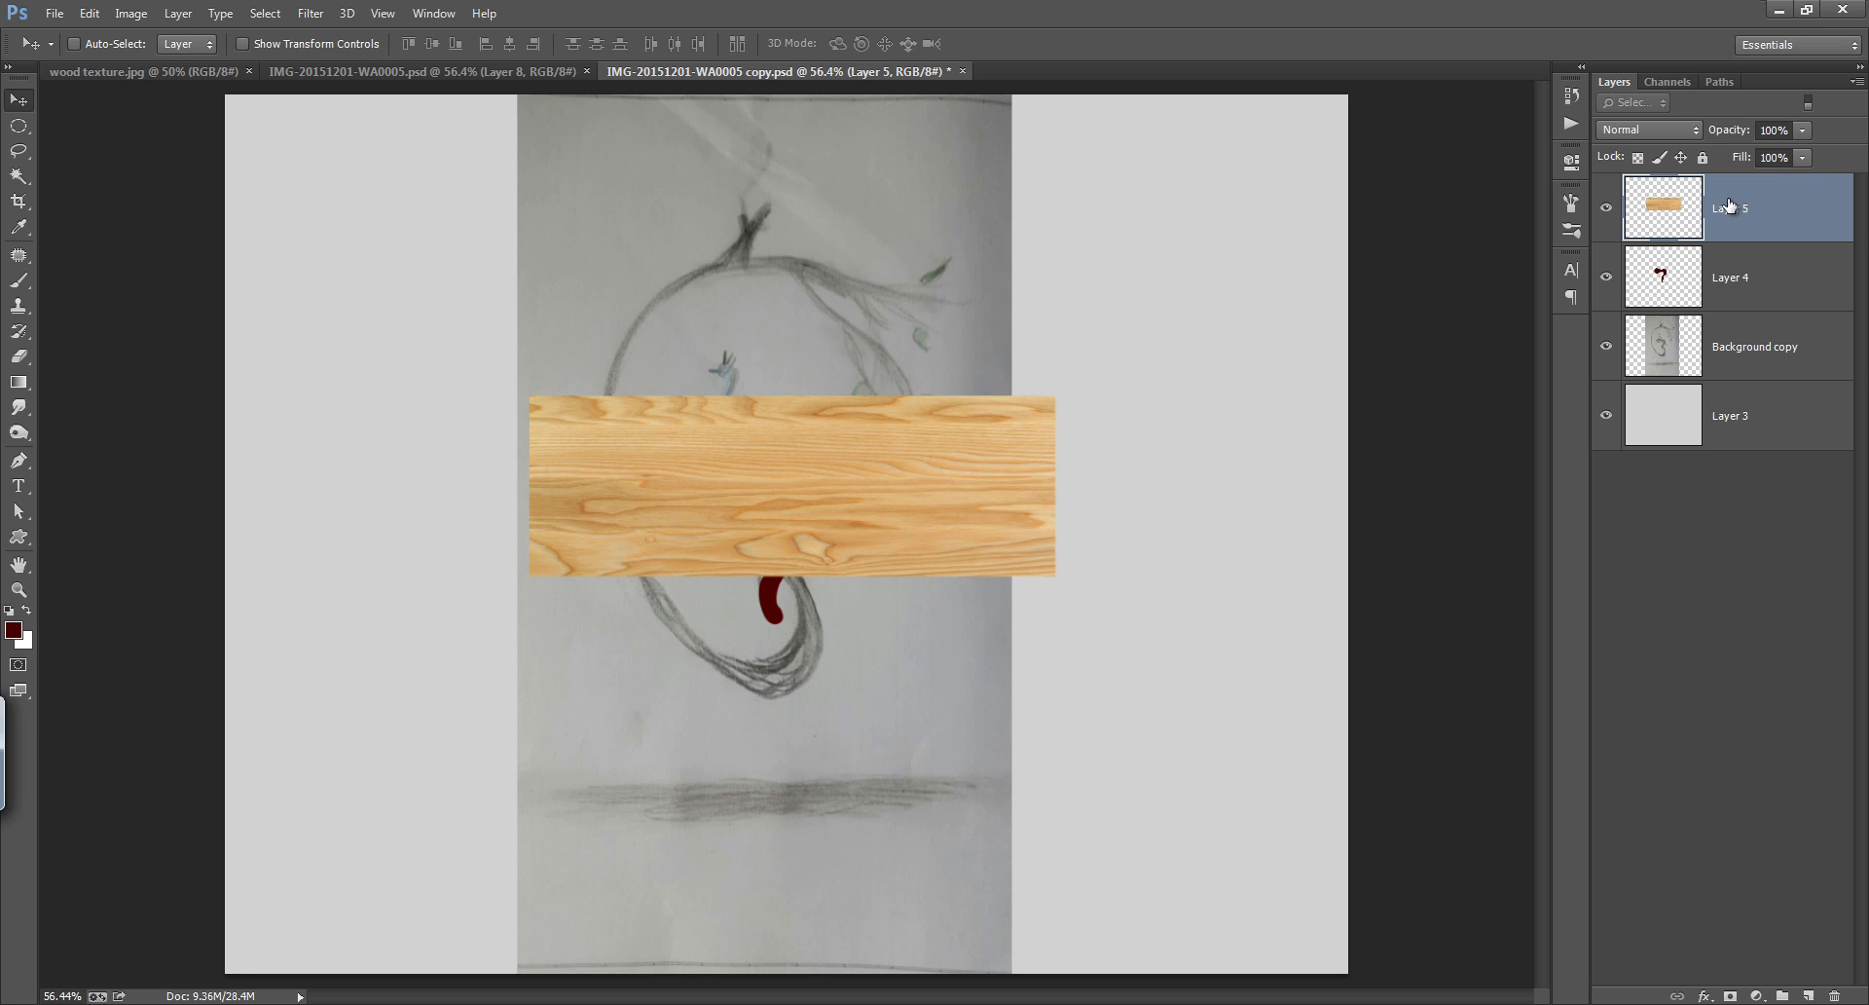
{"action": "key", "text": "ctrl+t"}
{"action": "left_click_drag", "start_coordinate": [795, 399], "coordinate": [812, 435]}
{"action": "left_click", "coordinate": [979, 44]}
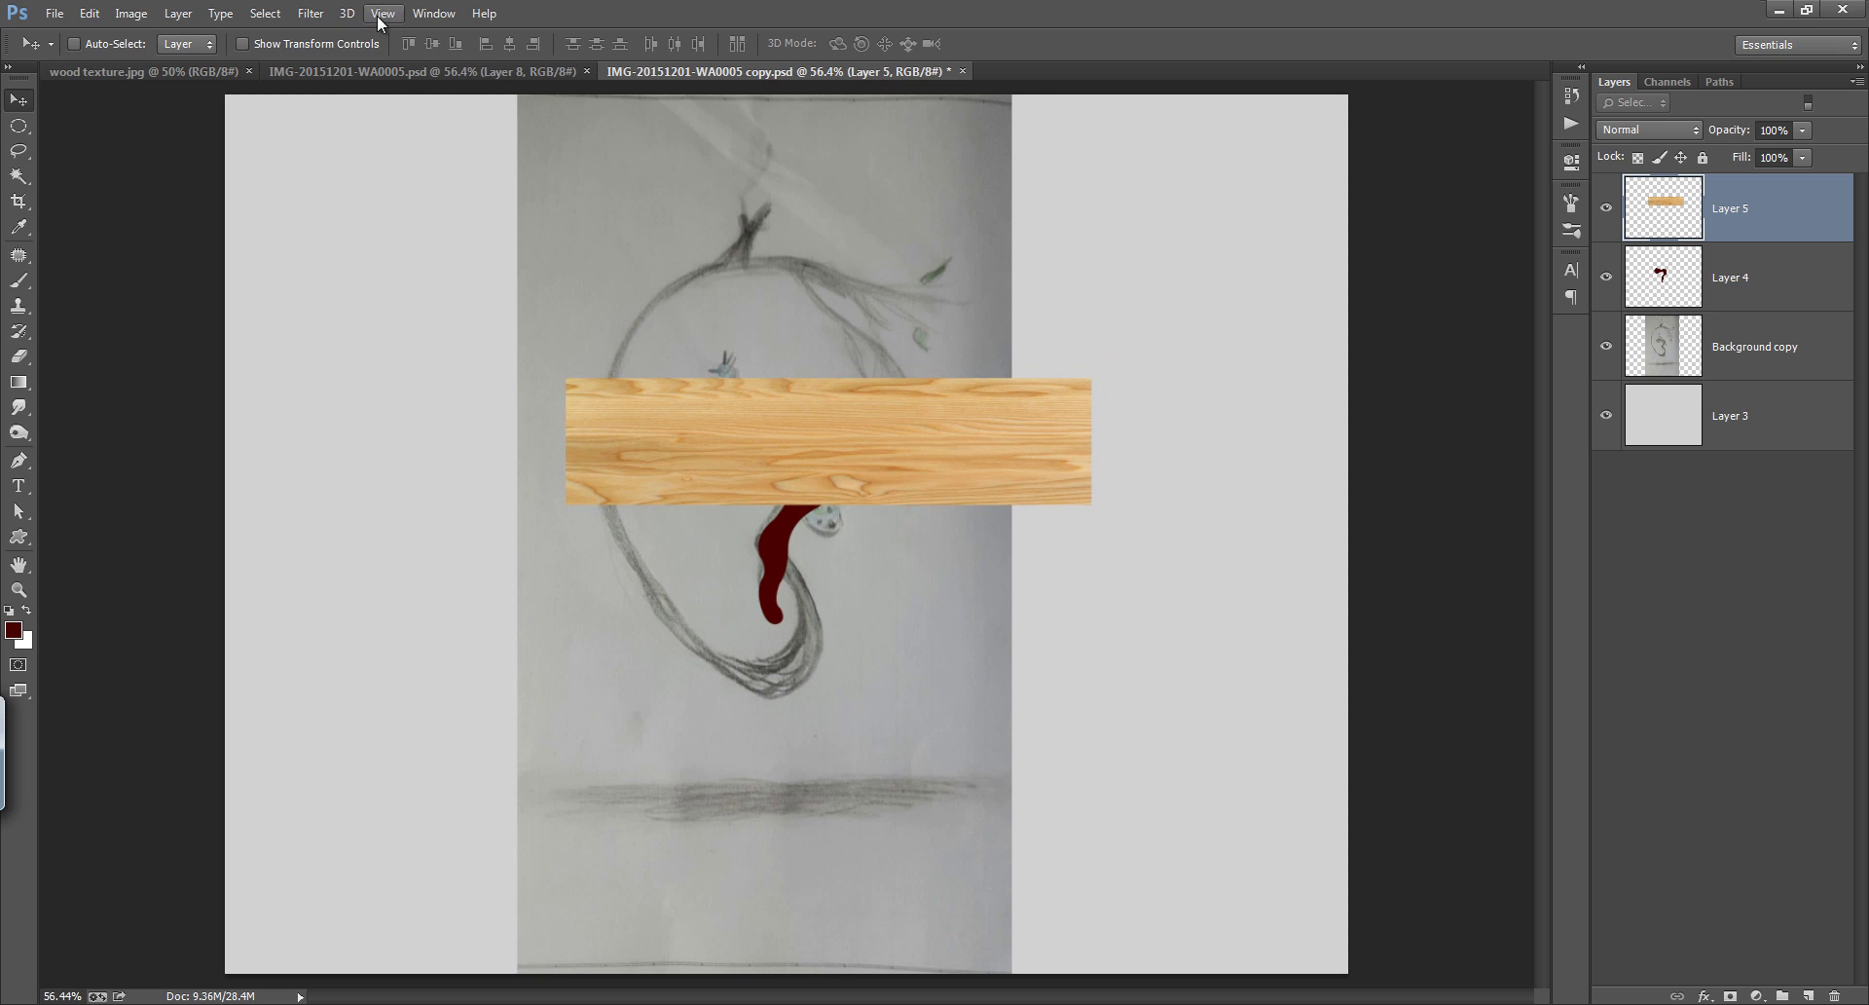
Open the wood layer in the Liquify filter and use Layer 4 as the backdrop behind it at 50% opacity
{"action": "left_click", "coordinate": [311, 14]}
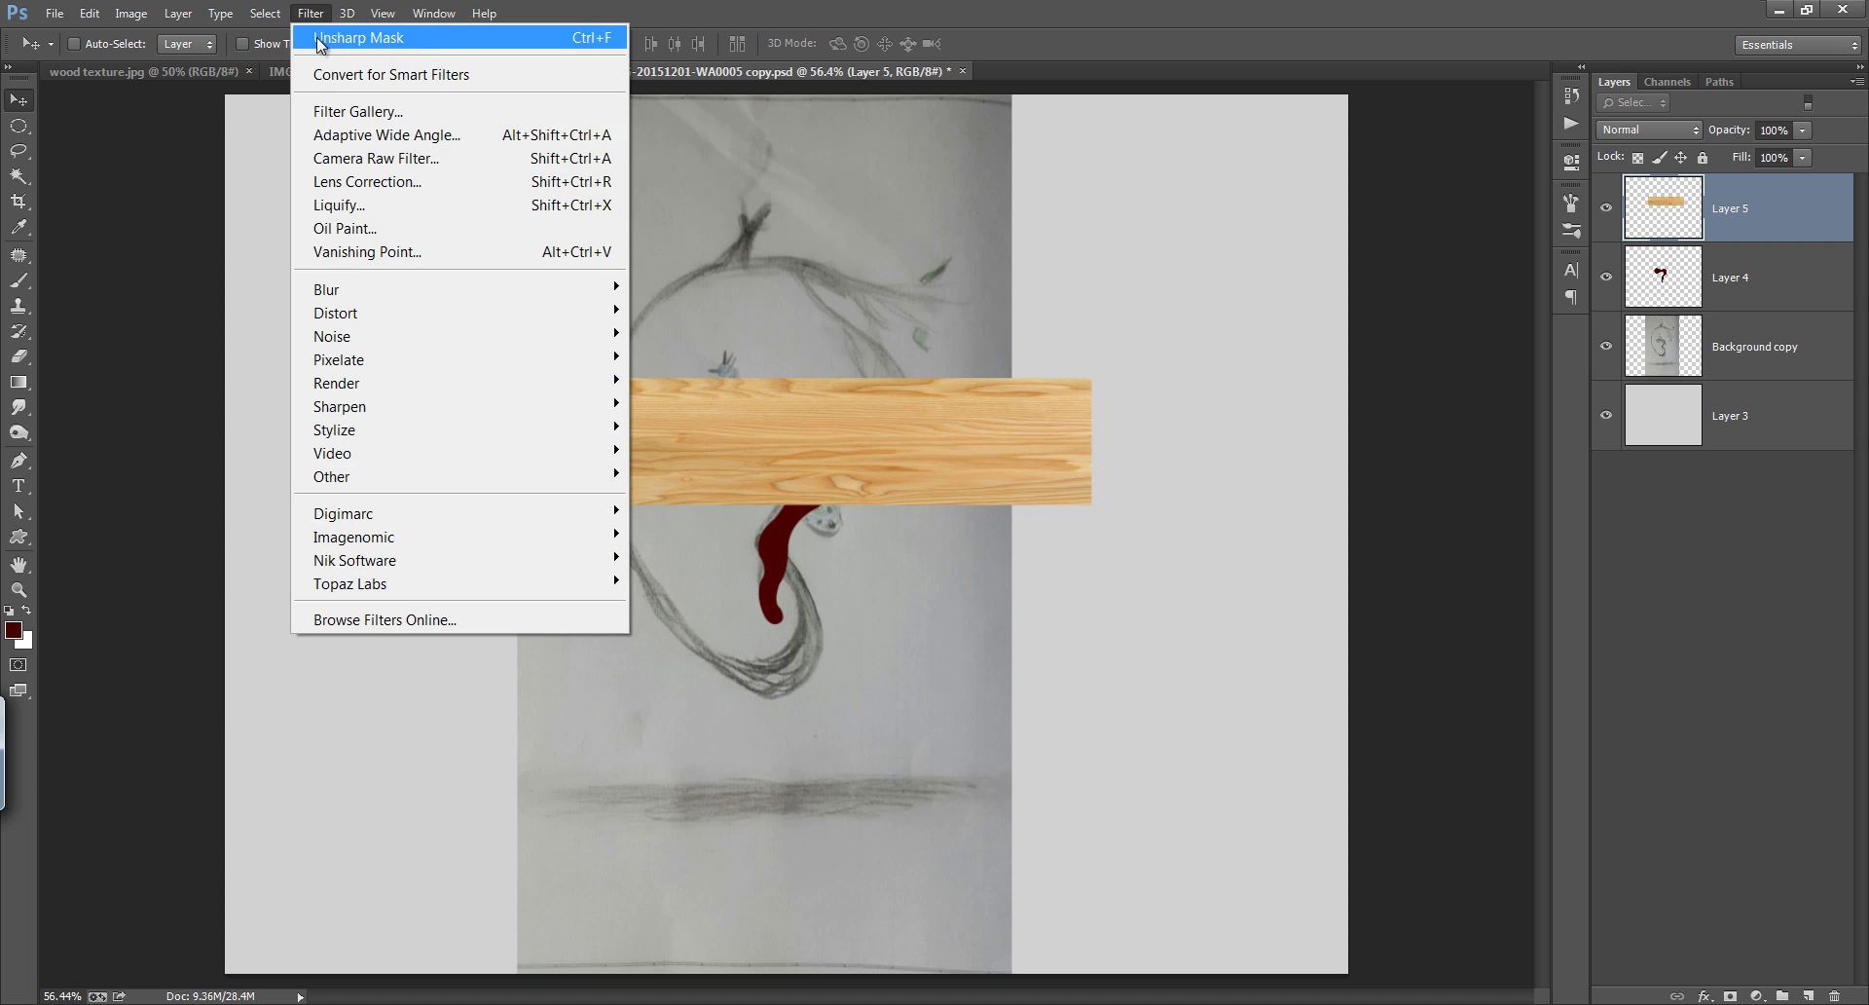
{"action": "left_click", "coordinate": [346, 206]}
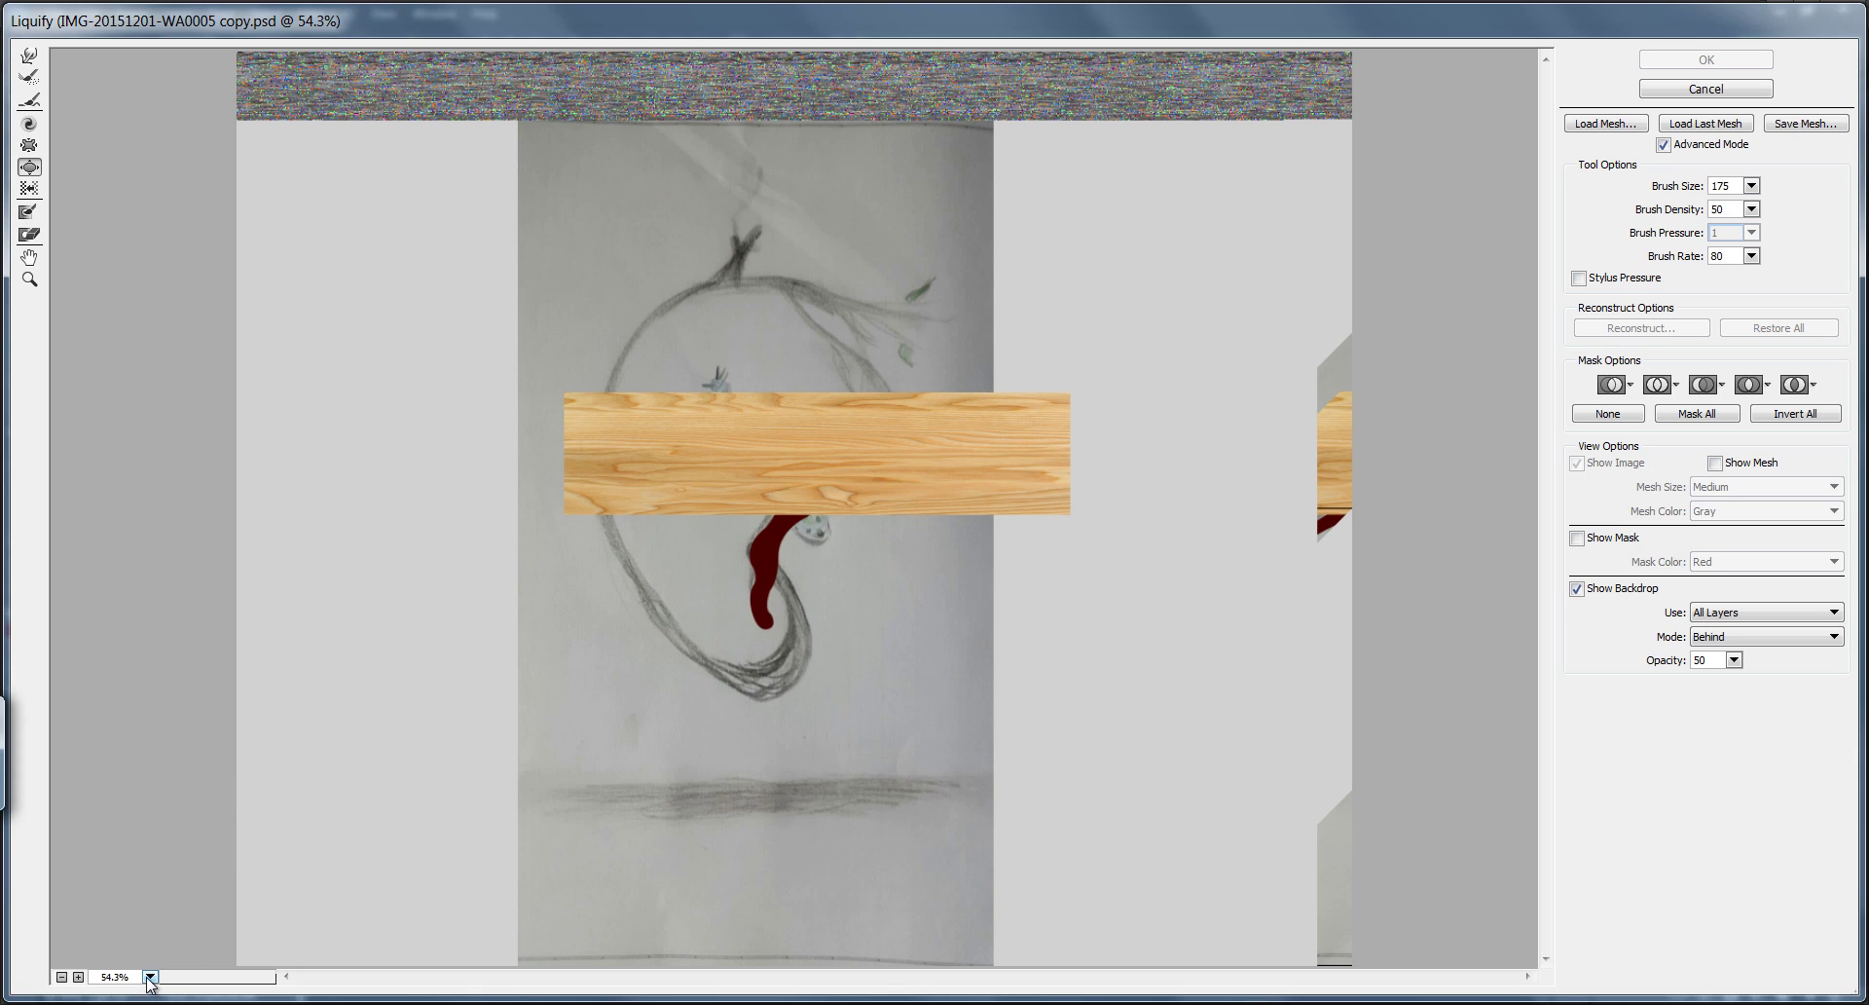
{"action": "left_click", "coordinate": [78, 977]}
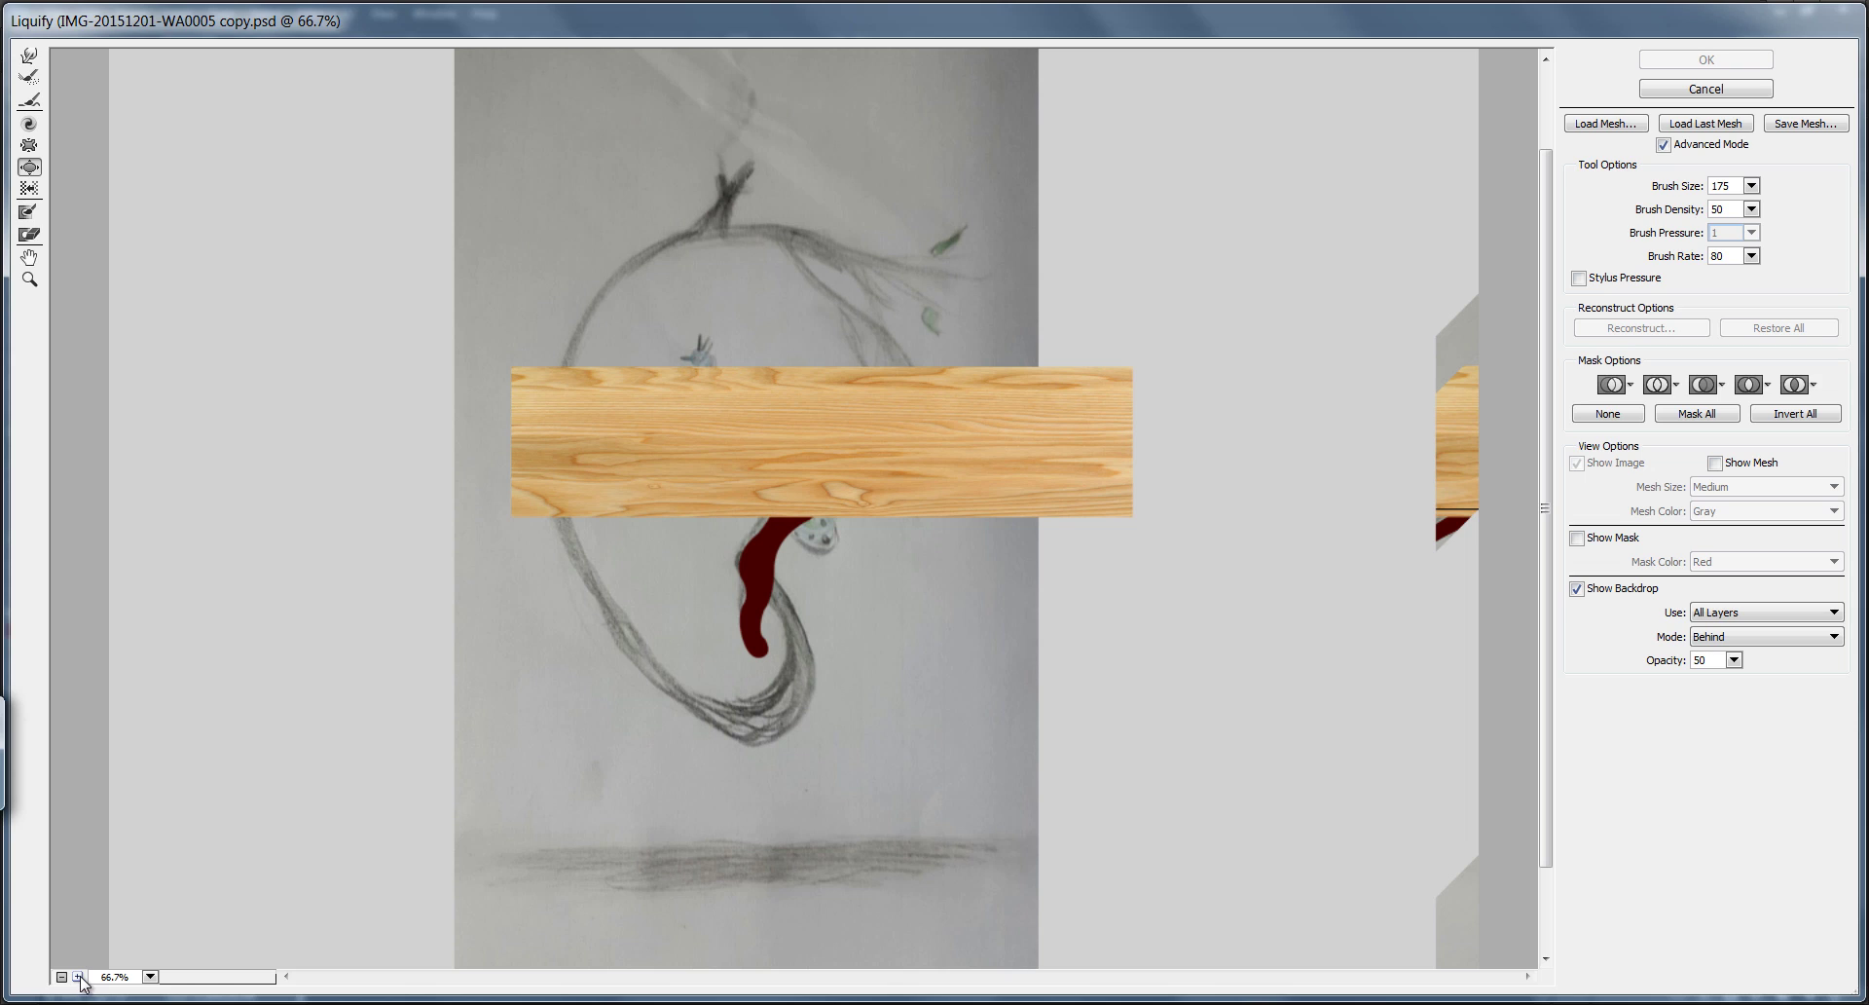
{"action": "left_click", "coordinate": [1680, 148]}
{"action": "left_click", "coordinate": [1681, 148]}
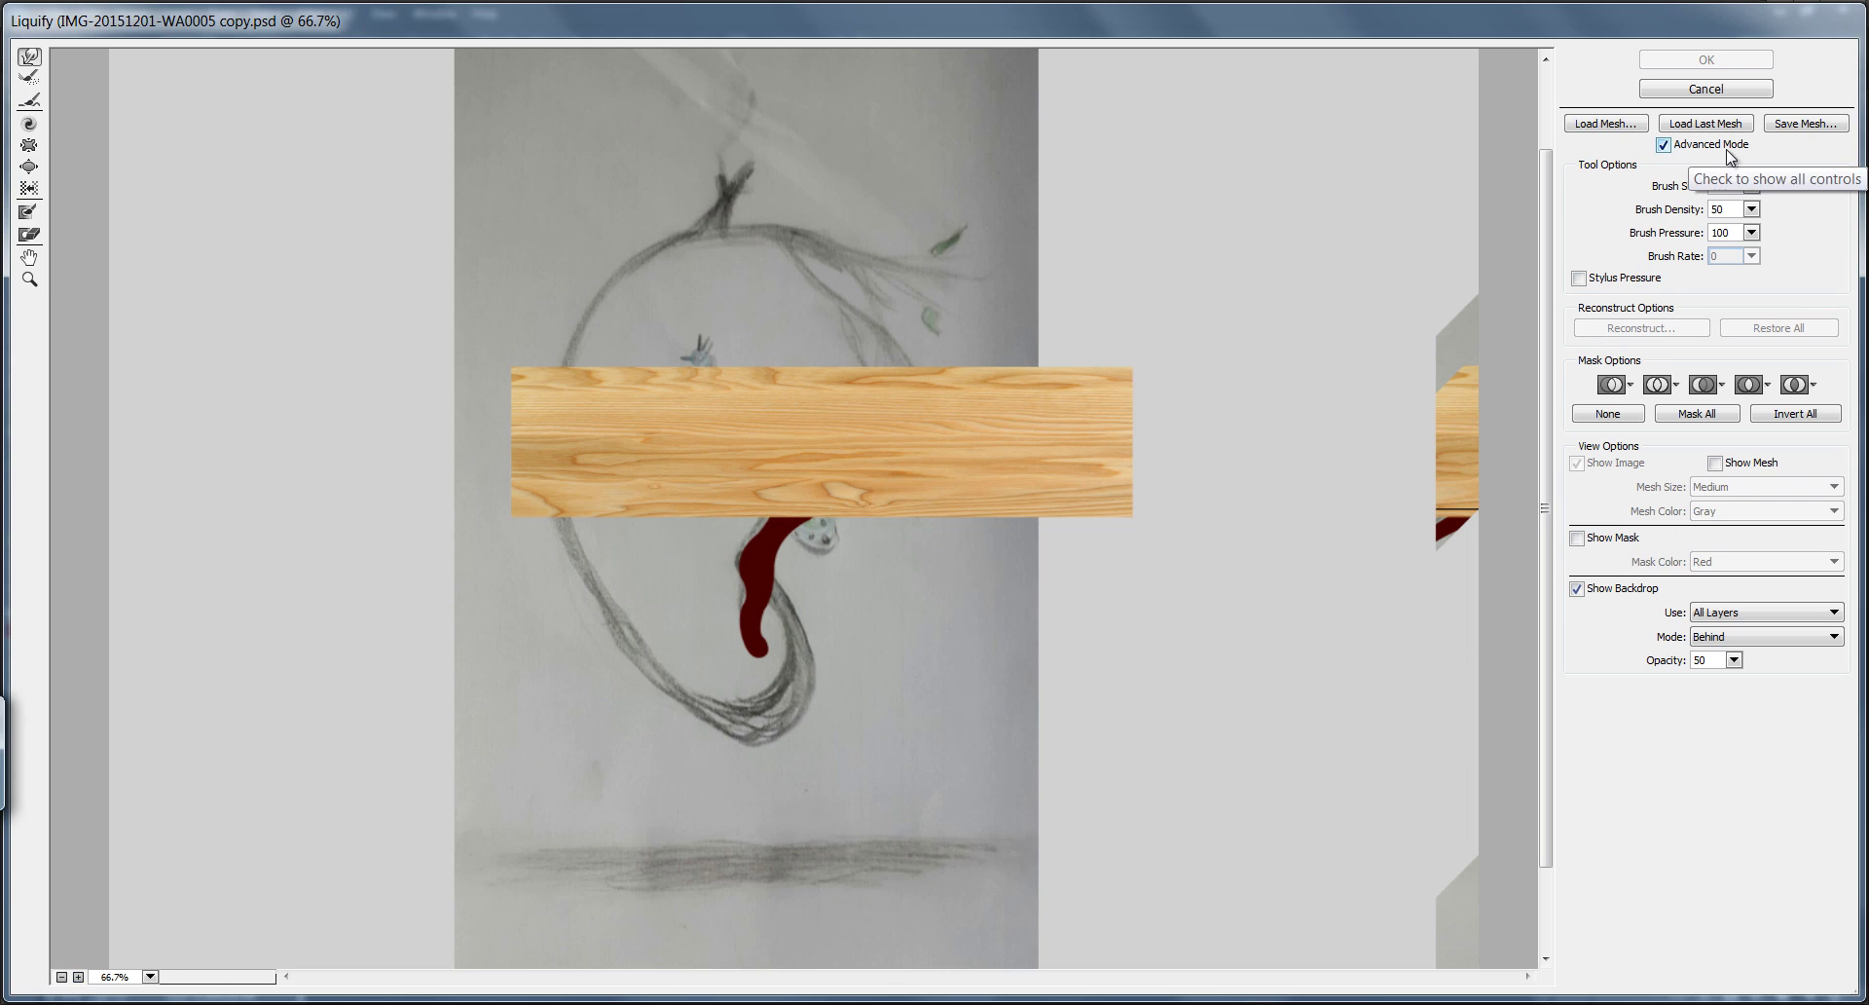
{"action": "left_click", "coordinate": [1752, 624]}
{"action": "left_click", "coordinate": [1742, 649]}
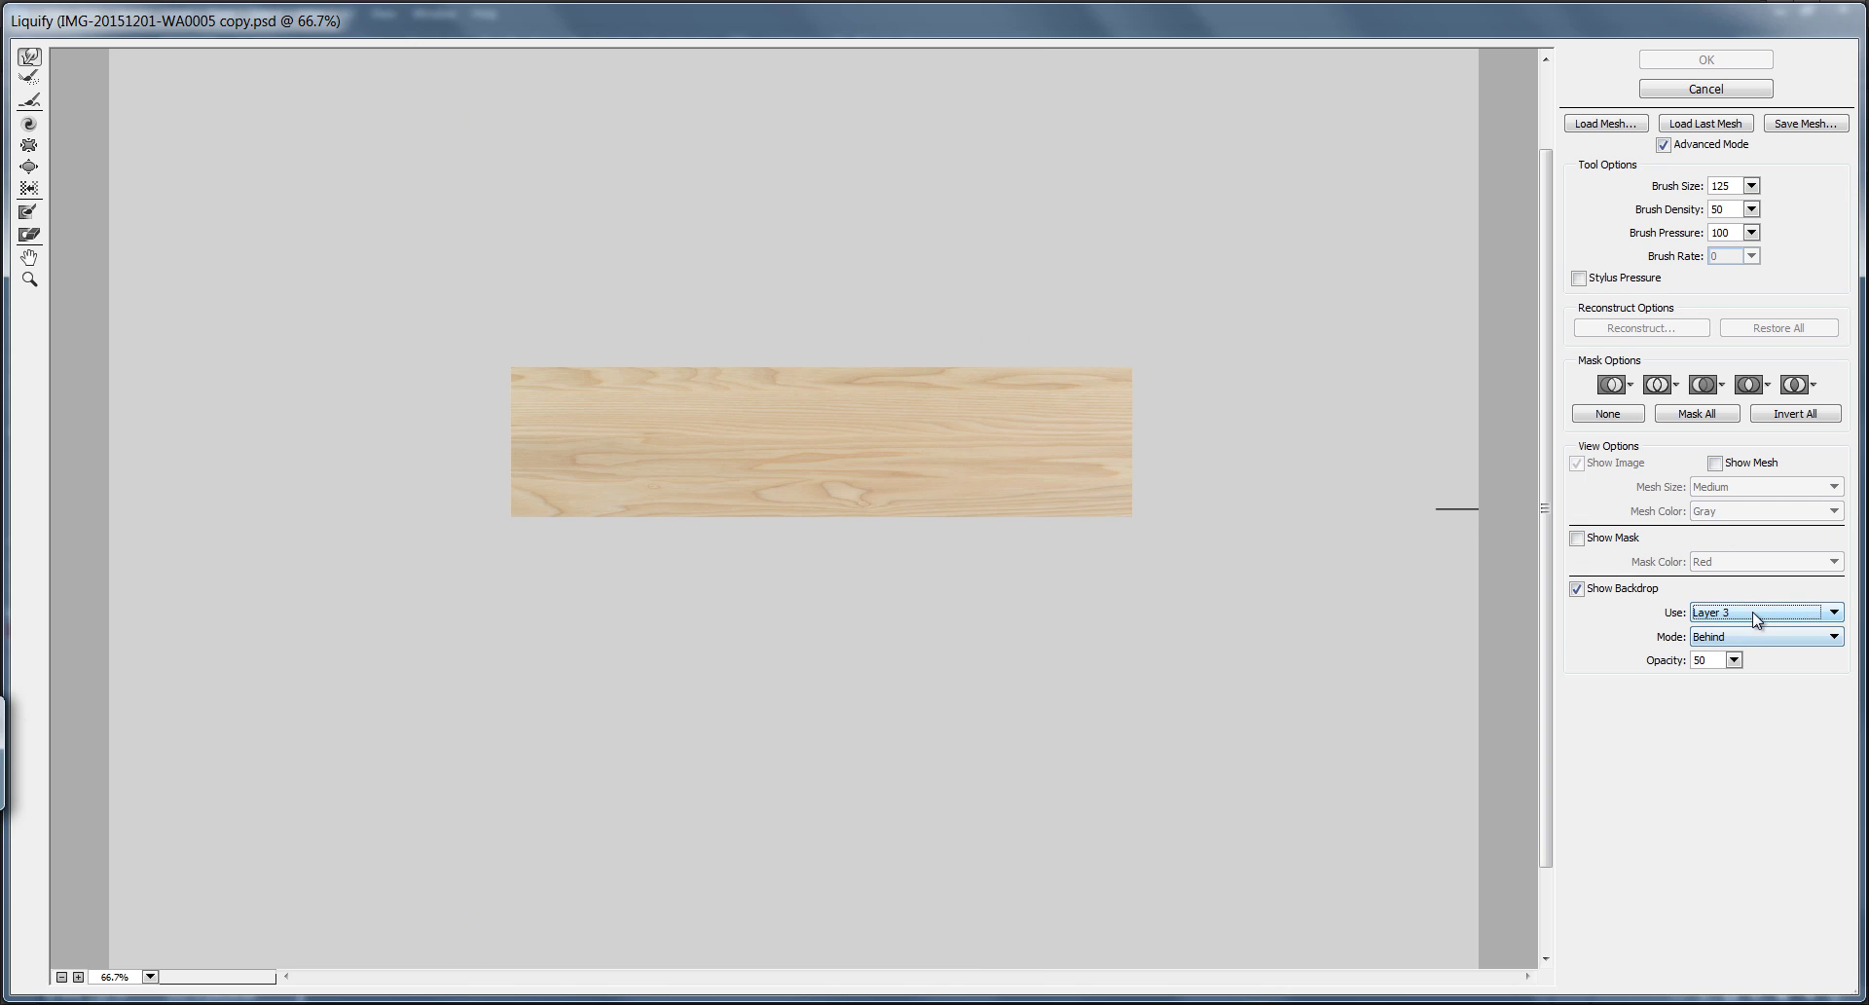
{"action": "left_click", "coordinate": [1756, 620]}
{"action": "left_click", "coordinate": [1740, 651]}
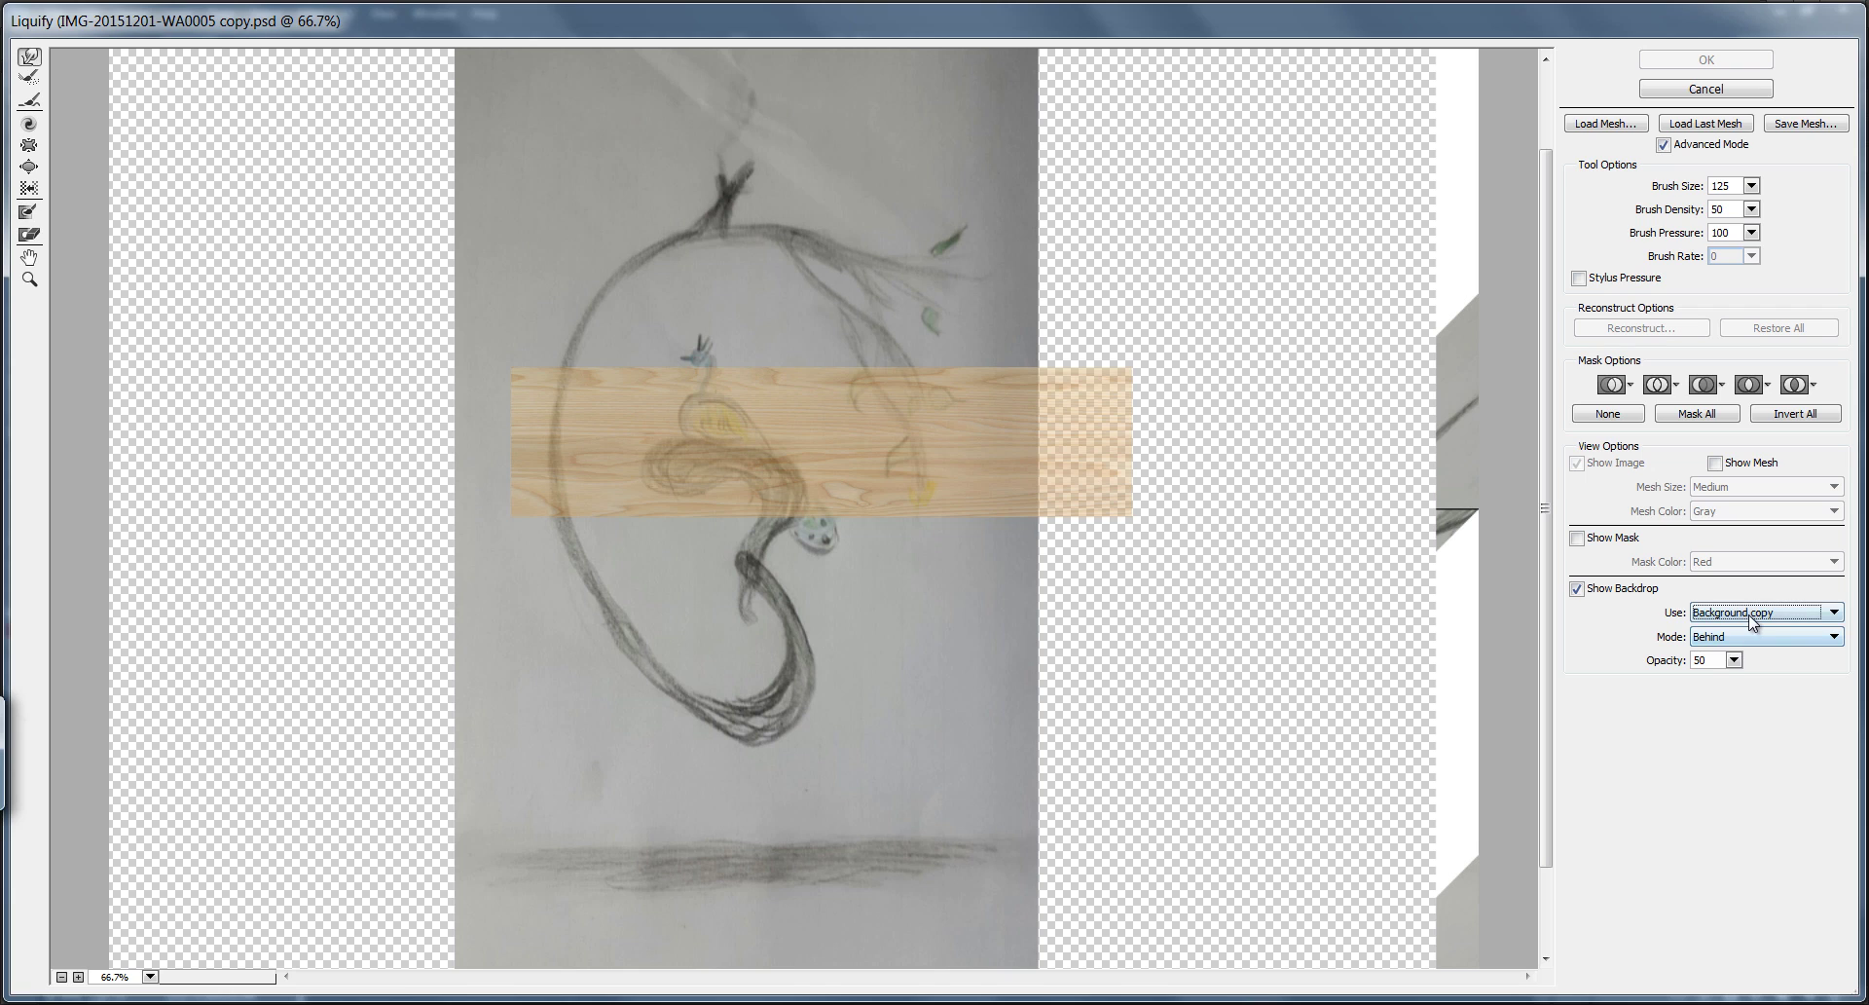
{"action": "left_click", "coordinate": [1753, 619]}
{"action": "left_click", "coordinate": [1739, 673]}
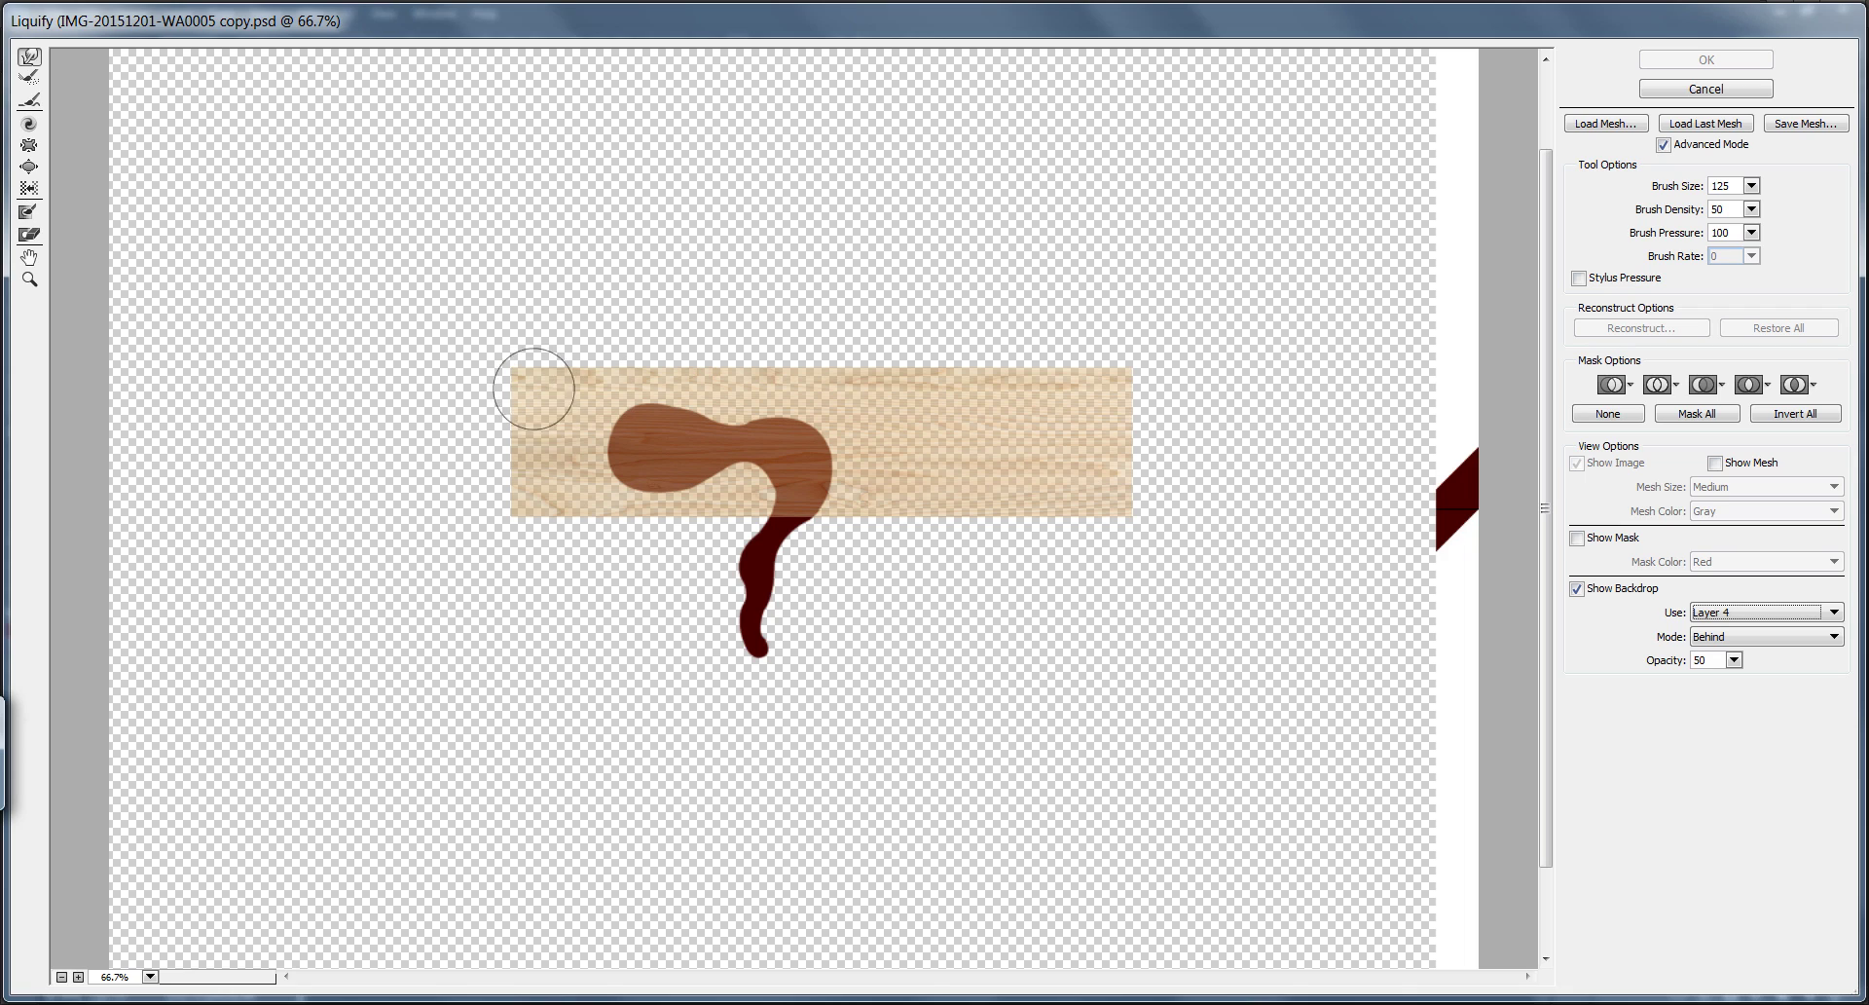
Forward-warp the left end of the wood strip to fit the trunk's rounded head and neck, using brush sizes from 175 down to 80
{"action": "key", "text": "bracketright"}
{"action": "key", "text": "bracketright"}
{"action": "key", "text": "bracketright"}
{"action": "key", "text": "bracketright"}
{"action": "key", "text": "bracketright"}
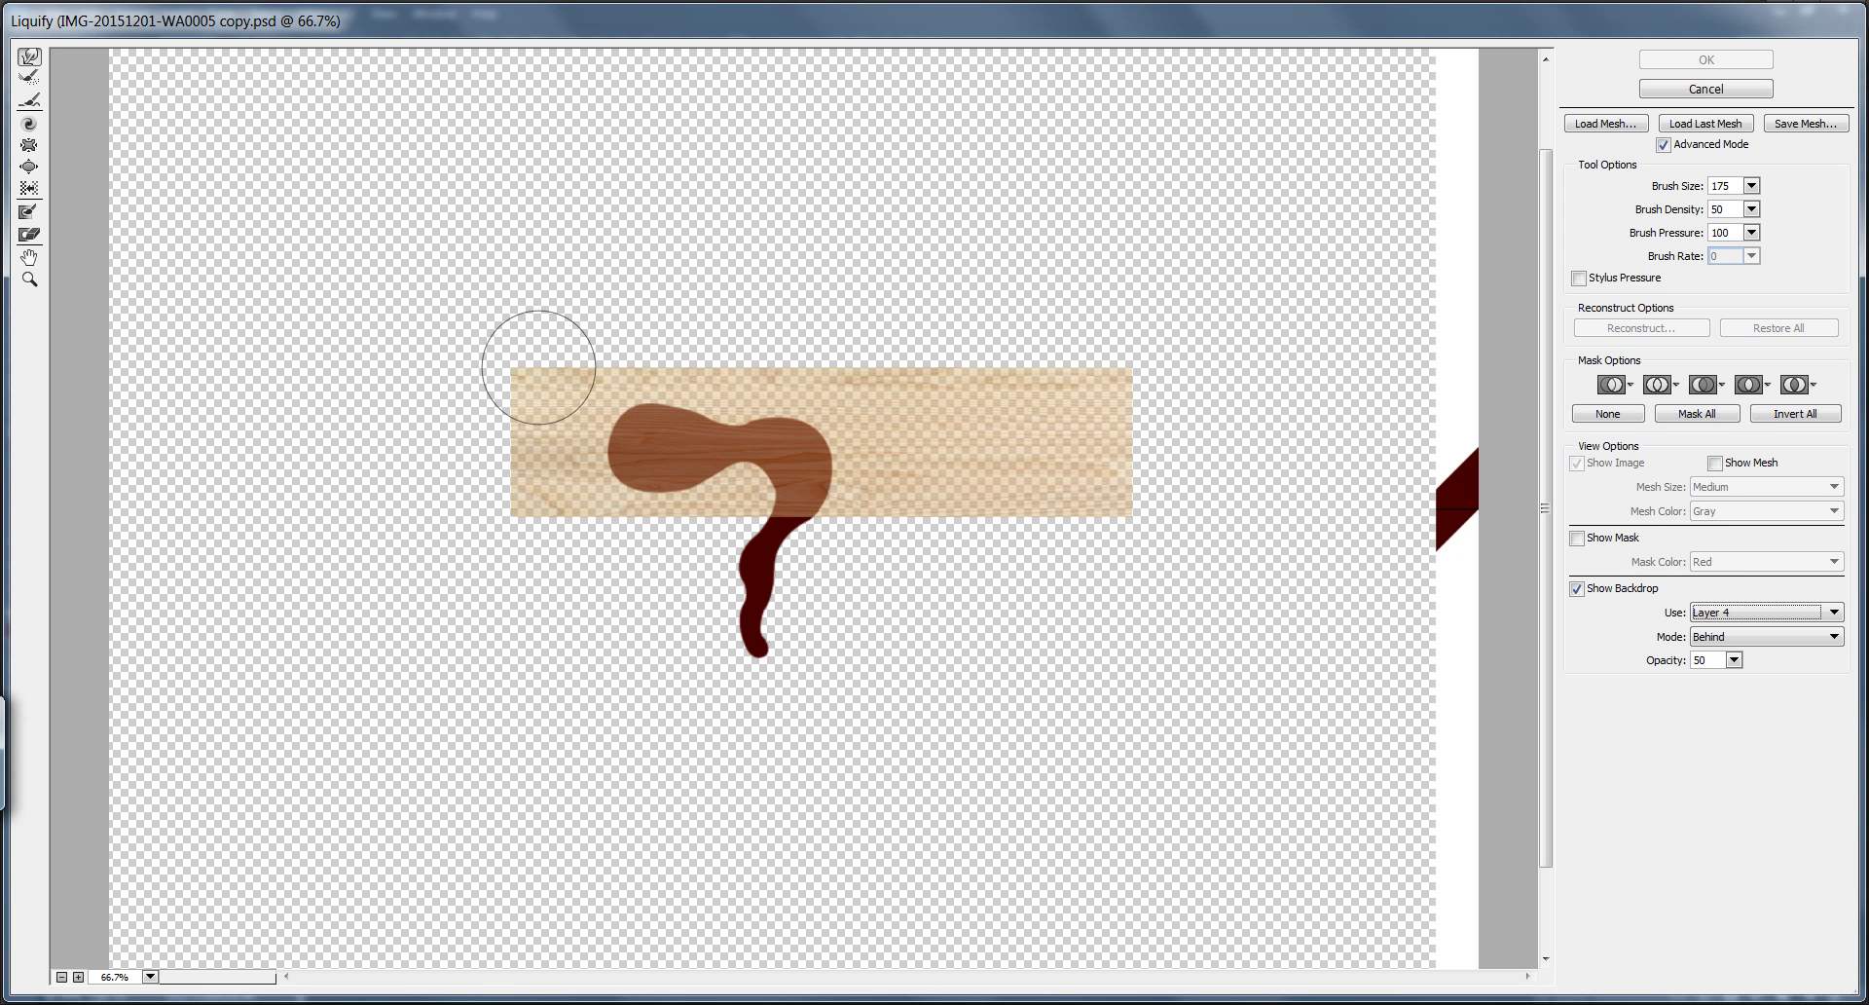
{"action": "mouse_move", "coordinate": [540, 380]}
{"action": "left_mouse_down"}
{"action": "mouse_move", "coordinate": [535, 359]}
{"action": "mouse_move", "coordinate": [515, 543]}
{"action": "mouse_move", "coordinate": [546, 505]}
{"action": "mouse_move", "coordinate": [500, 412]}
{"action": "mouse_move", "coordinate": [509, 468]}
{"action": "left_mouse_up"}
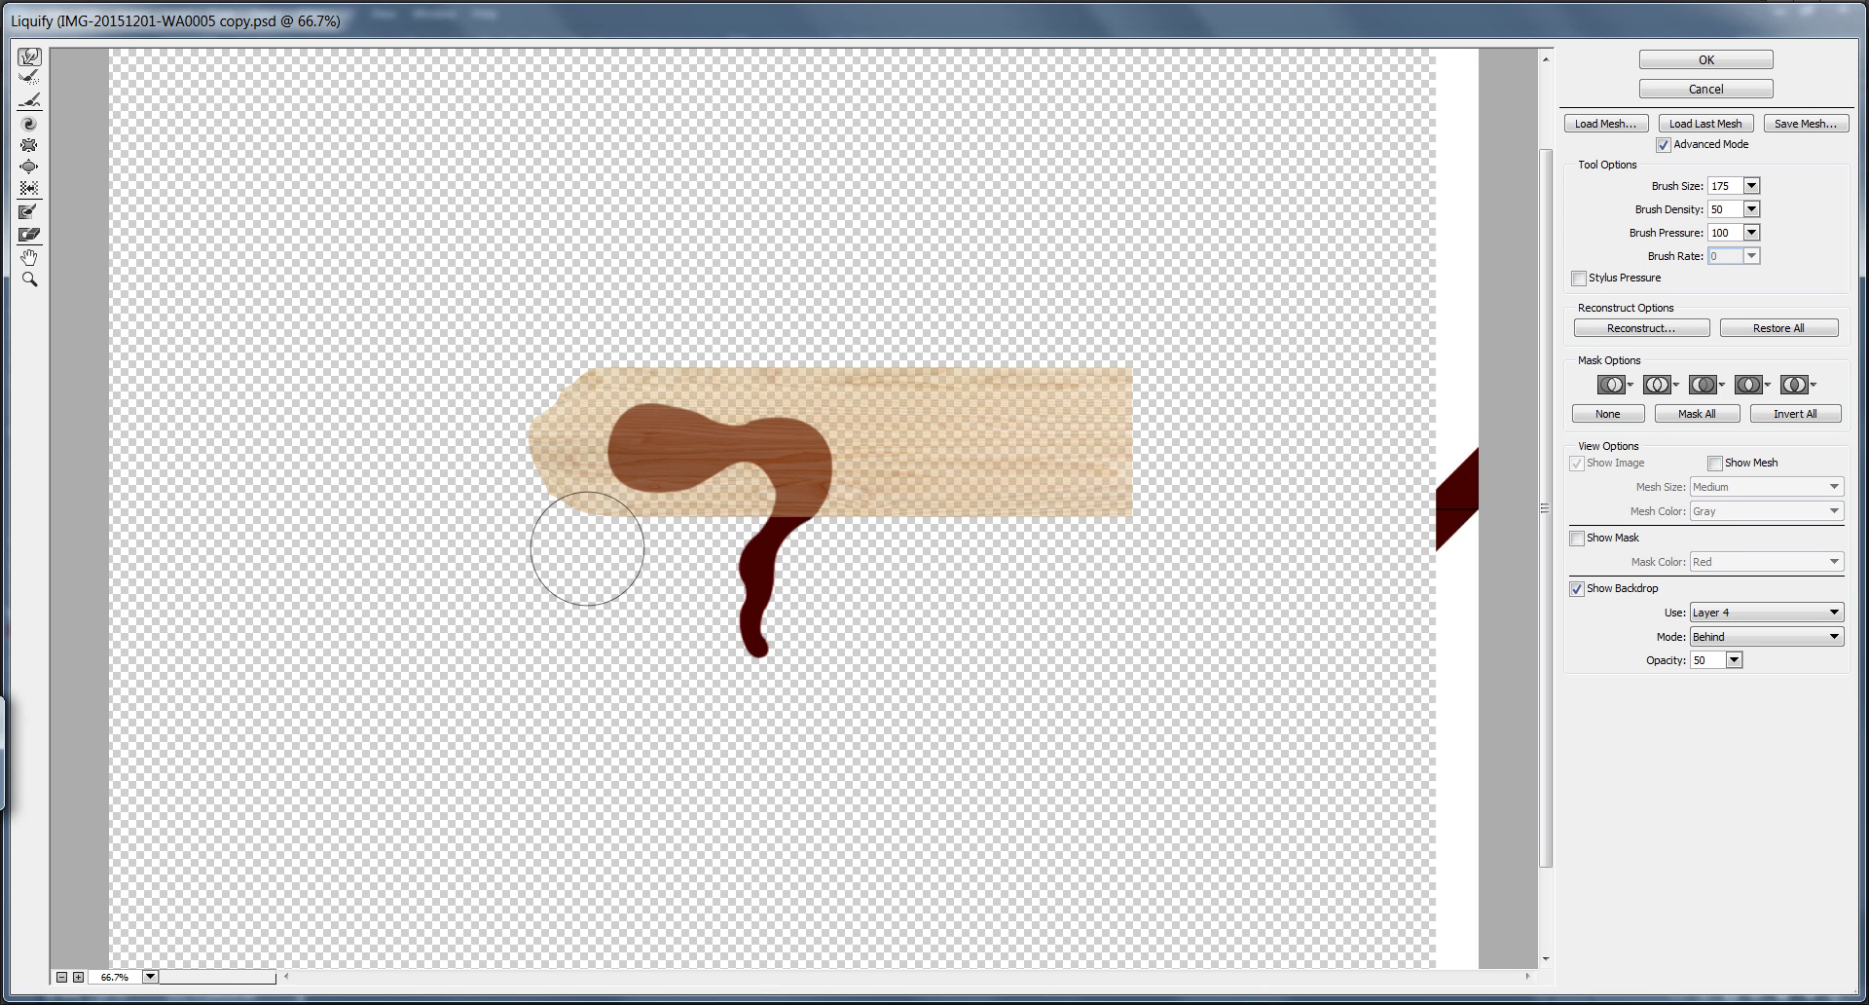
{"action": "mouse_move", "coordinate": [596, 364]}
{"action": "left_mouse_down"}
{"action": "mouse_move", "coordinate": [512, 429]}
{"action": "mouse_move", "coordinate": [537, 436]}
{"action": "mouse_move", "coordinate": [510, 498]}
{"action": "mouse_move", "coordinate": [549, 485]}
{"action": "mouse_move", "coordinate": [586, 545]}
{"action": "mouse_move", "coordinate": [648, 529]}
{"action": "left_mouse_up"}
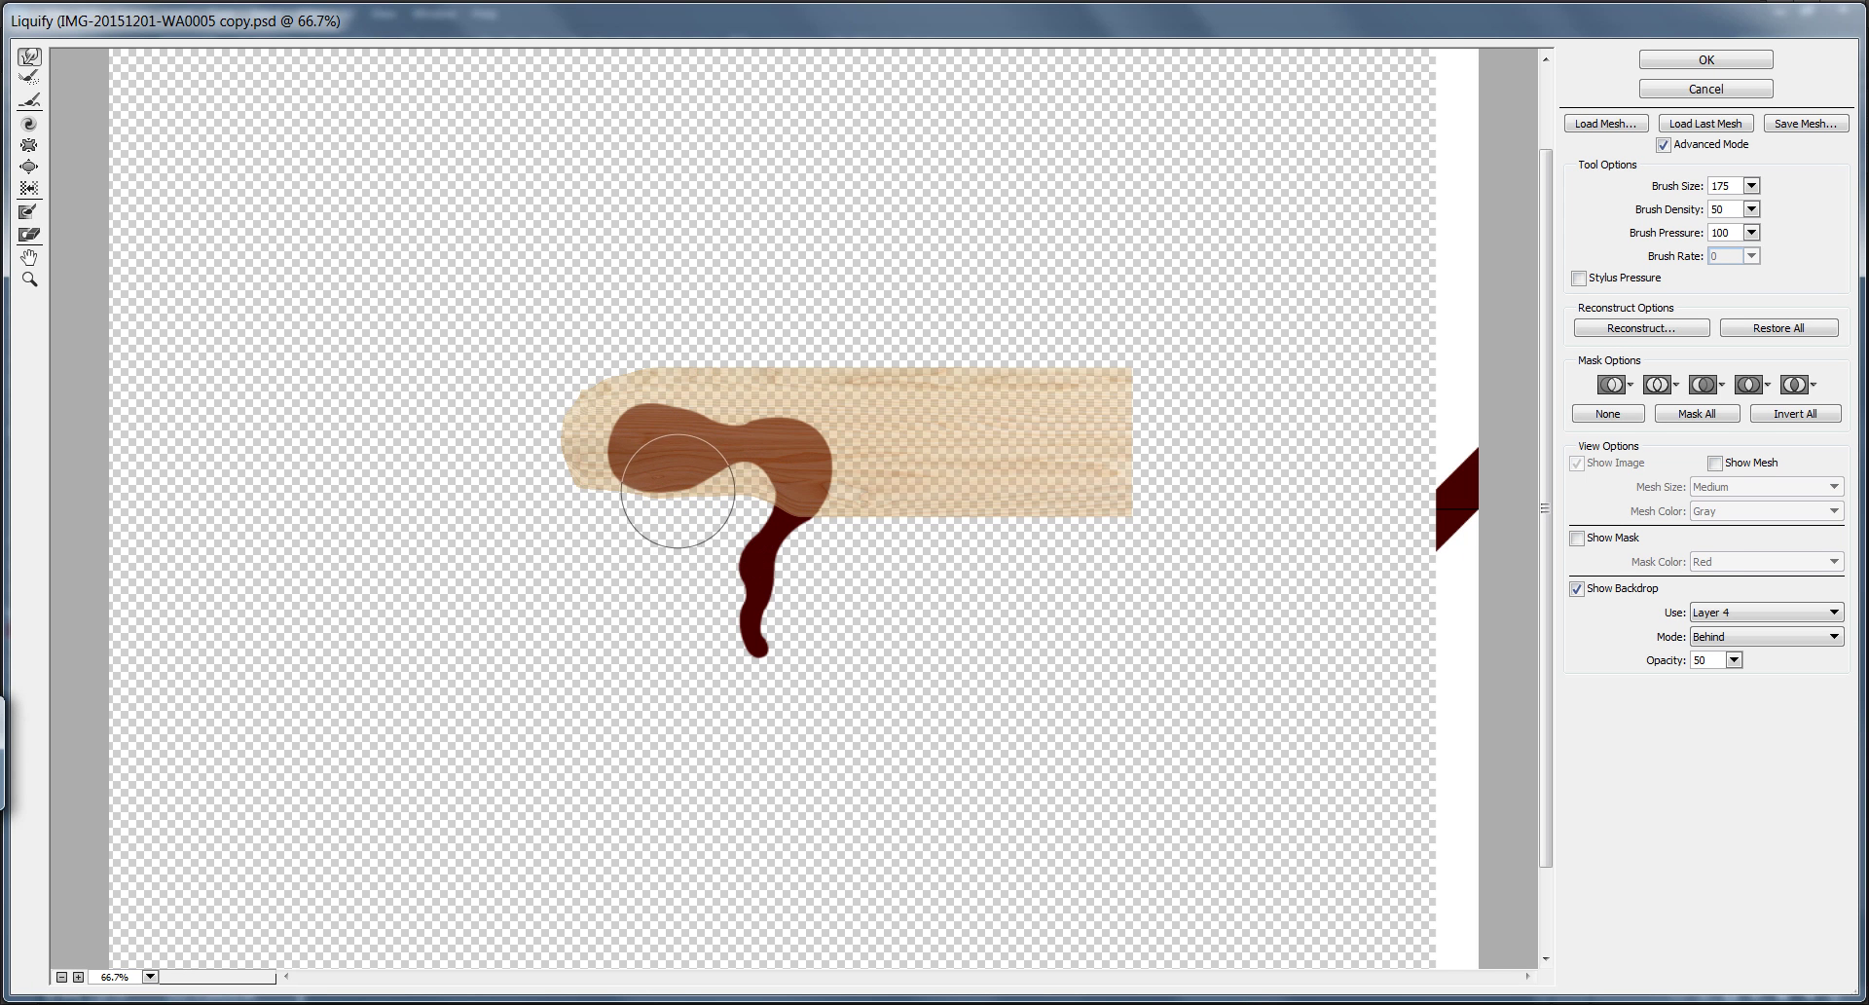
{"action": "mouse_move", "coordinate": [555, 488]}
{"action": "left_mouse_down"}
{"action": "mouse_move", "coordinate": [601, 478]}
{"action": "mouse_move", "coordinate": [564, 401]}
{"action": "mouse_move", "coordinate": [572, 420]}
{"action": "mouse_move", "coordinate": [618, 380]}
{"action": "mouse_move", "coordinate": [655, 401]}
{"action": "mouse_move", "coordinate": [742, 384]}
{"action": "mouse_move", "coordinate": [742, 400]}
{"action": "mouse_move", "coordinate": [676, 346]}
{"action": "mouse_move", "coordinate": [737, 398]}
{"action": "mouse_move", "coordinate": [730, 365]}
{"action": "mouse_move", "coordinate": [736, 468]}
{"action": "left_mouse_up"}
{"action": "key", "text": "["}
{"action": "key", "text": "["}
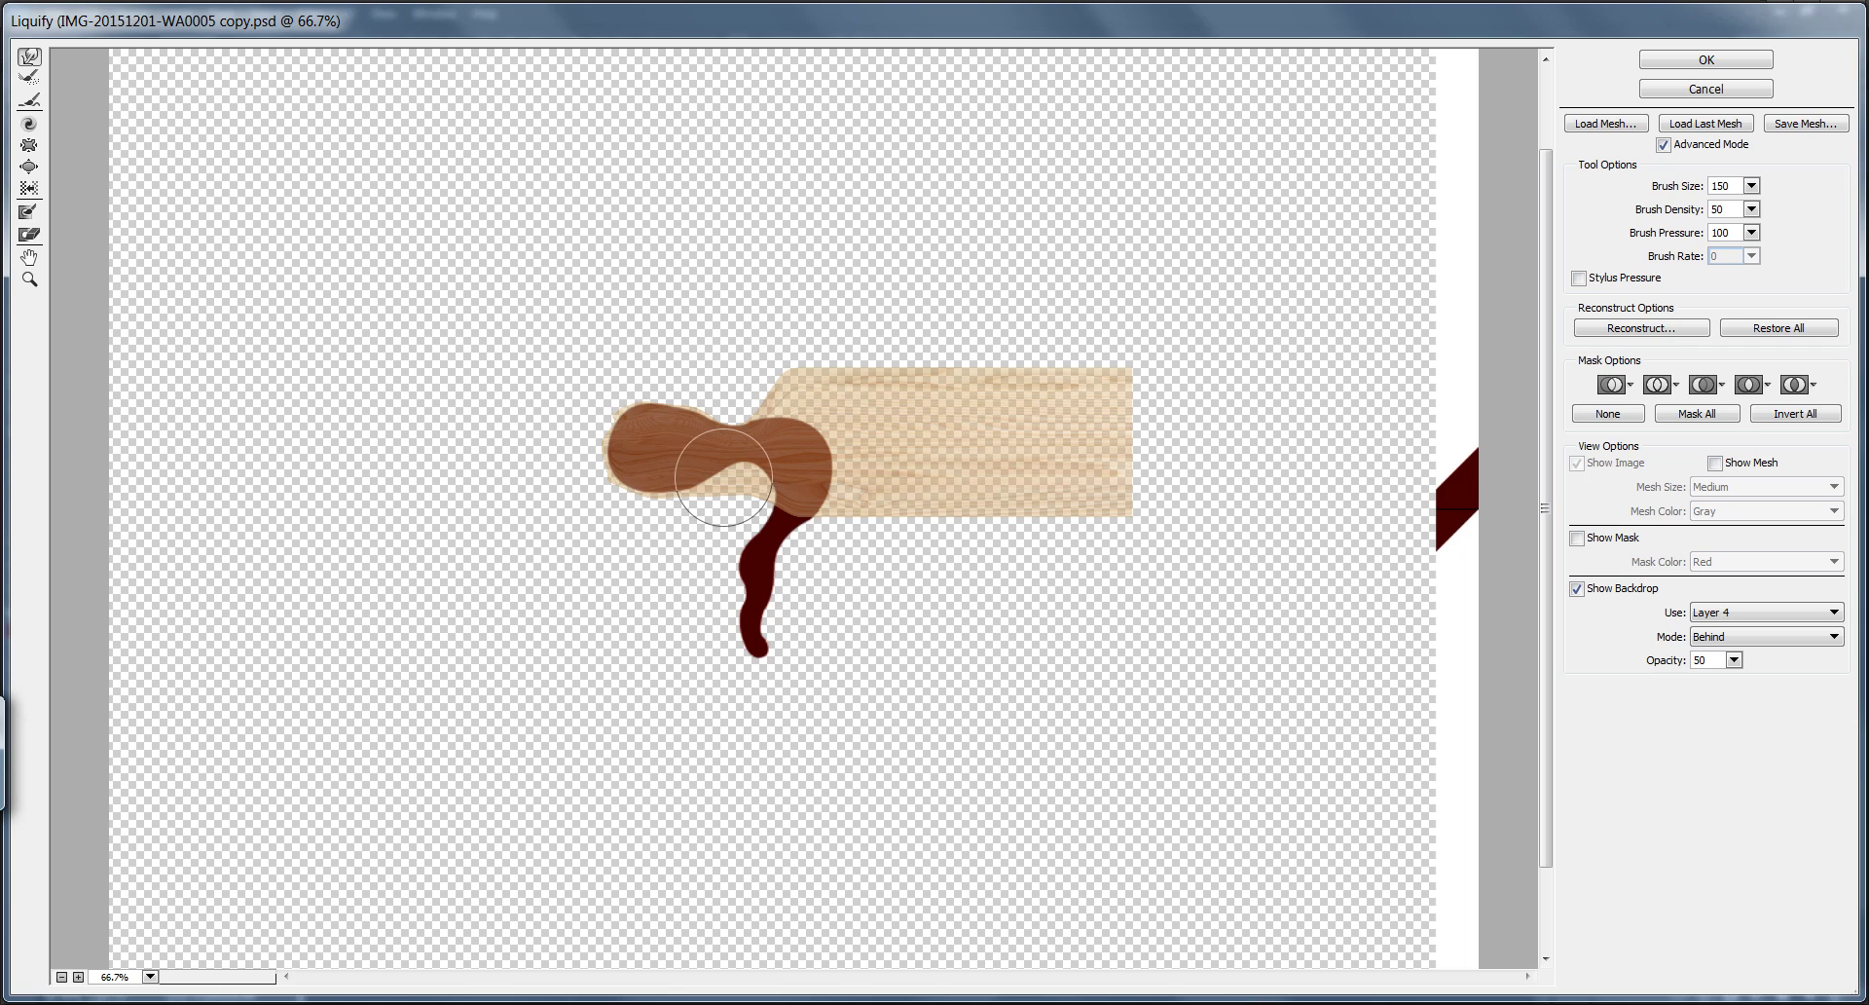
{"action": "key", "text": "bracketleft"}
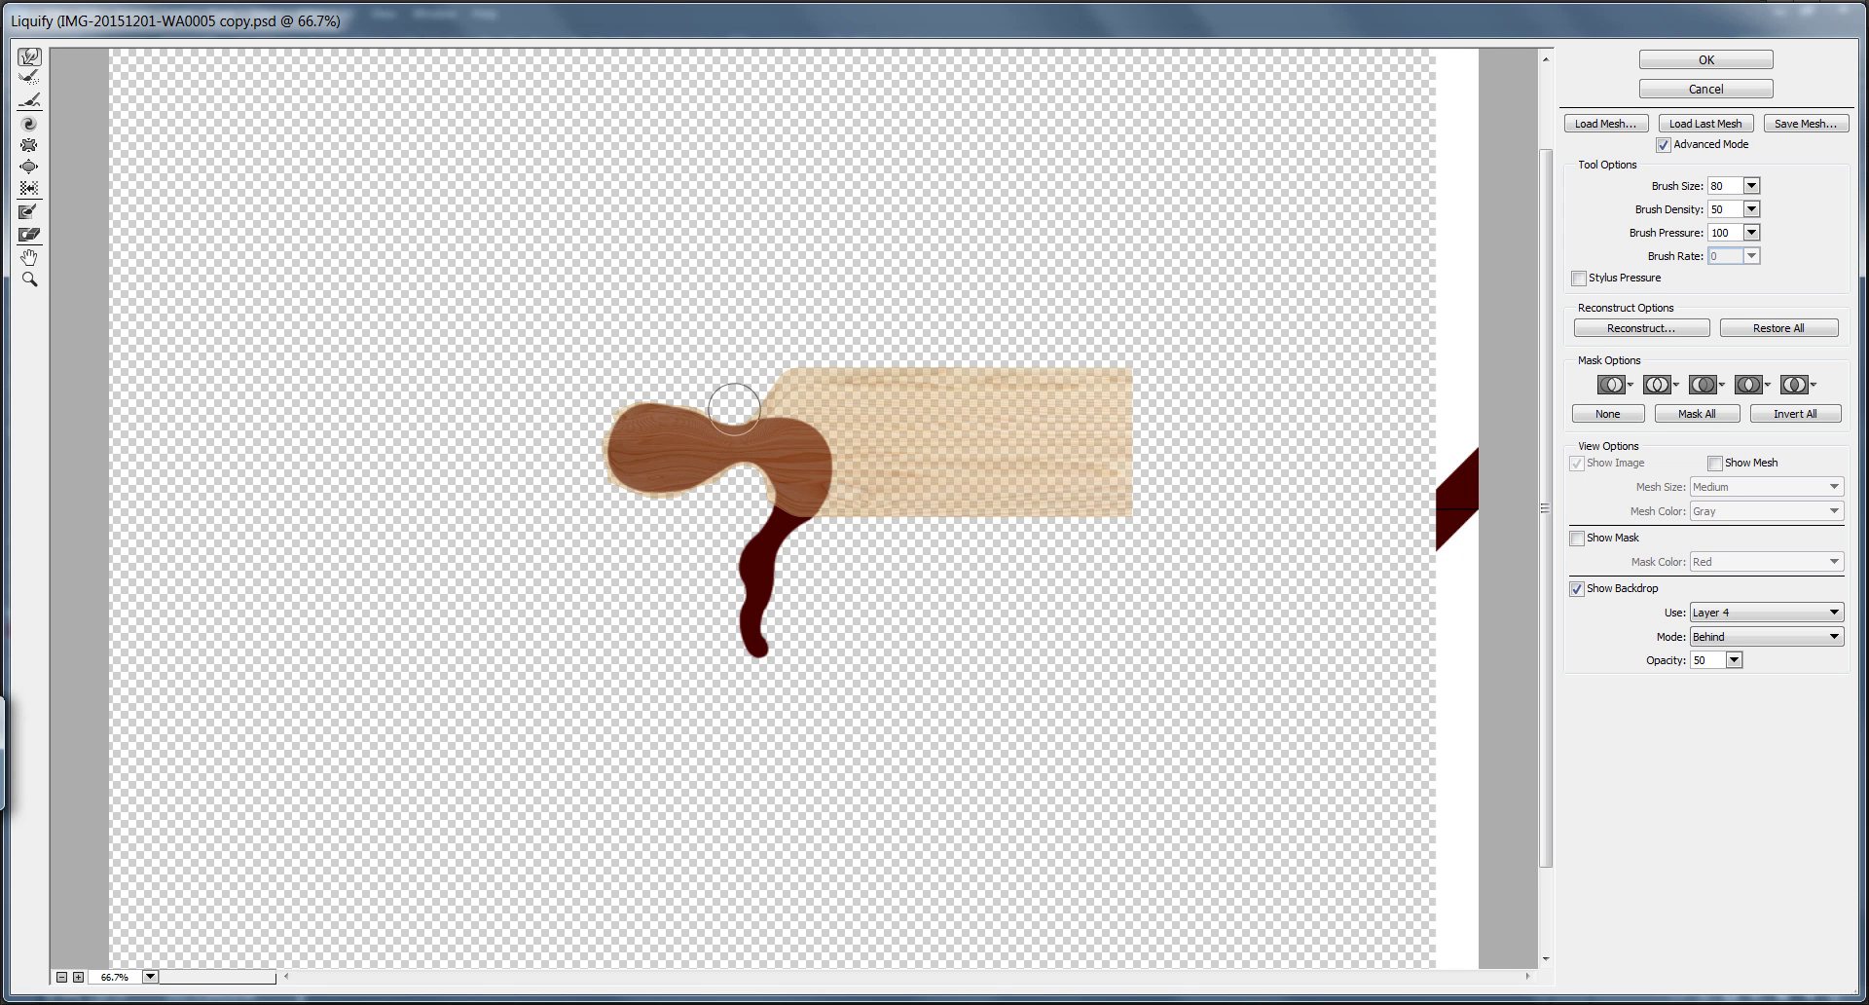
Enlarge the warp brush to 600 and bend the right half of the wood strip down over the trunk's curve and stem
{"action": "key", "text": "bracketright"}
{"action": "key", "text": "bracketright"}
{"action": "key", "text": "bracketright"}
{"action": "key", "text": "bracketright"}
{"action": "key", "text": "bracketright"}
{"action": "key", "text": "bracketright"}
{"action": "key", "text": "bracketright"}
{"action": "key", "text": "bracketright"}
{"action": "key", "text": "bracketright"}
{"action": "mouse_move", "coordinate": [1101, 397]}
{"action": "left_mouse_down"}
{"action": "mouse_move", "coordinate": [1083, 458]}
{"action": "mouse_move", "coordinate": [1125, 469]}
{"action": "mouse_move", "coordinate": [1080, 542]}
{"action": "left_mouse_up"}
{"action": "key", "text": "bracketright"}
{"action": "key", "text": "bracketright"}
{"action": "key", "text": "bracketright"}
{"action": "left_click_drag", "start_coordinate": [1093, 394], "coordinate": [1051, 528]}
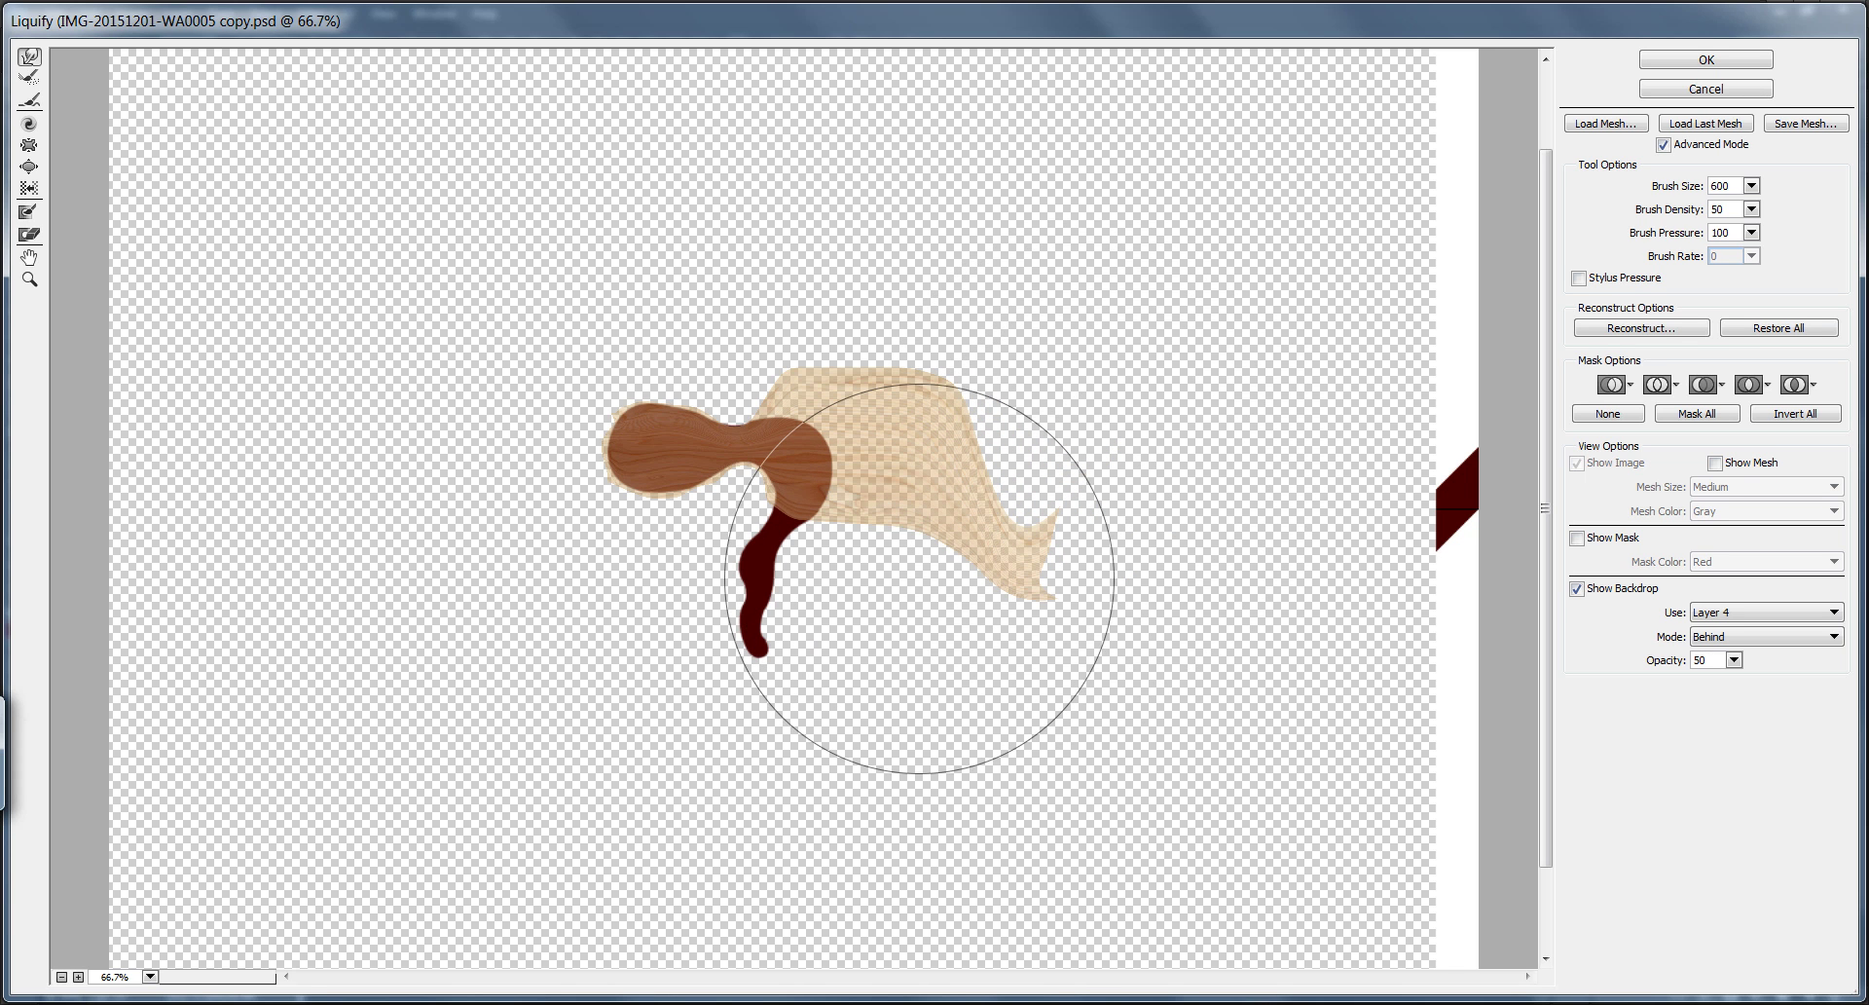
{"action": "mouse_move", "coordinate": [1039, 610]}
{"action": "left_mouse_down"}
{"action": "mouse_move", "coordinate": [1031, 651]}
{"action": "mouse_move", "coordinate": [983, 638]}
{"action": "left_mouse_up"}
{"action": "mouse_move", "coordinate": [987, 332]}
{"action": "left_mouse_down"}
{"action": "mouse_move", "coordinate": [978, 371]}
{"action": "mouse_move", "coordinate": [973, 352]}
{"action": "mouse_move", "coordinate": [953, 362]}
{"action": "left_mouse_up"}
{"action": "mouse_move", "coordinate": [828, 321]}
{"action": "left_mouse_down"}
{"action": "mouse_move", "coordinate": [798, 275]}
{"action": "mouse_move", "coordinate": [793, 313]}
{"action": "left_mouse_up"}
{"action": "mouse_move", "coordinate": [1045, 603]}
{"action": "left_mouse_down"}
{"action": "mouse_move", "coordinate": [939, 788]}
{"action": "mouse_move", "coordinate": [909, 551]}
{"action": "mouse_move", "coordinate": [833, 643]}
{"action": "mouse_move", "coordinate": [750, 688]}
{"action": "mouse_move", "coordinate": [792, 604]}
{"action": "mouse_move", "coordinate": [731, 626]}
{"action": "mouse_move", "coordinate": [898, 480]}
{"action": "left_mouse_up"}
Reduce the warp brush to about 80–90 and fit the wood closely around the neck and inner bend
{"action": "key", "text": "bracketleft"}
{"action": "key", "text": "bracketleft"}
{"action": "key", "text": "bracketleft"}
{"action": "key", "text": "bracketleft"}
{"action": "key", "text": "bracketleft"}
{"action": "key", "text": "bracketleft"}
{"action": "key", "text": "bracketleft"}
{"action": "key", "text": "bracketleft"}
{"action": "key", "text": "bracketleft"}
{"action": "key", "text": "bracketleft"}
{"action": "key", "text": "bracketleft"}
{"action": "key", "text": "bracketleft"}
{"action": "key", "text": "bracketleft"}
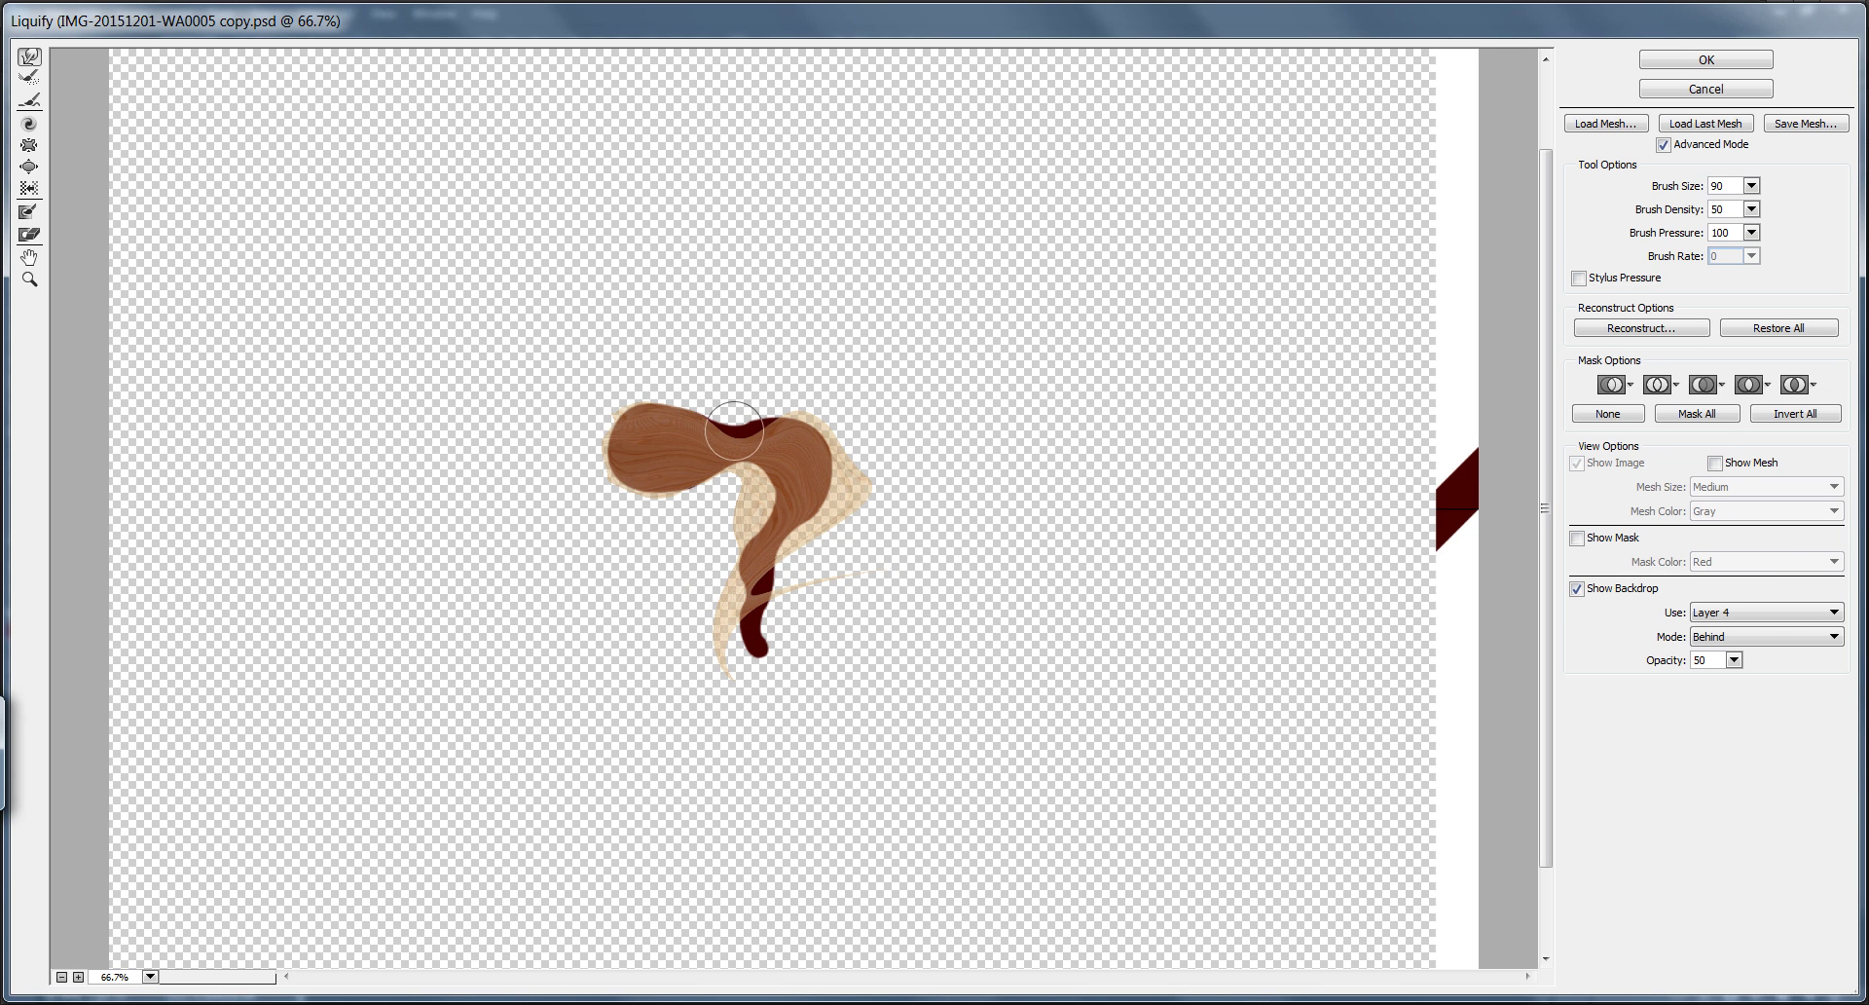
{"action": "left_click_drag", "start_coordinate": [719, 426], "coordinate": [760, 426]}
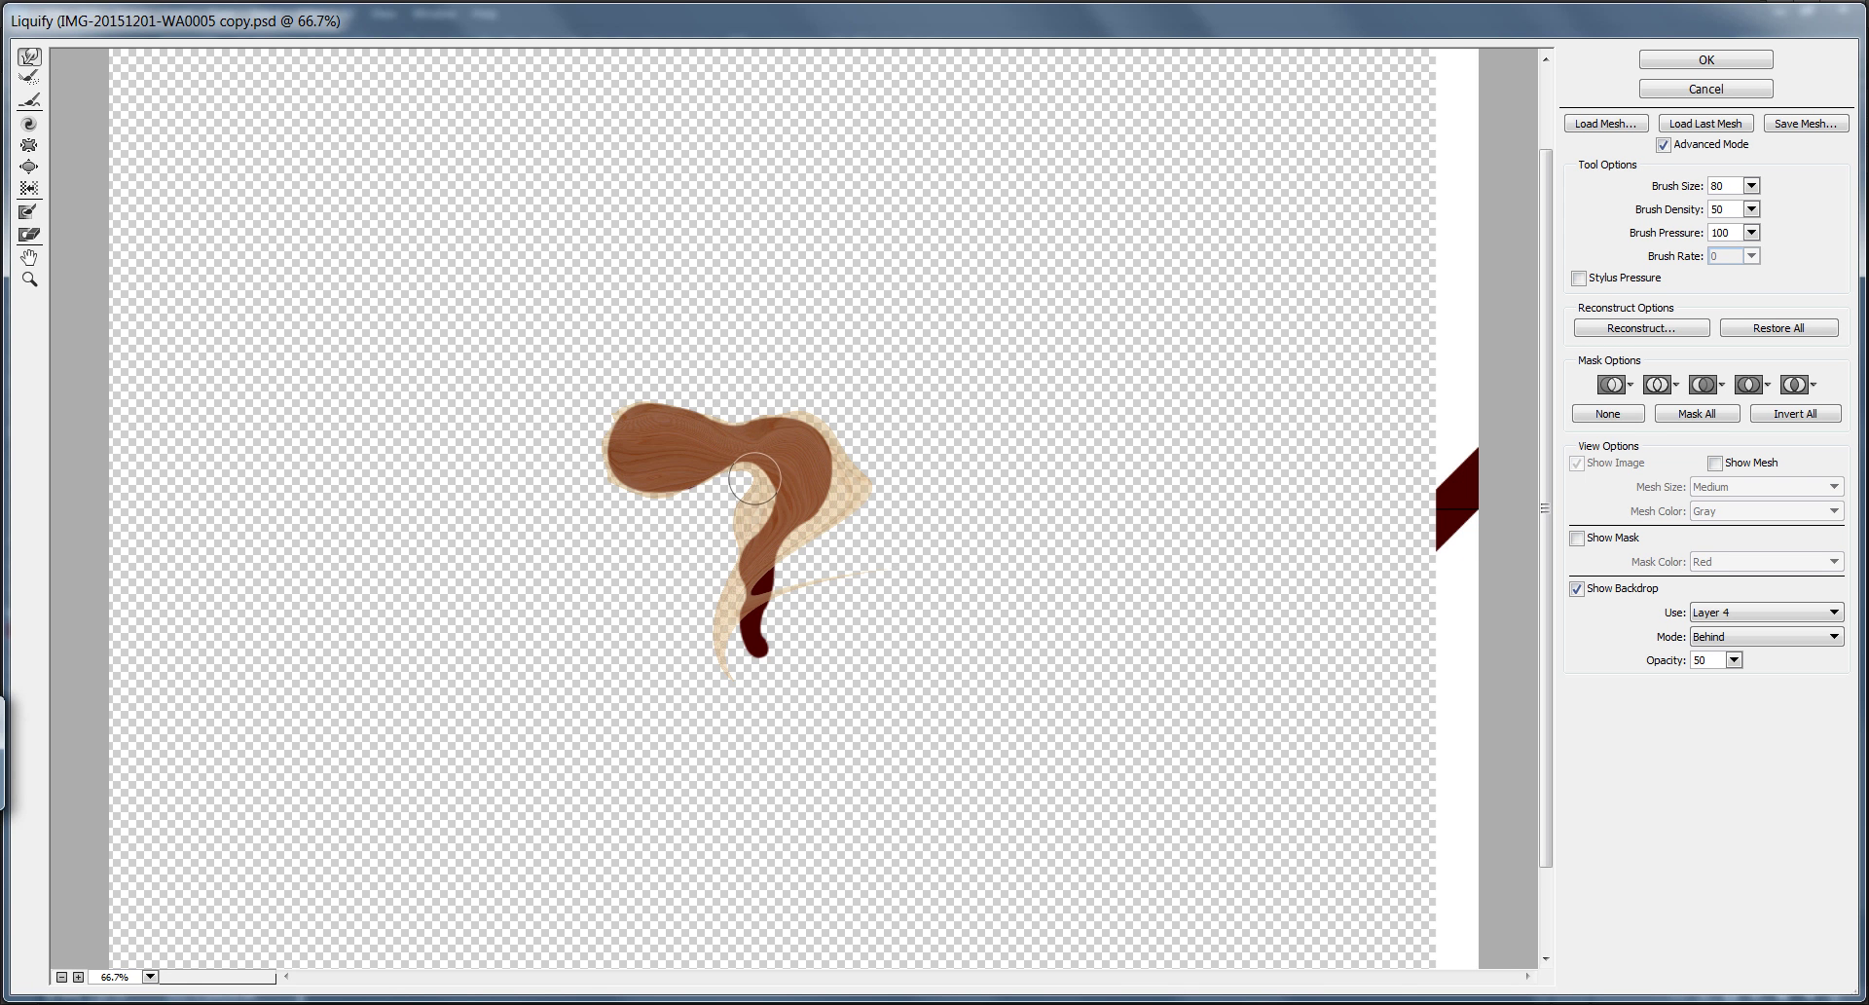
{"action": "left_click_drag", "start_coordinate": [745, 480], "coordinate": [759, 494]}
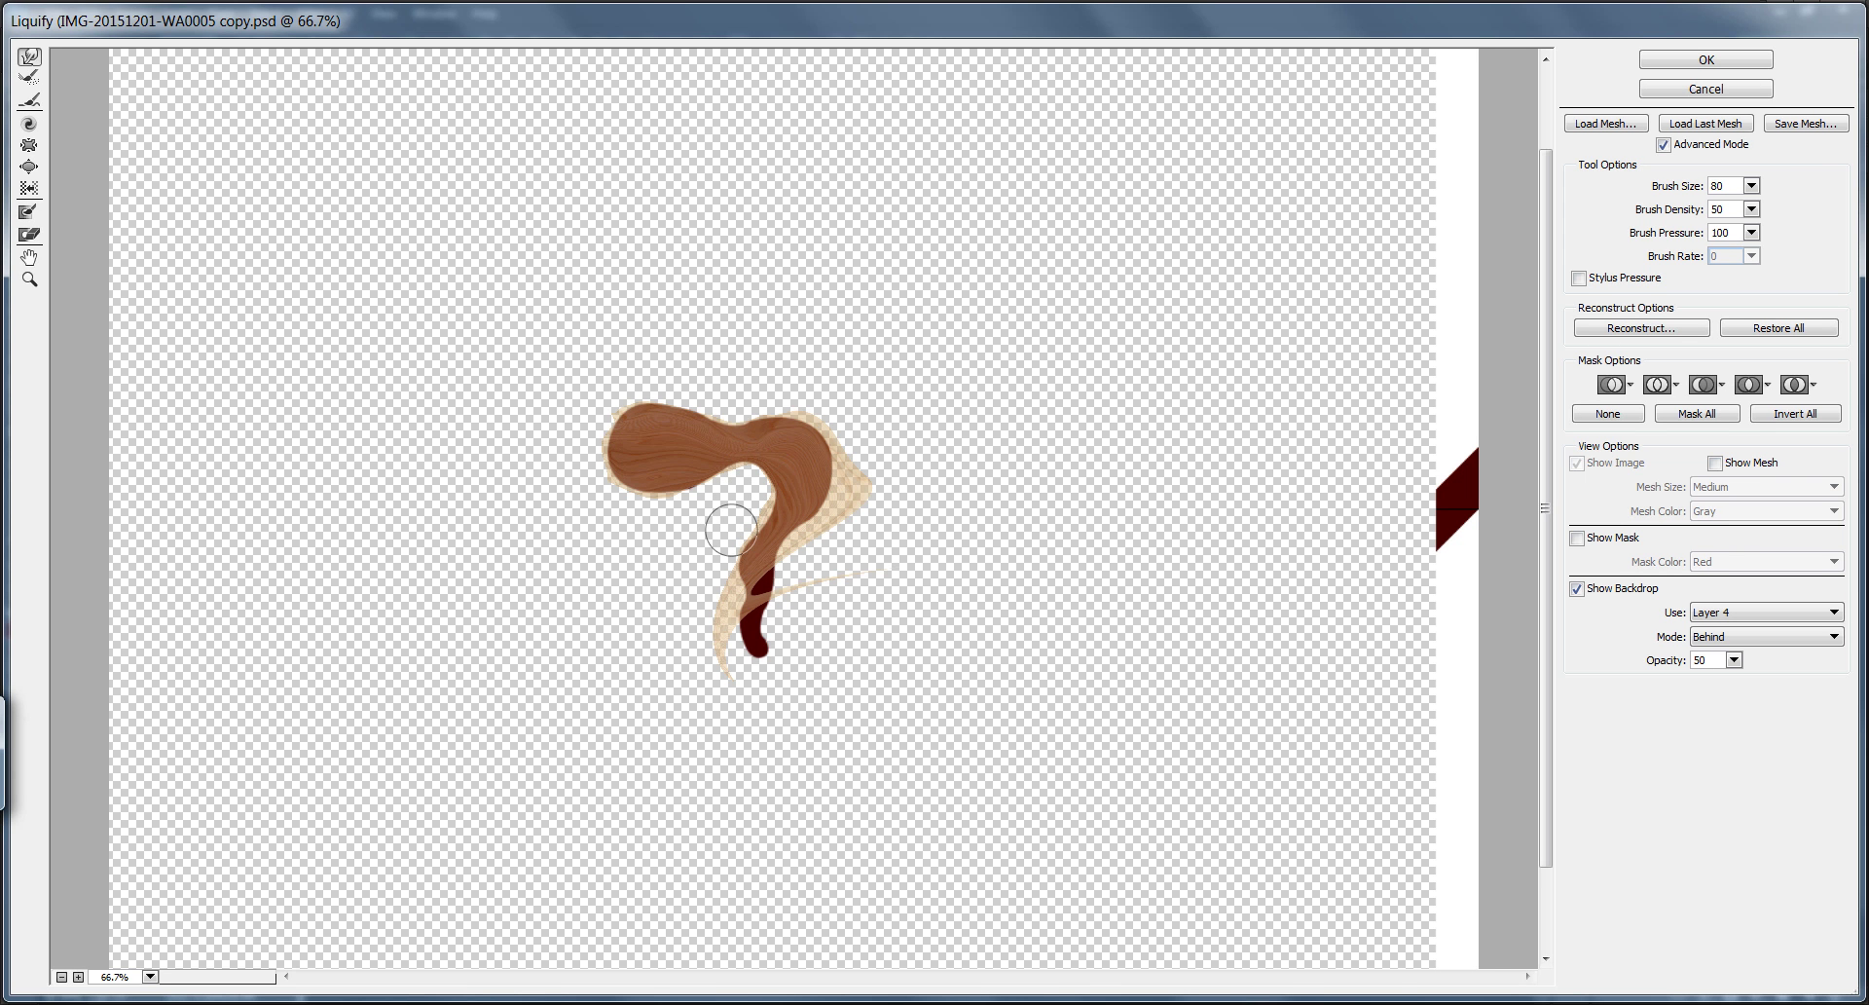
Push the excess wood in from the outer bend and over the lower stem, enlarging the warp brush to 125
{"action": "mouse_move", "coordinate": [879, 483]}
{"action": "left_mouse_down"}
{"action": "mouse_move", "coordinate": [834, 452]}
{"action": "mouse_move", "coordinate": [847, 427]}
{"action": "mouse_move", "coordinate": [816, 421]}
{"action": "mouse_move", "coordinate": [866, 507]}
{"action": "mouse_move", "coordinate": [806, 528]}
{"action": "mouse_move", "coordinate": [774, 581]}
{"action": "mouse_move", "coordinate": [715, 594]}
{"action": "mouse_move", "coordinate": [706, 676]}
{"action": "mouse_move", "coordinate": [844, 584]}
{"action": "mouse_move", "coordinate": [781, 578]}
{"action": "mouse_move", "coordinate": [780, 600]}
{"action": "mouse_move", "coordinate": [755, 603]}
{"action": "mouse_move", "coordinate": [741, 586]}
{"action": "mouse_move", "coordinate": [782, 612]}
{"action": "mouse_move", "coordinate": [760, 620]}
{"action": "mouse_move", "coordinate": [778, 688]}
{"action": "left_mouse_up"}
{"action": "key", "text": "]"}
{"action": "key", "text": "]"}
{"action": "left_click_drag", "start_coordinate": [786, 596], "coordinate": [793, 600]}
{"action": "mouse_move", "coordinate": [818, 435]}
{"action": "left_mouse_down"}
{"action": "mouse_move", "coordinate": [834, 479]}
{"action": "mouse_move", "coordinate": [805, 525]}
{"action": "left_mouse_up"}
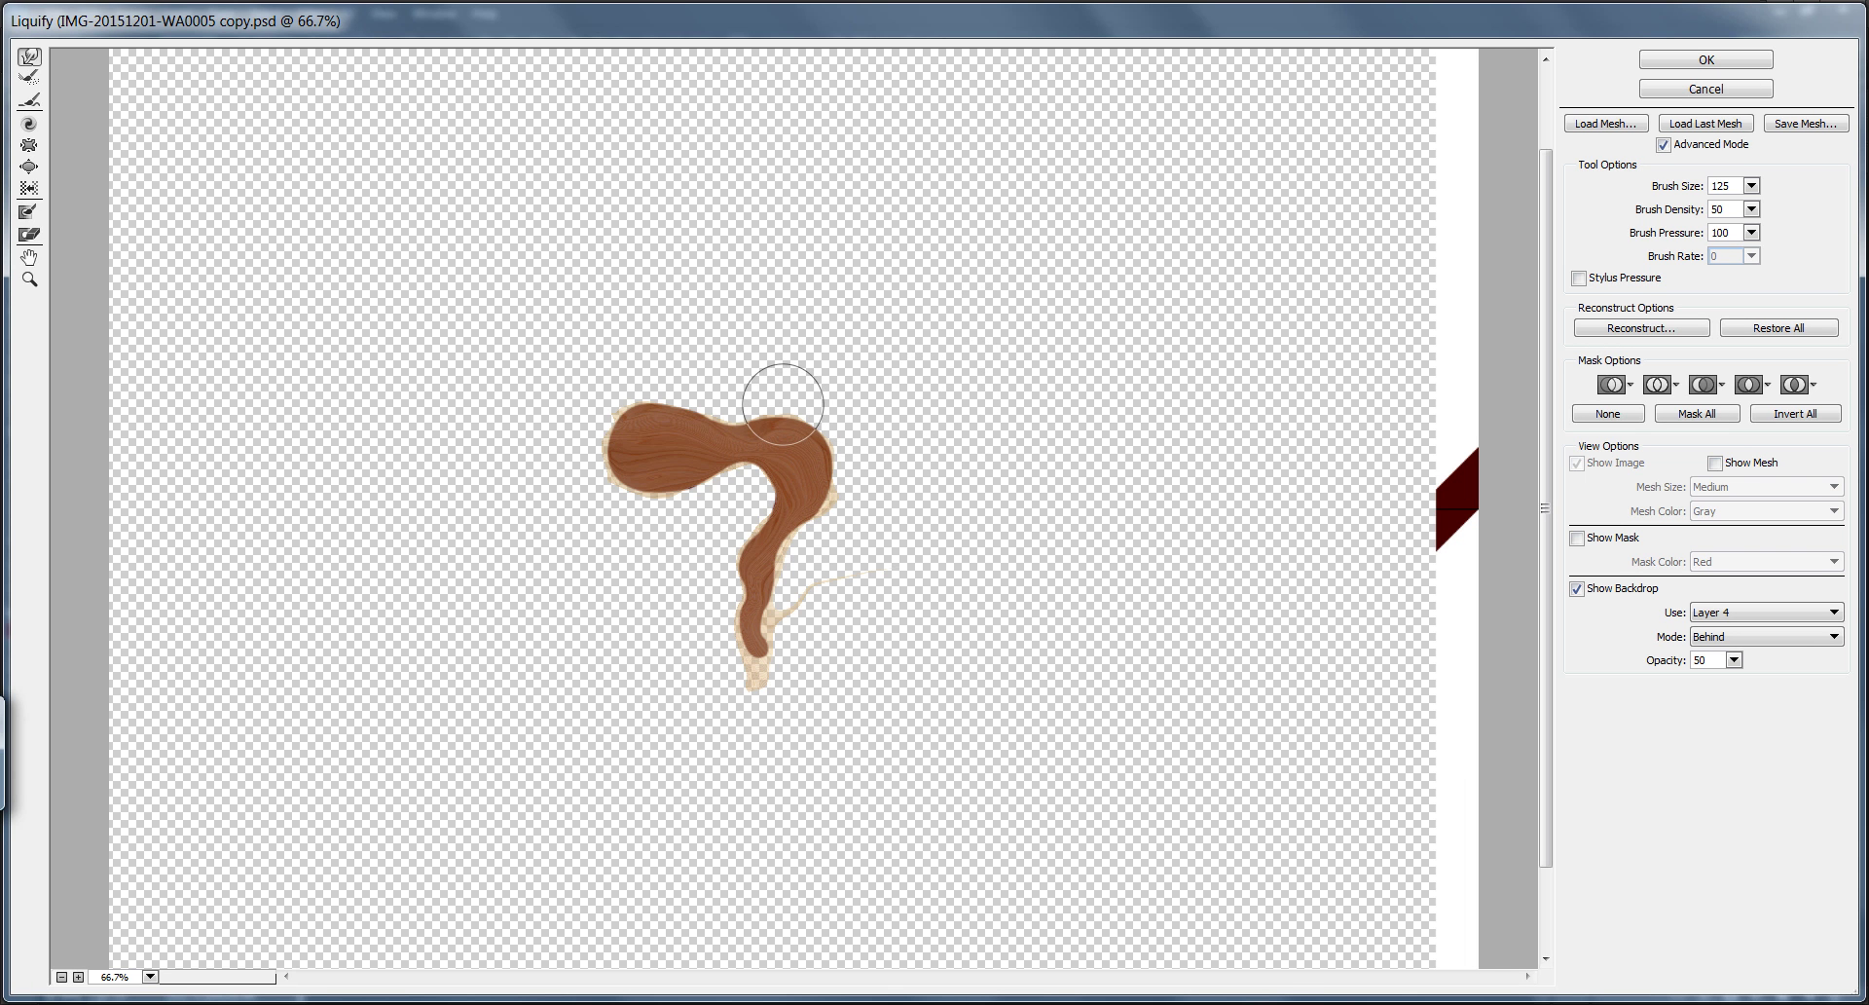
Bloat the wood grain over the trunk's head, bend and neck with a size 175 brush
{"action": "left_click", "coordinate": [29, 168]}
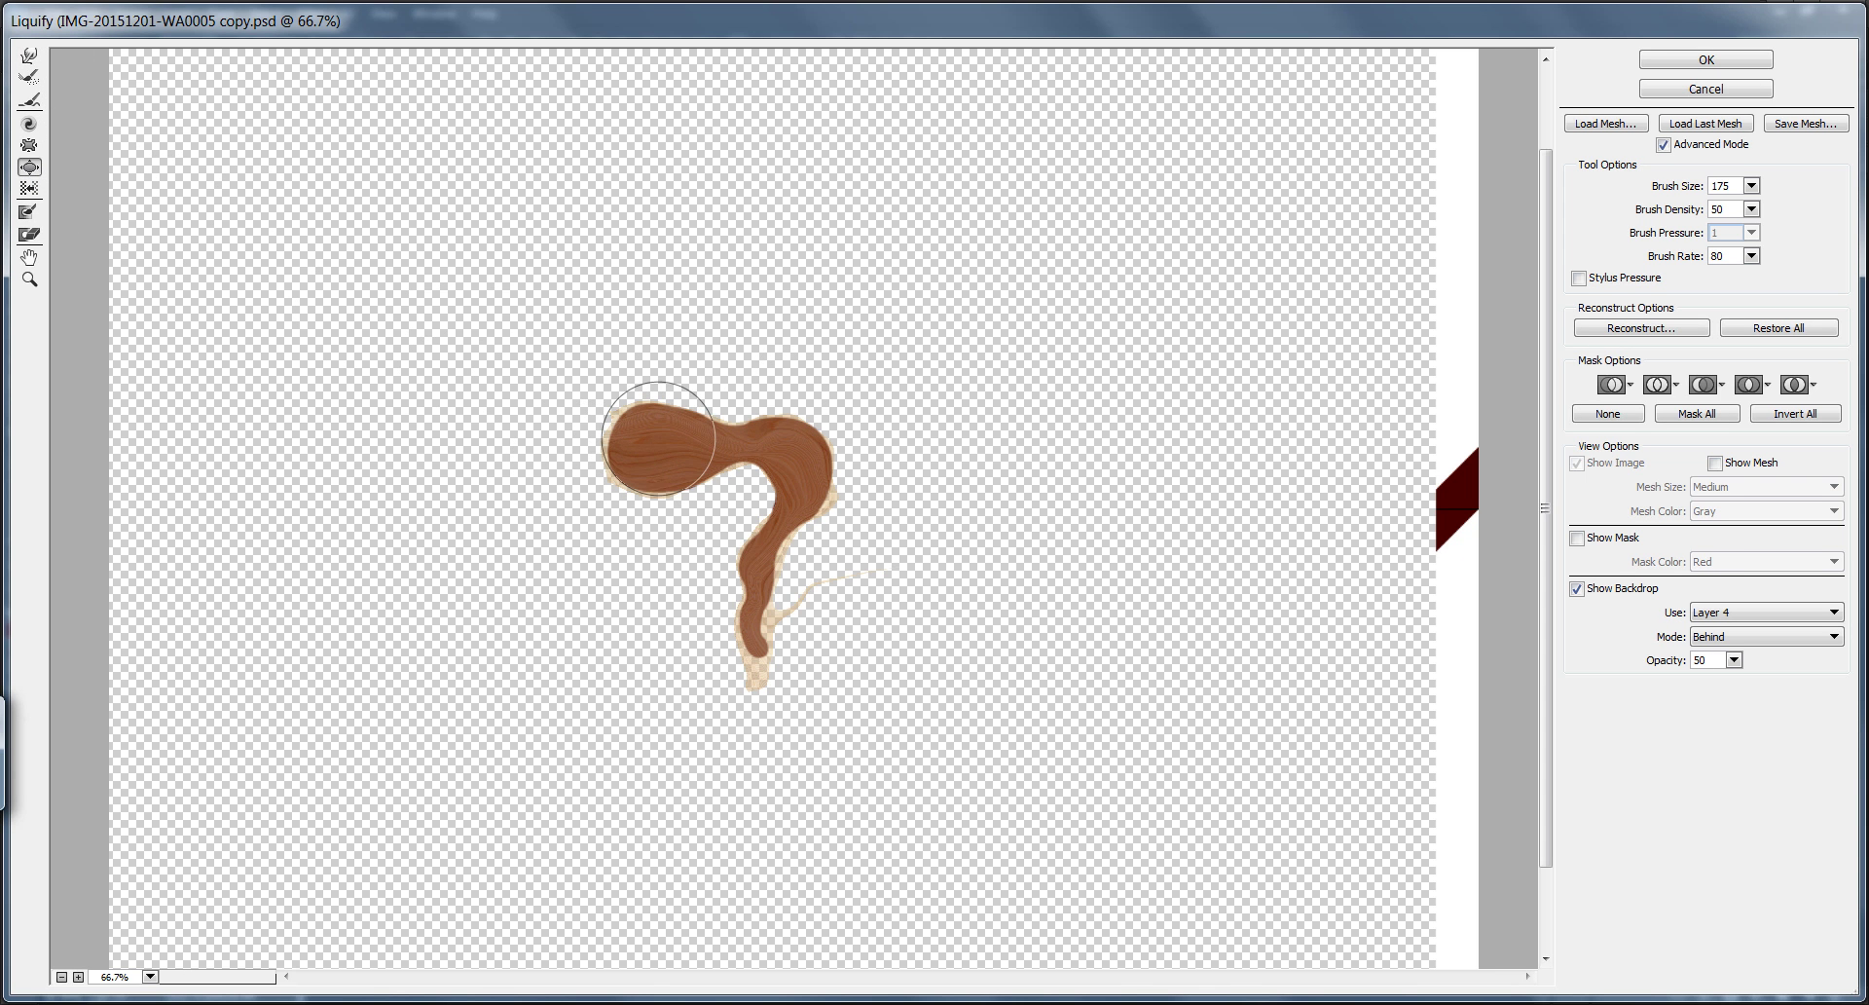
{"action": "left_click", "coordinate": [651, 410]}
{"action": "mouse_move", "coordinate": [650, 493]}
{"action": "left_mouse_down"}
{"action": "mouse_move", "coordinate": [652, 409]}
{"action": "mouse_move", "coordinate": [650, 454]}
{"action": "left_mouse_up"}
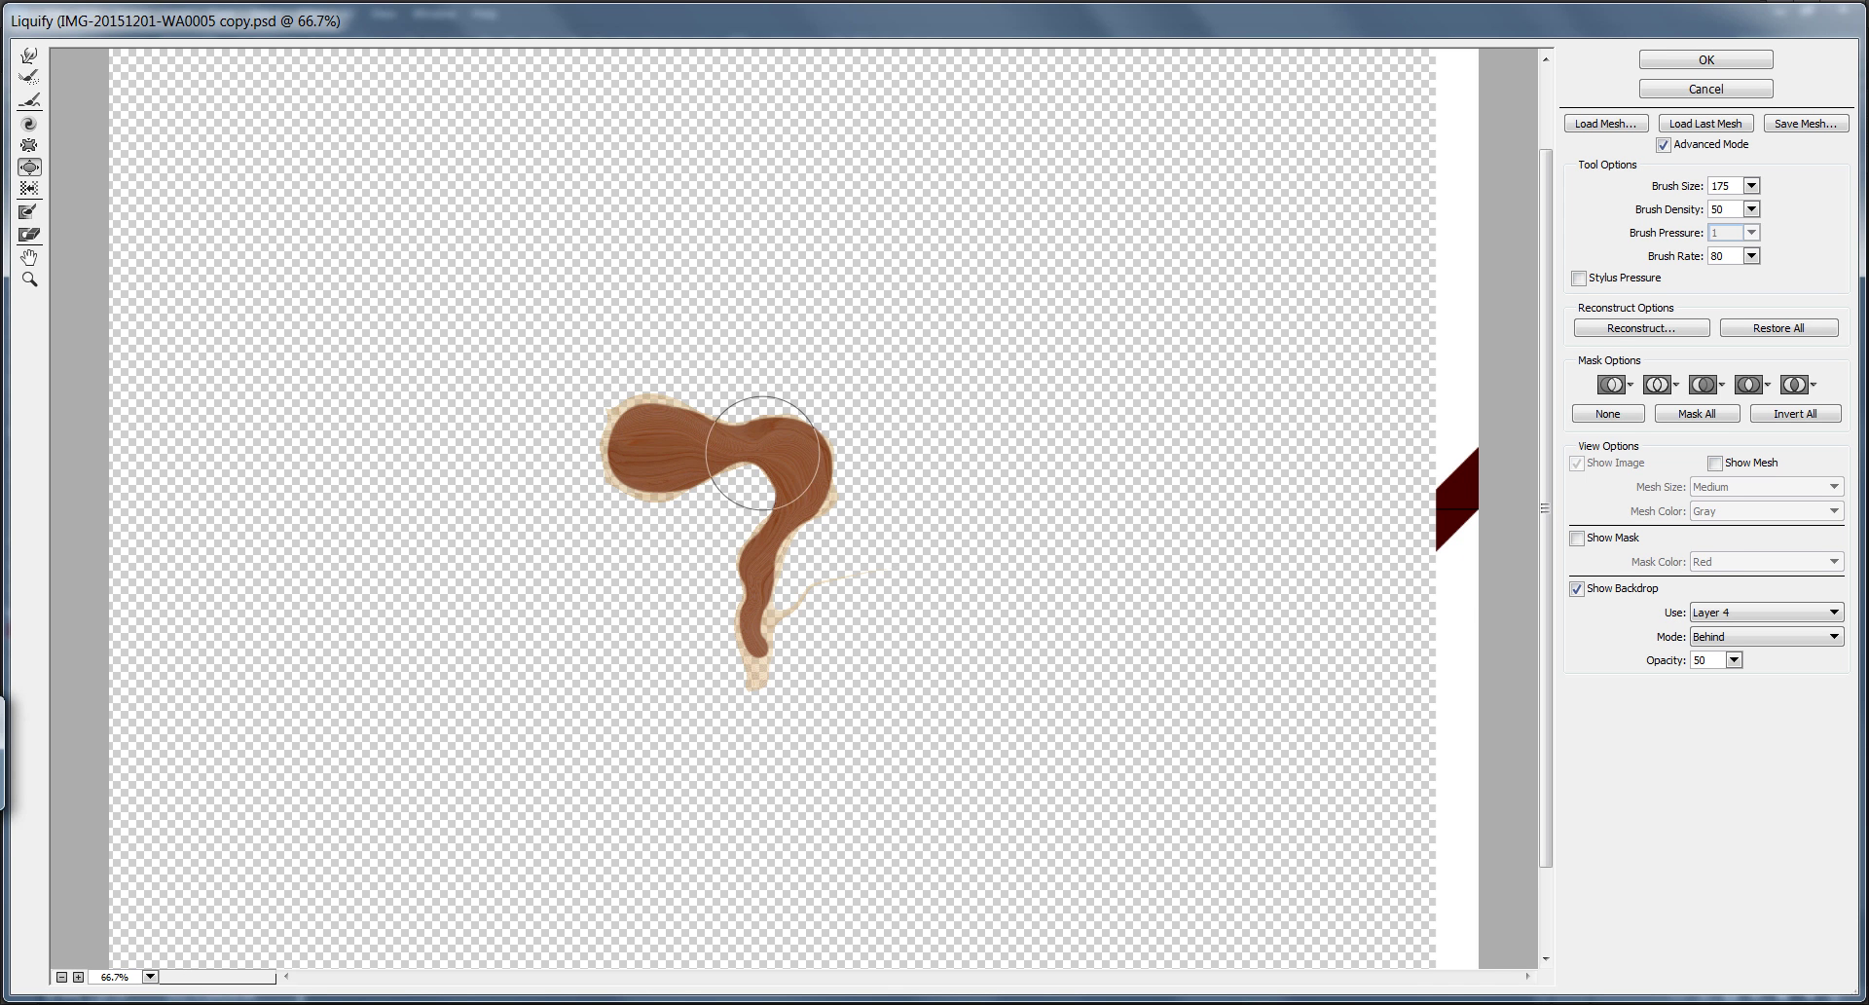
{"action": "left_click", "coordinate": [810, 451]}
{"action": "mouse_move", "coordinate": [809, 454]}
{"action": "left_mouse_down"}
{"action": "mouse_move", "coordinate": [780, 405]}
{"action": "mouse_move", "coordinate": [731, 429]}
{"action": "mouse_move", "coordinate": [658, 417]}
{"action": "mouse_move", "coordinate": [742, 446]}
{"action": "mouse_move", "coordinate": [709, 451]}
{"action": "left_mouse_up"}
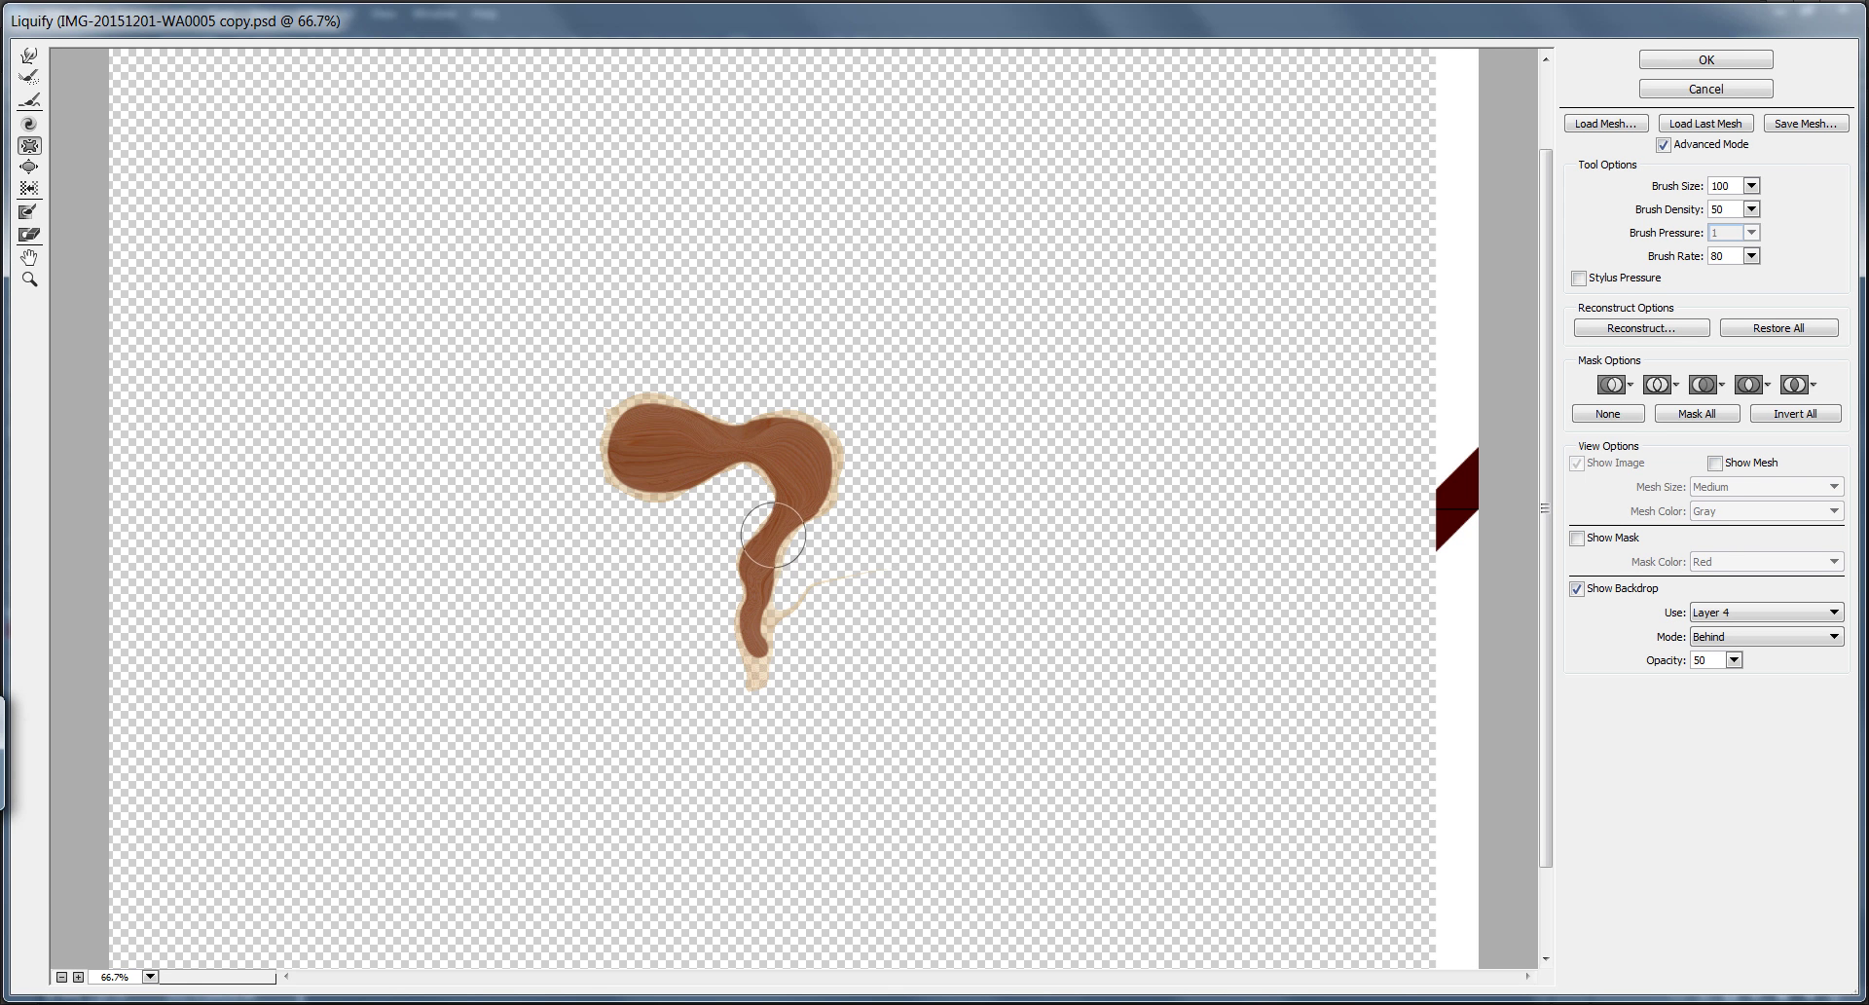
Pucker the wood where the bend meets the stem with a size 100 brush, and warp it back over the uncovered edge
{"action": "left_click_drag", "start_coordinate": [778, 534], "coordinate": [760, 505]}
{"action": "left_click", "coordinate": [29, 57]}
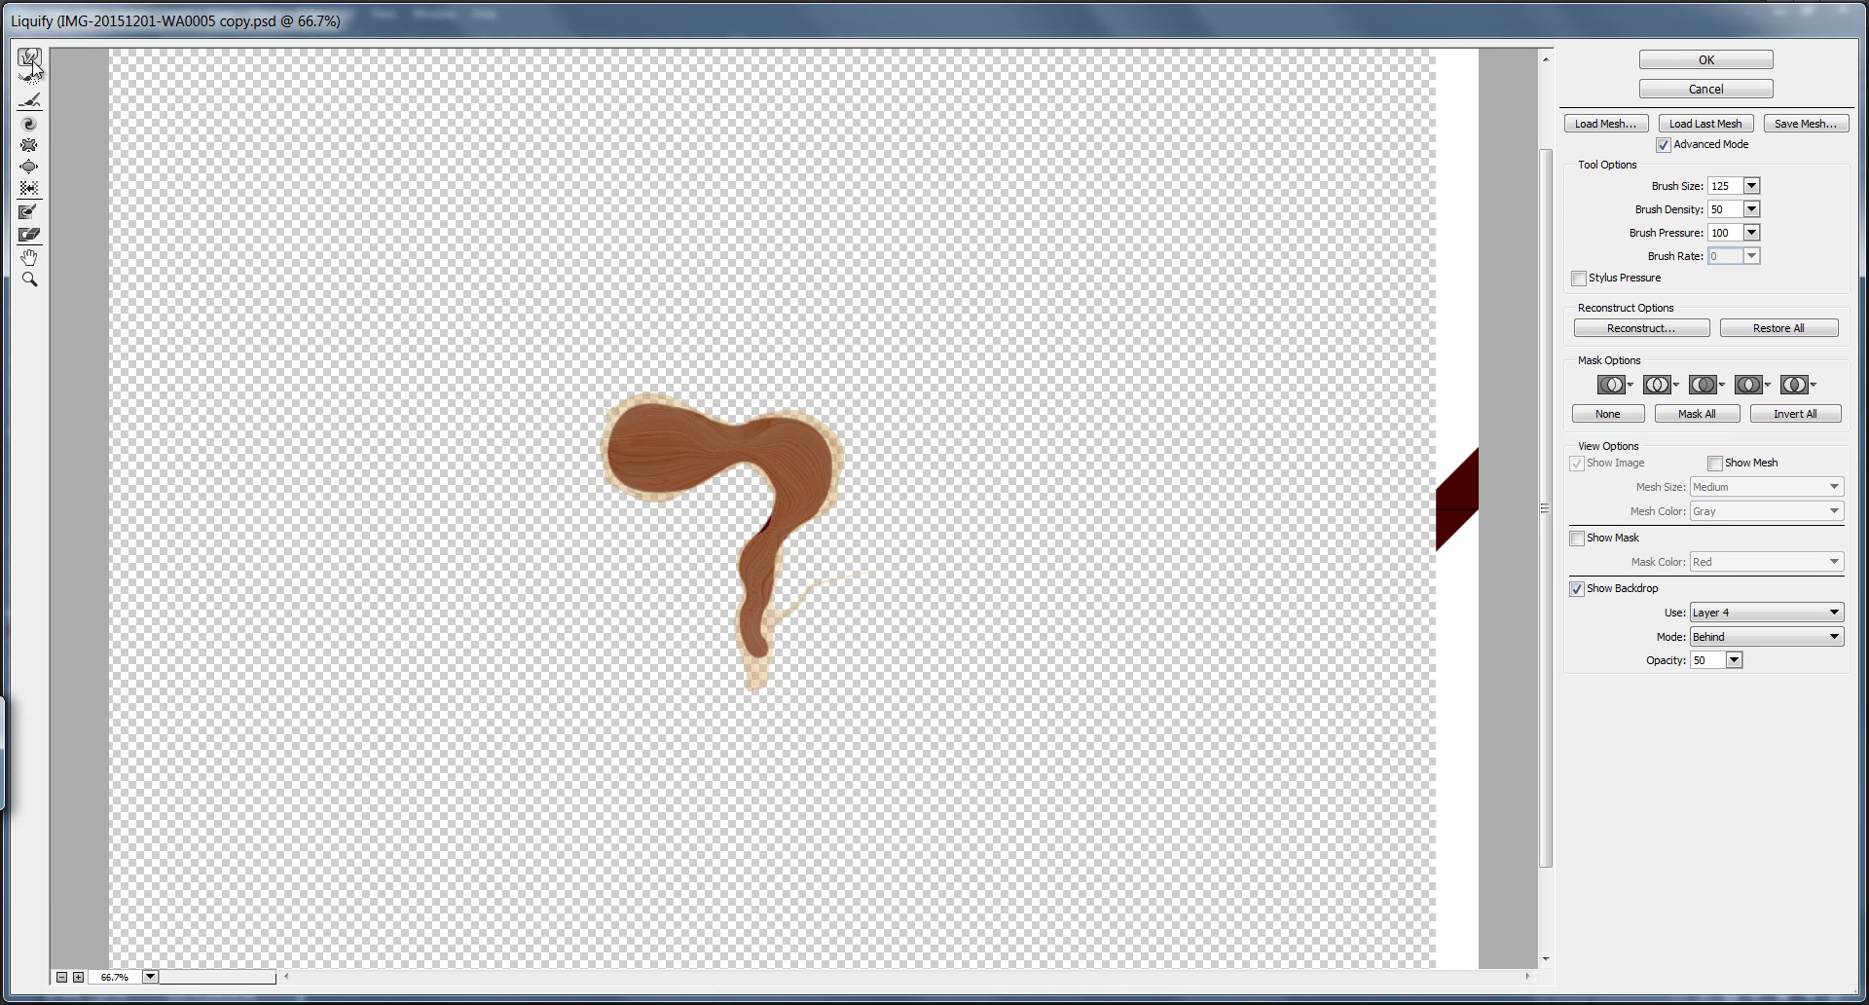
{"action": "left_click_drag", "start_coordinate": [771, 527], "coordinate": [773, 527]}
{"action": "key", "text": "bracketleft"}
{"action": "key", "text": "bracketleft"}
{"action": "key", "text": "bracketleft"}
{"action": "key", "text": "bracketleft"}
Pucker the wood along the lower stem and apply the Liquify distortion
{"action": "left_click", "coordinate": [29, 145]}
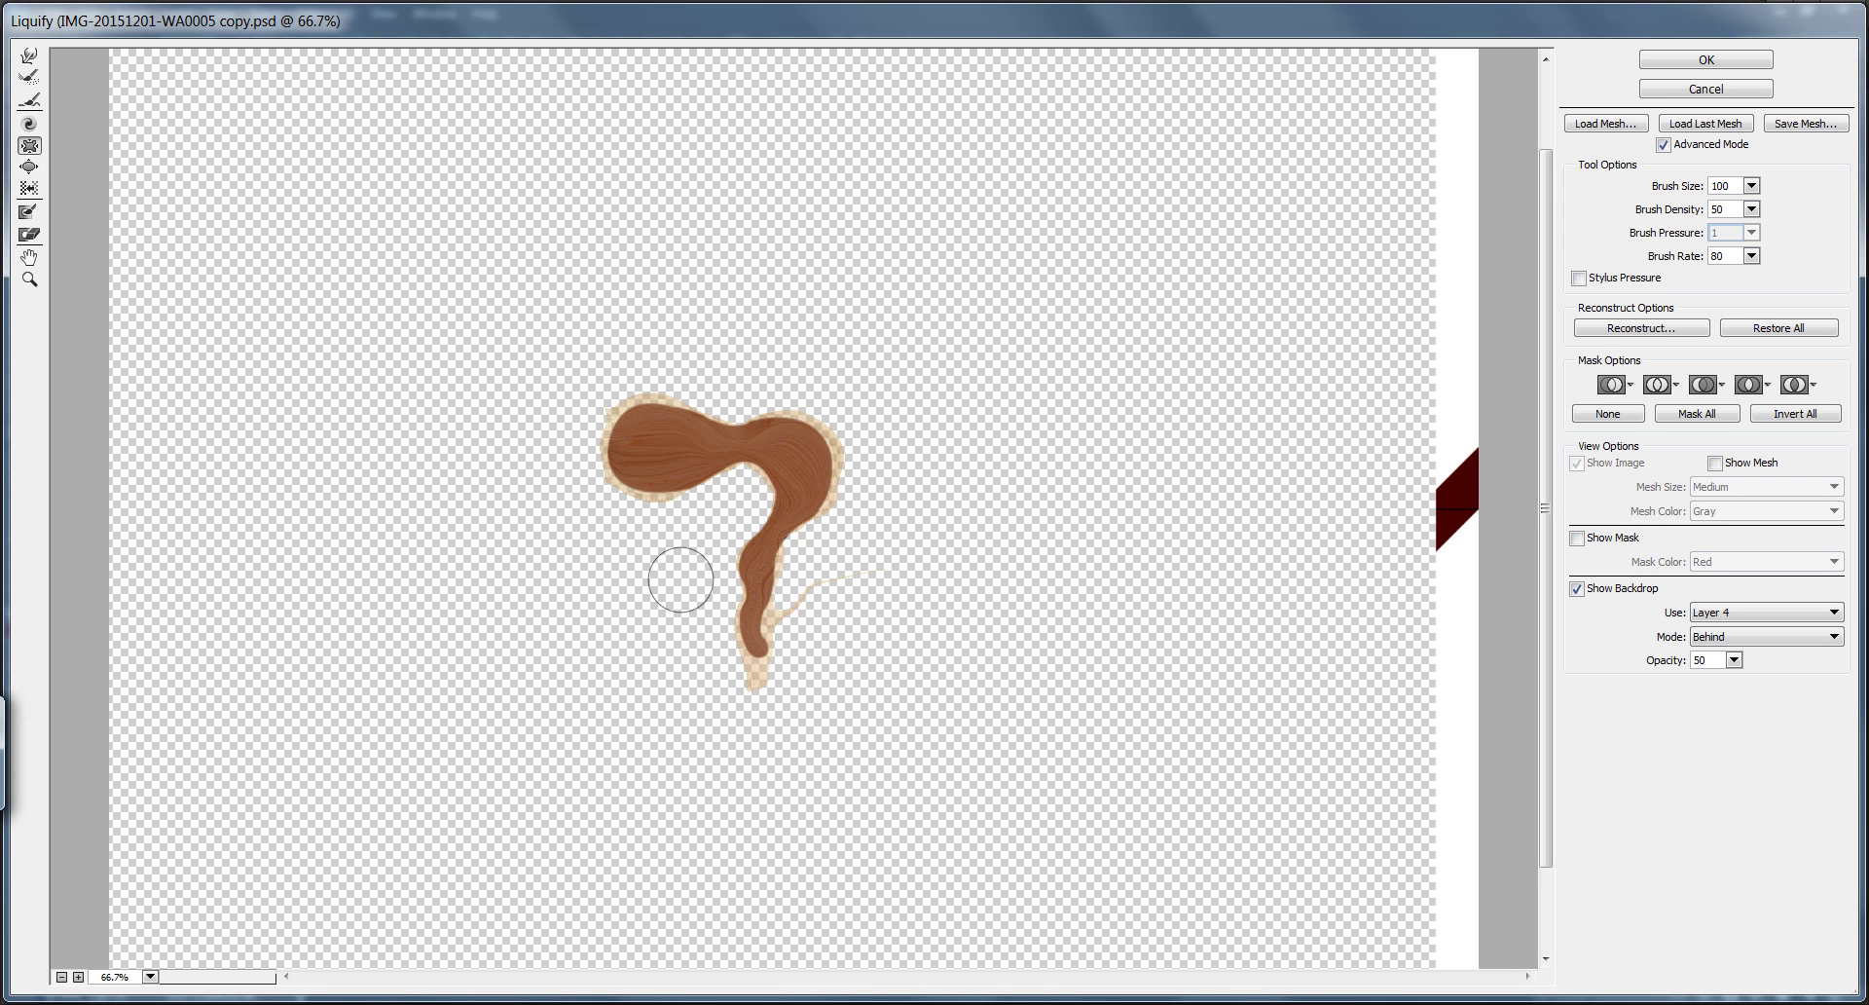
{"action": "left_click_drag", "start_coordinate": [756, 602], "coordinate": [754, 644]}
{"action": "left_click", "coordinate": [1740, 61]}
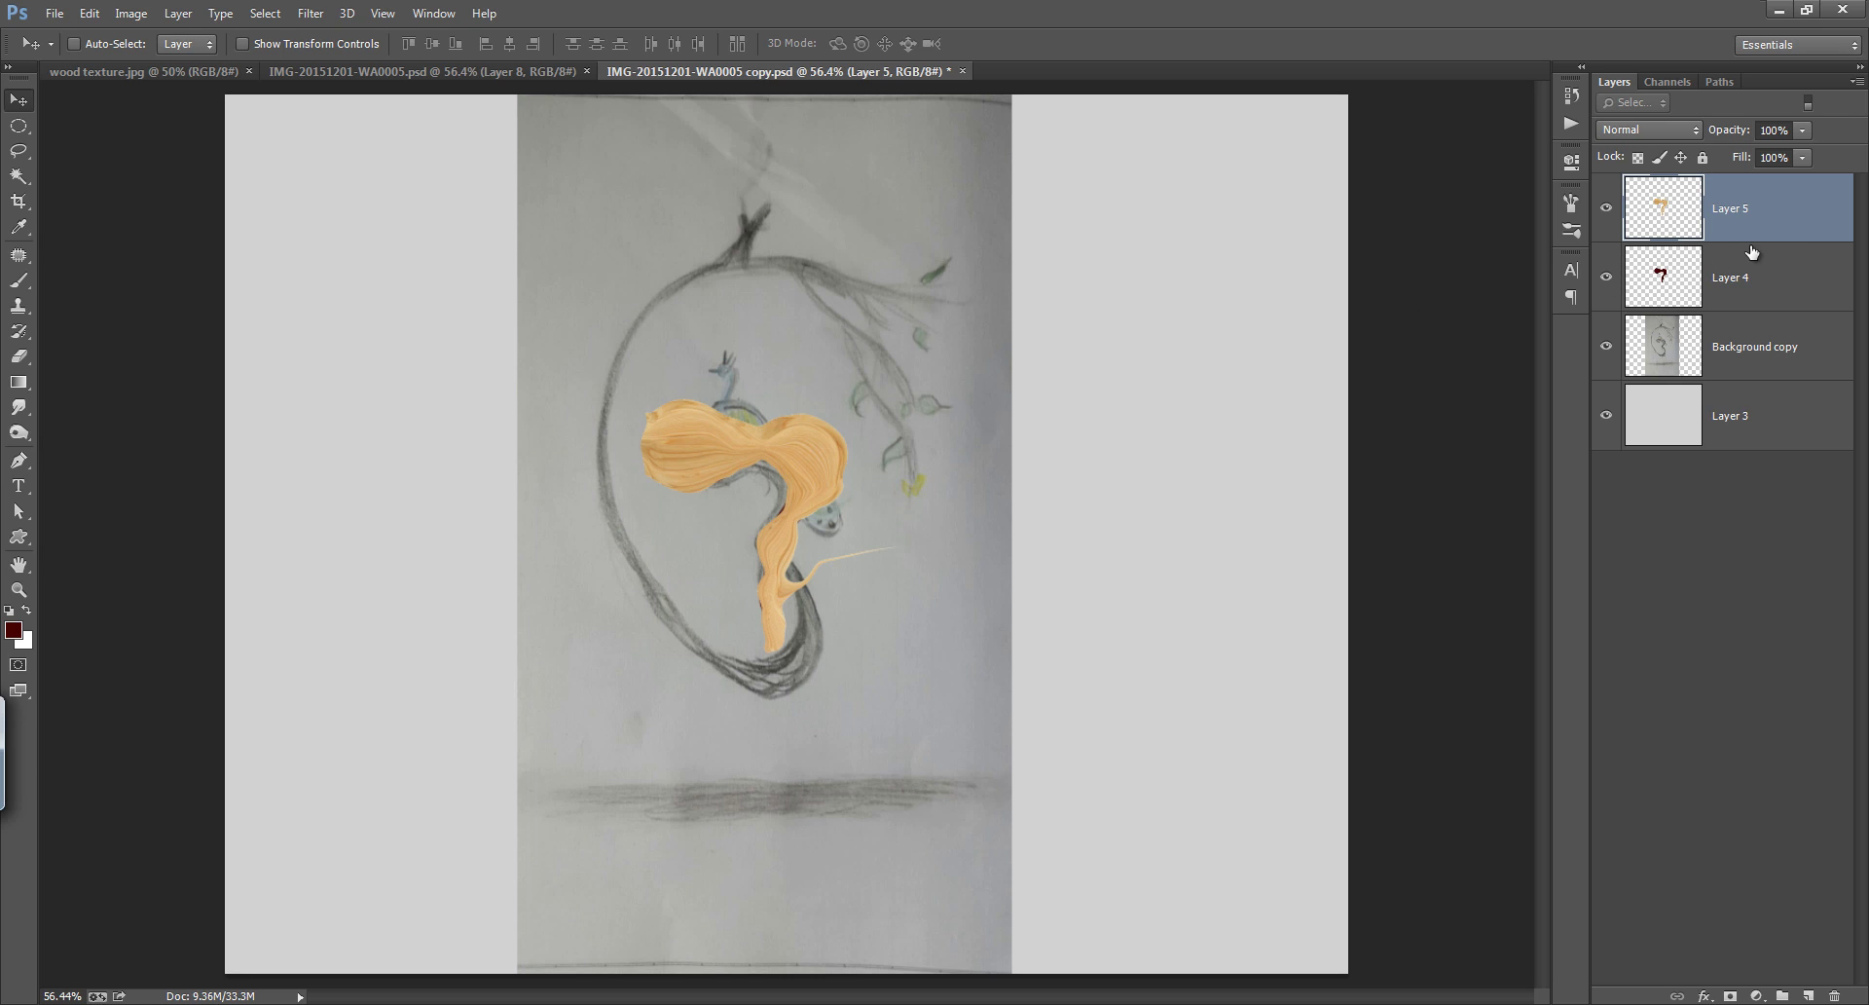
Clip the wood texture on Layer 5 to the dark red trunk shape on Layer 4
{"action": "right_click", "coordinate": [1788, 224]}
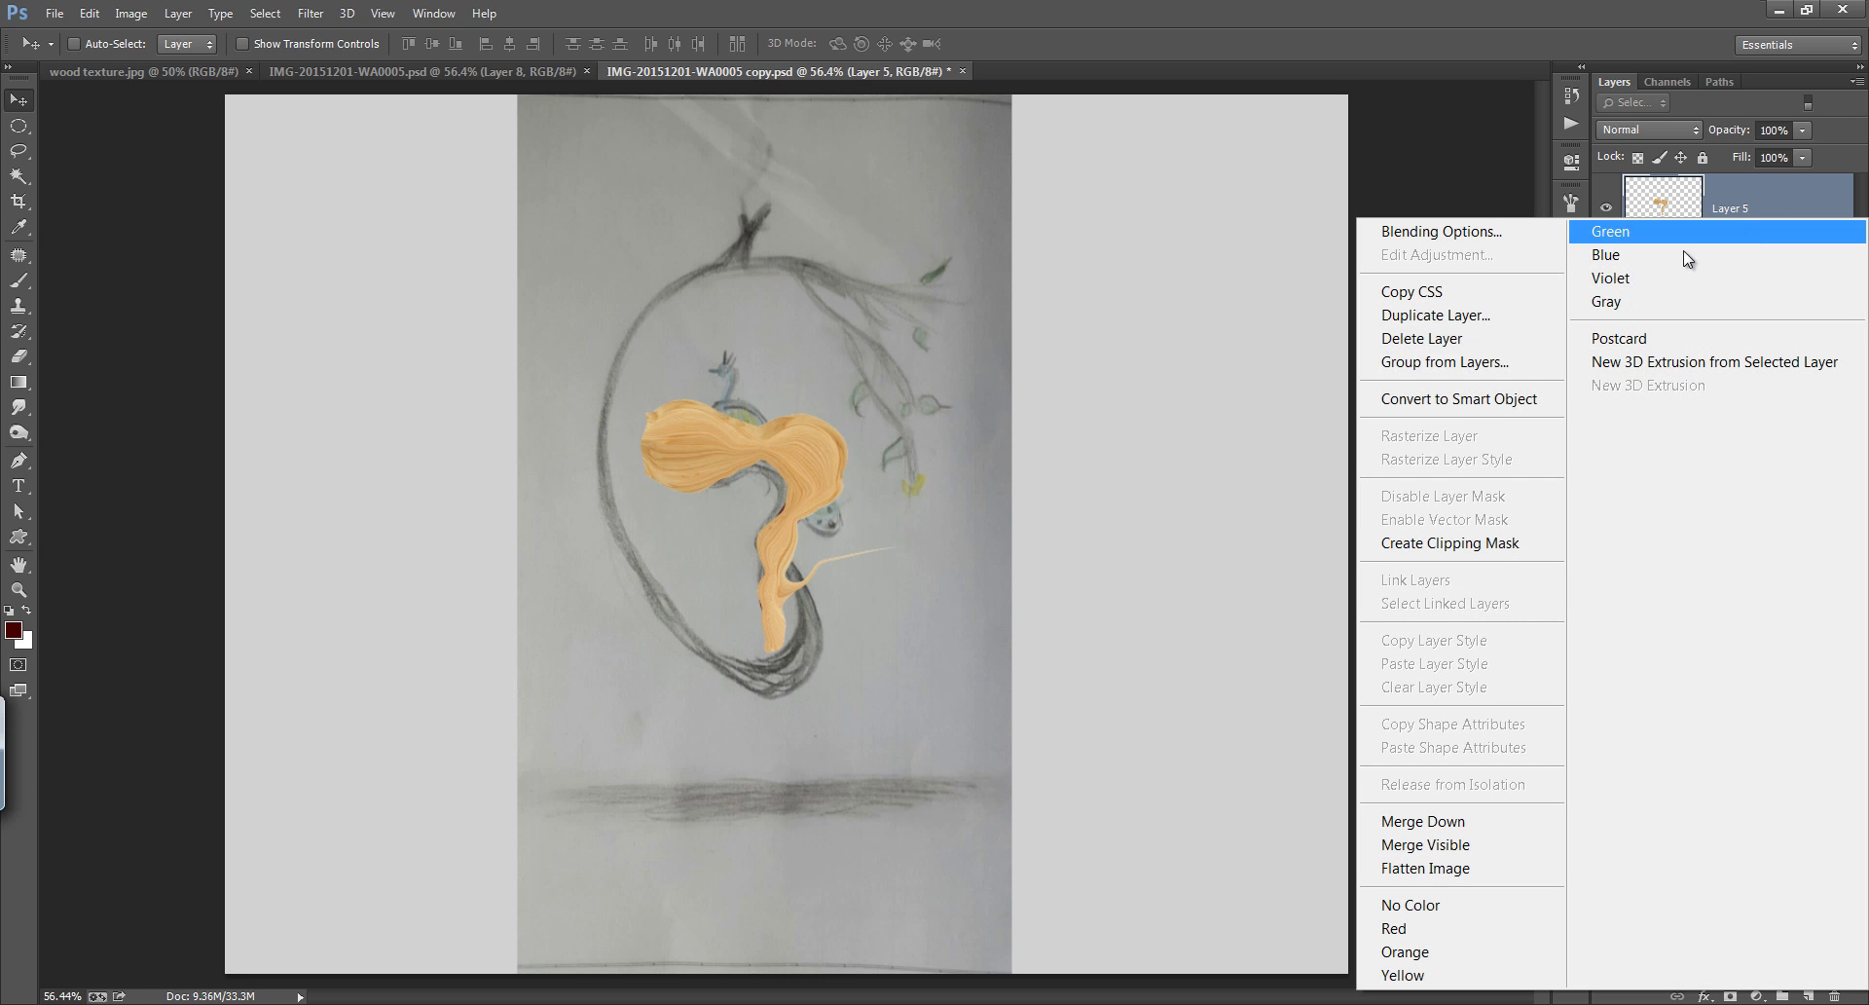
{"action": "left_click", "coordinate": [1456, 546]}
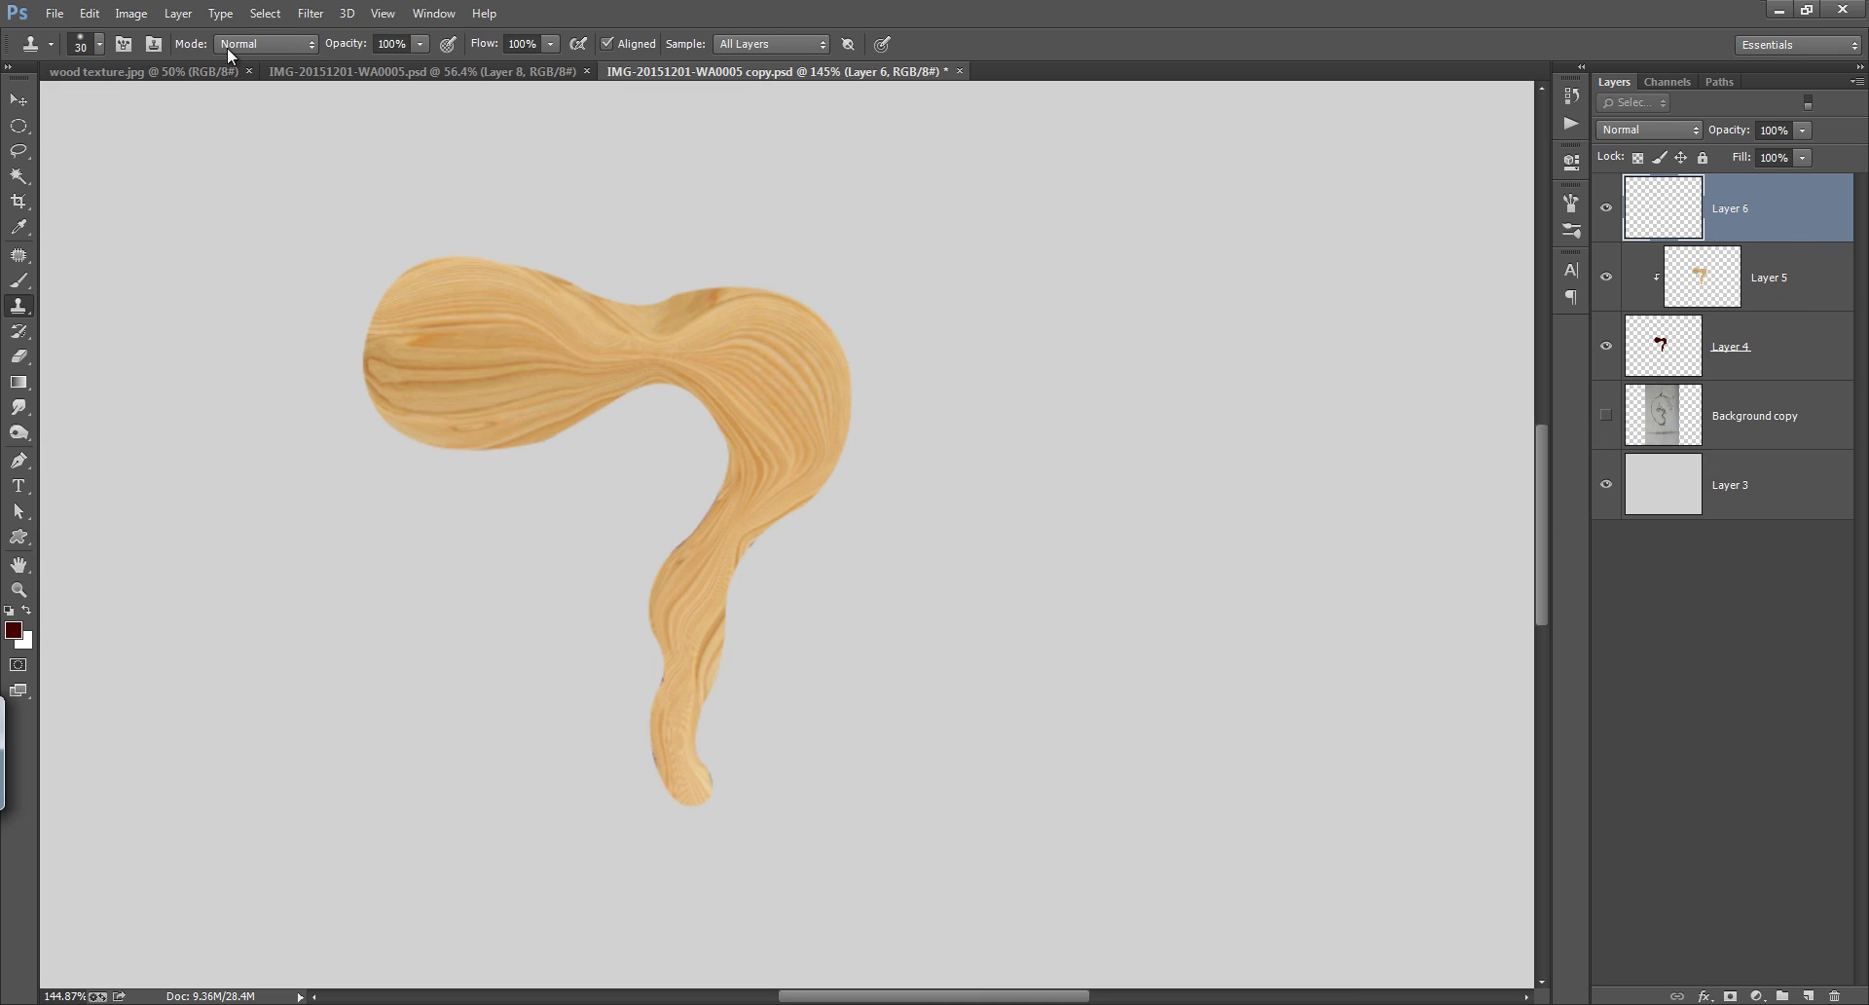
Fill the empty Layer 6 with 50% gray in Normal mode at 100% opacity and clip it to the layer below
{"action": "left_click", "coordinate": [90, 14]}
{"action": "left_click", "coordinate": [146, 366]}
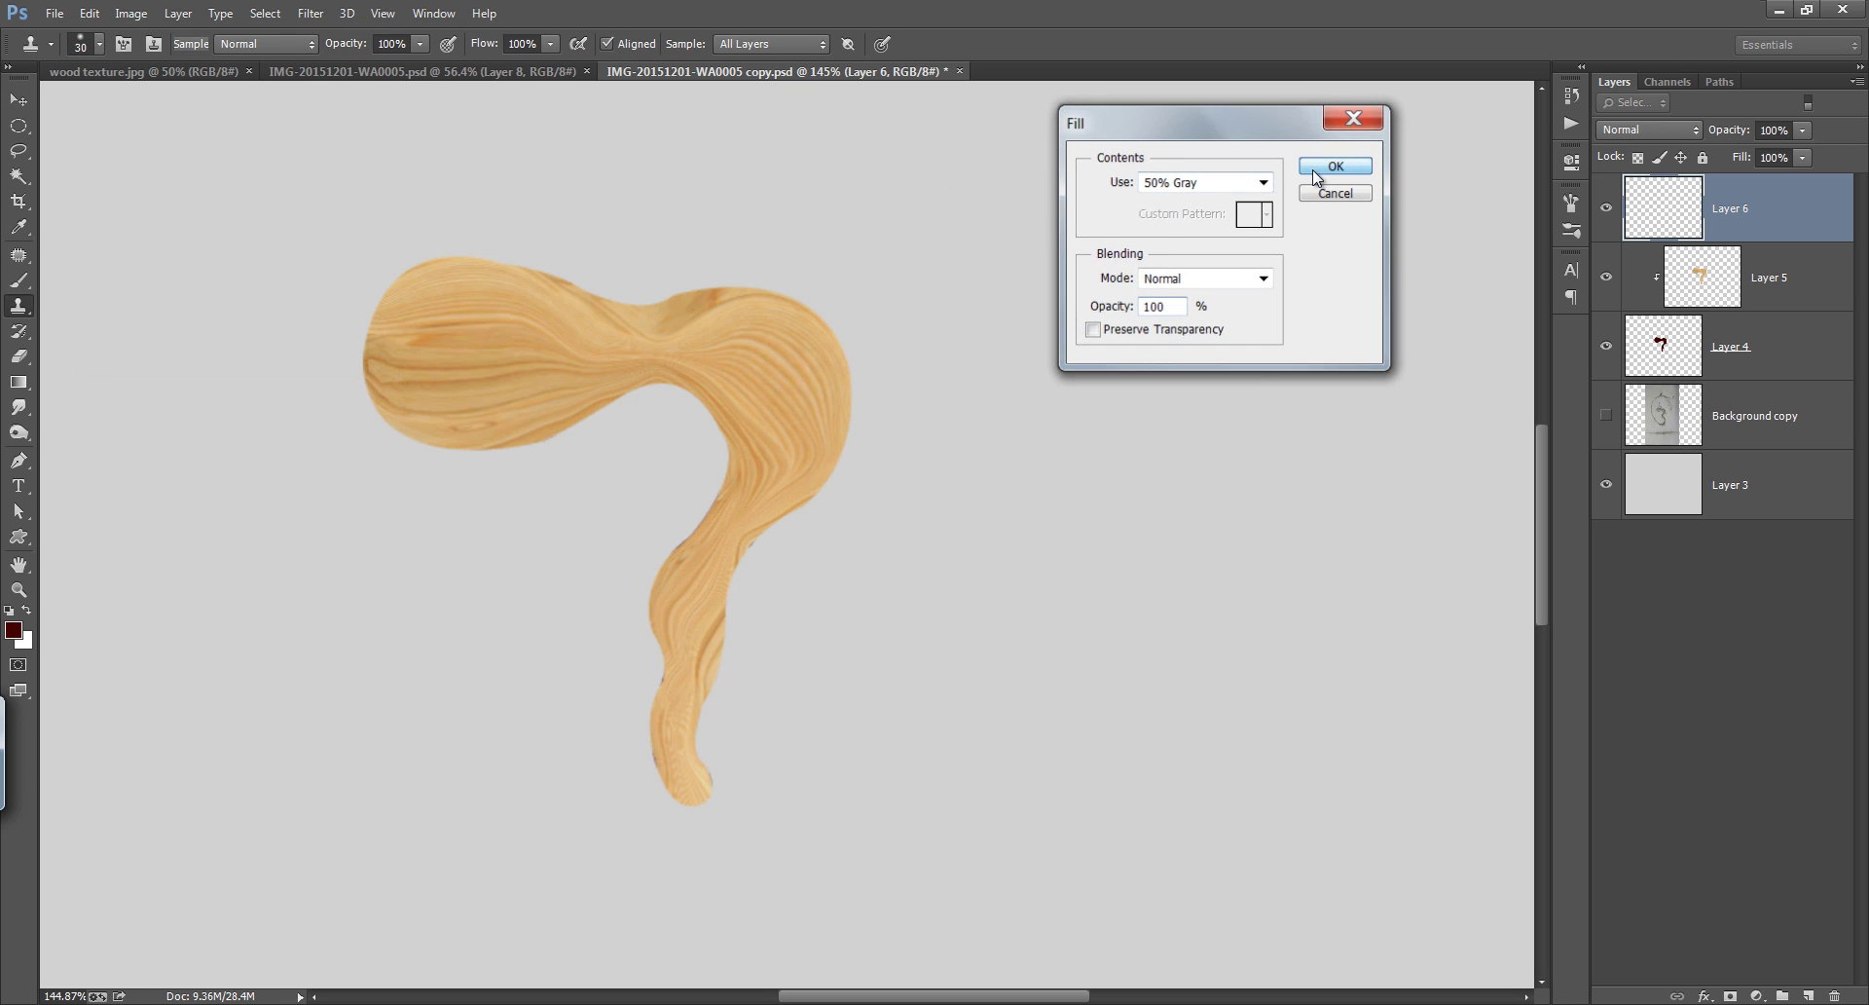
{"action": "left_click", "coordinate": [1334, 166]}
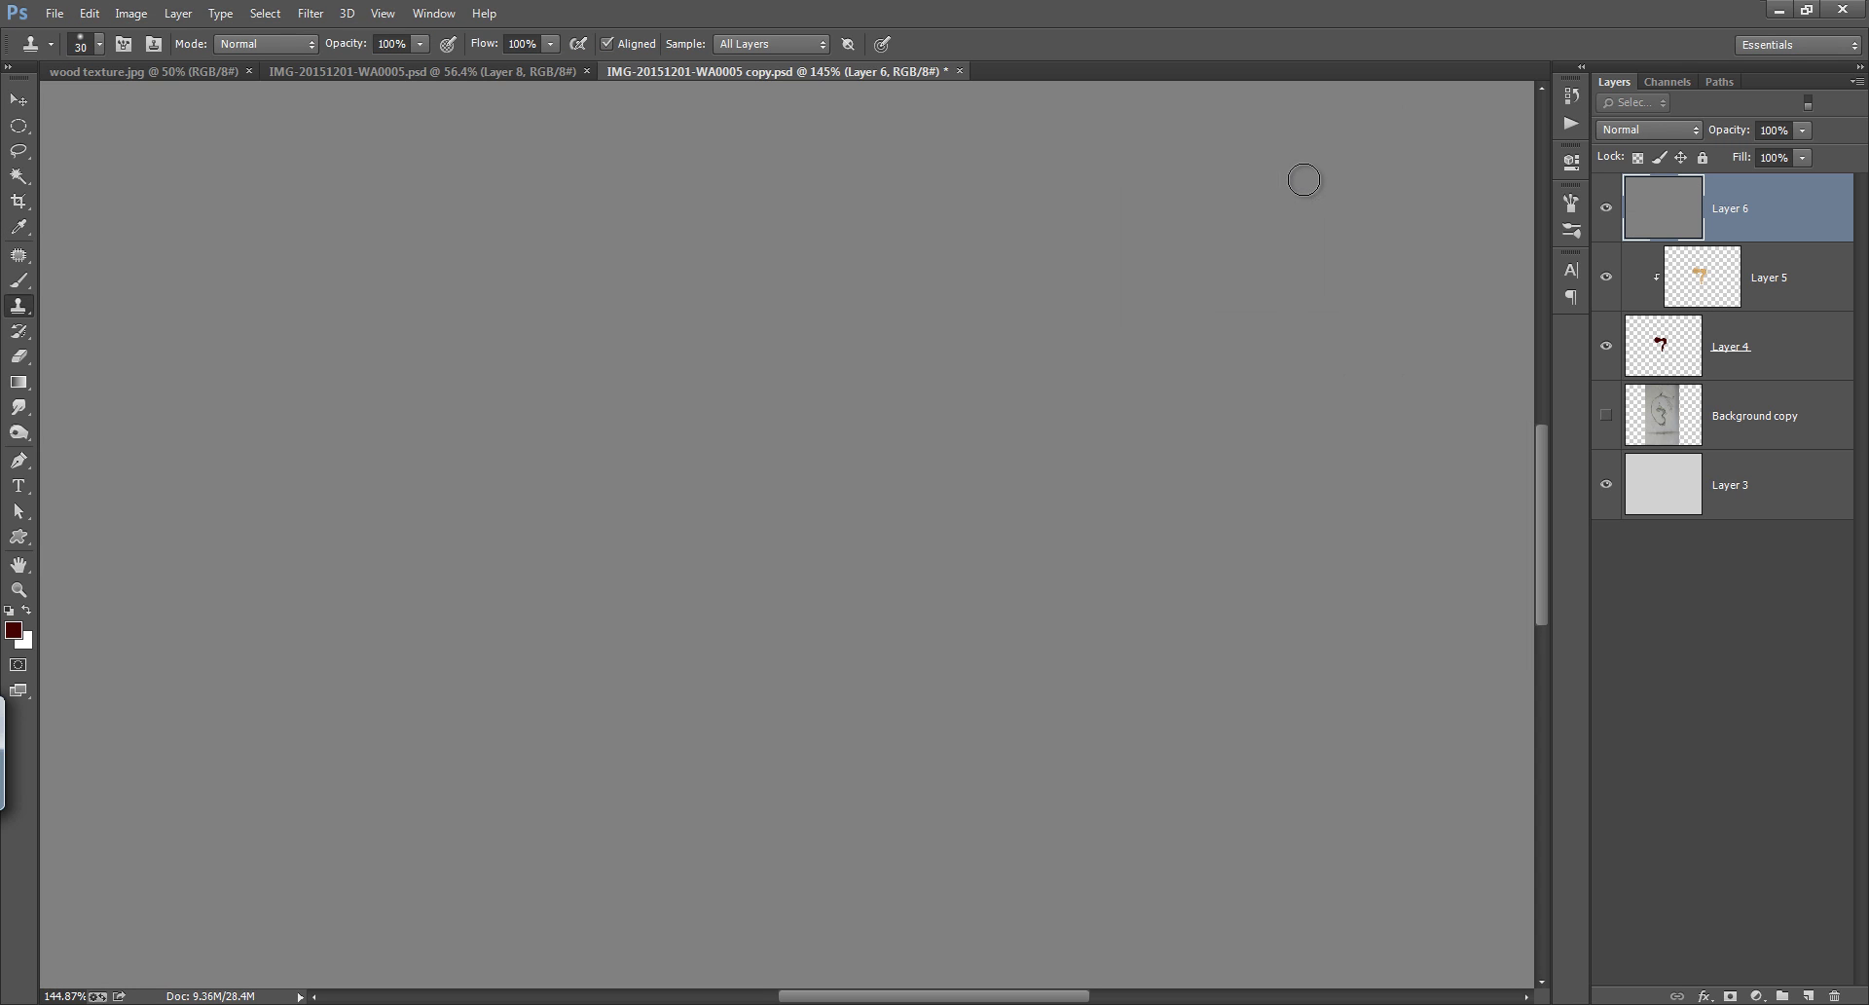
{"action": "right_click", "coordinate": [1769, 212]}
{"action": "left_click", "coordinate": [1465, 539]}
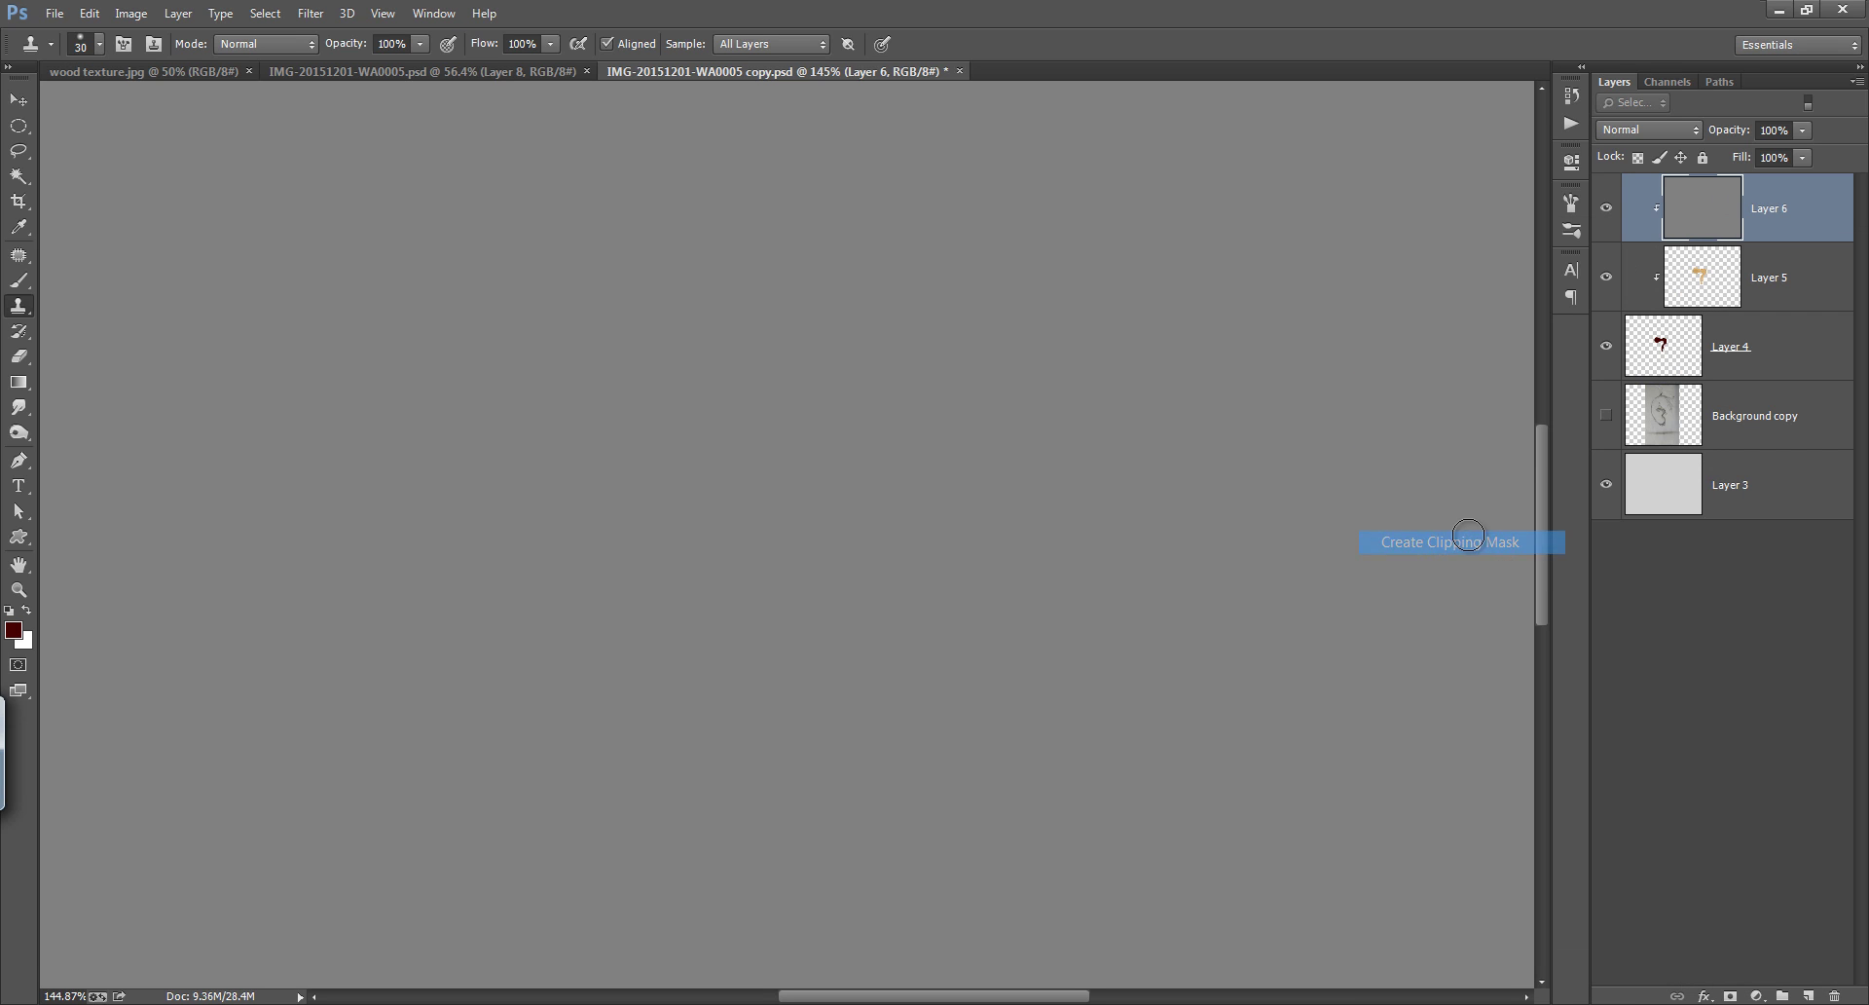
Set the blending mode of the gray Layer 6 to Overlay
{"action": "left_click", "coordinate": [1650, 129]}
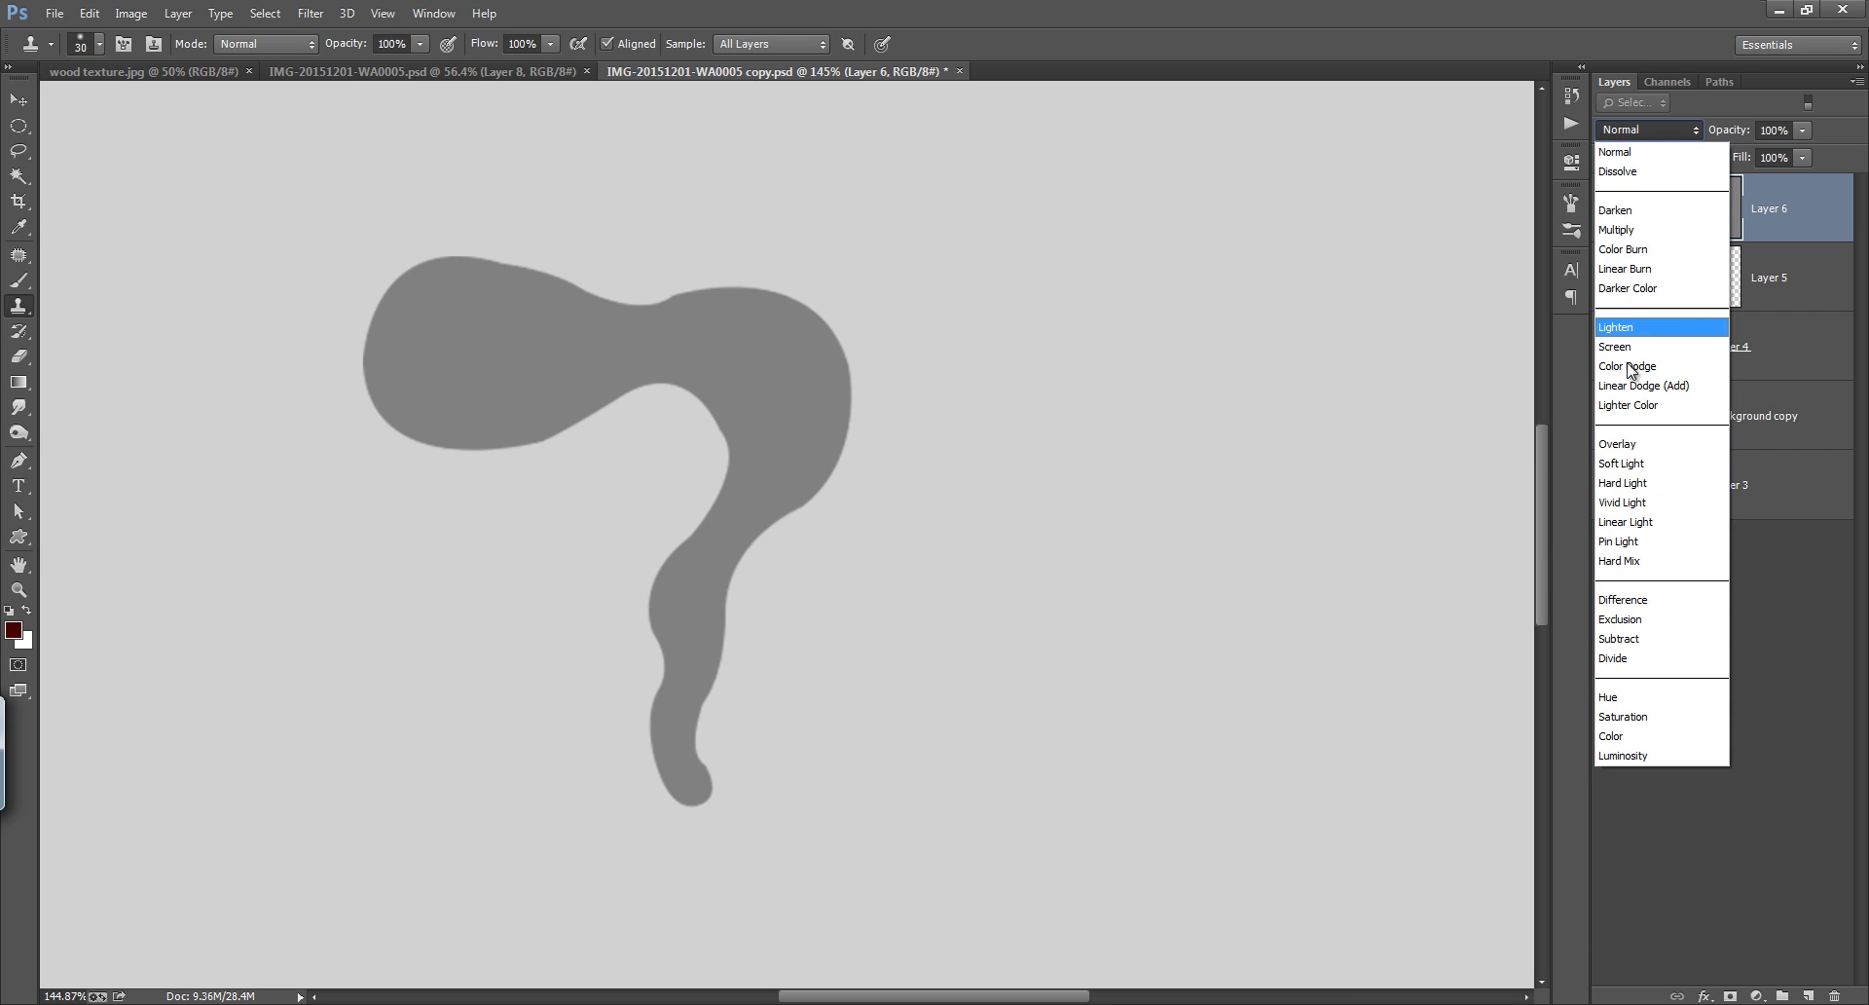
{"action": "left_click", "coordinate": [1618, 438]}
{"action": "left_click_drag", "start_coordinate": [632, 384], "coordinate": [659, 421]}
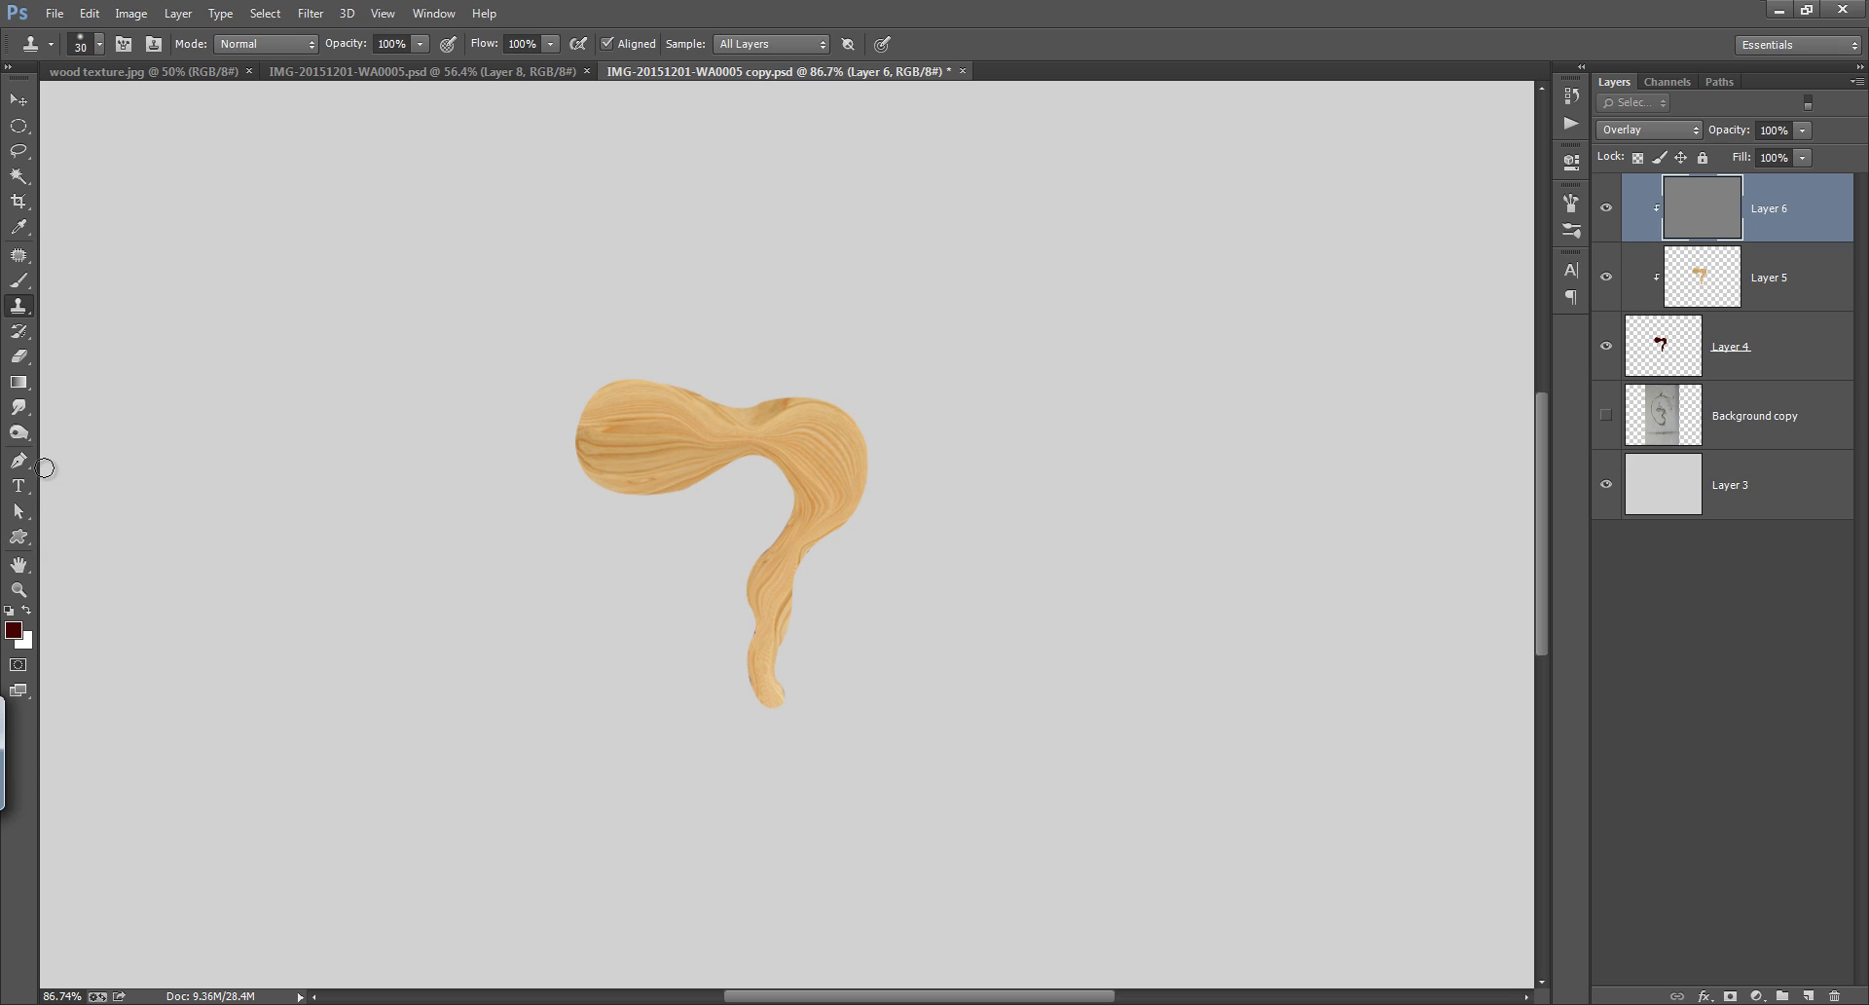
Burn shadows on Layer 6 along the head's underside, inner bend and right edge of the stem, with midtones range and 99% exposure
{"action": "left_click", "coordinate": [23, 418]}
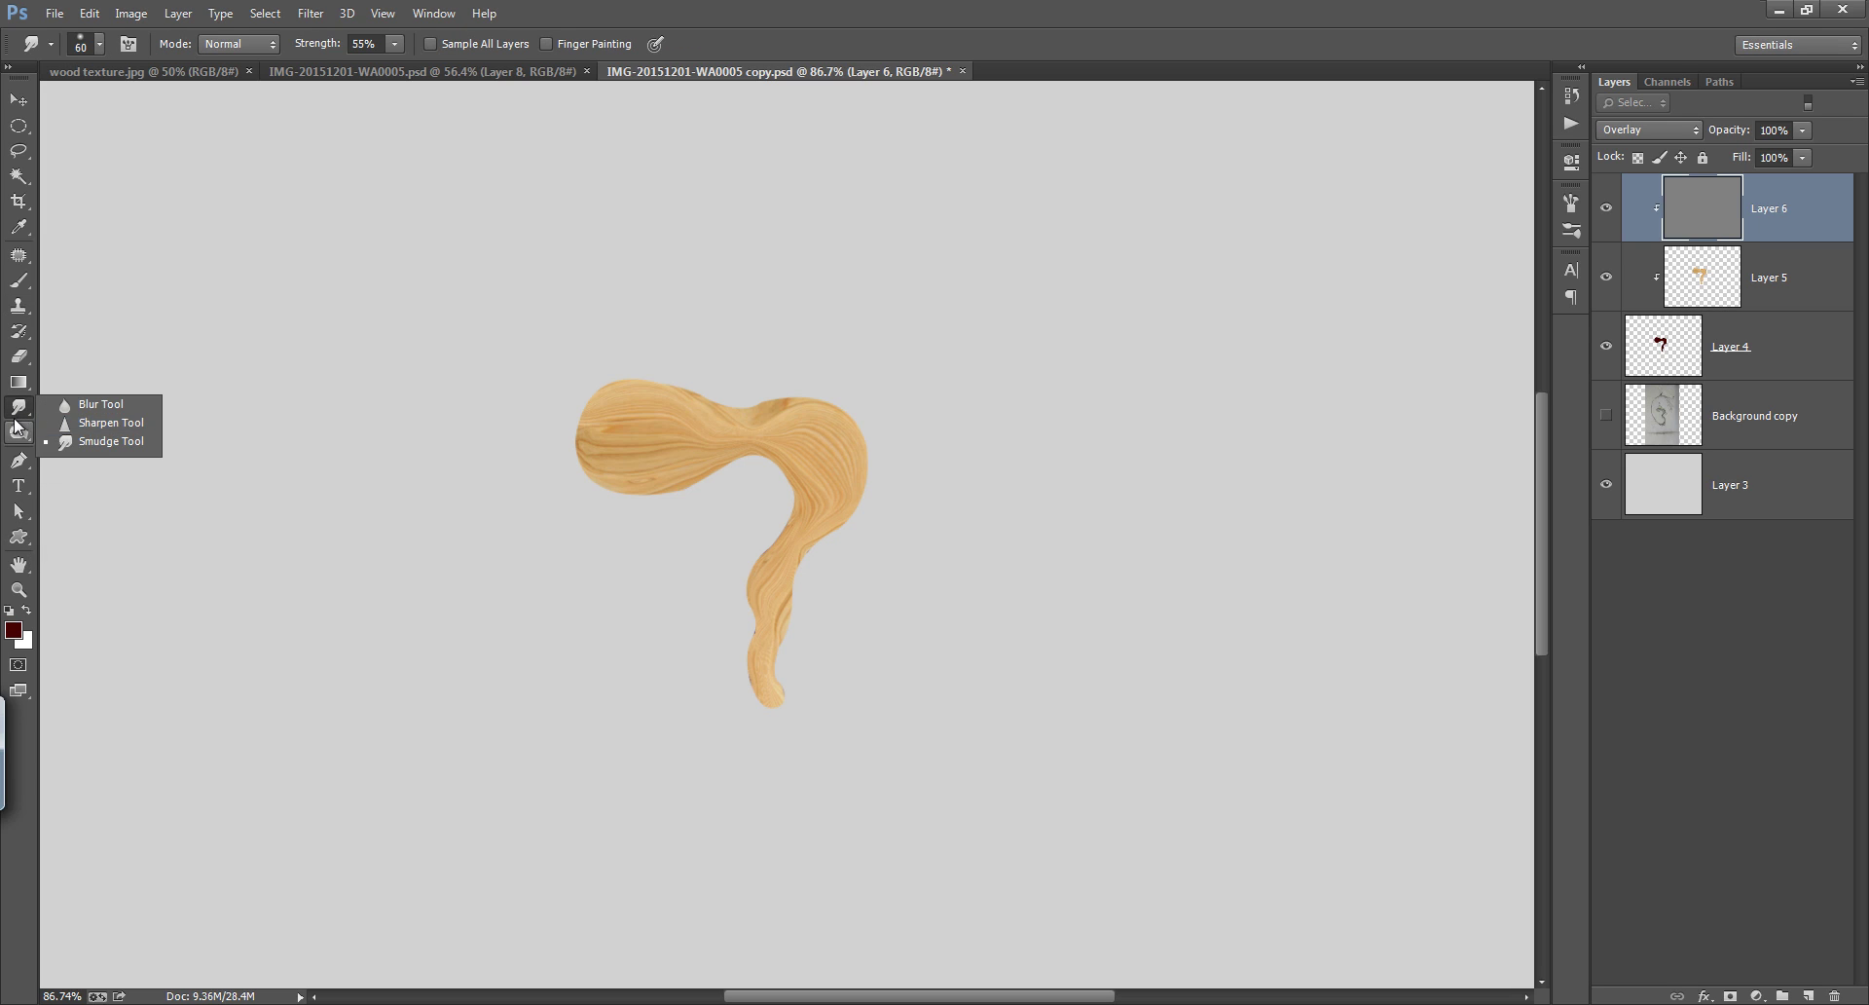
{"action": "left_click", "coordinate": [20, 432]}
{"action": "left_click", "coordinate": [99, 447]}
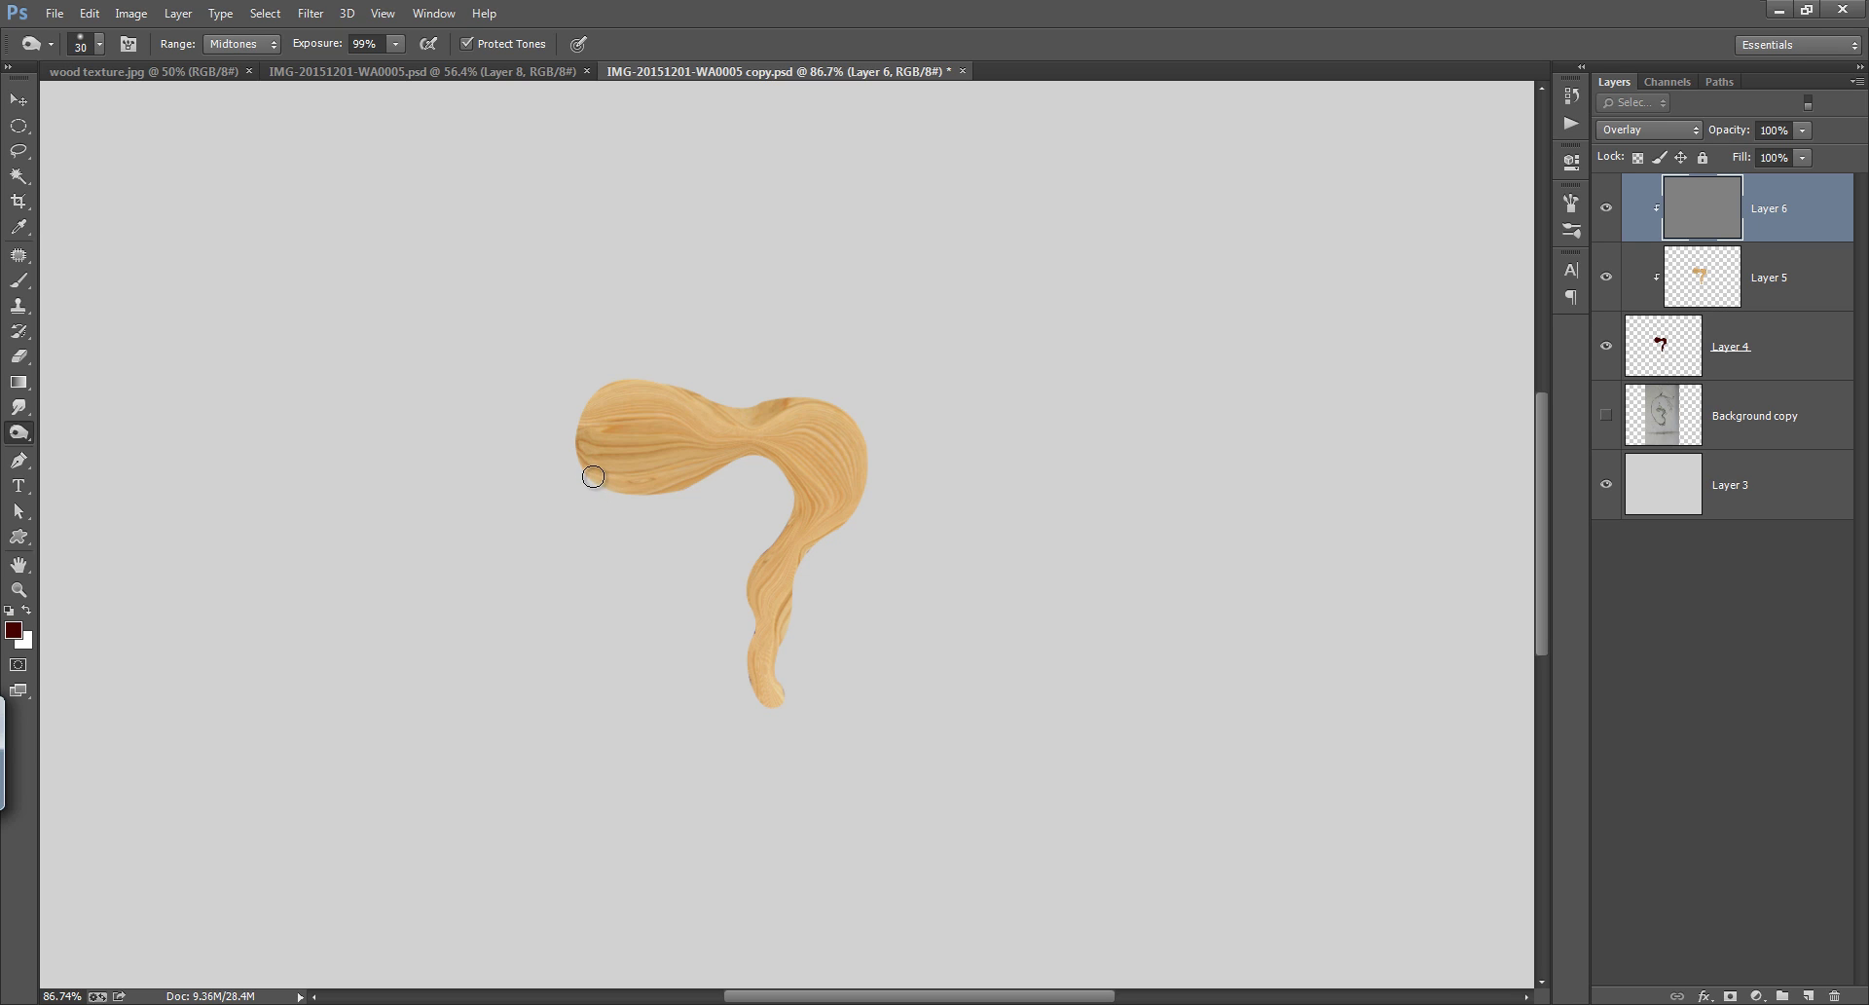
{"action": "mouse_move", "coordinate": [585, 464]}
{"action": "left_mouse_down"}
{"action": "mouse_move", "coordinate": [714, 471]}
{"action": "mouse_move", "coordinate": [633, 484]}
{"action": "mouse_move", "coordinate": [711, 473]}
{"action": "mouse_move", "coordinate": [584, 442]}
{"action": "left_mouse_up"}
{"action": "key", "text": "bracketright"}
{"action": "key", "text": "bracketright"}
{"action": "key", "text": "bracketright"}
{"action": "key", "text": "bracketright"}
{"action": "key", "text": "bracketright"}
{"action": "key", "text": "bracketleft"}
{"action": "key", "text": "bracketleft"}
{"action": "key", "text": "bracketleft"}
{"action": "key", "text": "bracketleft"}
{"action": "mouse_move", "coordinate": [719, 472]}
{"action": "left_mouse_down"}
{"action": "mouse_move", "coordinate": [771, 470]}
{"action": "mouse_move", "coordinate": [754, 547]}
{"action": "left_mouse_up"}
{"action": "mouse_move", "coordinate": [861, 494]}
{"action": "left_mouse_down"}
{"action": "mouse_move", "coordinate": [817, 563]}
{"action": "mouse_move", "coordinate": [814, 614]}
{"action": "left_mouse_up"}
{"action": "key", "text": "bracketleft"}
{"action": "mouse_move", "coordinate": [845, 532]}
{"action": "left_mouse_down"}
{"action": "mouse_move", "coordinate": [788, 637]}
{"action": "mouse_move", "coordinate": [794, 667]}
{"action": "mouse_move", "coordinate": [742, 642]}
{"action": "mouse_move", "coordinate": [741, 619]}
{"action": "mouse_move", "coordinate": [712, 669]}
{"action": "mouse_move", "coordinate": [784, 731]}
{"action": "left_mouse_up"}
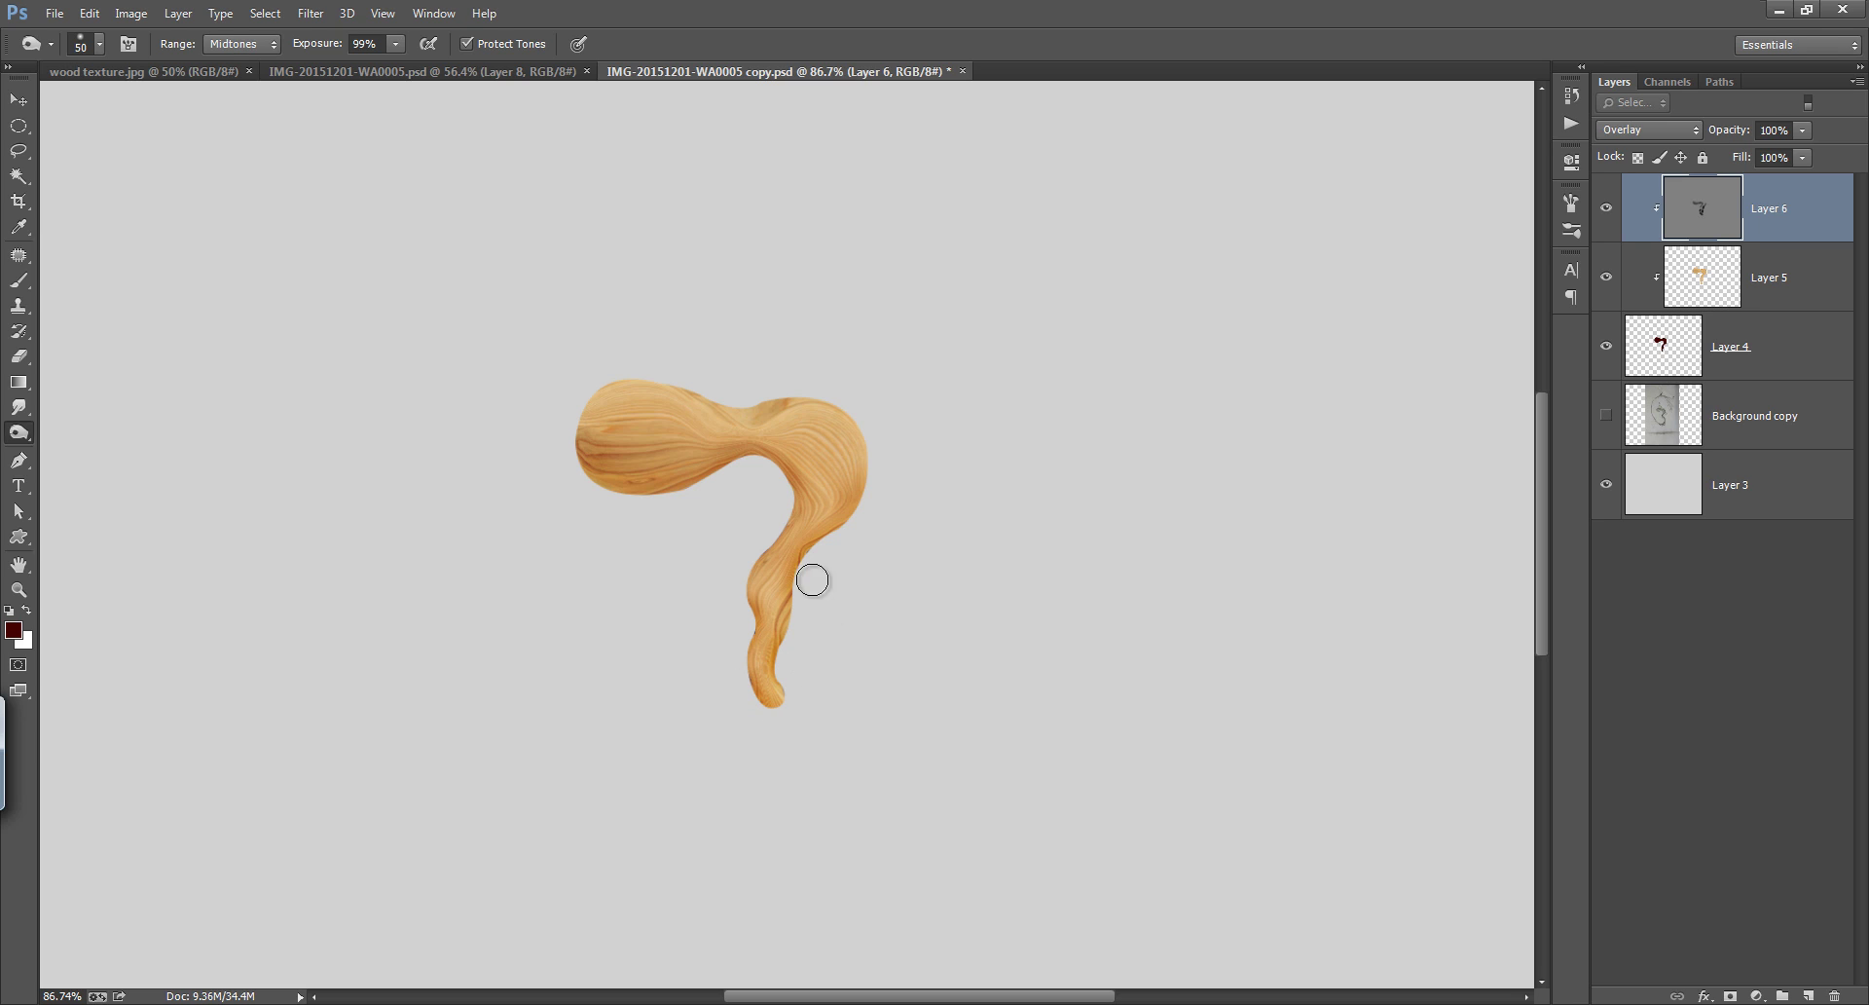
Deepen the burned shadows at the outer bend, beneath the neck and head, and beside the upper stem
{"action": "left_click_drag", "start_coordinate": [869, 511], "coordinate": [810, 570]}
{"action": "mouse_move", "coordinate": [736, 469]}
{"action": "left_mouse_down"}
{"action": "mouse_move", "coordinate": [638, 506]}
{"action": "mouse_move", "coordinate": [571, 488]}
{"action": "mouse_move", "coordinate": [635, 511]}
{"action": "left_mouse_up"}
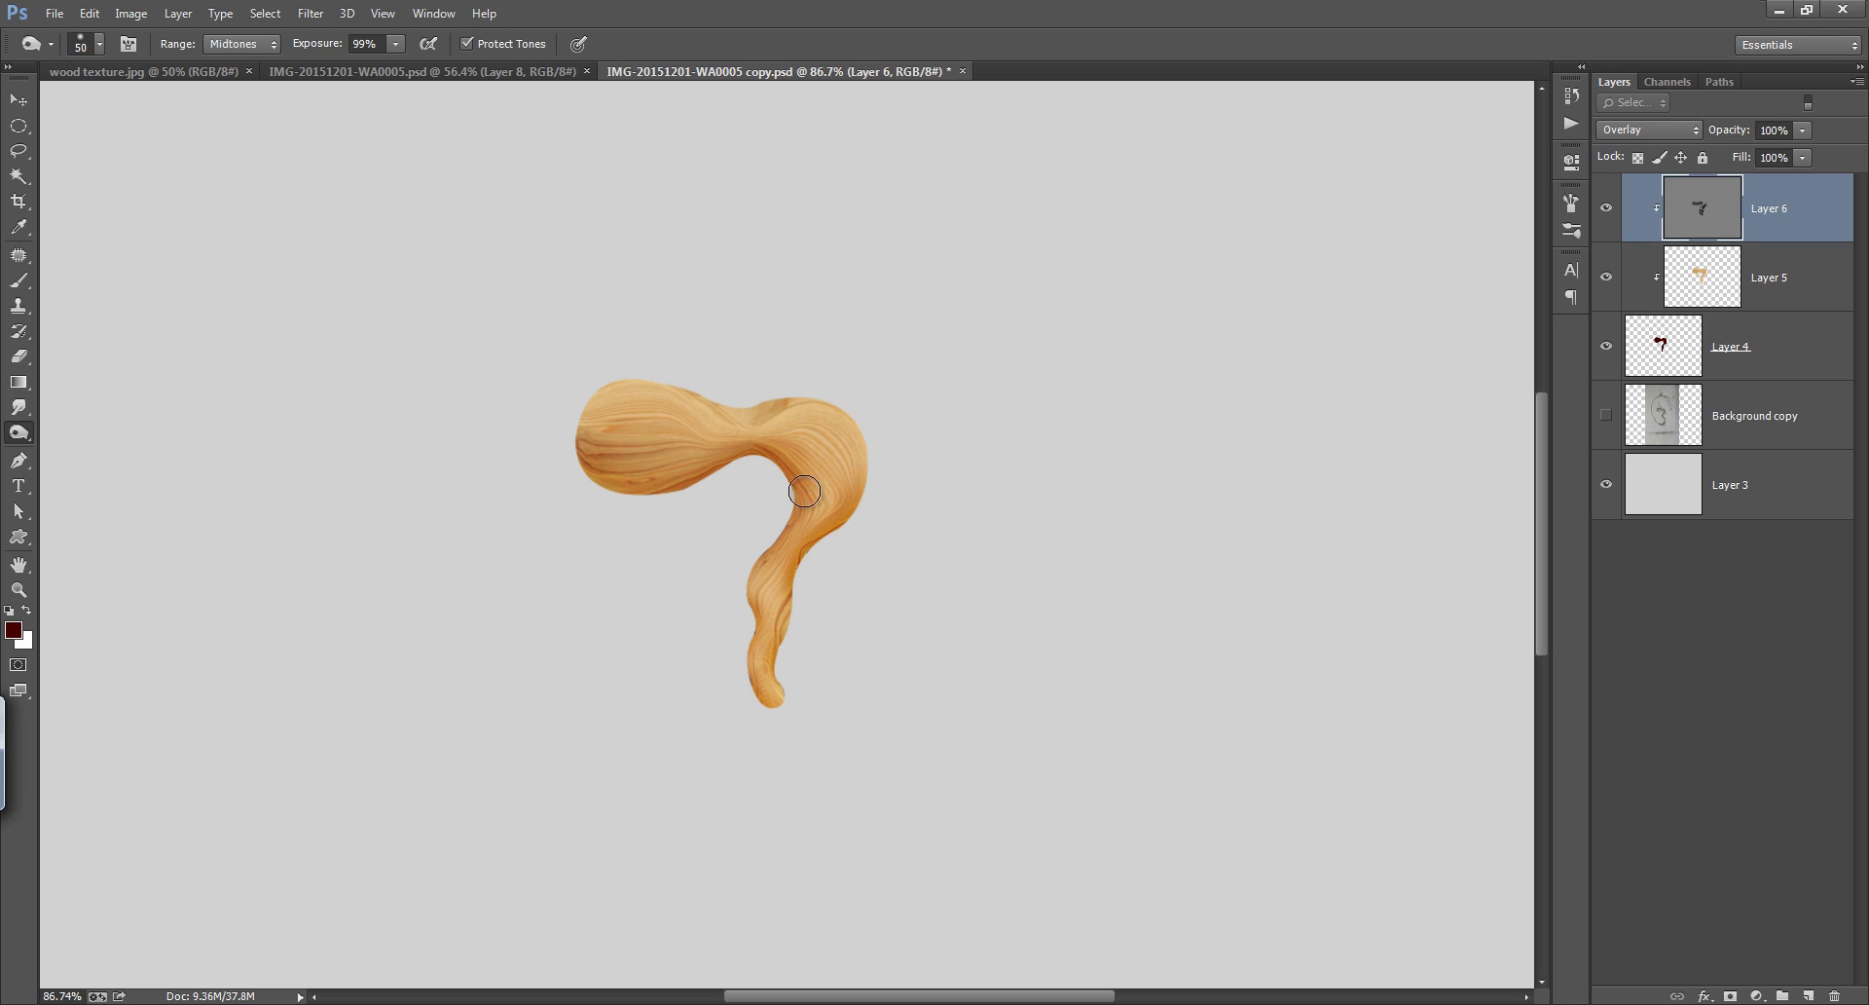
{"action": "left_click_drag", "start_coordinate": [721, 469], "coordinate": [596, 483]}
{"action": "left_click_drag", "start_coordinate": [810, 562], "coordinate": [818, 609]}
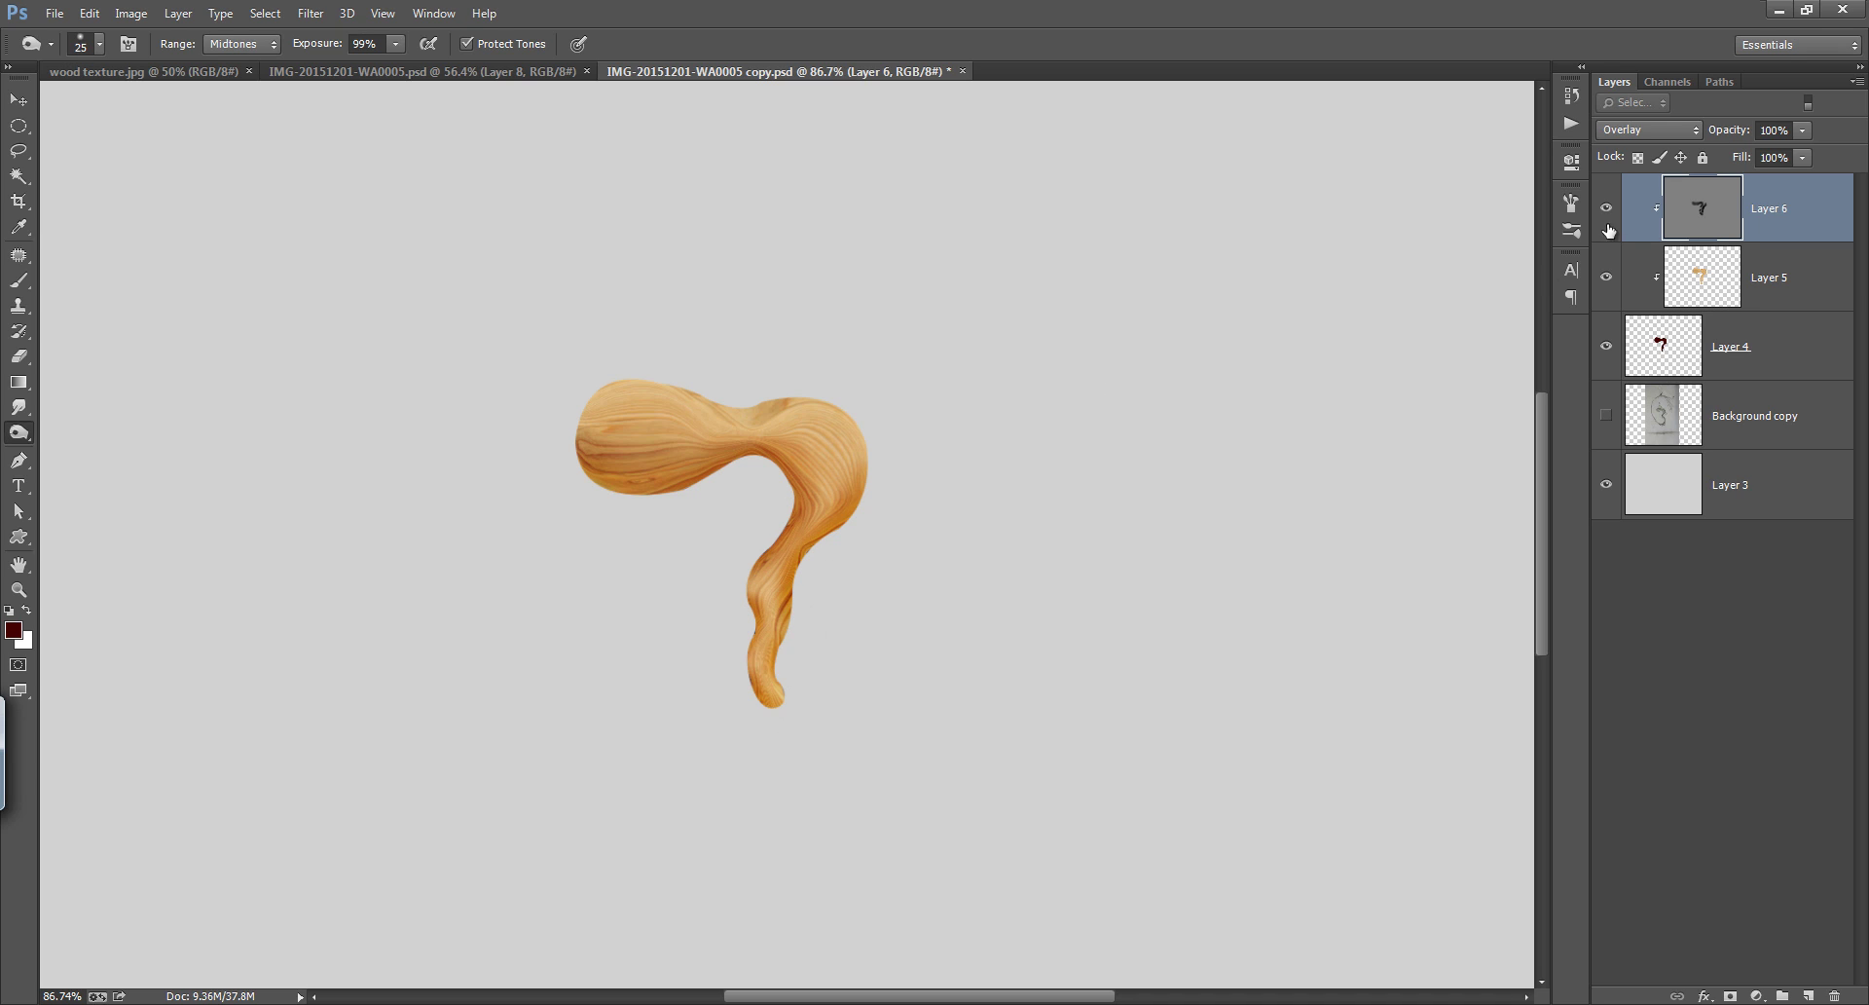
Add a layer above Layer 6, fill it with 50% gray, clip it to the layer below and set its blending mode to Overlay
{"action": "left_click", "coordinate": [1807, 995]}
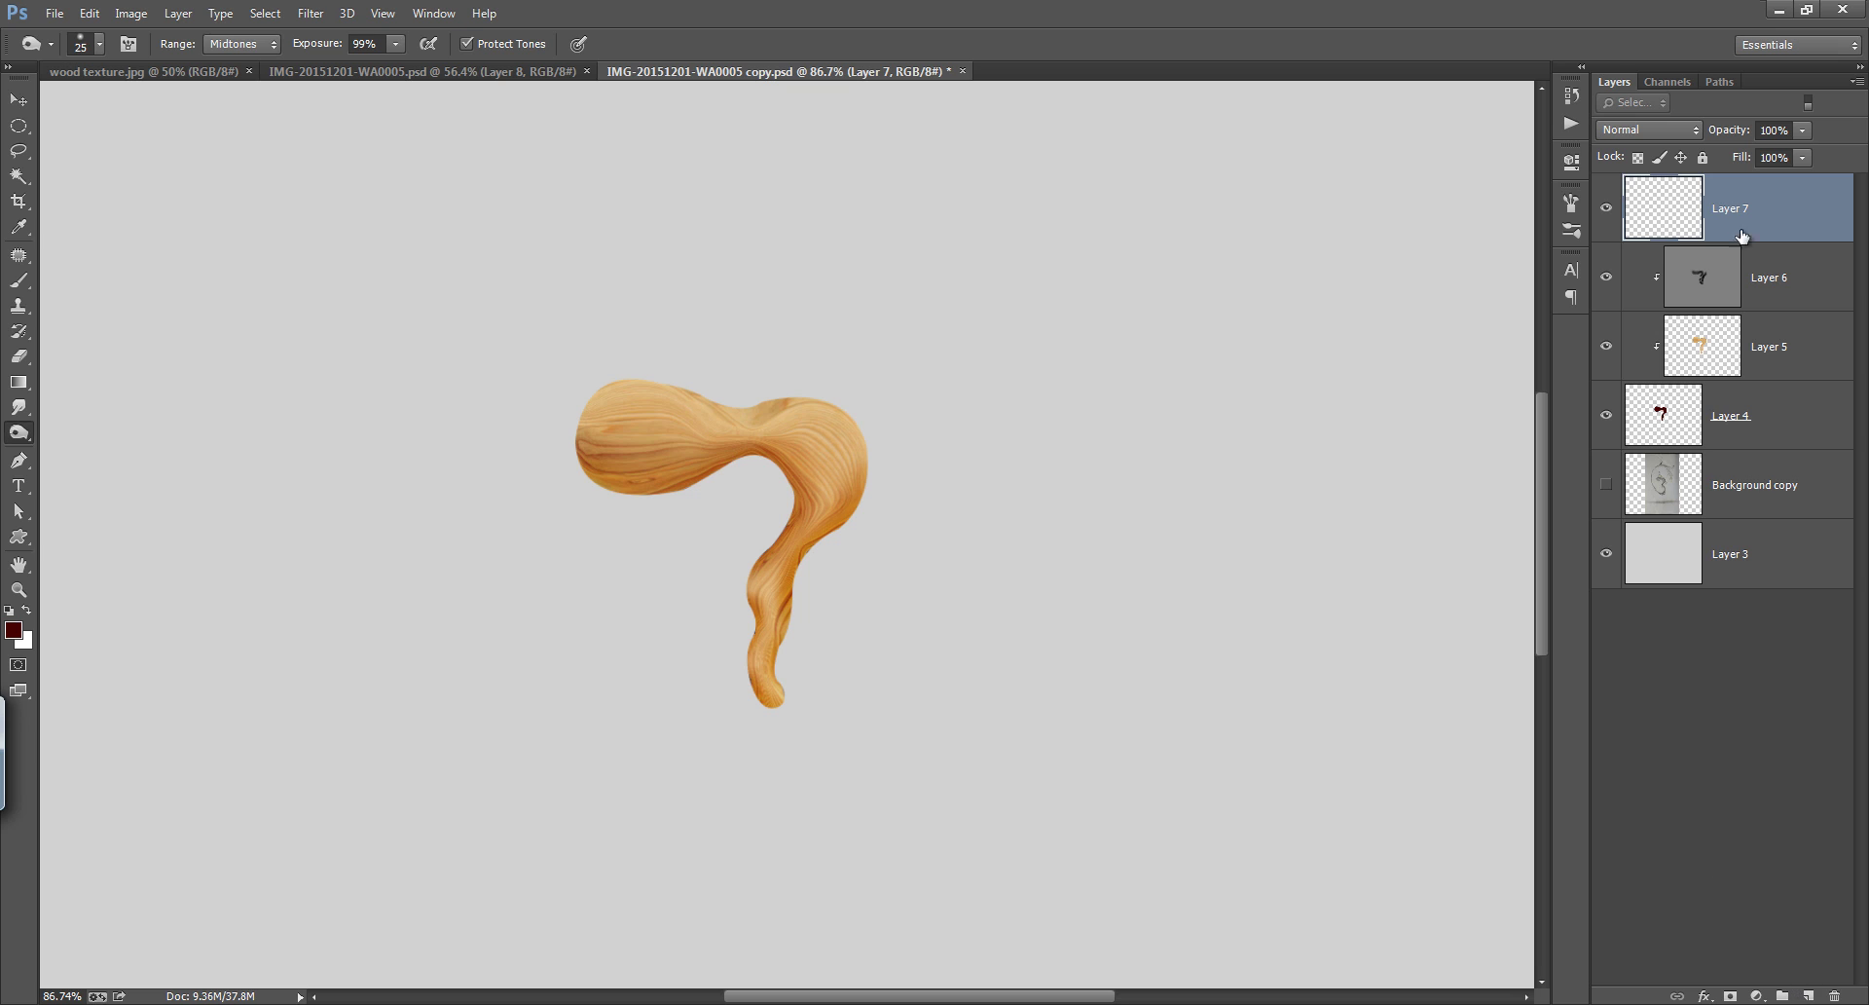
{"action": "left_click", "coordinate": [88, 14]}
{"action": "left_click", "coordinate": [112, 368]}
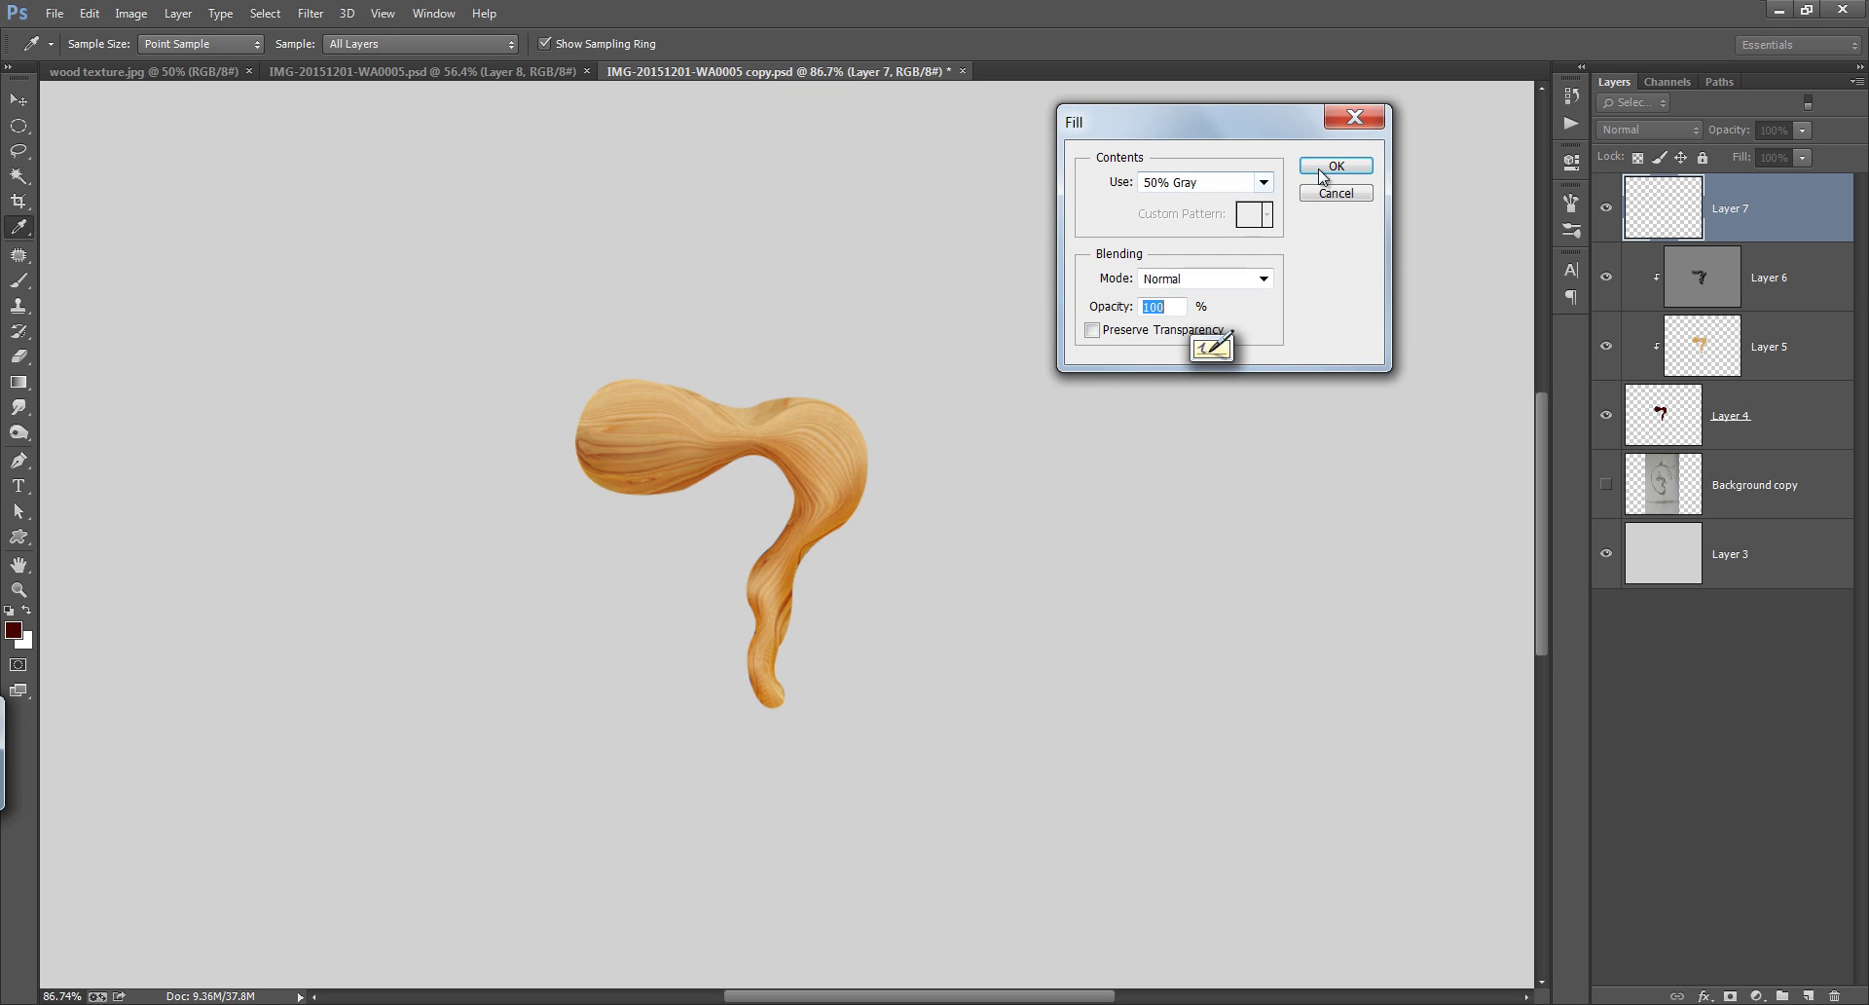
{"action": "key", "text": "Return"}
{"action": "right_click", "coordinate": [1726, 211]}
{"action": "left_click", "coordinate": [1719, 285]}
{"action": "left_click", "coordinate": [1649, 130]}
{"action": "left_click", "coordinate": [1627, 447]}
Dodge highlights on Layer 7 along the top of the head and the outer bend, with midtones range and 57% exposure
{"action": "right_click", "coordinate": [15, 440]}
{"action": "left_click", "coordinate": [117, 429]}
{"action": "left_click_drag", "start_coordinate": [613, 371], "coordinate": [613, 397]}
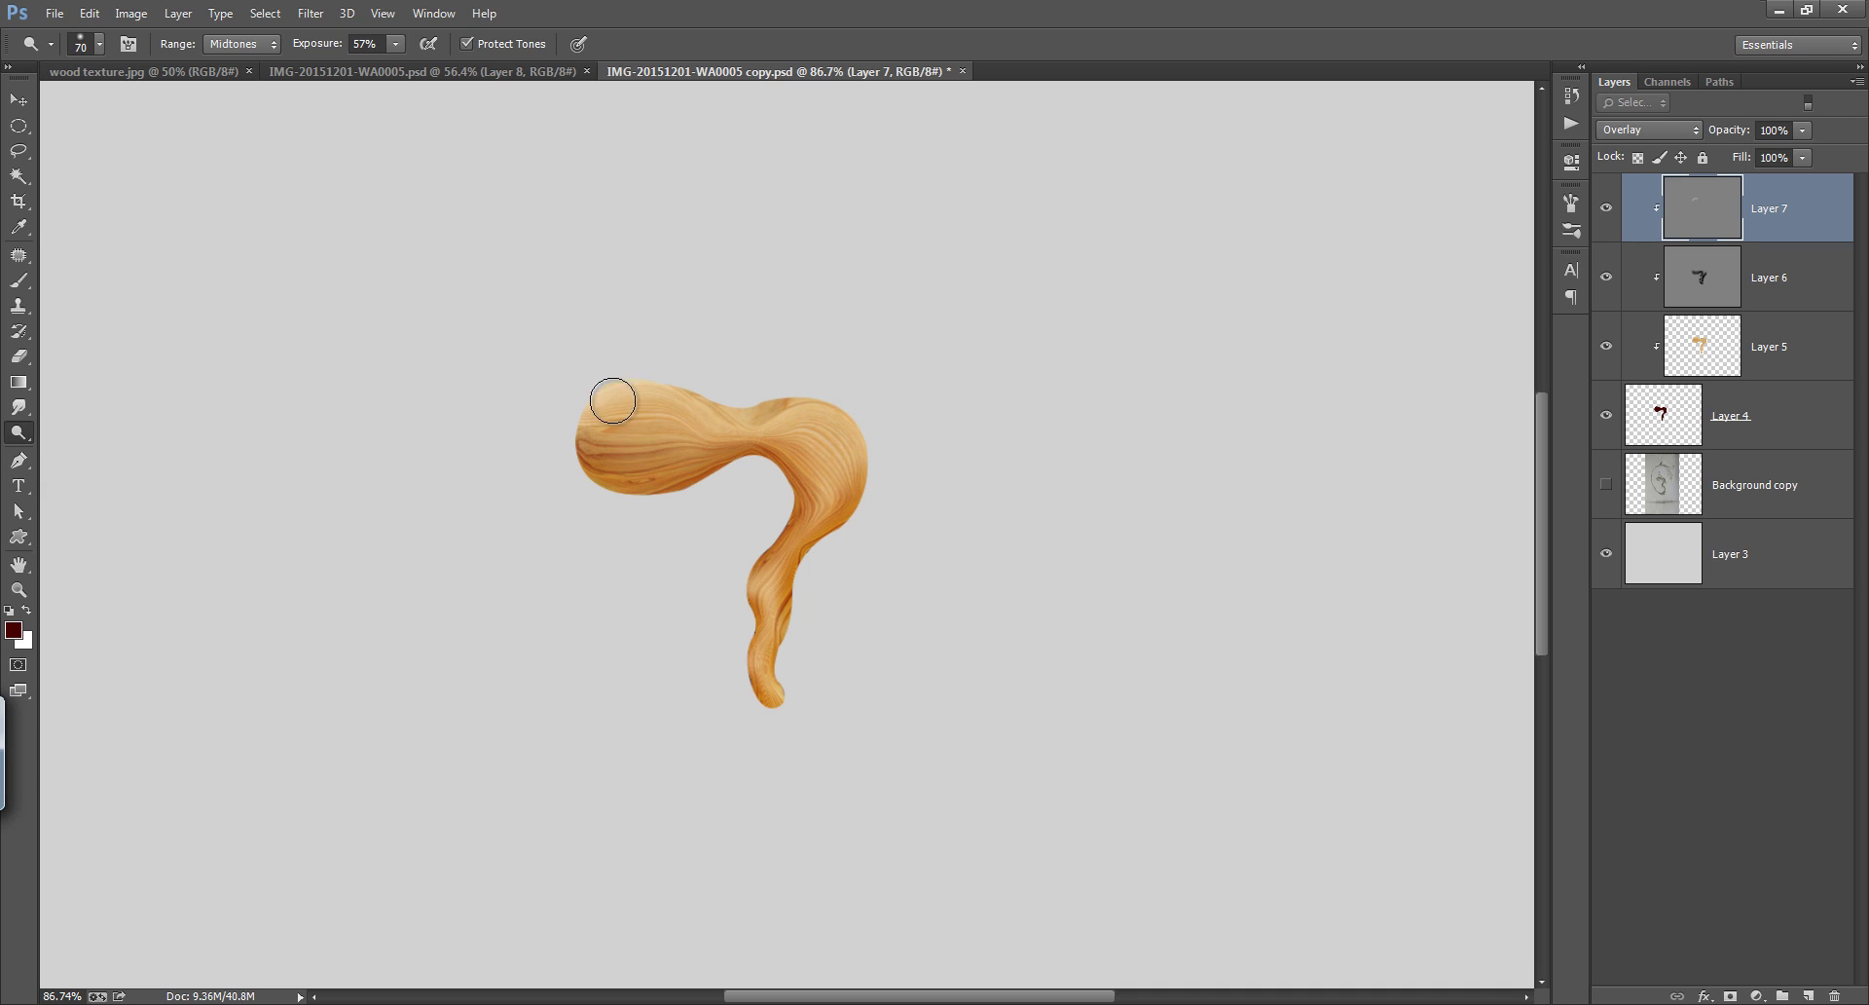
{"action": "mouse_move", "coordinate": [762, 395]}
{"action": "left_mouse_down"}
{"action": "mouse_move", "coordinate": [835, 397]}
{"action": "mouse_move", "coordinate": [778, 395]}
{"action": "mouse_move", "coordinate": [885, 443]}
{"action": "mouse_move", "coordinate": [837, 421]}
{"action": "mouse_move", "coordinate": [867, 488]}
{"action": "left_mouse_up"}
{"action": "key", "text": "bracketright"}
{"action": "key", "text": "bracketright"}
{"action": "key", "text": "bracketleft"}
{"action": "key", "text": "bracketleft"}
{"action": "key", "text": "bracketleft"}
{"action": "key", "text": "bracketleft"}
{"action": "key", "text": "bracketleft"}
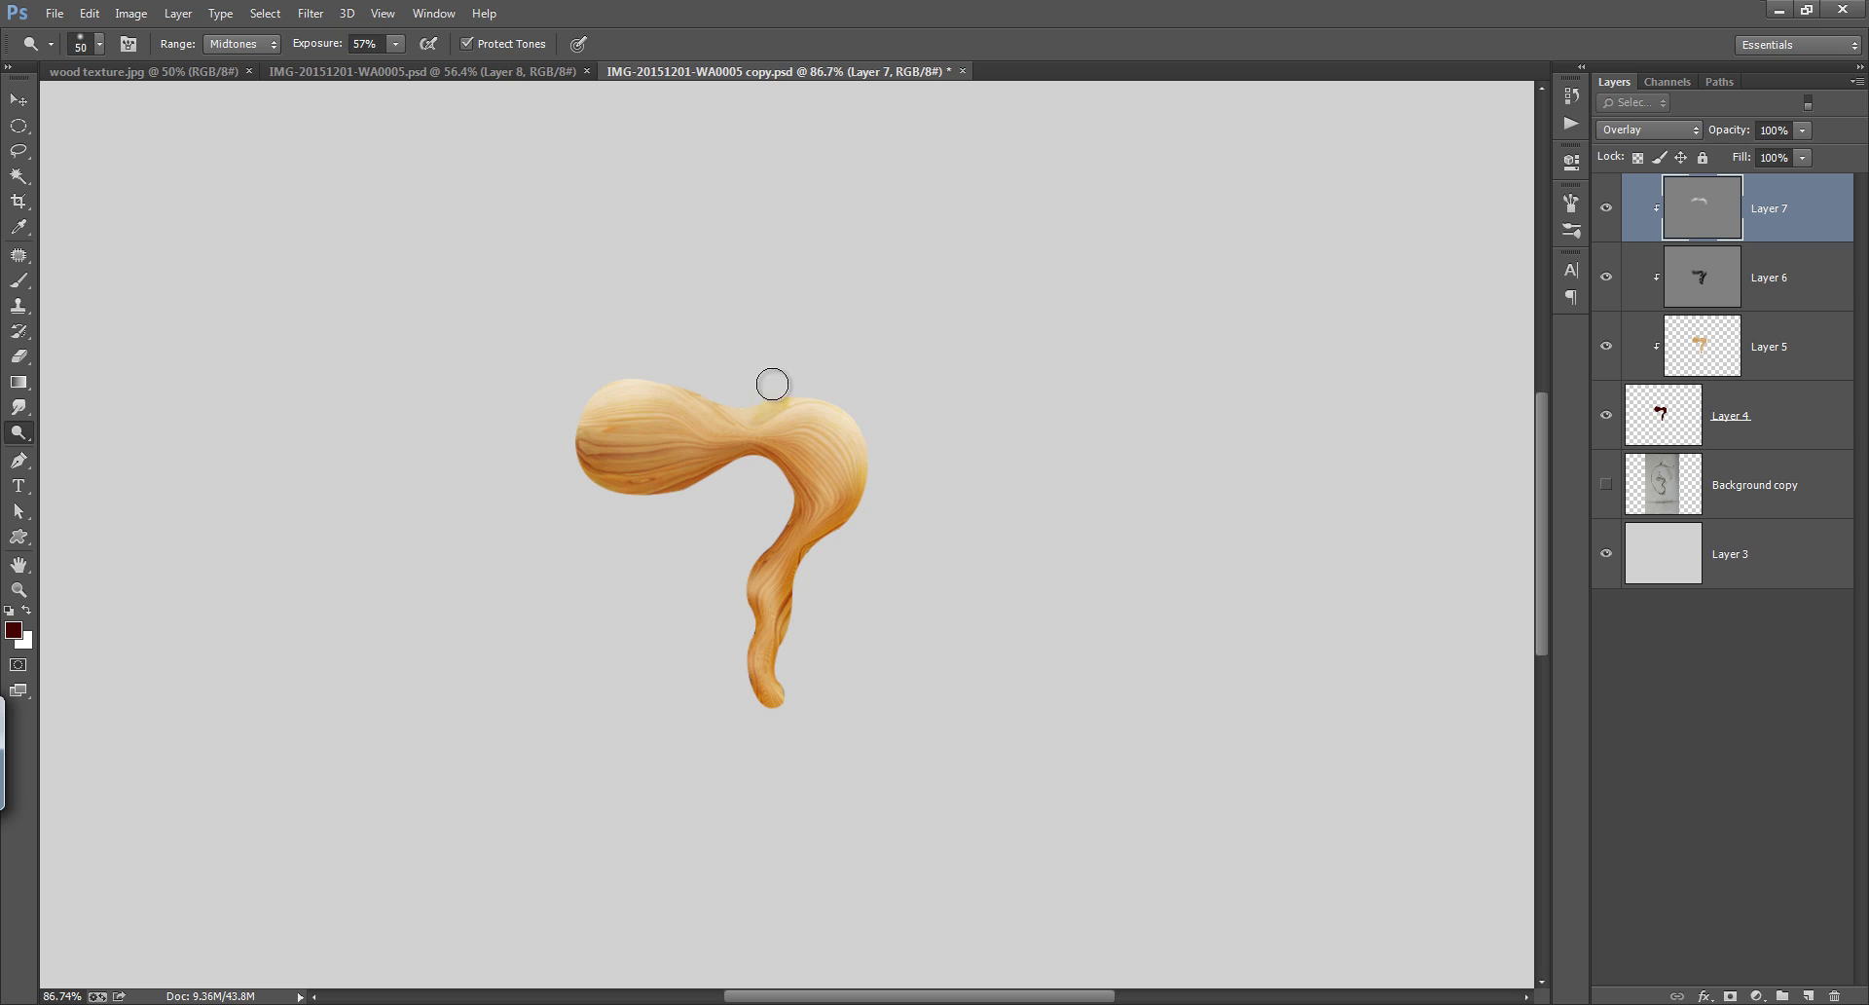
Set the dodge exposure to 35% and brighten the neck, the outer bend and the middle of the stem with a smaller brush
{"action": "key", "text": "bracketleft"}
{"action": "key", "text": "3"}
{"action": "key", "text": "5"}
{"action": "mouse_move", "coordinate": [661, 404]}
{"action": "left_mouse_down"}
{"action": "mouse_move", "coordinate": [763, 418]}
{"action": "mouse_move", "coordinate": [869, 477]}
{"action": "left_mouse_up"}
{"action": "key", "text": "bracketright"}
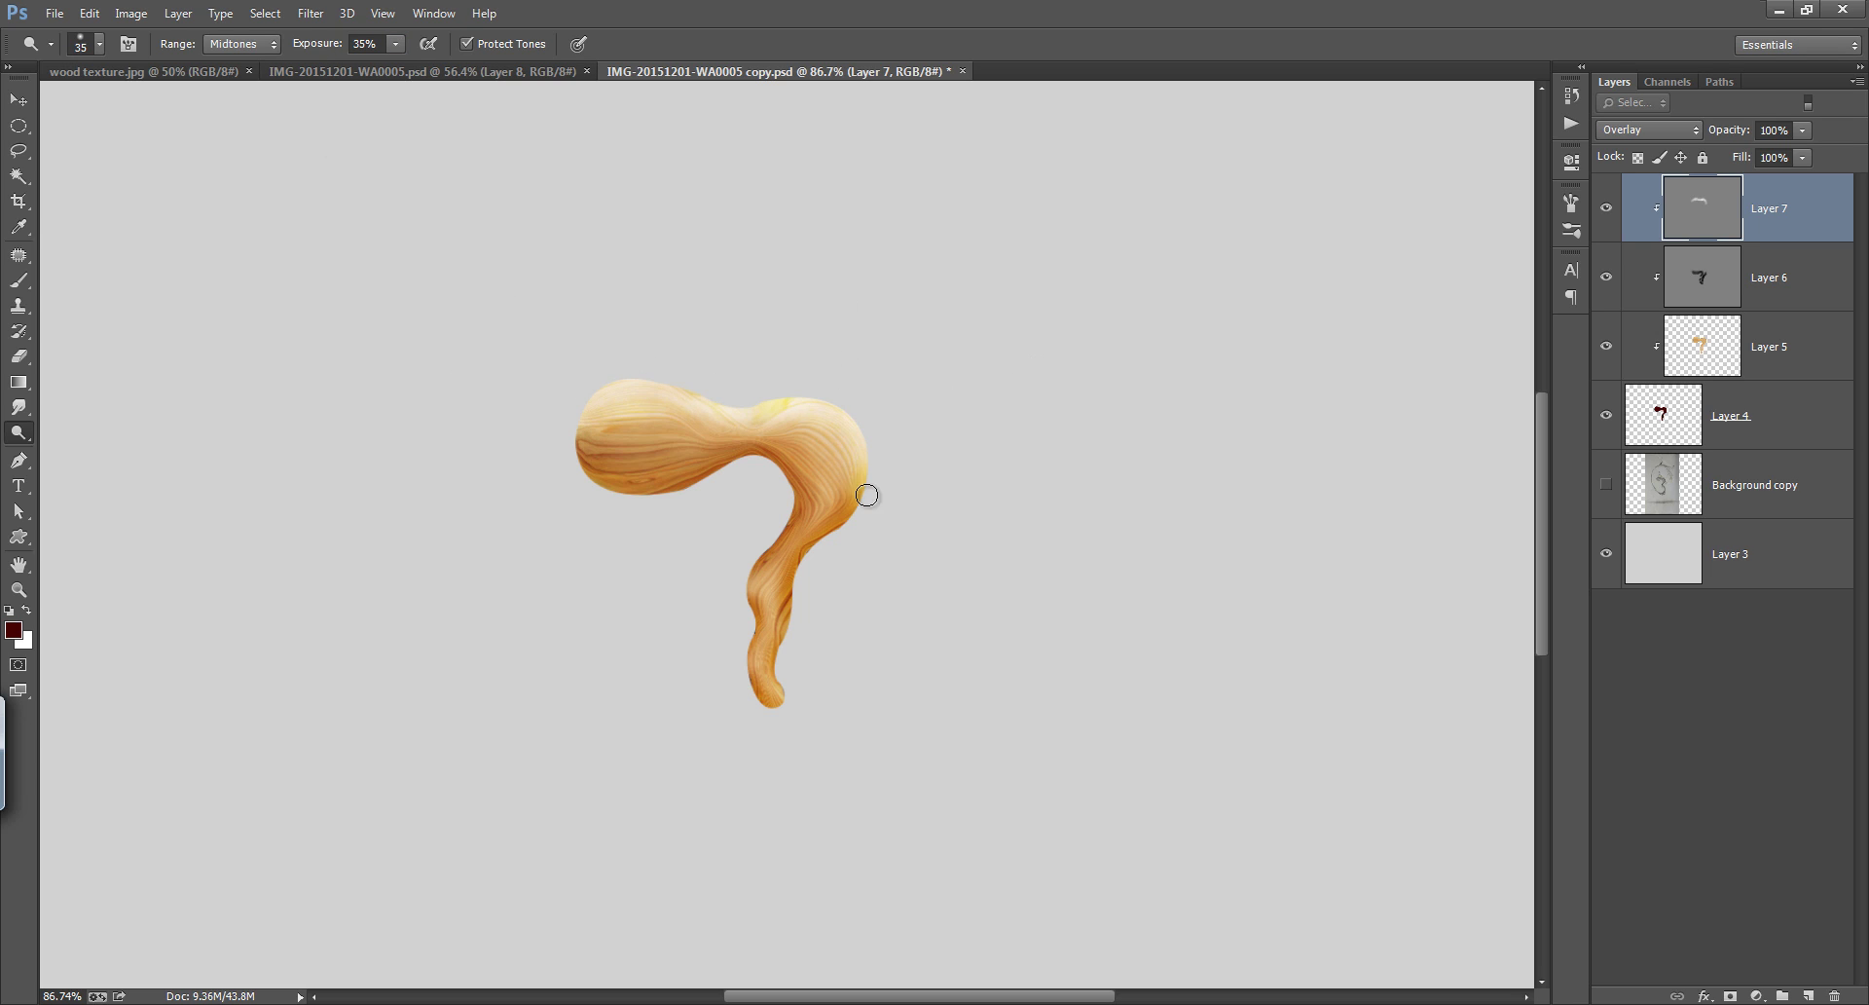
{"action": "mouse_move", "coordinate": [678, 420]}
{"action": "left_mouse_down"}
{"action": "mouse_move", "coordinate": [782, 401]}
{"action": "mouse_move", "coordinate": [849, 449]}
{"action": "mouse_move", "coordinate": [805, 561]}
{"action": "left_mouse_up"}
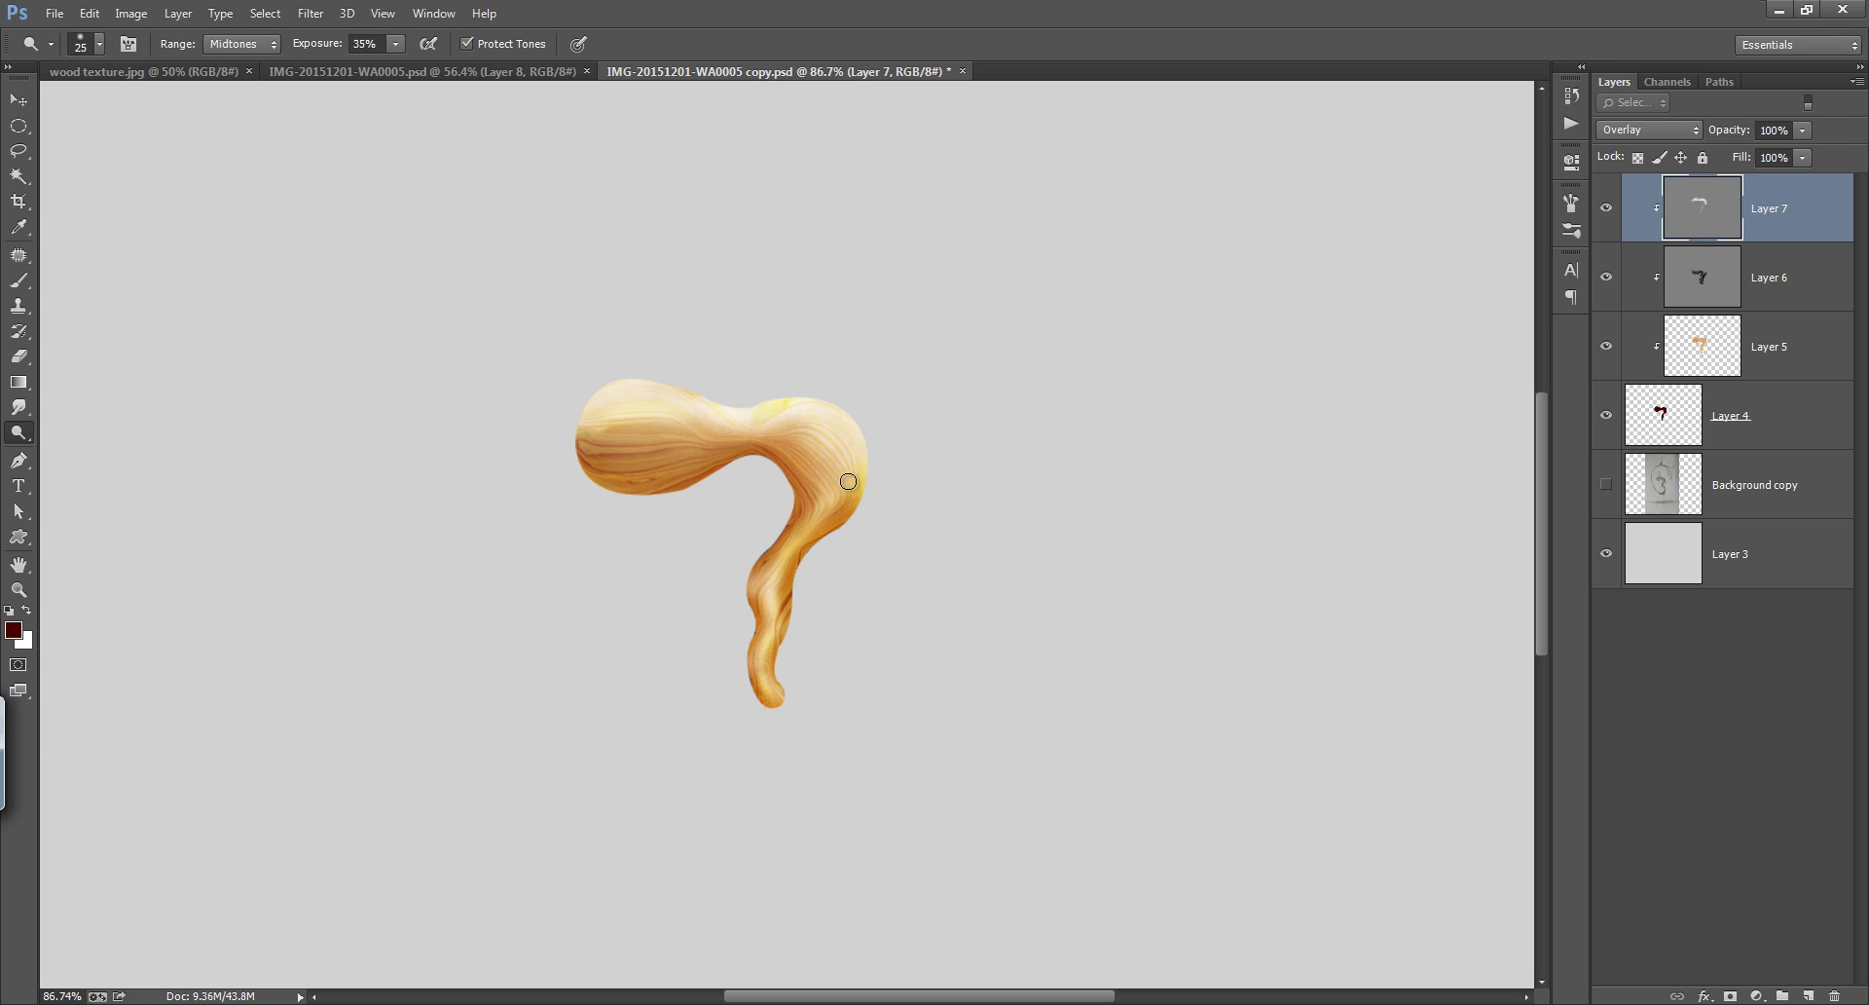
Compare the whole trunk with and without the dodged highlights of Layer 7
{"action": "key", "text": "ctrl+0"}
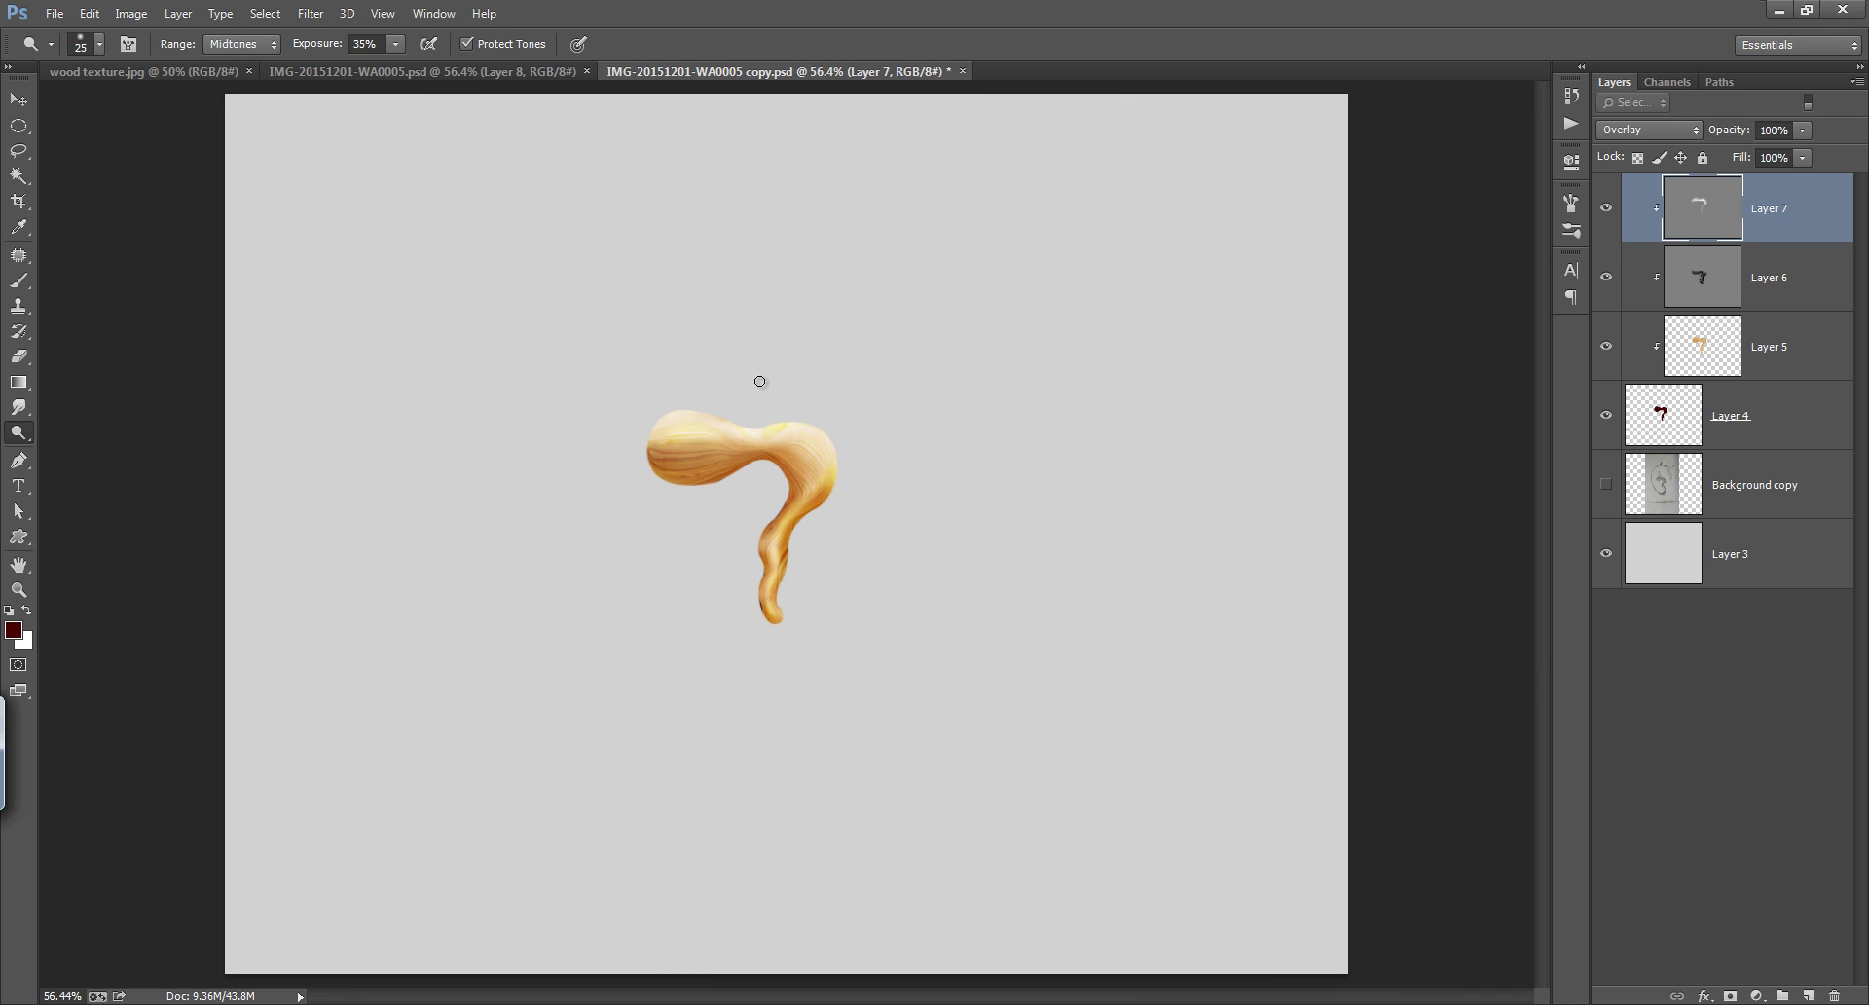
{"action": "left_click", "coordinate": [1609, 213]}
{"action": "mouse_move", "coordinate": [1739, 137]}
{"action": "left_mouse_down"}
{"action": "mouse_move", "coordinate": [1709, 141]}
{"action": "mouse_move", "coordinate": [1806, 156]}
{"action": "left_mouse_up"}
{"action": "left_click", "coordinate": [1652, 266]}
{"action": "left_click", "coordinate": [1761, 209]}
Make Layer 6 active and switch to the Burn tool with midtones range and 99% exposure
{"action": "left_click", "coordinate": [1707, 279]}
{"action": "left_click_drag", "start_coordinate": [719, 498], "coordinate": [749, 497]}
{"action": "right_click", "coordinate": [16, 436]}
{"action": "left_click", "coordinate": [102, 448]}
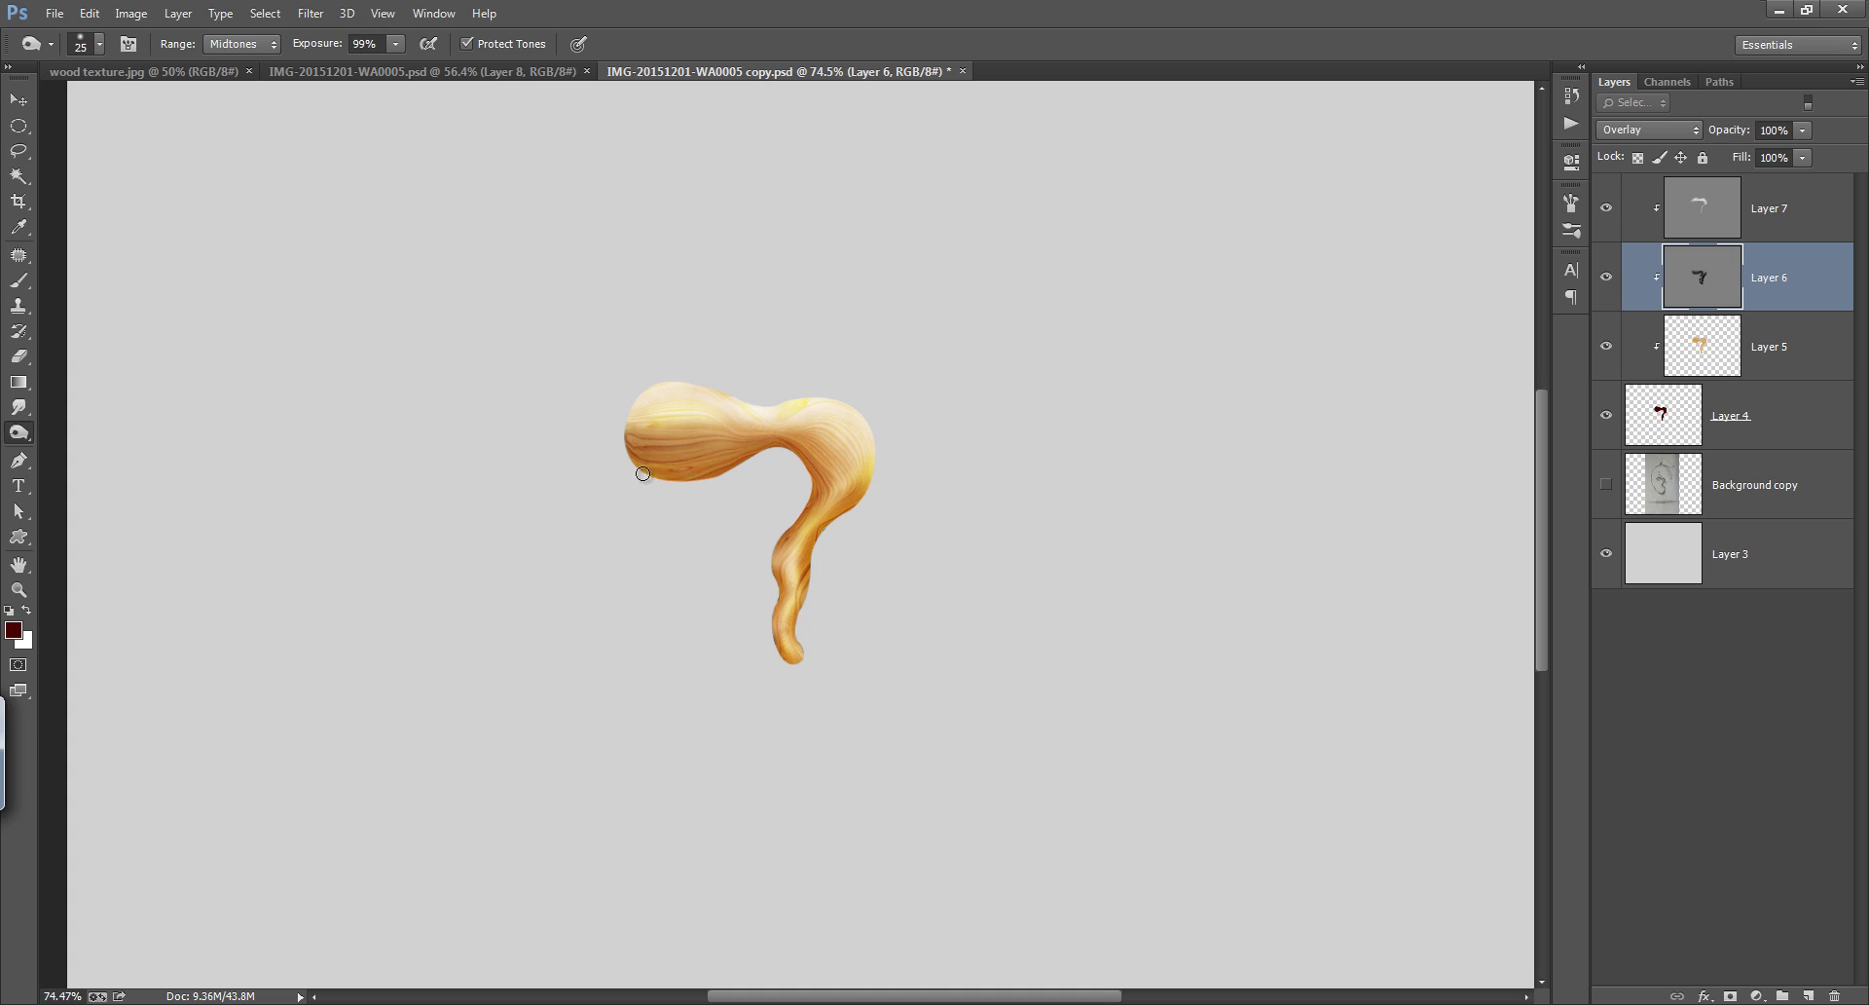
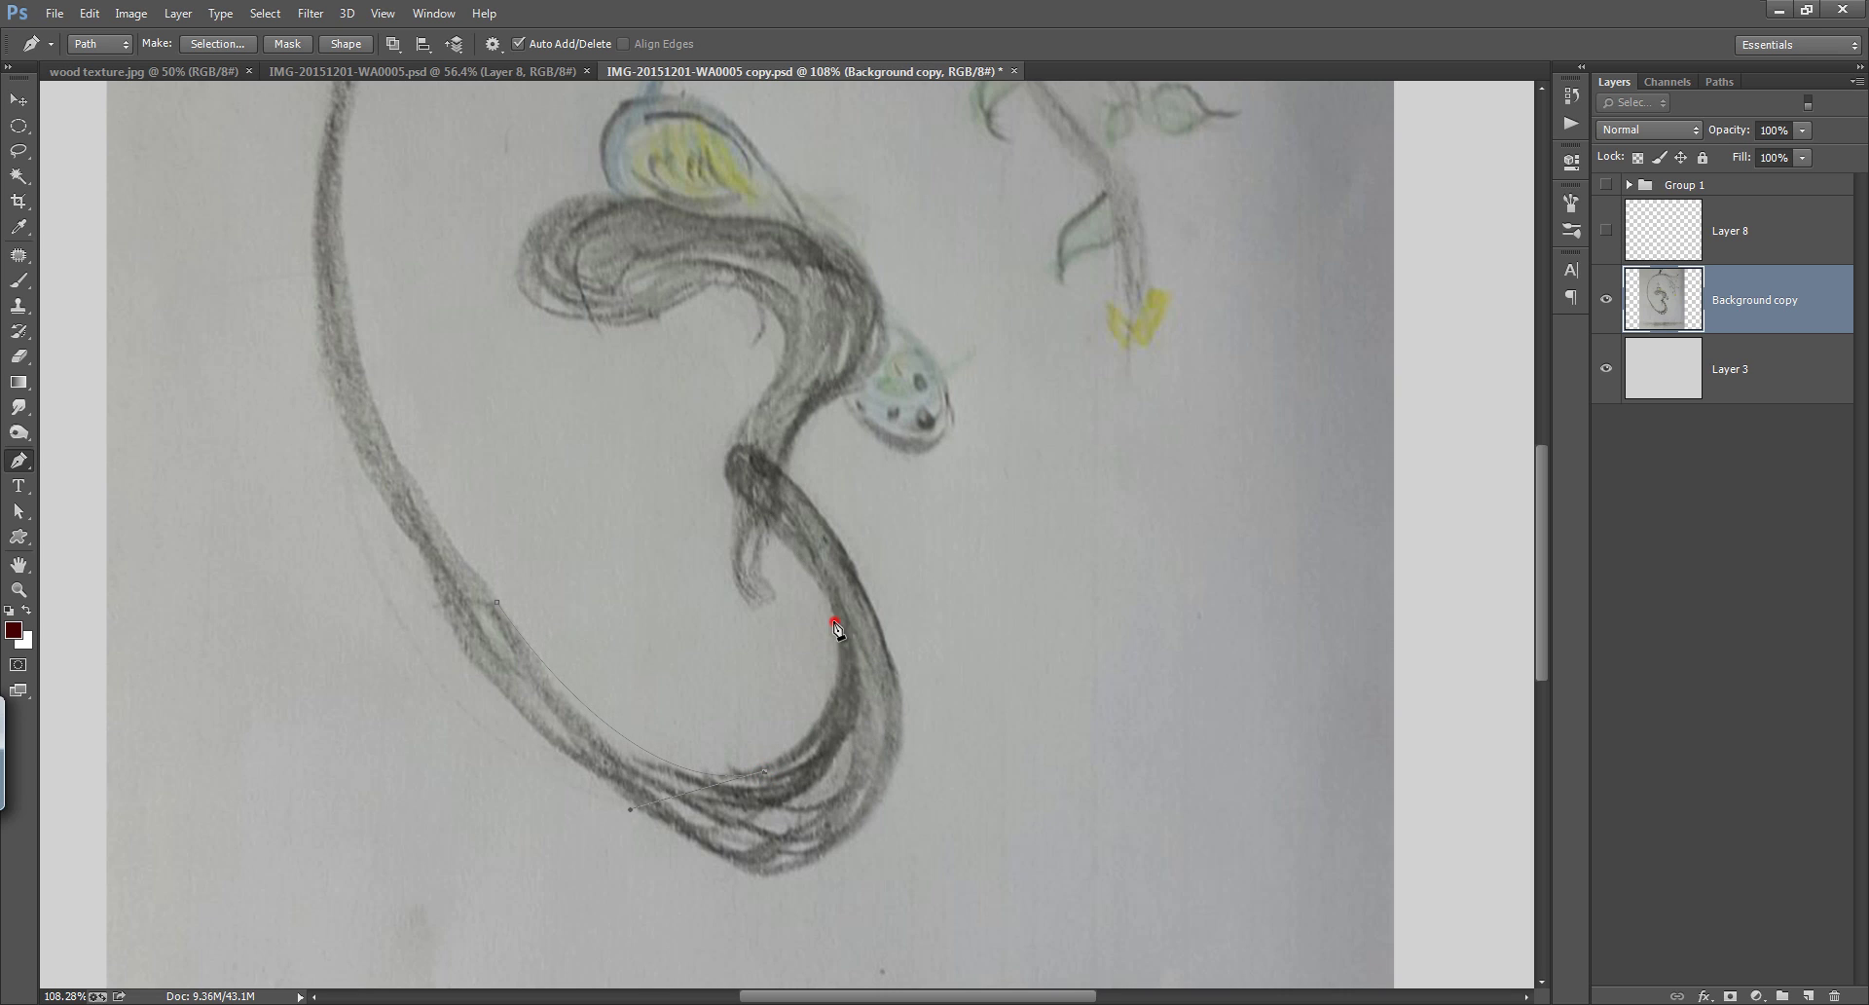
Trace the pen path along the outer right edge of the sketch's lower curl and around its base
{"action": "scroll", "coordinate": [772, 535], "scroll_direction": "up", "scroll_amount": 2}
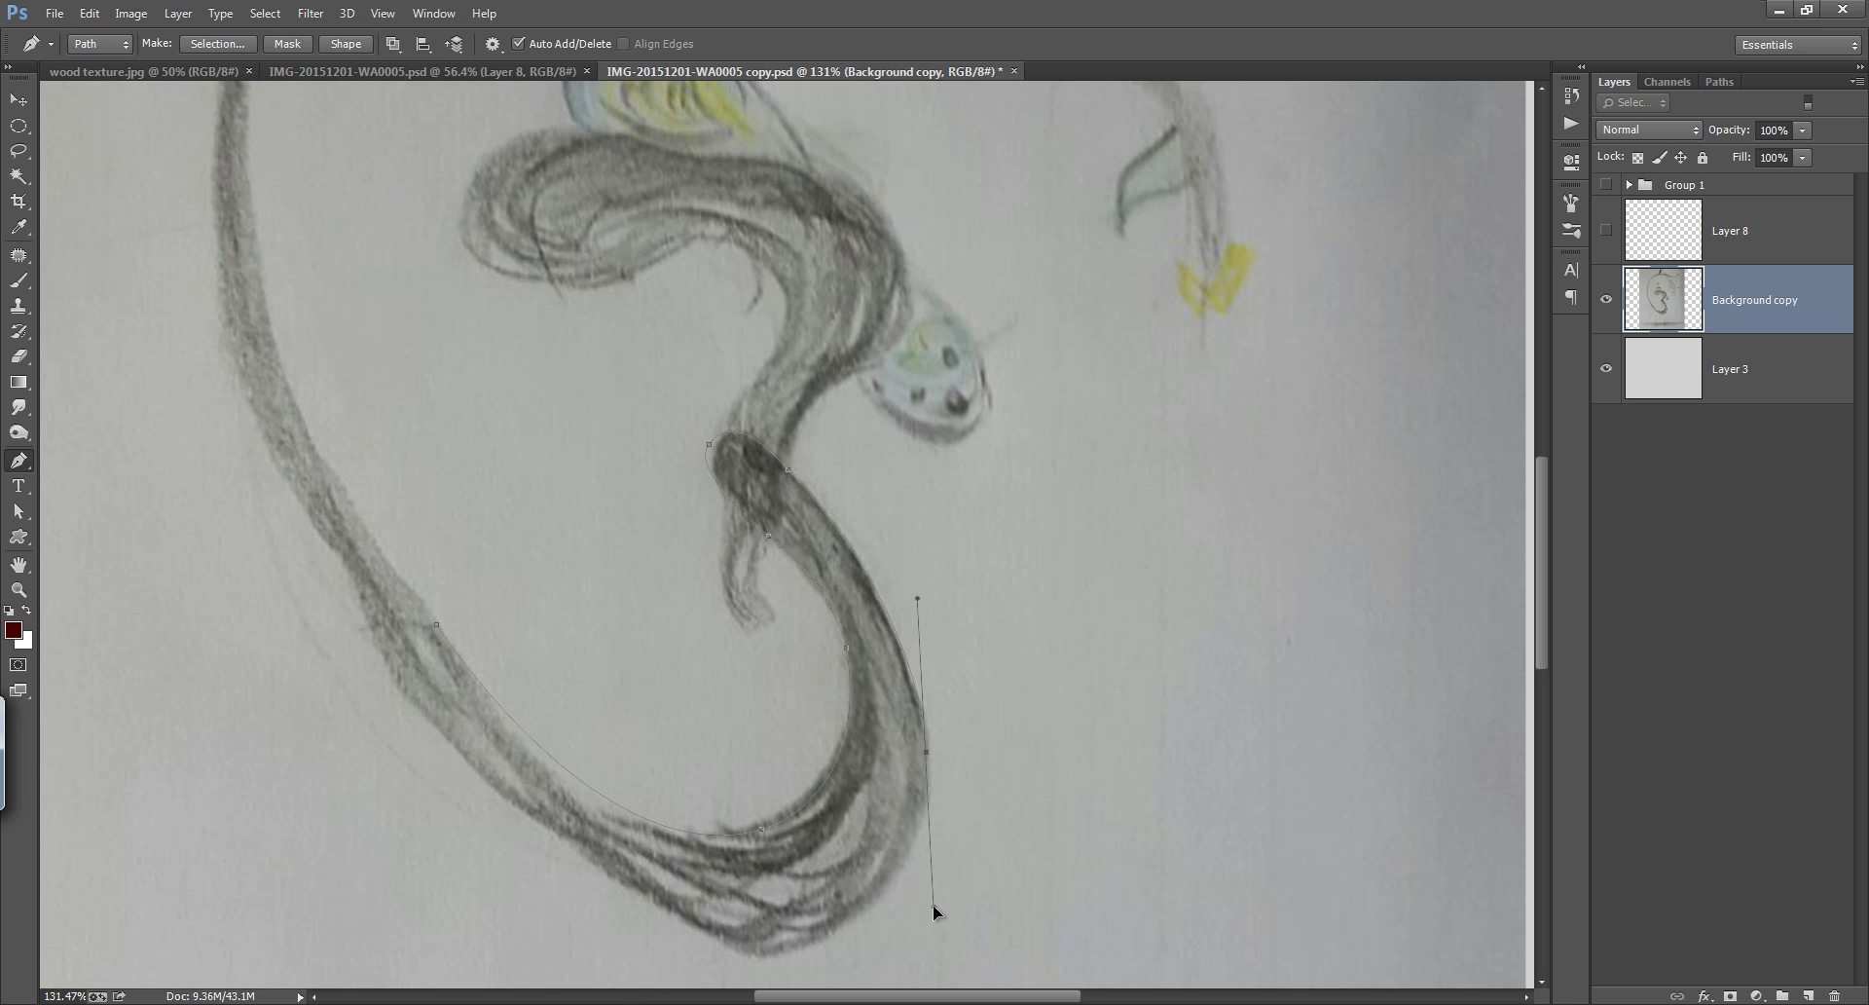
{"action": "left_click_drag", "start_coordinate": [932, 905], "coordinate": [977, 552]}
{"action": "left_click", "coordinate": [973, 551], "text": "alt"}
{"action": "left_click_drag", "start_coordinate": [745, 527], "coordinate": [854, 623]}
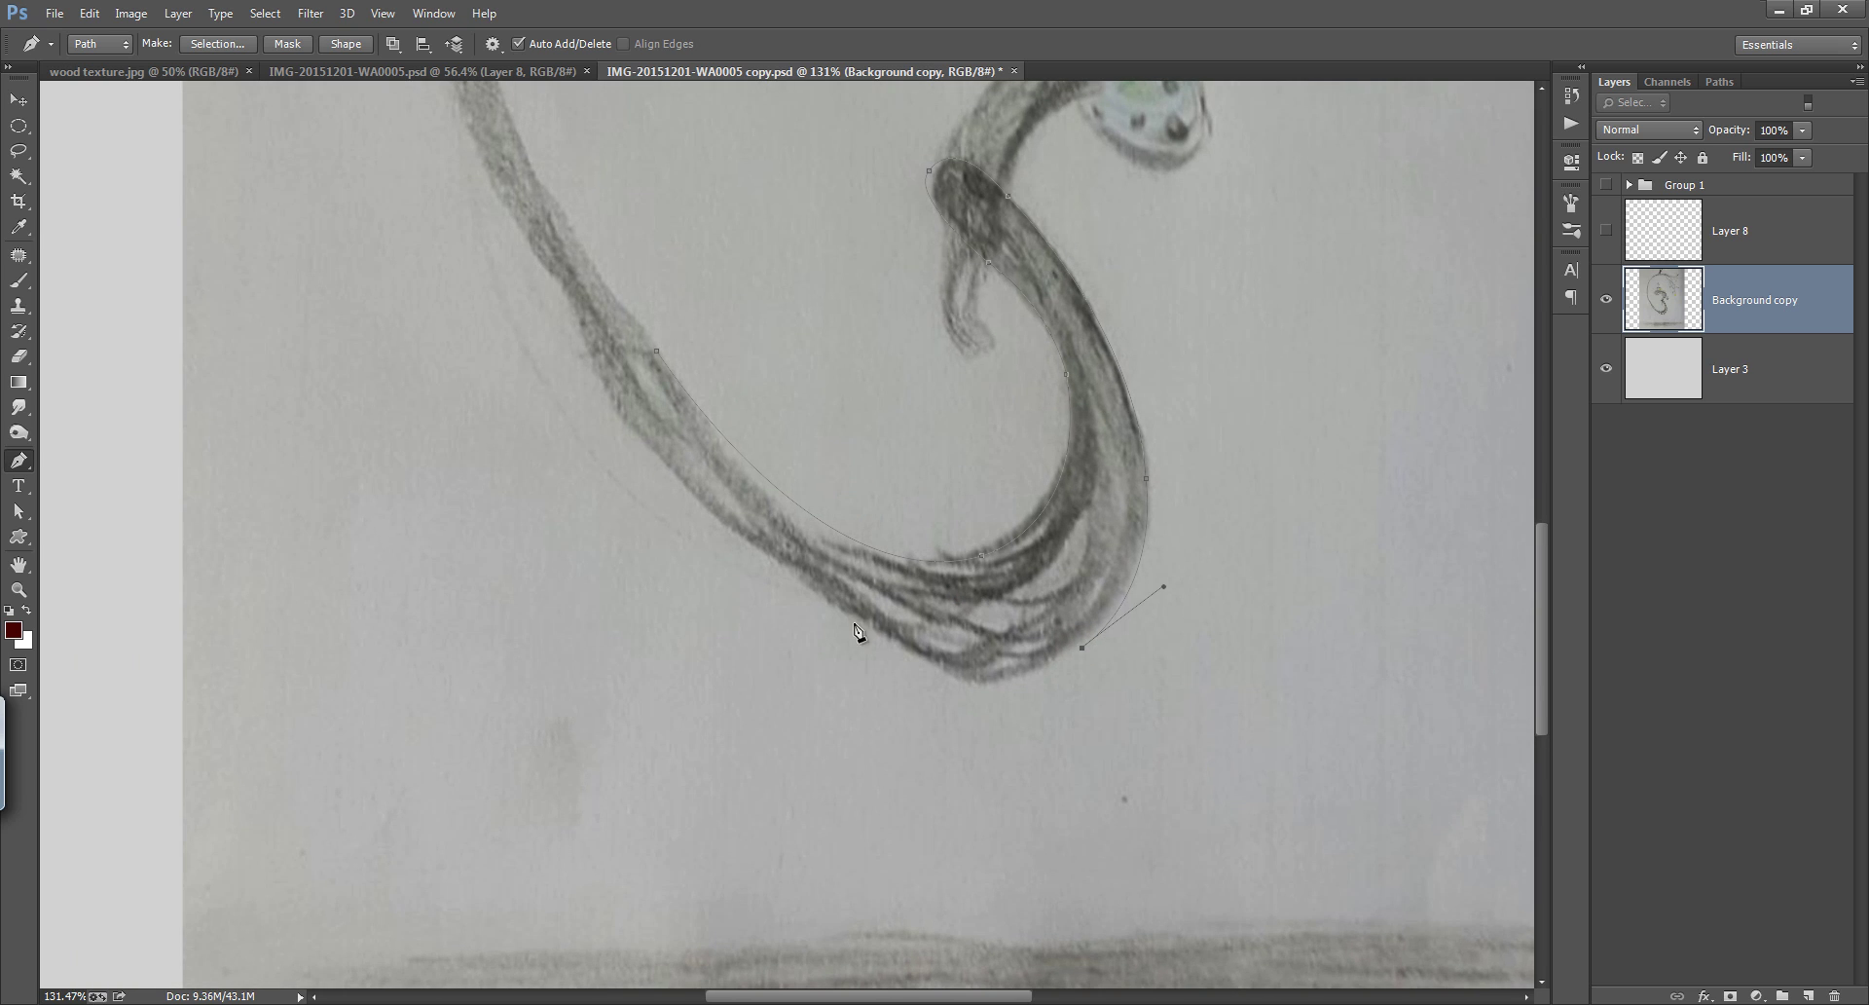
{"action": "left_click_drag", "start_coordinate": [740, 515], "coordinate": [822, 611]}
{"action": "left_click", "coordinate": [841, 616], "text": "alt"}
{"action": "left_click_drag", "start_coordinate": [659, 467], "coordinate": [640, 442]}
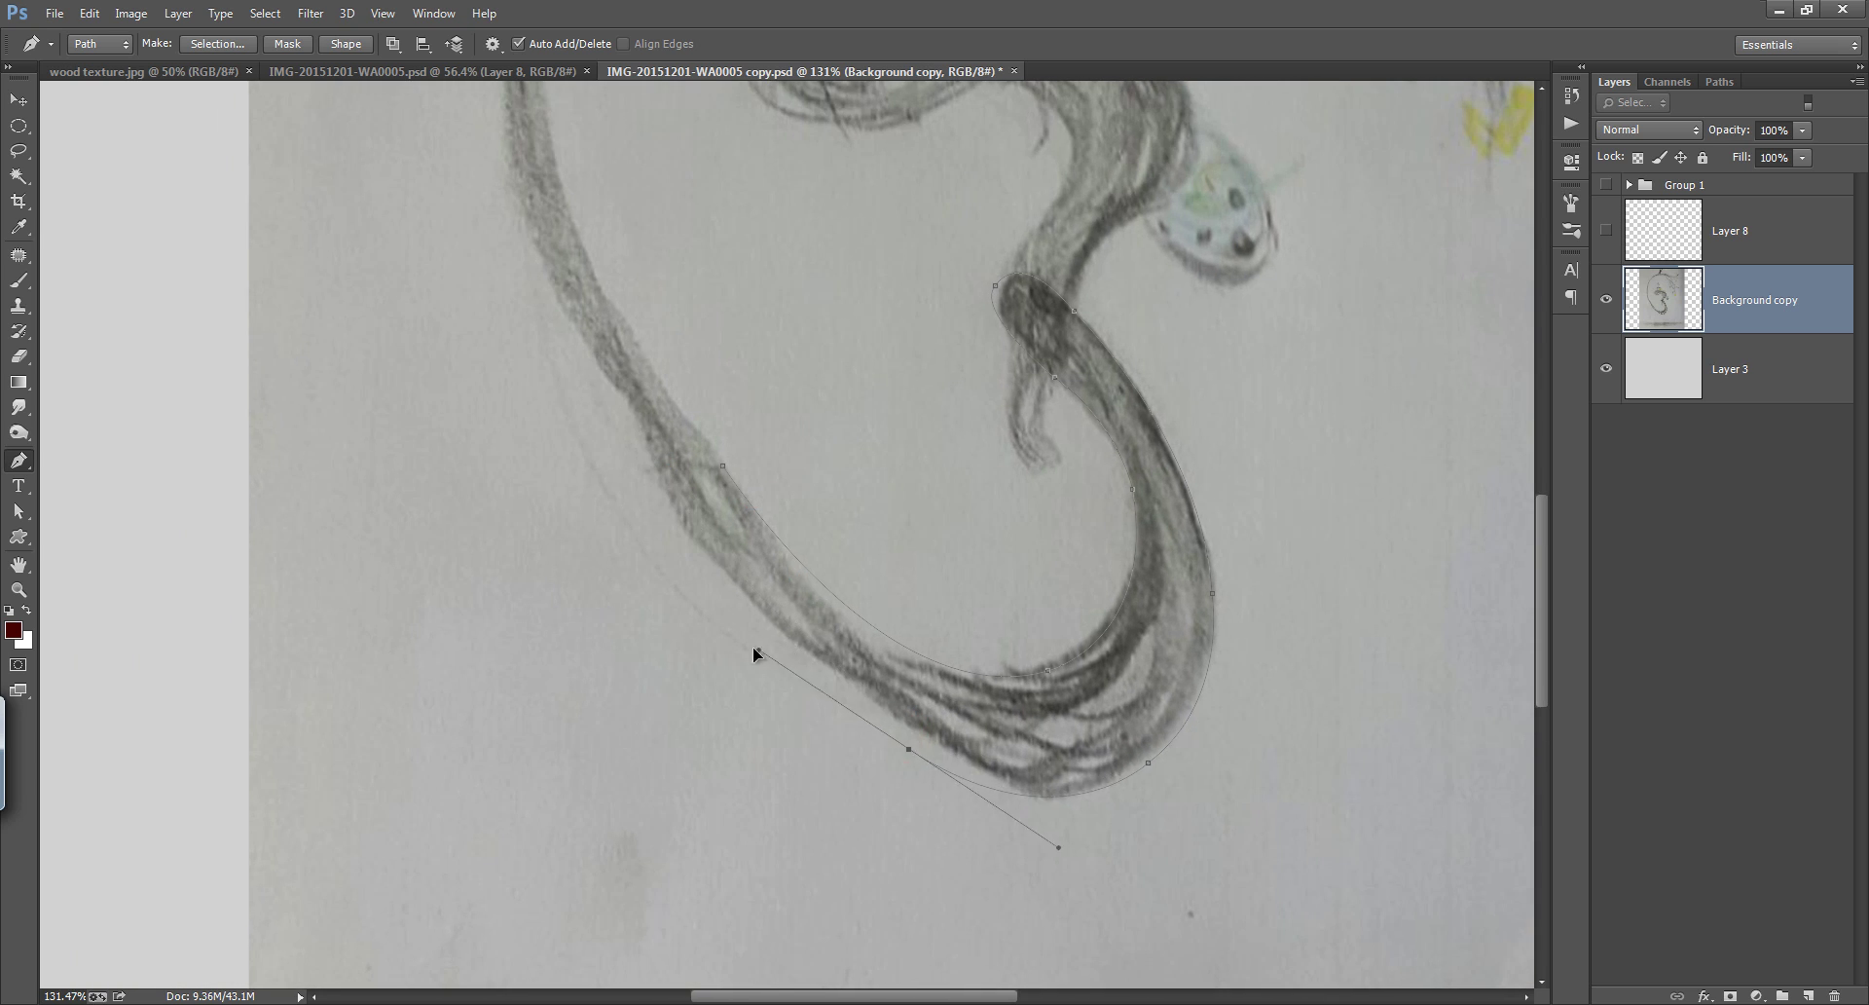
Undo the last anchor at the curl's base, replace it and continue the path up the trunk's lower left outer edge
{"action": "key", "text": "ctrl+alt+z"}
{"action": "key", "text": "ctrl+alt+z"}
{"action": "left_click", "coordinate": [912, 739]}
{"action": "left_click", "coordinate": [676, 503], "text": "alt"}
{"action": "left_click_drag", "start_coordinate": [676, 502], "coordinate": [764, 639]}
{"action": "left_click_drag", "start_coordinate": [656, 279], "coordinate": [682, 499]}
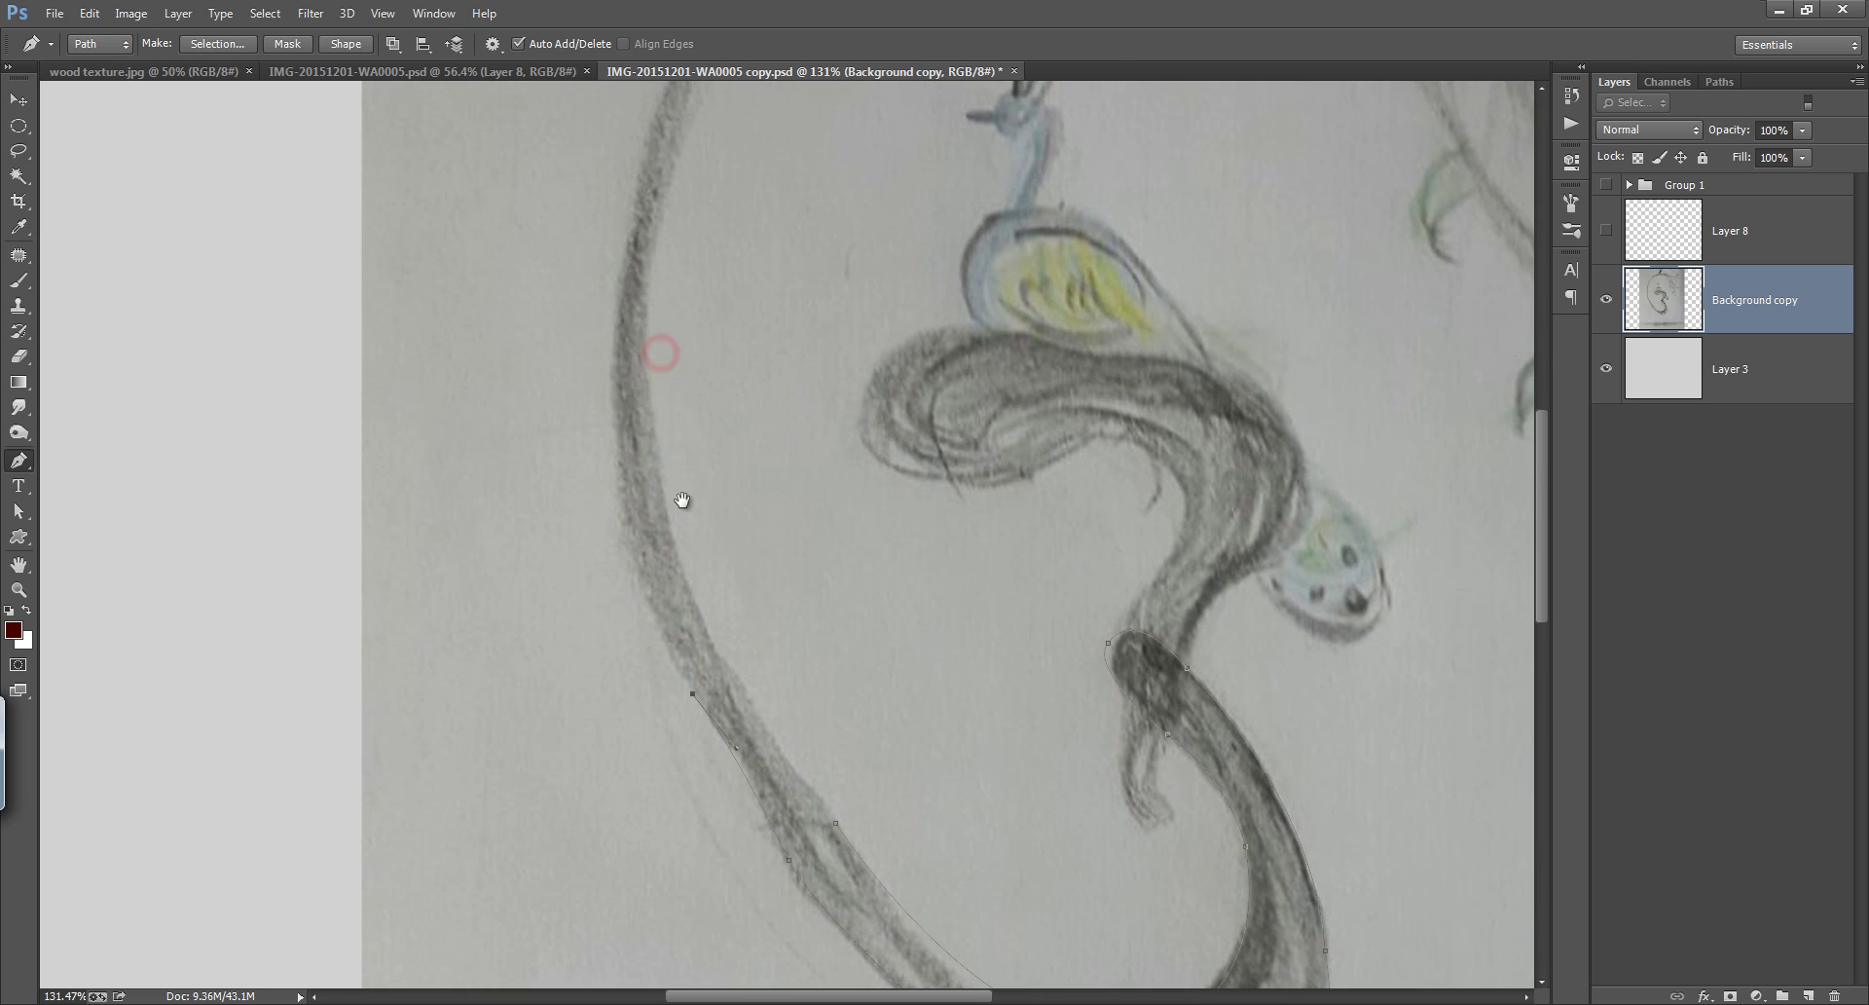
Extend the path up the outer left side of the large curved trunk to the start of the upper arch
{"action": "double_click", "coordinate": [654, 283], "text": "ctrl"}
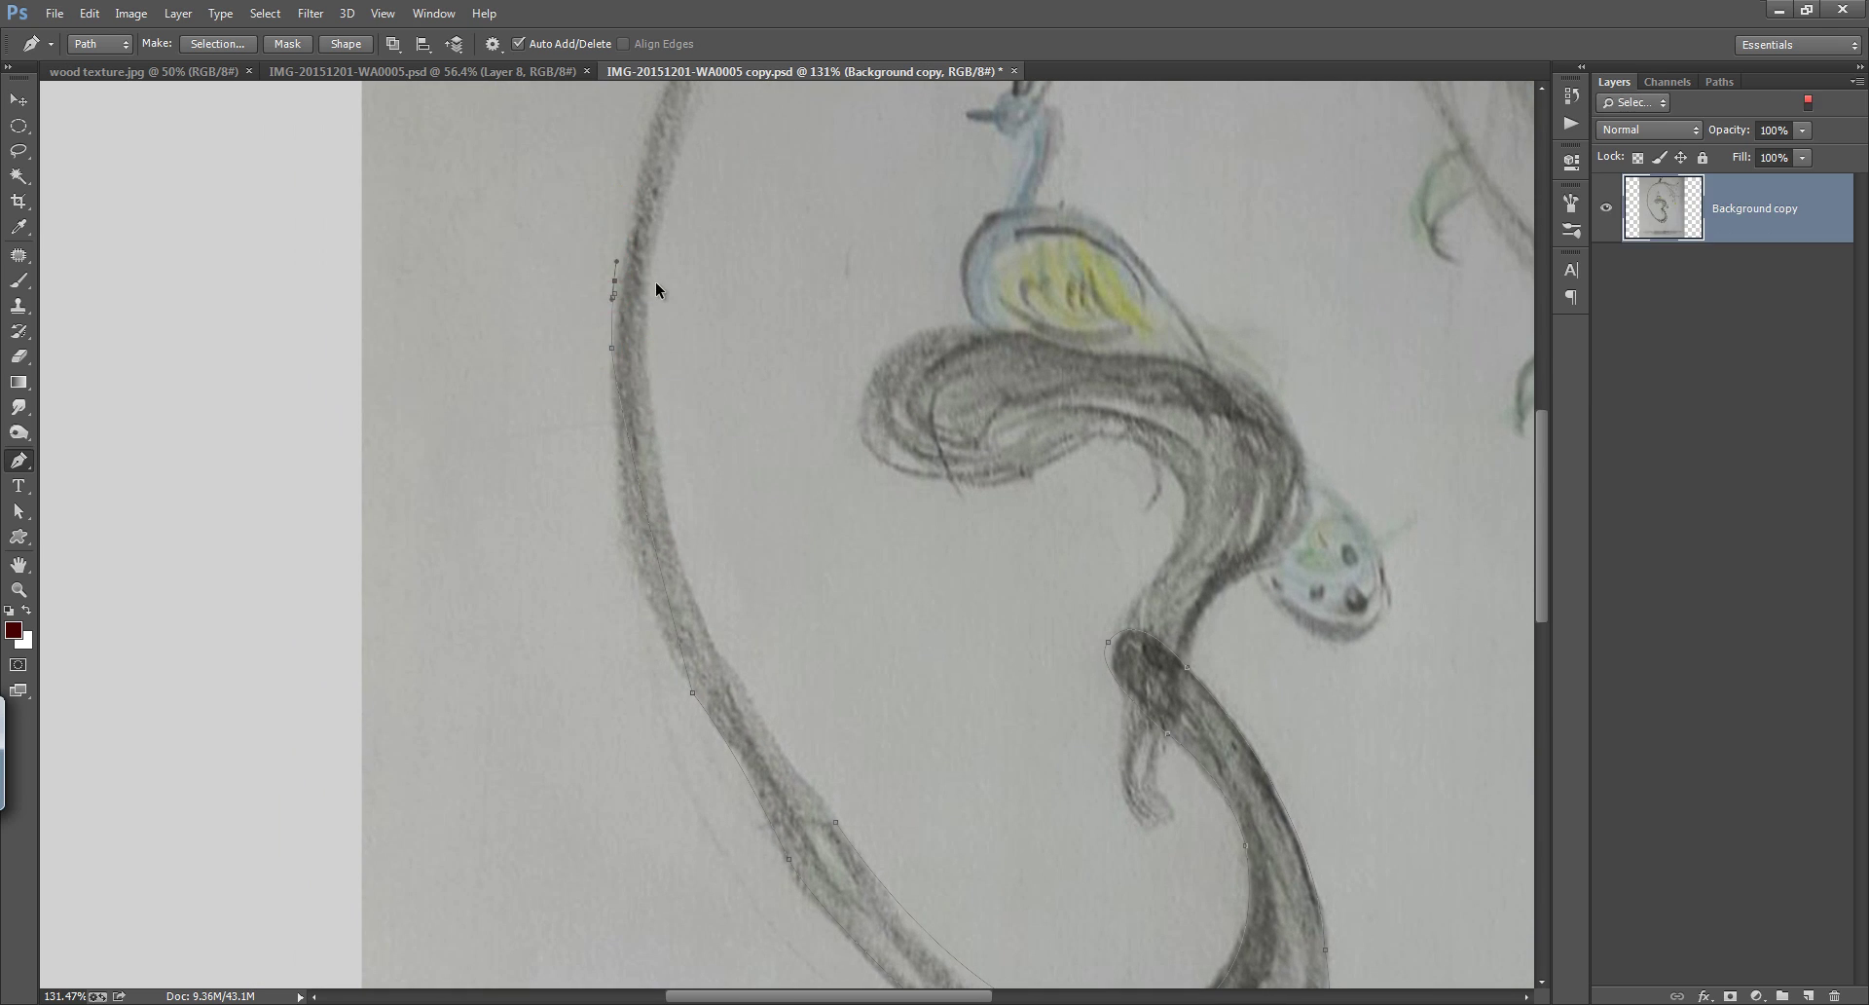
{"action": "left_click_drag", "start_coordinate": [639, 321], "coordinate": [637, 267]}
{"action": "left_click", "coordinate": [624, 241]}
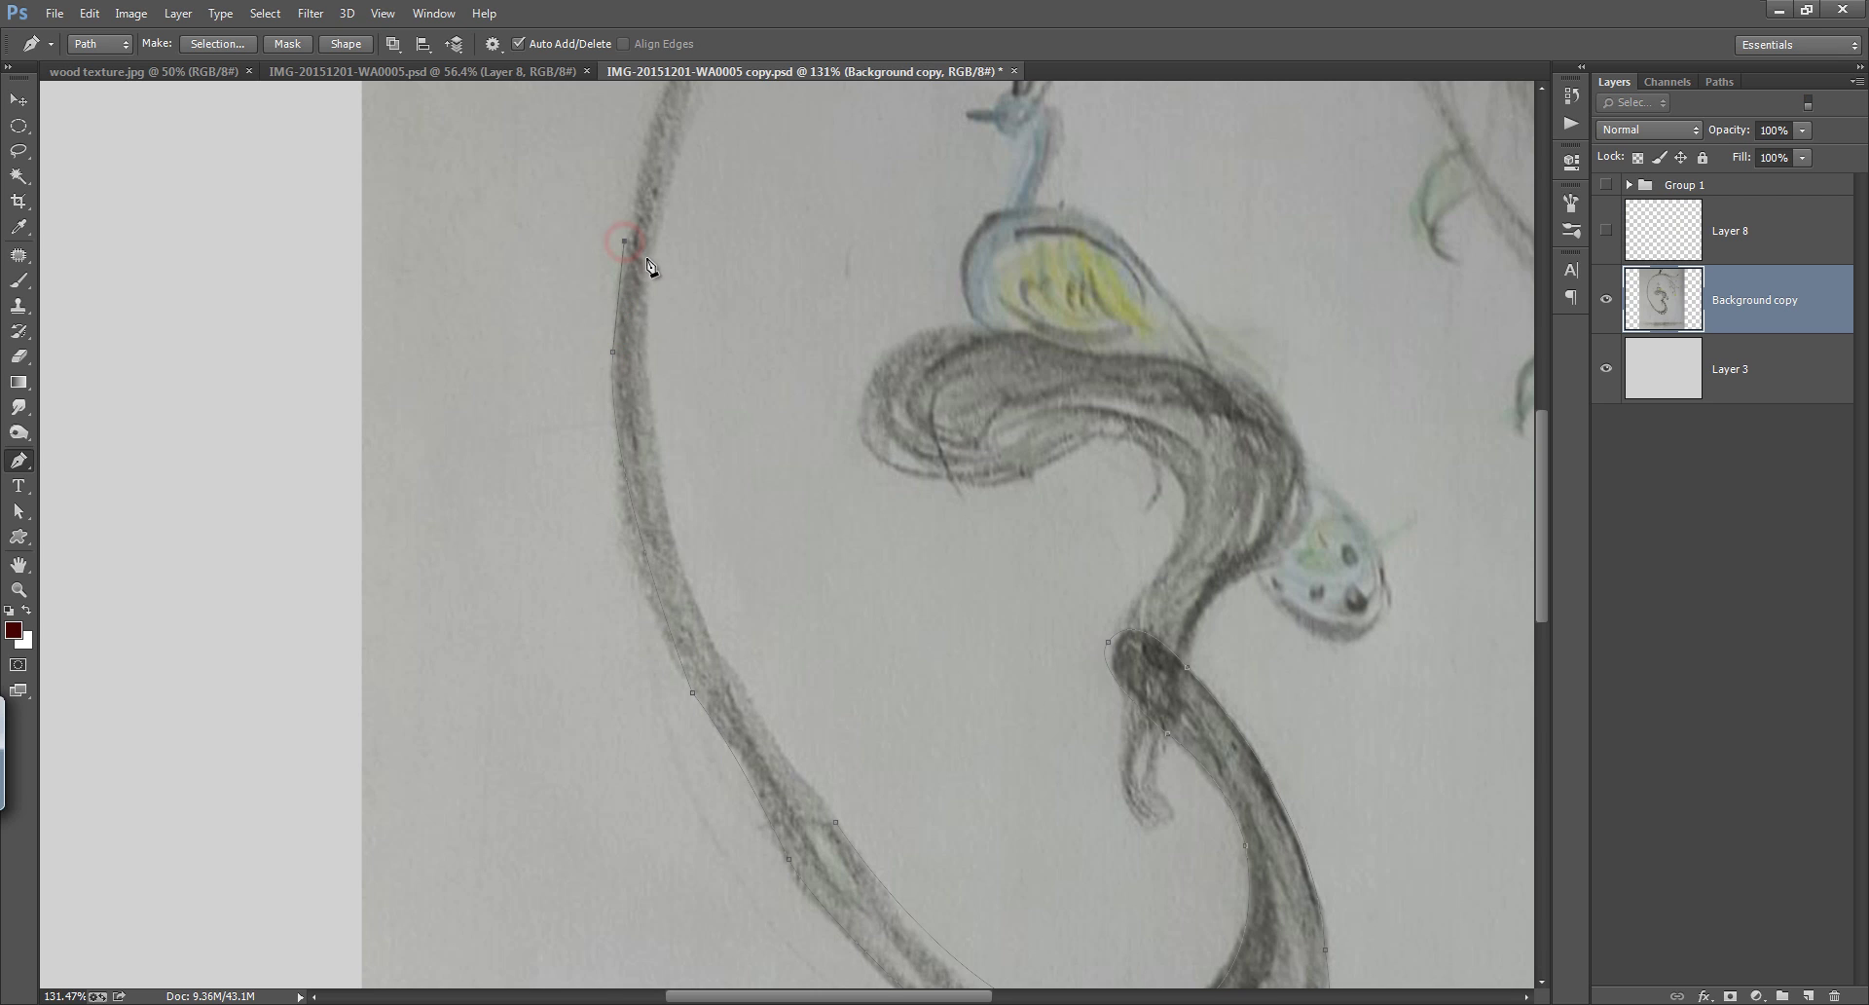
{"action": "left_click_drag", "start_coordinate": [611, 345], "coordinate": [546, 590]}
{"action": "left_click", "coordinate": [615, 438], "text": "alt"}
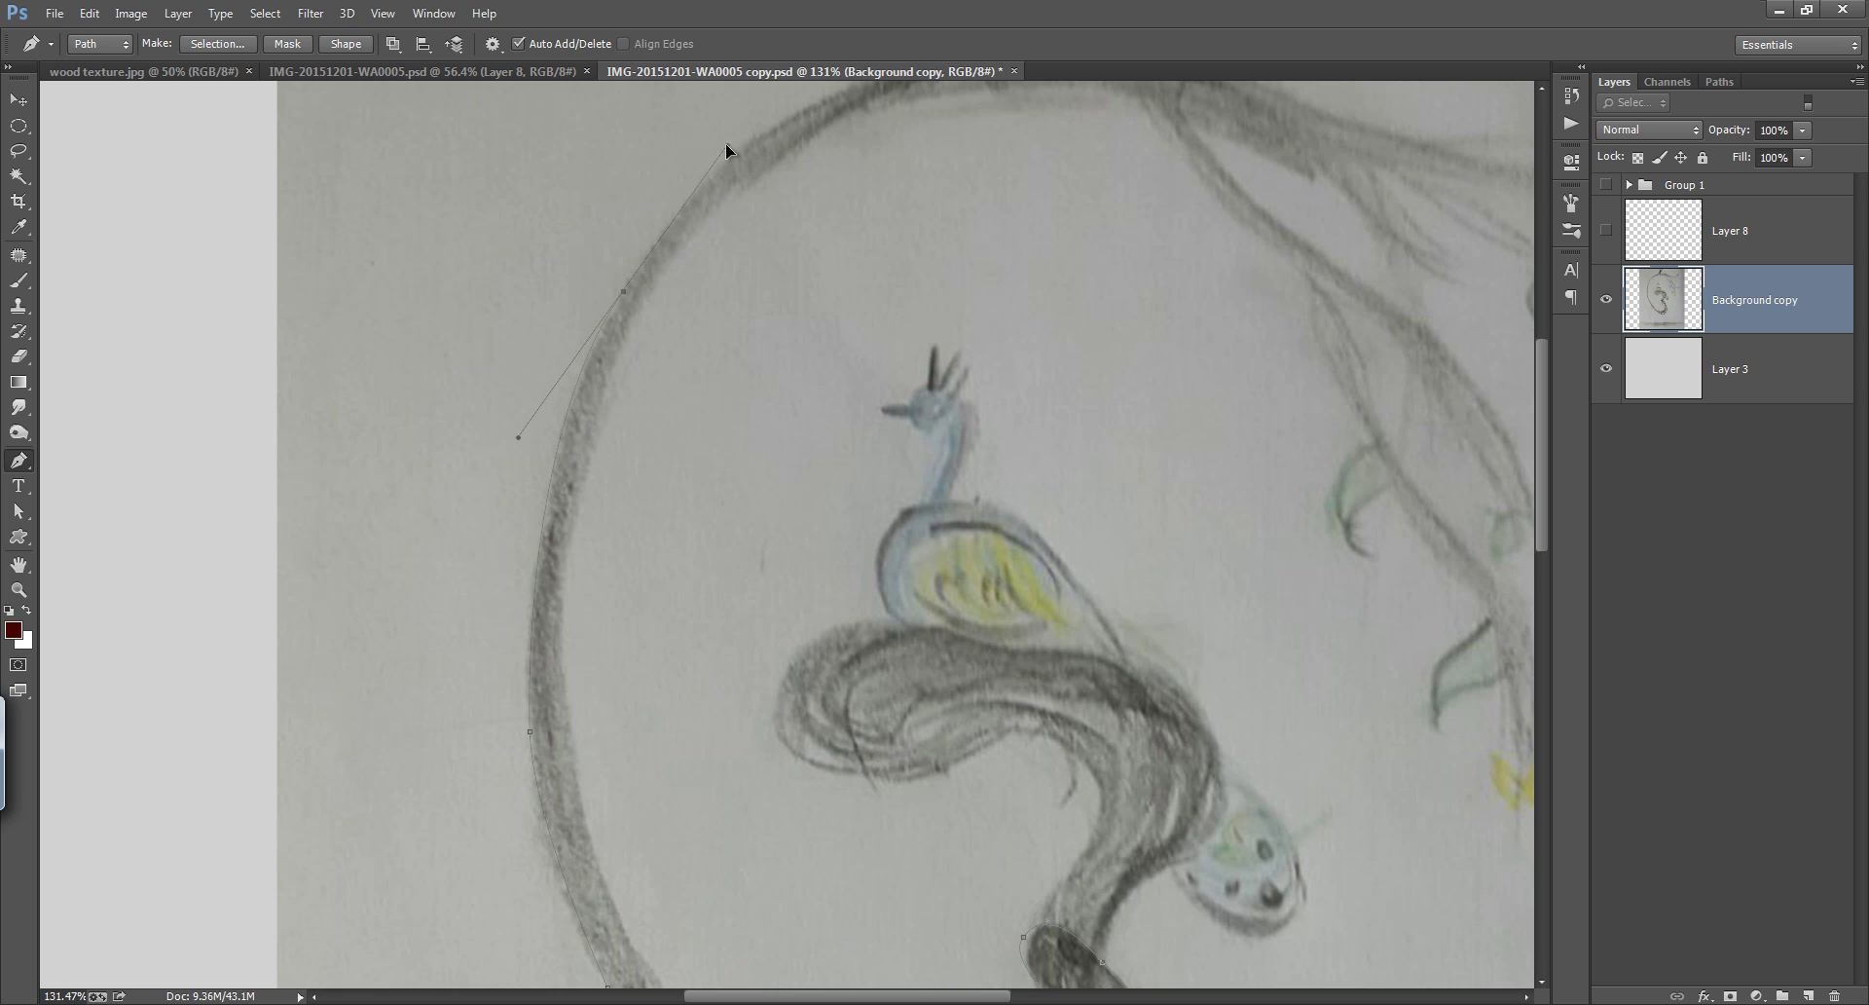
{"action": "left_click", "coordinate": [624, 291], "text": "alt"}
Trace the path over the top of the arch and along the upper edge of the right branch around its tip
{"action": "left_click_drag", "start_coordinate": [692, 288], "coordinate": [401, 562]}
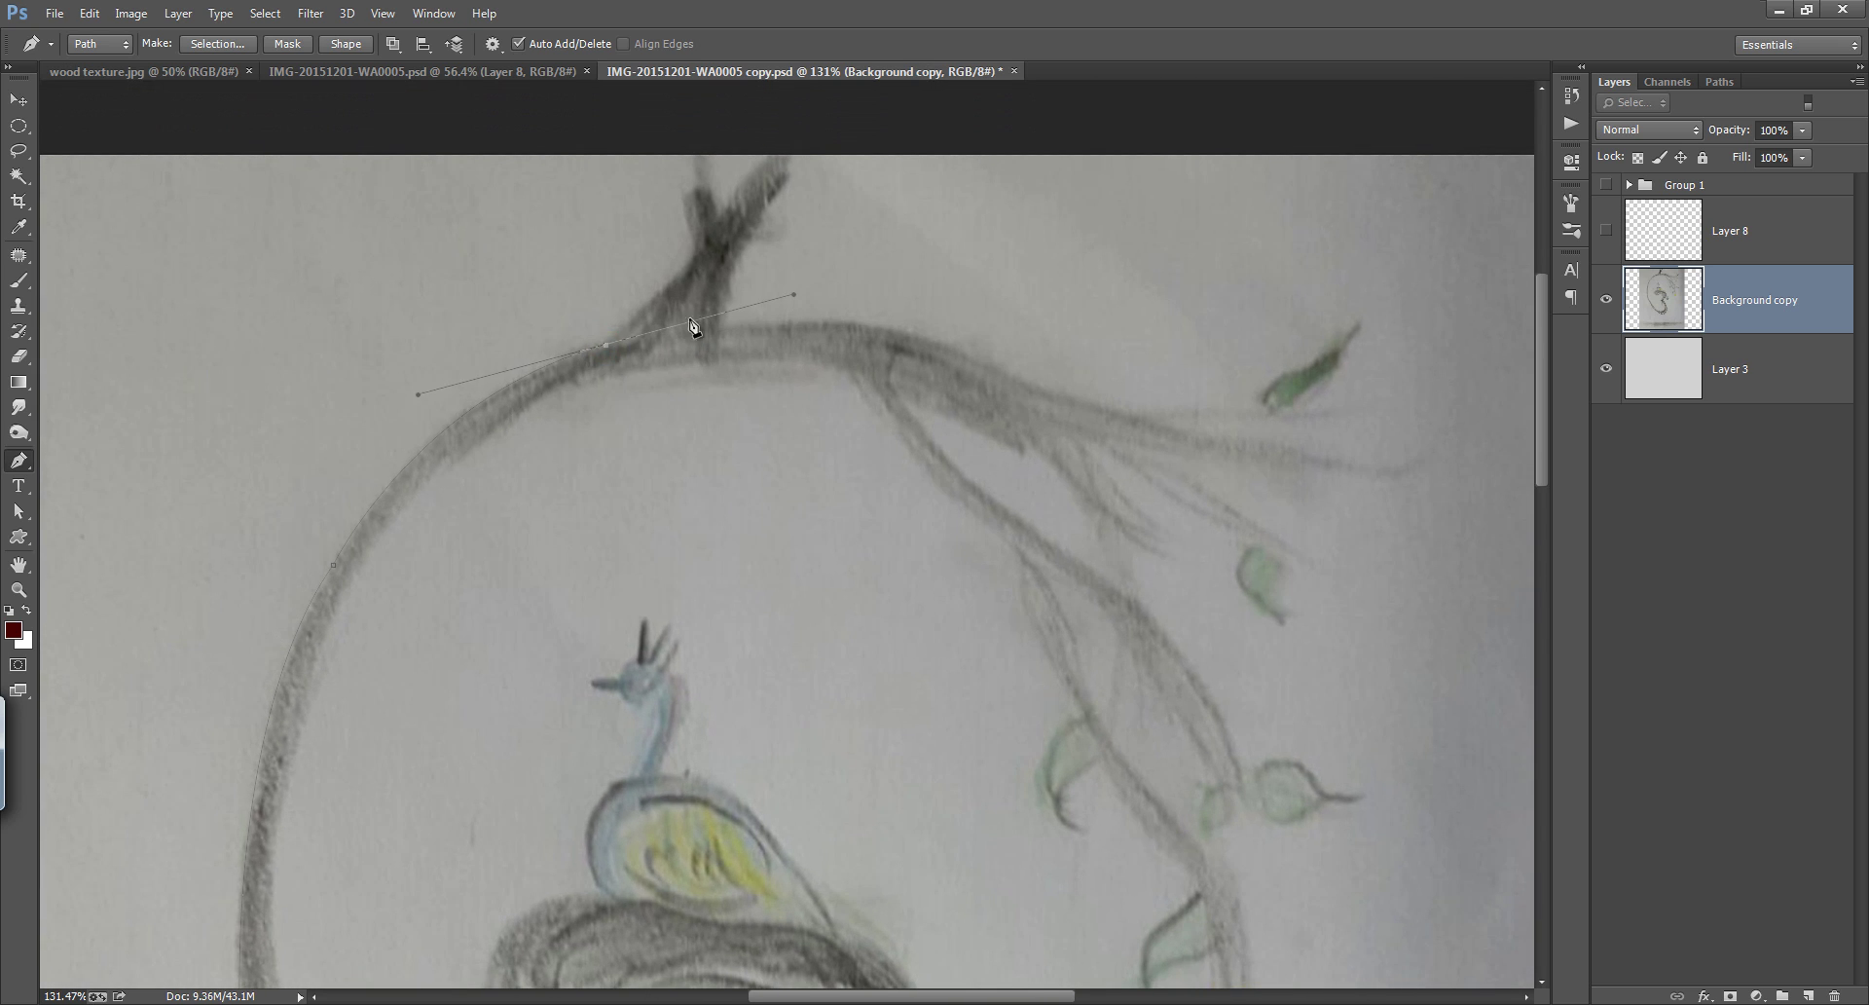
{"action": "left_click_drag", "start_coordinate": [720, 435], "coordinate": [605, 436]}
{"action": "left_click", "coordinate": [904, 384]}
{"action": "scroll", "coordinate": [835, 396], "scroll_direction": "right", "scroll_amount": 2}
{"action": "scroll", "coordinate": [835, 396], "scroll_direction": "down", "scroll_amount": 1}
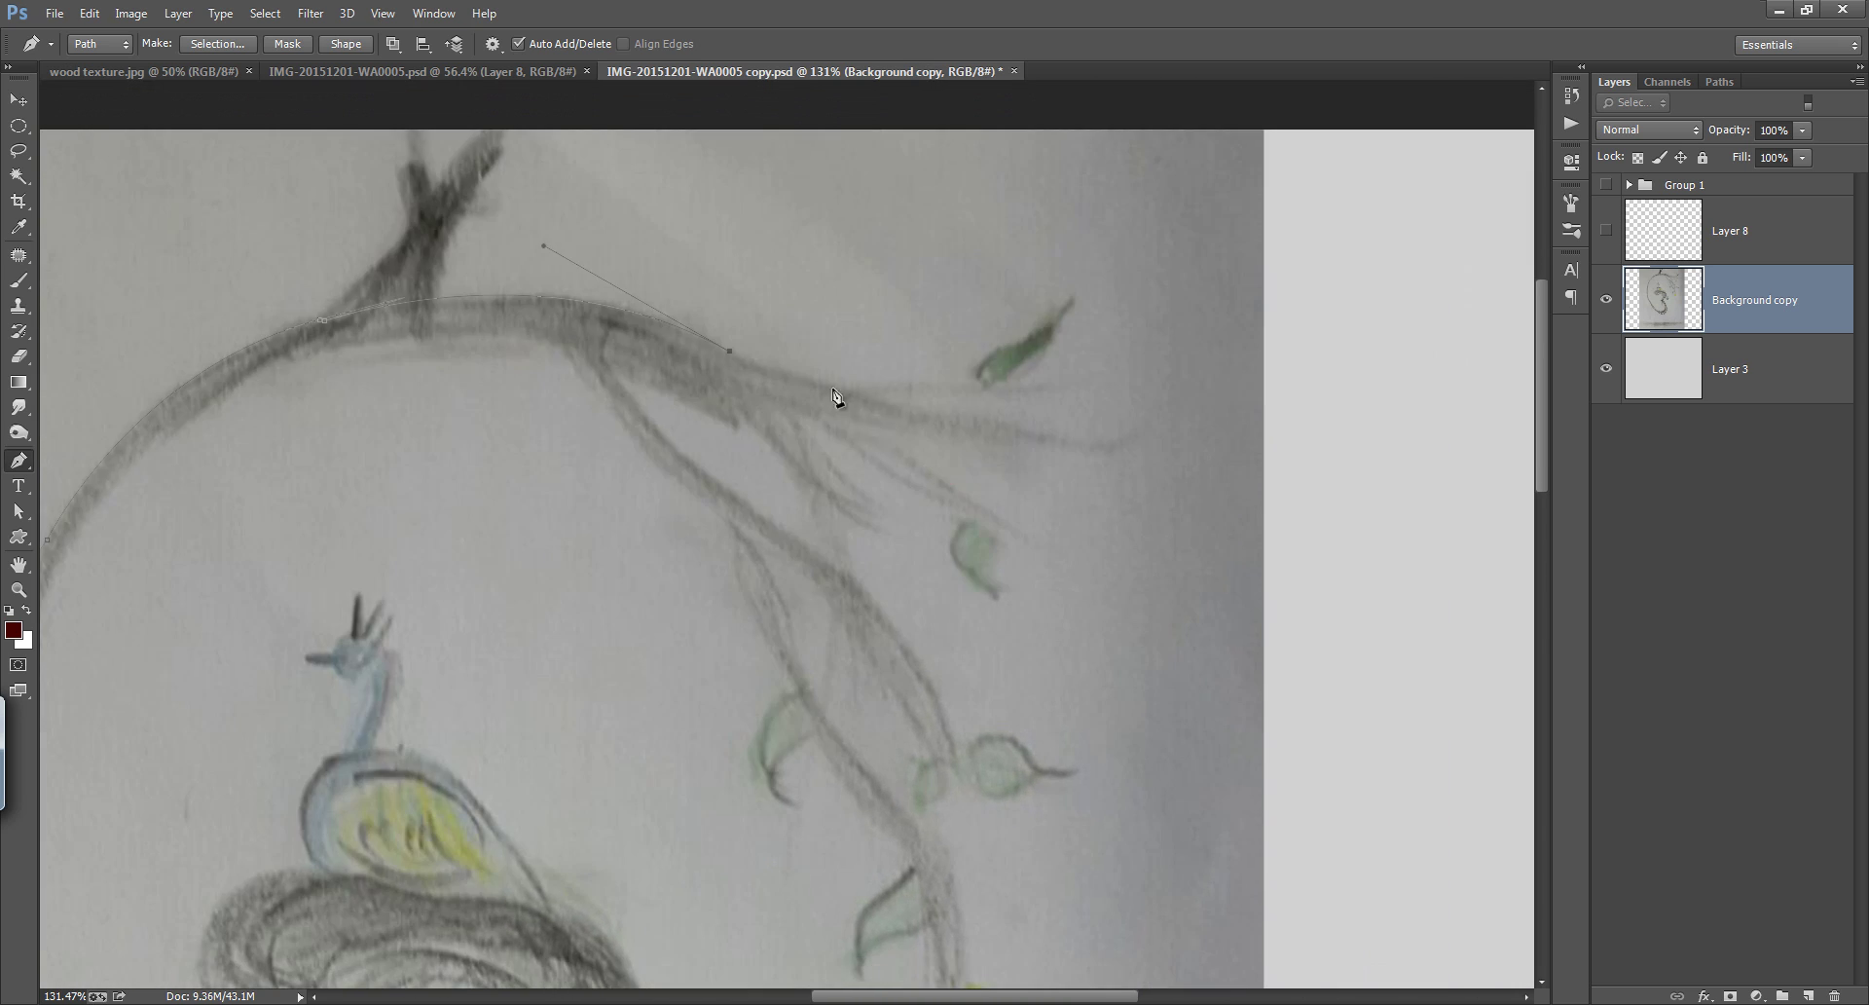
{"action": "left_click", "coordinate": [902, 406], "text": "alt"}
{"action": "left_click_drag", "start_coordinate": [915, 472], "coordinate": [847, 452]}
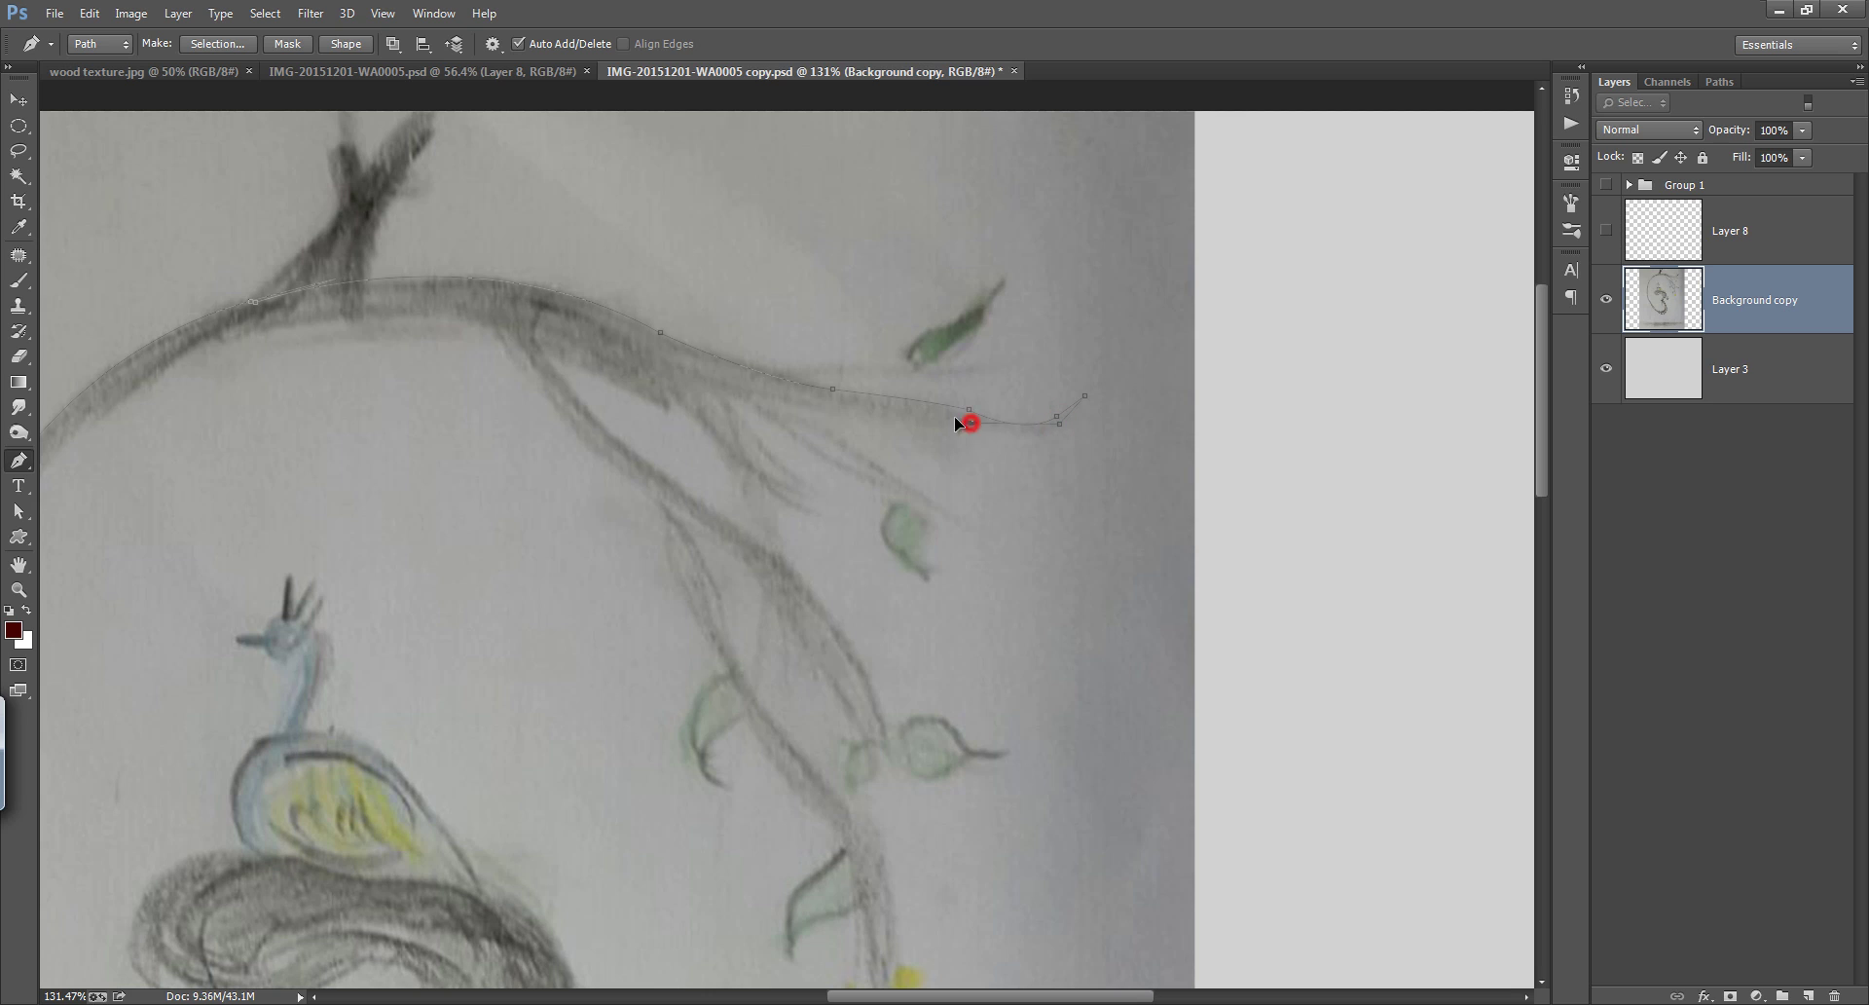
Trace the underside of the right branch back to where it meets the arch
{"action": "scroll", "coordinate": [857, 428], "scroll_direction": "up", "scroll_amount": 2}
{"action": "scroll", "coordinate": [847, 449], "scroll_direction": "left", "scroll_amount": 2}
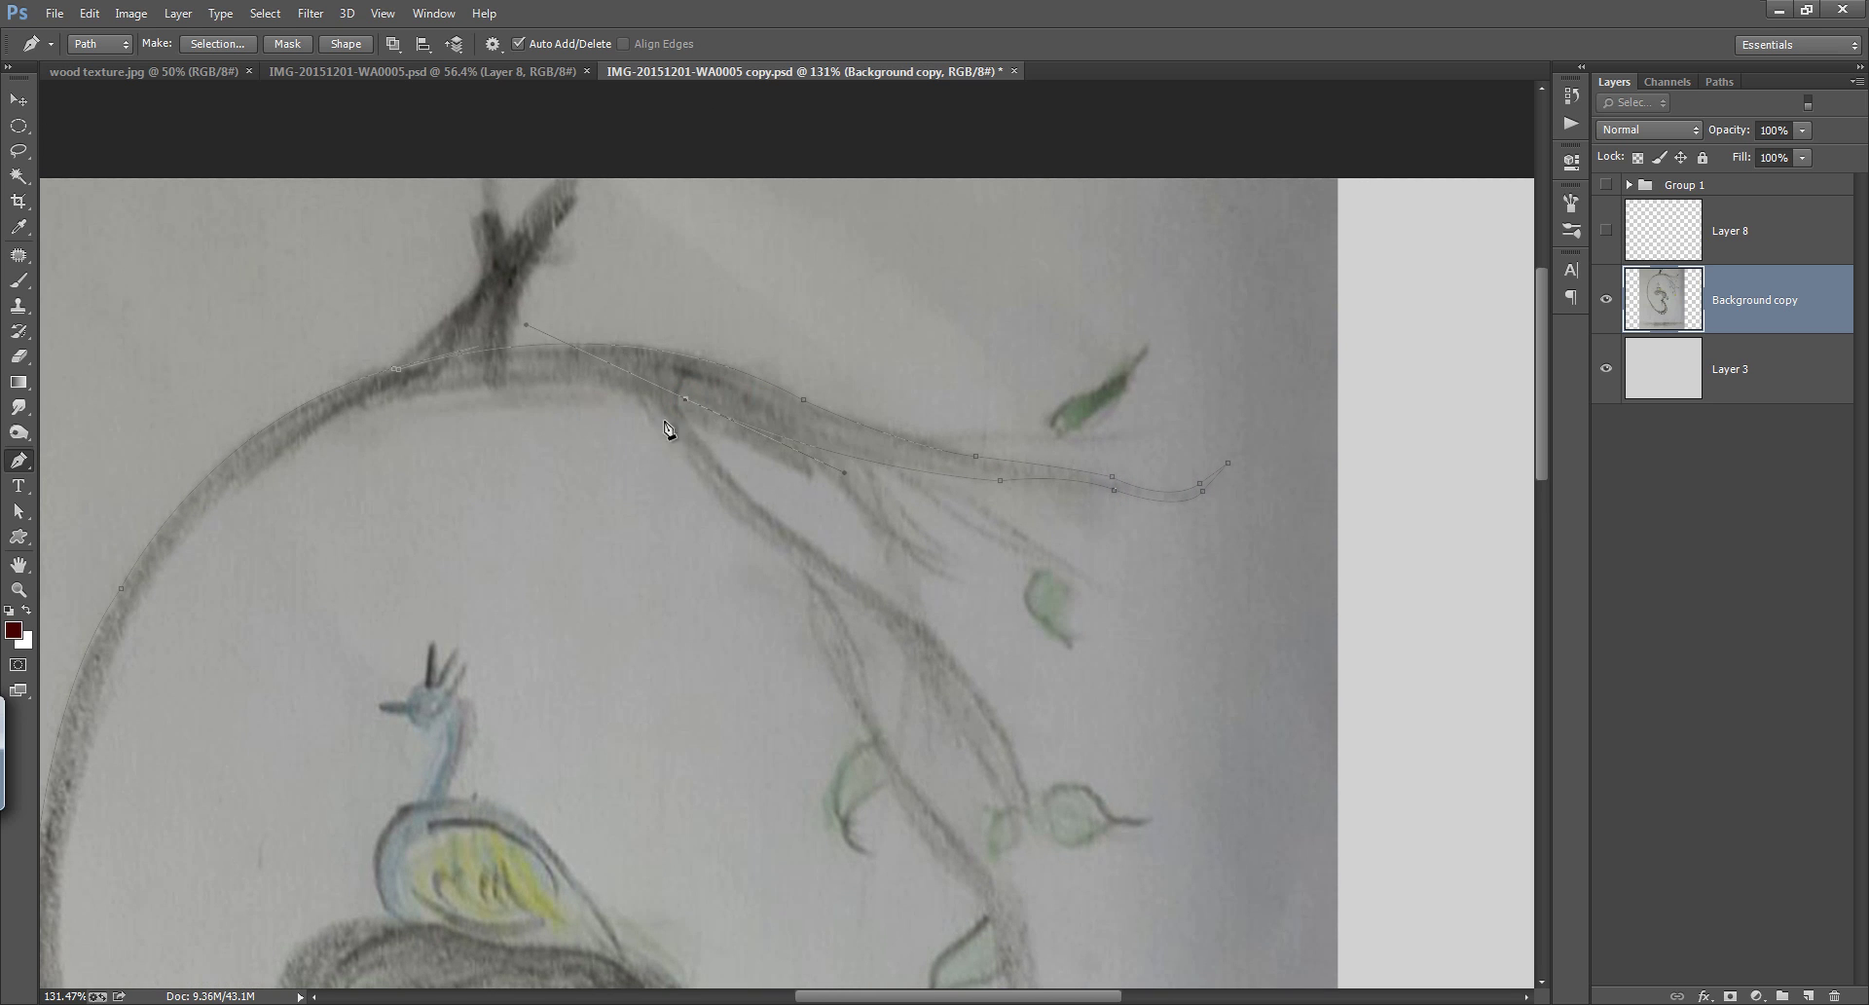
{"action": "left_click", "coordinate": [686, 399], "text": "alt"}
{"action": "left_click_drag", "start_coordinate": [539, 419], "coordinate": [713, 415]}
{"action": "left_click", "coordinate": [266, 583]}
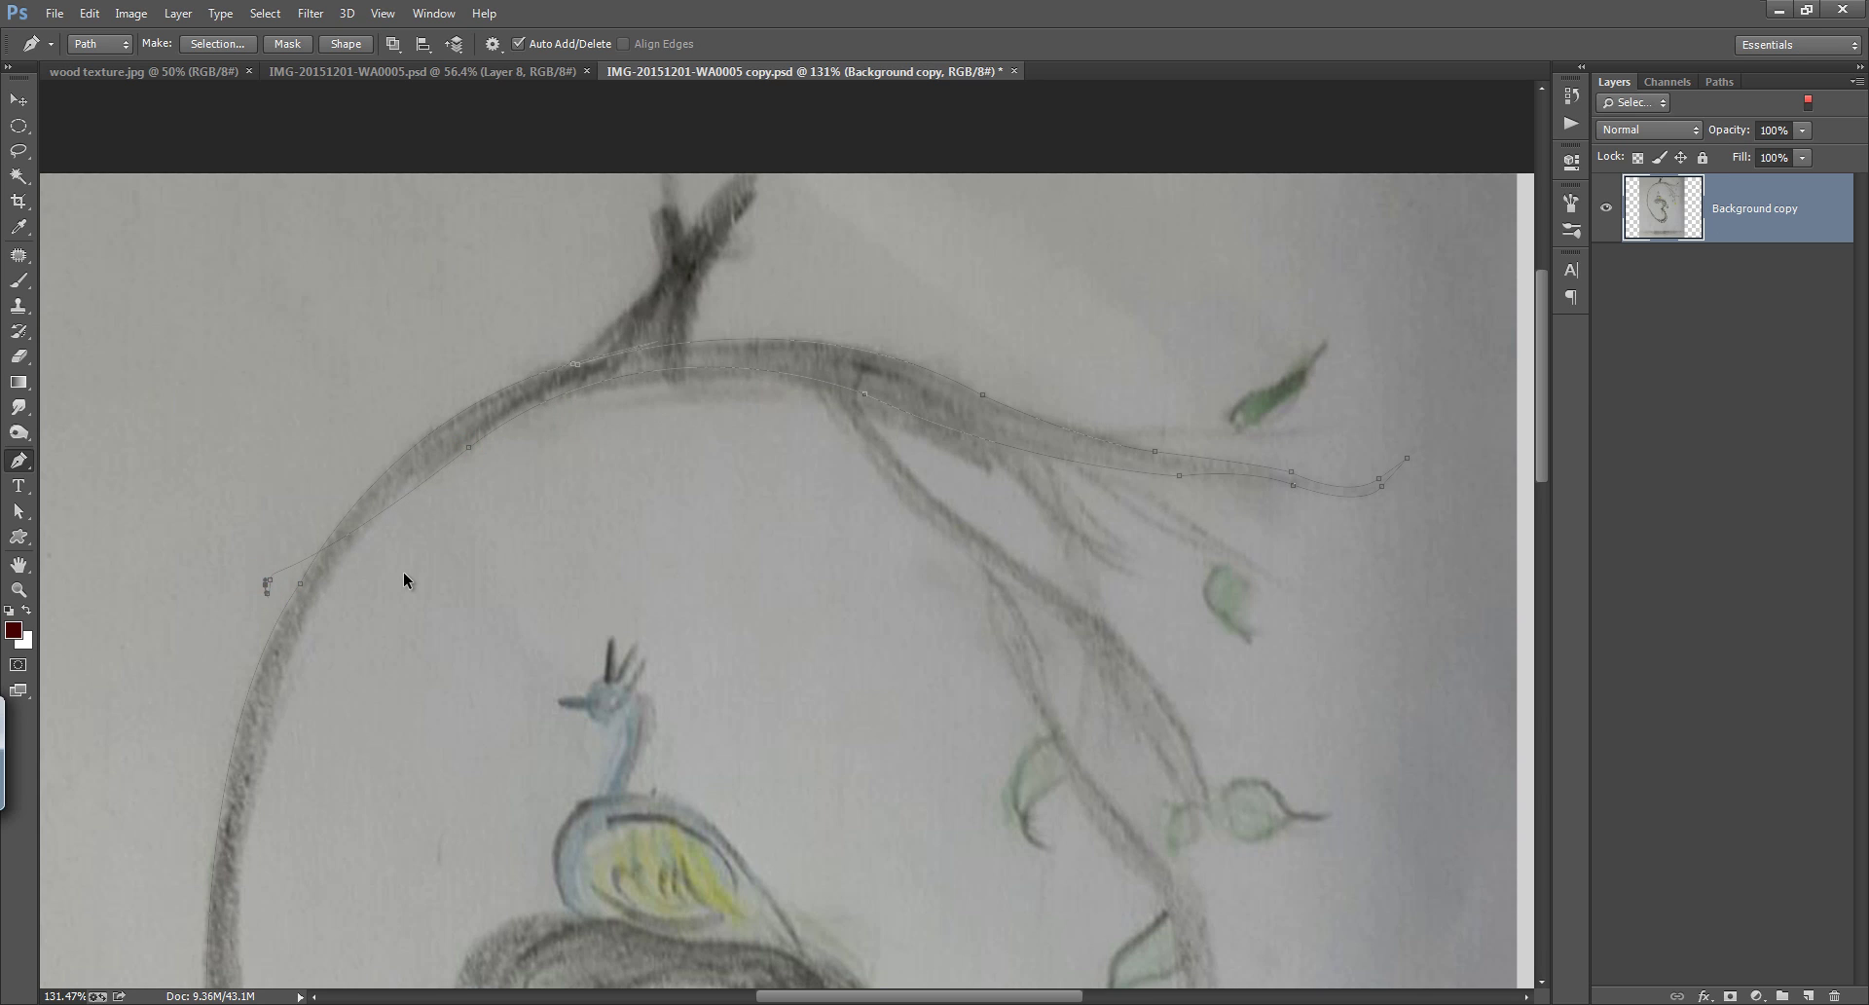
{"action": "scroll", "coordinate": [816, 538], "scroll_direction": "up", "scroll_amount": 1}
{"action": "scroll", "coordinate": [815, 539], "scroll_direction": "left", "scroll_amount": 2}
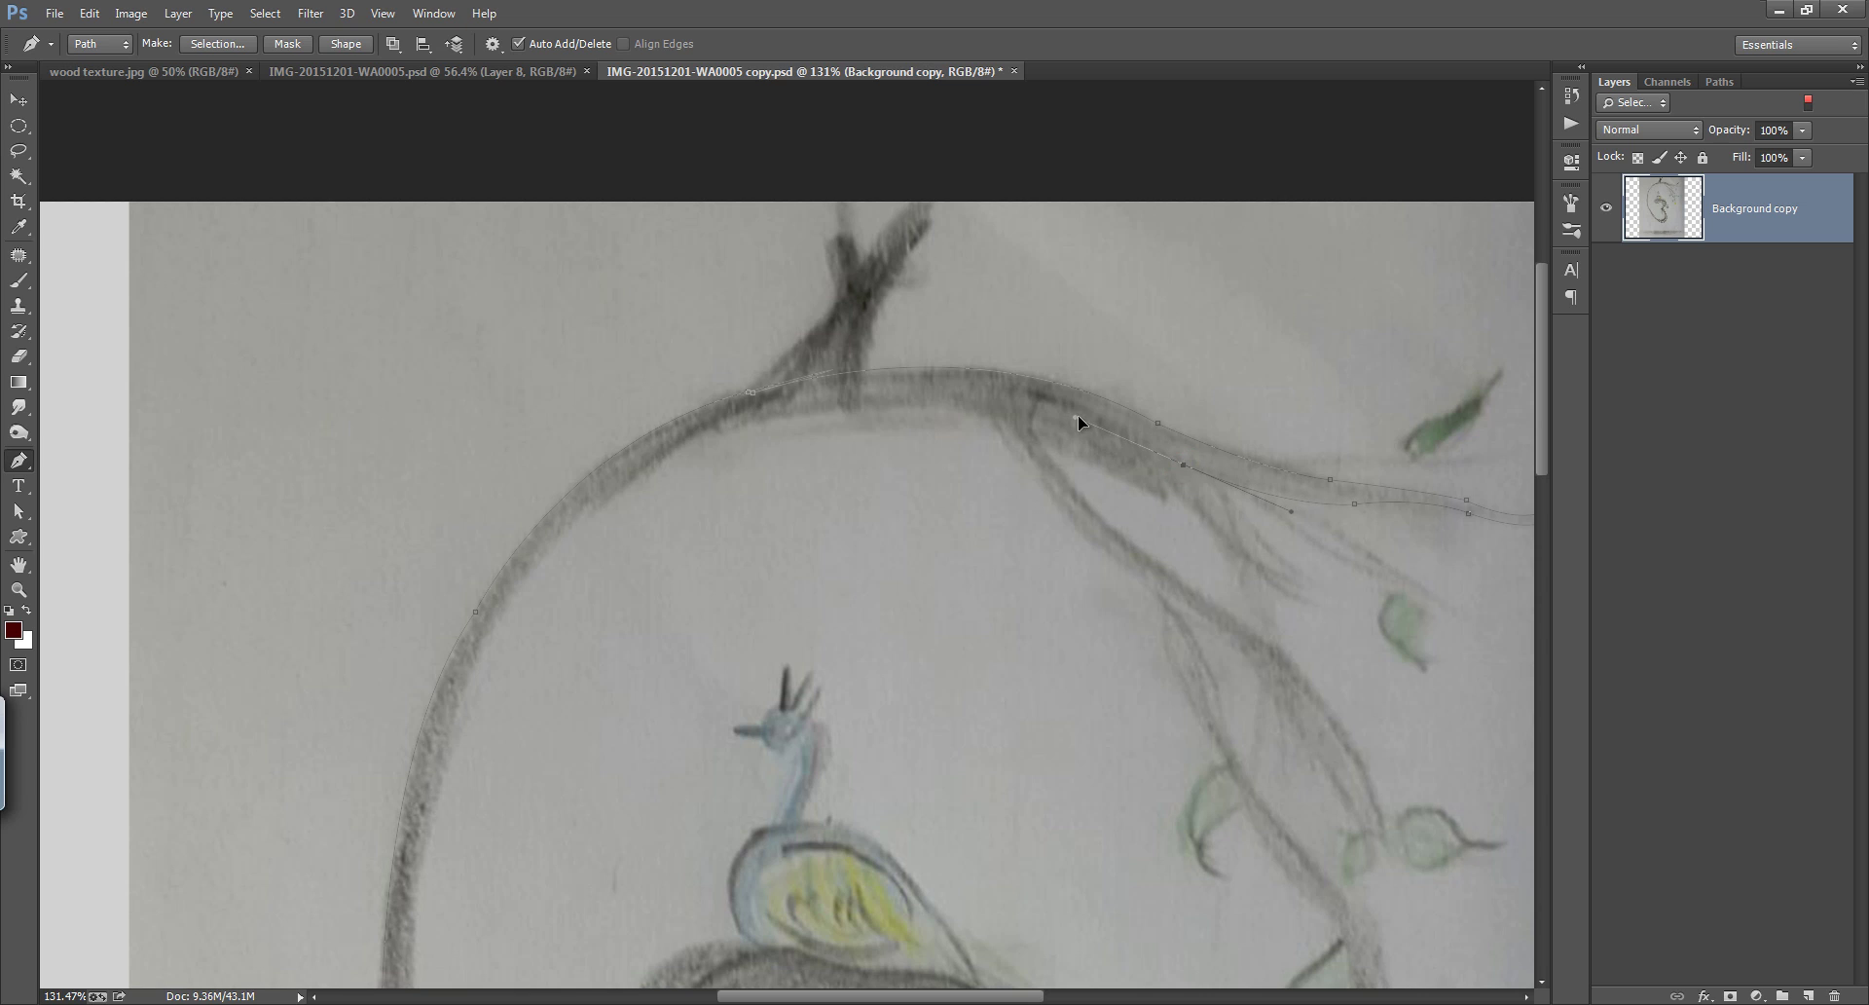
Rework the anchors beneath the arch and carry the path around its inner edge to the trunk's left side
{"action": "left_click_drag", "start_coordinate": [973, 413], "coordinate": [906, 409]}
{"action": "left_click_drag", "start_coordinate": [809, 458], "coordinate": [947, 446]}
{"action": "left_click", "coordinate": [821, 453]}
{"action": "mouse_move", "coordinate": [735, 464]}
{"action": "left_mouse_down"}
{"action": "mouse_move", "coordinate": [712, 477]}
{"action": "mouse_move", "coordinate": [724, 455]}
{"action": "left_mouse_up"}
{"action": "left_click", "coordinate": [842, 443], "text": "alt"}
{"action": "left_click_drag", "start_coordinate": [622, 655], "coordinate": [661, 578]}
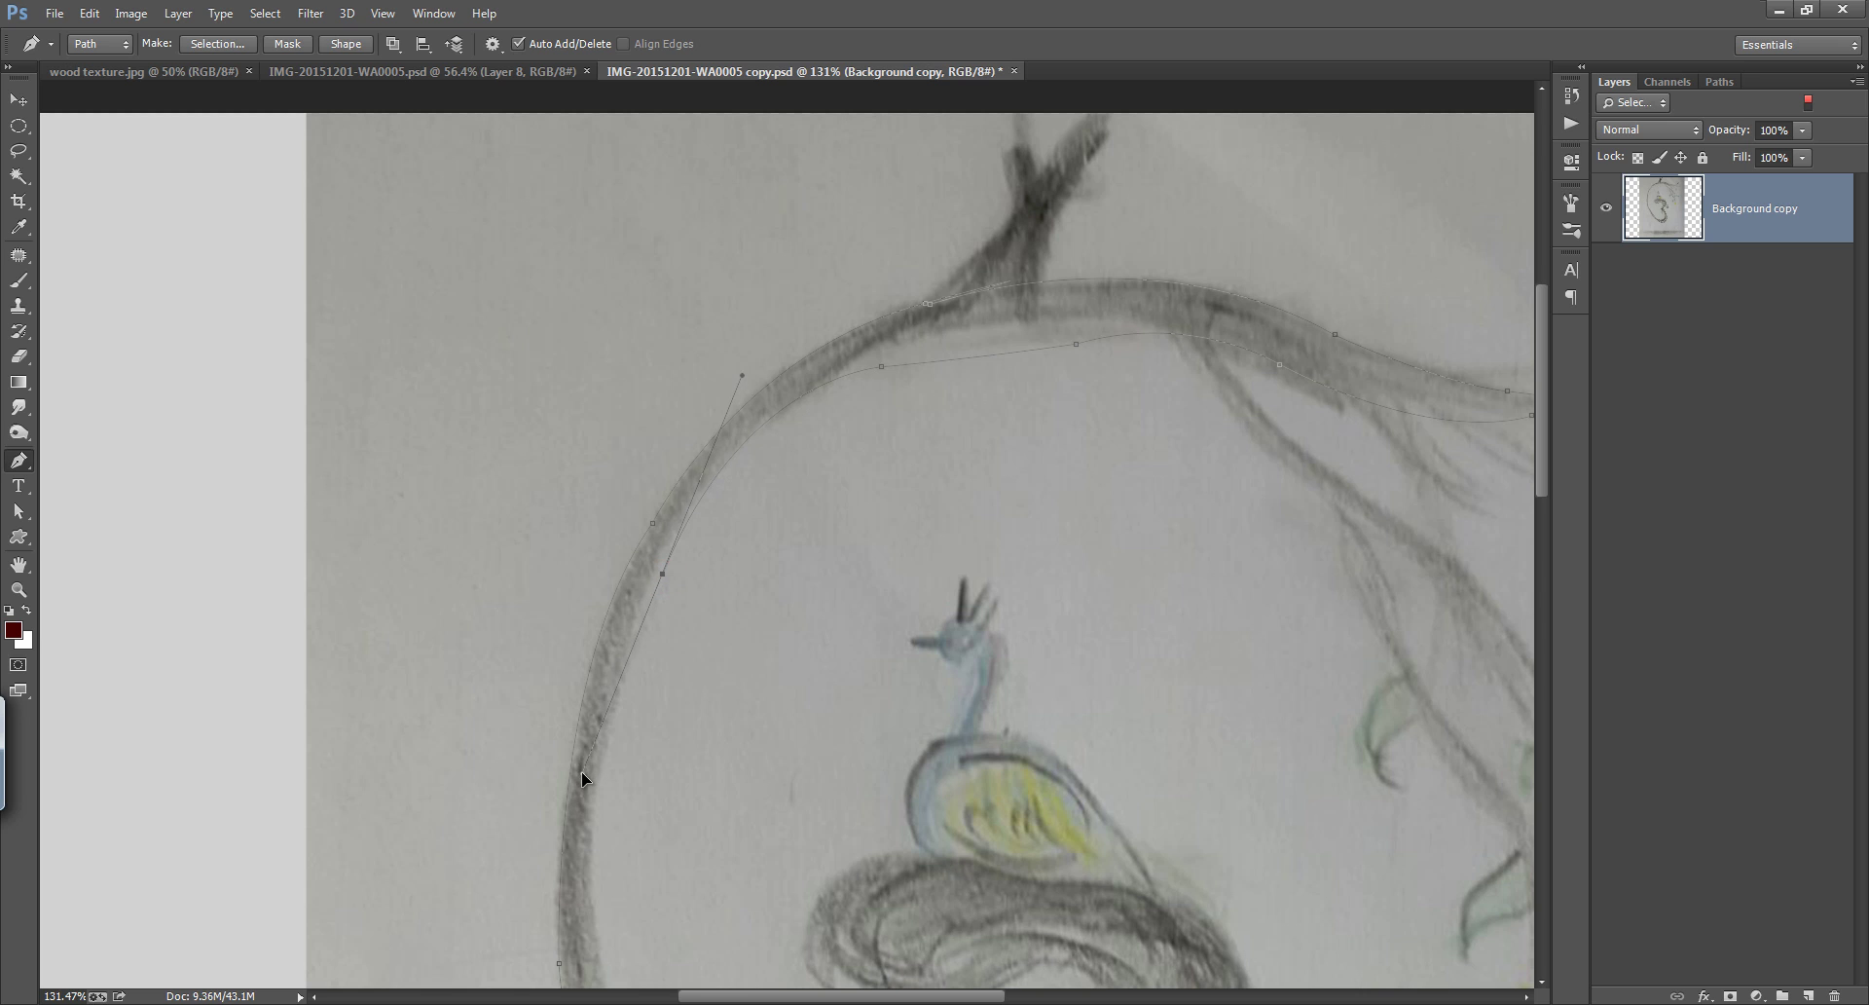
Trace the inner left edge of the trunk down to the lower curl to complete the outline
{"action": "scroll", "coordinate": [670, 579], "scroll_direction": "down", "scroll_amount": 5}
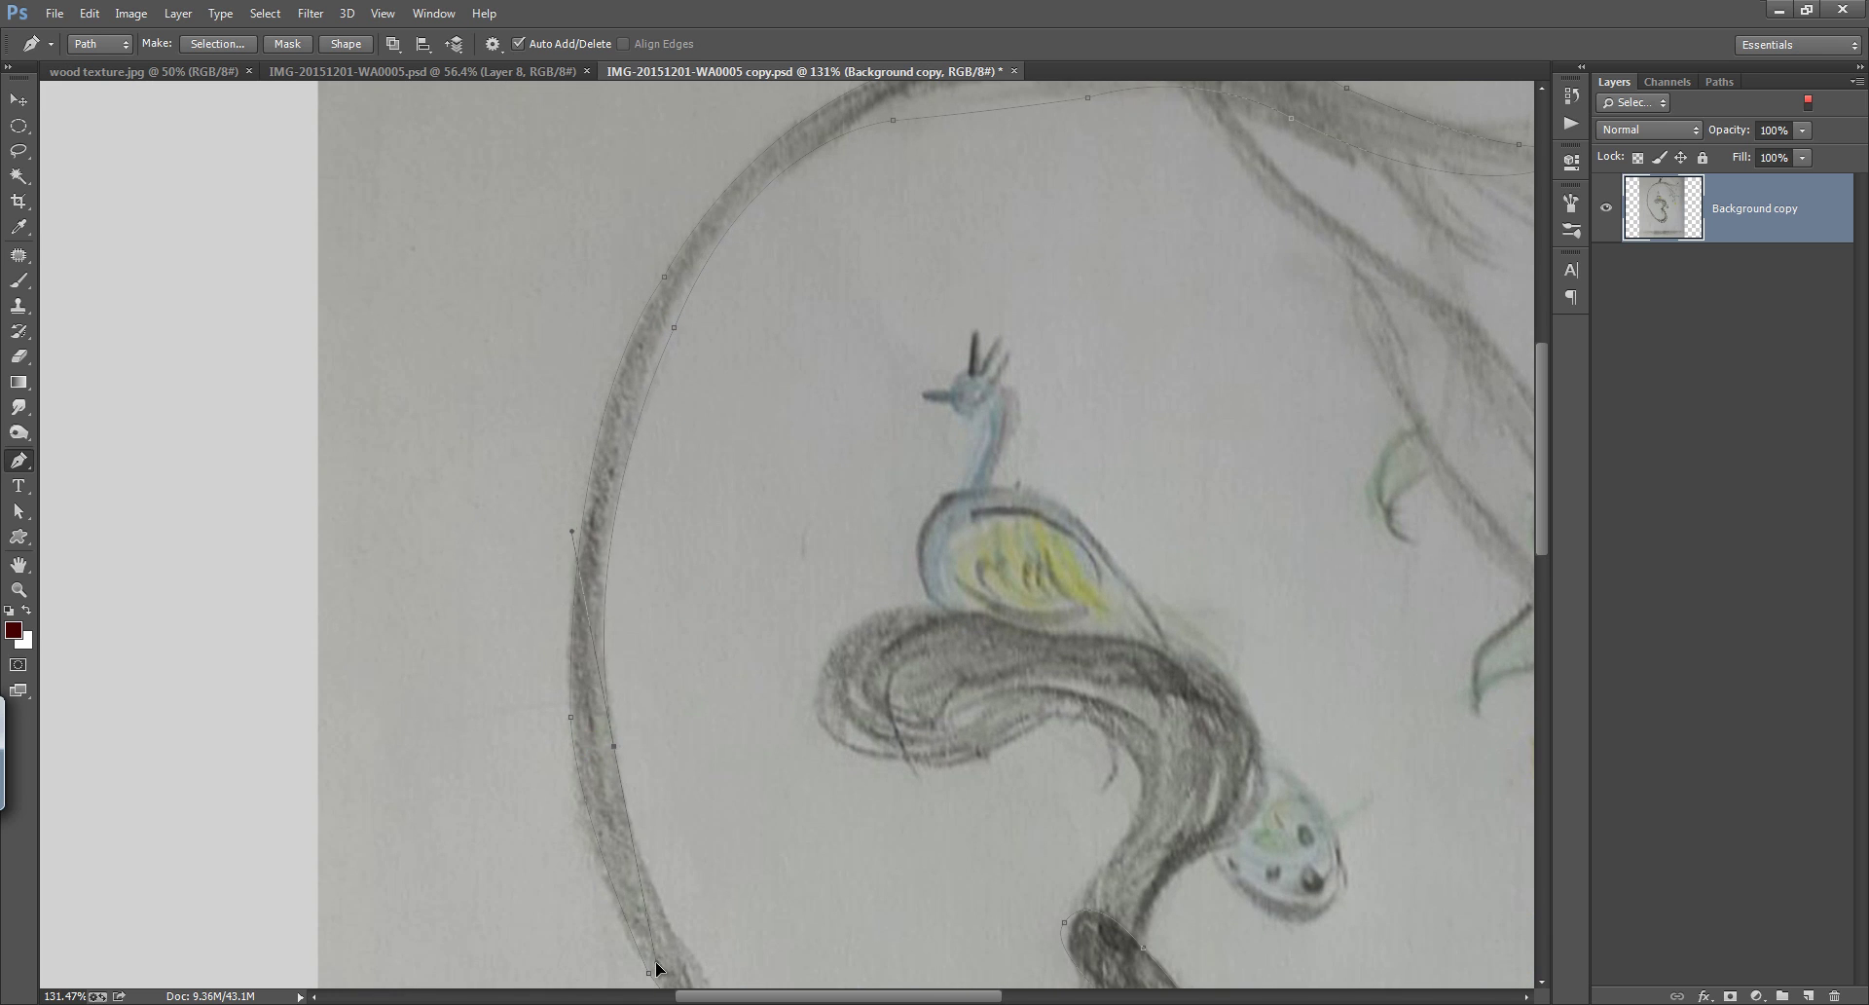
{"action": "scroll", "coordinate": [643, 678], "scroll_direction": "down", "scroll_amount": 10}
{"action": "scroll", "coordinate": [643, 678], "scroll_direction": "right", "scroll_amount": 2}
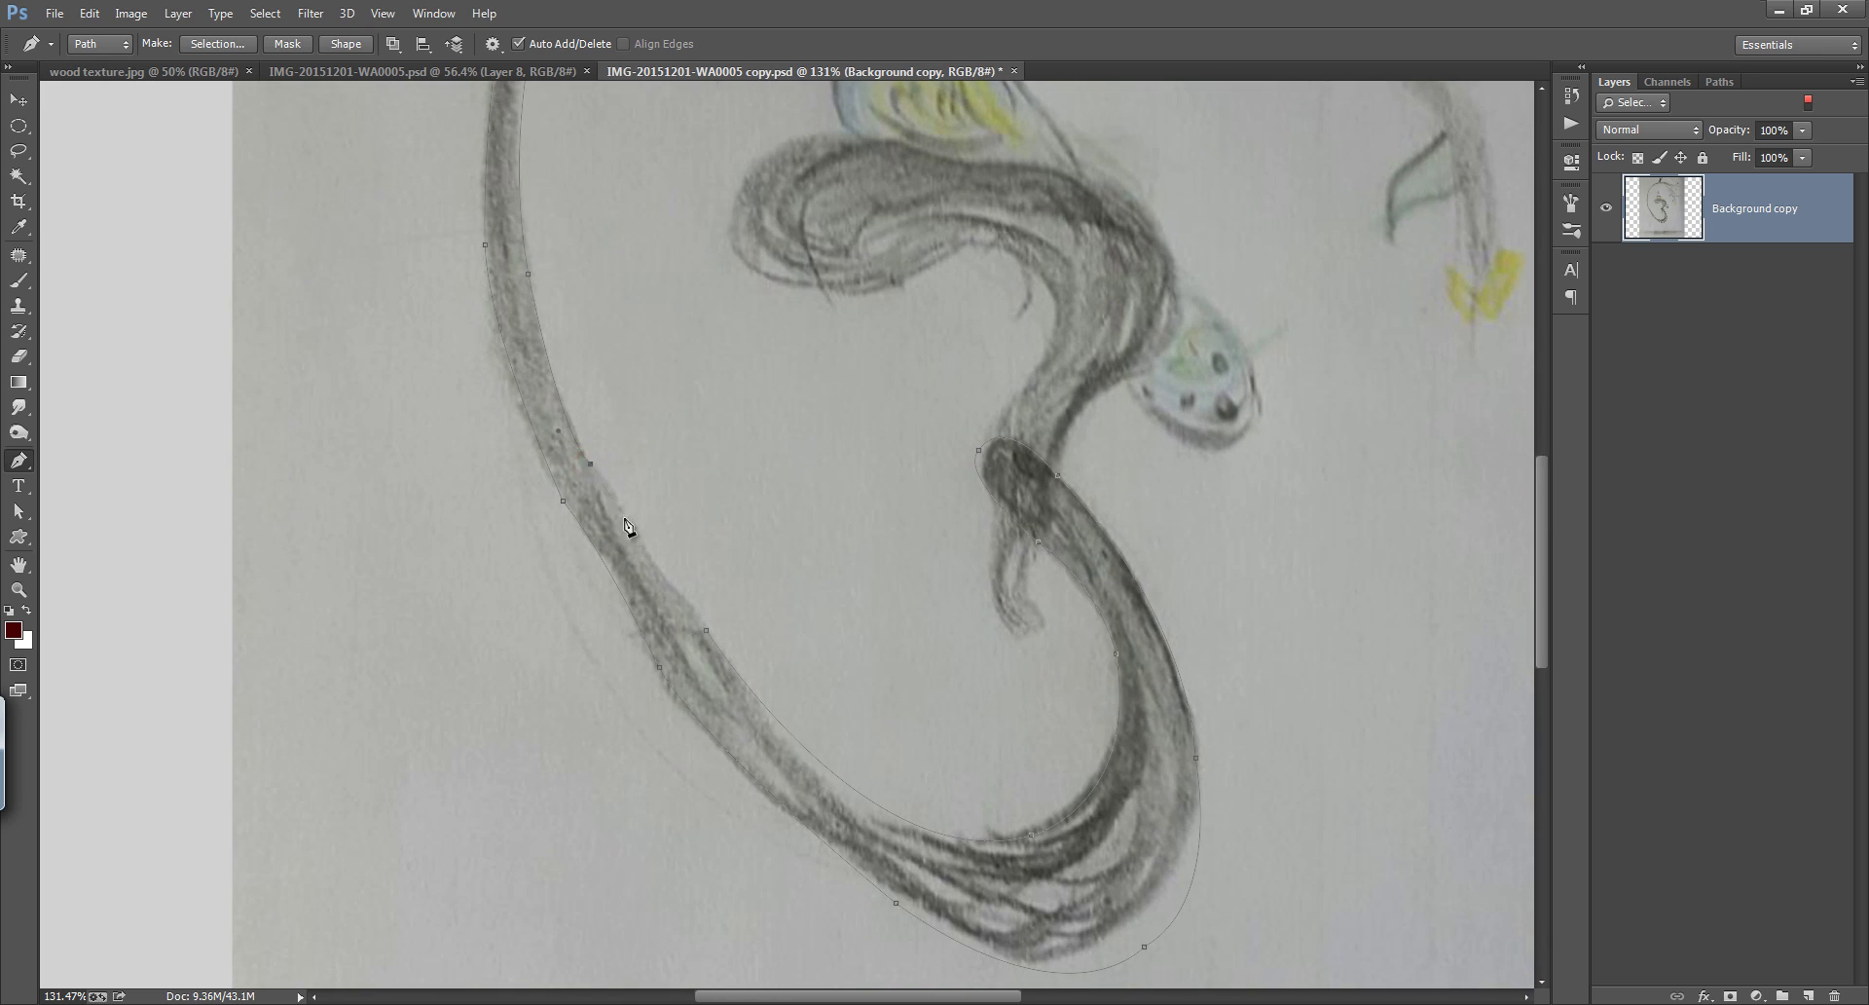
Convert the finished trunk path into a selection
{"action": "right_click", "coordinate": [1021, 487]}
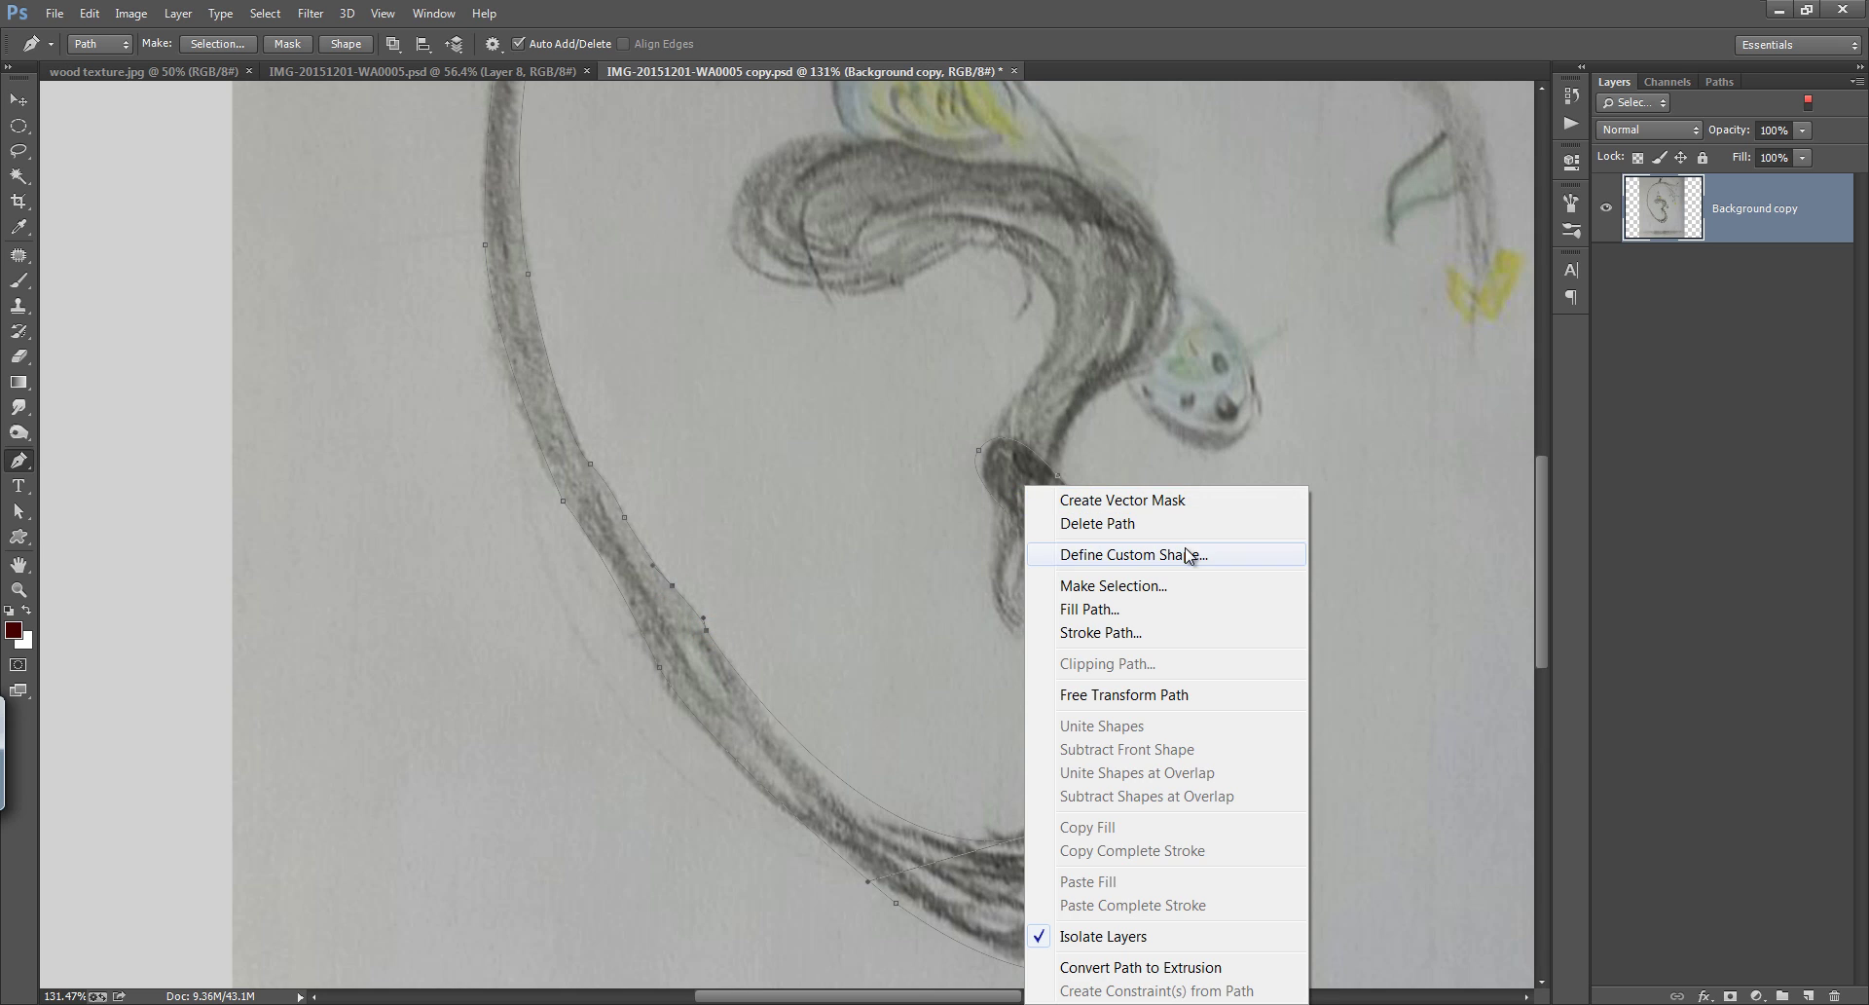
{"action": "left_click", "coordinate": [1081, 587]}
{"action": "left_click", "coordinate": [905, 258]}
{"action": "key", "text": "ctrl+0"}
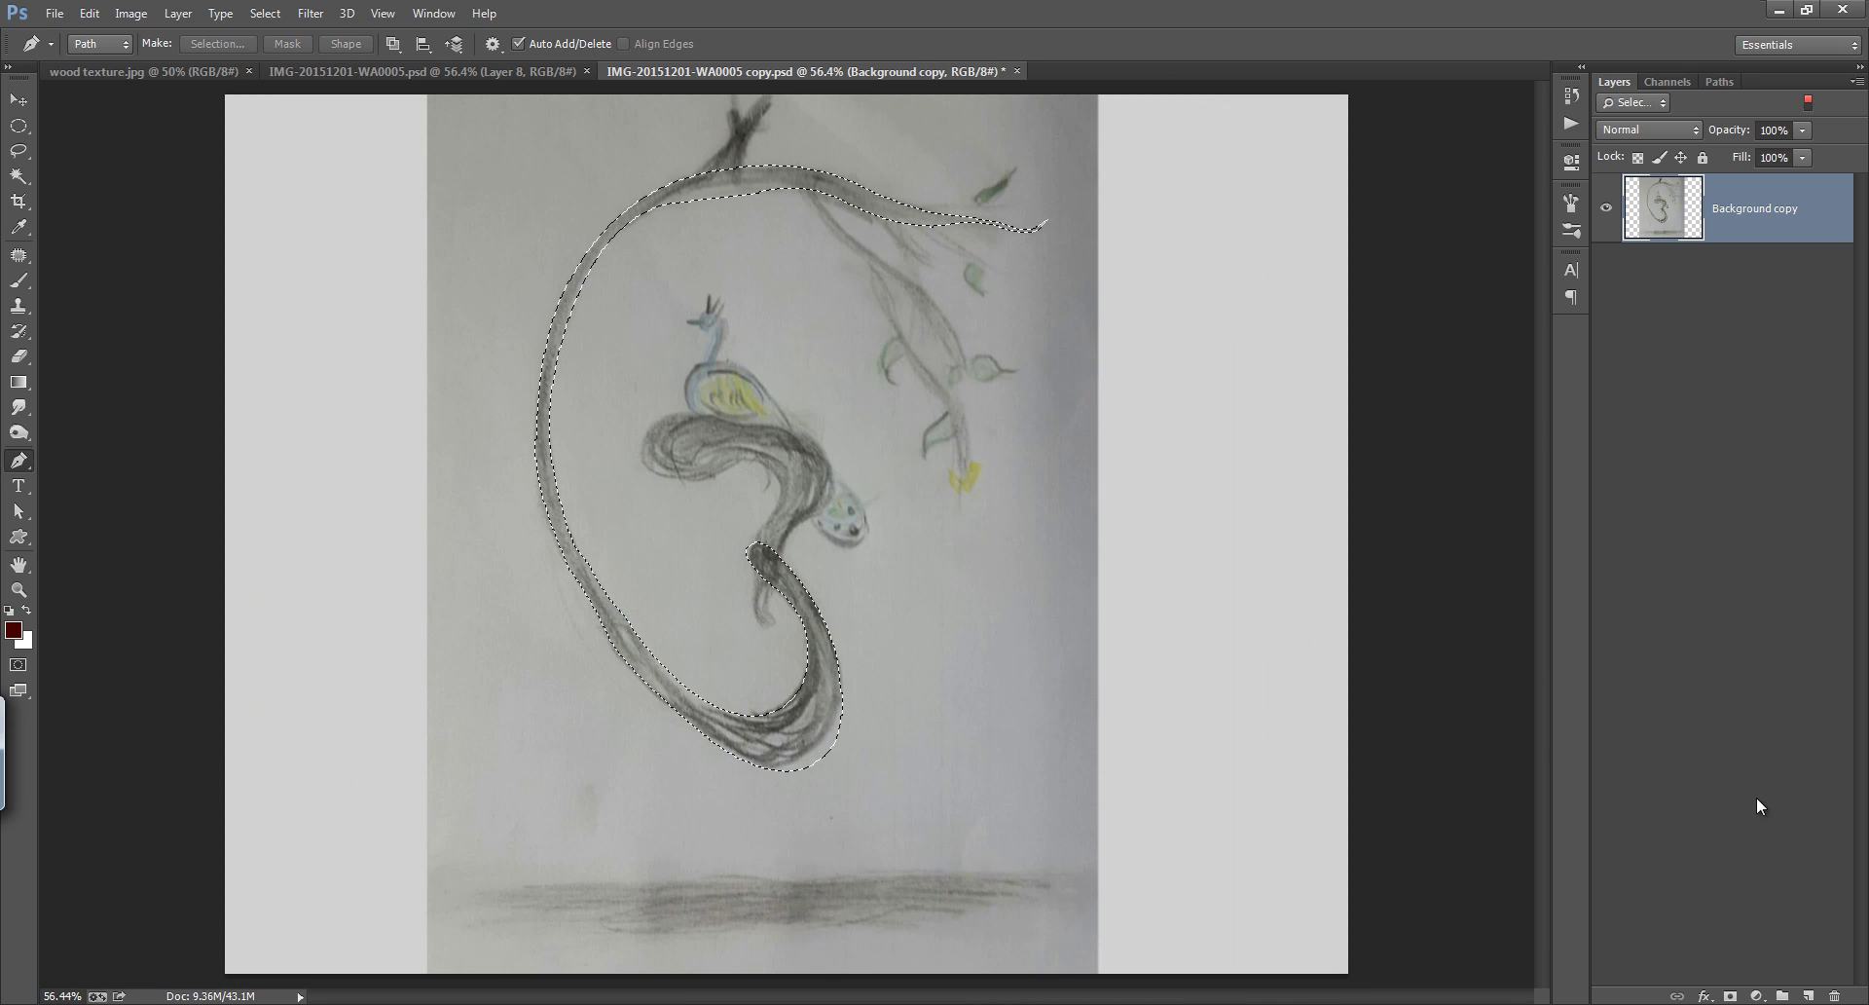
Turn off layer isolation, fill the trunk selection with the dark red foreground color on Layer 8 and deselect
{"action": "left_click", "coordinate": [1808, 101]}
{"action": "left_click", "coordinate": [1613, 236]}
{"action": "left_click", "coordinate": [1608, 232]}
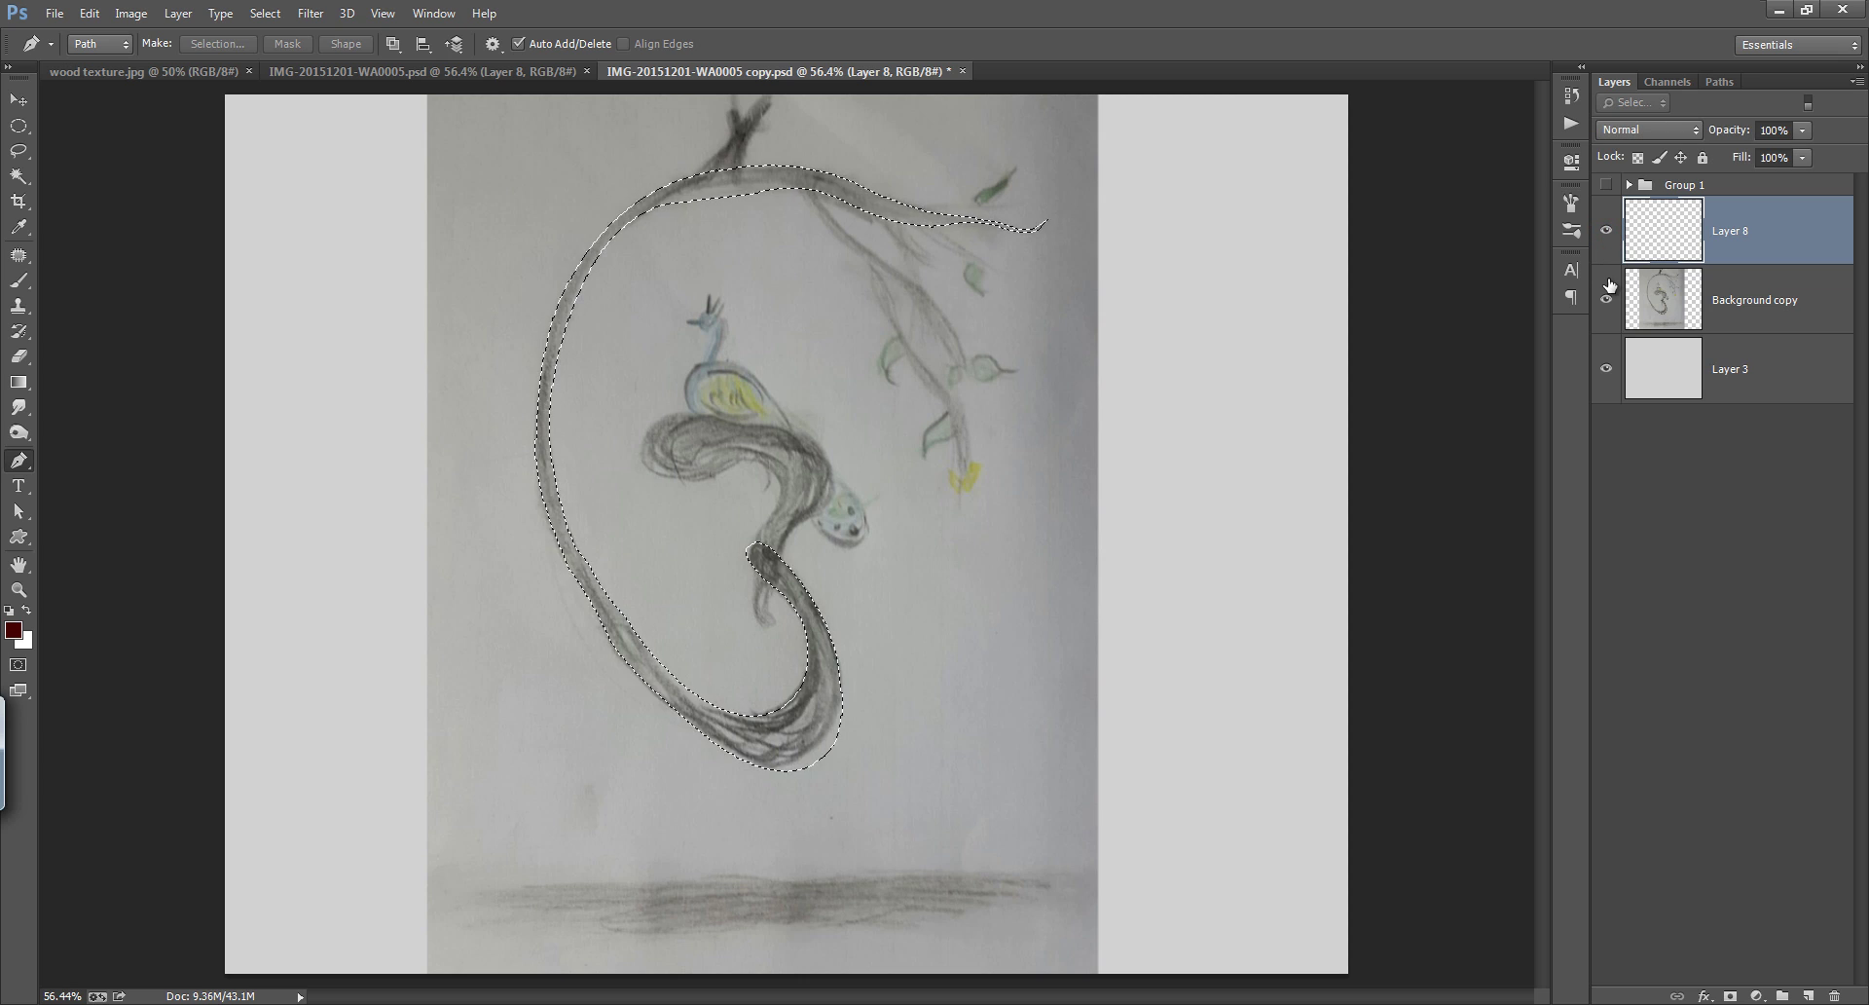
{"action": "key", "text": "alt+BackSpace"}
{"action": "key", "text": "ctrl+d"}
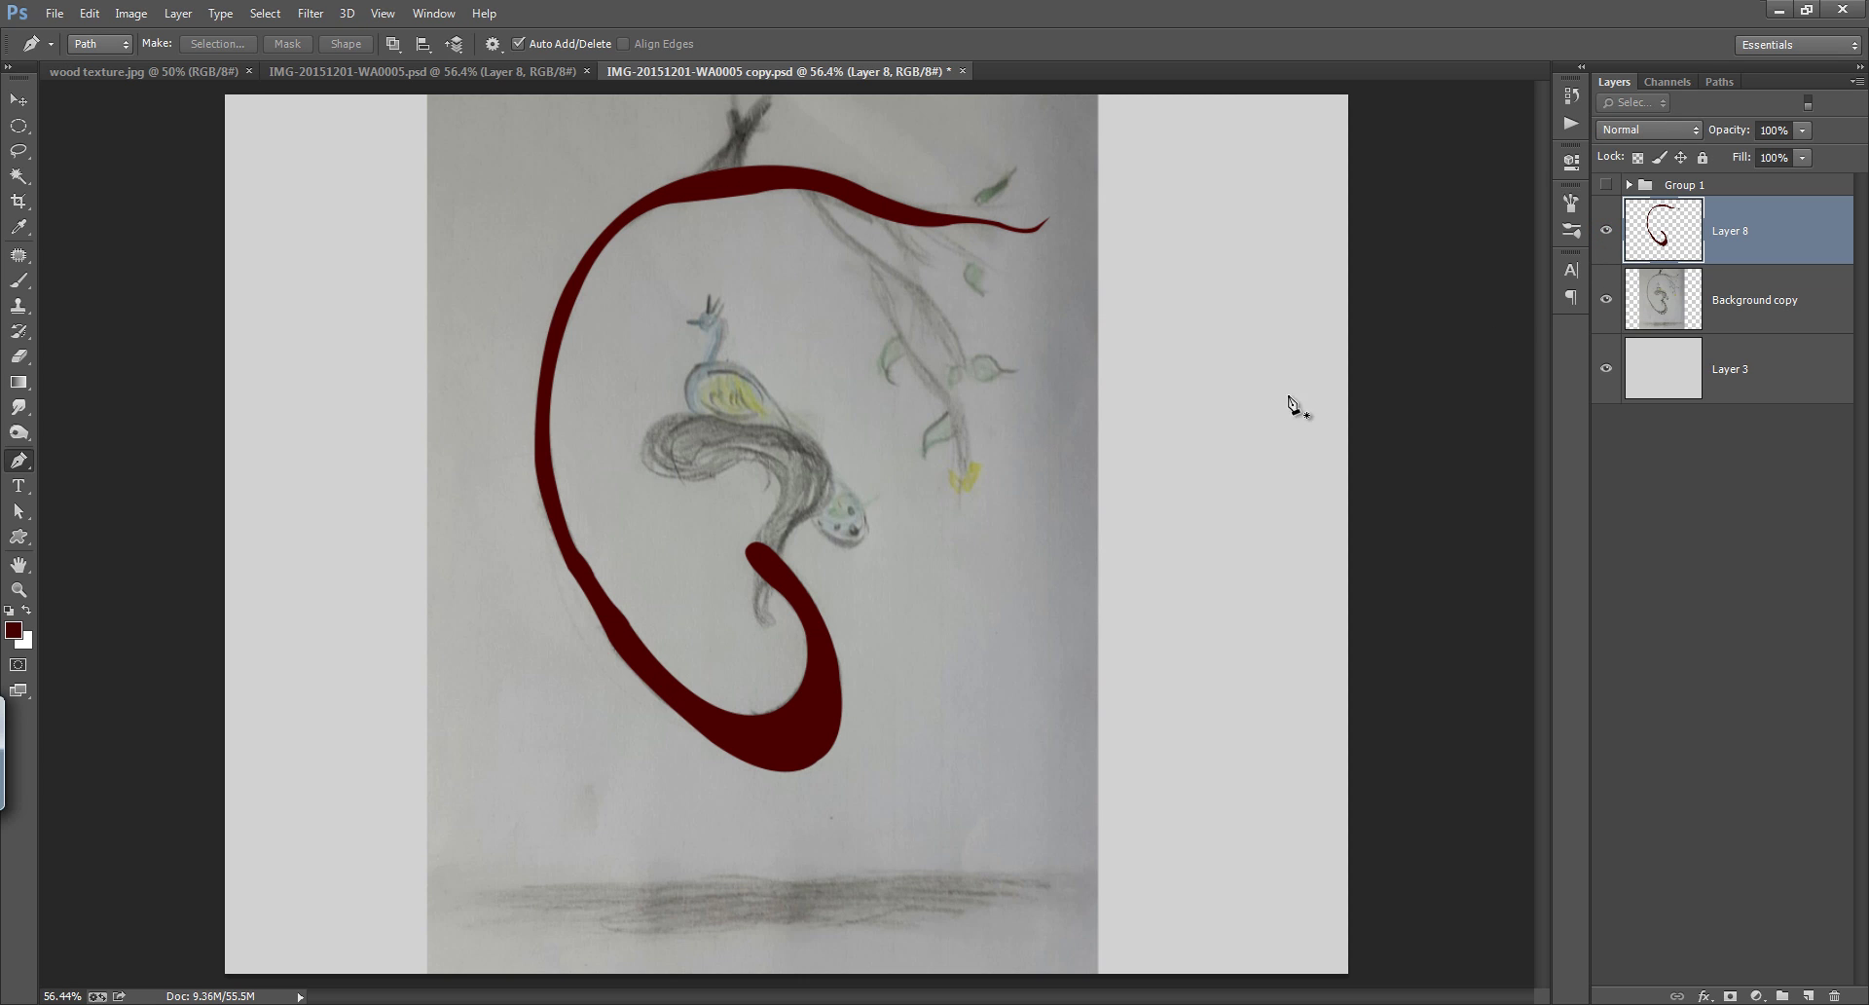
{"action": "left_click", "coordinate": [1608, 186]}
{"action": "left_click", "coordinate": [1608, 186]}
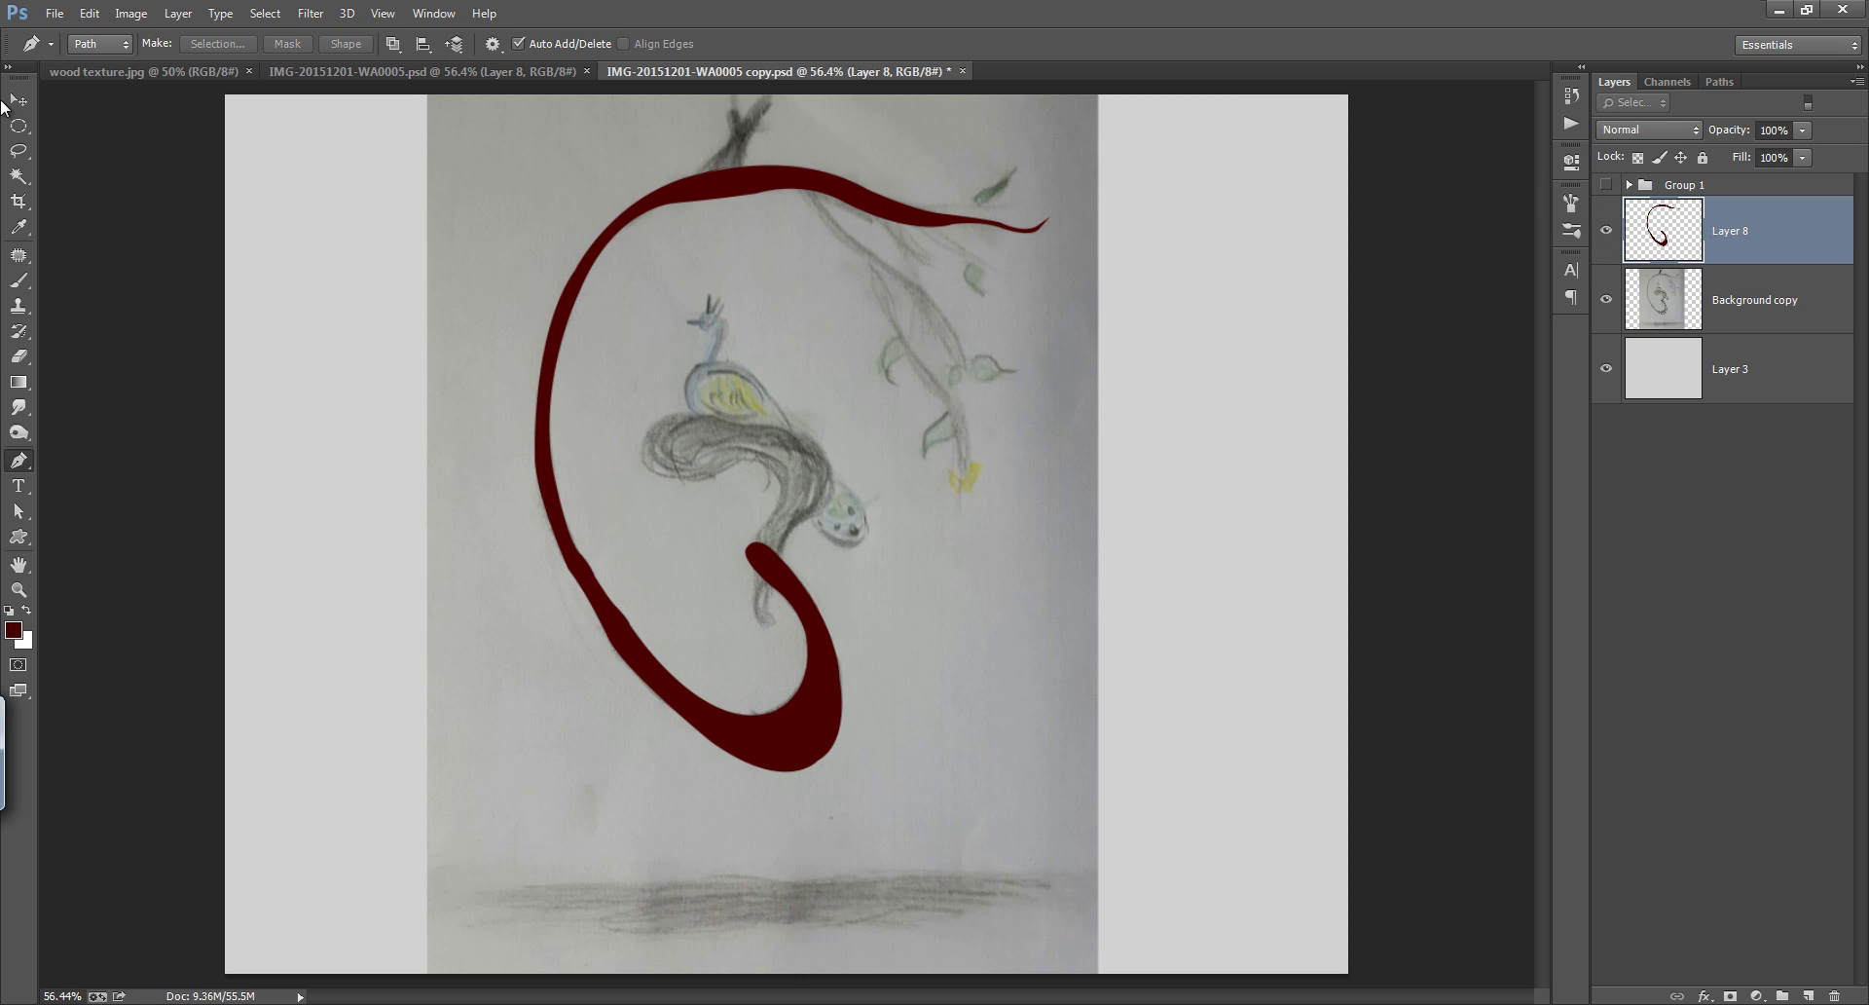
Copy the wood image from wood texture.jpg into the IMG-20151201-WA0005 copy.psd document and position it over the artwork
{"action": "left_click", "coordinate": [89, 72]}
{"action": "key", "text": "v"}
{"action": "left_click", "coordinate": [349, 225]}
{"action": "left_click", "coordinate": [930, 386]}
{"action": "left_click_drag", "start_coordinate": [712, 244], "coordinate": [828, 563]}
{"action": "left_click_drag", "start_coordinate": [827, 563], "coordinate": [844, 487]}
Duplicate the wood texture layer and hide the original Layer 9
{"action": "key", "text": "ctrl+0"}
{"action": "key", "text": "ctrl+j"}
{"action": "left_click", "coordinate": [1607, 299]}
Scale down the wood texture copy, rotate it to a steep slant and place it over the right side of the lower curl
{"action": "key", "text": "ctrl+t"}
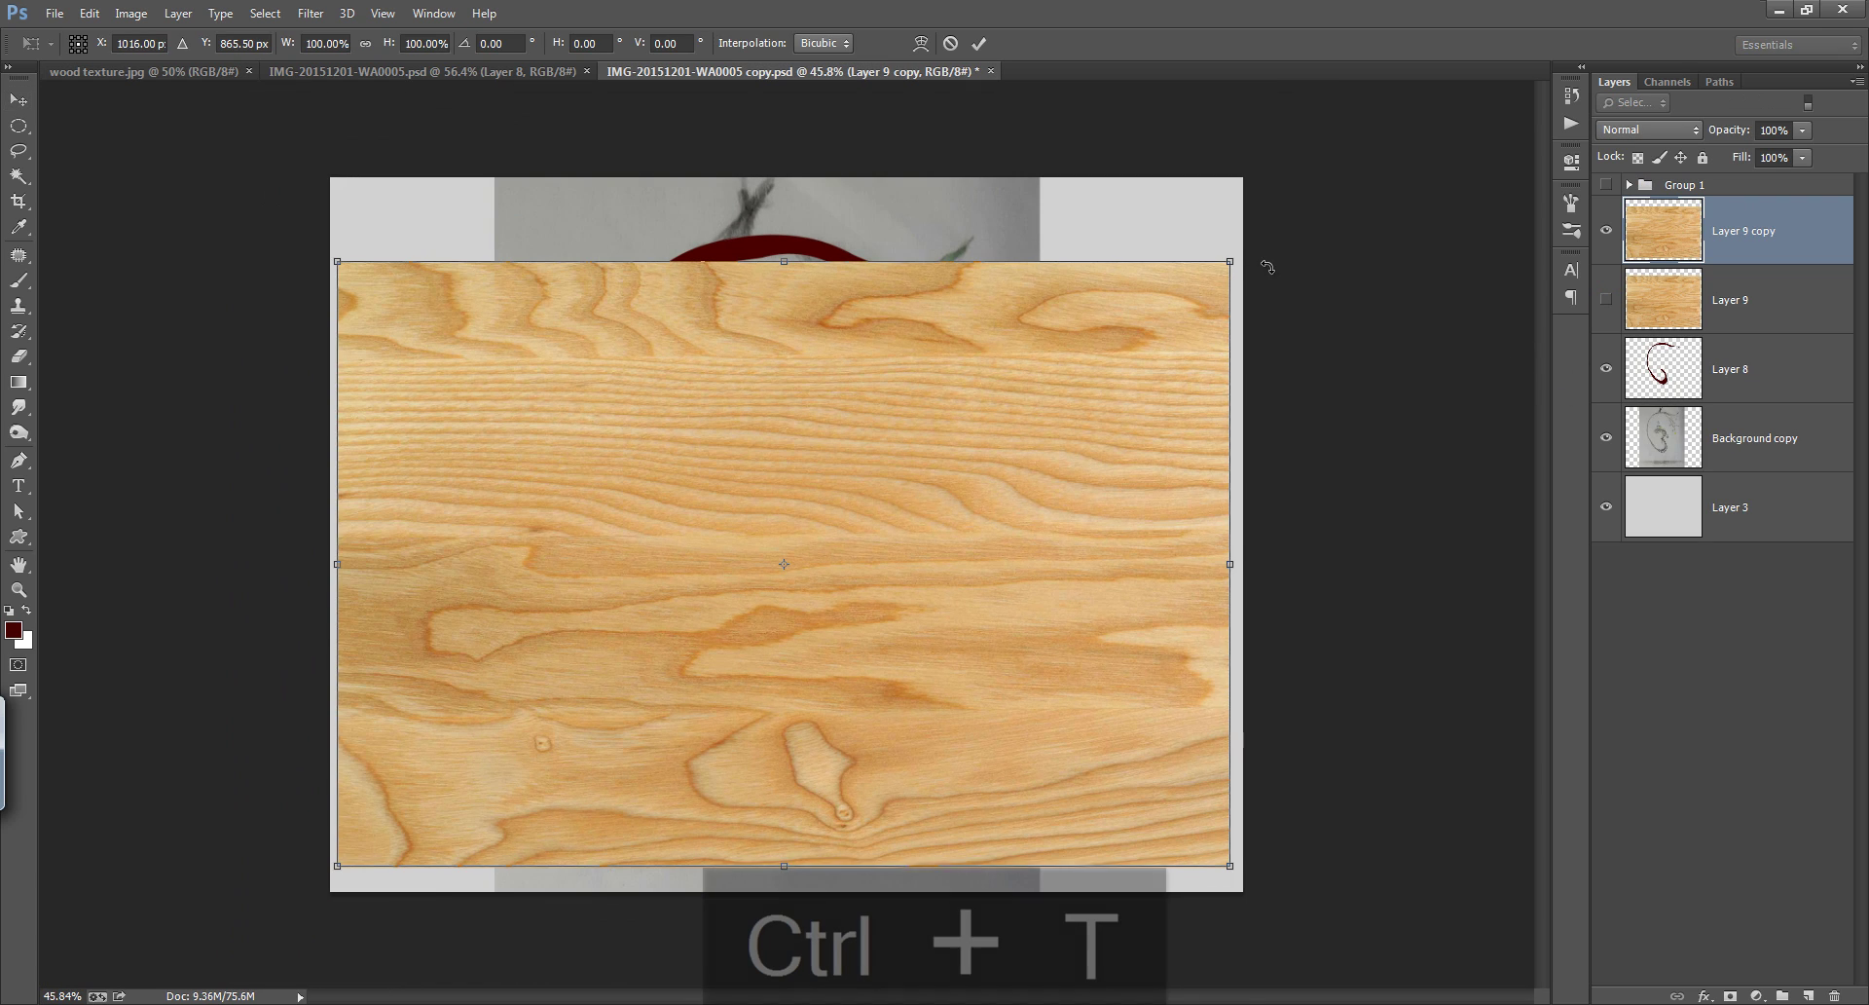
{"action": "mouse_move", "coordinate": [1231, 261]}
{"action": "left_mouse_down"}
{"action": "mouse_move", "coordinate": [1003, 459]}
{"action": "mouse_move", "coordinate": [793, 572]}
{"action": "mouse_move", "coordinate": [811, 660]}
{"action": "mouse_move", "coordinate": [740, 927]}
{"action": "left_mouse_up"}
{"action": "left_click_drag", "start_coordinate": [592, 816], "coordinate": [956, 601]}
{"action": "left_click_drag", "start_coordinate": [916, 320], "coordinate": [884, 448]}
{"action": "mouse_move", "coordinate": [895, 554]}
{"action": "left_mouse_down"}
{"action": "mouse_move", "coordinate": [850, 572]}
{"action": "mouse_move", "coordinate": [826, 511]}
{"action": "mouse_move", "coordinate": [820, 535]}
{"action": "mouse_move", "coordinate": [886, 464]}
{"action": "mouse_move", "coordinate": [870, 513]}
{"action": "left_mouse_up"}
{"action": "left_click_drag", "start_coordinate": [874, 615], "coordinate": [901, 695]}
{"action": "left_click", "coordinate": [980, 42]}
{"action": "left_click", "coordinate": [1750, 371]}
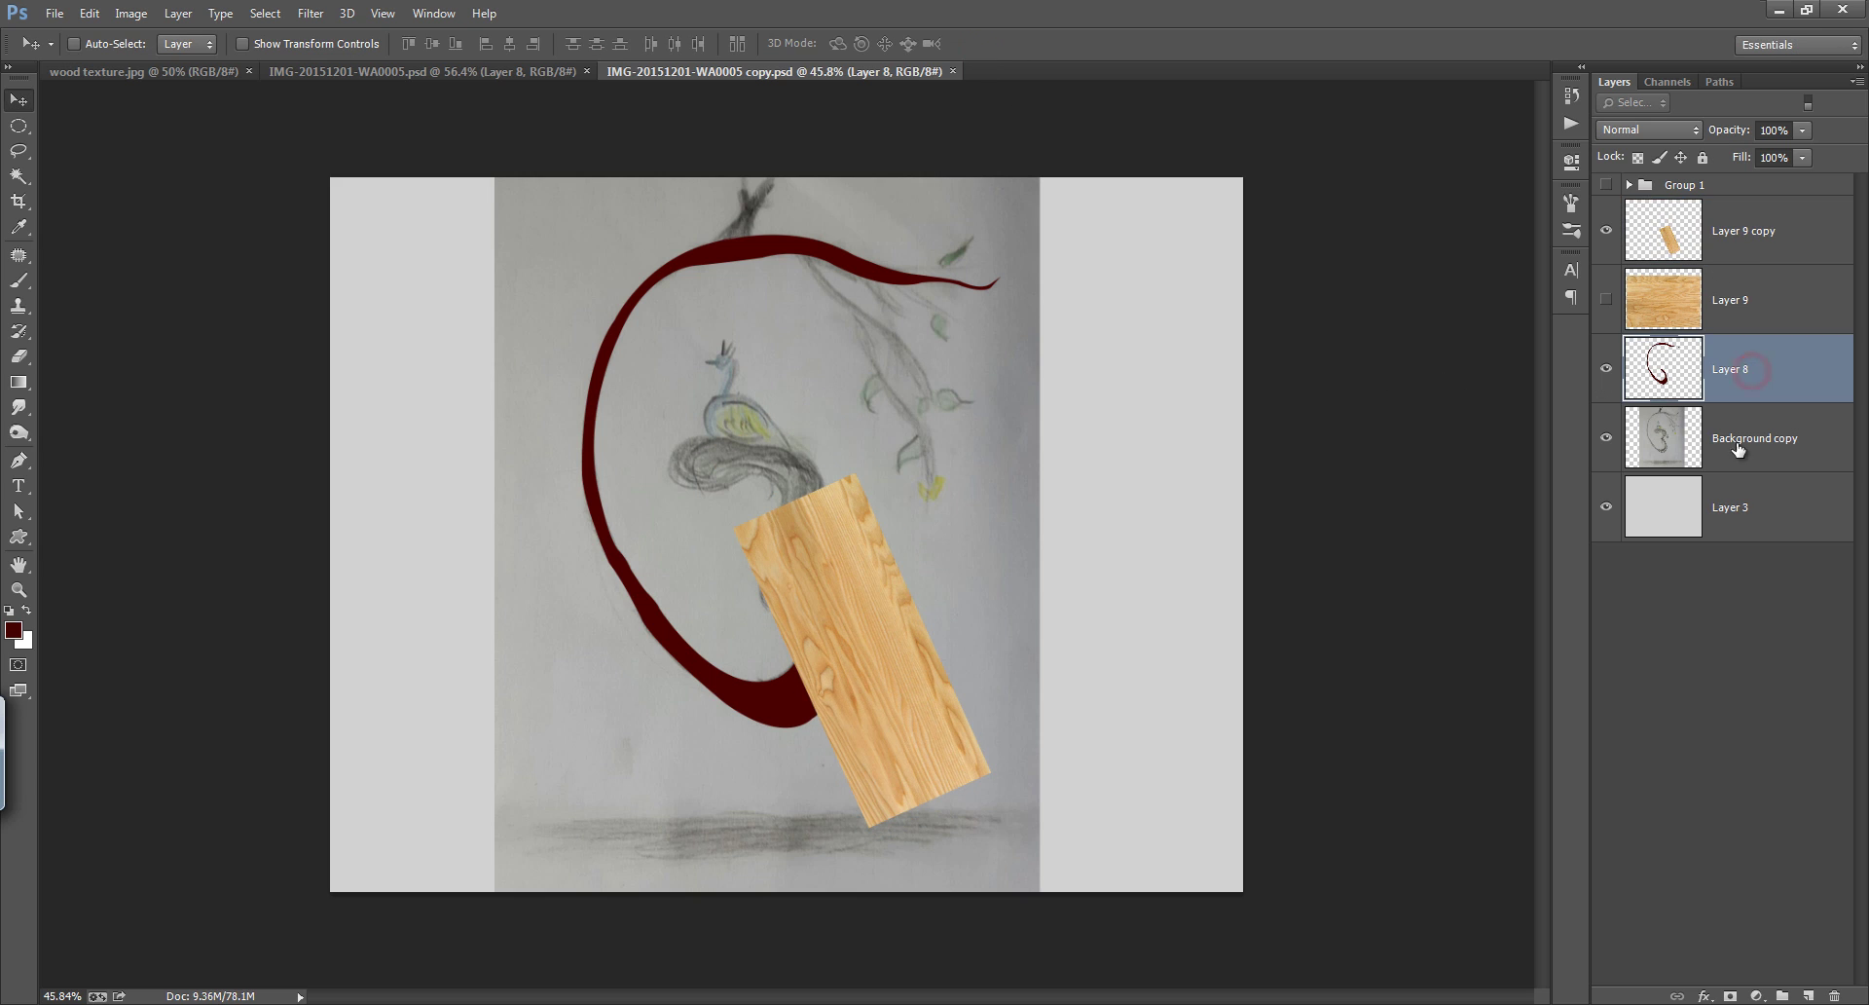
{"action": "left_click", "coordinate": [316, 22]}
{"action": "left_click", "coordinate": [370, 192]}
{"action": "left_click", "coordinate": [1762, 611]}
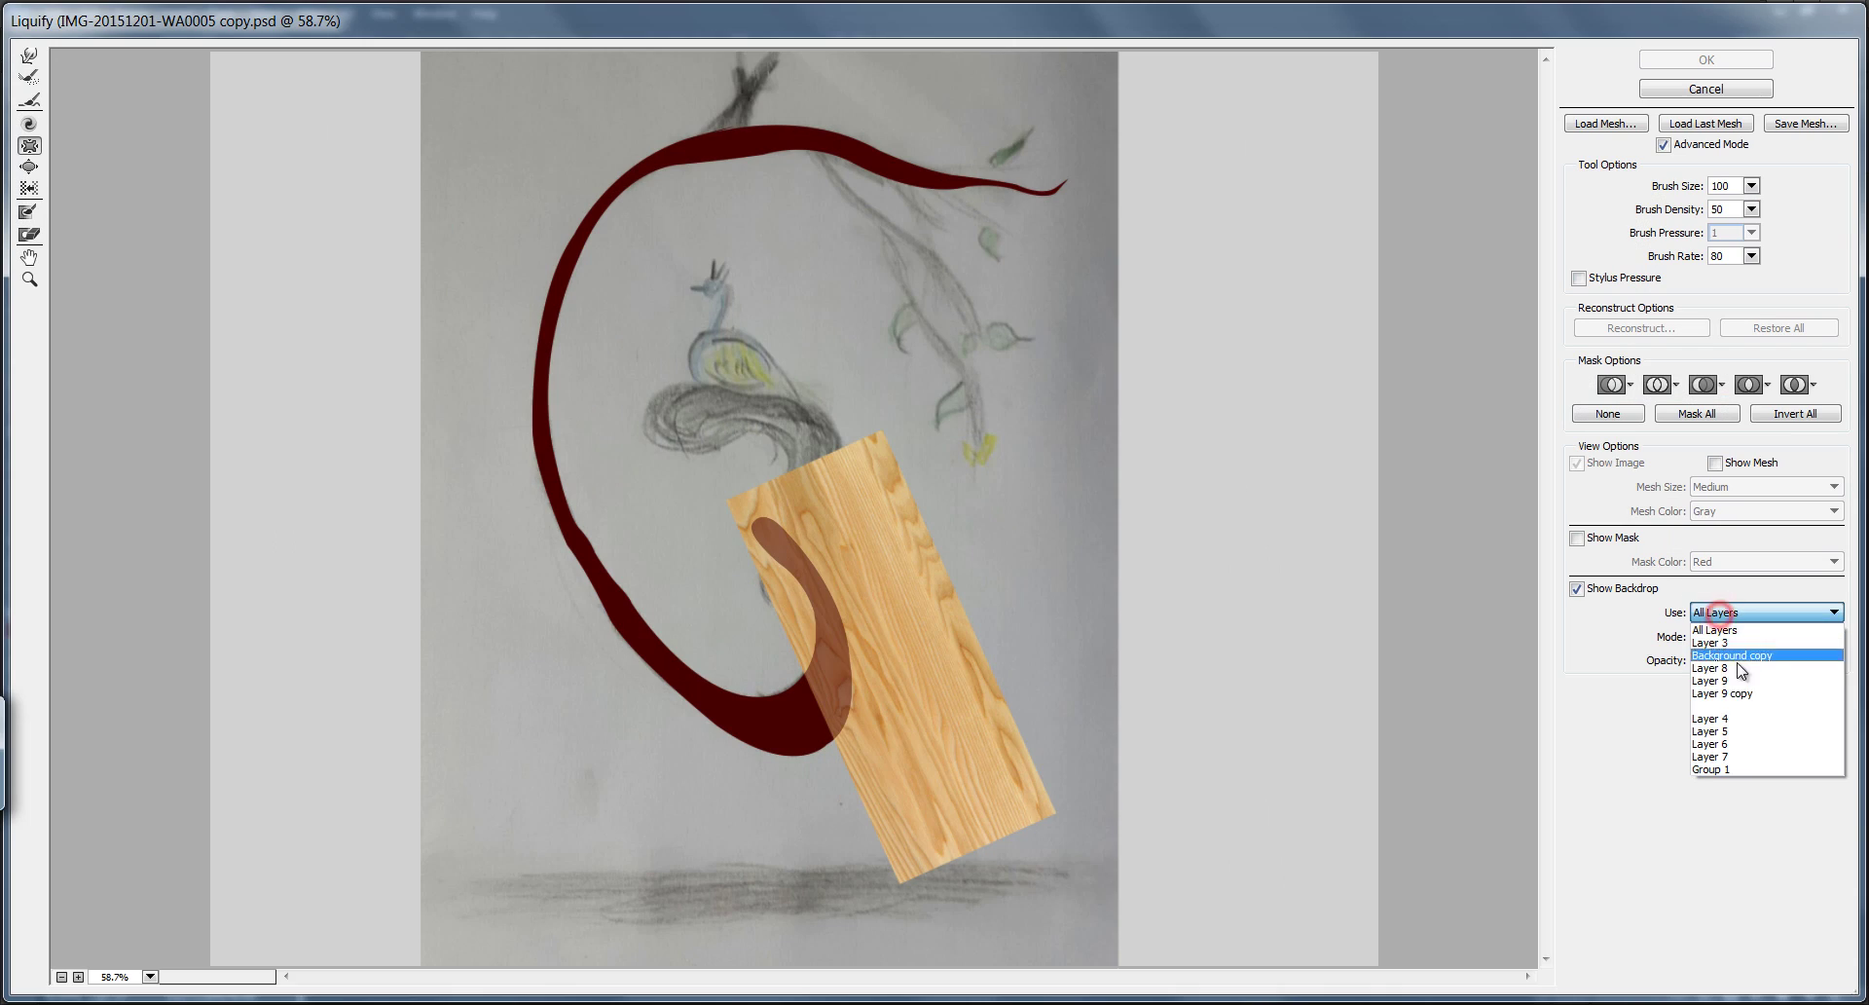
{"action": "left_click", "coordinate": [1741, 672]}
{"action": "left_click", "coordinate": [1762, 611]}
{"action": "left_click", "coordinate": [1742, 633]}
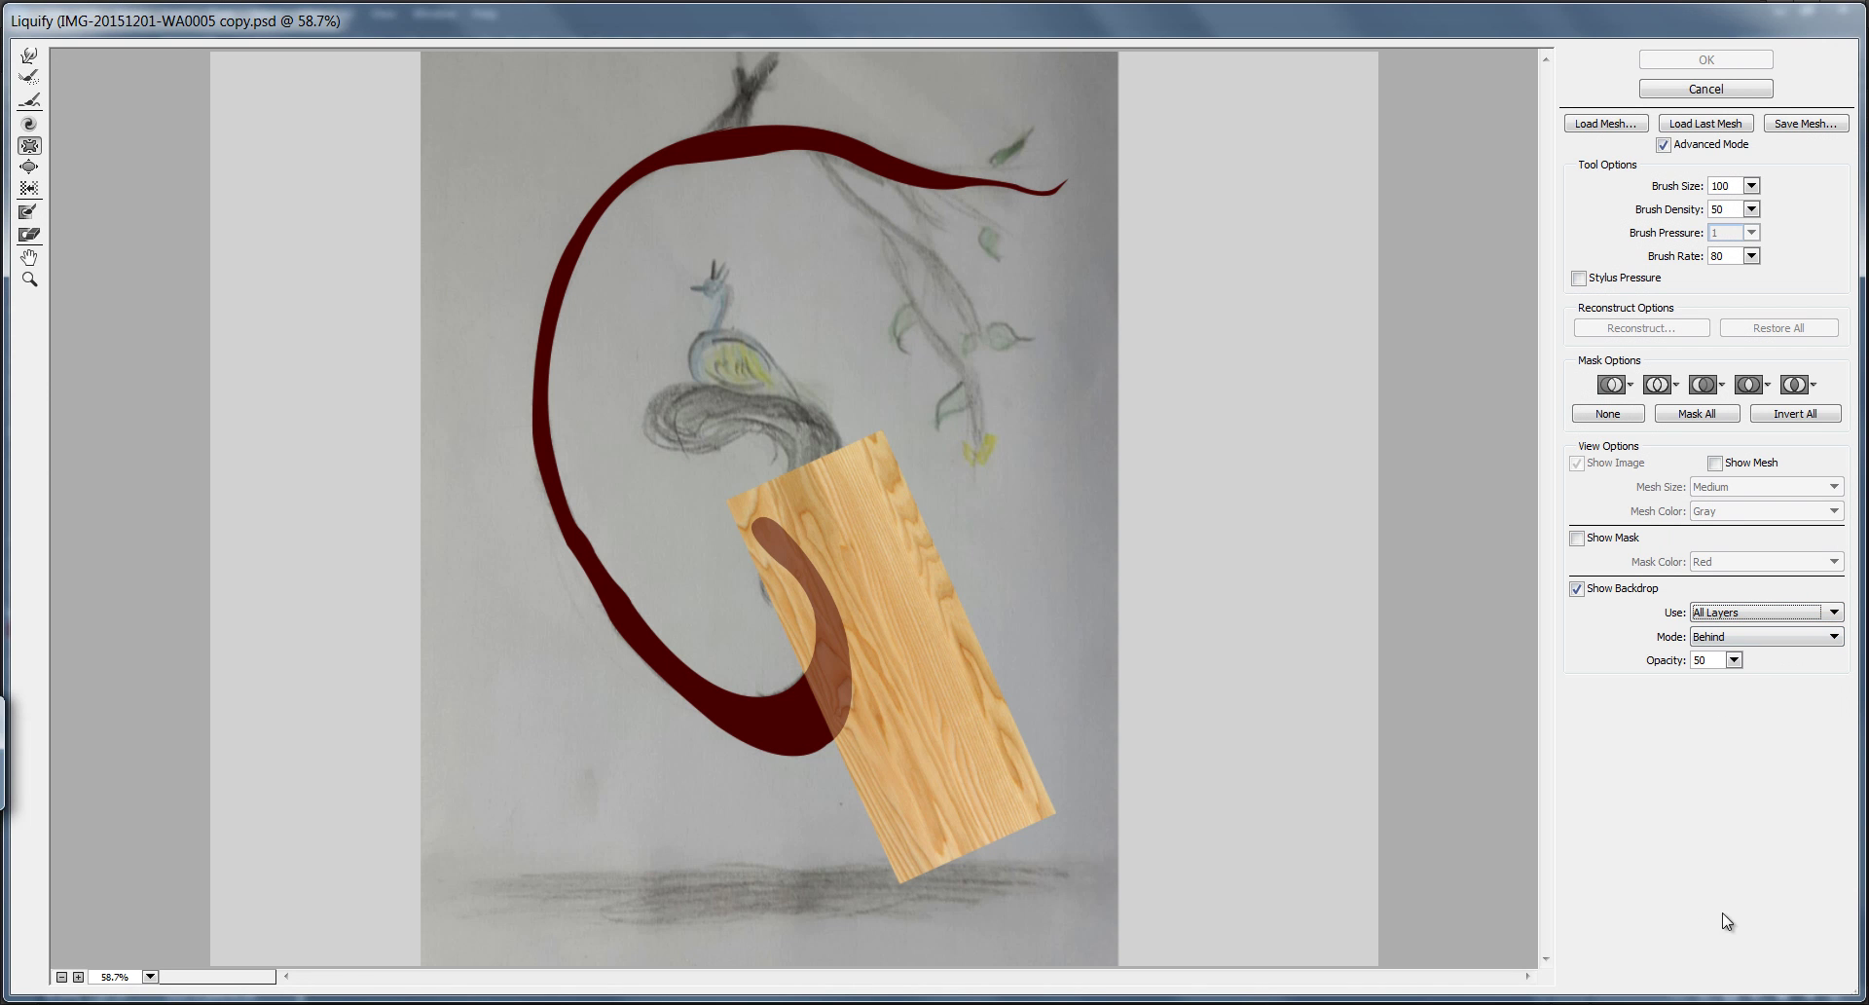
{"action": "left_click", "coordinate": [776, 611]}
{"action": "left_click", "coordinate": [1710, 88]}
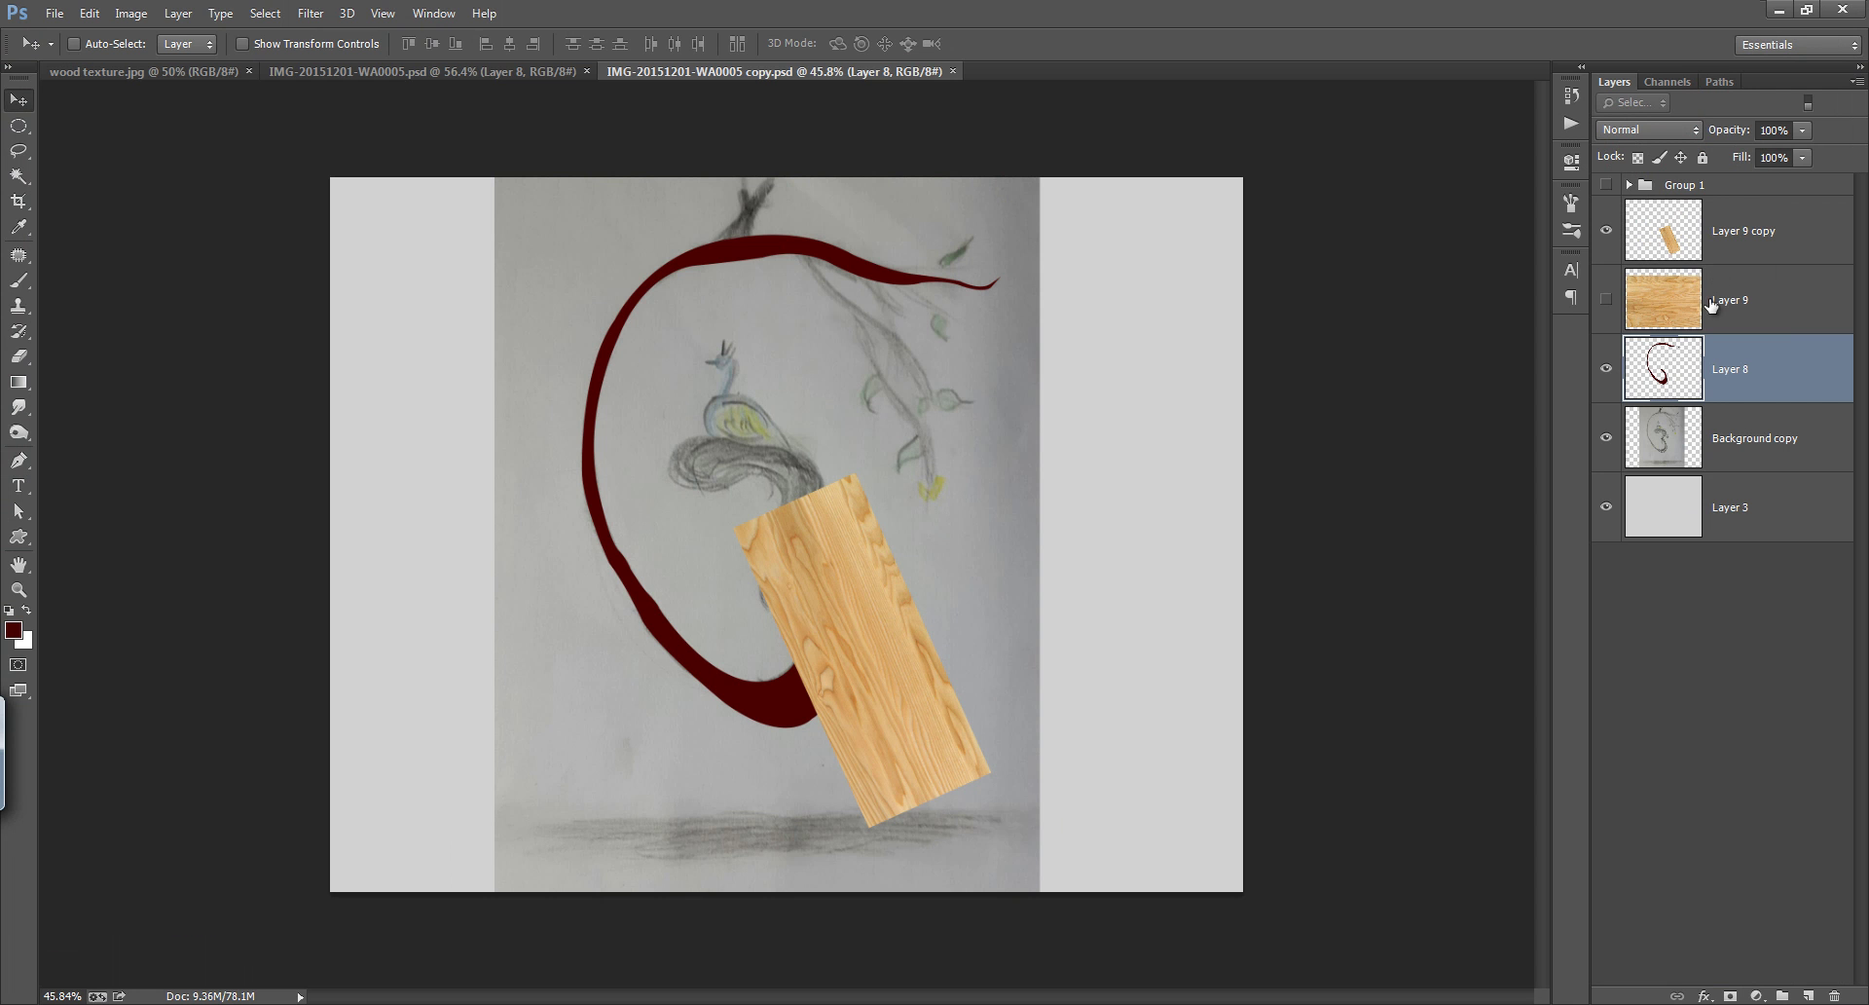
Open Layer 9 copy in the Liquify filter with Layer 8 as the backdrop, framing the lower curl
{"action": "left_click", "coordinate": [1667, 234]}
{"action": "left_click", "coordinate": [310, 14]}
{"action": "left_click", "coordinate": [350, 208]}
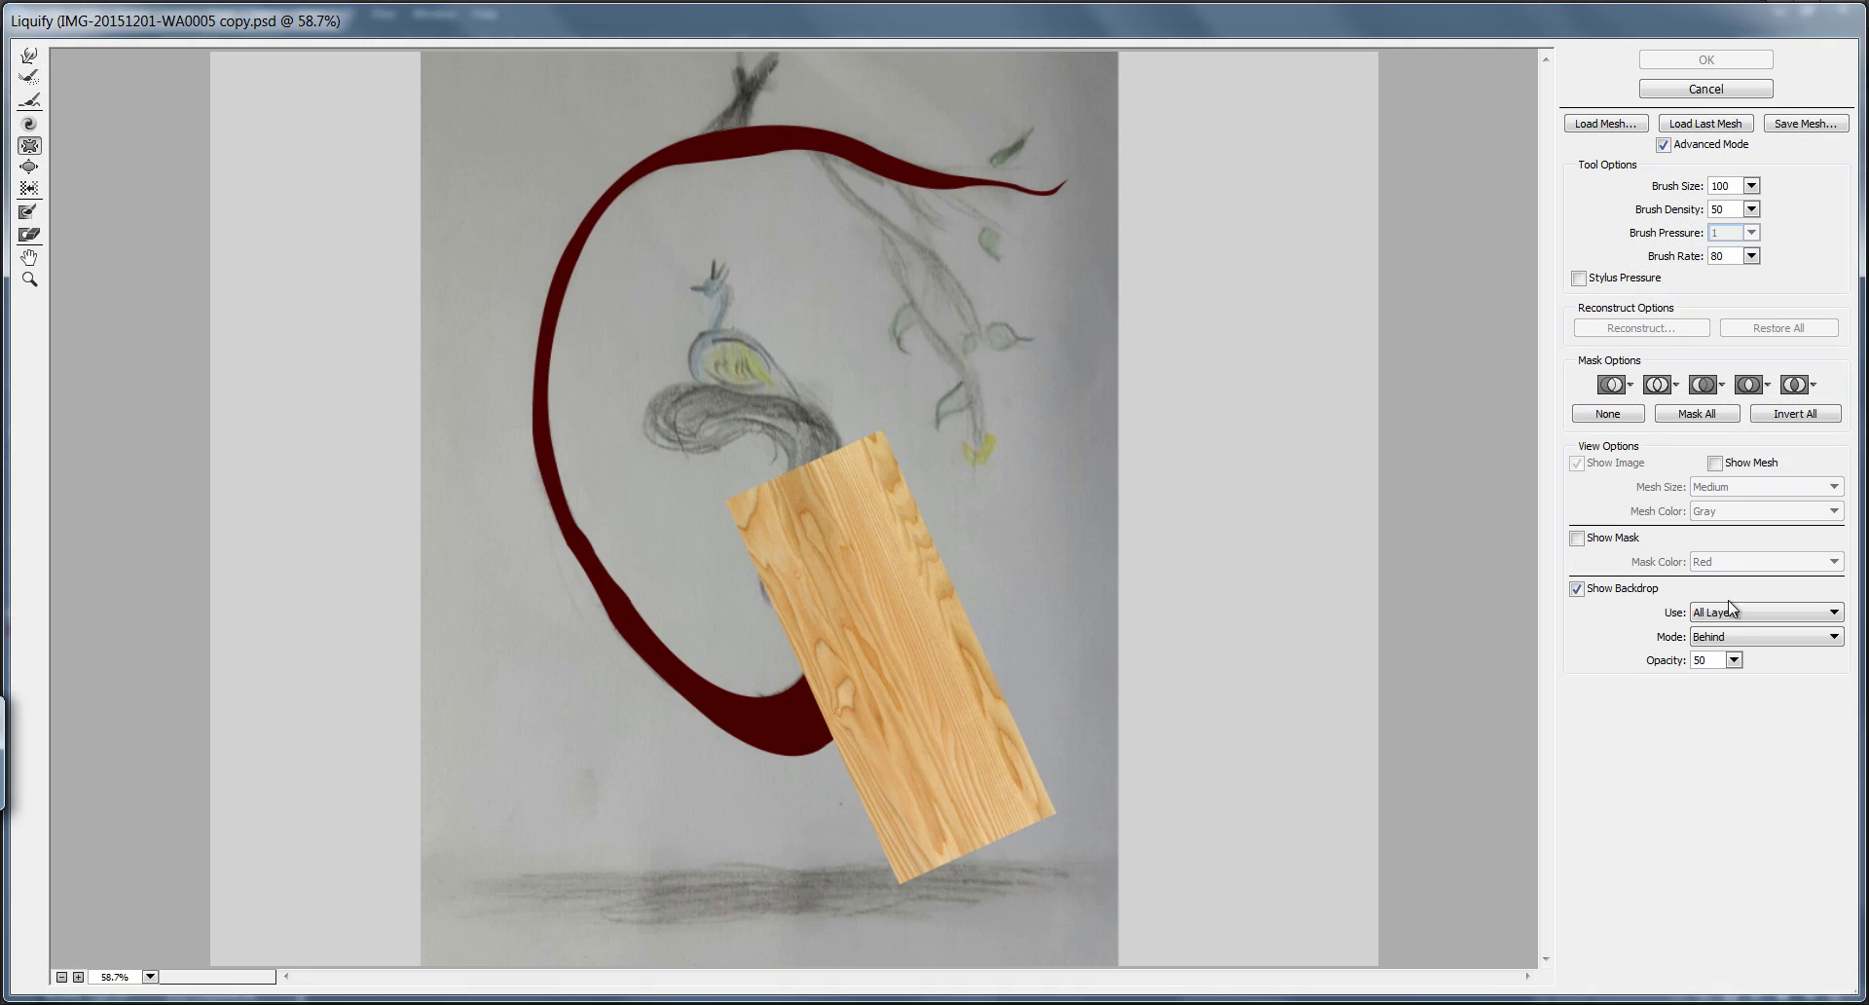
{"action": "left_click", "coordinate": [1731, 611]}
{"action": "left_click", "coordinate": [1746, 670]}
{"action": "key", "text": "ctrl+space"}
{"action": "left_click_drag", "start_coordinate": [771, 555], "coordinate": [793, 577]}
{"action": "scroll", "coordinate": [799, 370], "scroll_direction": "down", "scroll_amount": 5}
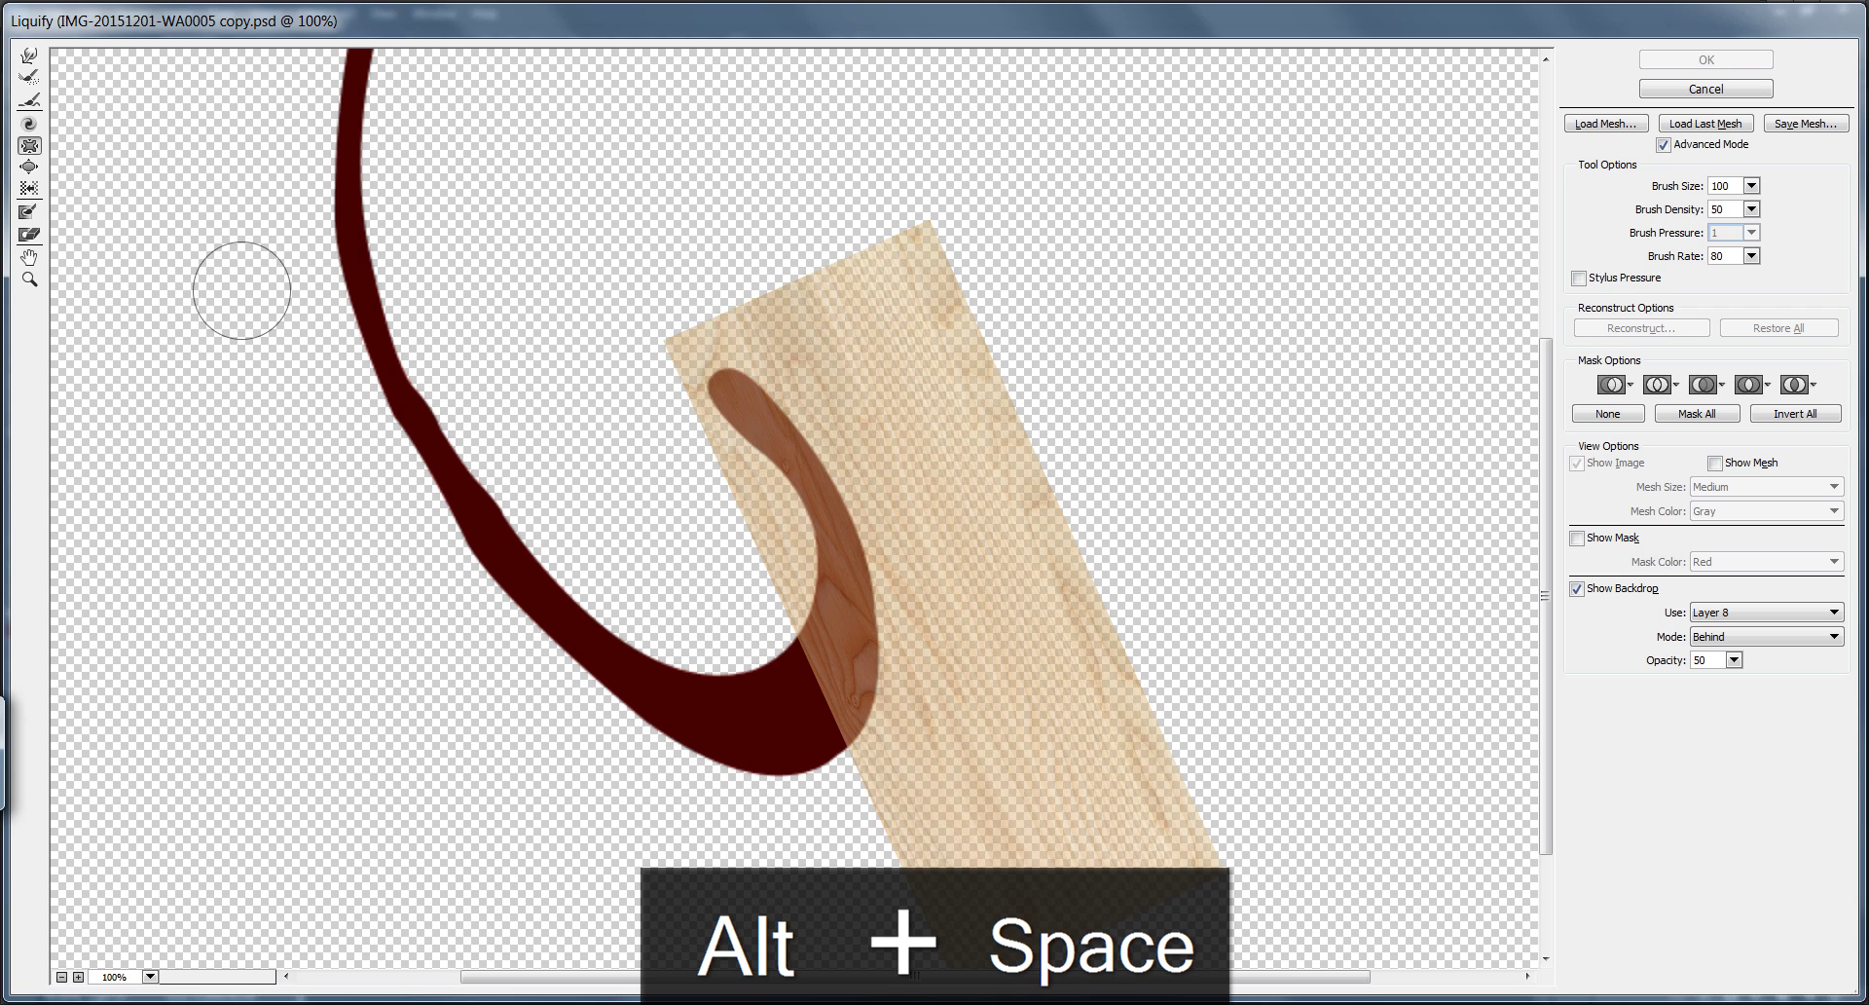
Forward-warp the upper end of the wood texture to follow the hooked tip of the curl, enlarging the brush to 200
{"action": "key", "text": "w"}
{"action": "key", "text": "bracketright"}
{"action": "key", "text": "bracketright"}
{"action": "mouse_move", "coordinate": [732, 551]}
{"action": "left_mouse_down"}
{"action": "mouse_move", "coordinate": [768, 573]}
{"action": "mouse_move", "coordinate": [780, 534]}
{"action": "left_mouse_up"}
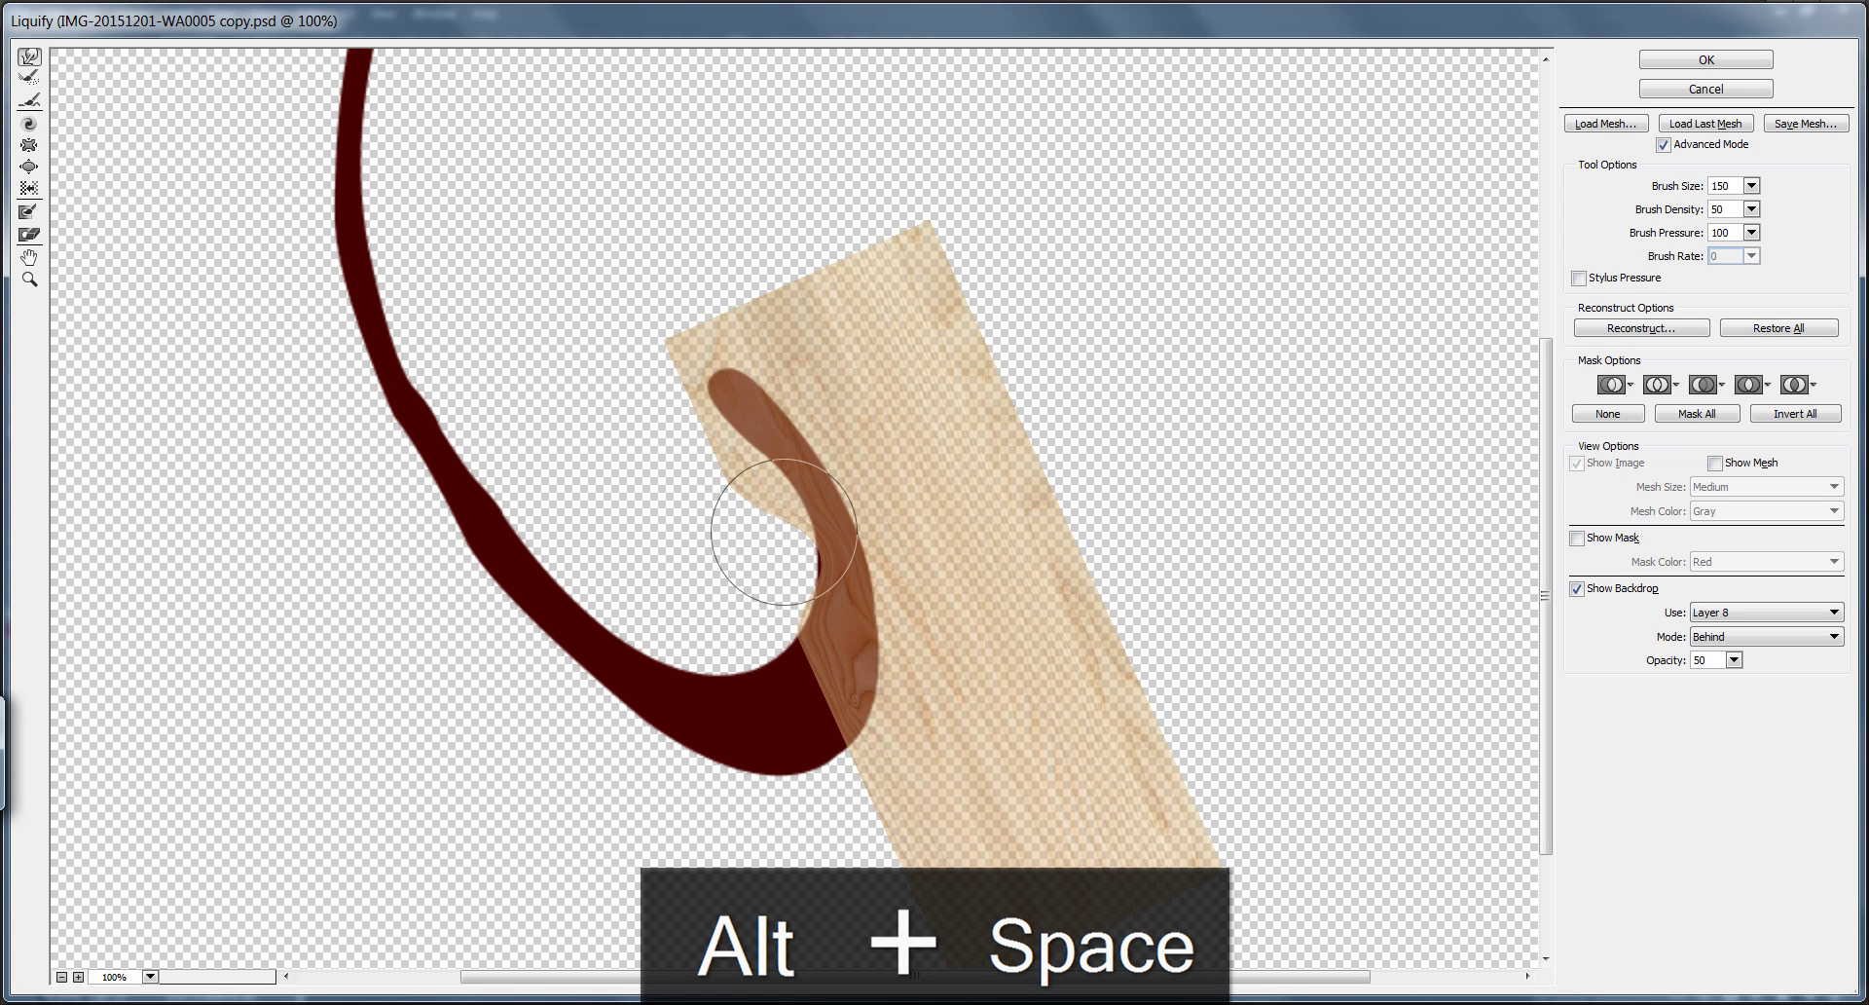
{"action": "left_click_drag", "start_coordinate": [713, 480], "coordinate": [750, 453]}
{"action": "key", "text": "bracketright"}
{"action": "key", "text": "bracketright"}
{"action": "mouse_move", "coordinate": [891, 298]}
{"action": "left_mouse_down"}
{"action": "mouse_move", "coordinate": [839, 347]}
{"action": "mouse_move", "coordinate": [714, 325]}
{"action": "mouse_move", "coordinate": [929, 254]}
{"action": "mouse_move", "coordinate": [886, 323]}
{"action": "left_mouse_up"}
{"action": "mouse_move", "coordinate": [860, 305]}
{"action": "left_mouse_down"}
{"action": "mouse_move", "coordinate": [877, 370]}
{"action": "mouse_move", "coordinate": [925, 414]}
{"action": "left_mouse_up"}
{"action": "left_click_drag", "start_coordinate": [1061, 547], "coordinate": [1013, 570]}
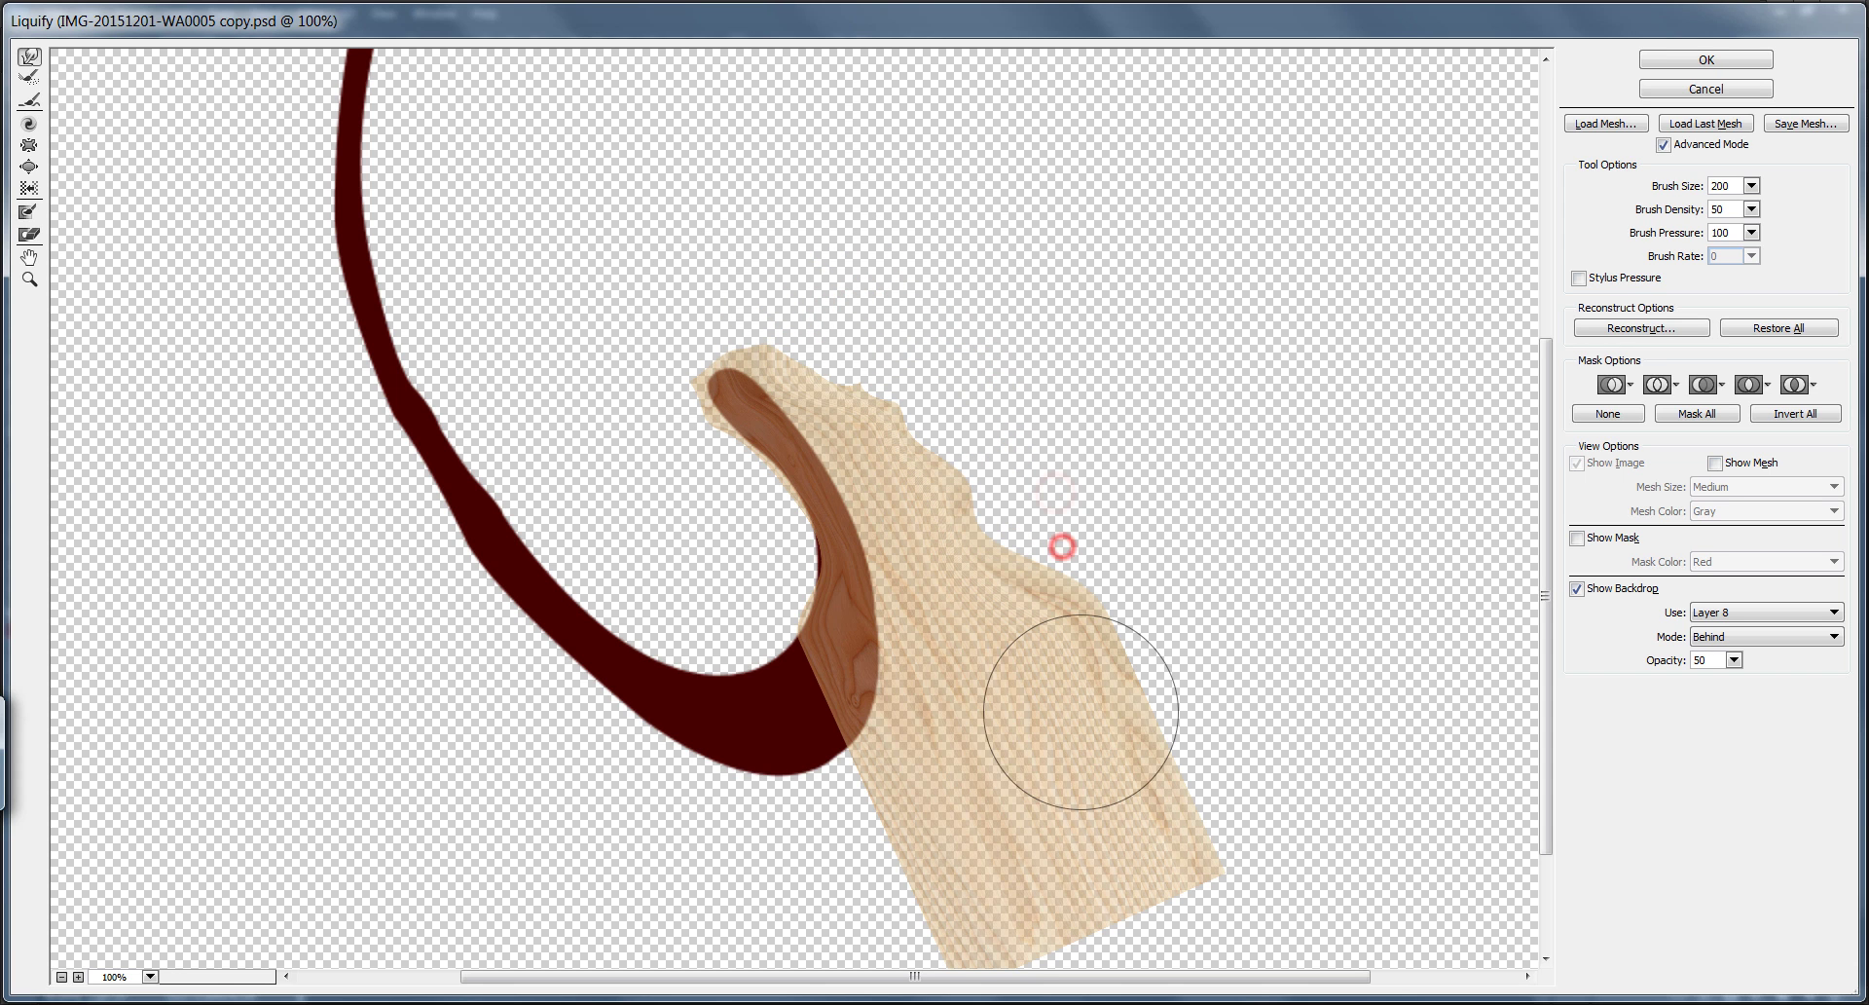
Warp the wood's lower-left edge outward over the curl's bottom bend, adjusting the brush size
{"action": "mouse_move", "coordinate": [872, 750]}
{"action": "left_mouse_down"}
{"action": "mouse_move", "coordinate": [810, 807]}
{"action": "mouse_move", "coordinate": [861, 723]}
{"action": "mouse_move", "coordinate": [810, 716]}
{"action": "left_mouse_up"}
{"action": "key", "text": "bracketright"}
{"action": "key", "text": "bracketright"}
{"action": "key", "text": "bracketright"}
{"action": "key", "text": "bracketright"}
{"action": "key", "text": "bracketleft"}
{"action": "key", "text": "bracketleft"}
{"action": "key", "text": "bracketleft"}
{"action": "key", "text": "bracketleft"}
{"action": "key", "text": "bracketleft"}
{"action": "key", "text": "bracketleft"}
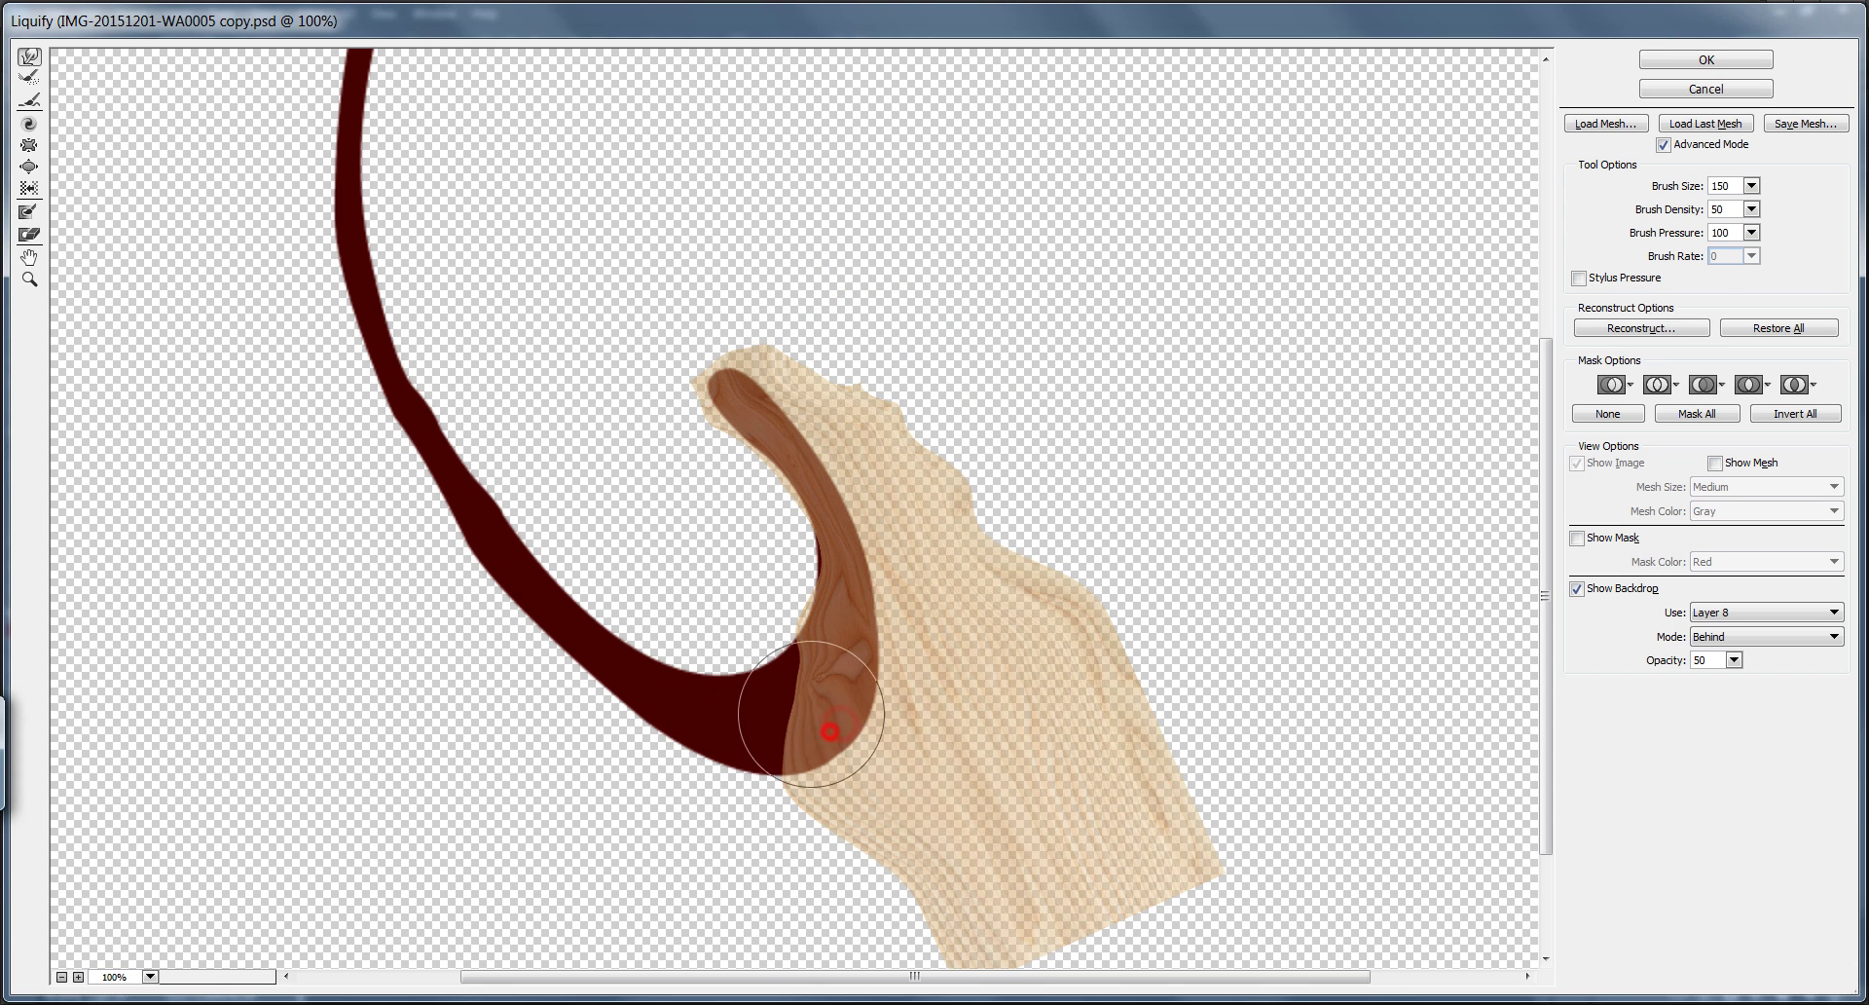
{"action": "key", "text": "bracketright"}
{"action": "left_click_drag", "start_coordinate": [969, 920], "coordinate": [862, 870]}
Pull the wood's outer and bottom edges in around the curl with a Forward Warp brush of about 250
{"action": "key", "text": "bracketright"}
{"action": "key", "text": "bracketright"}
{"action": "mouse_move", "coordinate": [1075, 891]}
{"action": "left_mouse_down"}
{"action": "mouse_move", "coordinate": [1141, 791]}
{"action": "mouse_move", "coordinate": [982, 450]}
{"action": "mouse_move", "coordinate": [955, 507]}
{"action": "mouse_move", "coordinate": [1036, 804]}
{"action": "mouse_move", "coordinate": [1095, 796]}
{"action": "mouse_move", "coordinate": [961, 672]}
{"action": "left_mouse_up"}
{"action": "left_click_drag", "start_coordinate": [988, 863], "coordinate": [945, 818]}
{"action": "left_click_drag", "start_coordinate": [1014, 955], "coordinate": [910, 902]}
{"action": "left_click_drag", "start_coordinate": [818, 835], "coordinate": [767, 797]}
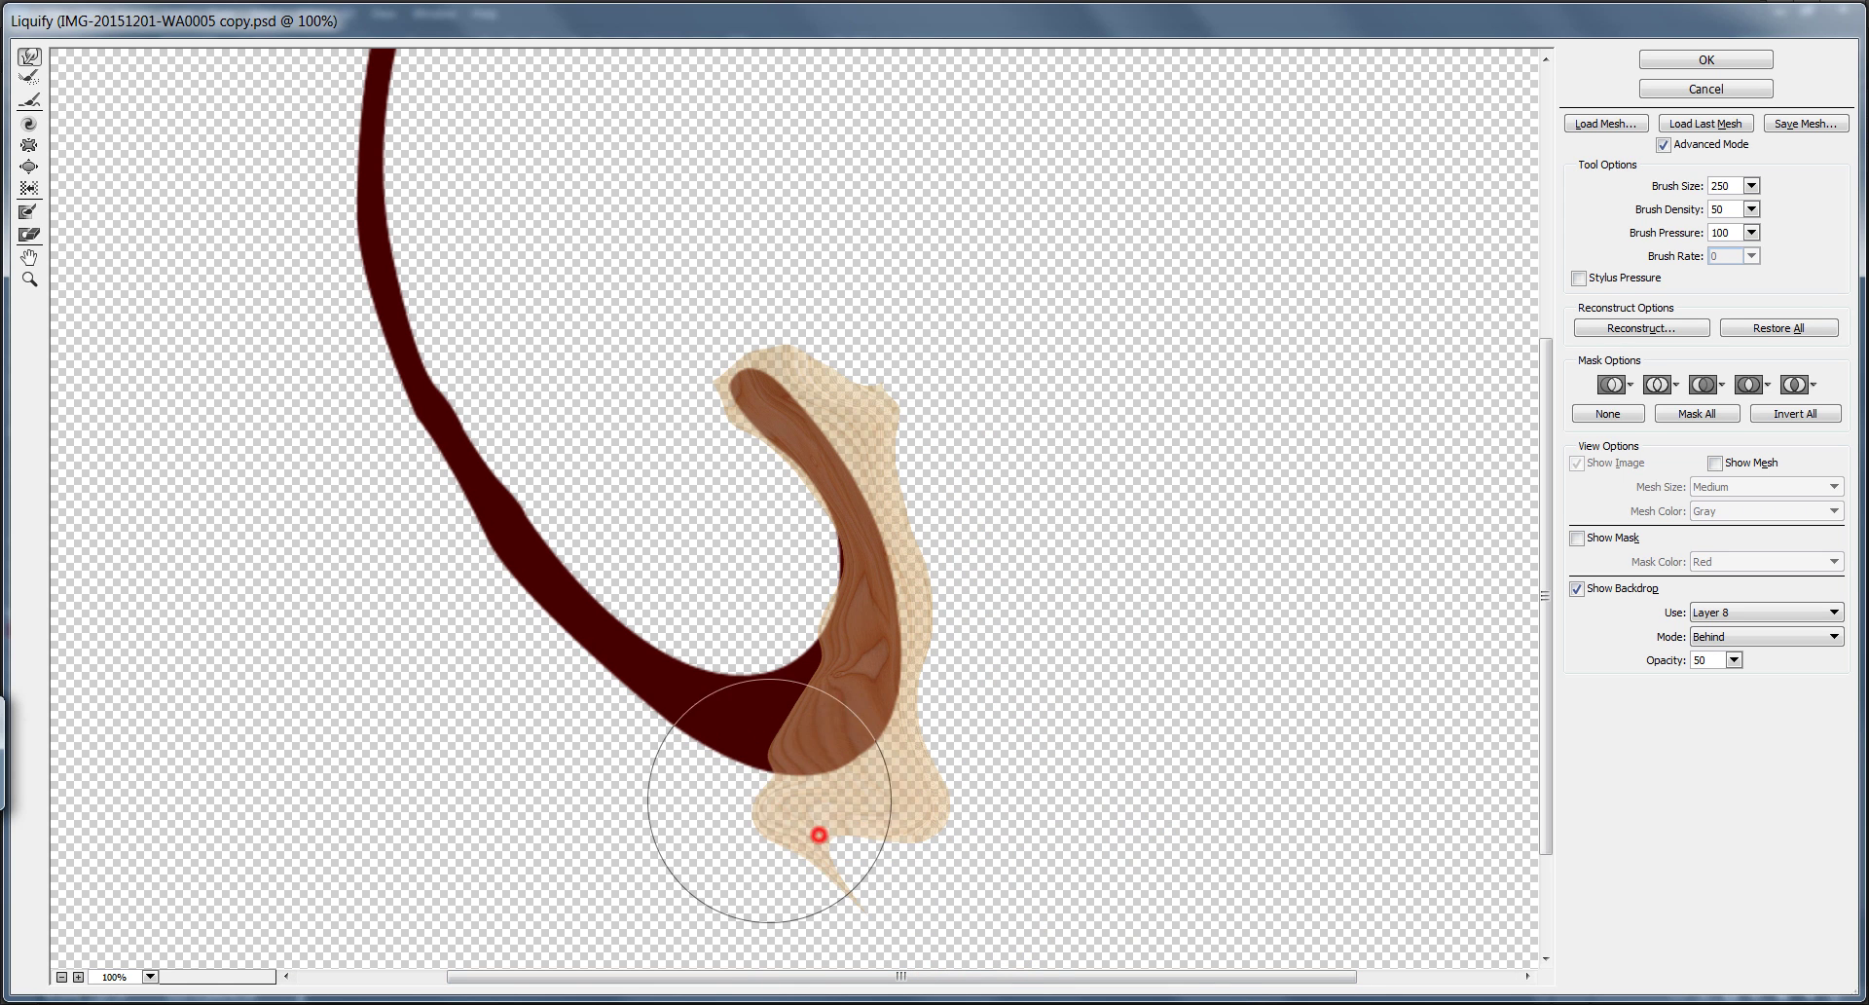
{"action": "mouse_move", "coordinate": [1018, 868]}
{"action": "left_mouse_down"}
{"action": "mouse_move", "coordinate": [982, 864]}
{"action": "mouse_move", "coordinate": [936, 798]}
{"action": "left_mouse_up"}
{"action": "left_click_drag", "start_coordinate": [874, 859], "coordinate": [719, 740]}
Stretch the wood texture leftward with a smaller brush to cover the bottom bend of the curl
{"action": "key", "text": "bracketleft"}
{"action": "key", "text": "bracketleft"}
{"action": "mouse_move", "coordinate": [834, 662]}
{"action": "left_mouse_down"}
{"action": "mouse_move", "coordinate": [800, 713]}
{"action": "mouse_move", "coordinate": [722, 701]}
{"action": "left_mouse_up"}
{"action": "left_click_drag", "start_coordinate": [714, 824], "coordinate": [669, 757]}
{"action": "left_click_drag", "start_coordinate": [756, 695], "coordinate": [810, 674]}
{"action": "left_click_drag", "start_coordinate": [731, 809], "coordinate": [774, 769]}
Warp the wood's inner edge and upper outer edge closer to the hooked part of the curl
{"action": "key", "text": "bracketleft"}
{"action": "key", "text": "bracketleft"}
{"action": "key", "text": "bracketleft"}
{"action": "key", "text": "bracketleft"}
{"action": "left_click_drag", "start_coordinate": [838, 556], "coordinate": [827, 556]}
{"action": "left_click_drag", "start_coordinate": [895, 396], "coordinate": [859, 443]}
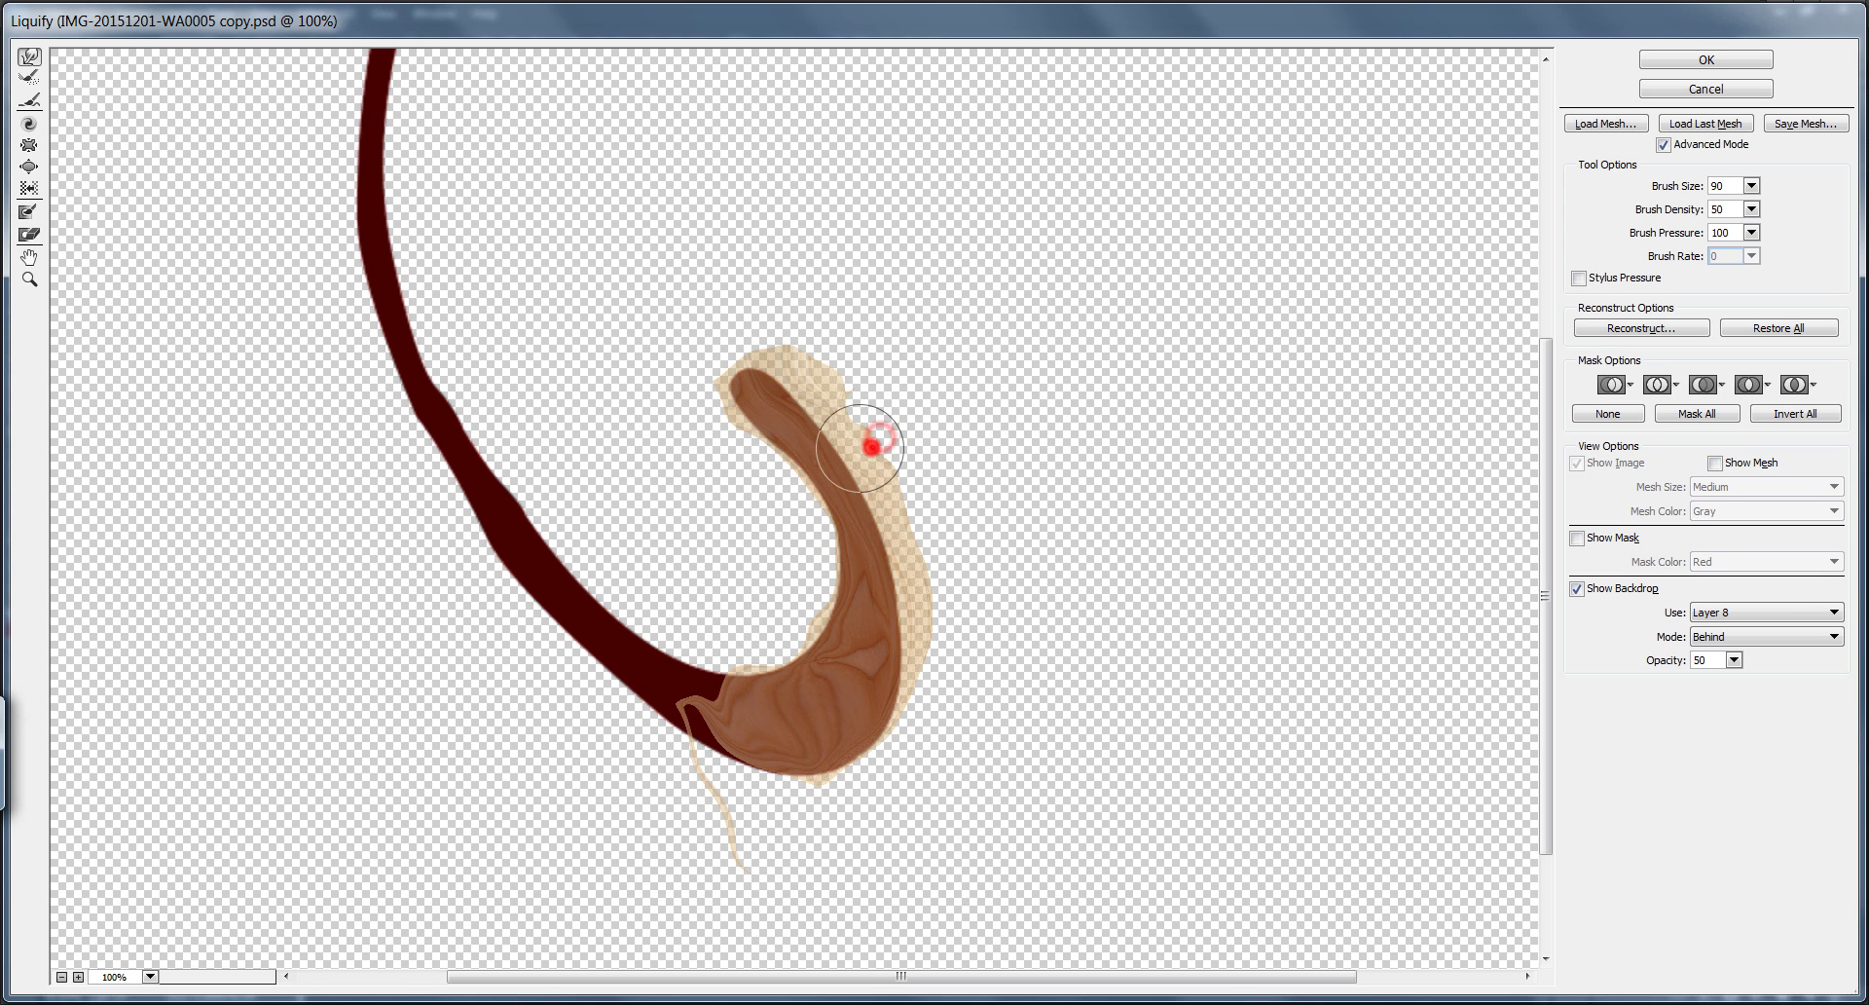
{"action": "key", "text": "bracketright"}
{"action": "key", "text": "bracketright"}
{"action": "key", "text": "bracketright"}
{"action": "key", "text": "bracketright"}
{"action": "left_click_drag", "start_coordinate": [839, 381], "coordinate": [790, 362]}
Refine the wood grain along the curl with the Bloat, Pucker and Forward Warp tools, and apply the Liquify filter
{"action": "left_click", "coordinate": [29, 166]}
{"action": "key", "text": "bracketleft"}
{"action": "key", "text": "bracketleft"}
{"action": "key", "text": "bracketleft"}
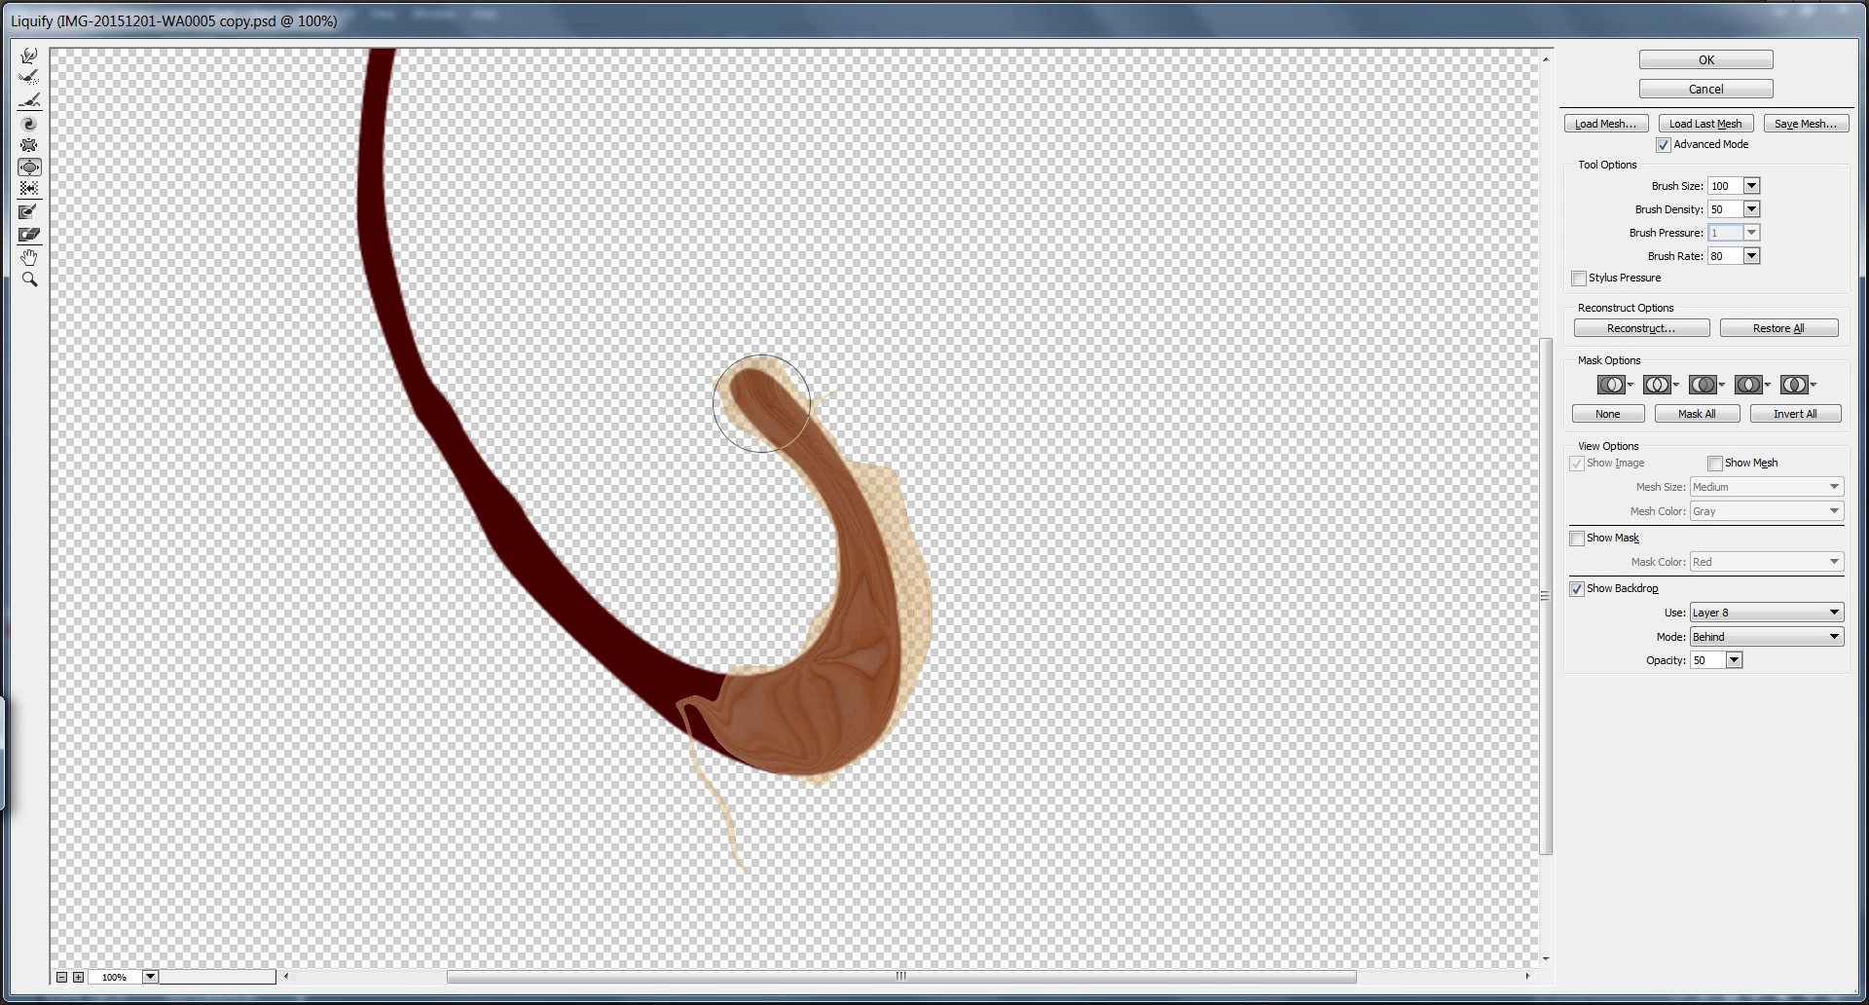
{"action": "left_click", "coordinate": [28, 146]}
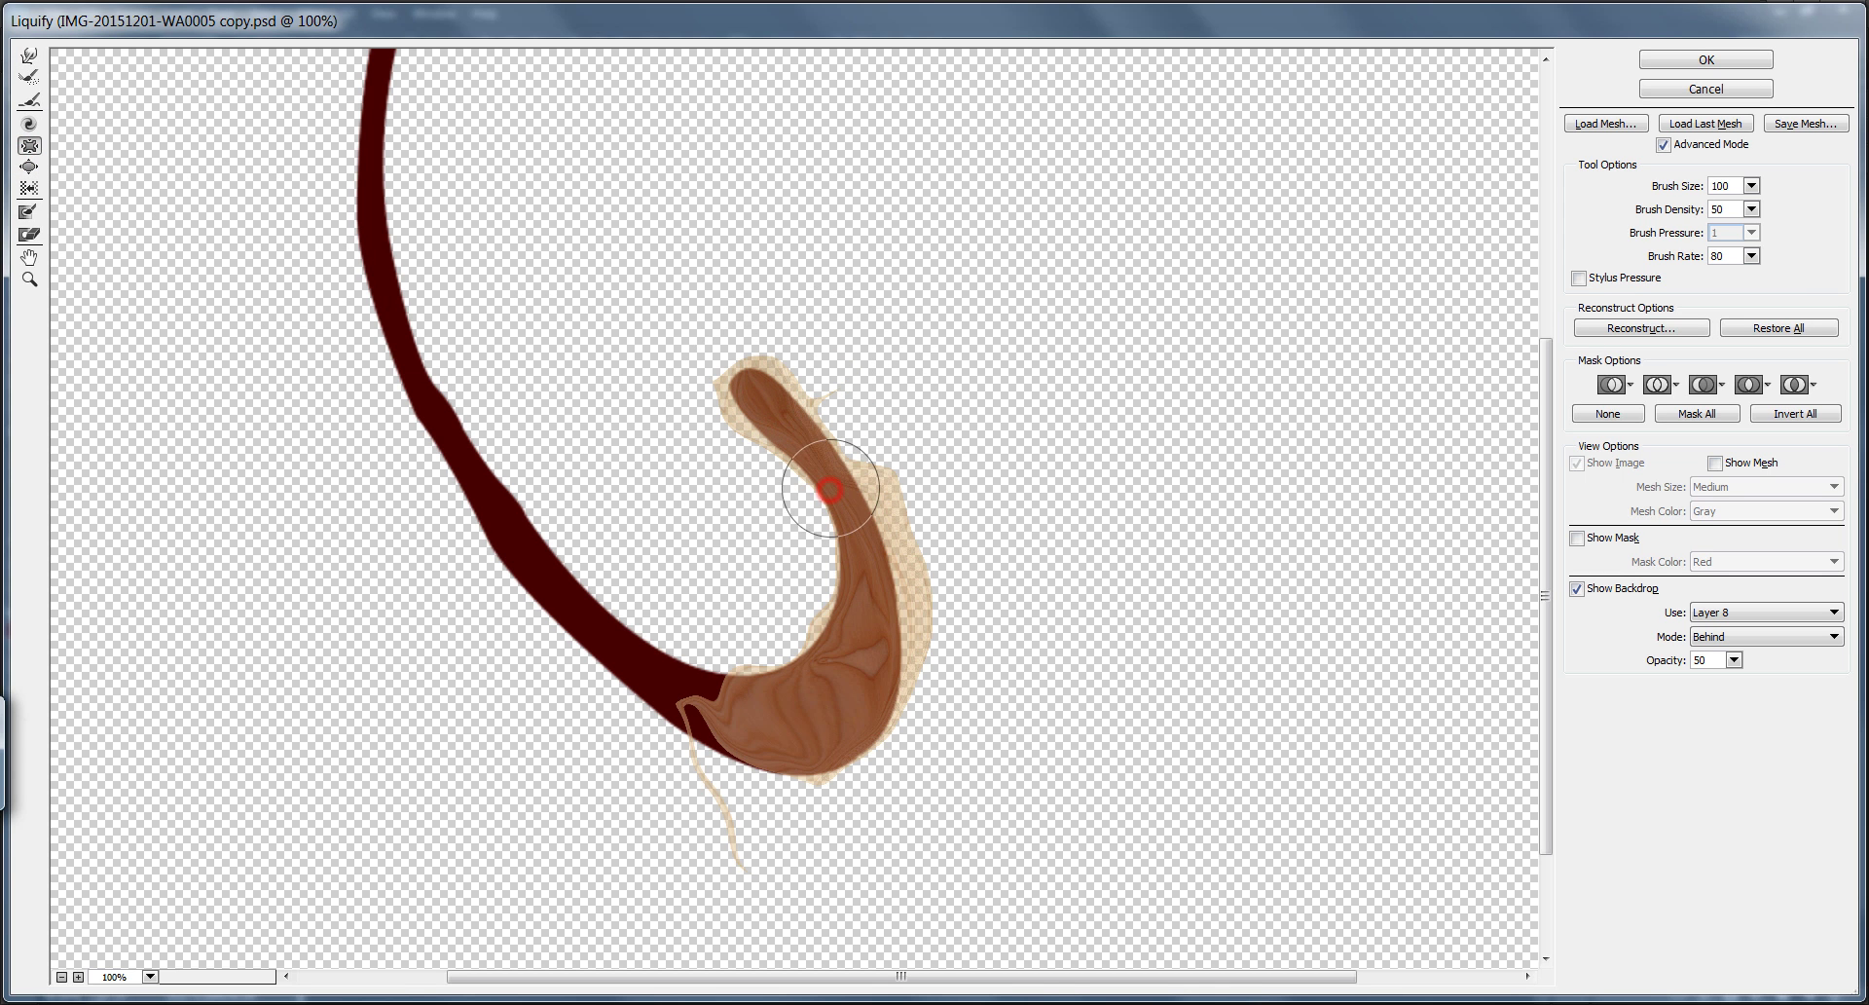
{"action": "left_click", "coordinate": [29, 56]}
{"action": "key", "text": "bracketleft"}
{"action": "key", "text": "bracketleft"}
{"action": "key", "text": "bracketleft"}
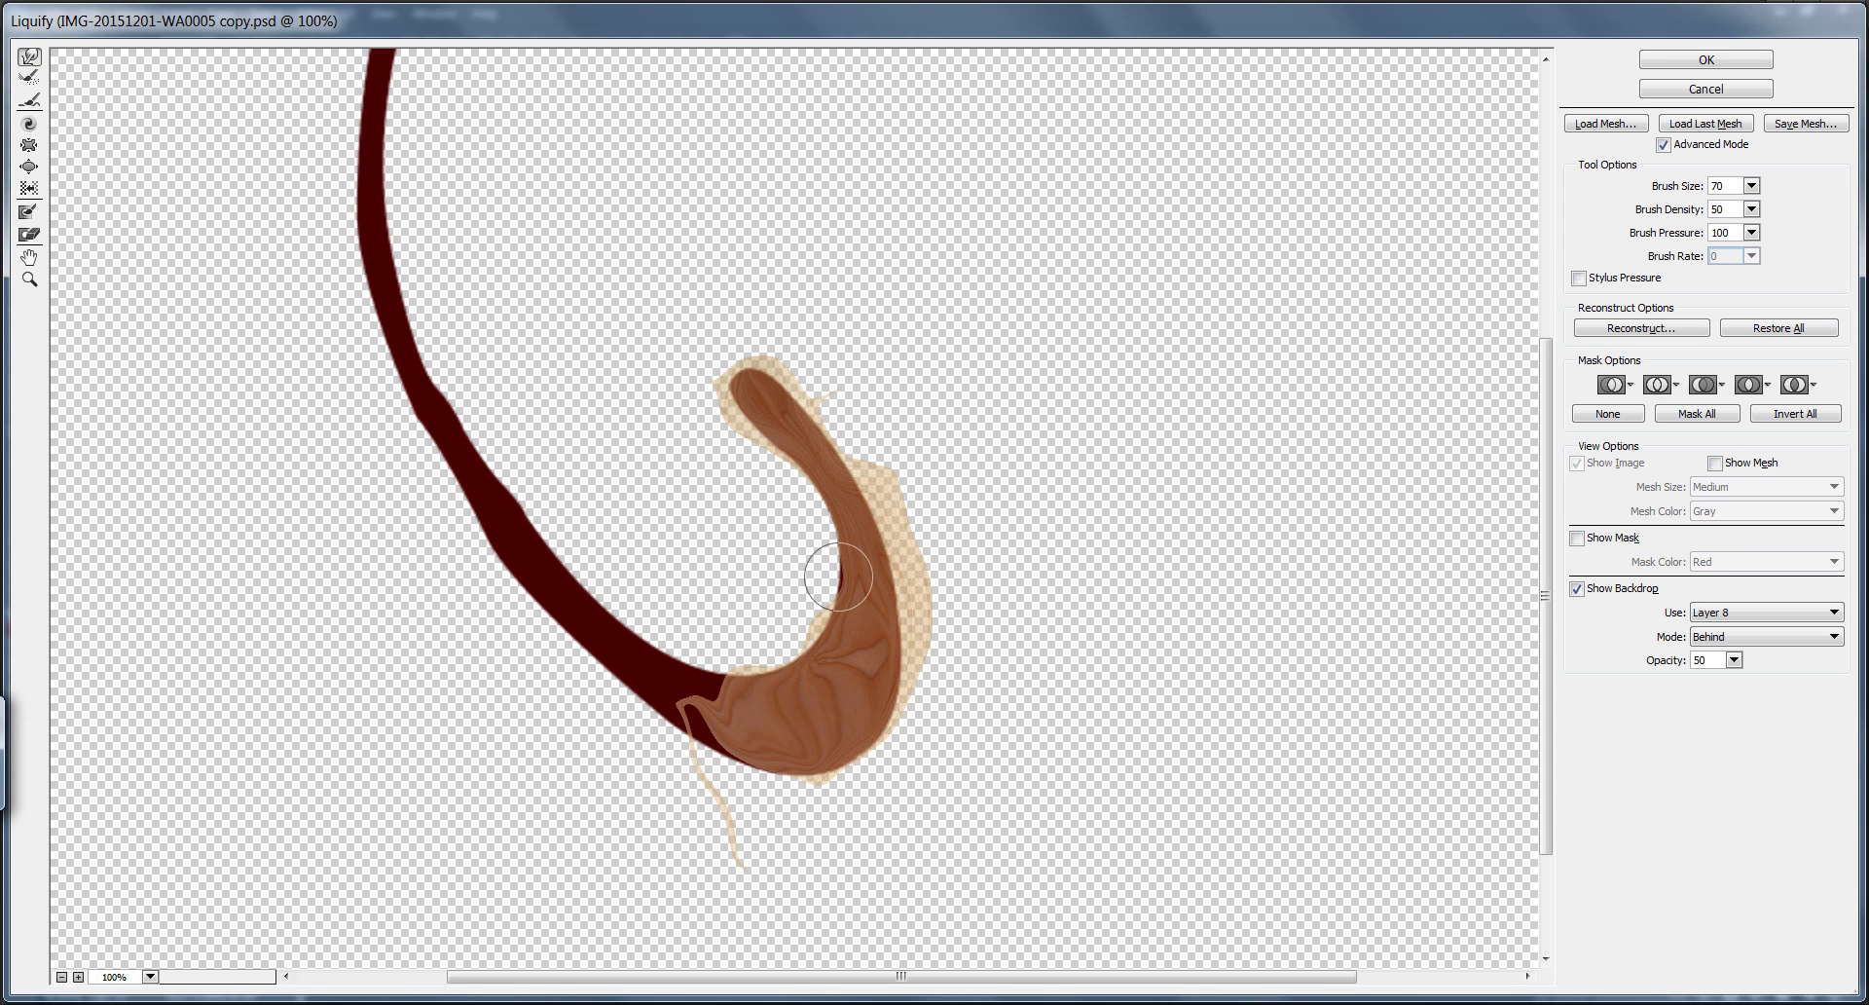
{"action": "left_click", "coordinate": [29, 166]}
{"action": "mouse_move", "coordinate": [842, 751]}
{"action": "left_mouse_down"}
{"action": "mouse_move", "coordinate": [831, 706]}
{"action": "mouse_move", "coordinate": [866, 633]}
{"action": "mouse_move", "coordinate": [775, 726]}
{"action": "mouse_move", "coordinate": [769, 711]}
{"action": "mouse_move", "coordinate": [857, 678]}
{"action": "left_mouse_up"}
{"action": "key", "text": "Return"}
Move Layer 9 copy directly above Layer 8 and clip it to the trunk shape
{"action": "key", "text": "ctrl+plus"}
{"action": "key", "text": "ctrl+plus"}
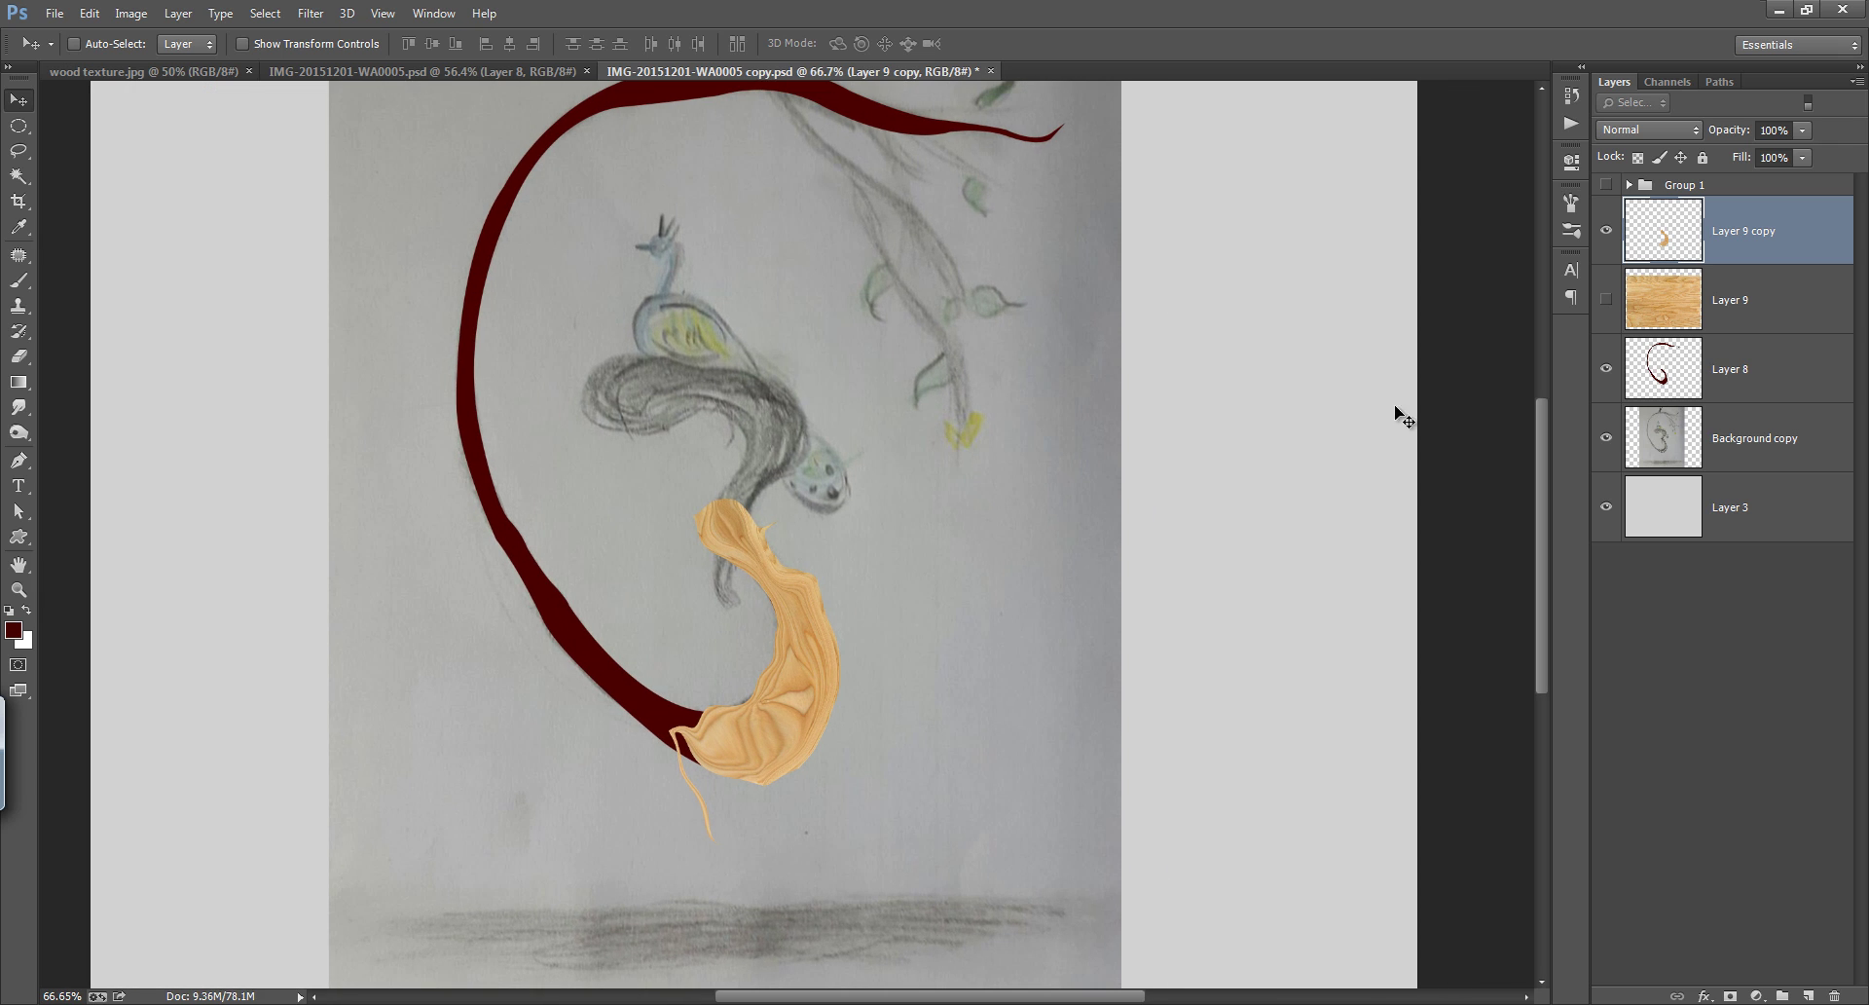
{"action": "left_click_drag", "start_coordinate": [1748, 239], "coordinate": [1752, 335]}
{"action": "left_click", "coordinate": [1752, 334], "text": "alt"}
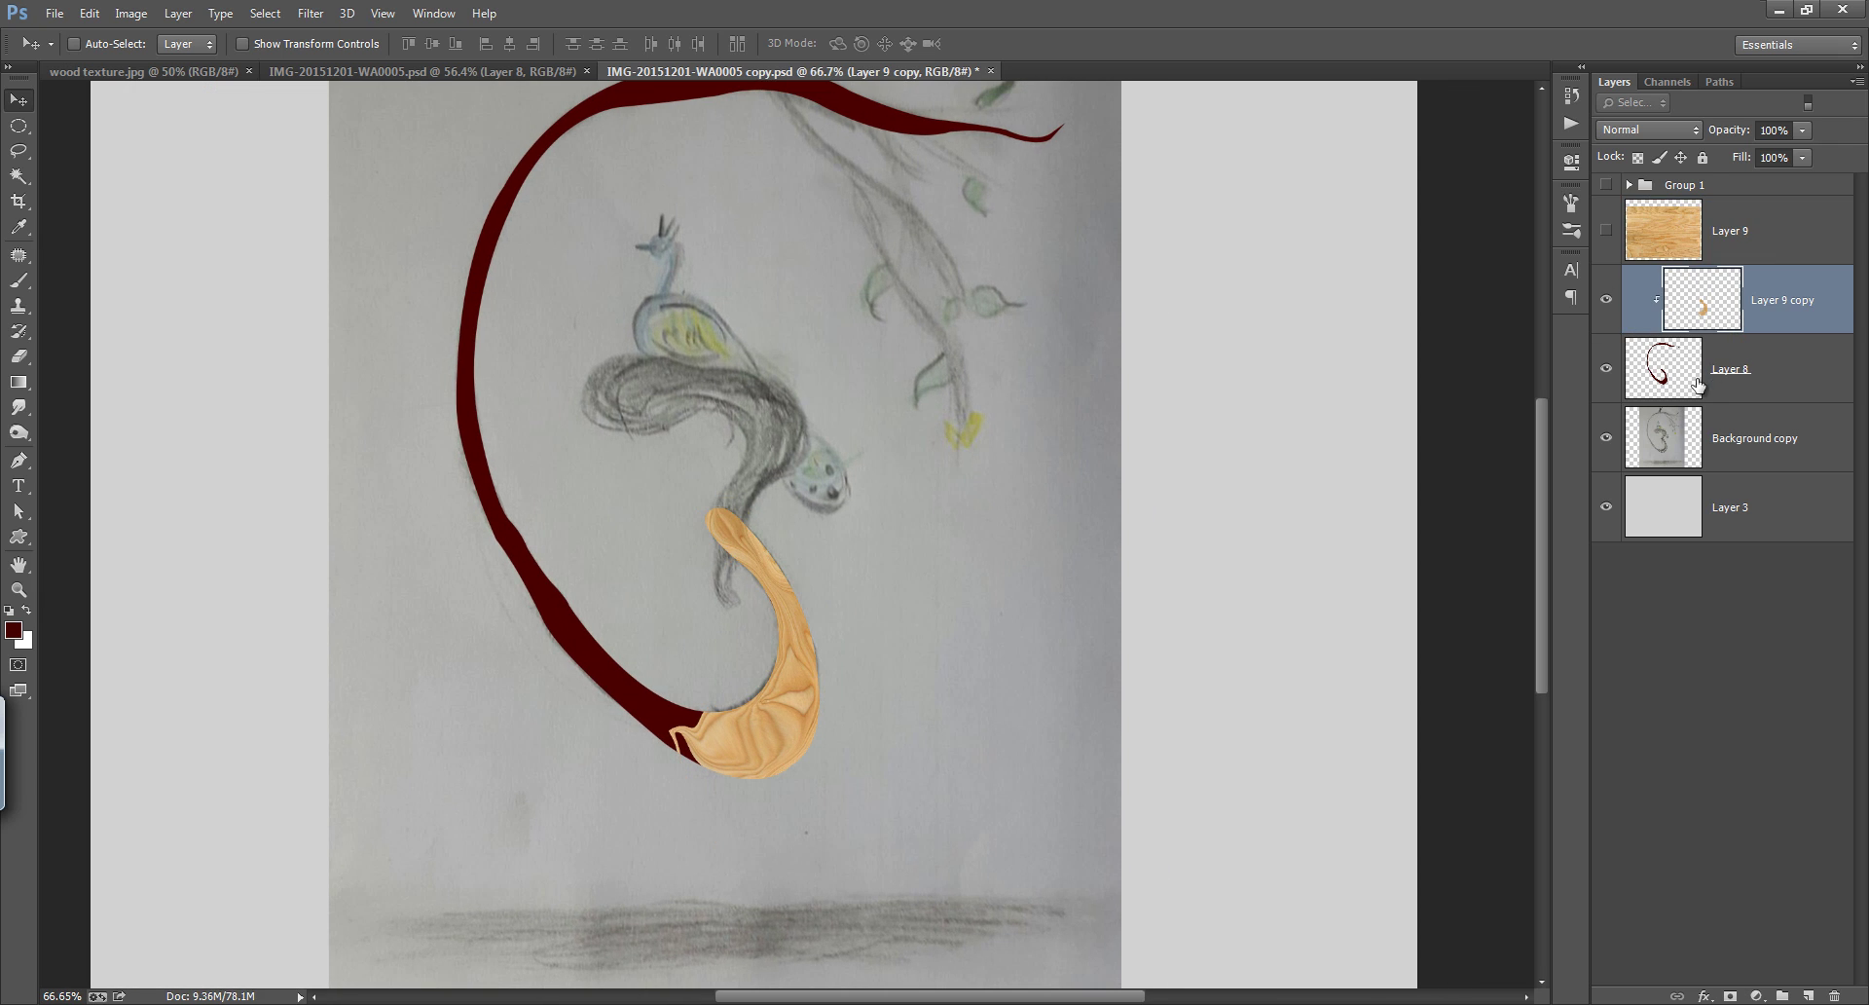
Show Group 1 and Layer 9 to check the earlier wood piece, and hide them again
{"action": "left_click", "coordinate": [1607, 185]}
{"action": "left_click", "coordinate": [1607, 231]}
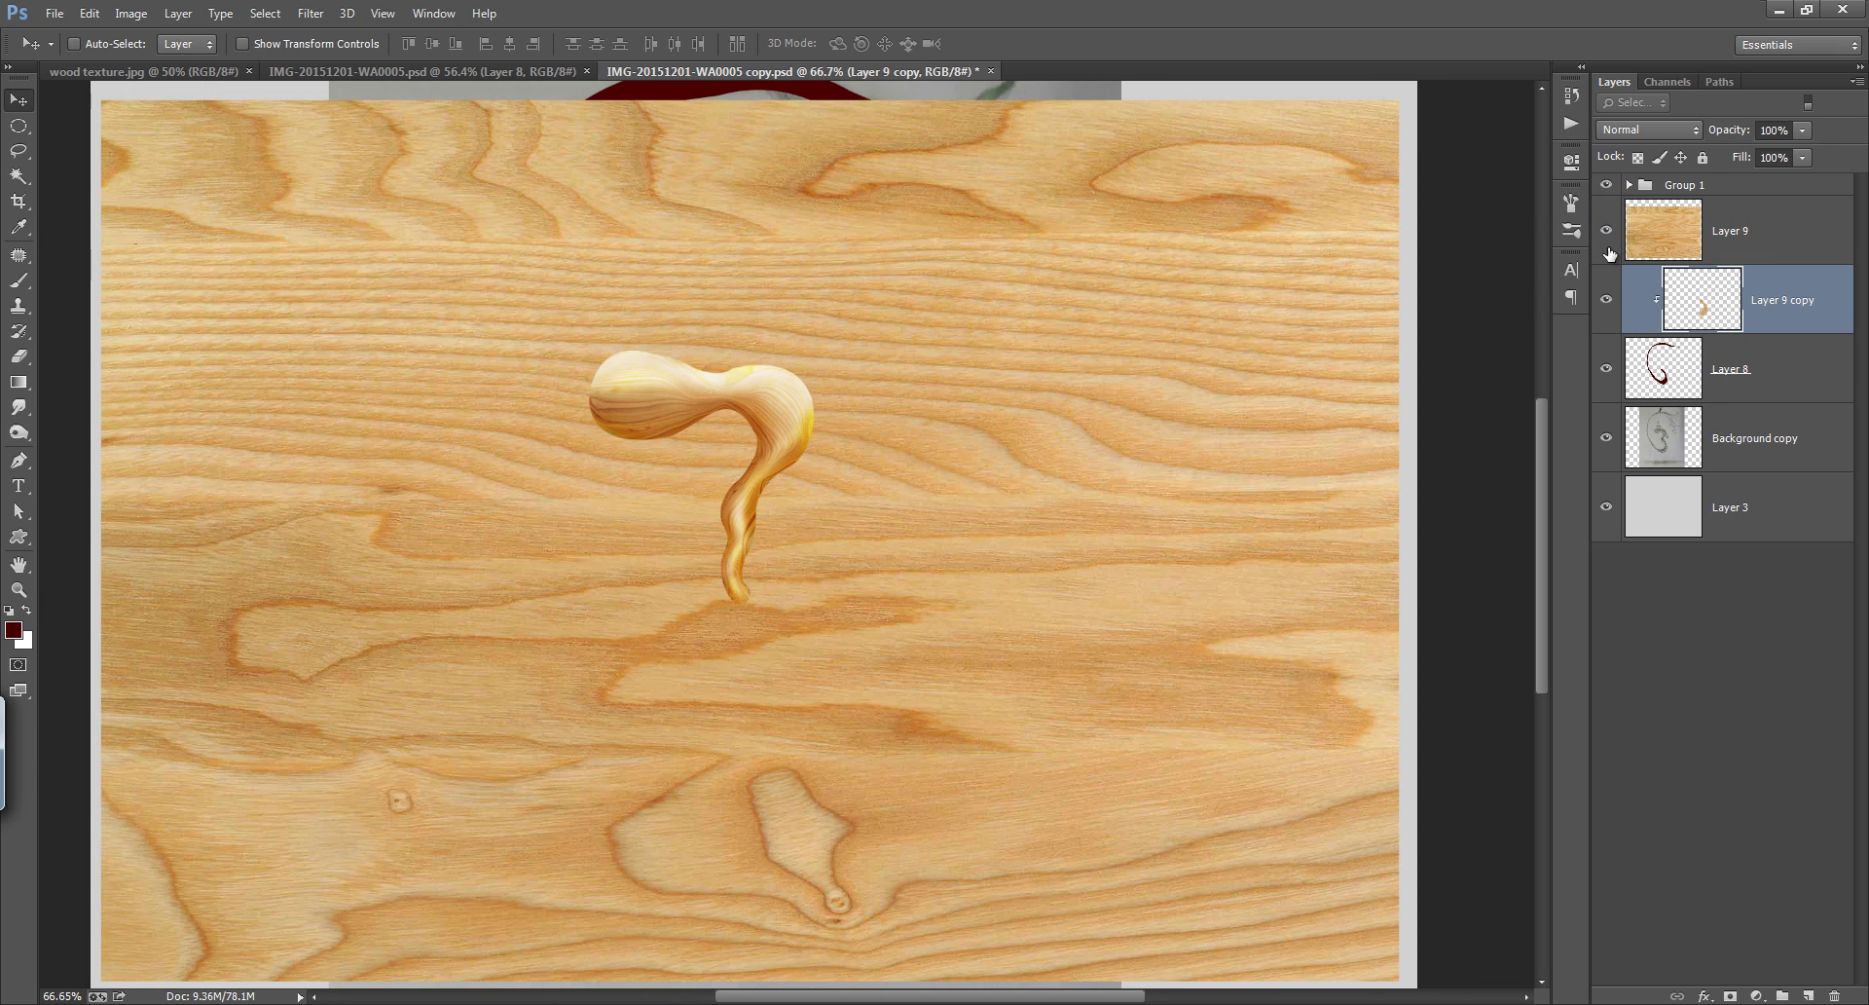
{"action": "left_click_drag", "start_coordinate": [1606, 185], "coordinate": [1608, 318]}
{"action": "left_click", "coordinate": [1606, 231]}
Duplicate Layer 9 and hide the duplicate, keeping Layer 9 and the clipped wood layer shown
{"action": "left_click", "coordinate": [1648, 234]}
{"action": "left_click", "coordinate": [1607, 231]}
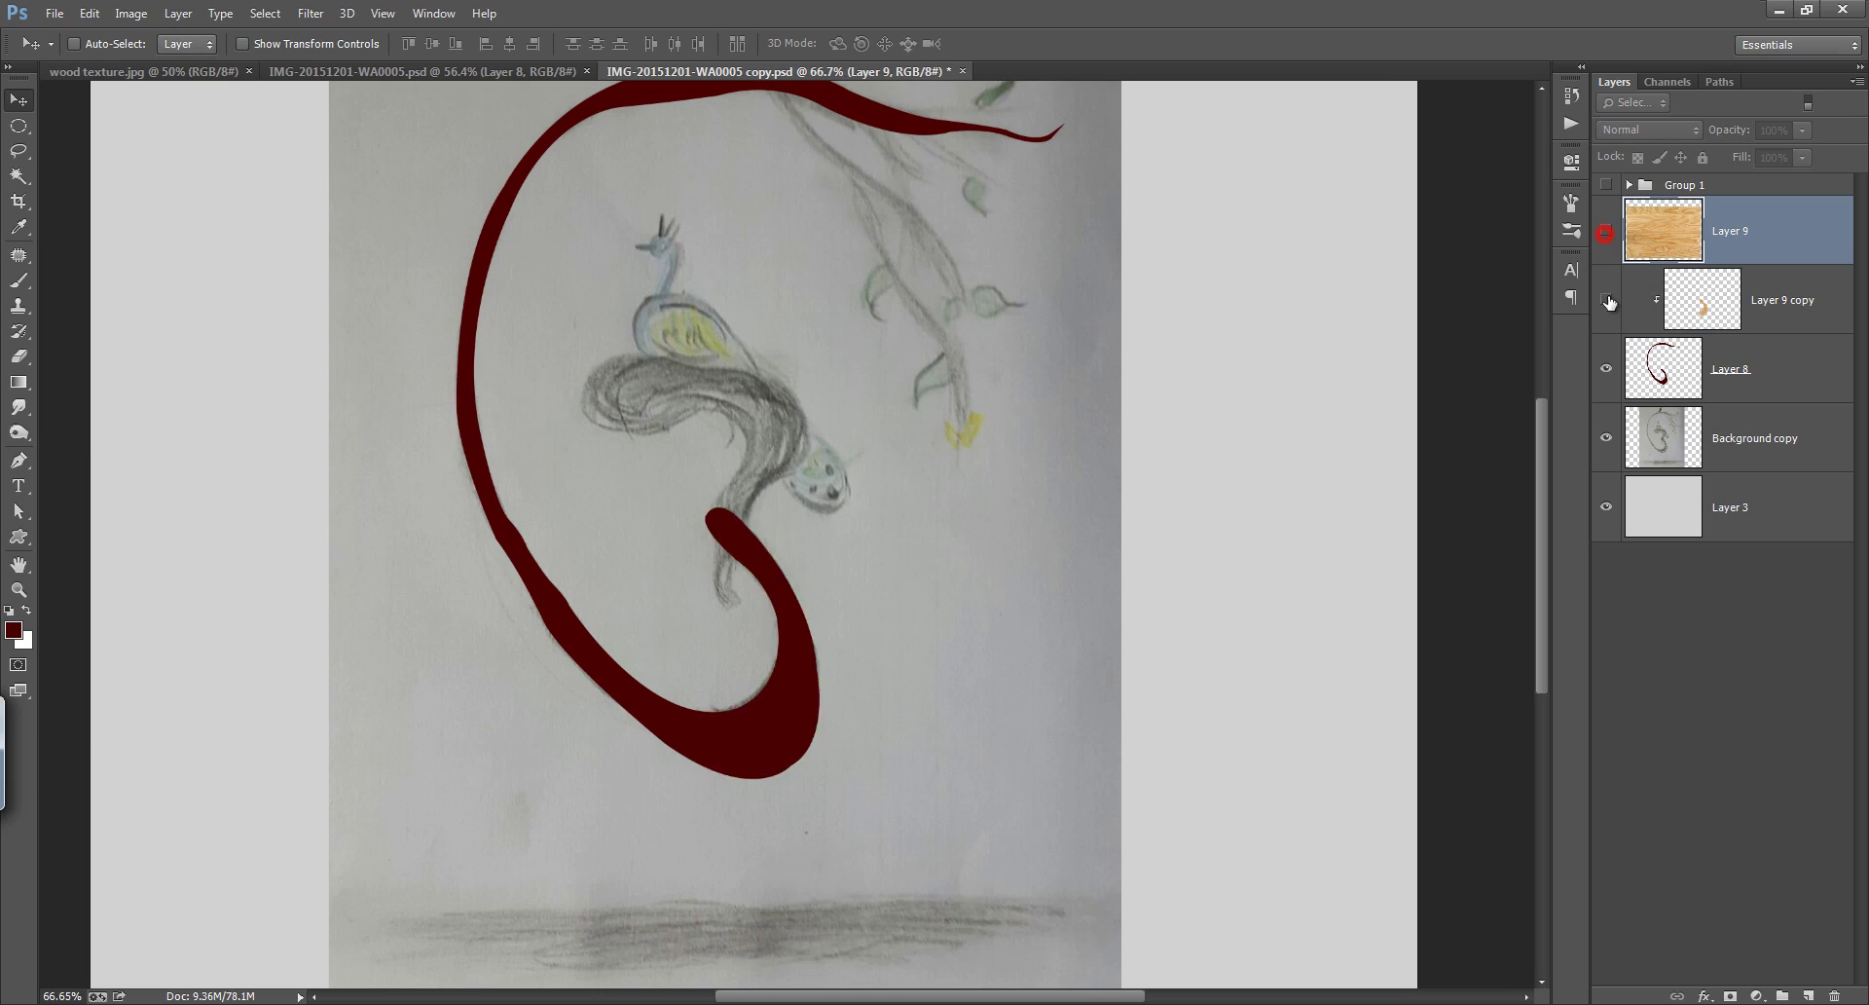
{"action": "left_click", "coordinate": [1607, 300]}
{"action": "key", "text": "ctrl+t"}
{"action": "left_click", "coordinate": [1606, 231]}
{"action": "key", "text": "ctrl+j"}
{"action": "left_click", "coordinate": [1606, 299]}
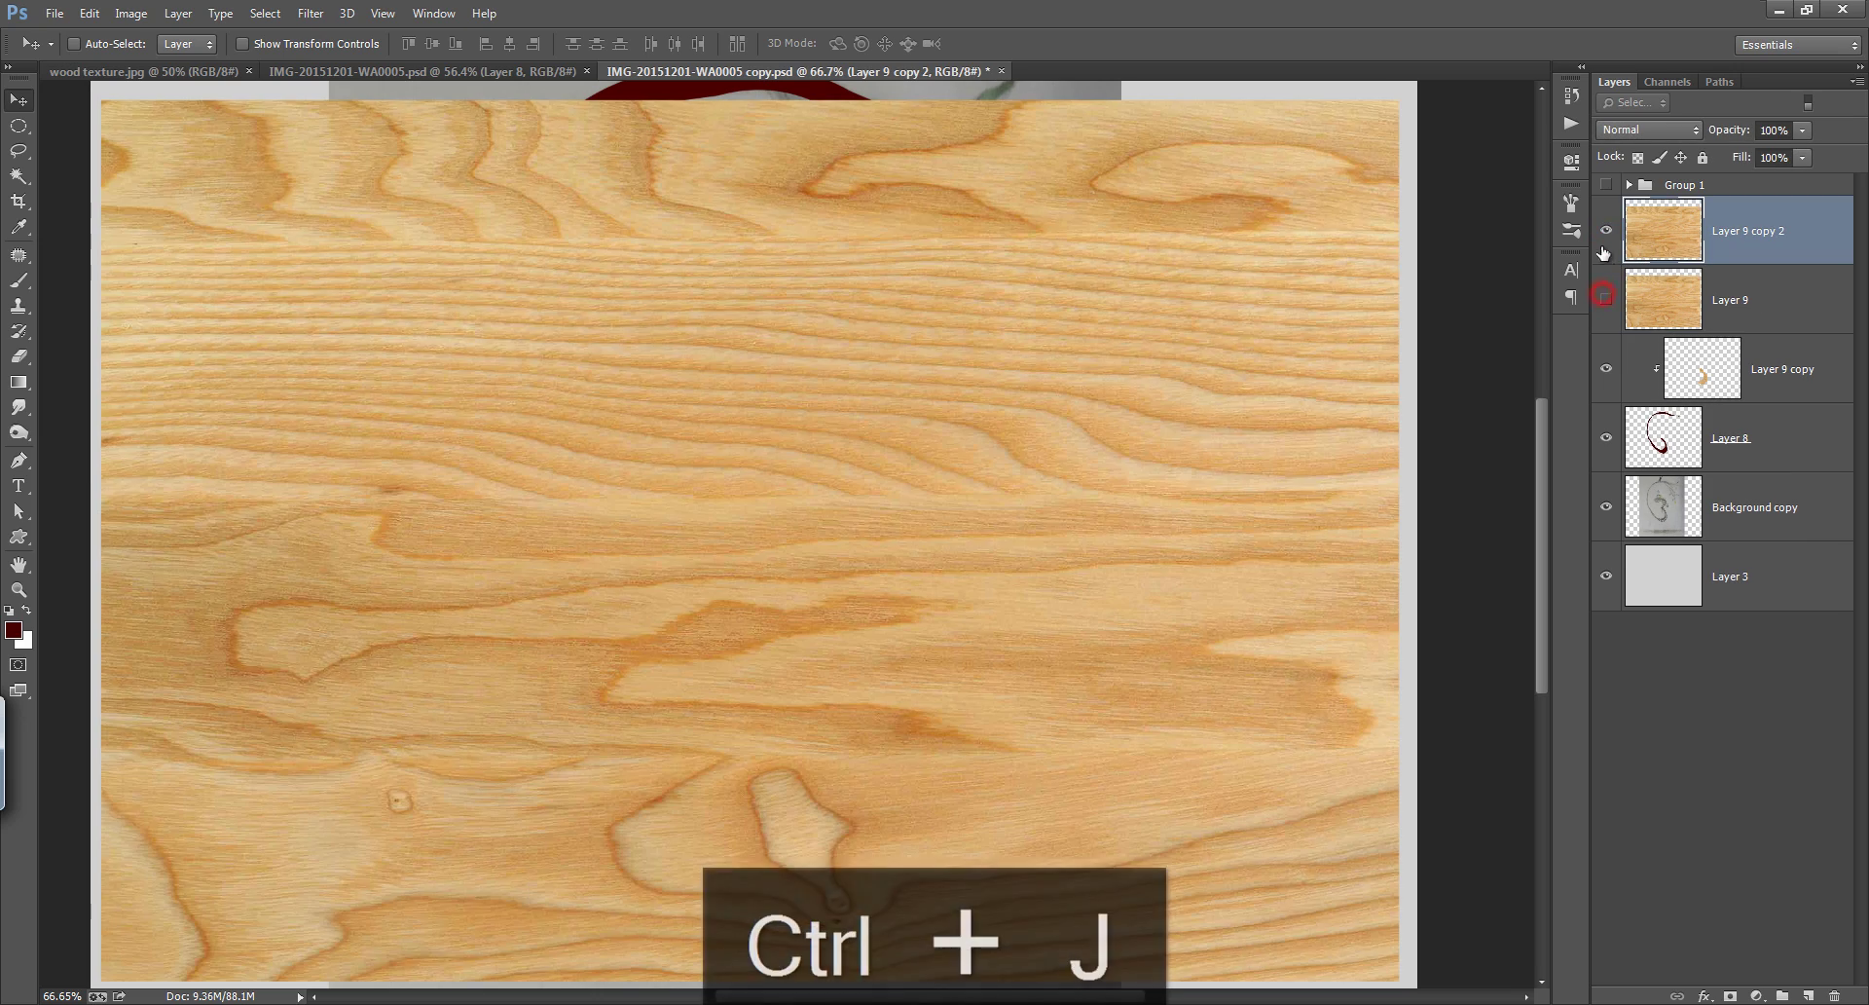
{"action": "left_click", "coordinate": [1606, 232]}
{"action": "left_click", "coordinate": [1607, 297]}
Scale down Layer 9, rotate it diagonally and place it over the lower-left stretch of the trunk
{"action": "key", "text": "ctrl+t"}
{"action": "scroll", "coordinate": [1233, 416], "scroll_direction": "down", "scroll_amount": 4}
{"action": "left_click", "coordinate": [1636, 304]}
{"action": "key", "text": "ctrl+t"}
{"action": "left_click_drag", "start_coordinate": [1133, 320], "coordinate": [394, 629]}
{"action": "mouse_move", "coordinate": [654, 693]}
{"action": "left_mouse_down"}
{"action": "mouse_move", "coordinate": [589, 754]}
{"action": "mouse_move", "coordinate": [644, 718]}
{"action": "left_mouse_up"}
{"action": "left_click_drag", "start_coordinate": [546, 785], "coordinate": [605, 713]}
{"action": "left_click_drag", "start_coordinate": [892, 709], "coordinate": [879, 746]}
{"action": "mouse_move", "coordinate": [767, 738]}
{"action": "left_mouse_down"}
{"action": "mouse_move", "coordinate": [710, 739]}
{"action": "mouse_move", "coordinate": [755, 715]}
{"action": "left_mouse_up"}
{"action": "left_click_drag", "start_coordinate": [581, 680], "coordinate": [633, 680]}
{"action": "key", "text": "Return"}
{"action": "left_click_drag", "start_coordinate": [656, 672], "coordinate": [718, 668]}
Save and close IMG-20151201-WA0005 copy.psd, and reopen it from the recent files
{"action": "key", "text": "ctrl+s"}
{"action": "key", "text": "ctrl+w"}
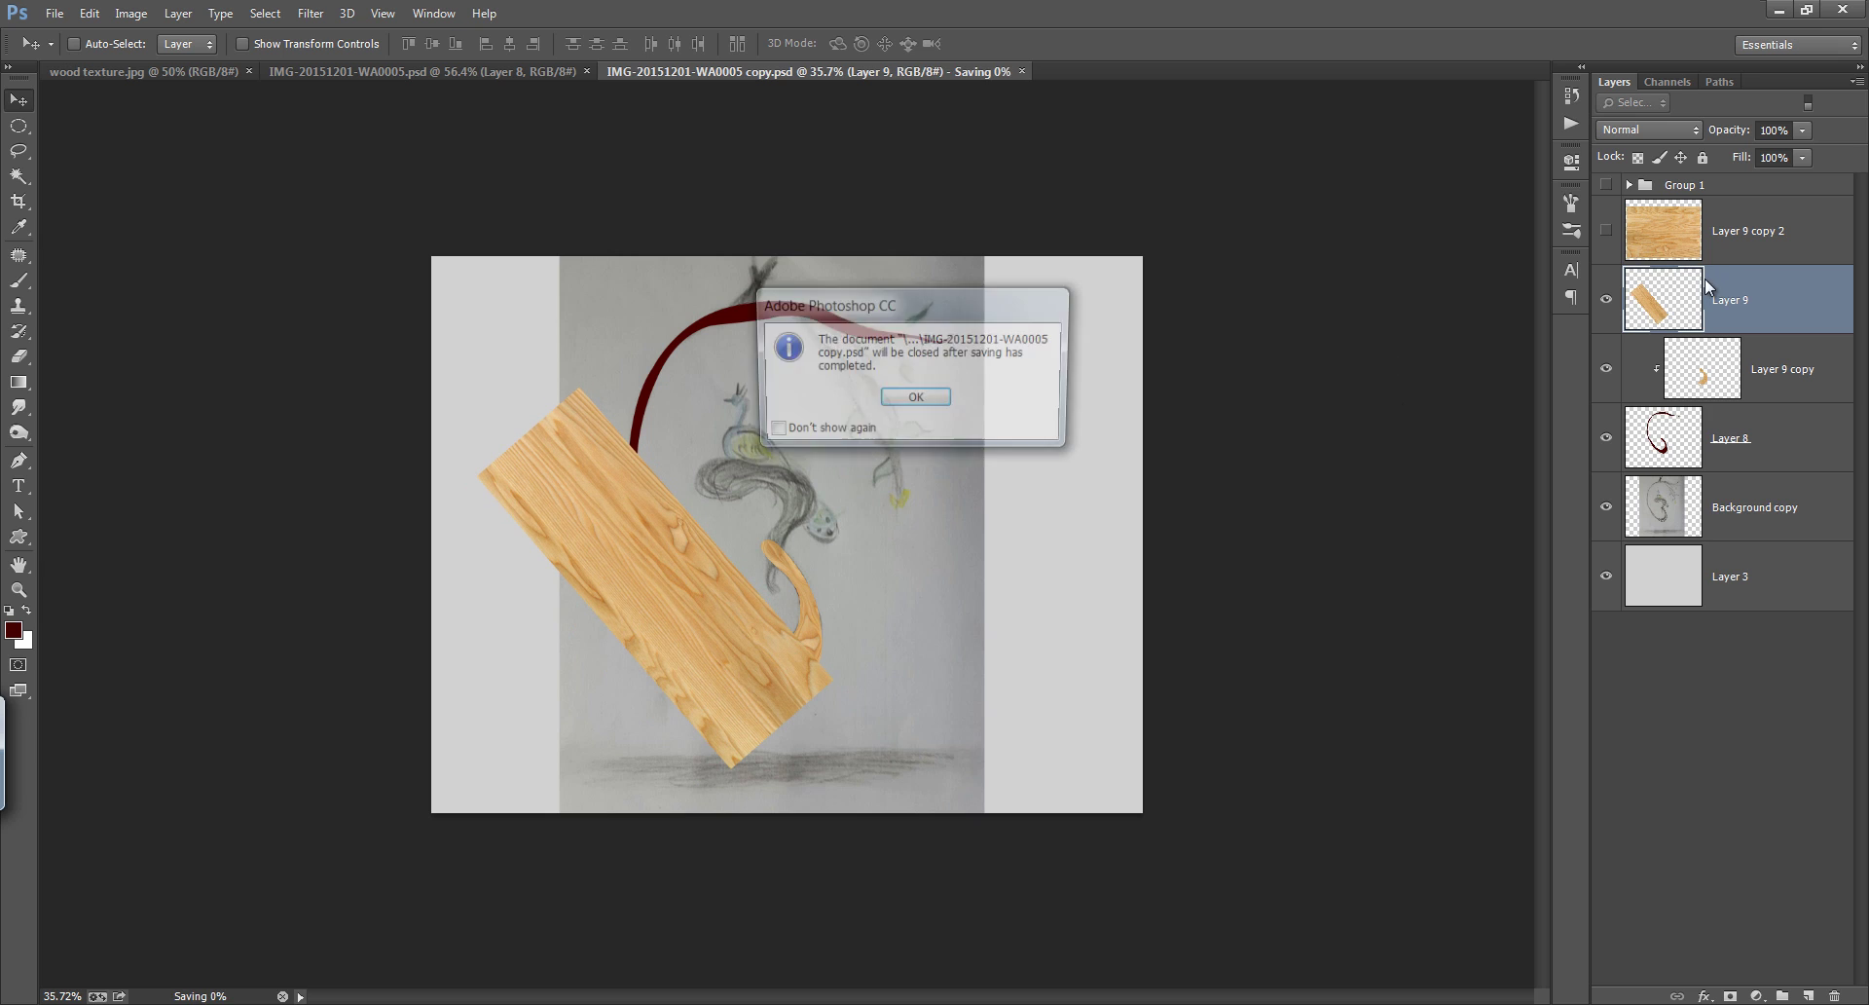
{"action": "left_click", "coordinate": [914, 394]}
{"action": "left_click", "coordinate": [540, 71]}
{"action": "left_click", "coordinate": [55, 13]}
{"action": "mouse_move", "coordinate": [88, 179]}
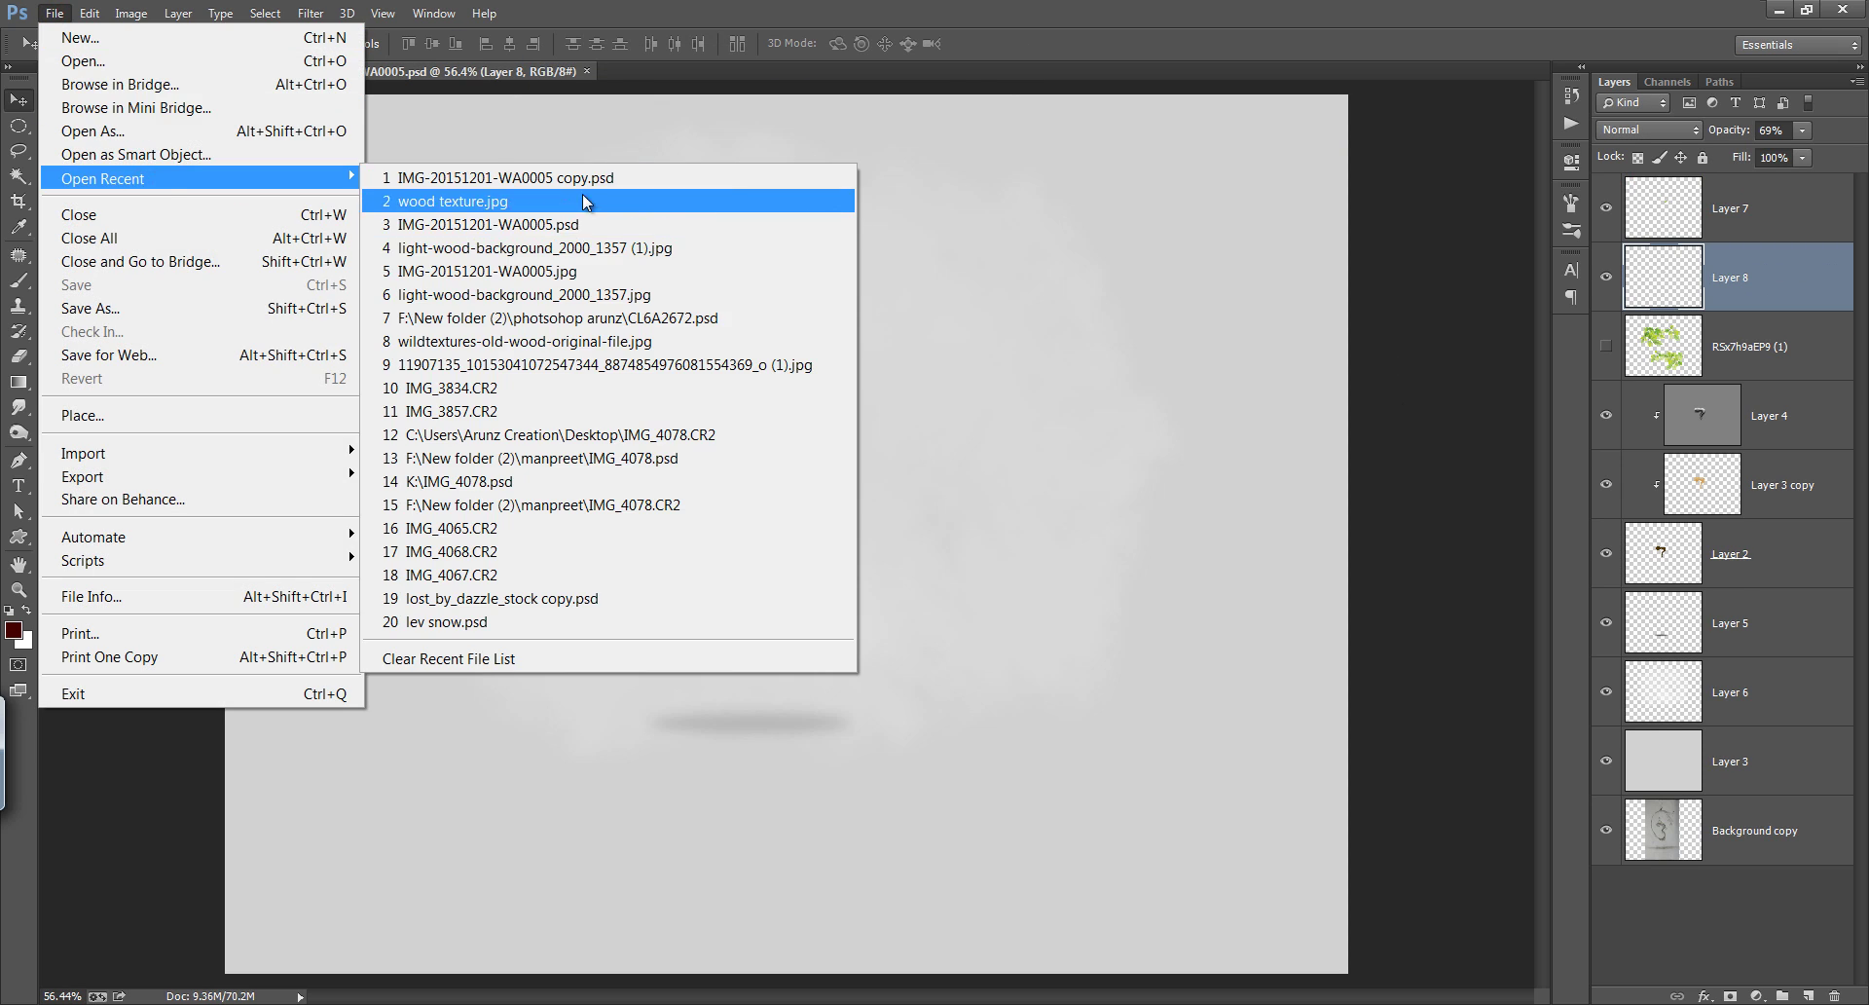
{"action": "left_click", "coordinate": [582, 195]}
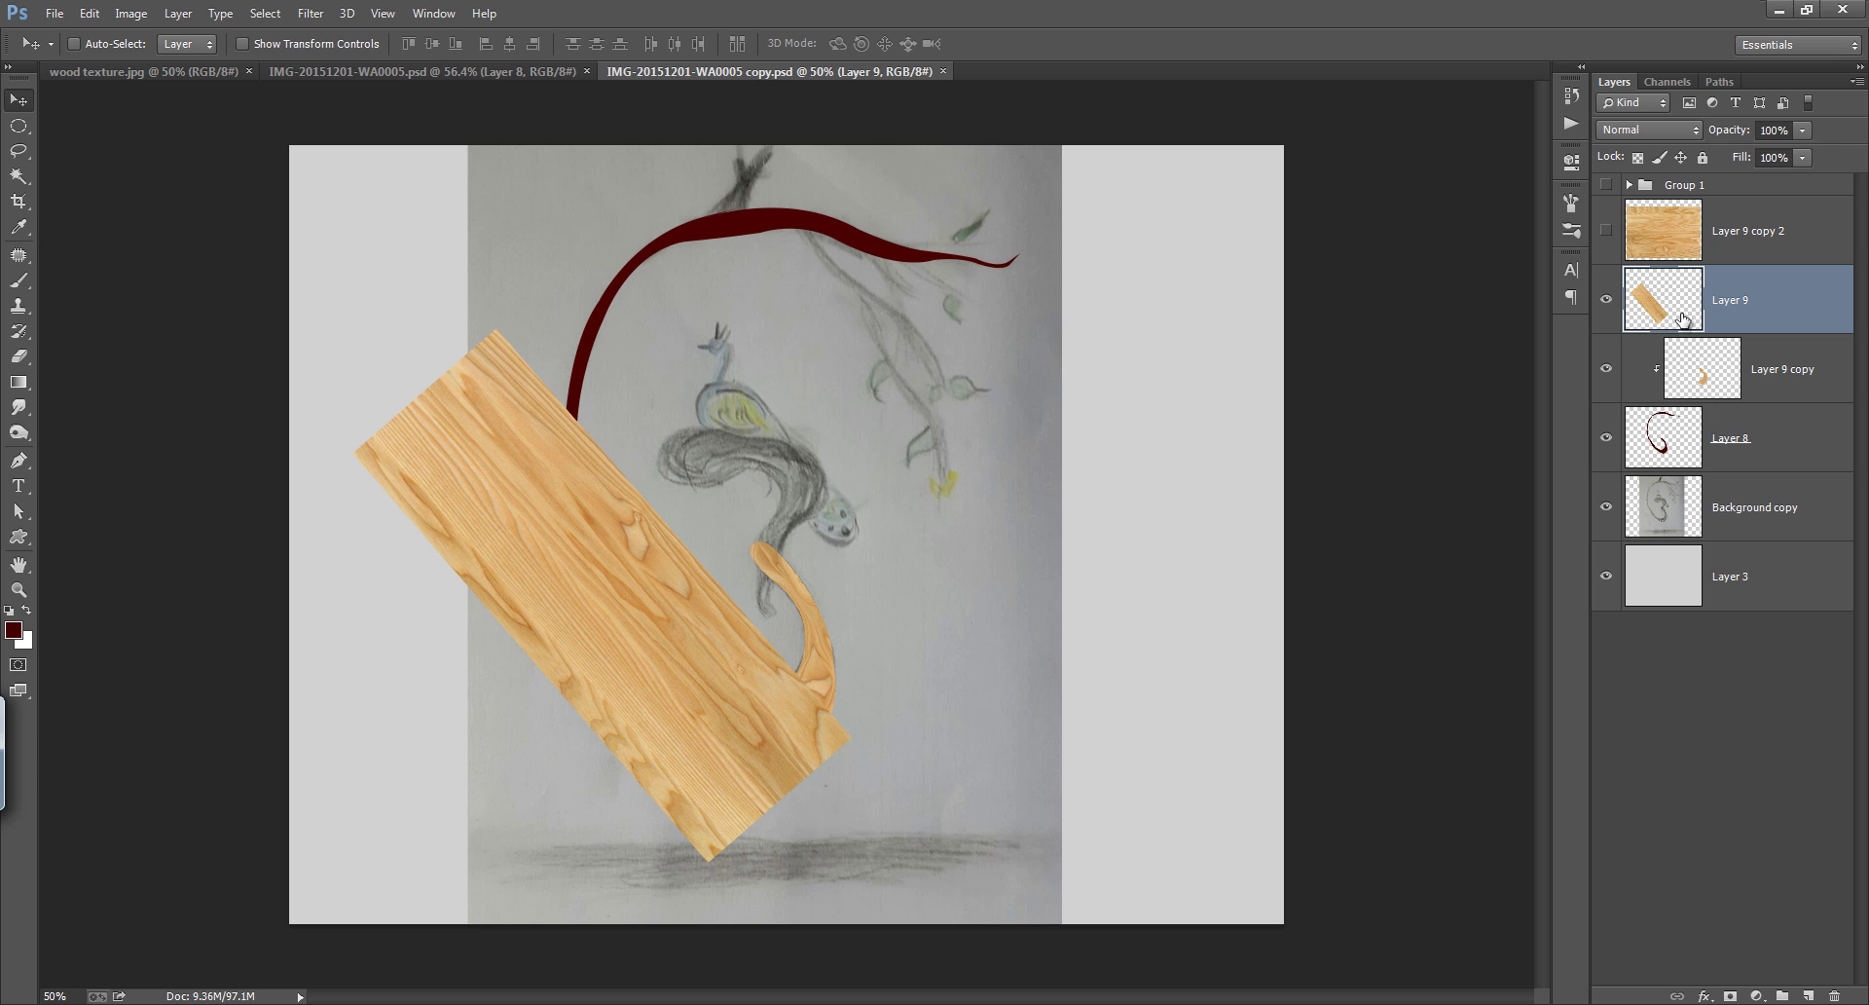
Hide Layer 9 copy, Background copy and Layer 3, and open Layer 9 in Liquify with Layer 8 as the backdrop
{"action": "left_click", "coordinate": [1607, 370]}
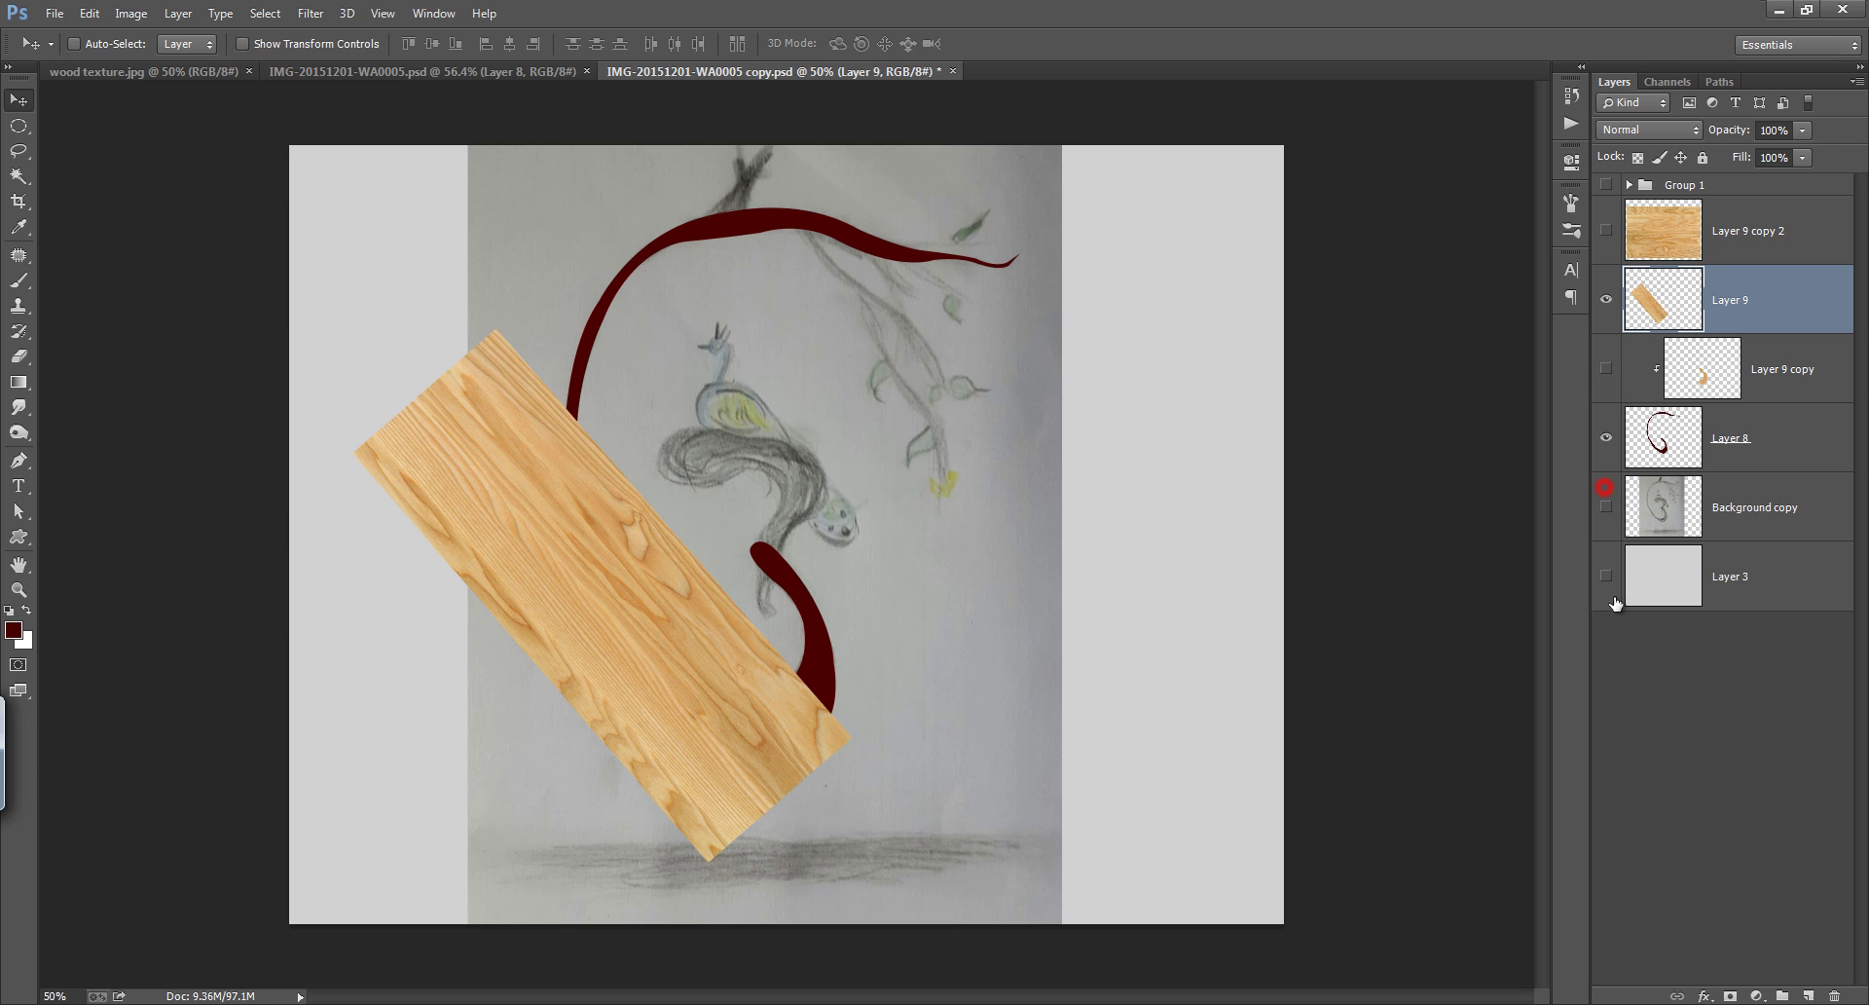
{"action": "left_click", "coordinate": [1692, 437]}
{"action": "left_click", "coordinate": [1671, 300]}
{"action": "left_click", "coordinate": [310, 14]}
{"action": "left_click", "coordinate": [323, 205]}
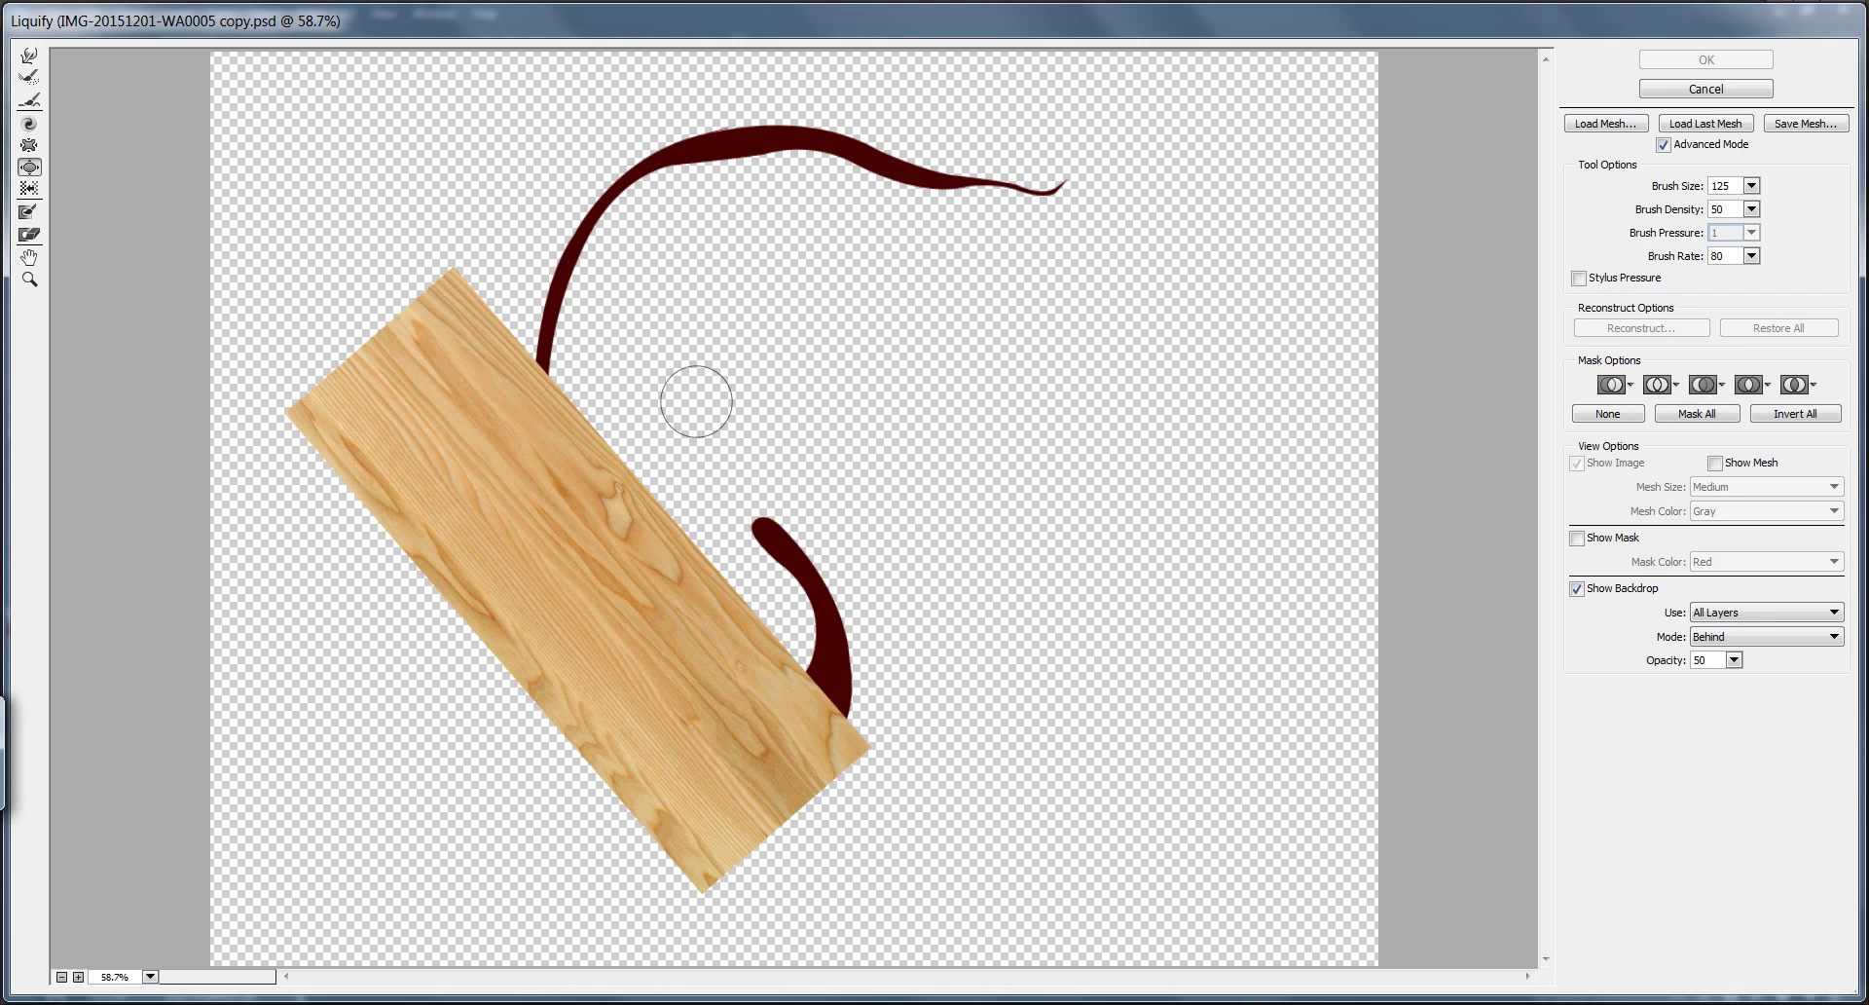
{"action": "left_click", "coordinate": [1731, 612]}
{"action": "left_click", "coordinate": [1752, 673]}
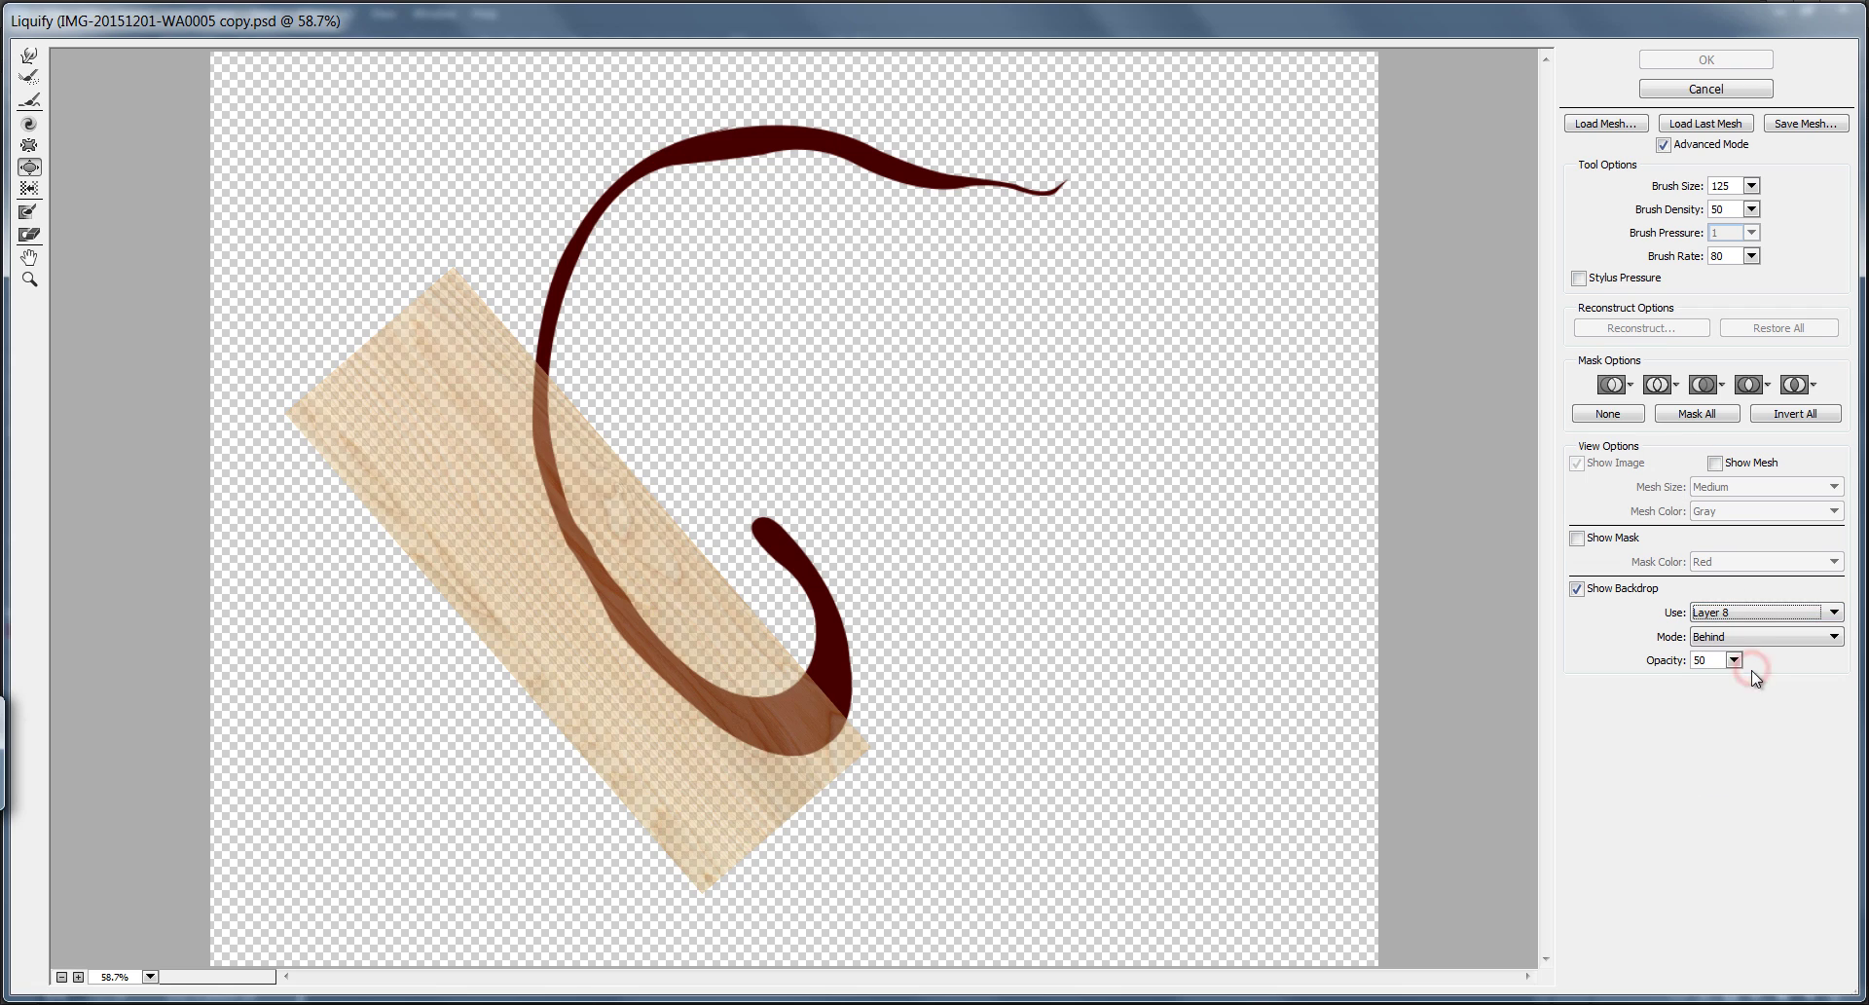
Forward-warp the lower end of the wood plank up against the trunk's bottom bend with a brush of about 300
{"action": "left_click", "coordinate": [574, 497]}
{"action": "left_click", "coordinate": [710, 891]}
{"action": "key", "text": "w"}
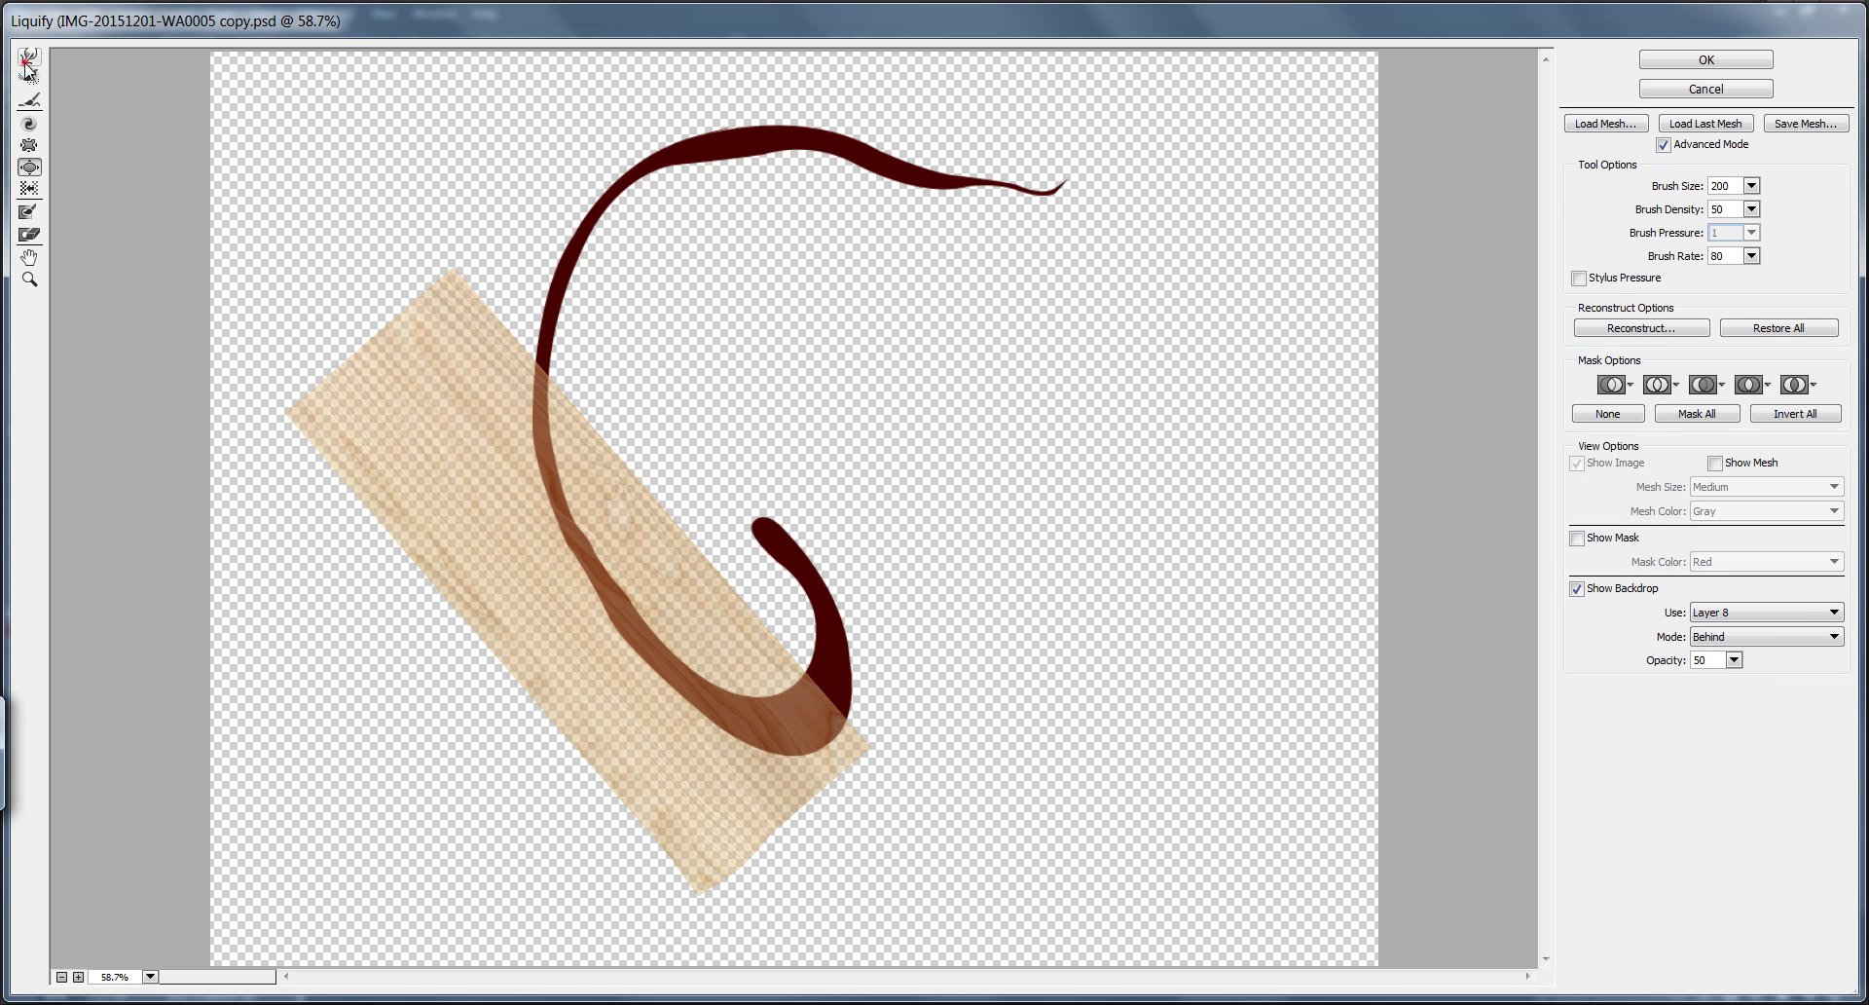
{"action": "left_click_drag", "start_coordinate": [701, 856], "coordinate": [810, 781]}
{"action": "left_click_drag", "start_coordinate": [639, 855], "coordinate": [623, 808]}
{"action": "left_click_drag", "start_coordinate": [747, 788], "coordinate": [759, 745]}
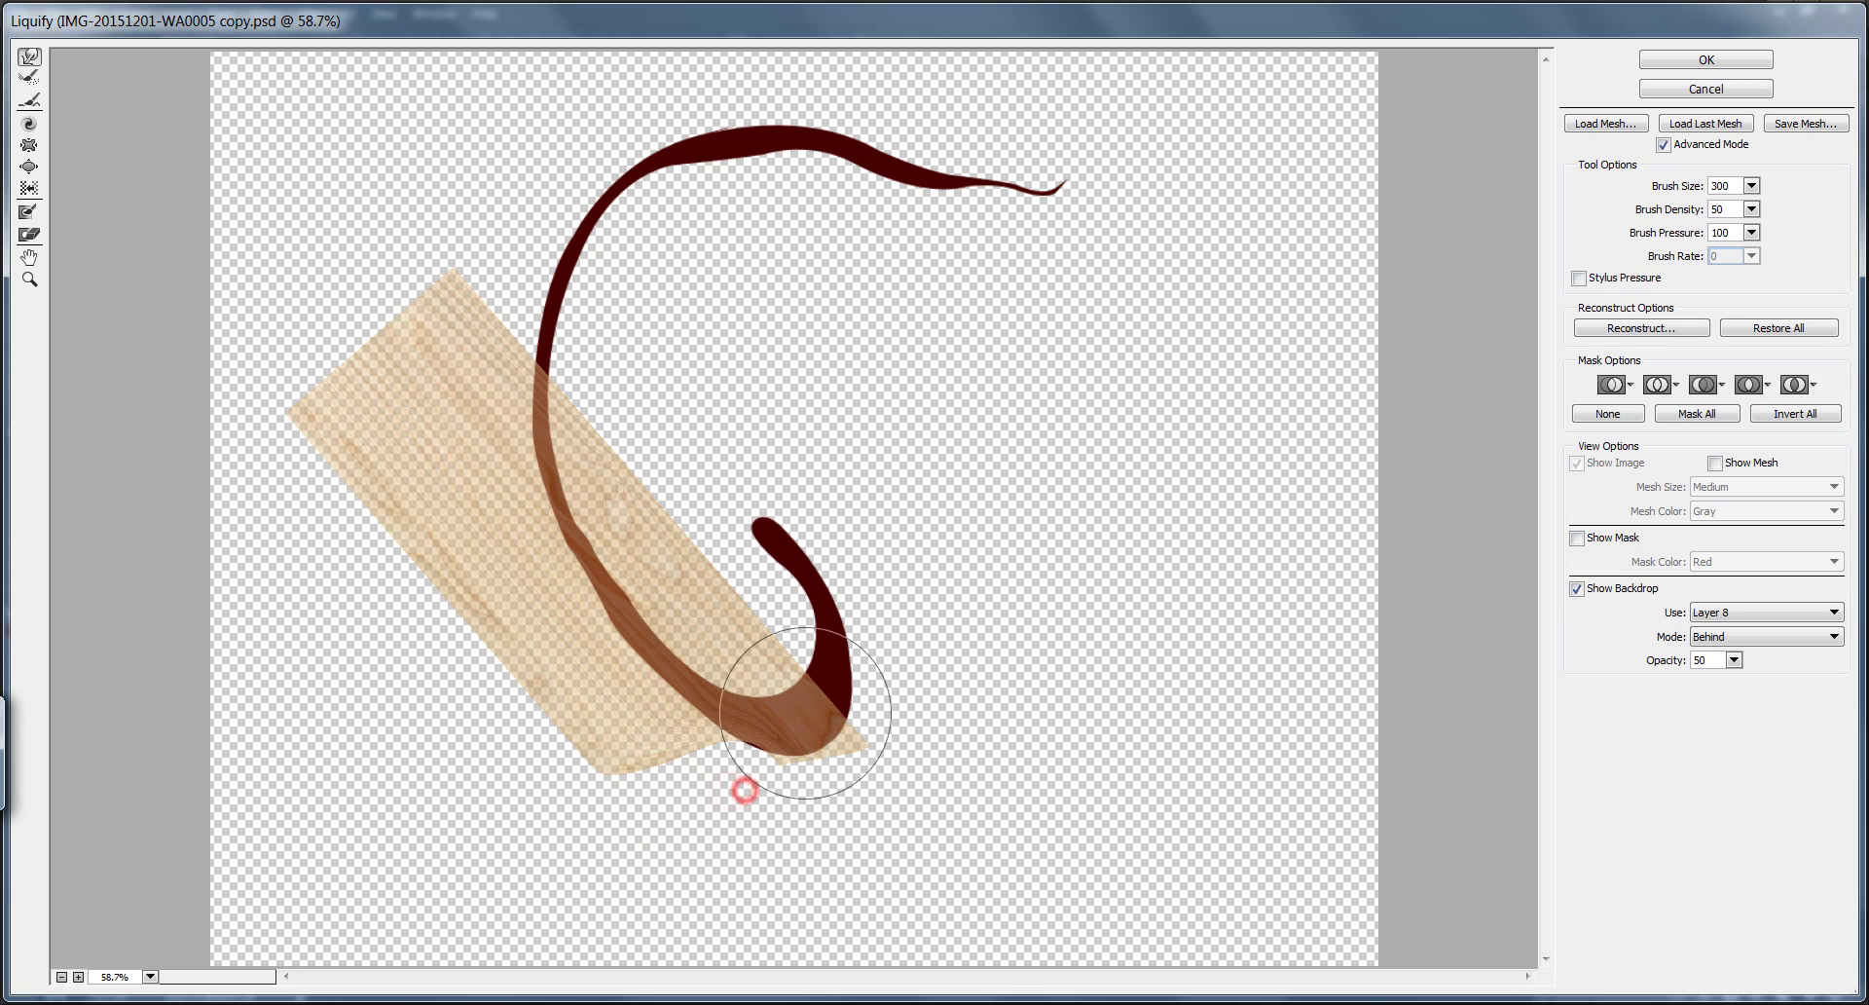
Warp the wood around the bottom bend and pull its inner edge back toward the trunk's inside contour
{"action": "key", "text": "bracketleft"}
{"action": "key", "text": "bracketleft"}
{"action": "key", "text": "bracketleft"}
{"action": "key", "text": "bracketleft"}
{"action": "key", "text": "bracketleft"}
{"action": "left_click_drag", "start_coordinate": [750, 601], "coordinate": [769, 637]}
{"action": "left_click_drag", "start_coordinate": [773, 649], "coordinate": [764, 659]}
{"action": "left_click_drag", "start_coordinate": [738, 748], "coordinate": [743, 764]}
{"action": "mouse_move", "coordinate": [868, 770]}
{"action": "left_mouse_down"}
{"action": "mouse_move", "coordinate": [851, 742]}
{"action": "mouse_move", "coordinate": [780, 764]}
{"action": "left_mouse_up"}
{"action": "key", "text": "bracketright"}
{"action": "key", "text": "bracketright"}
{"action": "key", "text": "bracketright"}
{"action": "left_click_drag", "start_coordinate": [730, 553], "coordinate": [675, 631]}
{"action": "left_click_drag", "start_coordinate": [659, 746], "coordinate": [672, 735]}
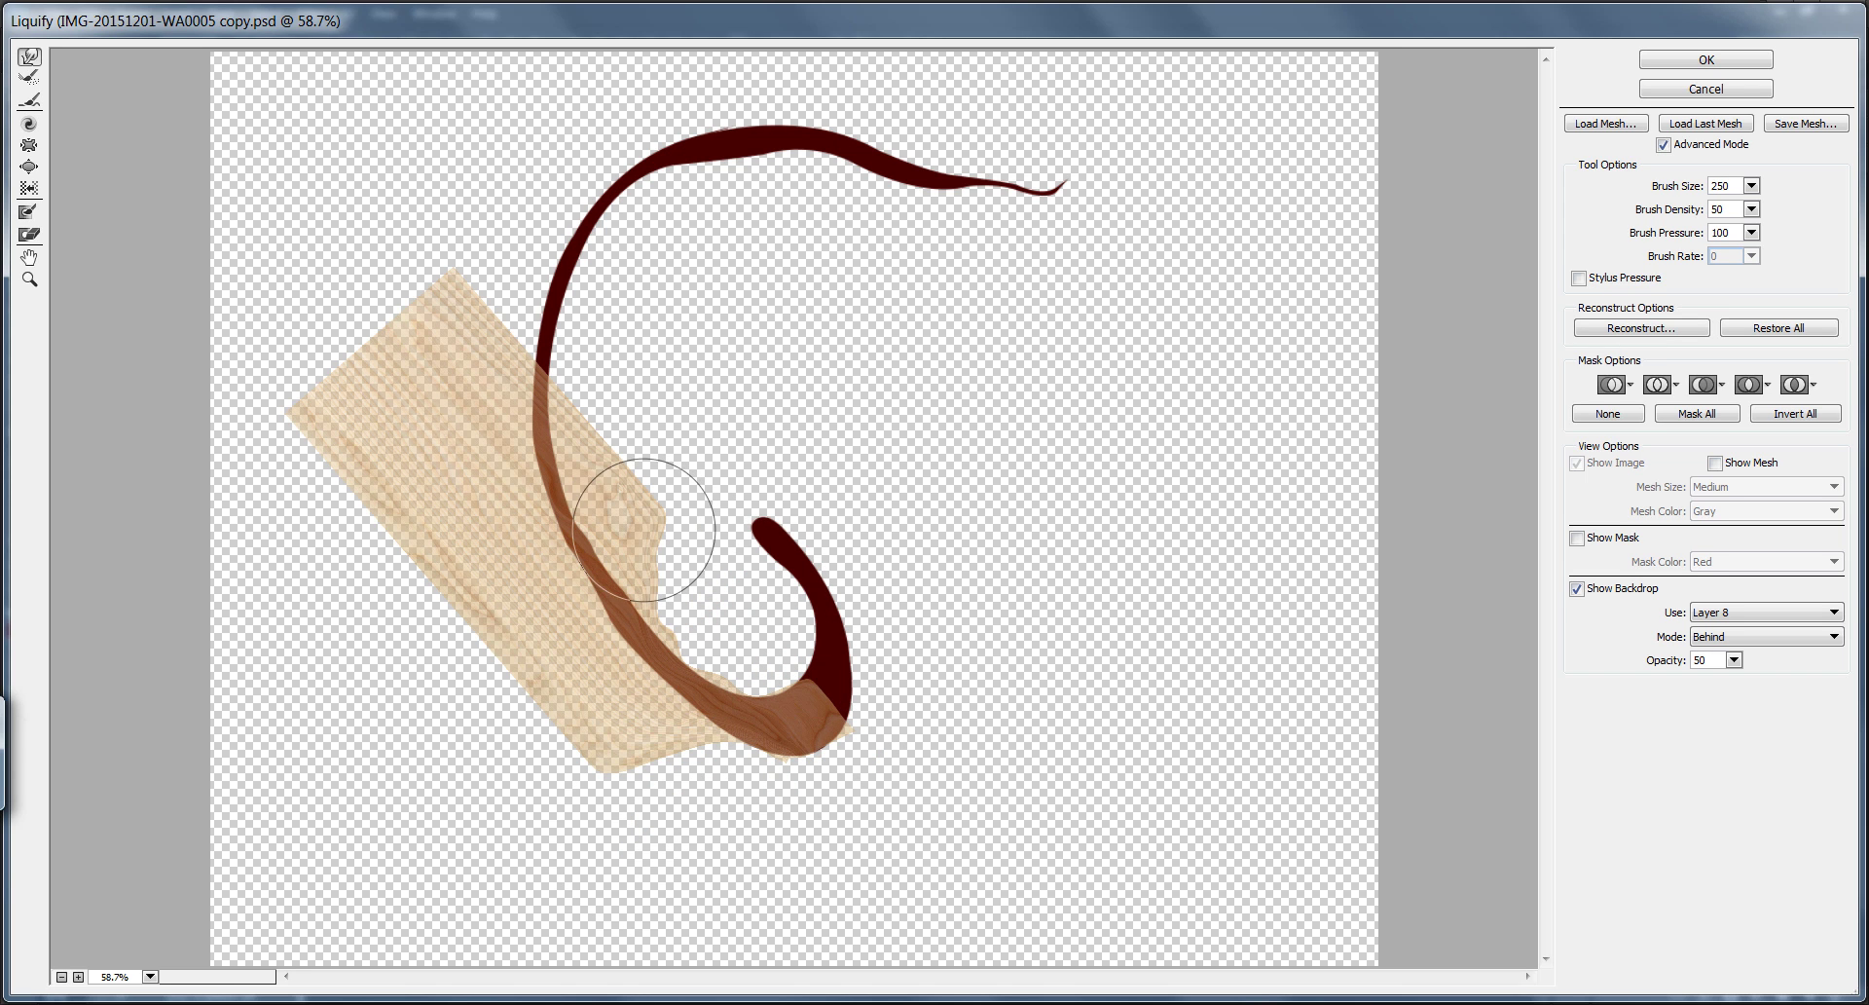
Push the upper part of the wood onto the trunk's left side and up its arch, enlarging the brush to 500
{"action": "key", "text": "bracketright"}
{"action": "key", "text": "bracketright"}
{"action": "left_click_drag", "start_coordinate": [425, 317], "coordinate": [496, 281]}
{"action": "key", "text": "bracketright"}
{"action": "key", "text": "bracketright"}
{"action": "key", "text": "bracketright"}
{"action": "key", "text": "bracketright"}
{"action": "mouse_move", "coordinate": [339, 491]}
{"action": "left_mouse_down"}
{"action": "mouse_move", "coordinate": [360, 418]}
{"action": "mouse_move", "coordinate": [506, 755]}
{"action": "mouse_move", "coordinate": [405, 408]}
{"action": "mouse_move", "coordinate": [495, 456]}
{"action": "left_mouse_up"}
{"action": "left_click_drag", "start_coordinate": [473, 308], "coordinate": [497, 332]}
{"action": "left_click_drag", "start_coordinate": [573, 272], "coordinate": [559, 250]}
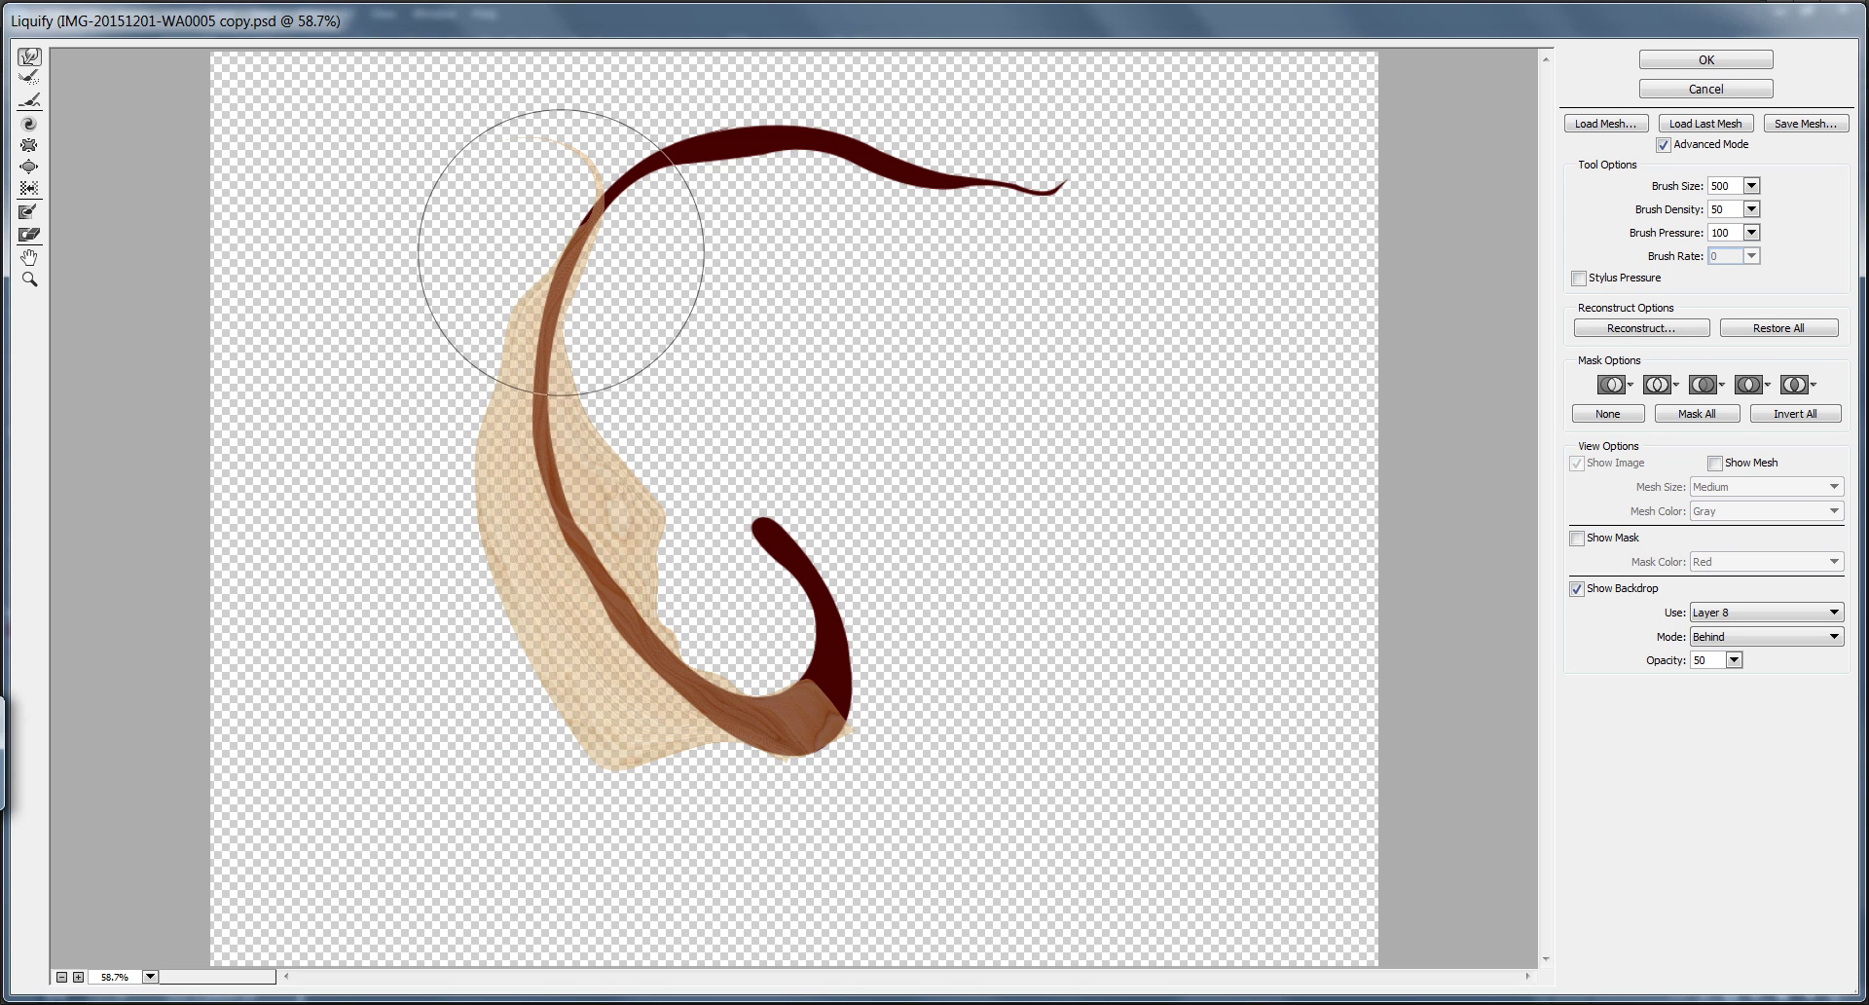
Narrow the wood along the trunk's left and lower-left stretch with a smaller Forward Warp brush
{"action": "key", "text": "bracketleft"}
{"action": "key", "text": "bracketleft"}
{"action": "key", "text": "bracketleft"}
{"action": "key", "text": "bracketleft"}
{"action": "left_click_drag", "start_coordinate": [618, 465], "coordinate": [594, 460]}
{"action": "mouse_move", "coordinate": [652, 534]}
{"action": "left_mouse_down"}
{"action": "mouse_move", "coordinate": [626, 451]}
{"action": "mouse_move", "coordinate": [480, 425]}
{"action": "mouse_move", "coordinate": [480, 543]}
{"action": "mouse_move", "coordinate": [546, 534]}
{"action": "mouse_move", "coordinate": [493, 555]}
{"action": "mouse_move", "coordinate": [571, 718]}
{"action": "mouse_move", "coordinate": [659, 760]}
{"action": "left_mouse_up"}
Bloat the wood grain near the bottom bend with brush size 200 and apply the Liquify filter
{"action": "key", "text": "b"}
{"action": "left_click", "coordinate": [788, 728]}
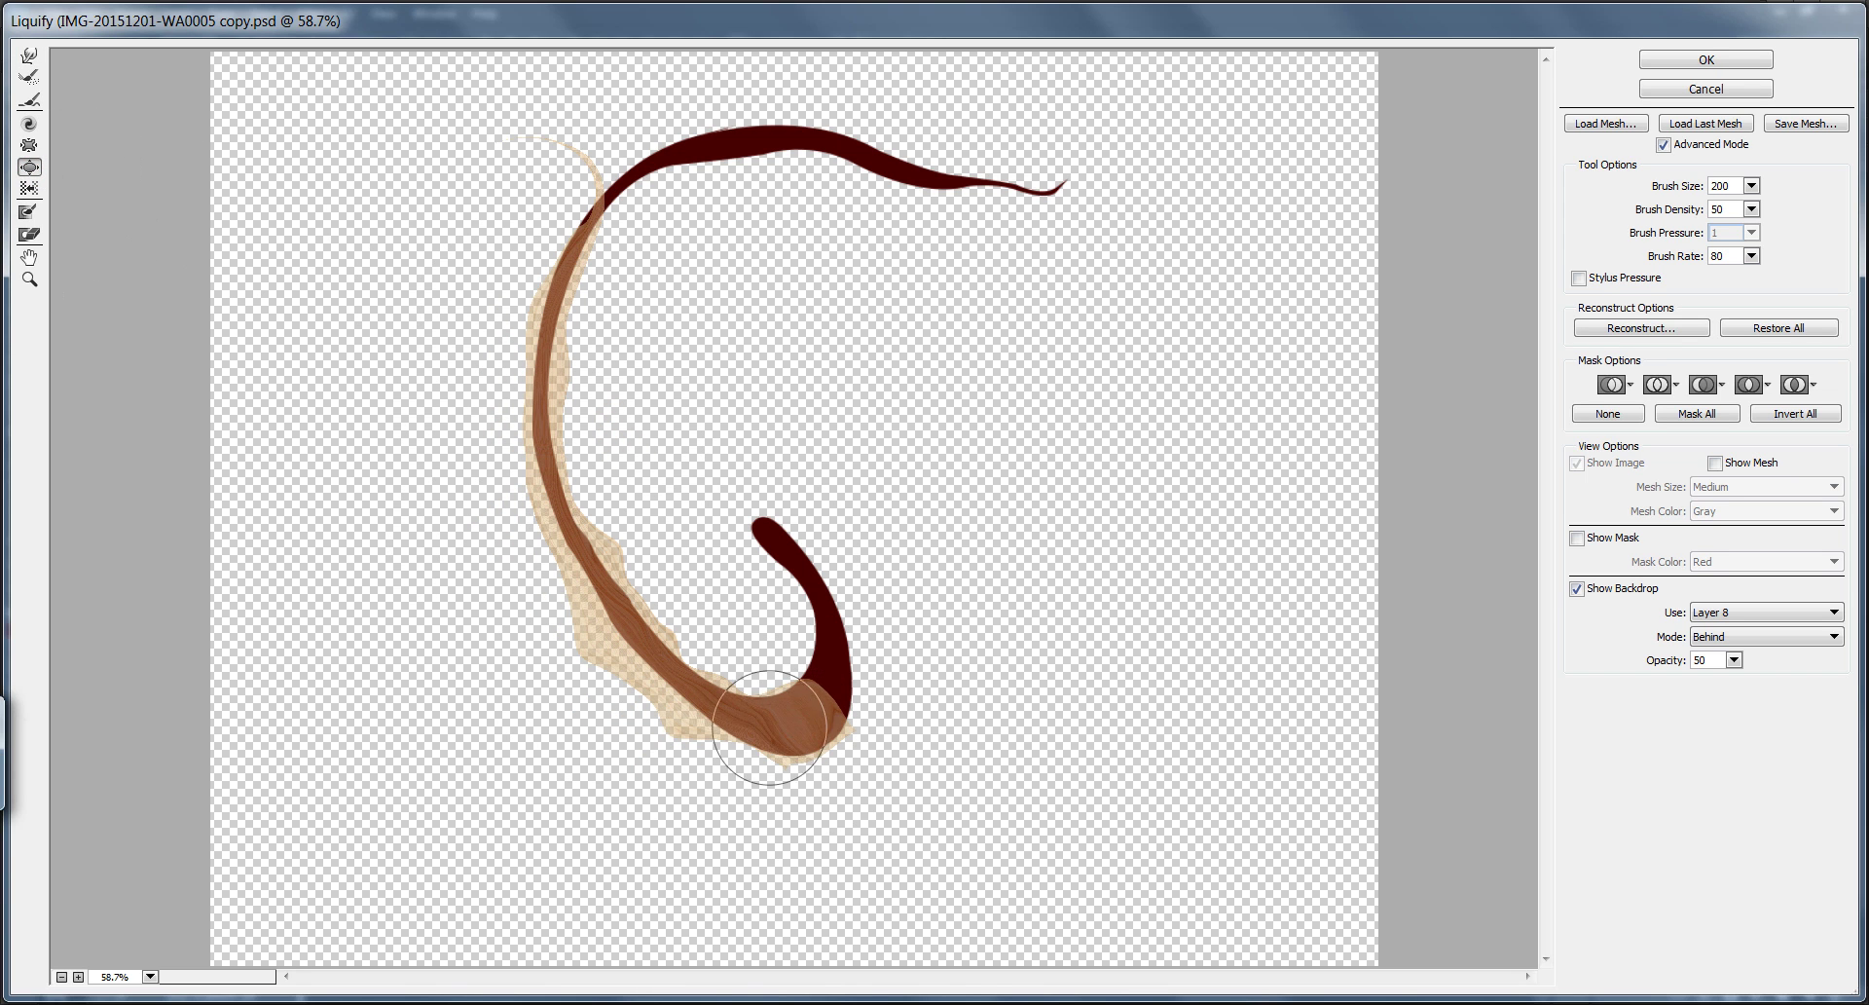
{"action": "left_click", "coordinate": [631, 631]}
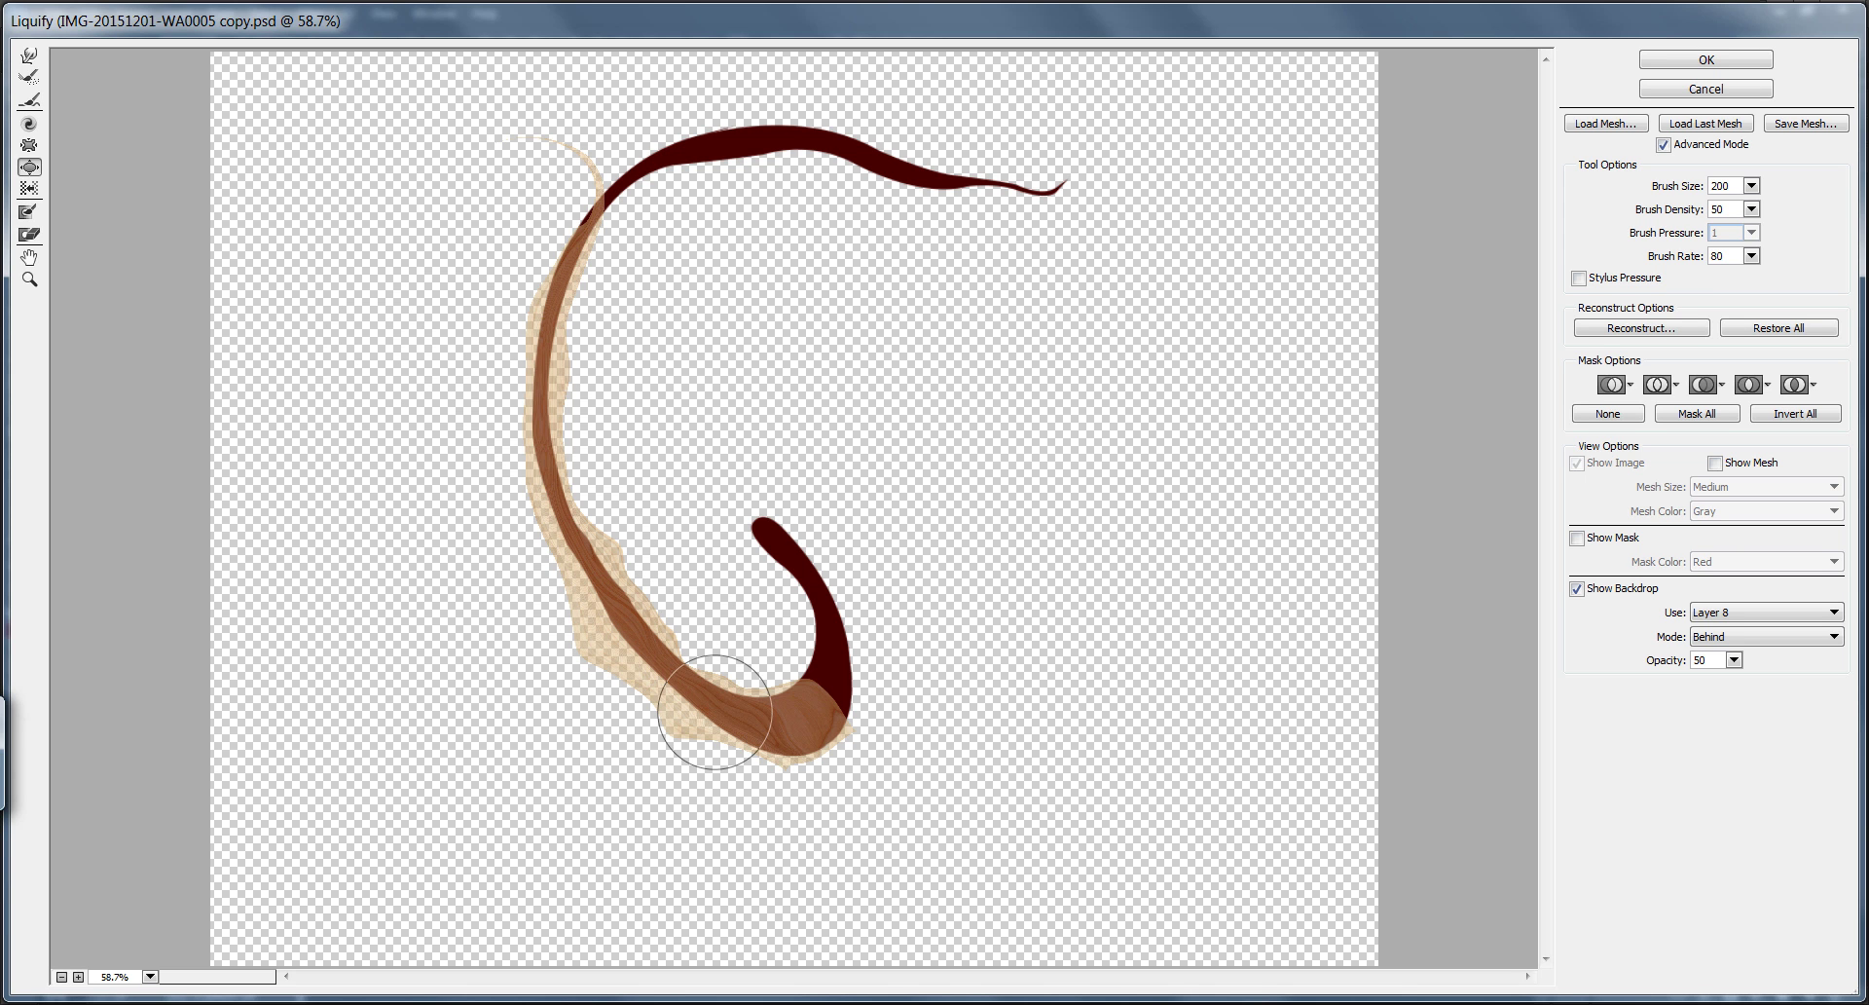
{"action": "left_click", "coordinate": [1706, 60]}
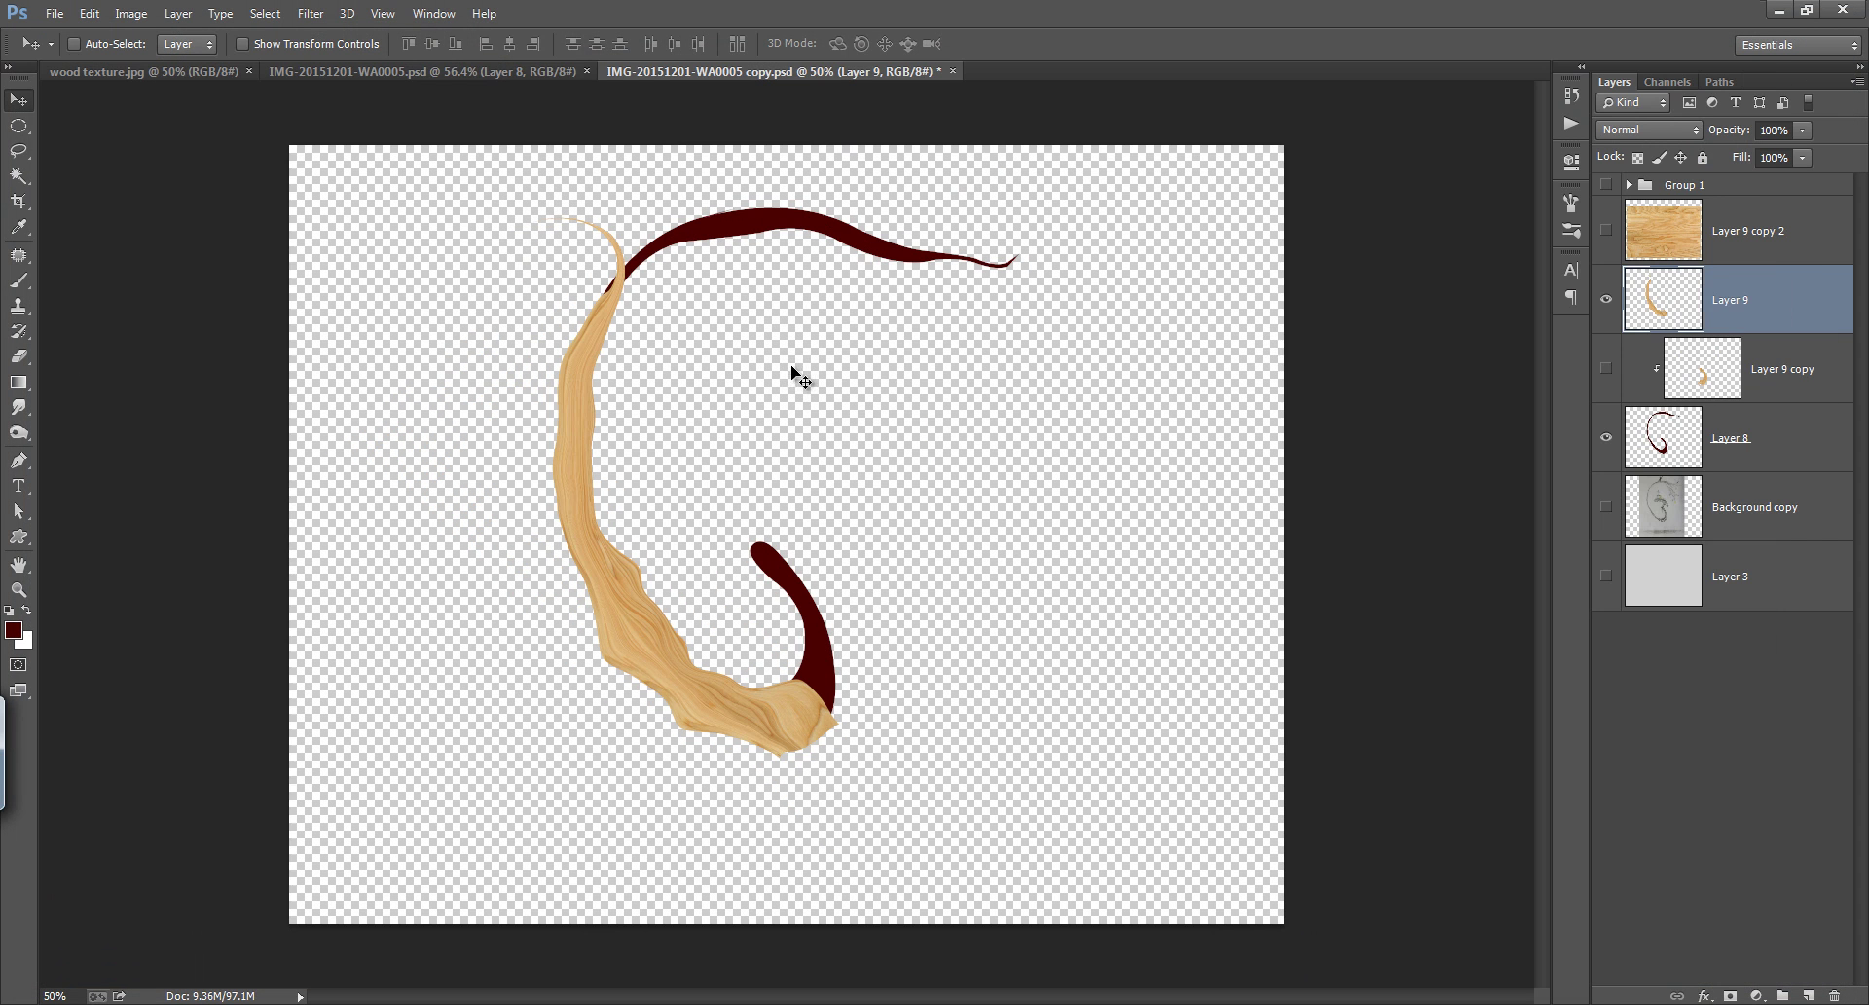
Clip the warped Layer 9 to the Layer 8 trunk shape
{"action": "left_click", "coordinate": [1784, 335], "text": "alt"}
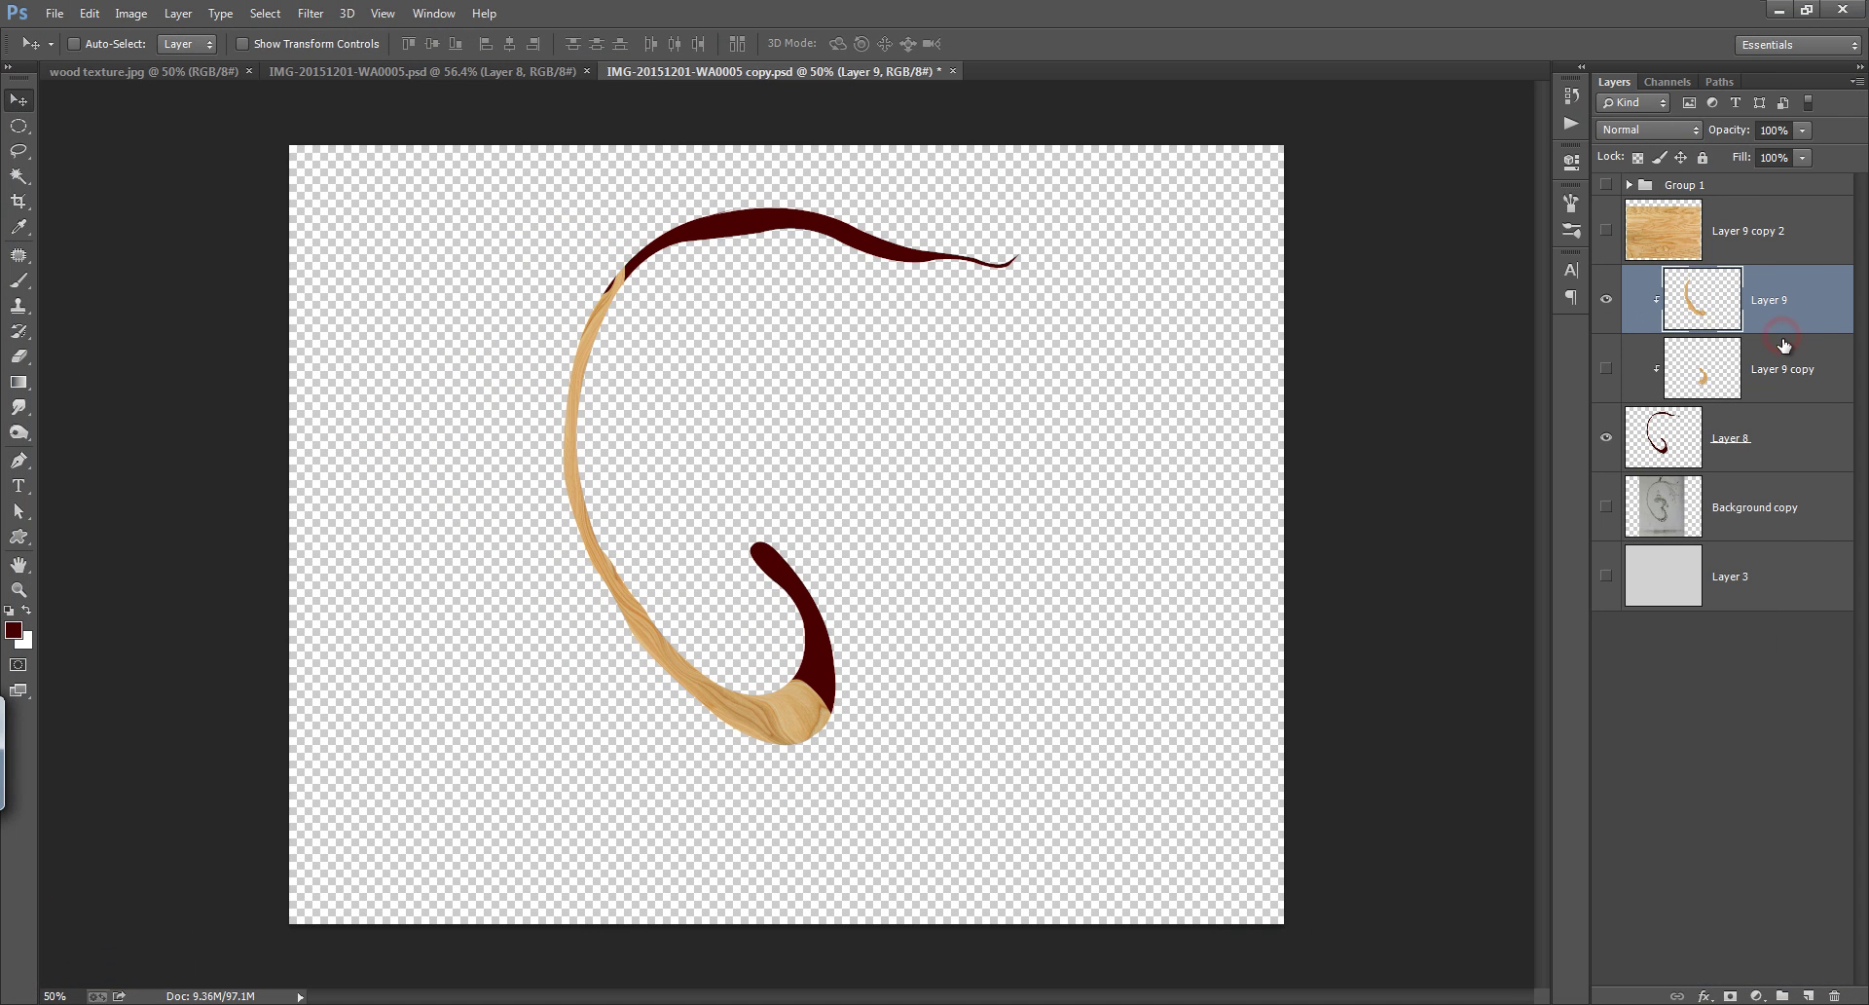
{"action": "left_click", "coordinate": [1607, 369]}
{"action": "left_click", "coordinate": [1607, 369]}
Hide Layer 9 and duplicate the hidden full-size wood layer, Layer 9 copy 2
{"action": "left_click", "coordinate": [1606, 298]}
{"action": "left_click", "coordinate": [1660, 241]}
{"action": "key", "text": "ctrl+j"}
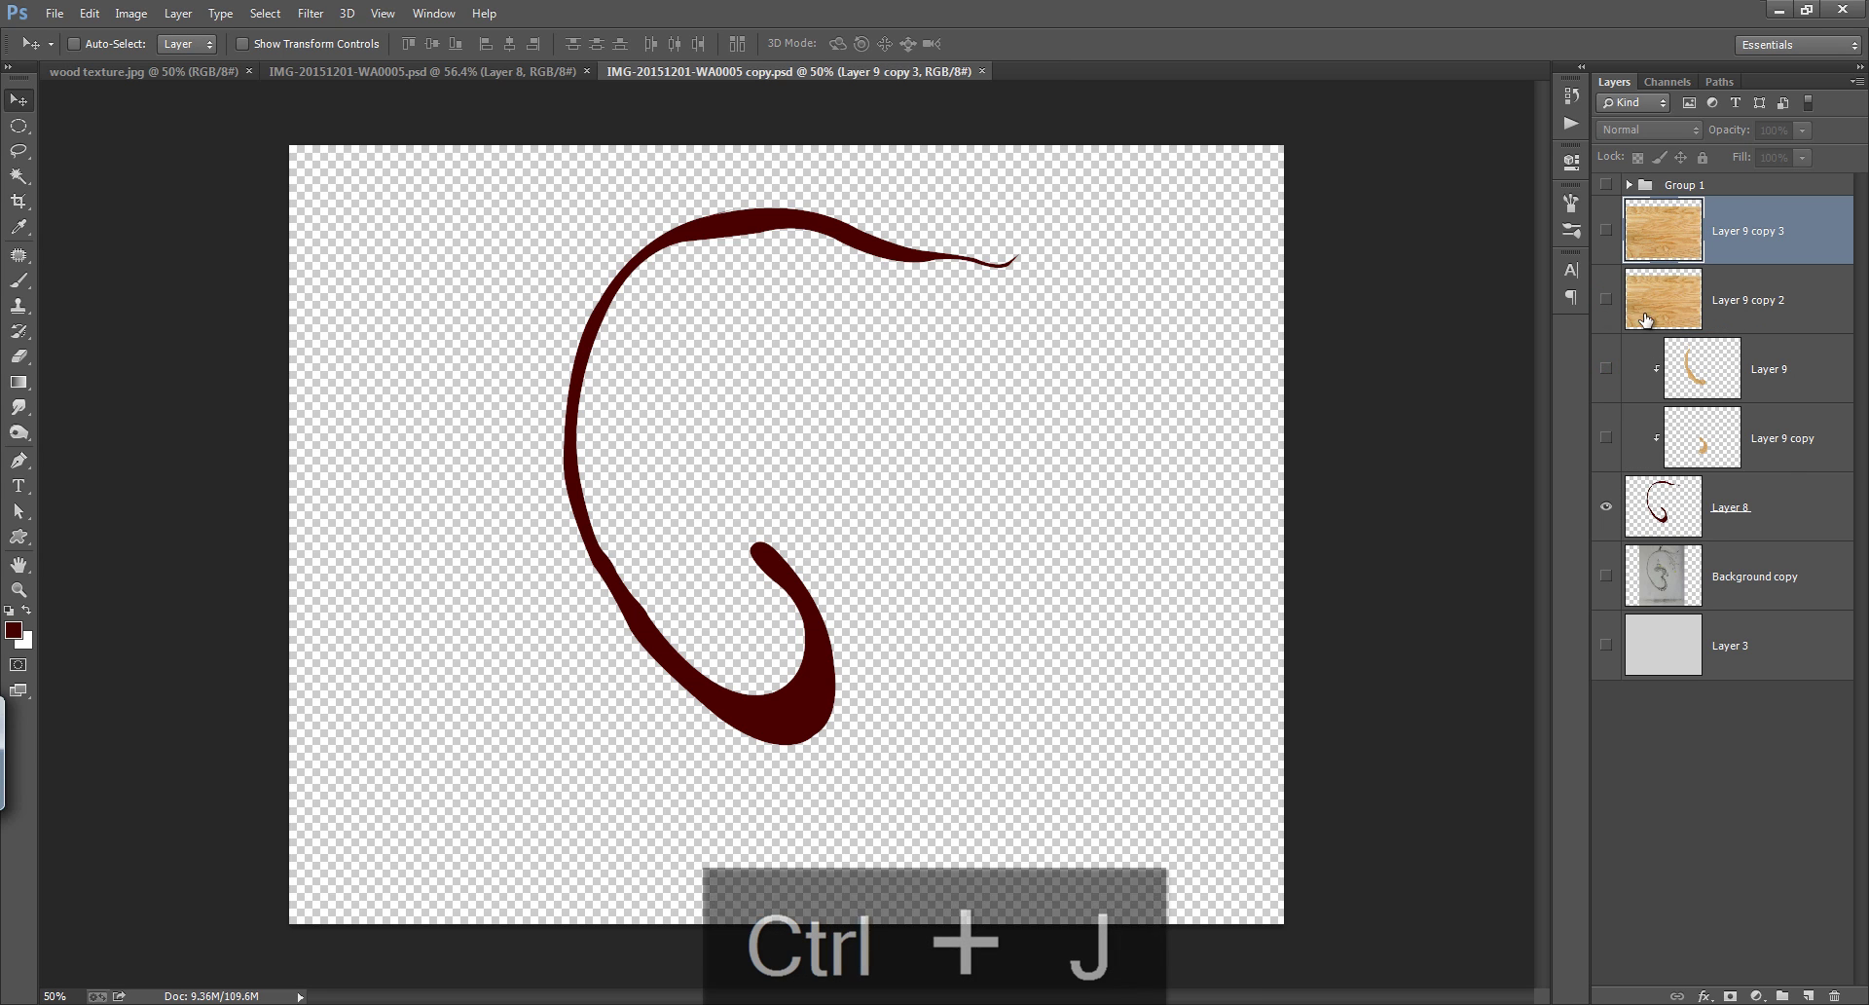
Make Layer 9 copy 2 active and show it together with Layer 9 and Layer 9 copy
{"action": "left_click", "coordinate": [1645, 319]}
{"action": "left_click", "coordinate": [1606, 371]}
{"action": "left_click", "coordinate": [1608, 437]}
{"action": "left_click", "coordinate": [1608, 301]}
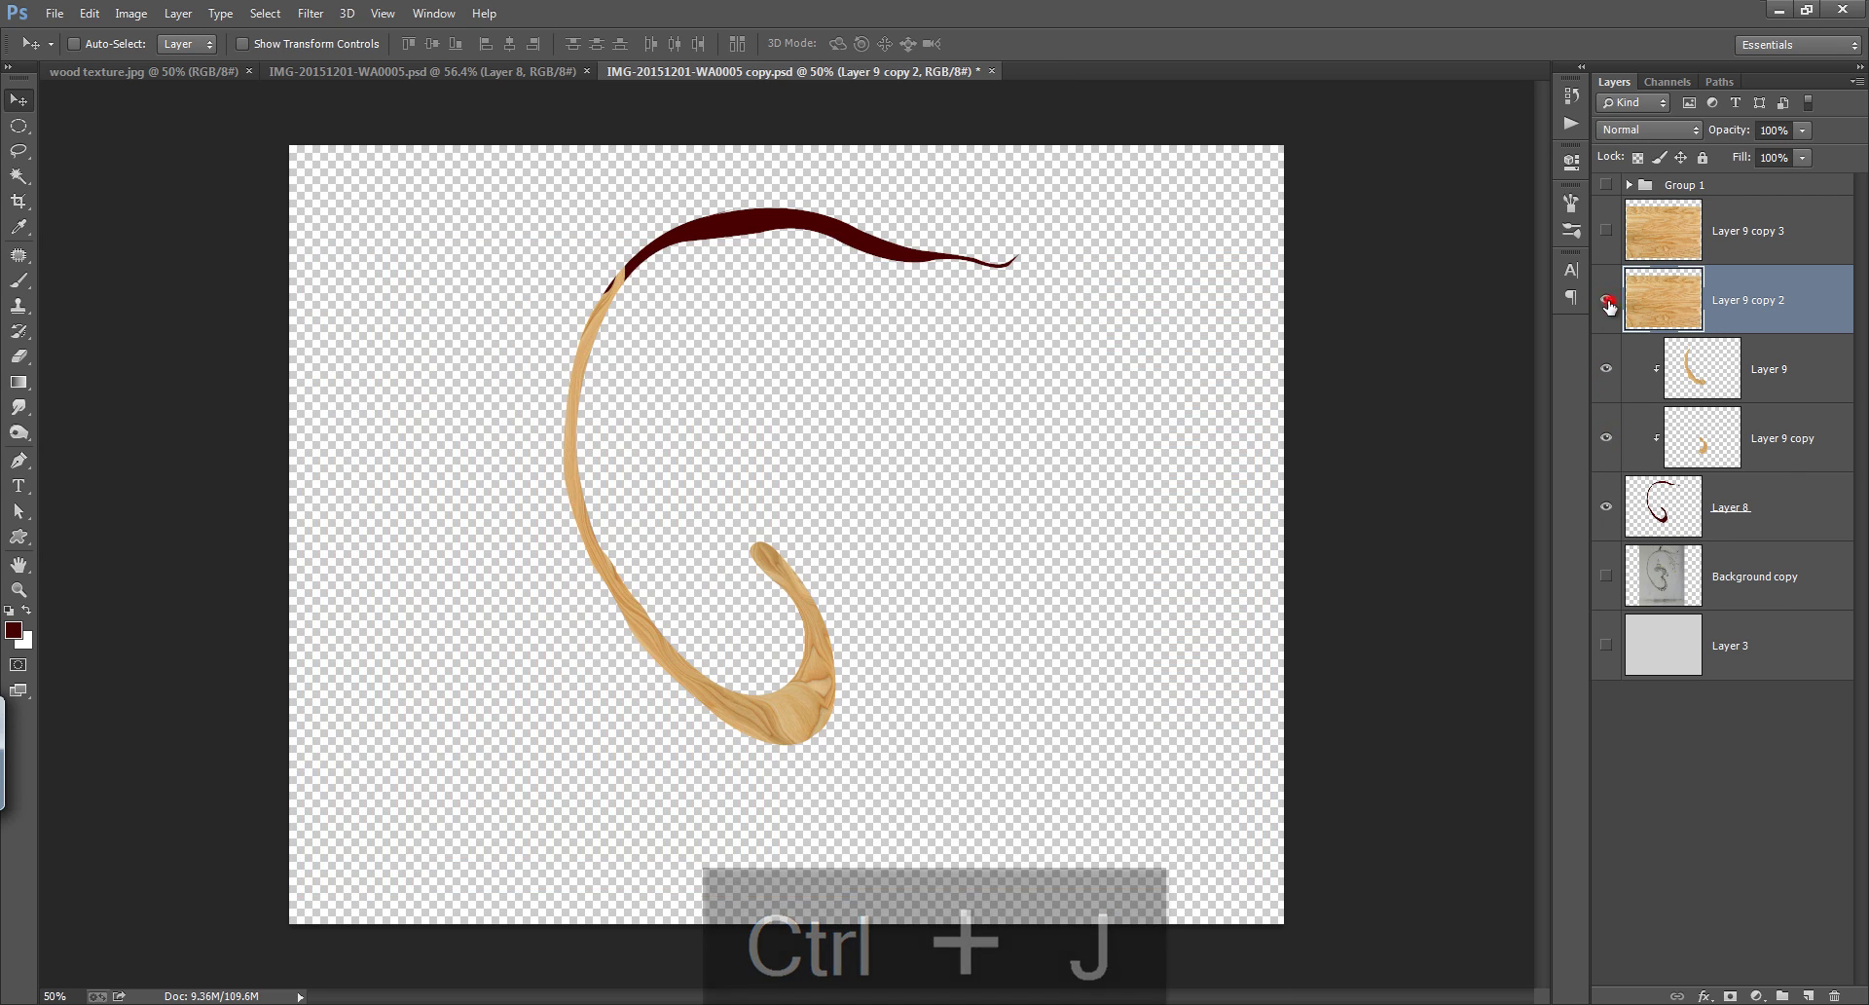
{"action": "left_click", "coordinate": [1609, 301]}
Scale Layer 9 copy 2's wood down to a wide rectangle covering the trunk's top stretch
{"action": "key", "text": "ctrl+t"}
{"action": "left_click_drag", "start_coordinate": [1269, 896], "coordinate": [697, 508]}
{"action": "left_click_drag", "start_coordinate": [557, 428], "coordinate": [868, 339]}
{"action": "left_click_drag", "start_coordinate": [825, 427], "coordinate": [827, 322]}
{"action": "mouse_move", "coordinate": [861, 249]}
{"action": "left_mouse_down"}
{"action": "mouse_move", "coordinate": [828, 388]}
{"action": "mouse_move", "coordinate": [848, 290]}
{"action": "left_mouse_up"}
{"action": "left_click", "coordinate": [979, 43]}
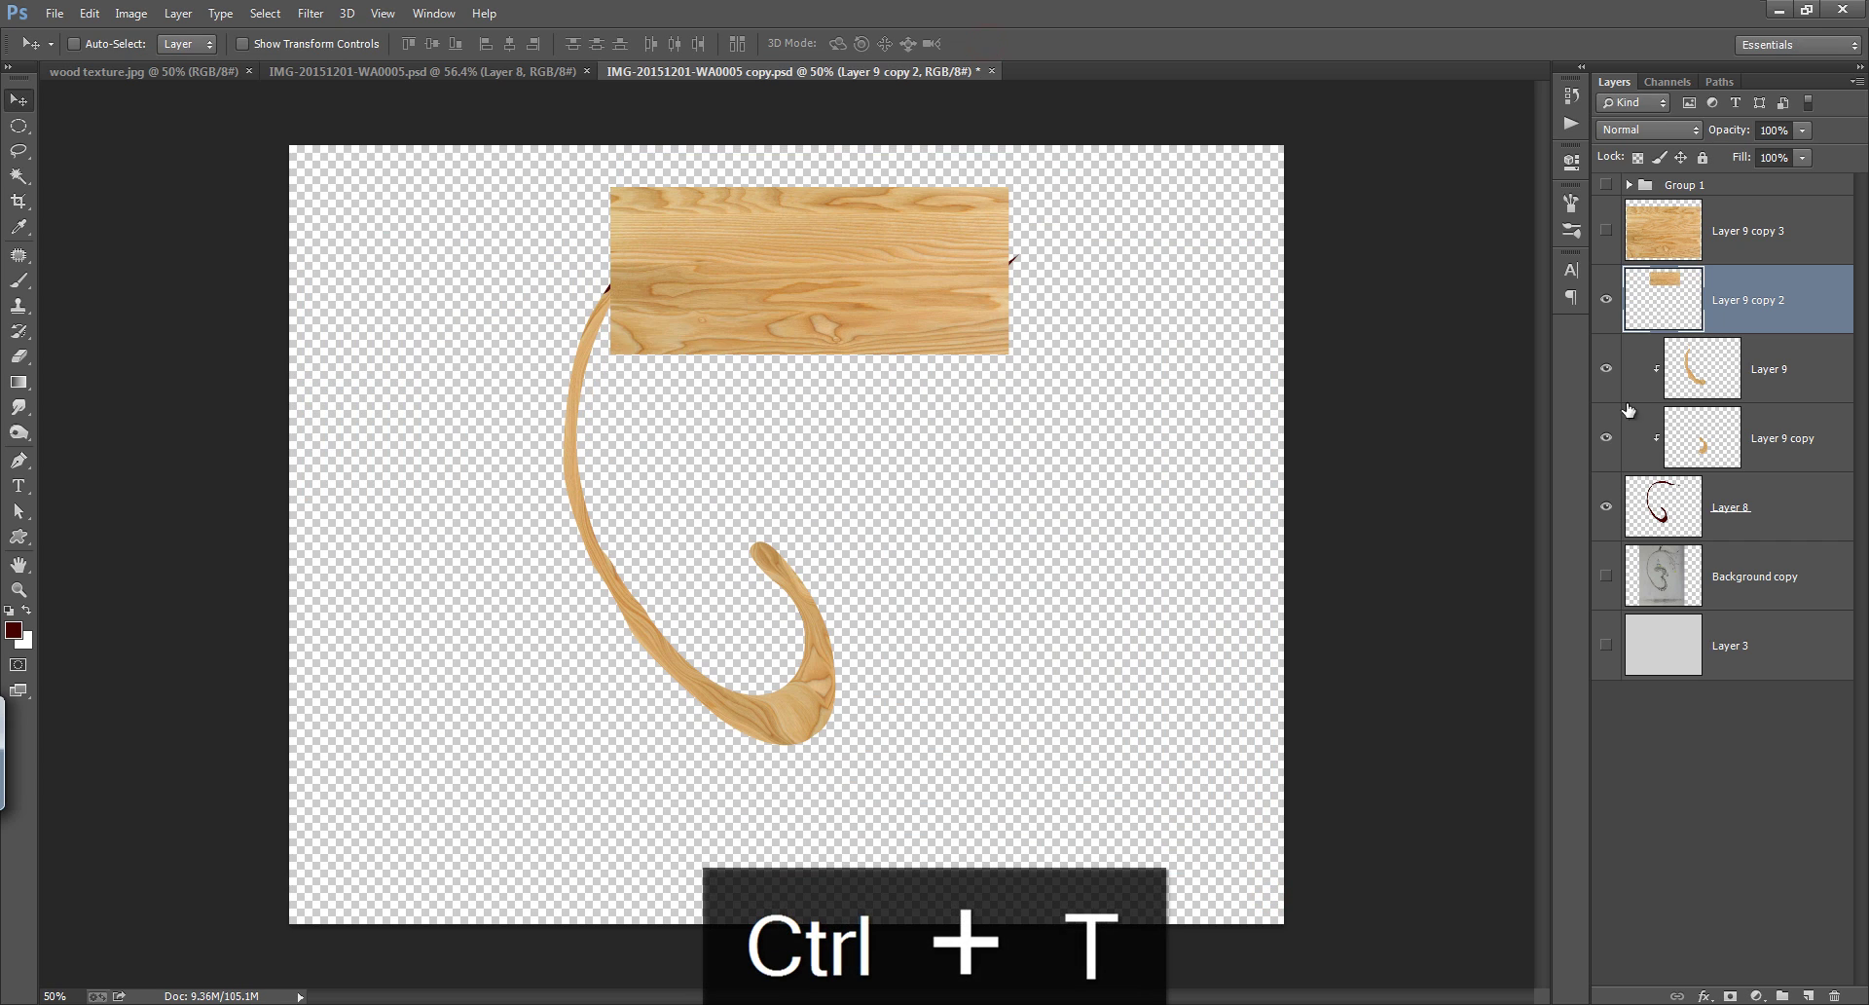
Hide Layer 9 and Layer 9 copy, and open Liquify on the wood rectangle with Layer 8 as the backdrop
{"action": "left_click_drag", "start_coordinate": [1607, 368], "coordinate": [1606, 437]}
{"action": "left_click", "coordinate": [310, 13]}
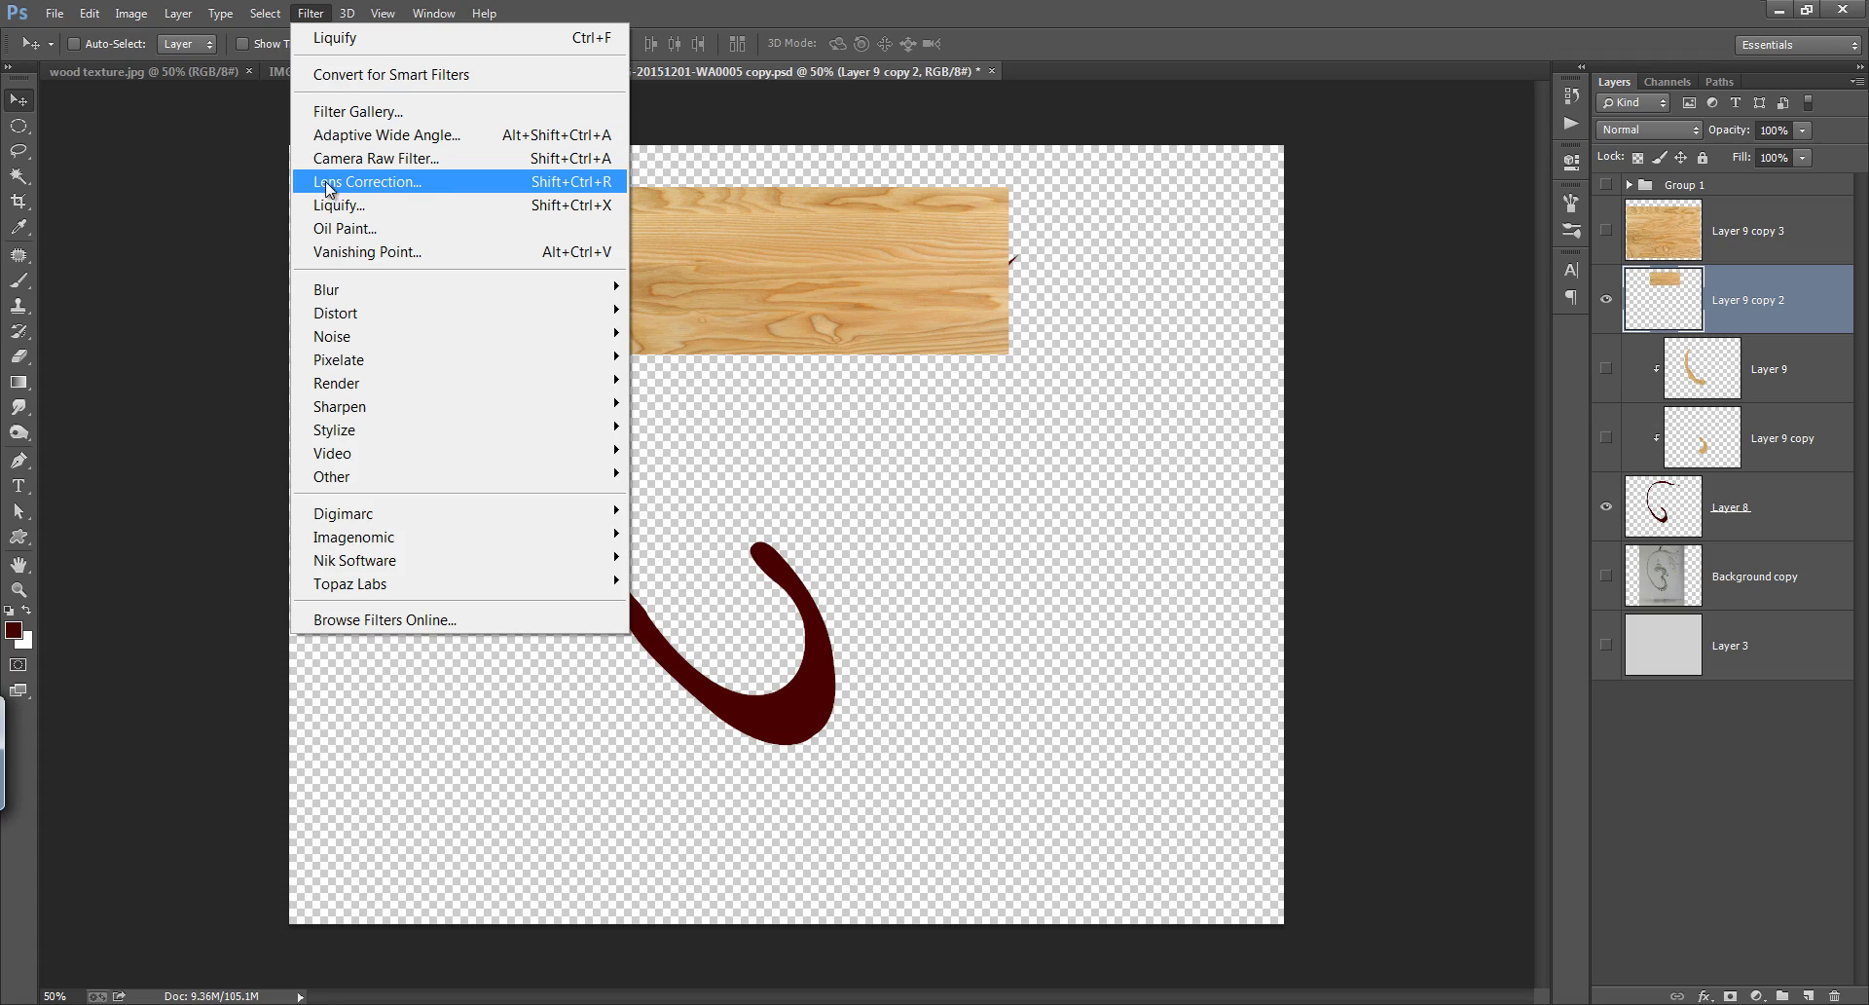
{"action": "left_click", "coordinate": [389, 208]}
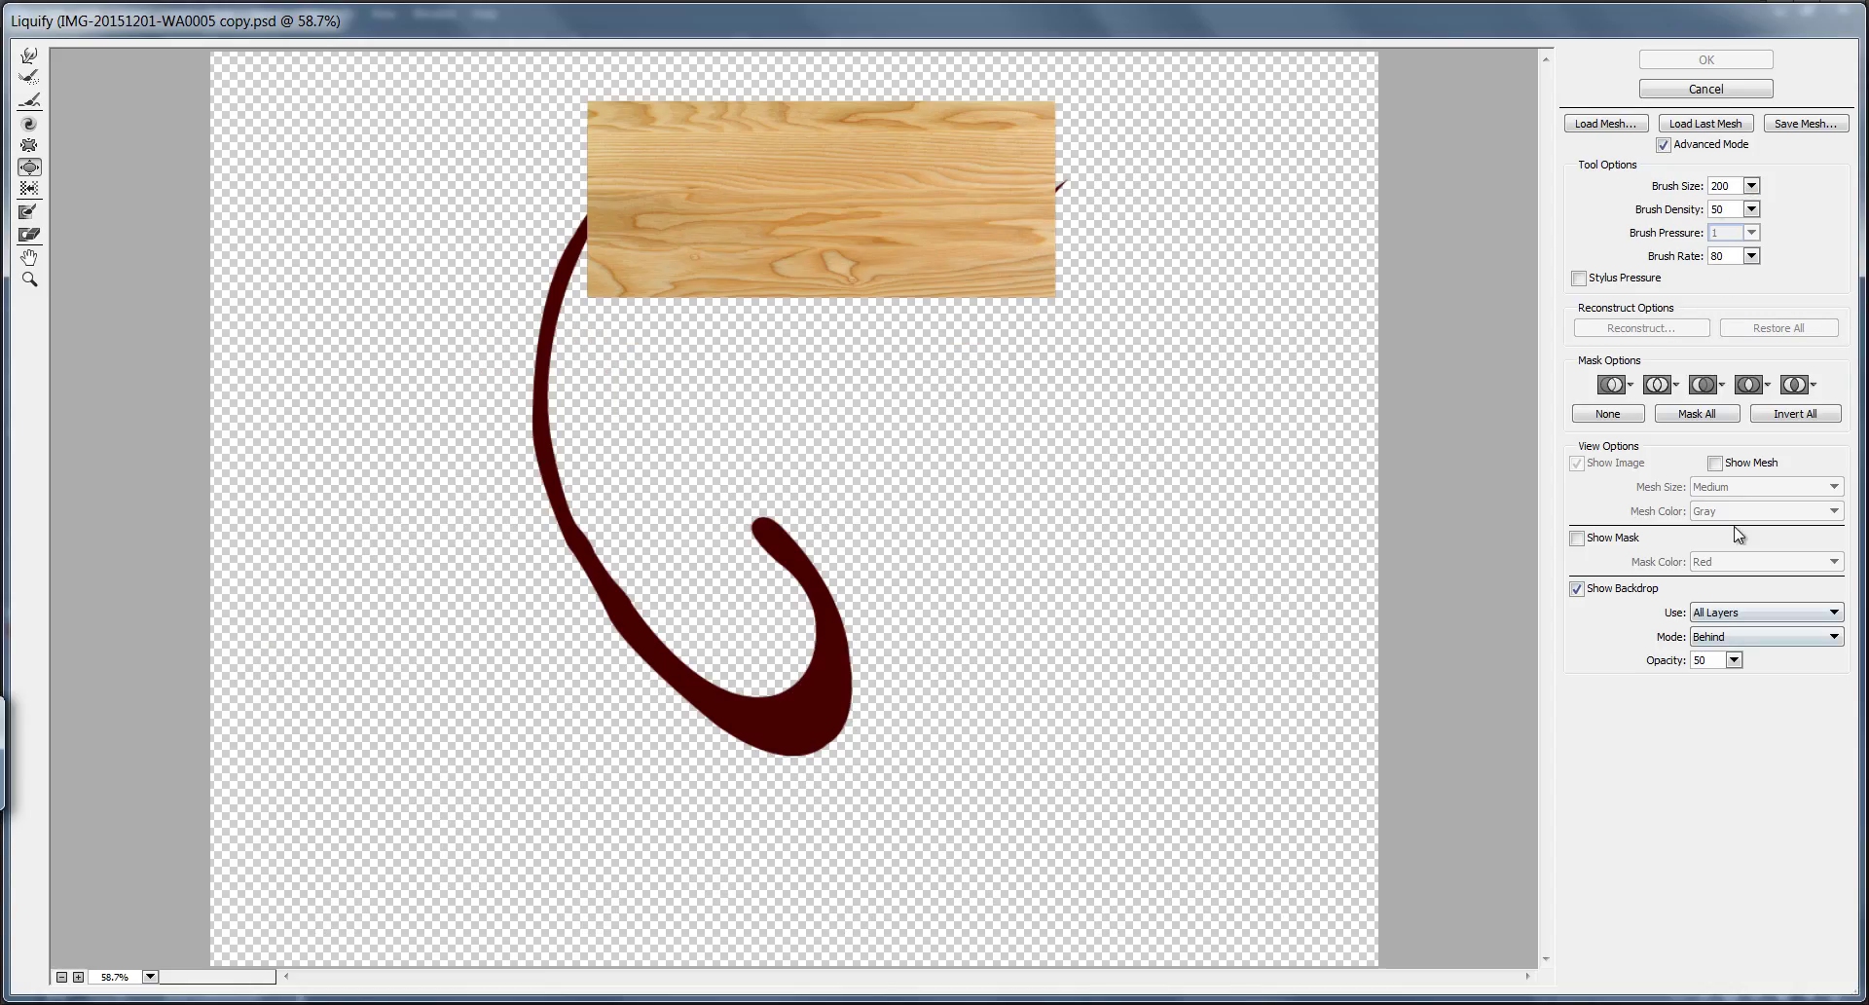
{"action": "left_click", "coordinate": [1730, 89]}
{"action": "left_click", "coordinate": [310, 12]}
{"action": "left_click", "coordinate": [350, 204]}
{"action": "left_click", "coordinate": [1756, 612]}
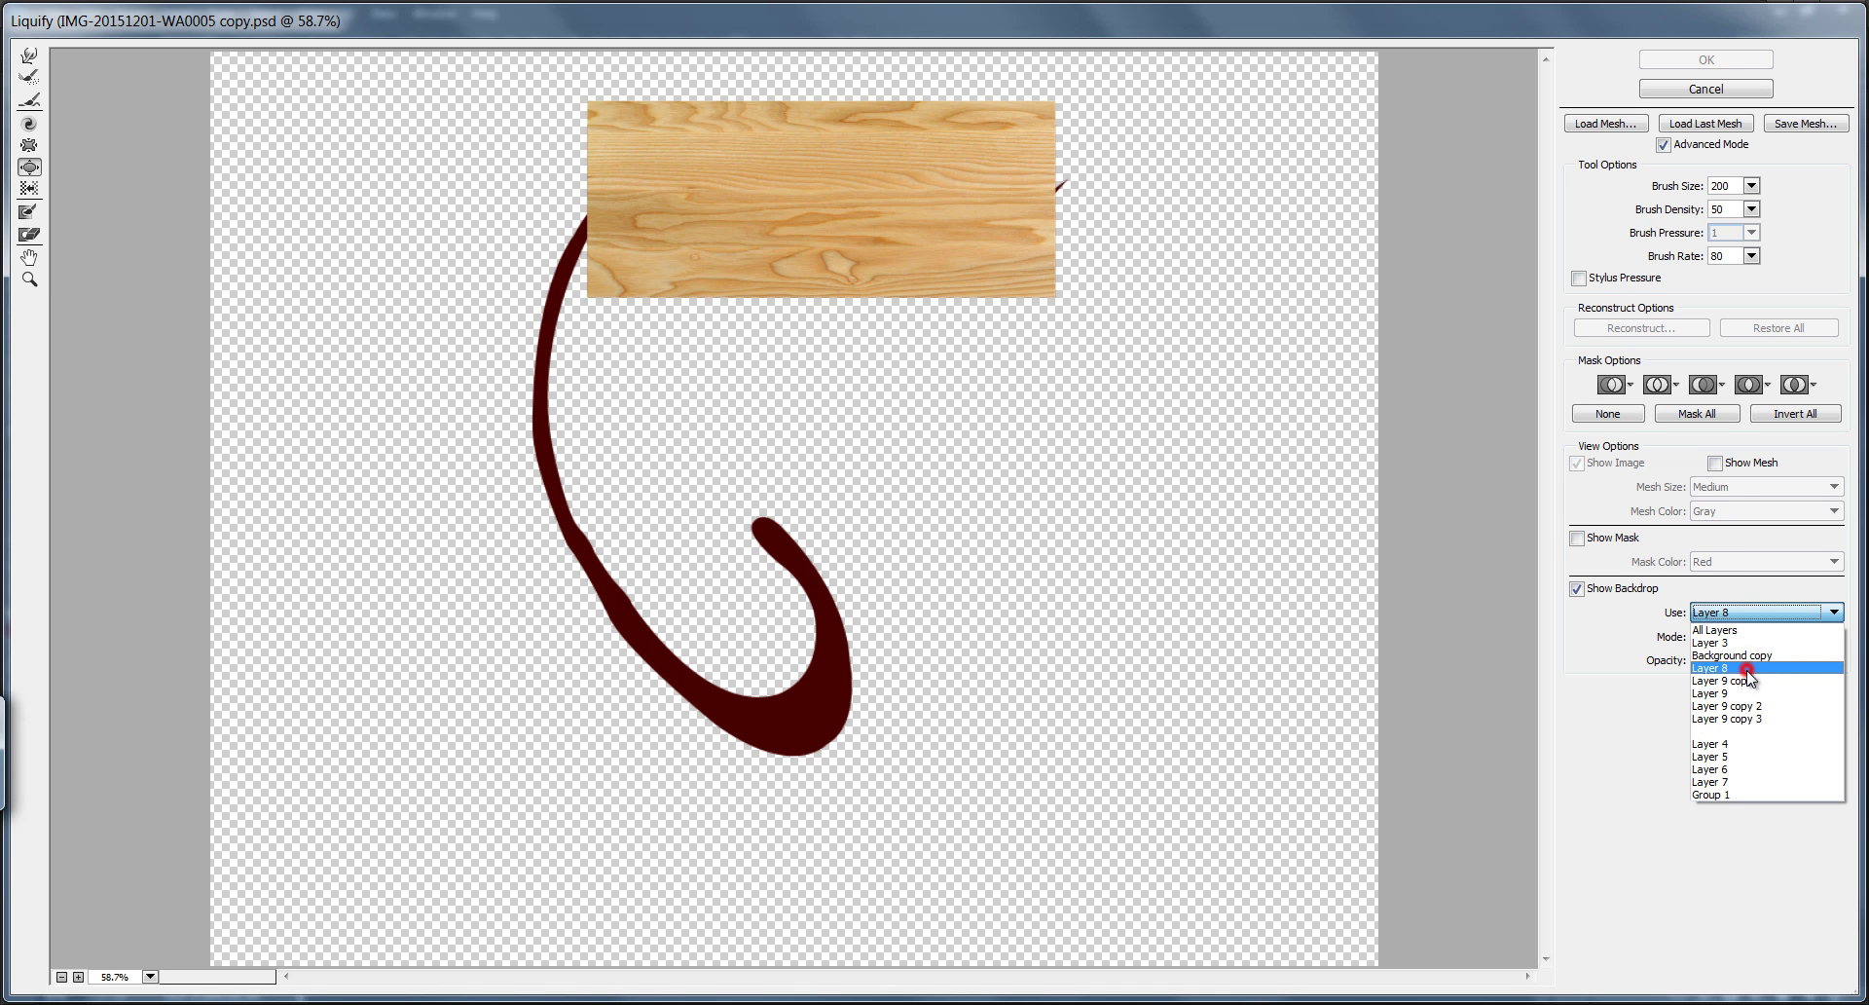
{"action": "left_click", "coordinate": [1725, 660]}
Push the wood rectangle into the curve of the trunk's top stretch with the Forward Warp tool, using brush sizes 300 and 250
{"action": "left_click", "coordinate": [29, 56]}
{"action": "left_click_drag", "start_coordinate": [755, 307], "coordinate": [750, 255]}
{"action": "left_click_drag", "start_coordinate": [688, 283], "coordinate": [696, 276]}
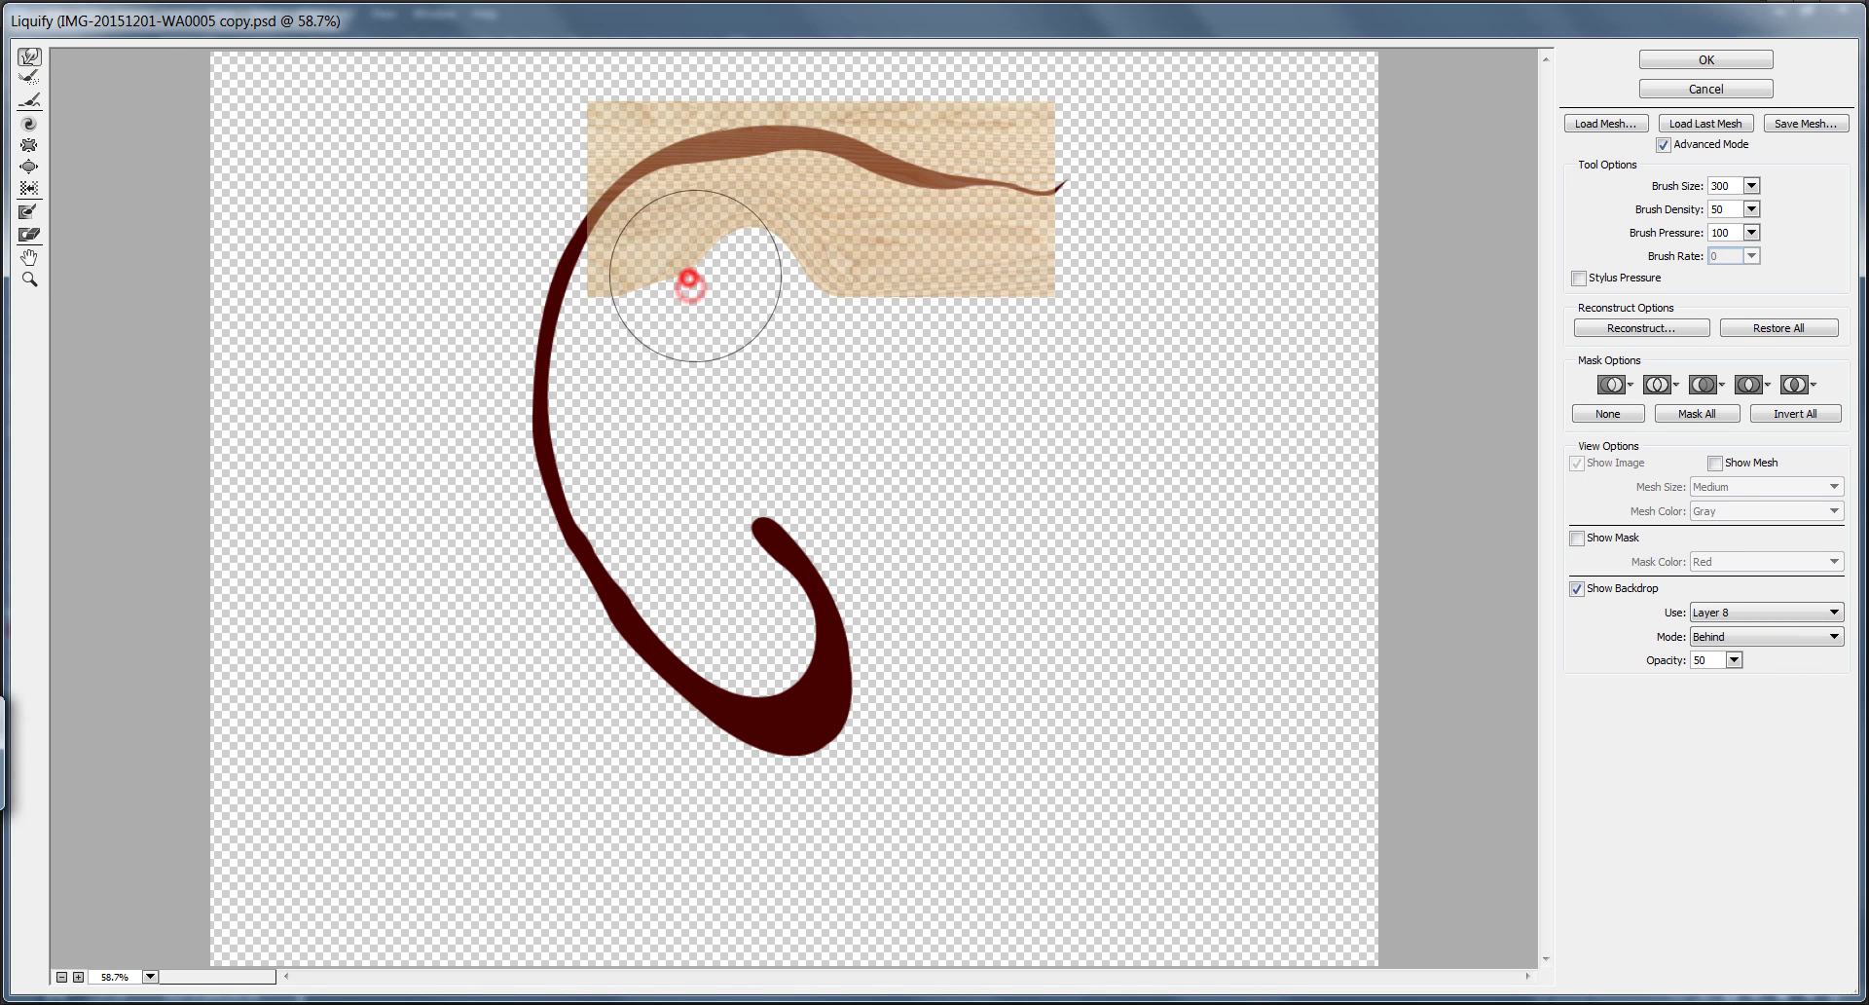
{"action": "key", "text": "bracketright"}
{"action": "key", "text": "bracketright"}
{"action": "key", "text": "bracketright"}
{"action": "key", "text": "bracketleft"}
{"action": "key", "text": "bracketleft"}
{"action": "key", "text": "bracketleft"}
{"action": "key", "text": "bracketleft"}
{"action": "left_click_drag", "start_coordinate": [823, 254], "coordinate": [810, 219]}
{"action": "left_click_drag", "start_coordinate": [786, 242], "coordinate": [782, 219]}
{"action": "left_click_drag", "start_coordinate": [771, 243], "coordinate": [776, 212]}
{"action": "mouse_move", "coordinate": [700, 235]}
{"action": "left_mouse_down"}
{"action": "mouse_move", "coordinate": [554, 177]}
{"action": "mouse_move", "coordinate": [555, 258]}
{"action": "mouse_move", "coordinate": [629, 144]}
{"action": "mouse_move", "coordinate": [572, 145]}
{"action": "mouse_move", "coordinate": [520, 215]}
{"action": "mouse_move", "coordinate": [667, 117]}
{"action": "mouse_move", "coordinate": [767, 104]}
{"action": "mouse_move", "coordinate": [1035, 161]}
{"action": "mouse_move", "coordinate": [930, 216]}
{"action": "mouse_move", "coordinate": [825, 207]}
{"action": "mouse_move", "coordinate": [907, 250]}
{"action": "mouse_move", "coordinate": [889, 215]}
{"action": "mouse_move", "coordinate": [981, 257]}
{"action": "mouse_move", "coordinate": [1012, 221]}
{"action": "mouse_move", "coordinate": [1075, 259]}
{"action": "mouse_move", "coordinate": [1022, 230]}
{"action": "left_mouse_up"}
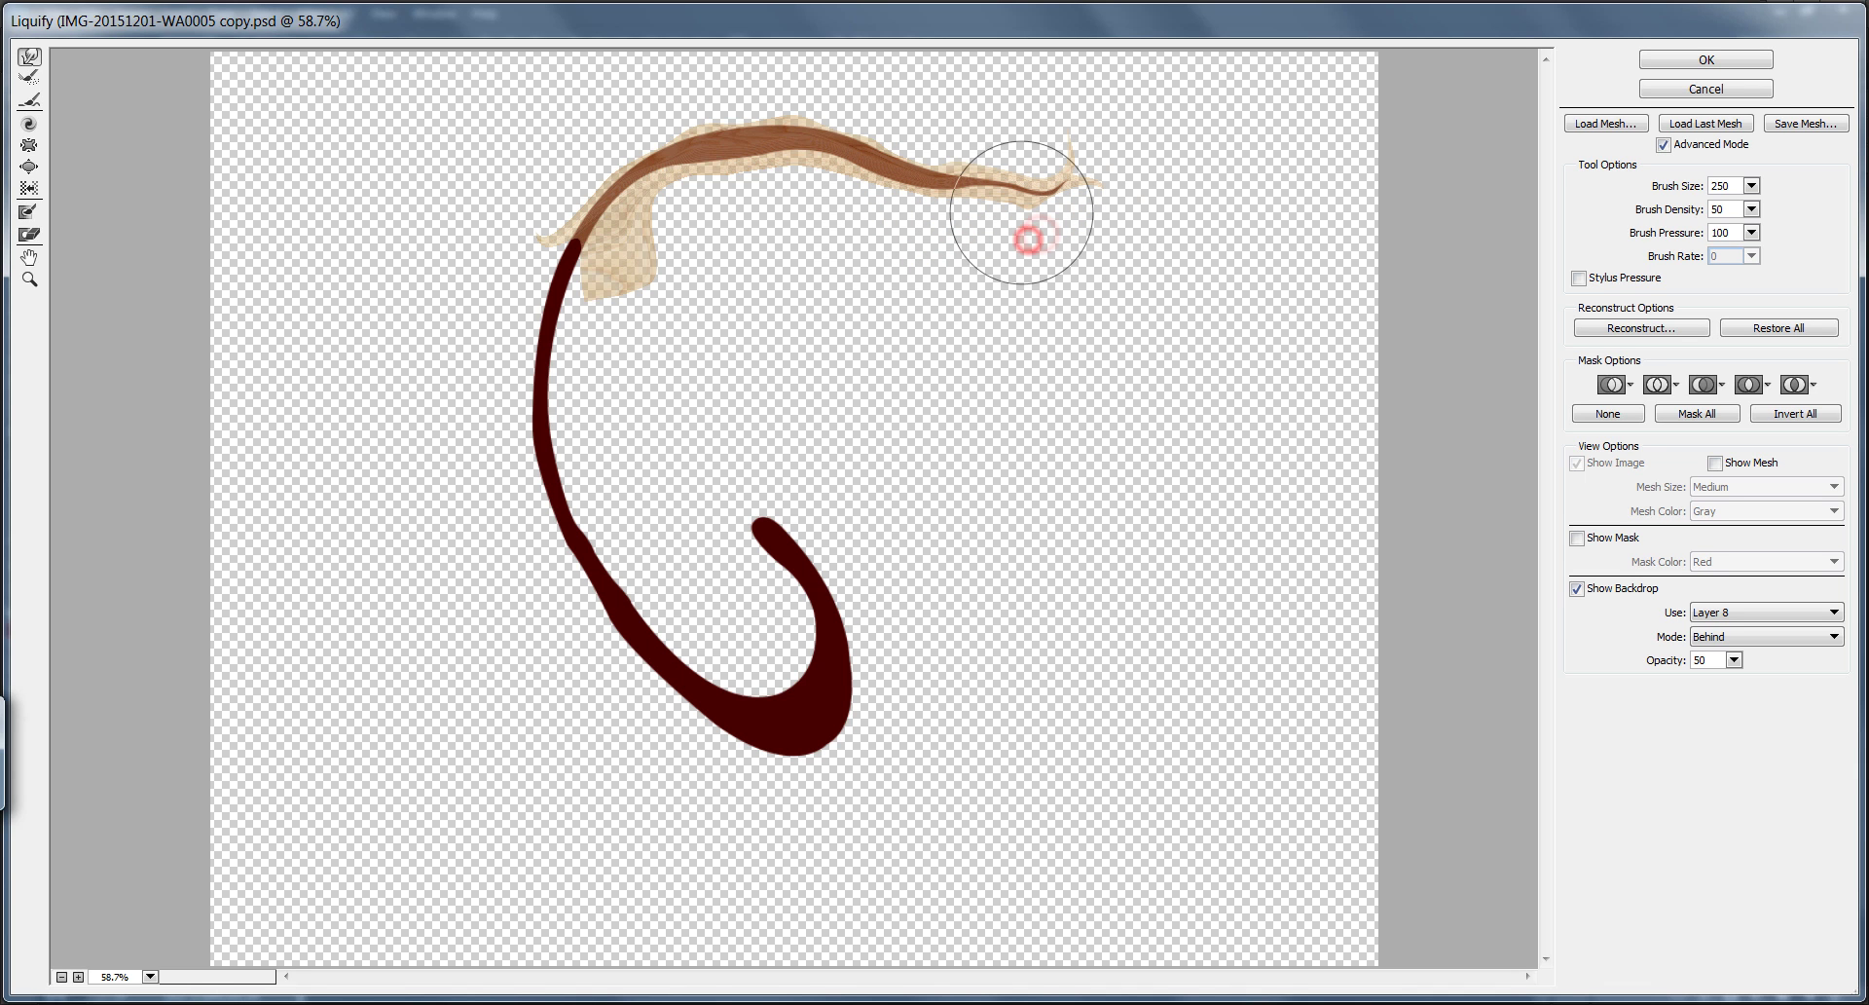
Pucker and bloat the wood grain along the top stretch, reducing the Bloat brush to 60, and apply the Liquify filter
{"action": "left_click", "coordinate": [30, 145]}
{"action": "left_click_drag", "start_coordinate": [623, 196], "coordinate": [701, 166]}
{"action": "left_click", "coordinate": [30, 166]}
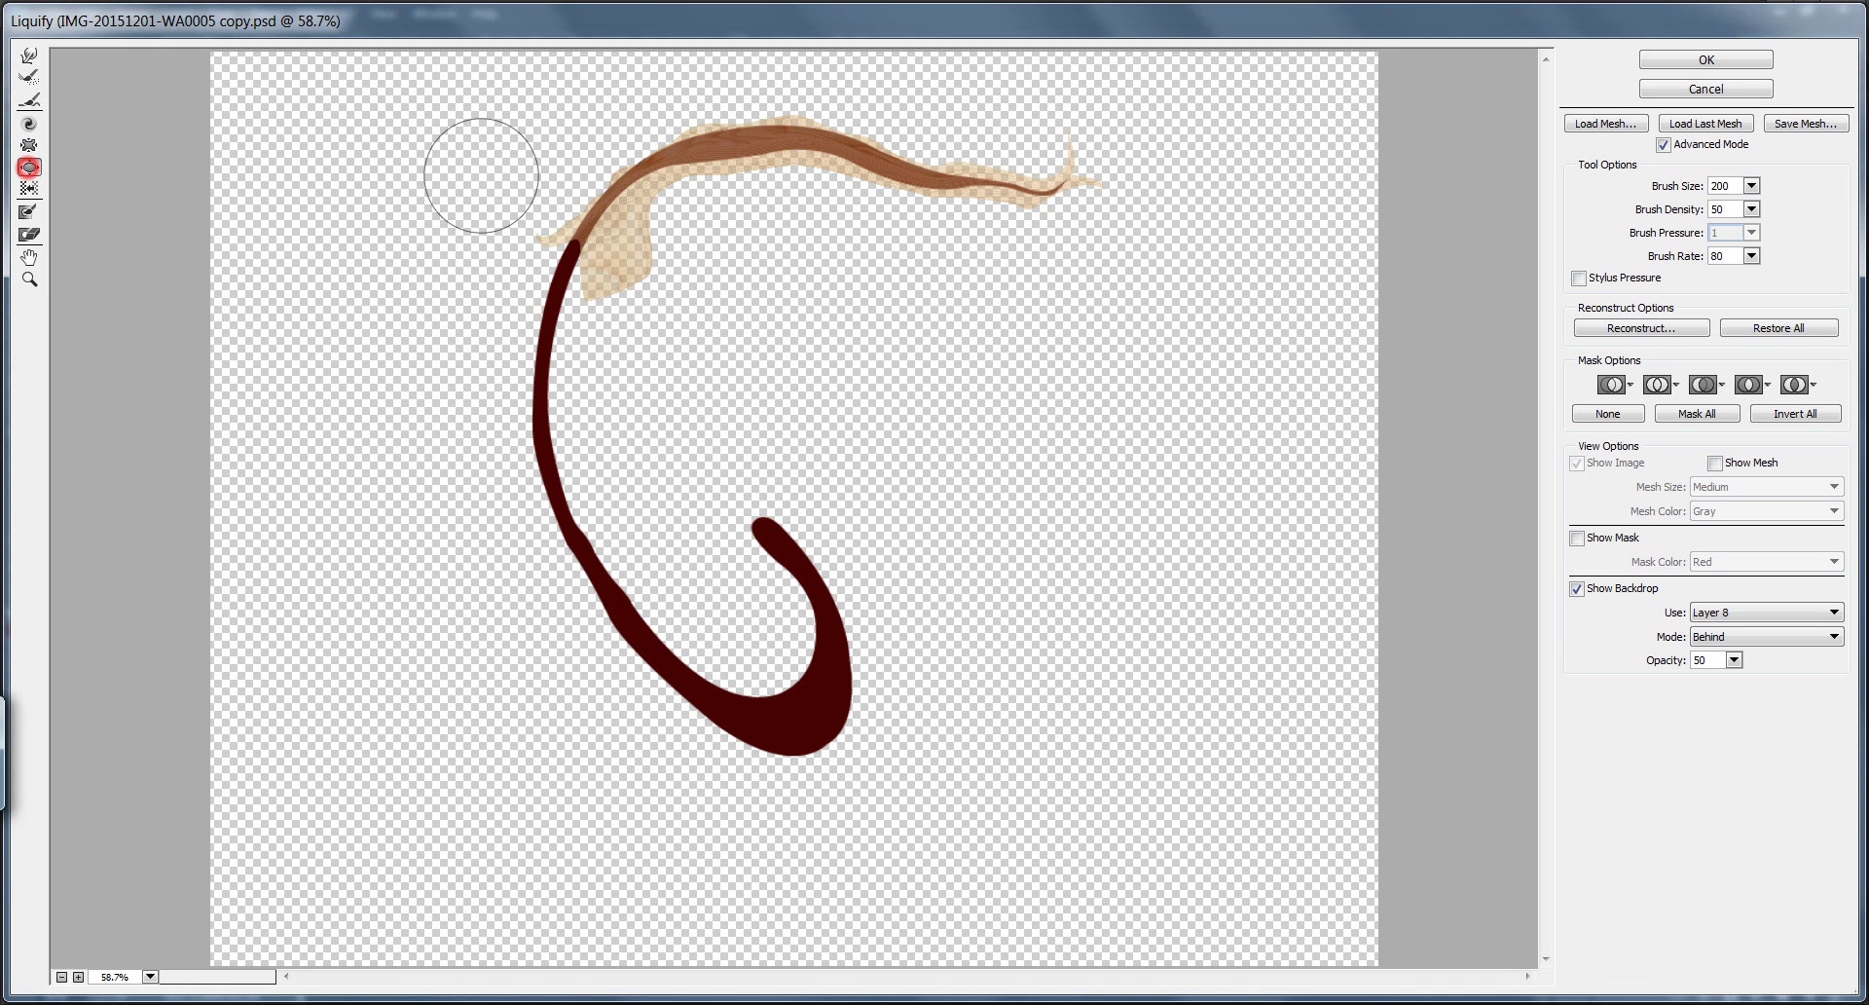
{"action": "left_click", "coordinate": [718, 152]}
{"action": "key", "text": "bracketleft"}
{"action": "key", "text": "bracketleft"}
{"action": "key", "text": "bracketleft"}
{"action": "key", "text": "bracketleft"}
{"action": "key", "text": "bracketleft"}
{"action": "key", "text": "bracketleft"}
{"action": "key", "text": "bracketleft"}
{"action": "key", "text": "bracketleft"}
{"action": "left_click_drag", "start_coordinate": [821, 144], "coordinate": [899, 186]}
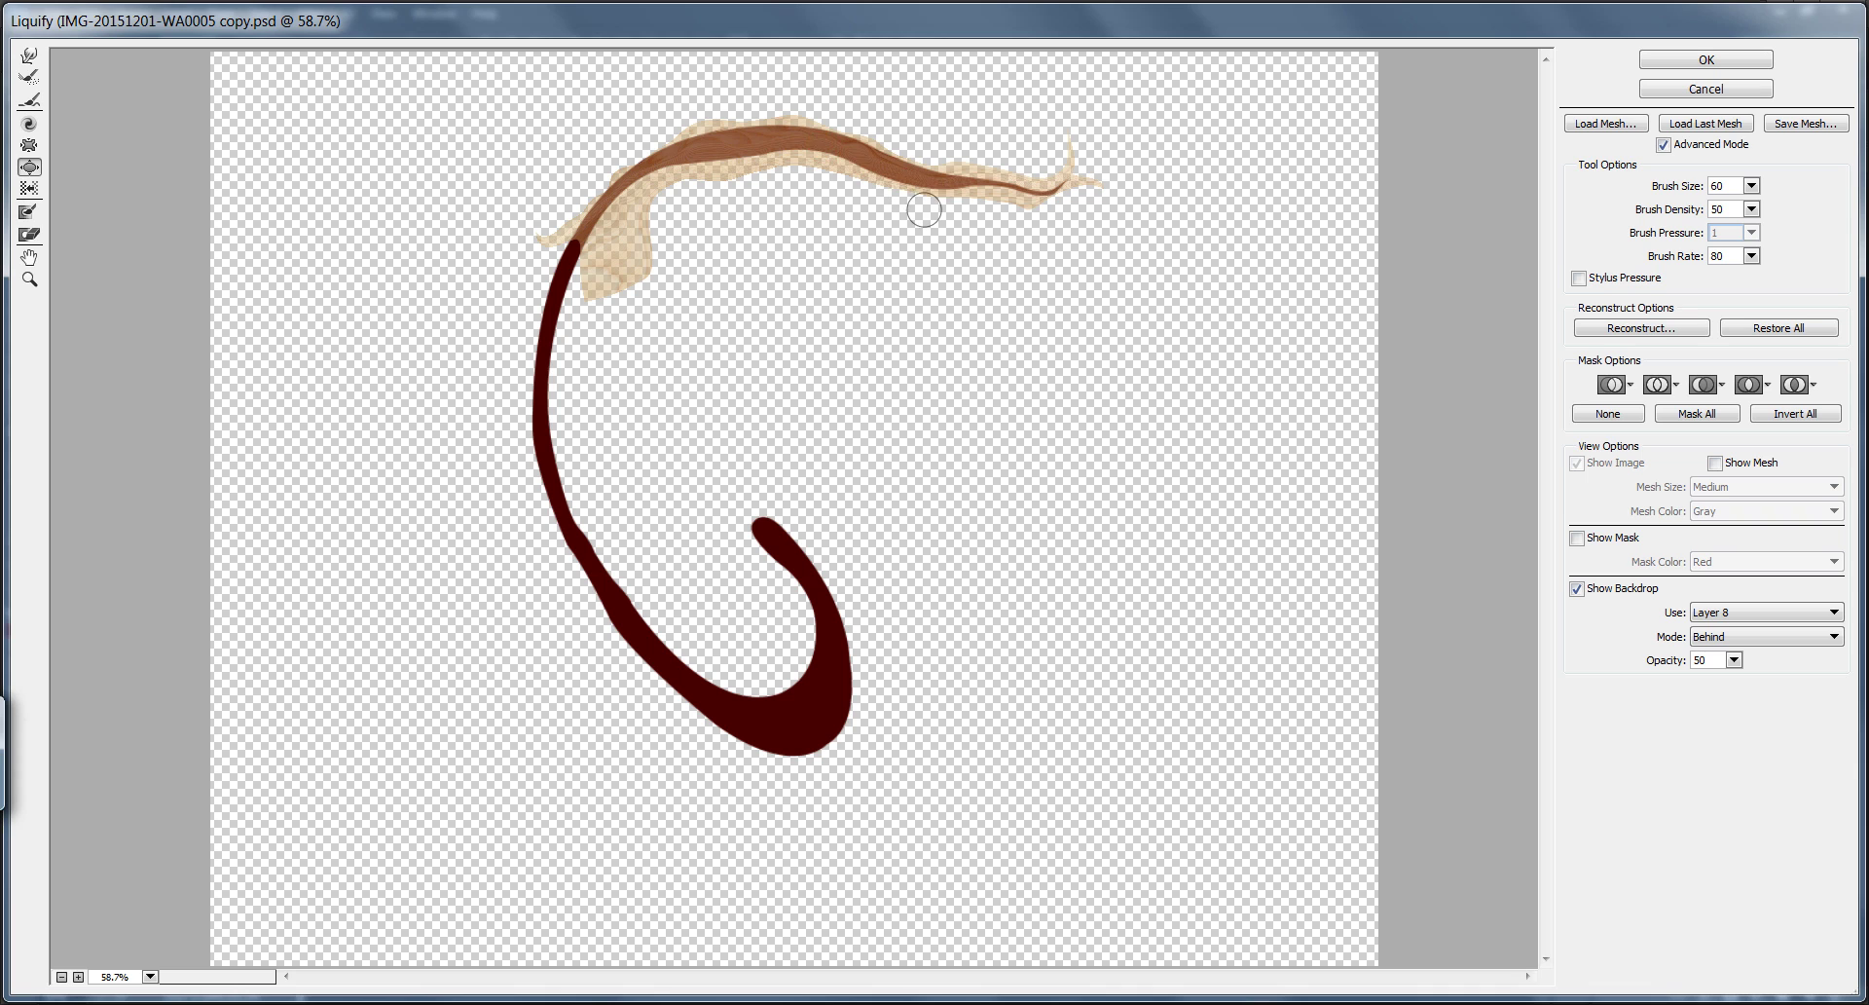
{"action": "left_click", "coordinate": [1707, 60]}
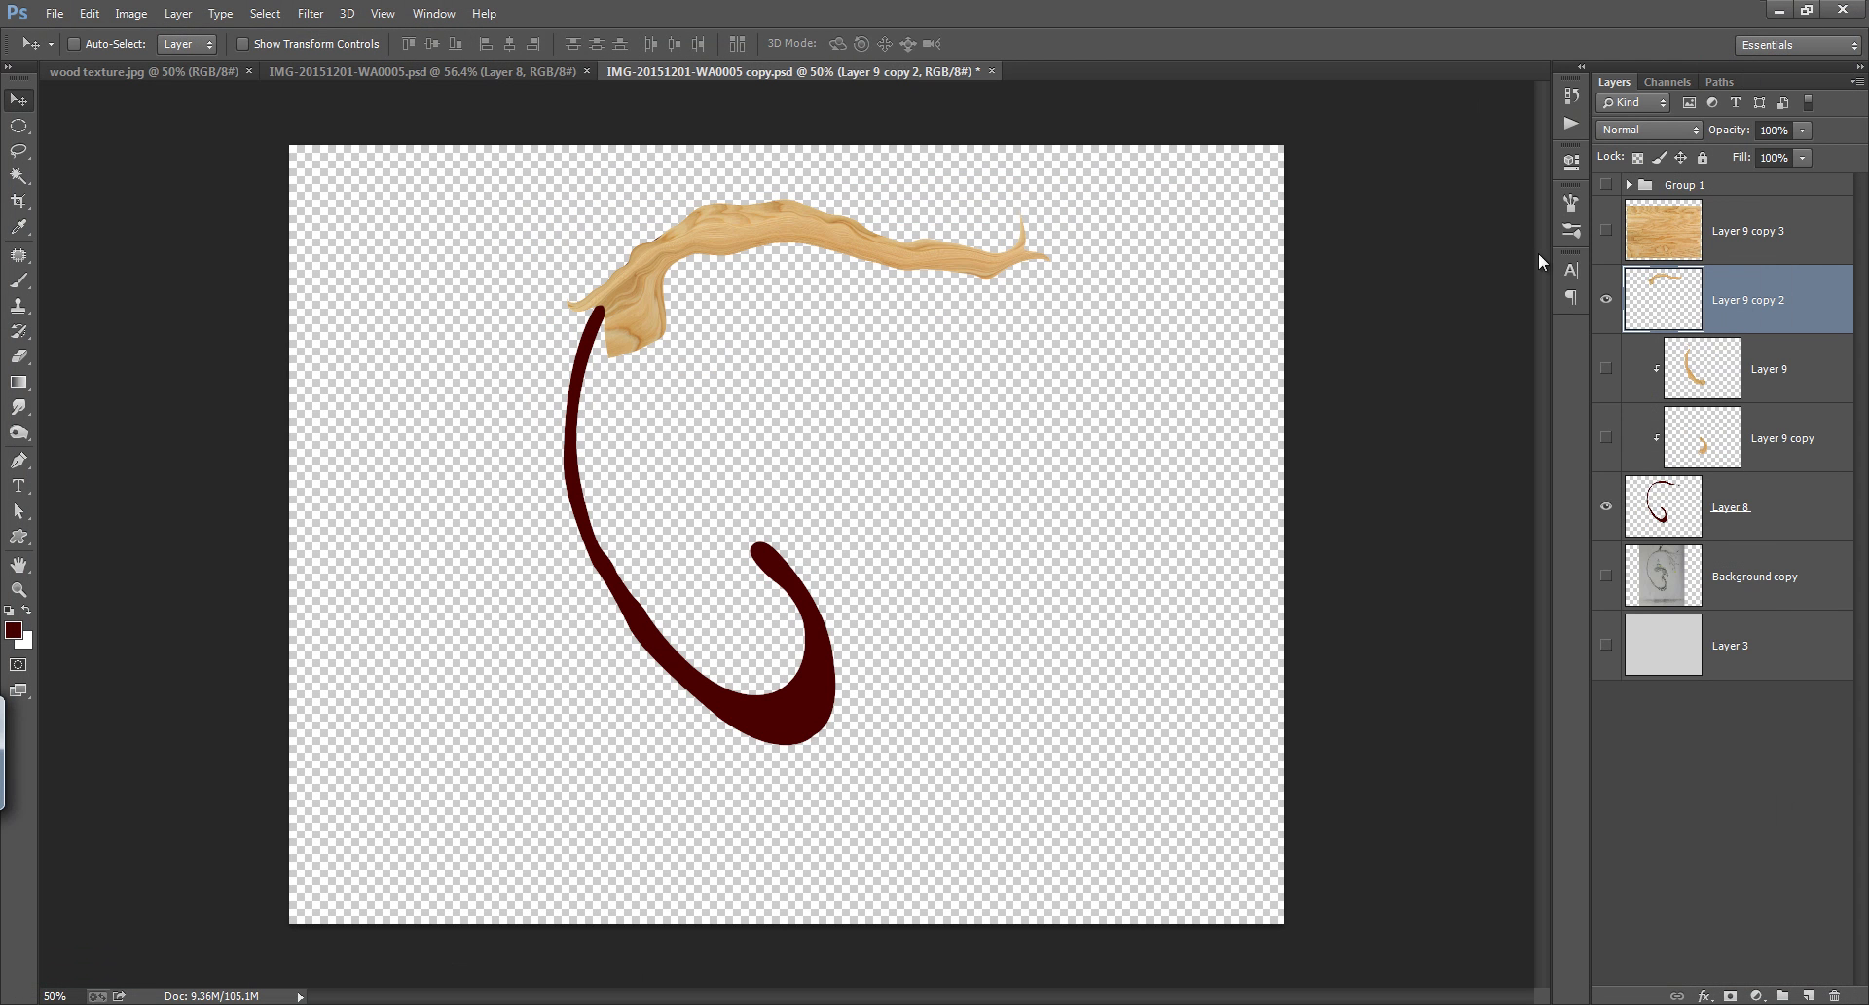
Clip Layer 9 copy 2 to the trunk shape and show Layer 9 and Layer 9 copy again
{"action": "left_click", "coordinate": [1750, 334], "text": "alt"}
{"action": "left_click_drag", "start_coordinate": [1607, 368], "coordinate": [1606, 437]}
{"action": "key", "text": "ctrl+d"}
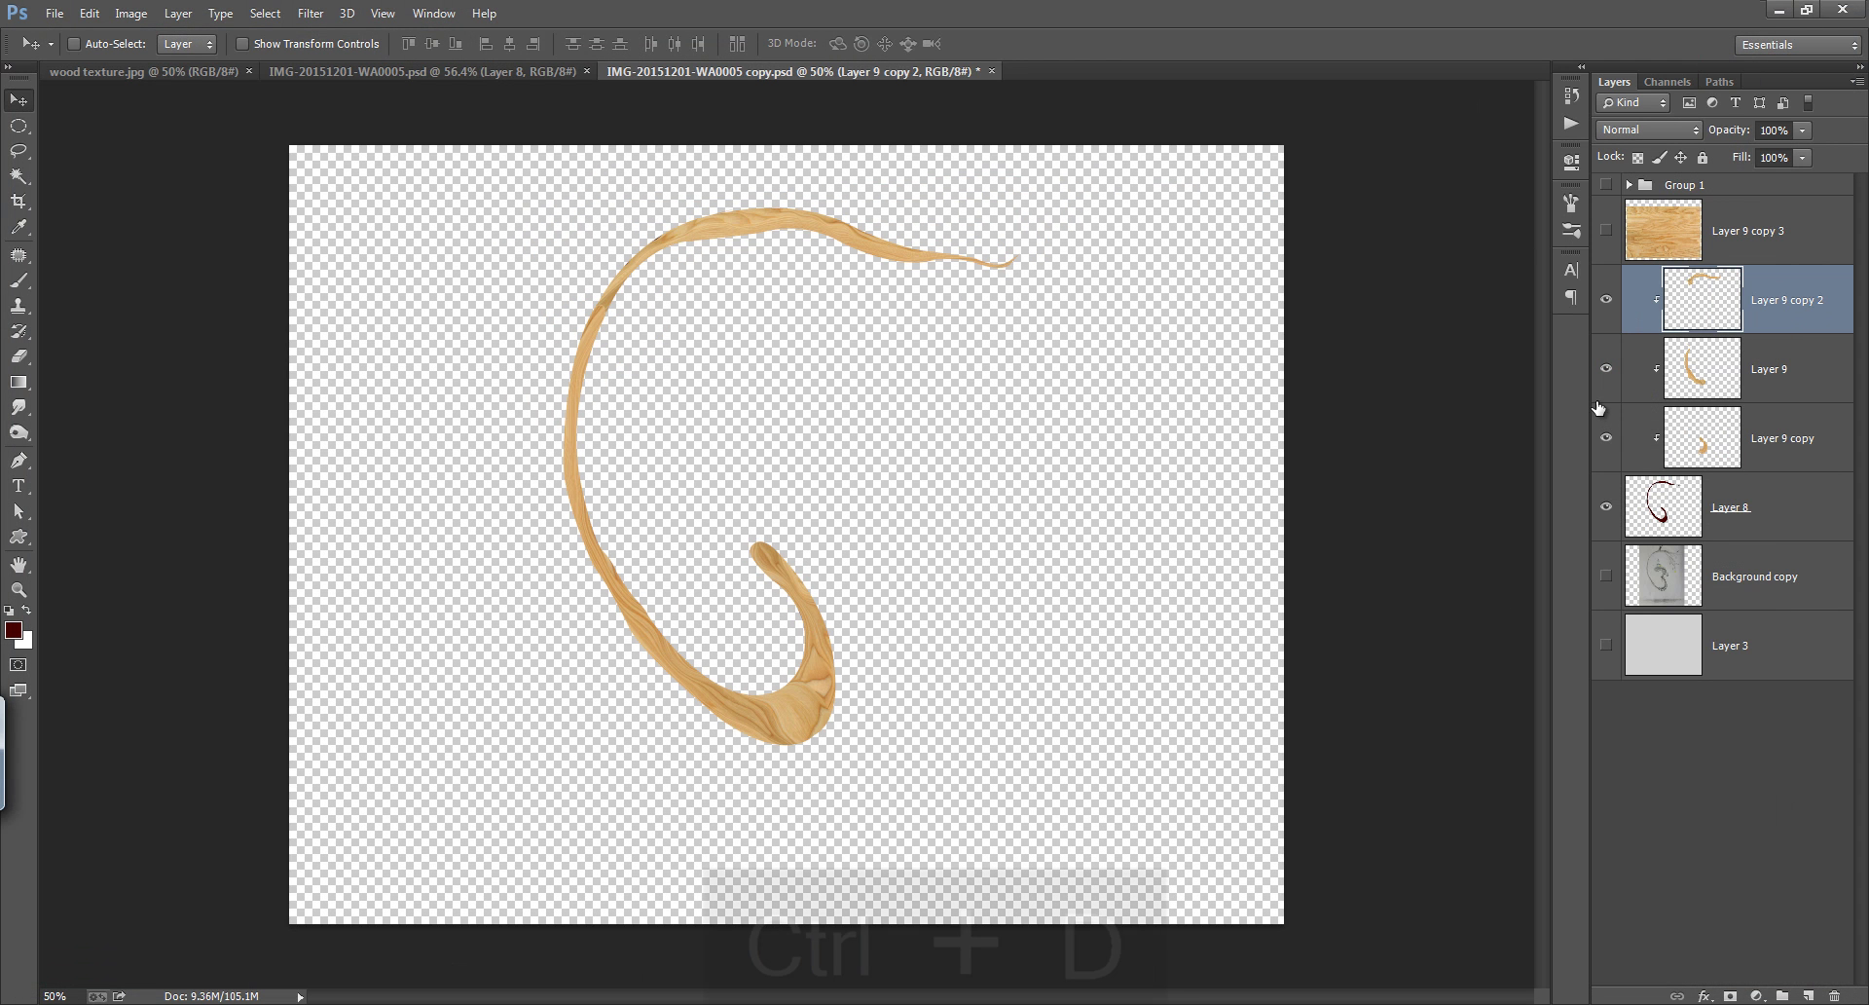
Sample wood grain near the trunk's upper-left bend with the Clone Stamp and clear the selection
{"action": "scroll", "coordinate": [623, 230], "scroll_direction": "up", "scroll_amount": 6}
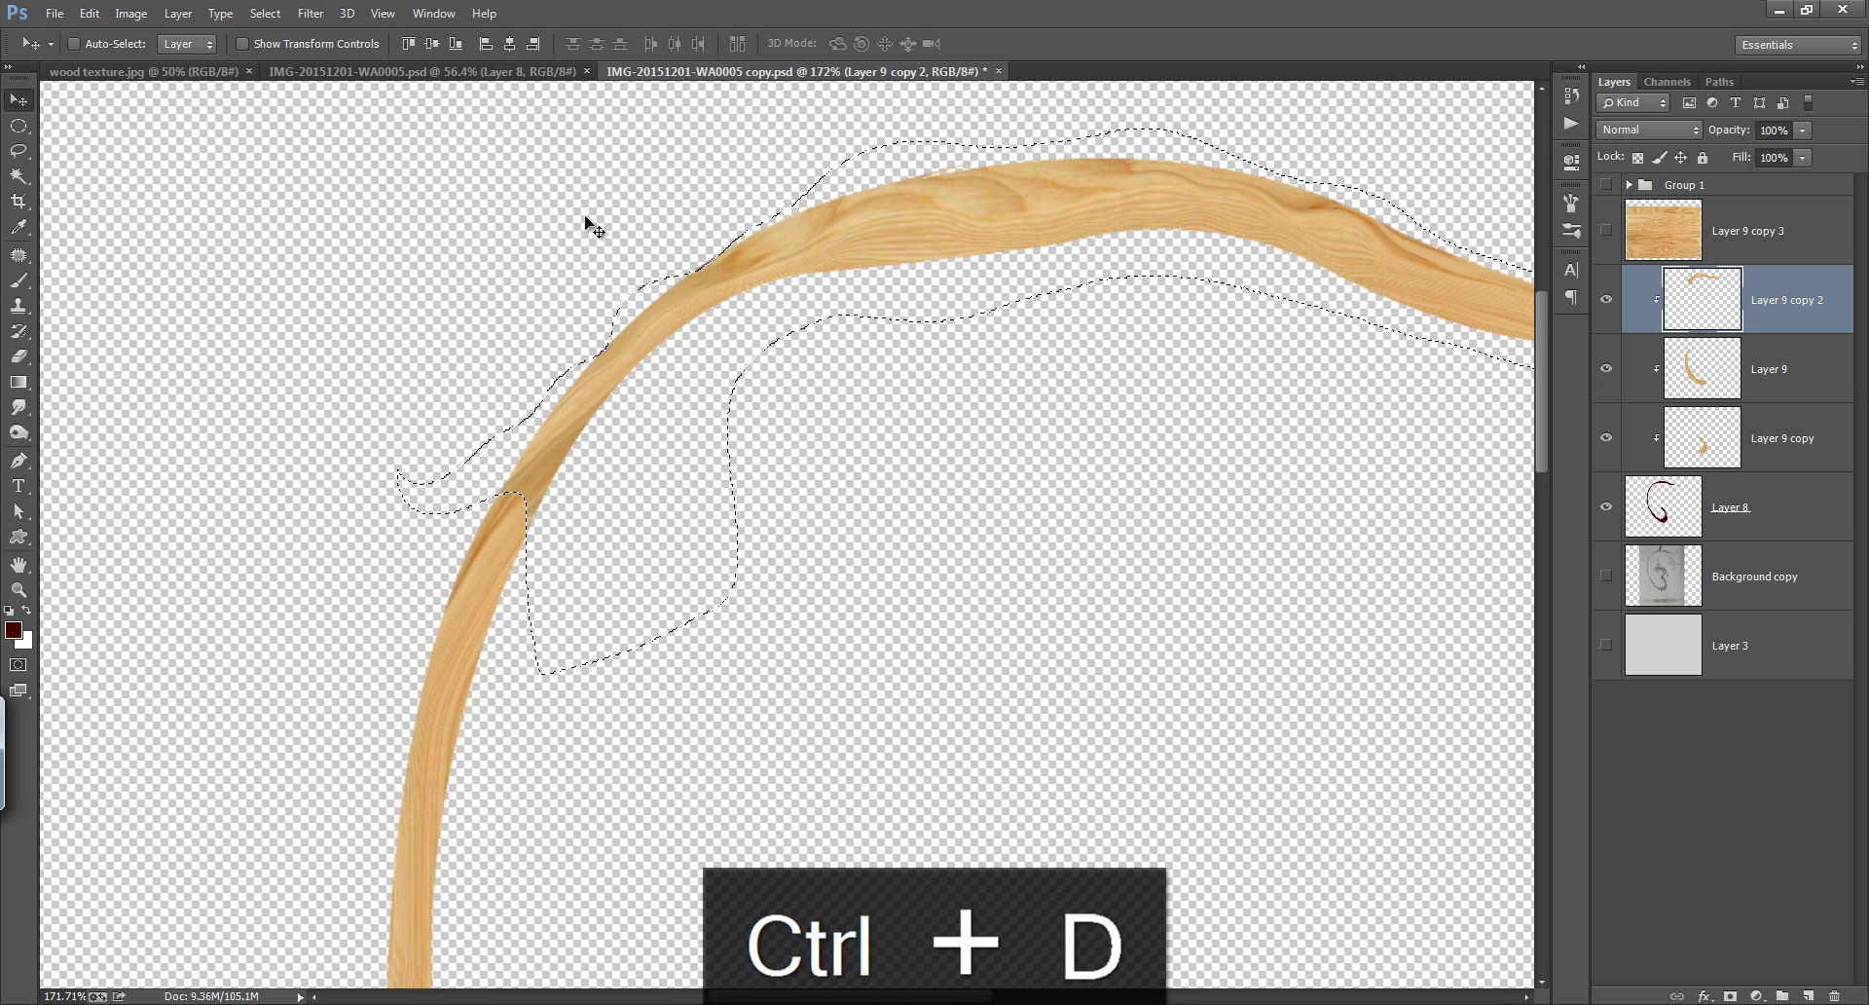
{"action": "left_click", "coordinate": [19, 304]}
{"action": "left_click", "coordinate": [783, 244], "text": "alt"}
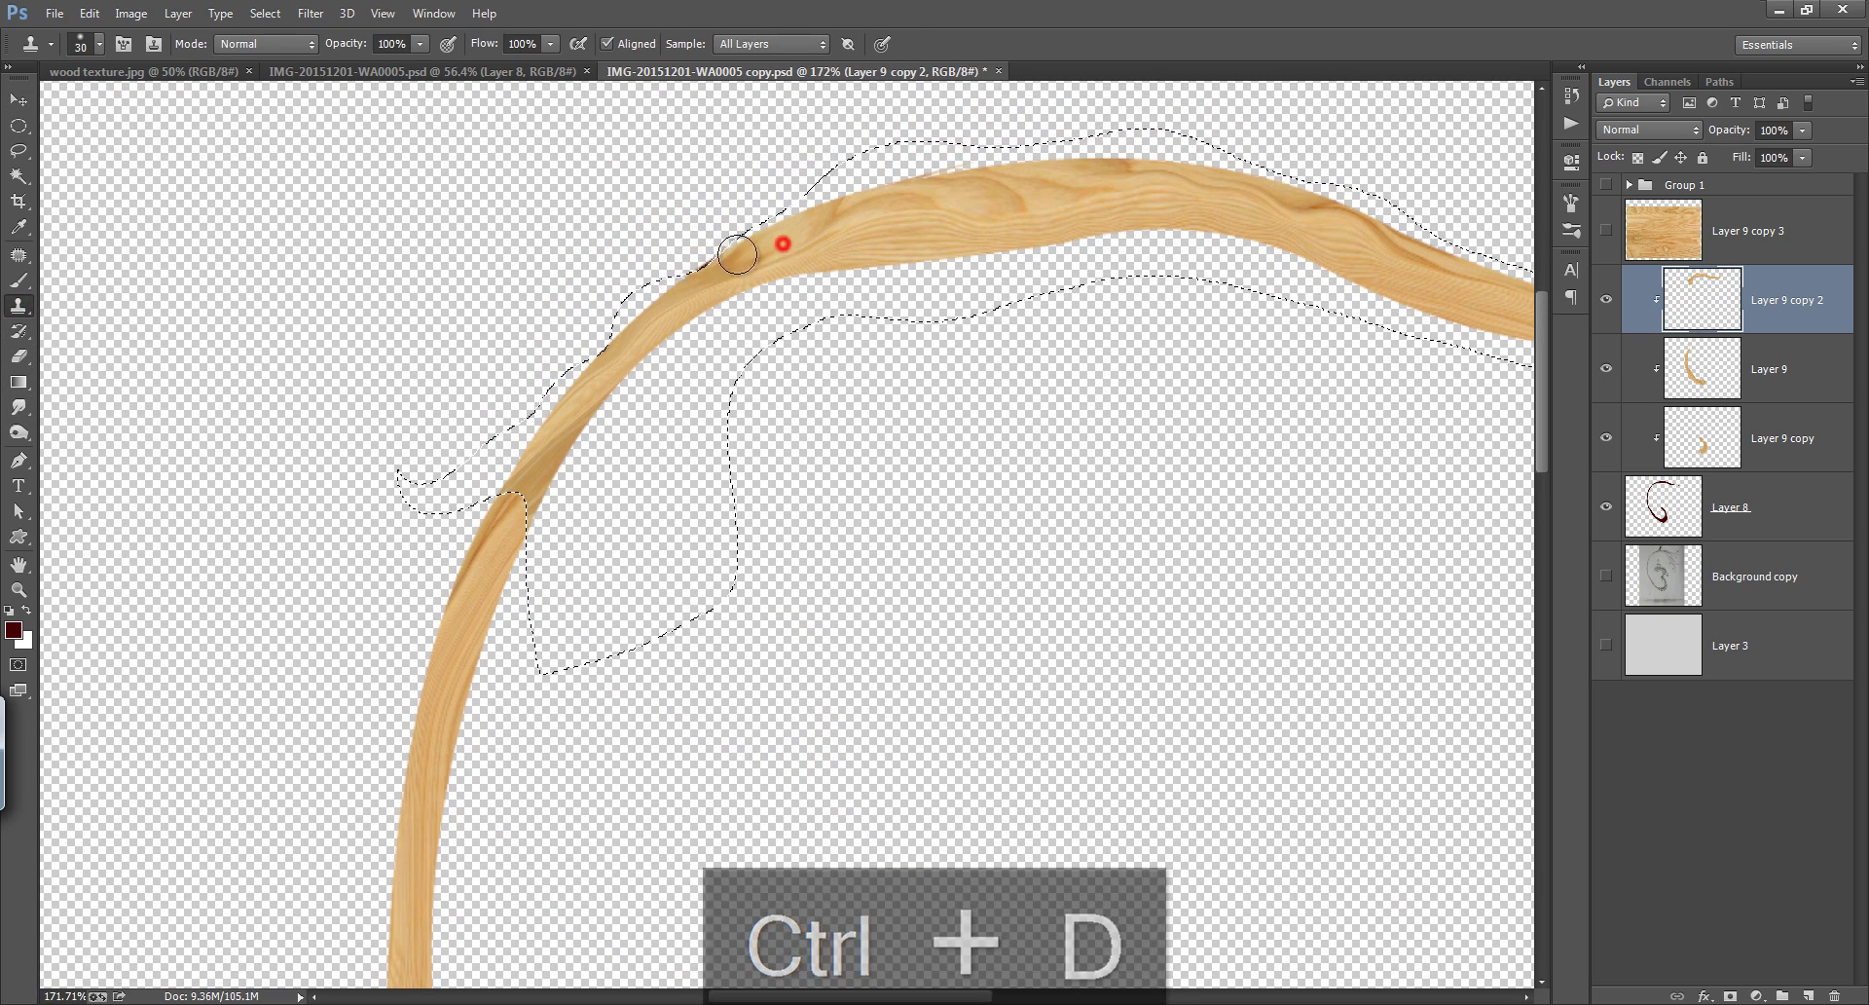
{"action": "key", "text": "ctrl+d"}
{"action": "key", "text": "ctrl+0"}
Show Group 1 and merge Layer 9 copy 2, Layer 9 and Layer 9 copy into one wood layer
{"action": "left_click", "coordinate": [1607, 185]}
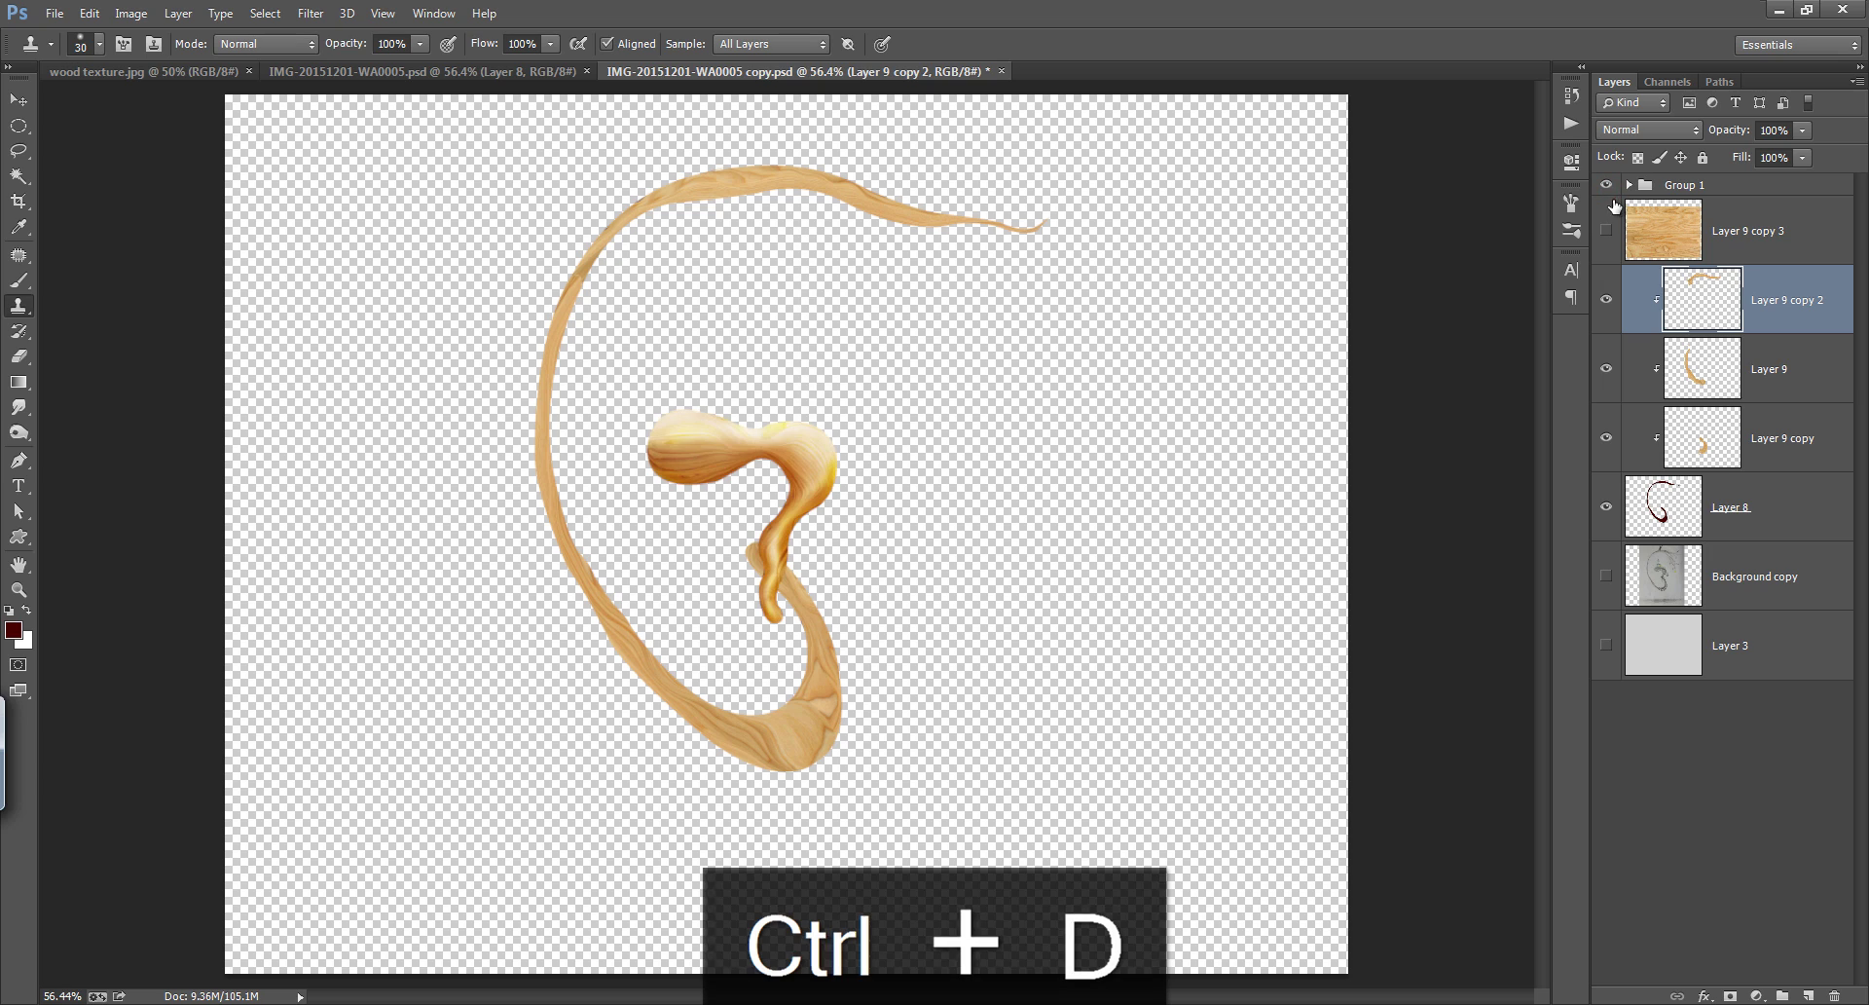
{"action": "left_click", "coordinate": [1782, 438], "text": "ctrl"}
{"action": "left_click", "coordinate": [1791, 375], "text": "ctrl"}
{"action": "key", "text": "ctrl+e"}
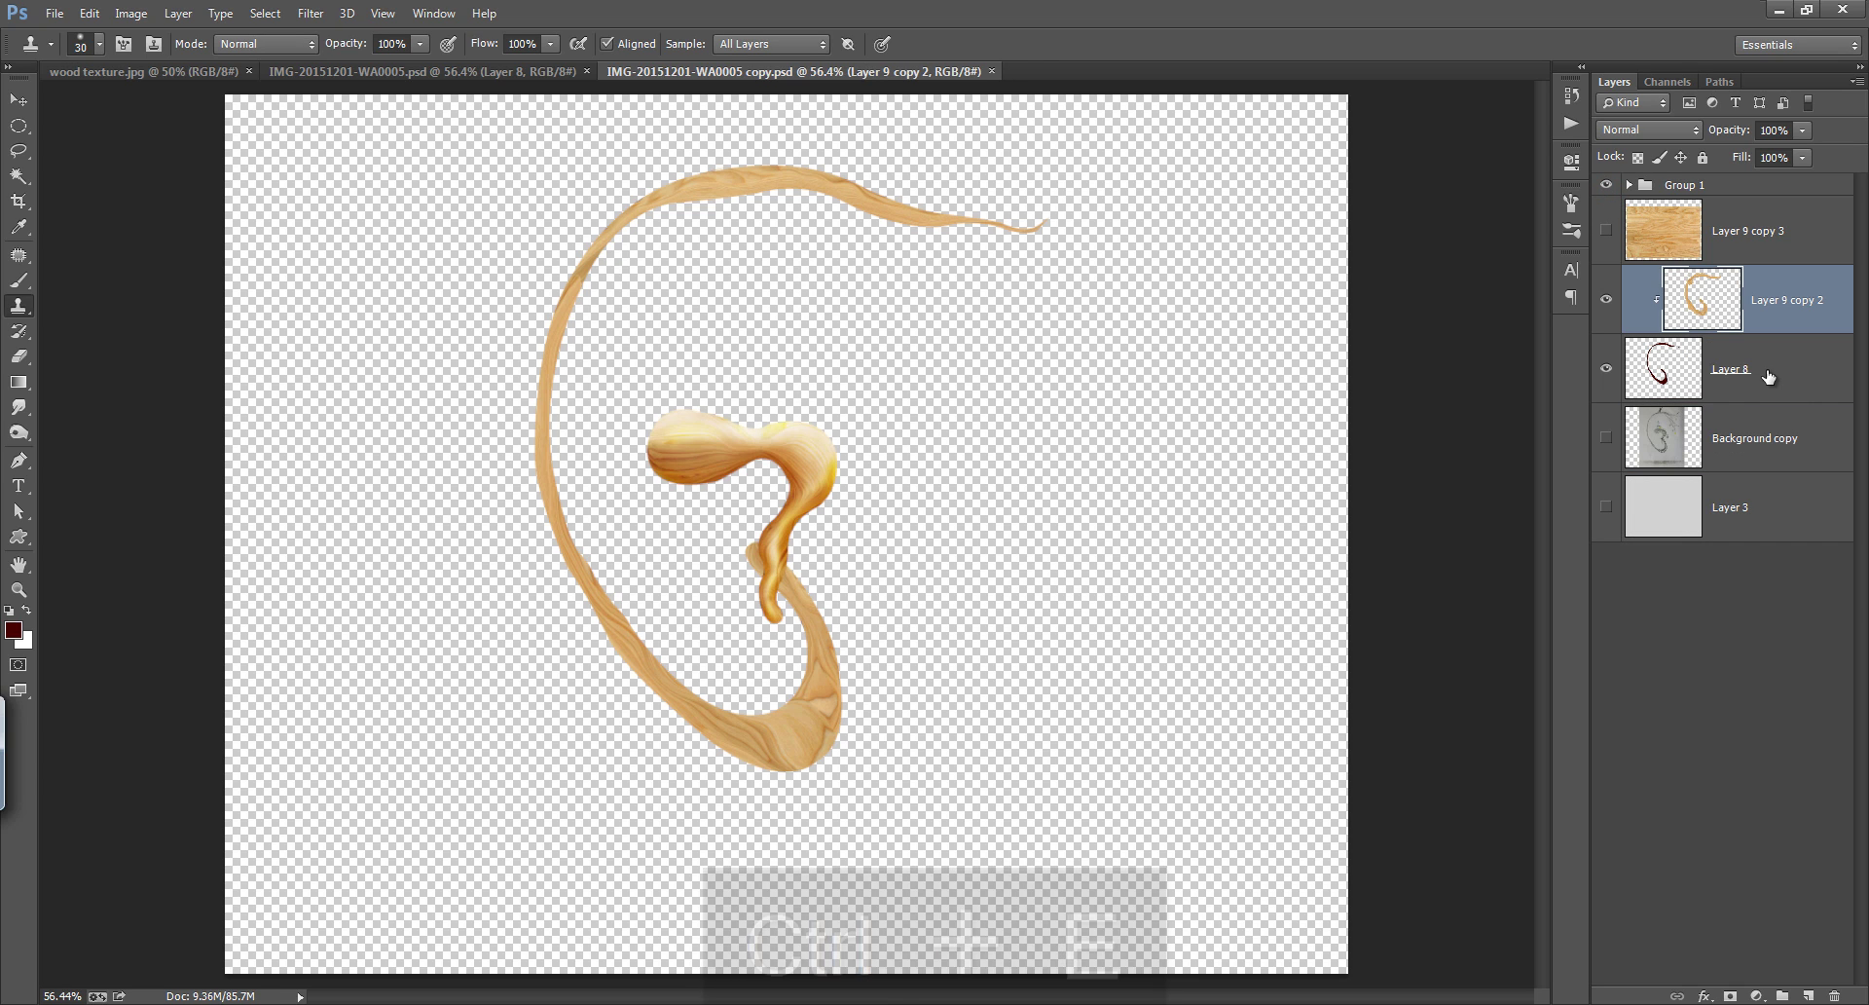
Add a new clipped layer above the merged wood and show the light gray Layer 3 background
{"action": "left_click", "coordinate": [1808, 996]}
{"action": "left_click", "coordinate": [1784, 334], "text": "alt"}
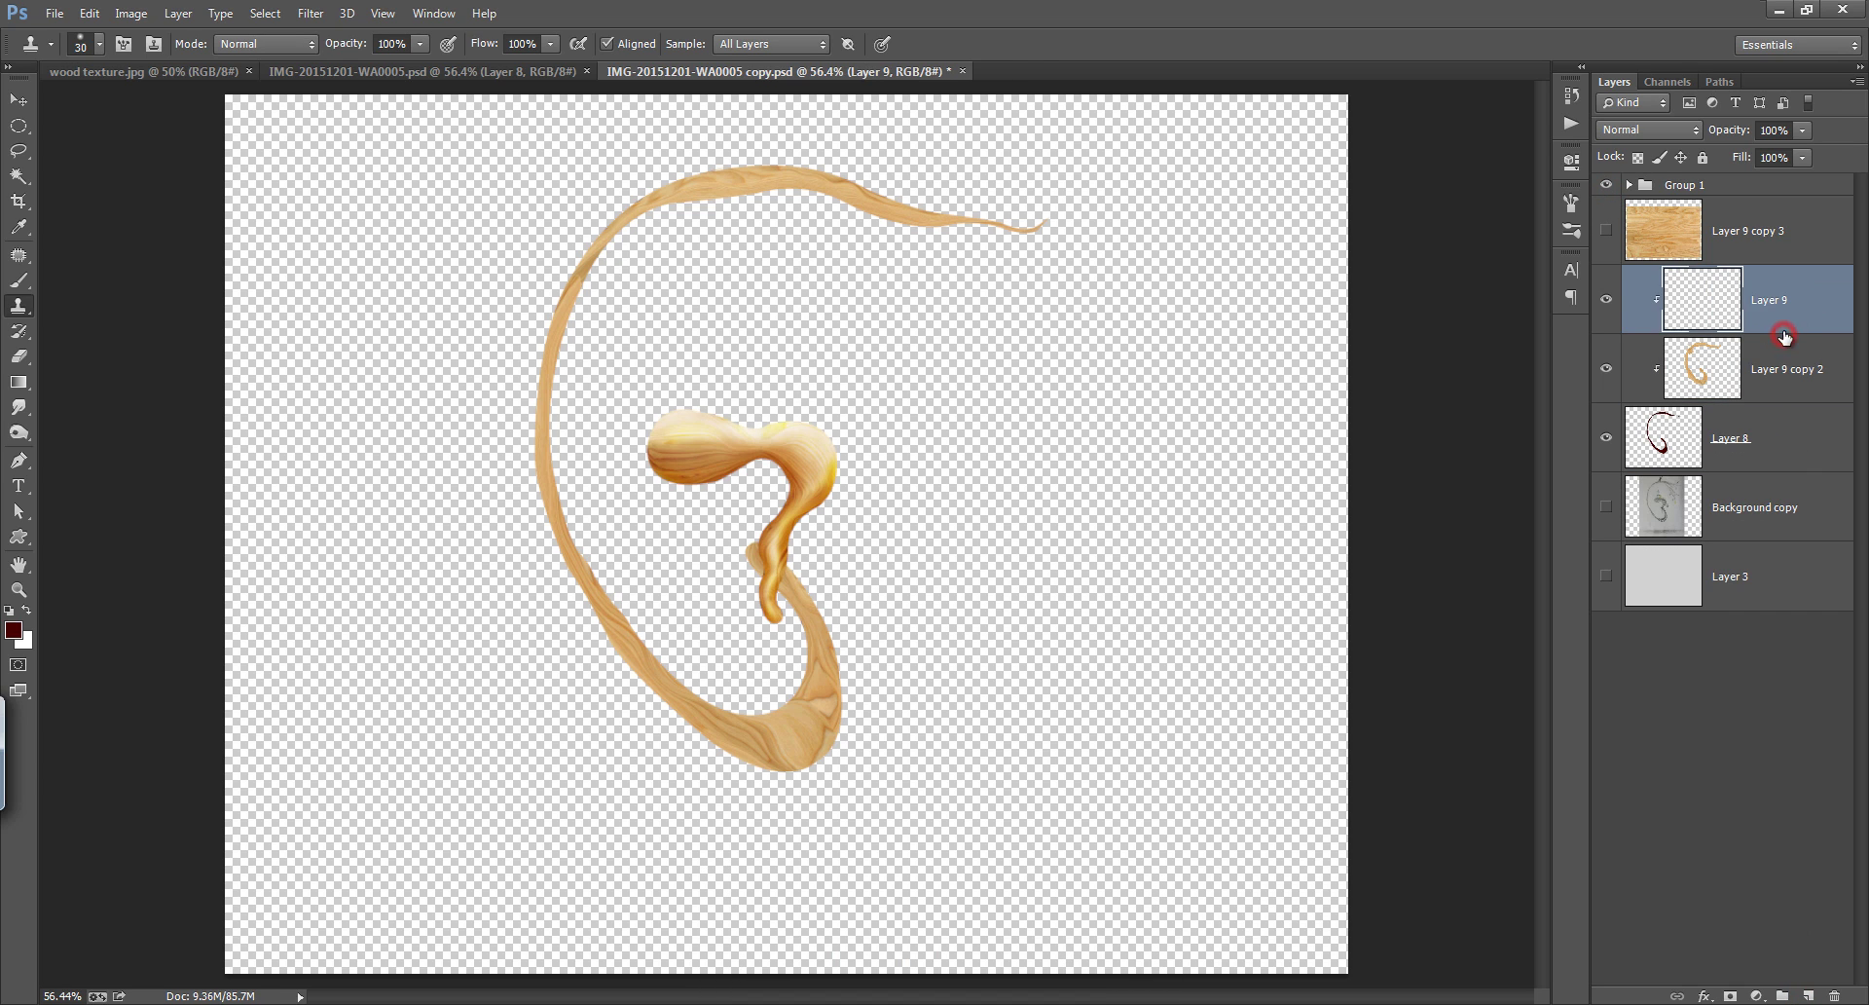
{"action": "left_click", "coordinate": [89, 12]}
{"action": "left_click", "coordinate": [1606, 576]}
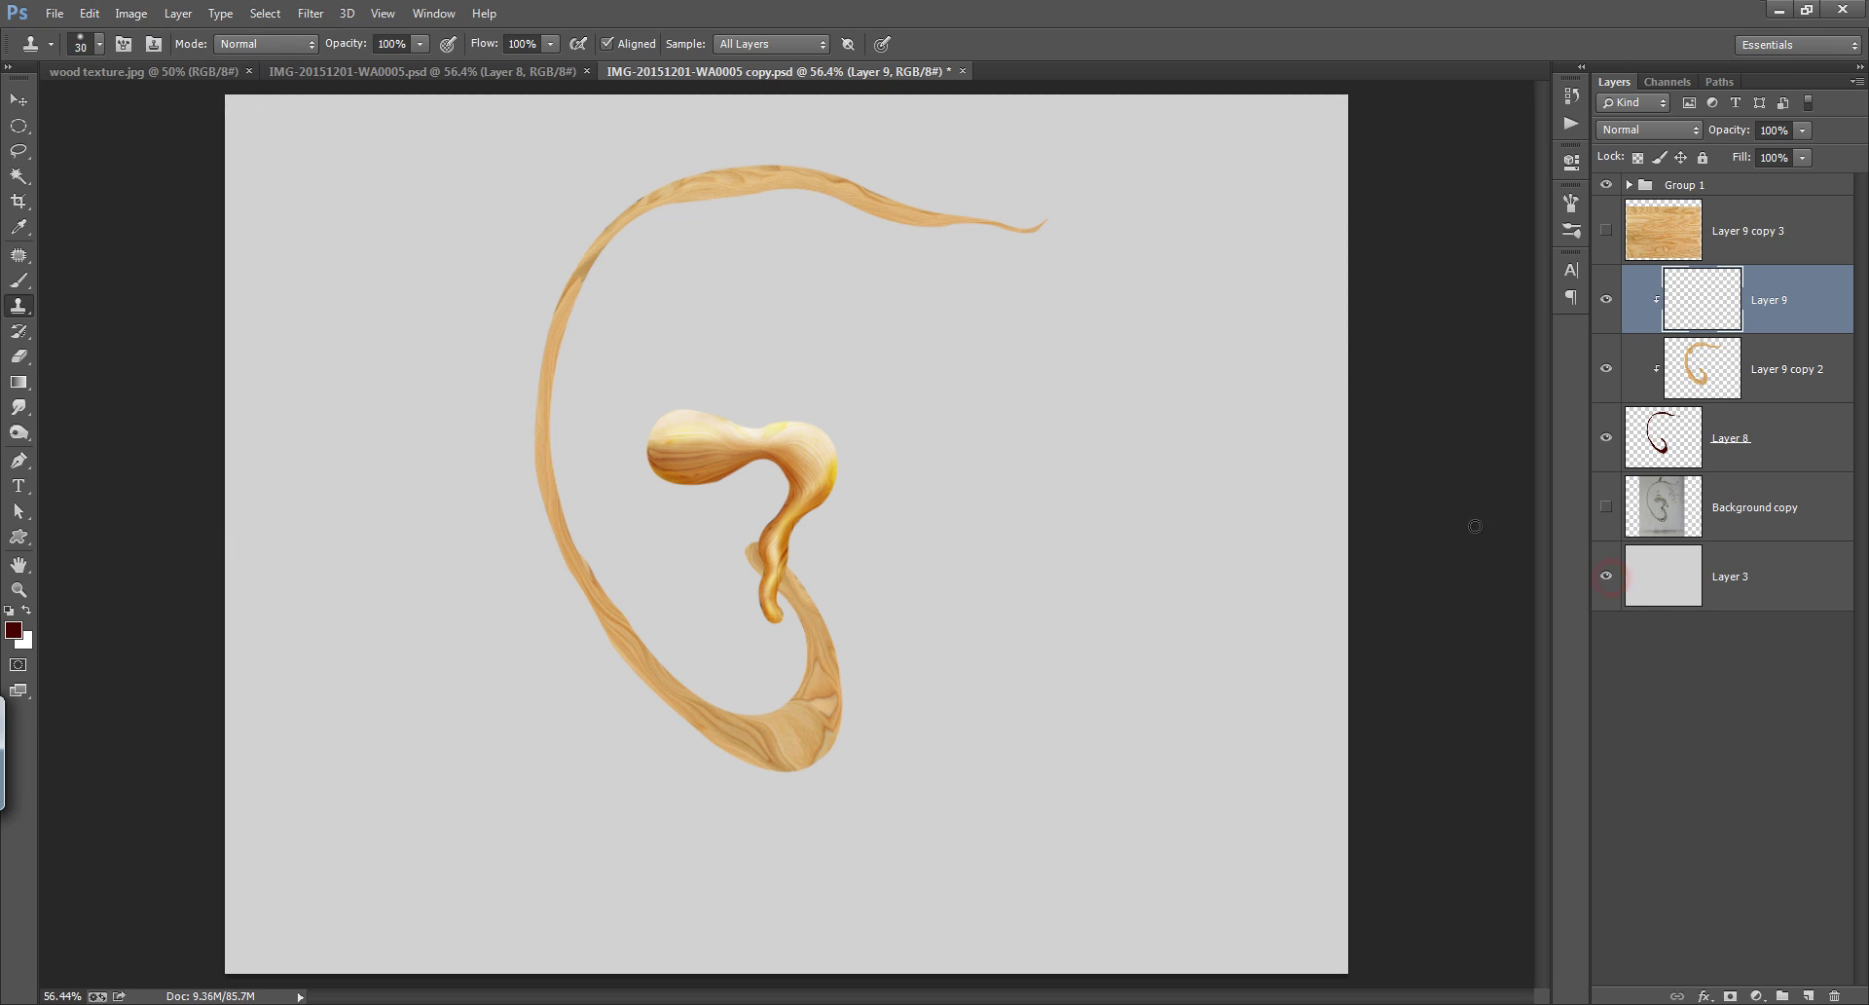
Fill the new clipped Layer 9 with 50% gray and set its blend mode to Overlay
{"action": "left_click", "coordinate": [90, 13]}
{"action": "left_click", "coordinate": [107, 371]}
{"action": "key", "text": "Return"}
{"action": "left_click", "coordinate": [1648, 130]}
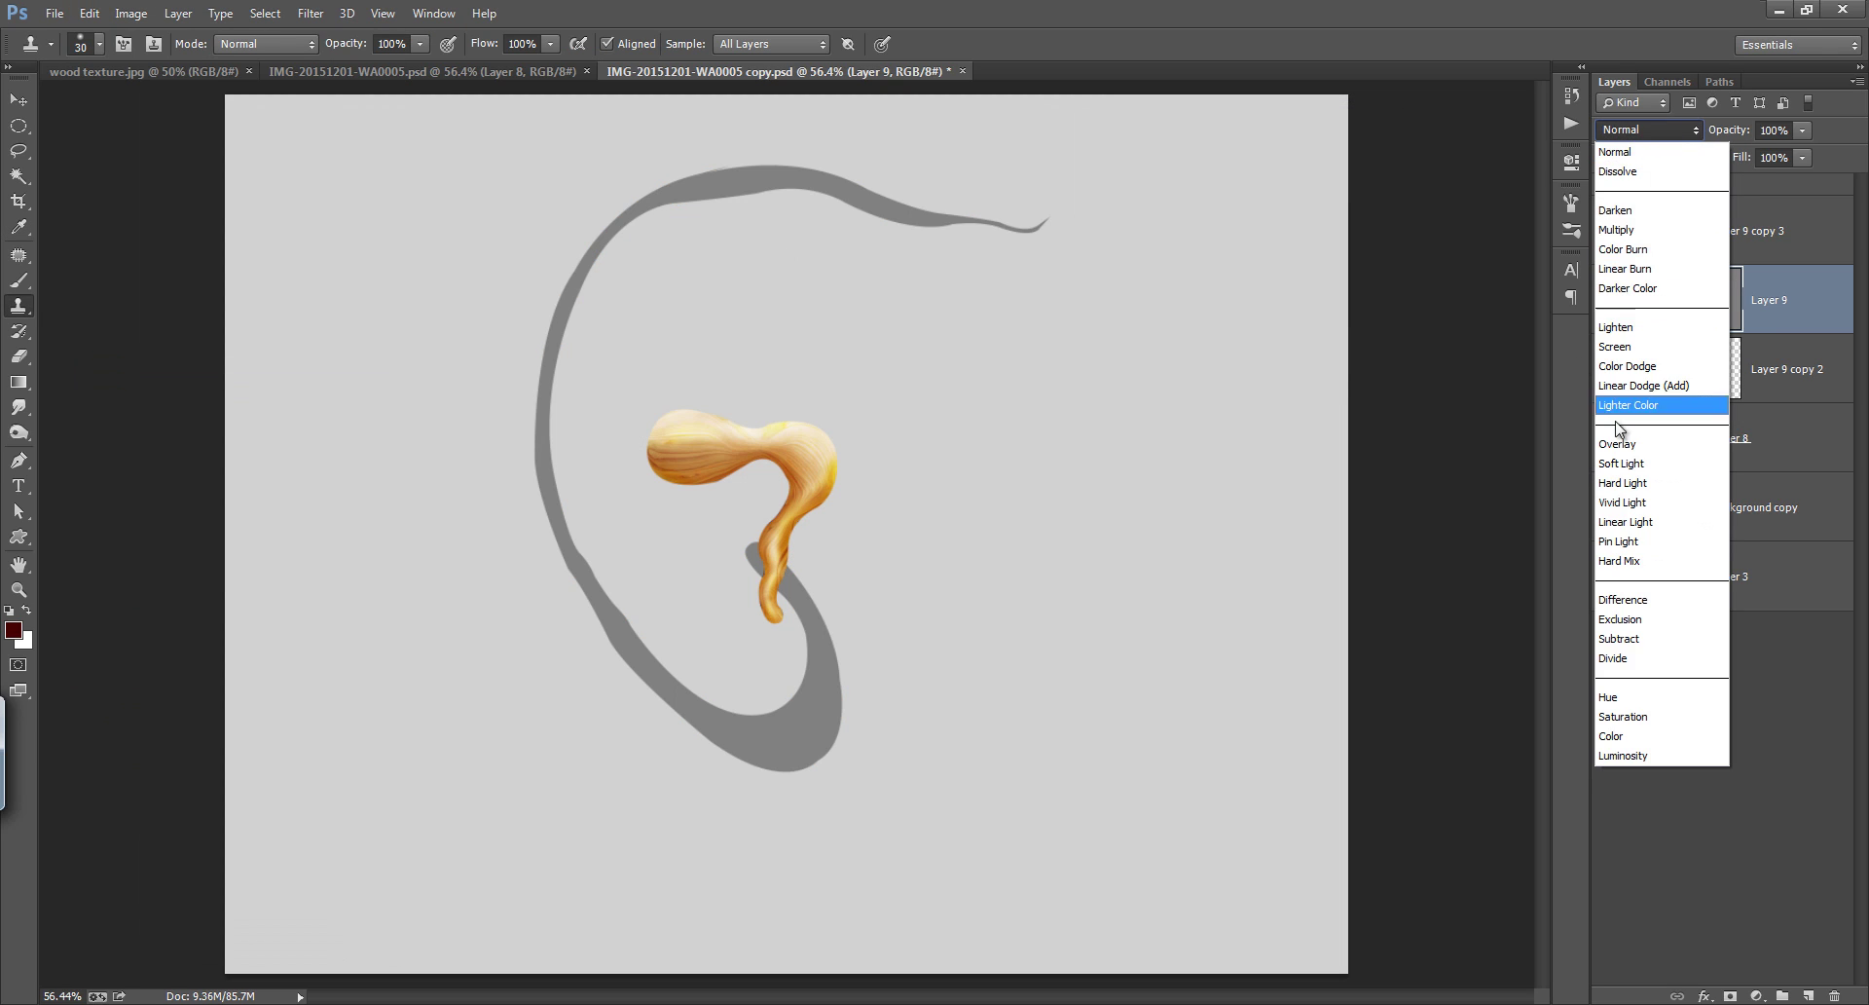
{"action": "left_click", "coordinate": [1646, 404]}
{"action": "key", "text": "s"}
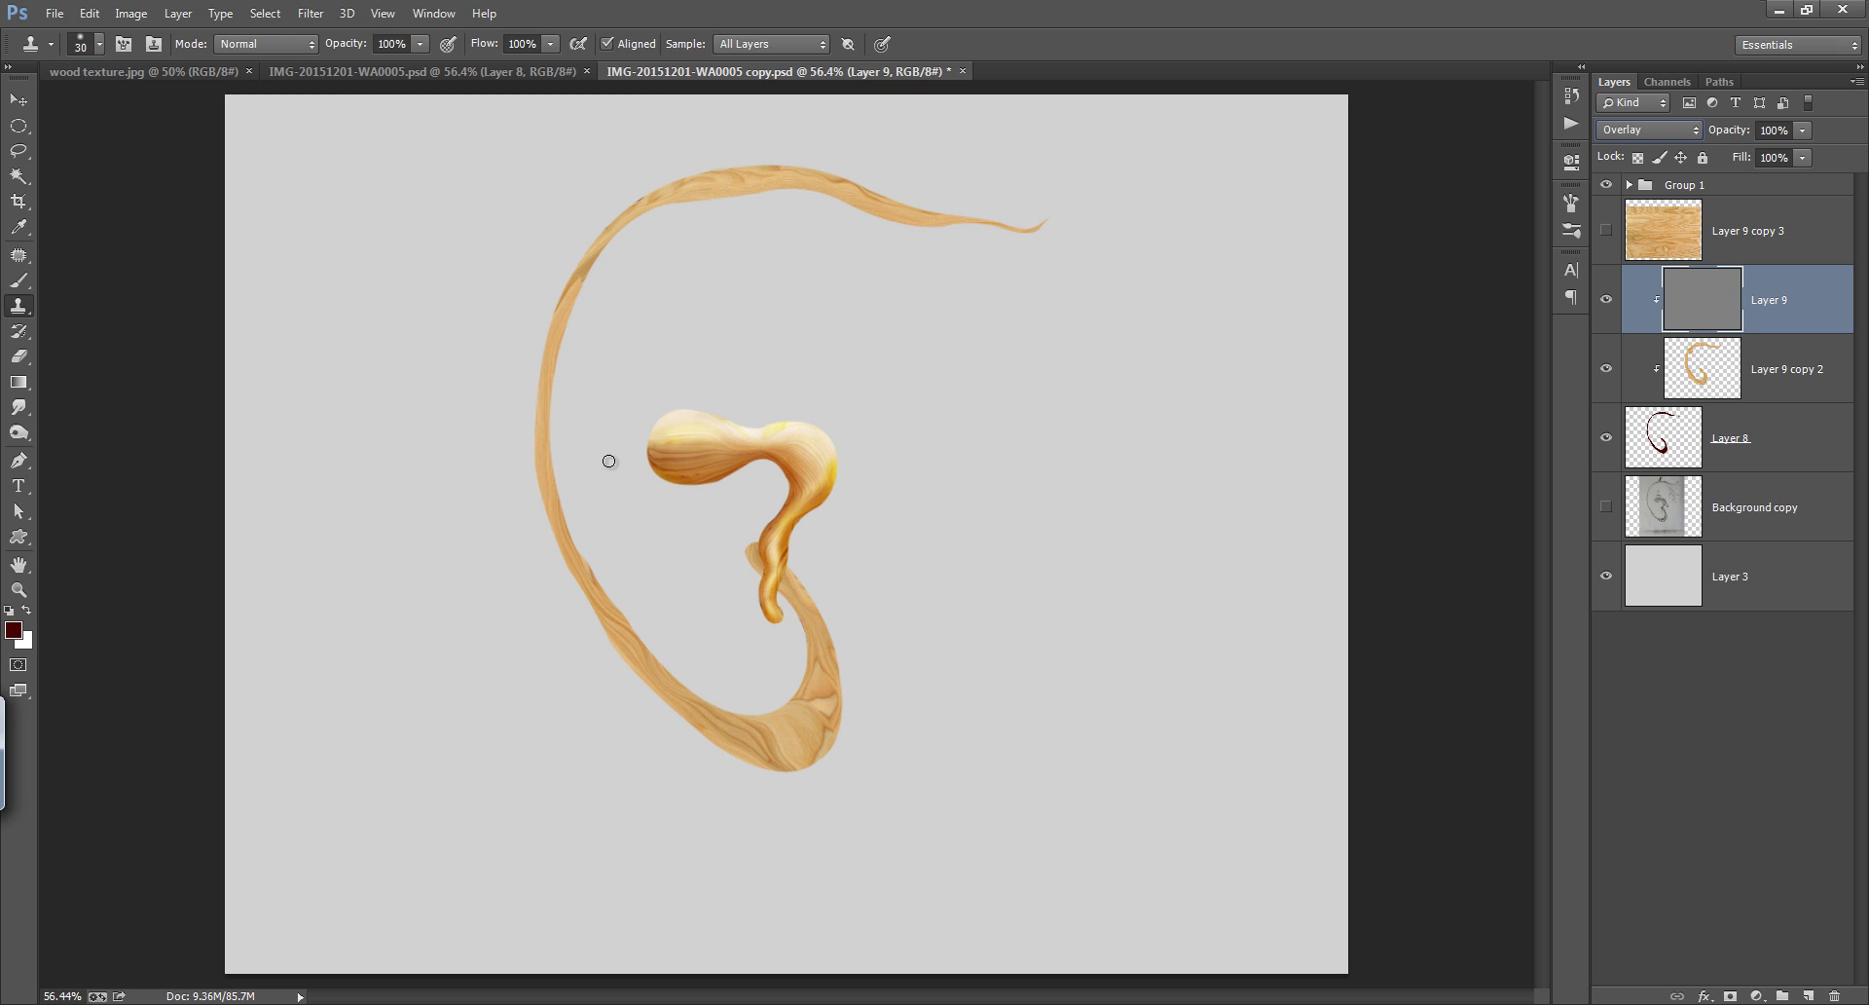
Burn shadows around the trunk's bottom bend on the gray layer at 99% exposure
{"action": "left_click", "coordinate": [18, 433]}
{"action": "left_click", "coordinate": [97, 446]}
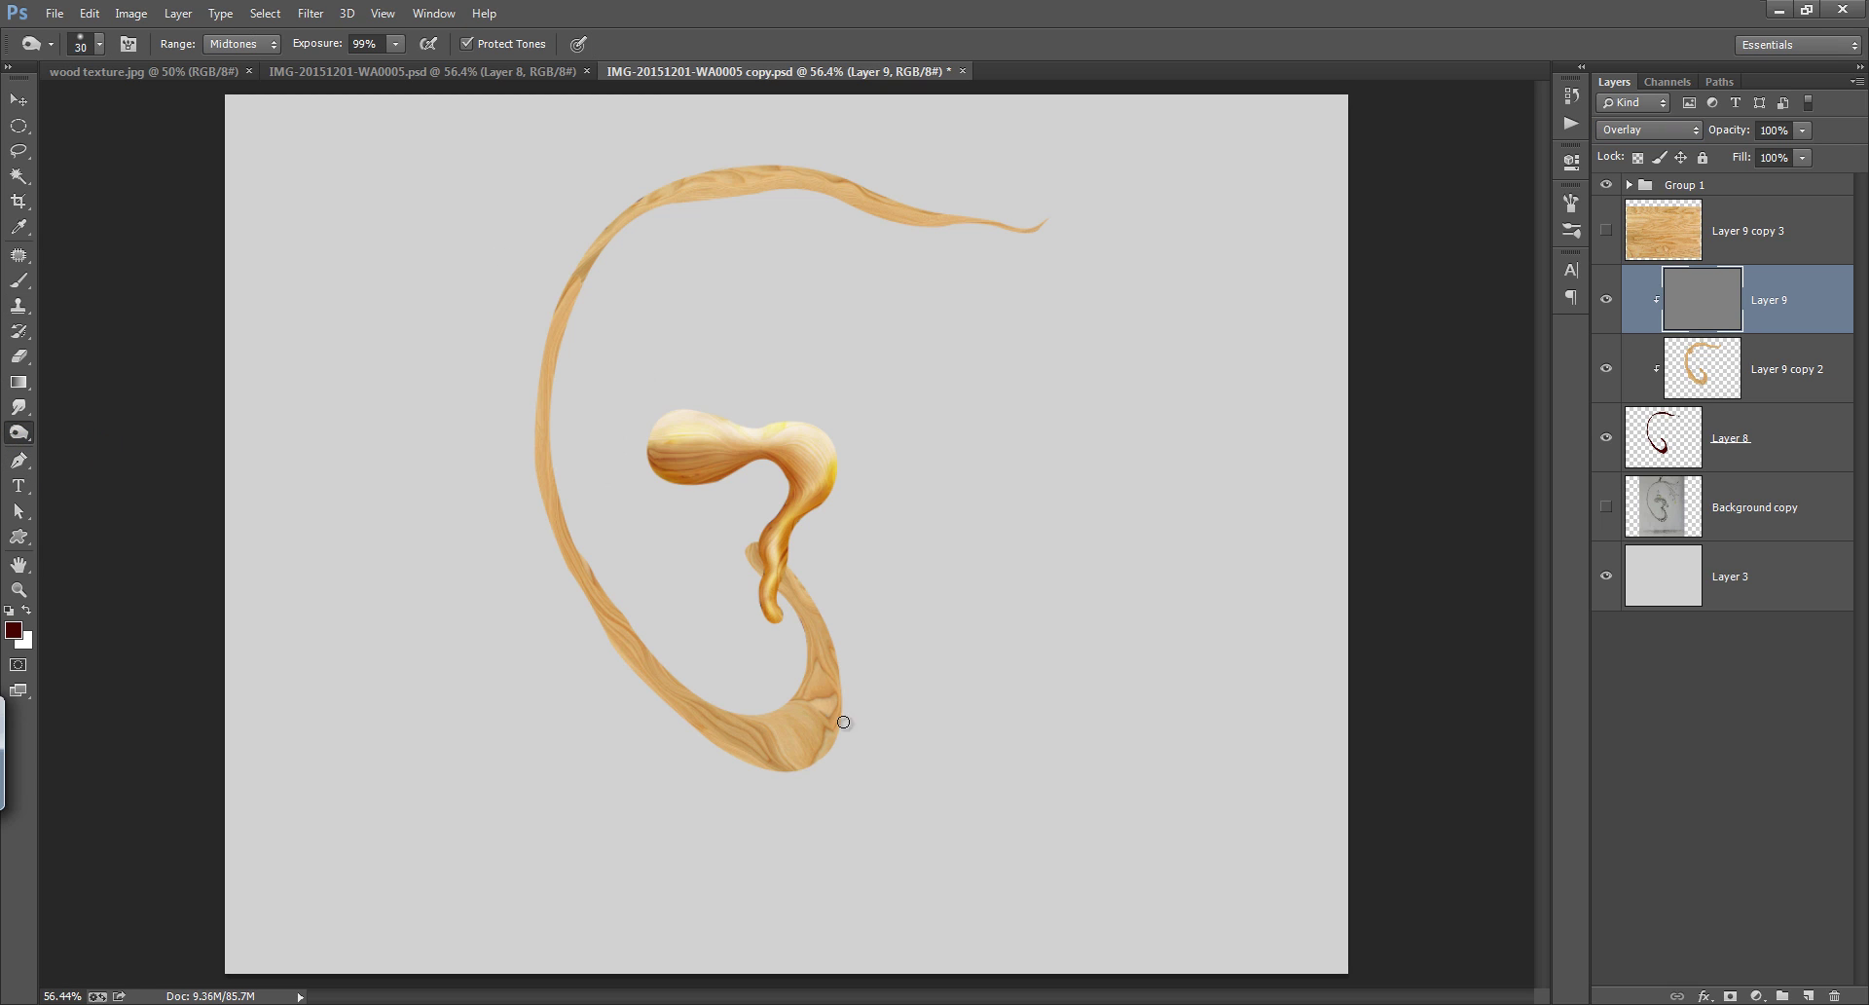
{"action": "mouse_move", "coordinate": [835, 647]}
{"action": "left_mouse_down"}
{"action": "mouse_move", "coordinate": [845, 728]}
{"action": "mouse_move", "coordinate": [714, 757]}
{"action": "mouse_move", "coordinate": [660, 715]}
{"action": "left_mouse_up"}
{"action": "key", "text": "bracketright"}
{"action": "key", "text": "bracketright"}
{"action": "key", "text": "bracketright"}
{"action": "key", "text": "bracketright"}
{"action": "left_click", "coordinate": [851, 692]}
Burn the outer edge along the trunk's left and lower-left stretch with brush size 45
{"action": "key", "text": "bracketleft"}
{"action": "key", "text": "bracketleft"}
{"action": "key", "text": "bracketleft"}
{"action": "key", "text": "bracketleft"}
{"action": "key", "text": "bracketleft"}
{"action": "key", "text": "bracketleft"}
{"action": "left_click_drag", "start_coordinate": [609, 640], "coordinate": [712, 747]}
{"action": "left_click_drag", "start_coordinate": [529, 478], "coordinate": [604, 651]}
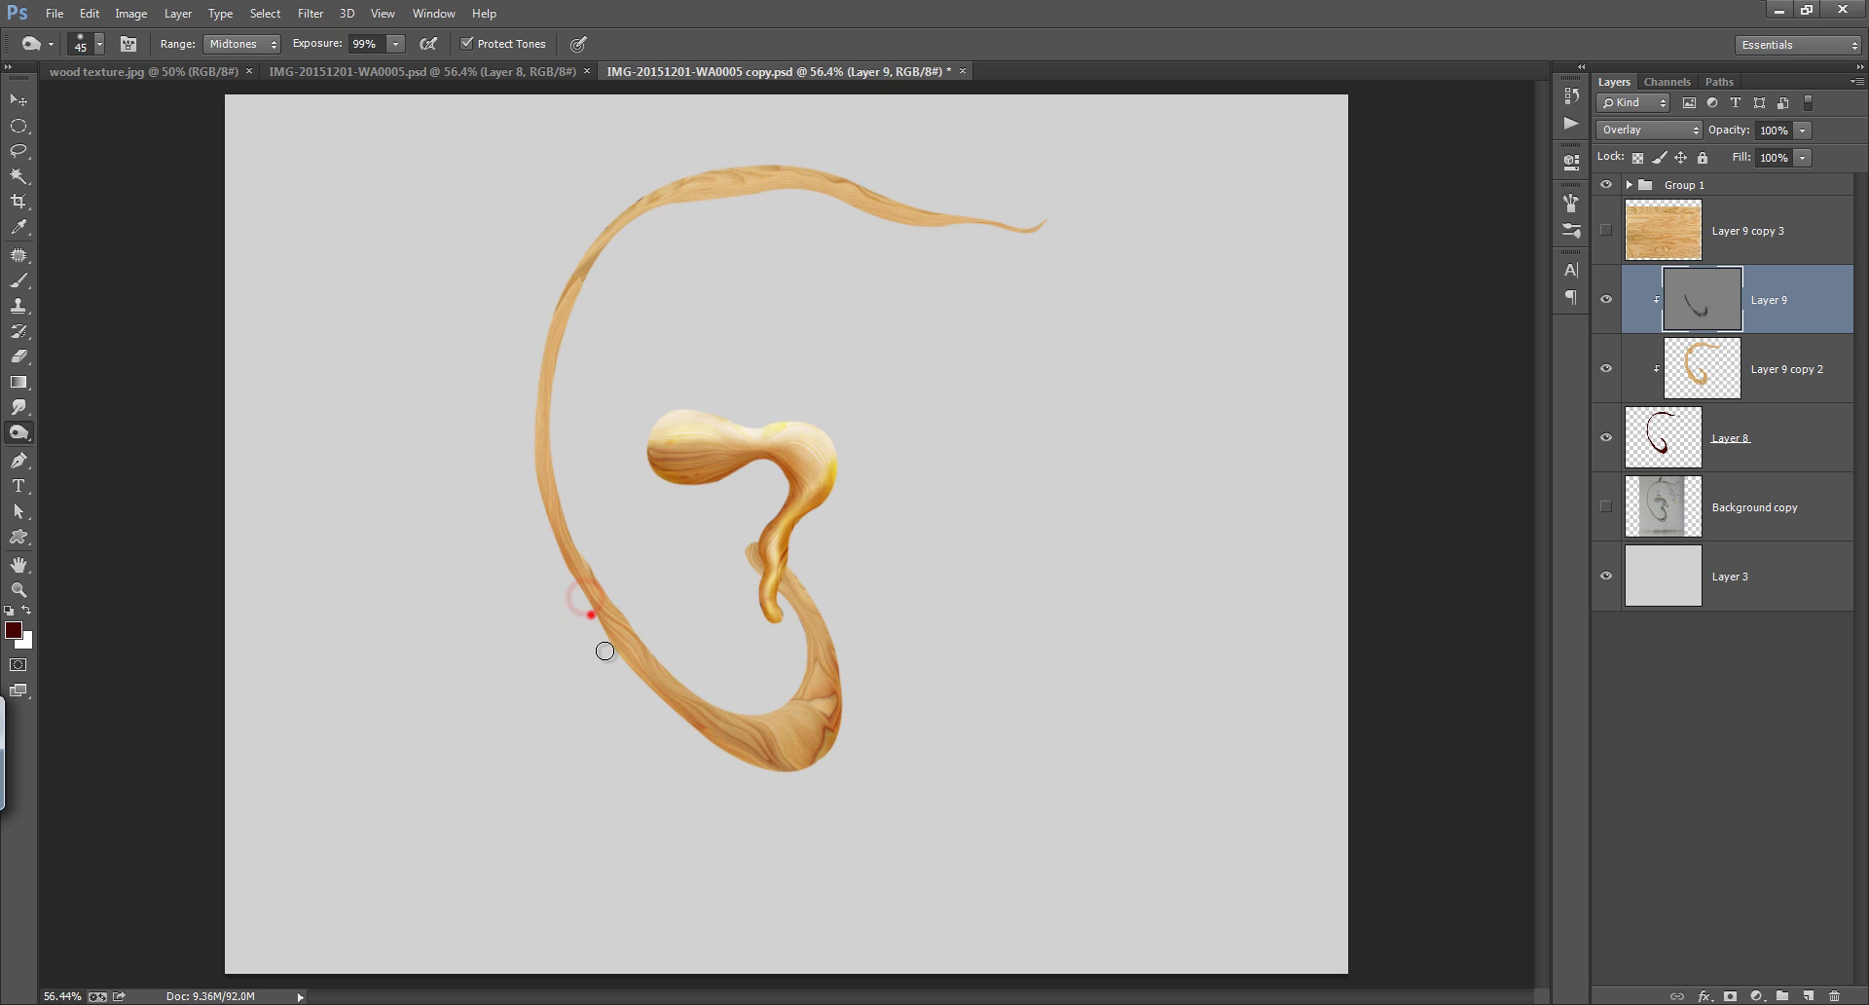
{"action": "left_click_drag", "start_coordinate": [523, 419], "coordinate": [529, 473]}
Burn the inner edge from the trunk's upper-left bend along the underside of the top stretch, reducing the brush to 25
{"action": "mouse_move", "coordinate": [559, 367]}
{"action": "left_mouse_down"}
{"action": "mouse_move", "coordinate": [556, 418]}
{"action": "mouse_move", "coordinate": [595, 286]}
{"action": "mouse_move", "coordinate": [571, 323]}
{"action": "mouse_move", "coordinate": [555, 411]}
{"action": "mouse_move", "coordinate": [590, 286]}
{"action": "mouse_move", "coordinate": [650, 214]}
{"action": "mouse_move", "coordinate": [776, 190]}
{"action": "mouse_move", "coordinate": [847, 213]}
{"action": "mouse_move", "coordinate": [781, 187]}
{"action": "mouse_move", "coordinate": [716, 202]}
{"action": "mouse_move", "coordinate": [902, 228]}
{"action": "left_mouse_up"}
{"action": "key", "text": "bracketleft"}
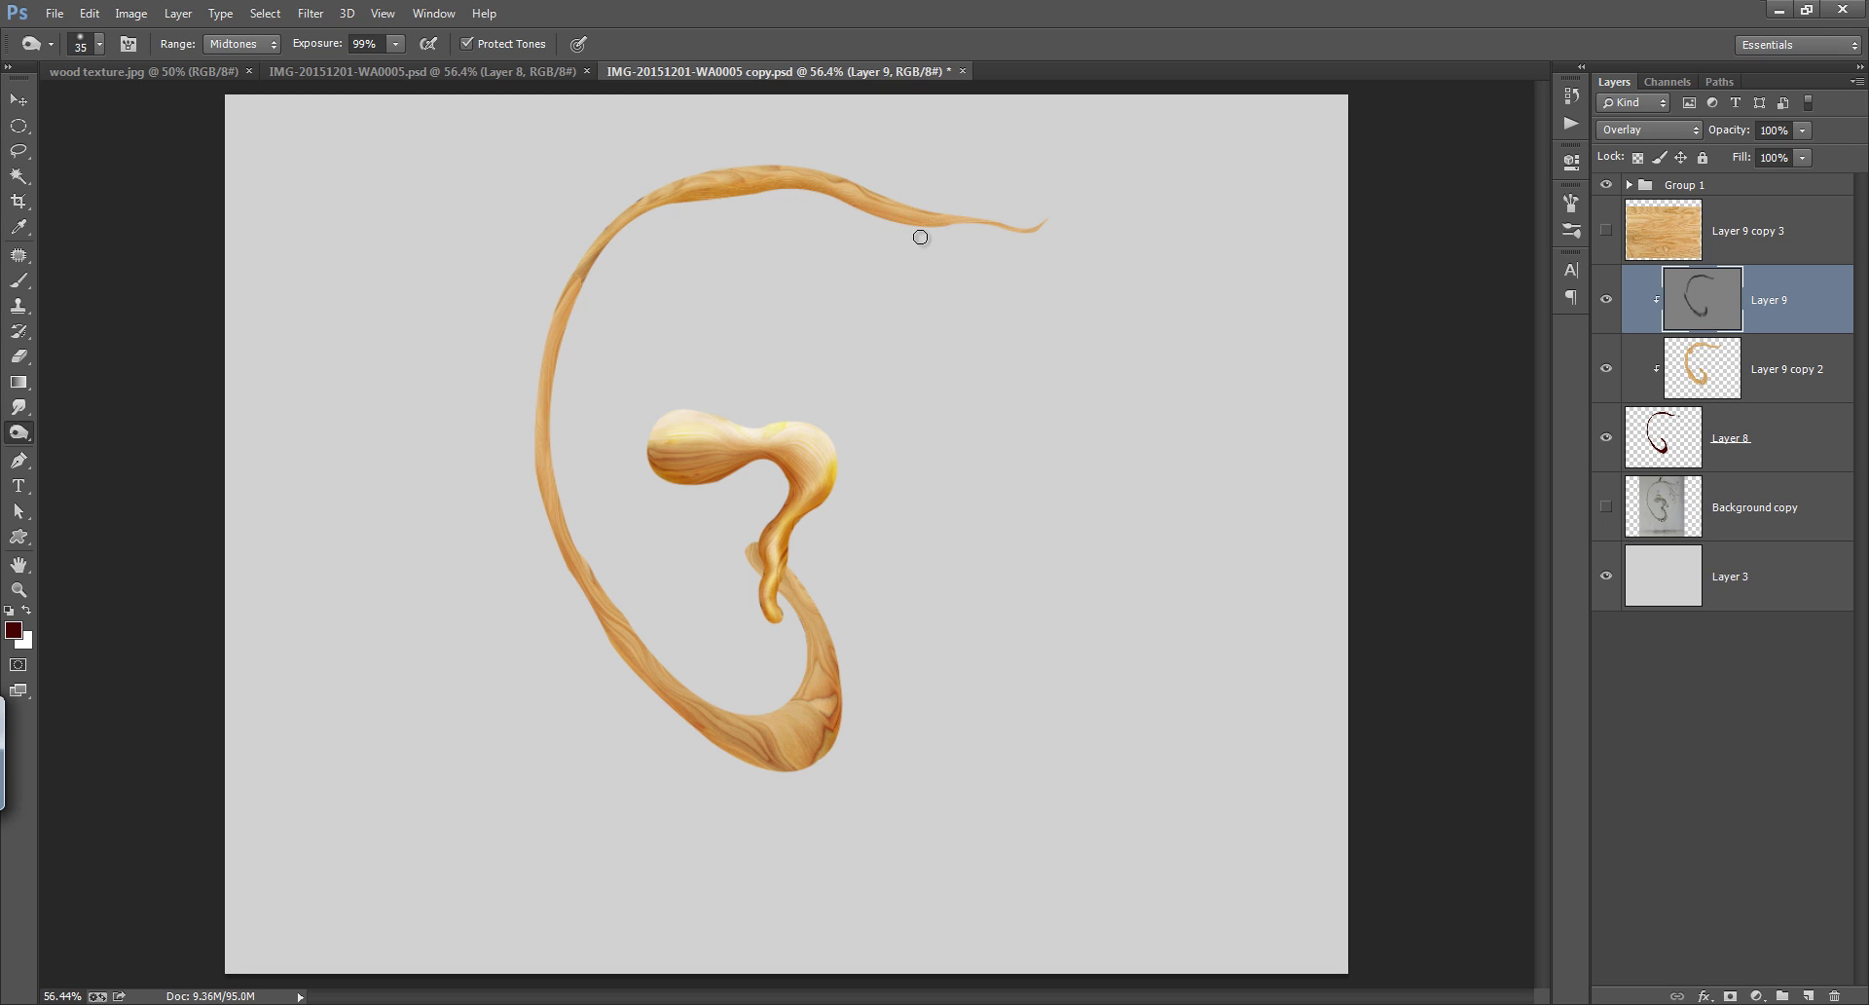
{"action": "key", "text": "bracketleft"}
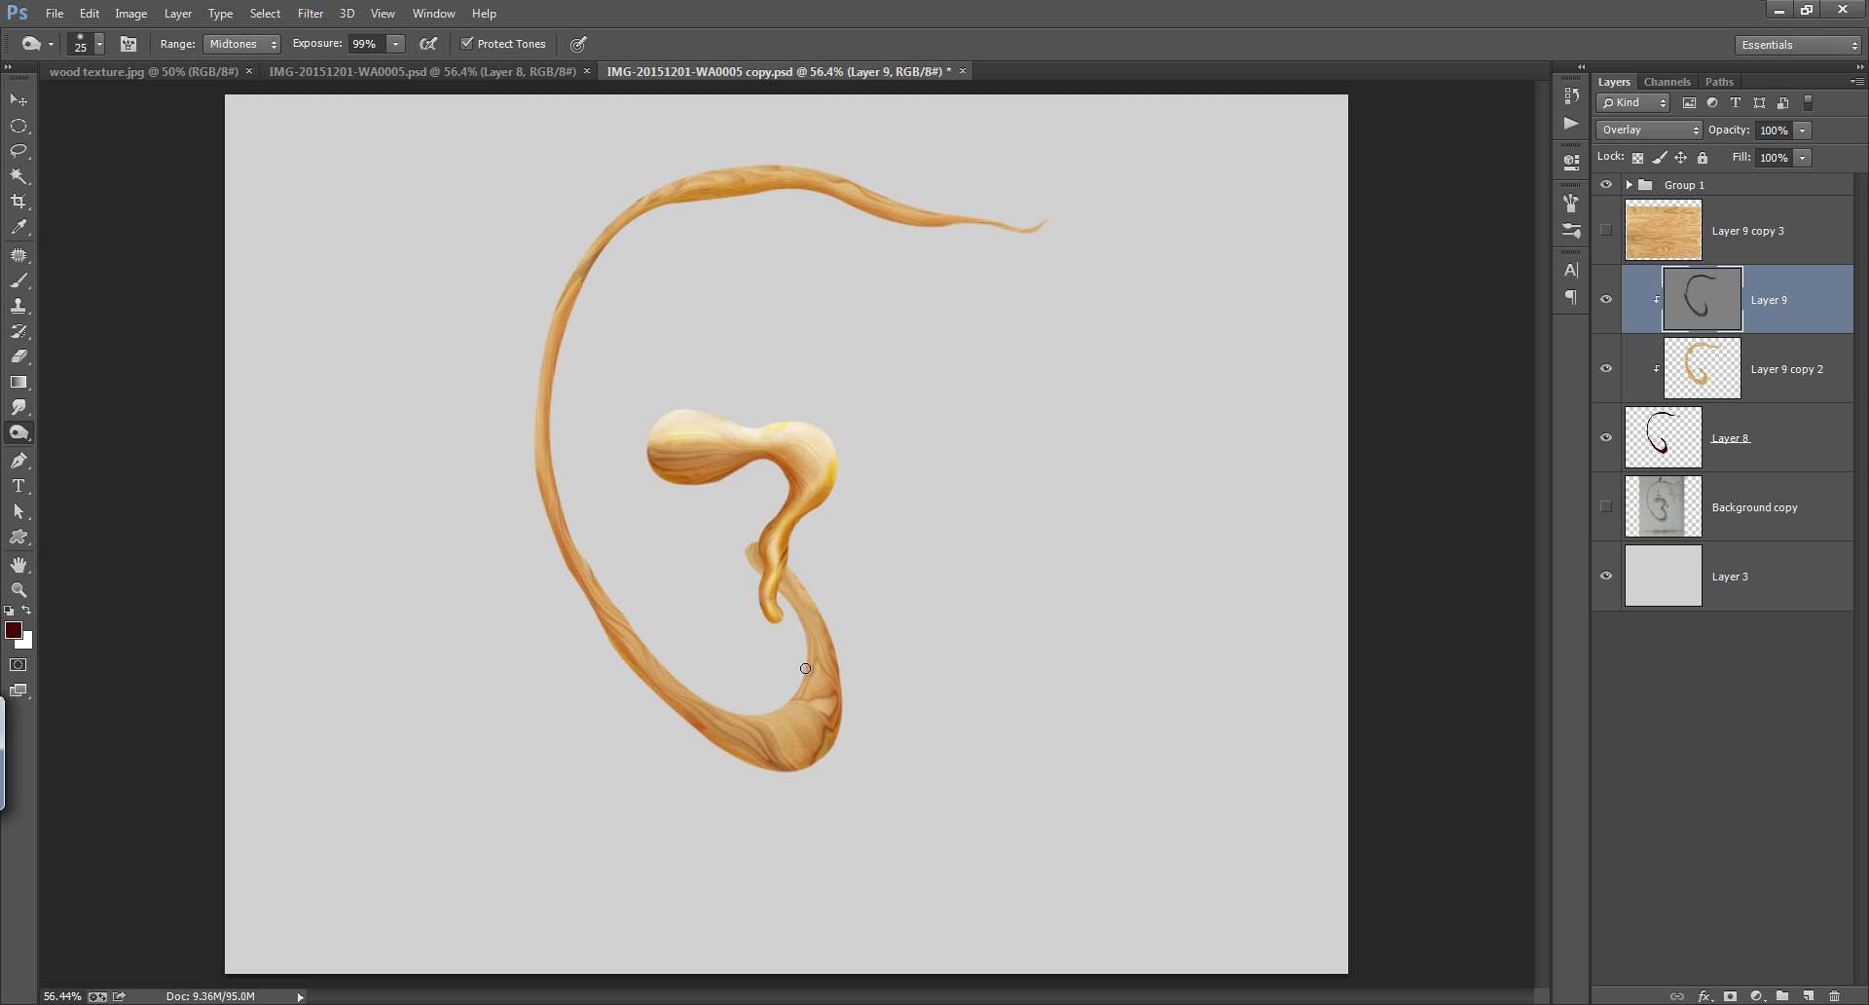
Darken the curled inner end of the trunk beneath the small branch and save the document
{"action": "left_click_drag", "start_coordinate": [784, 594], "coordinate": [791, 616]}
{"action": "mouse_move", "coordinate": [751, 573]}
{"action": "left_mouse_down"}
{"action": "mouse_move", "coordinate": [789, 600]}
{"action": "mouse_move", "coordinate": [791, 703]}
{"action": "mouse_move", "coordinate": [802, 629]}
{"action": "left_mouse_up"}
{"action": "key", "text": "bracketright"}
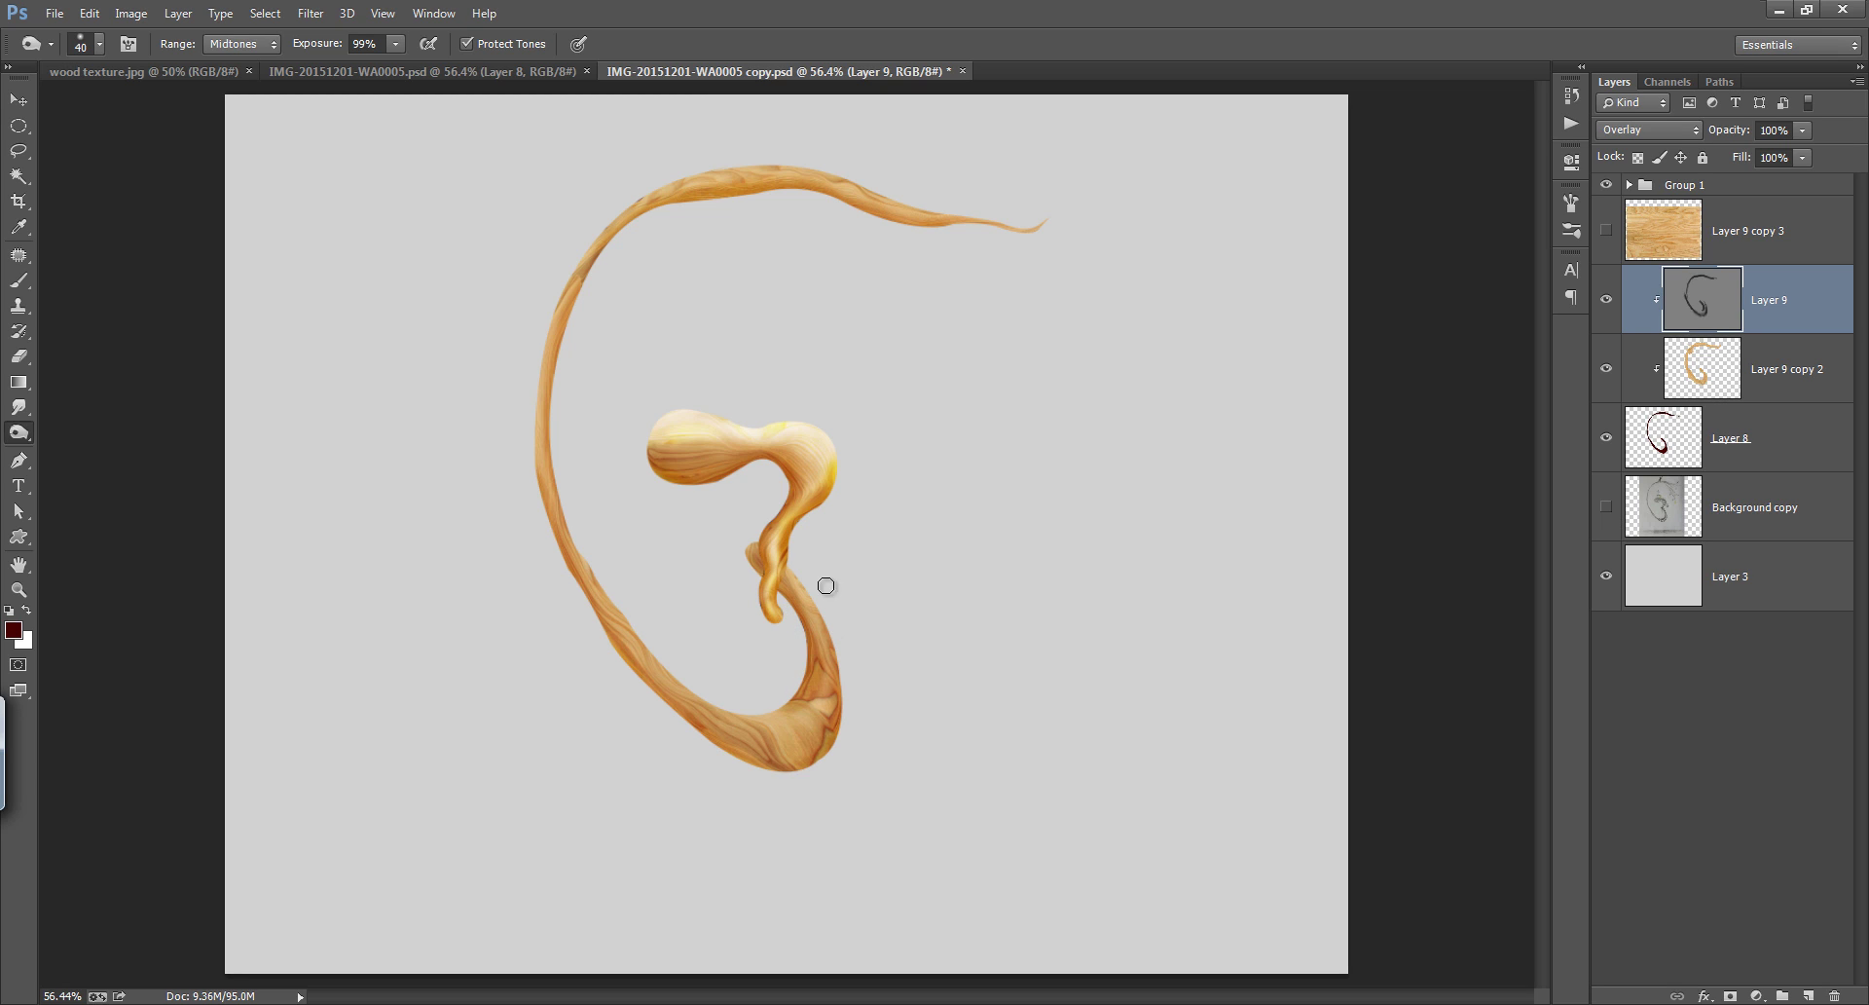
{"action": "key", "text": "ctrl+s"}
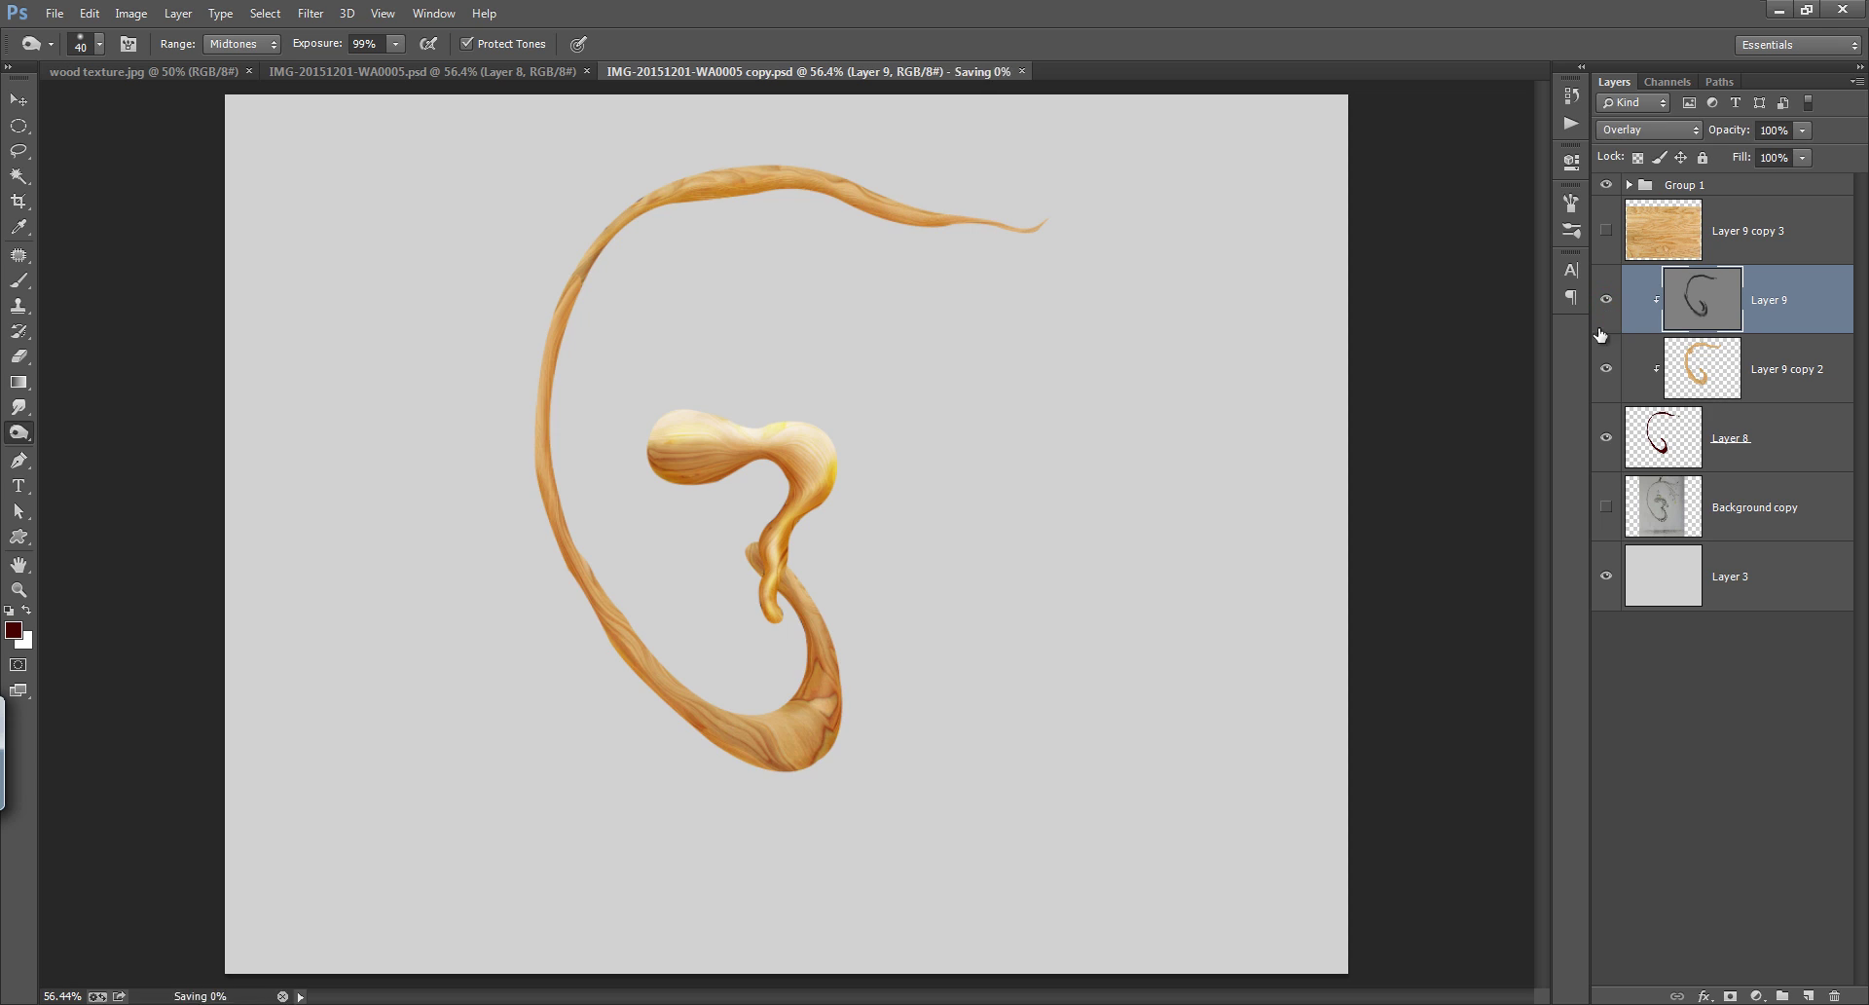
Add a clipped Layer 10 filled with 50% gray and set its blend mode to Overlay
{"action": "left_click", "coordinate": [1807, 995]}
{"action": "left_click_drag", "start_coordinate": [18, 433], "coordinate": [95, 425]}
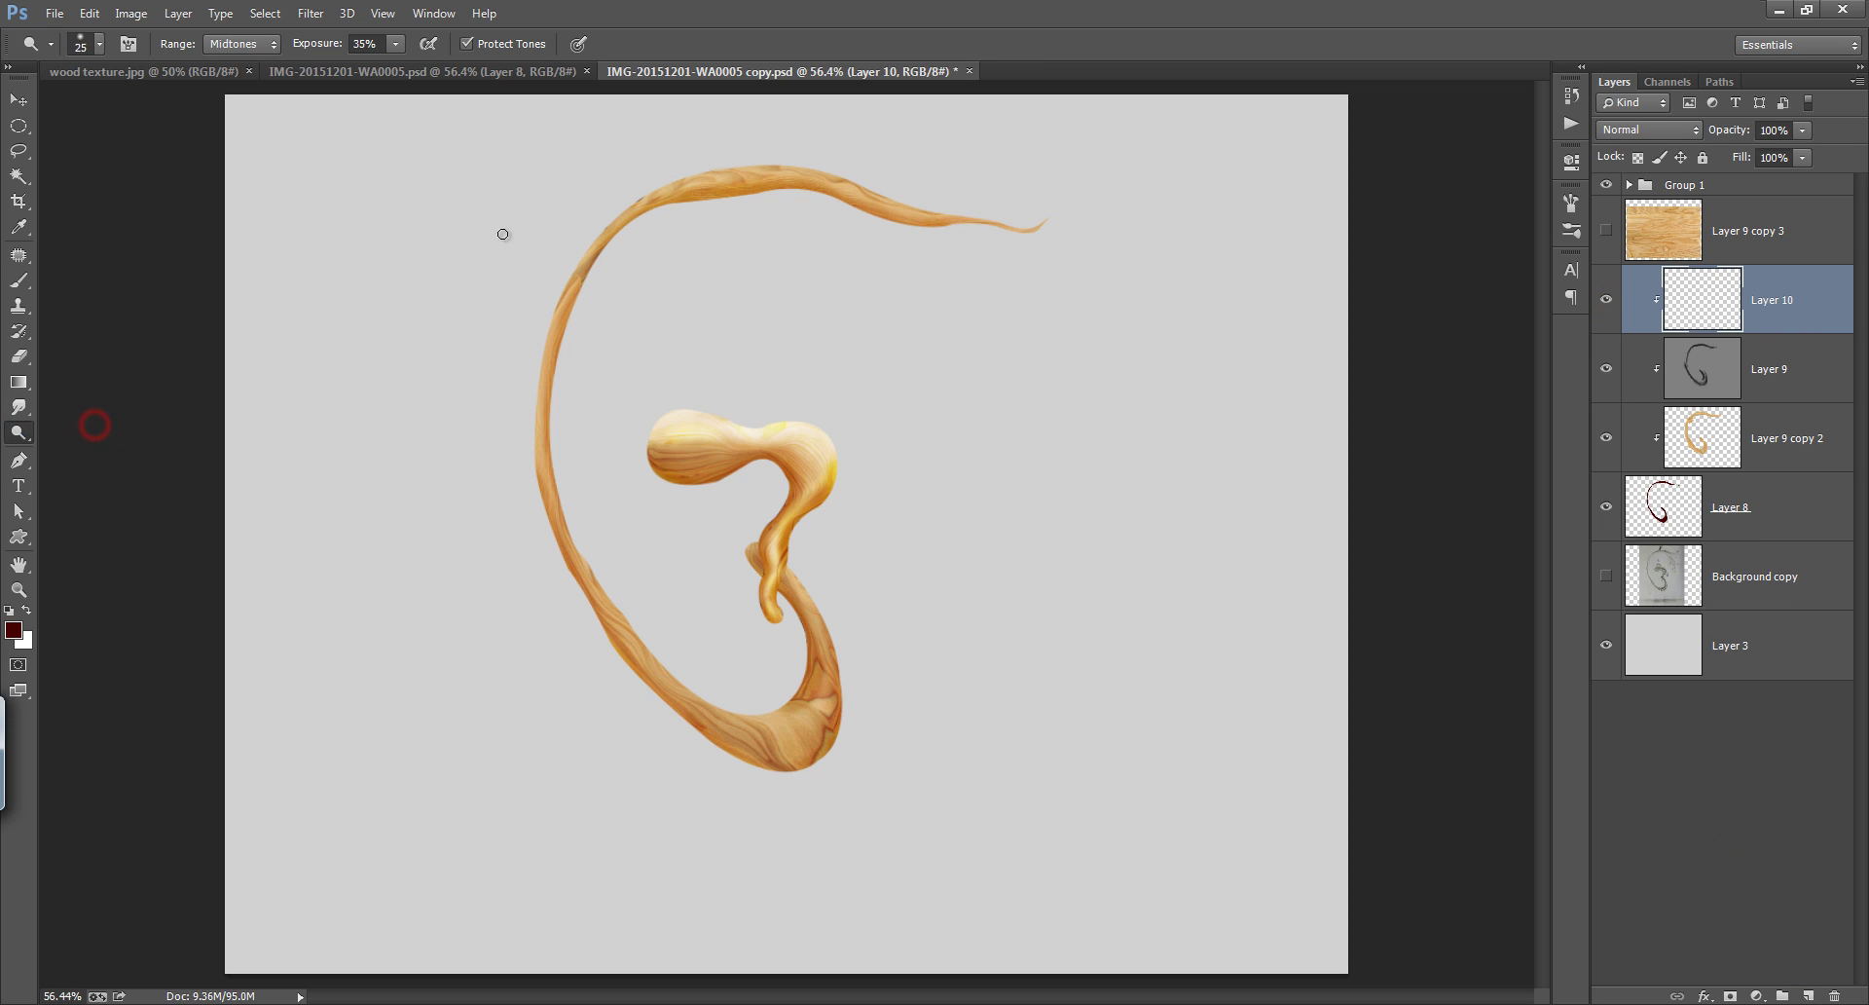
{"action": "left_click", "coordinate": [89, 13]}
{"action": "left_click", "coordinate": [97, 372]}
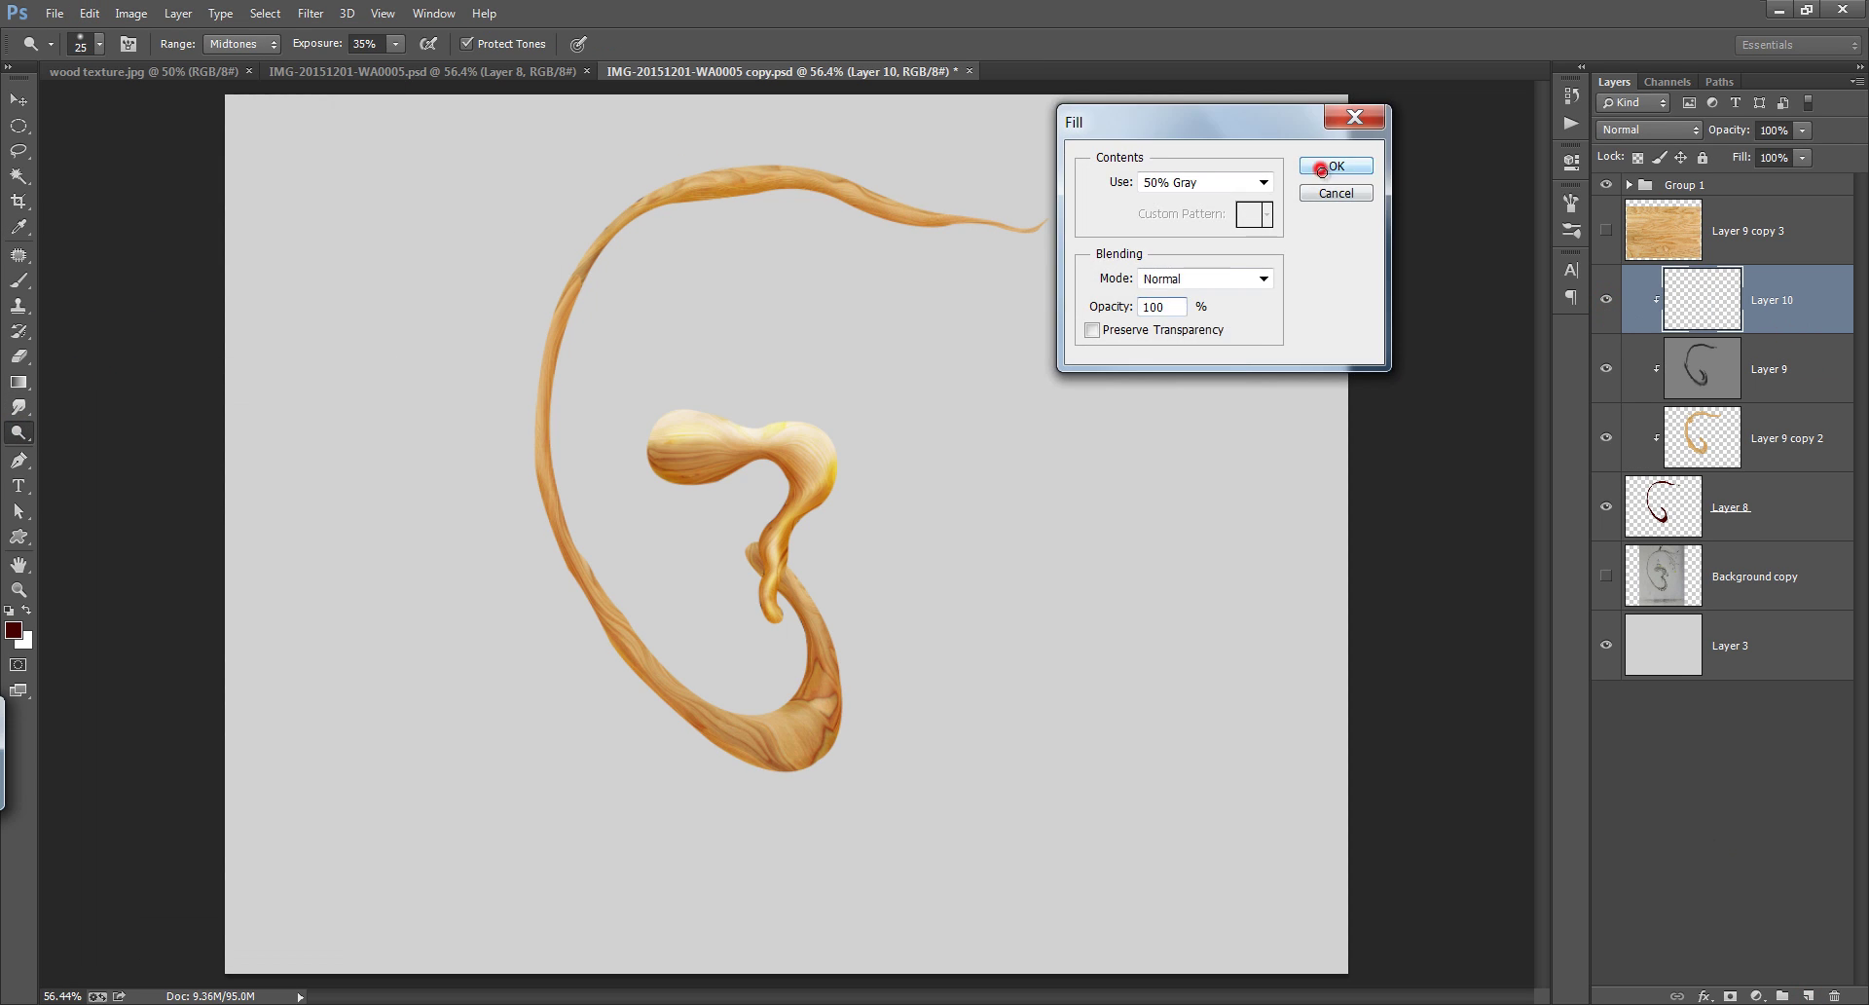
{"action": "left_click", "coordinate": [1318, 166]}
{"action": "left_click", "coordinate": [1645, 129]}
{"action": "left_click", "coordinate": [1624, 442]}
Dodge highlights along the upper edge of the trunk's top stretch at 35% exposure
{"action": "right_click", "coordinate": [15, 434]}
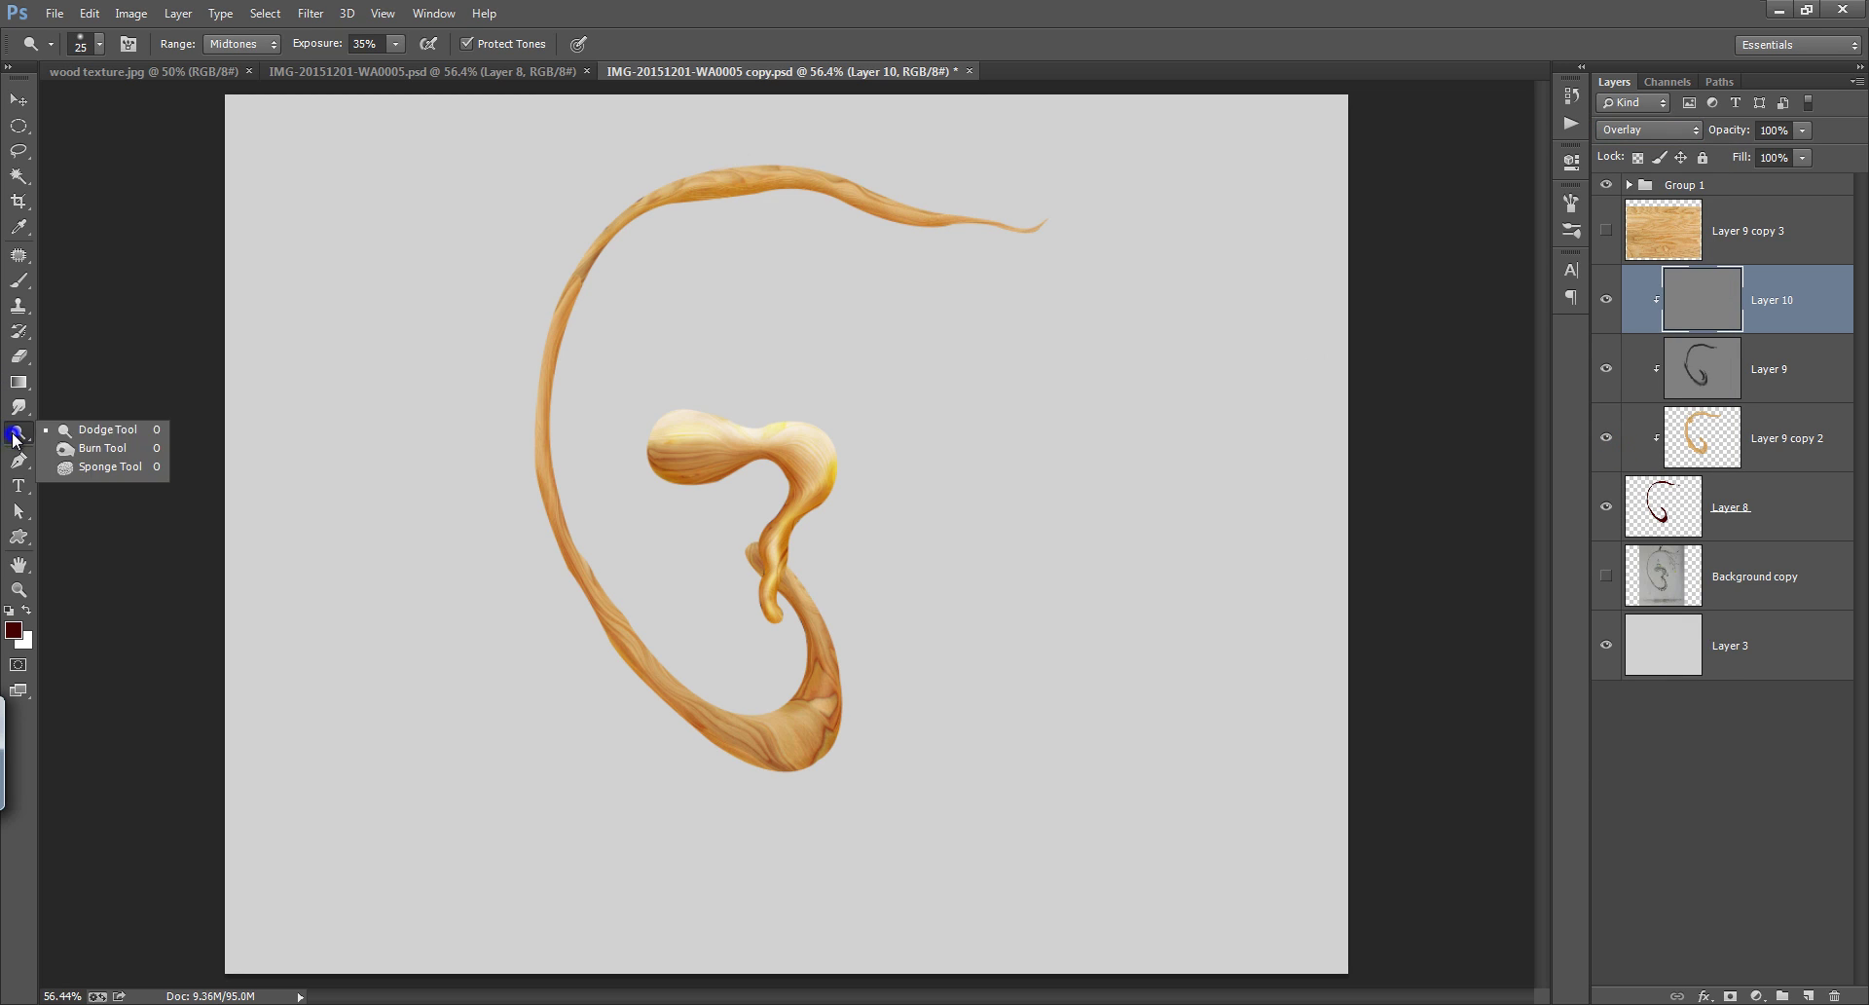
{"action": "left_click", "coordinate": [95, 431]}
{"action": "mouse_move", "coordinate": [710, 174]}
{"action": "left_mouse_down"}
{"action": "mouse_move", "coordinate": [649, 193]}
{"action": "mouse_move", "coordinate": [743, 167]}
{"action": "left_mouse_up"}
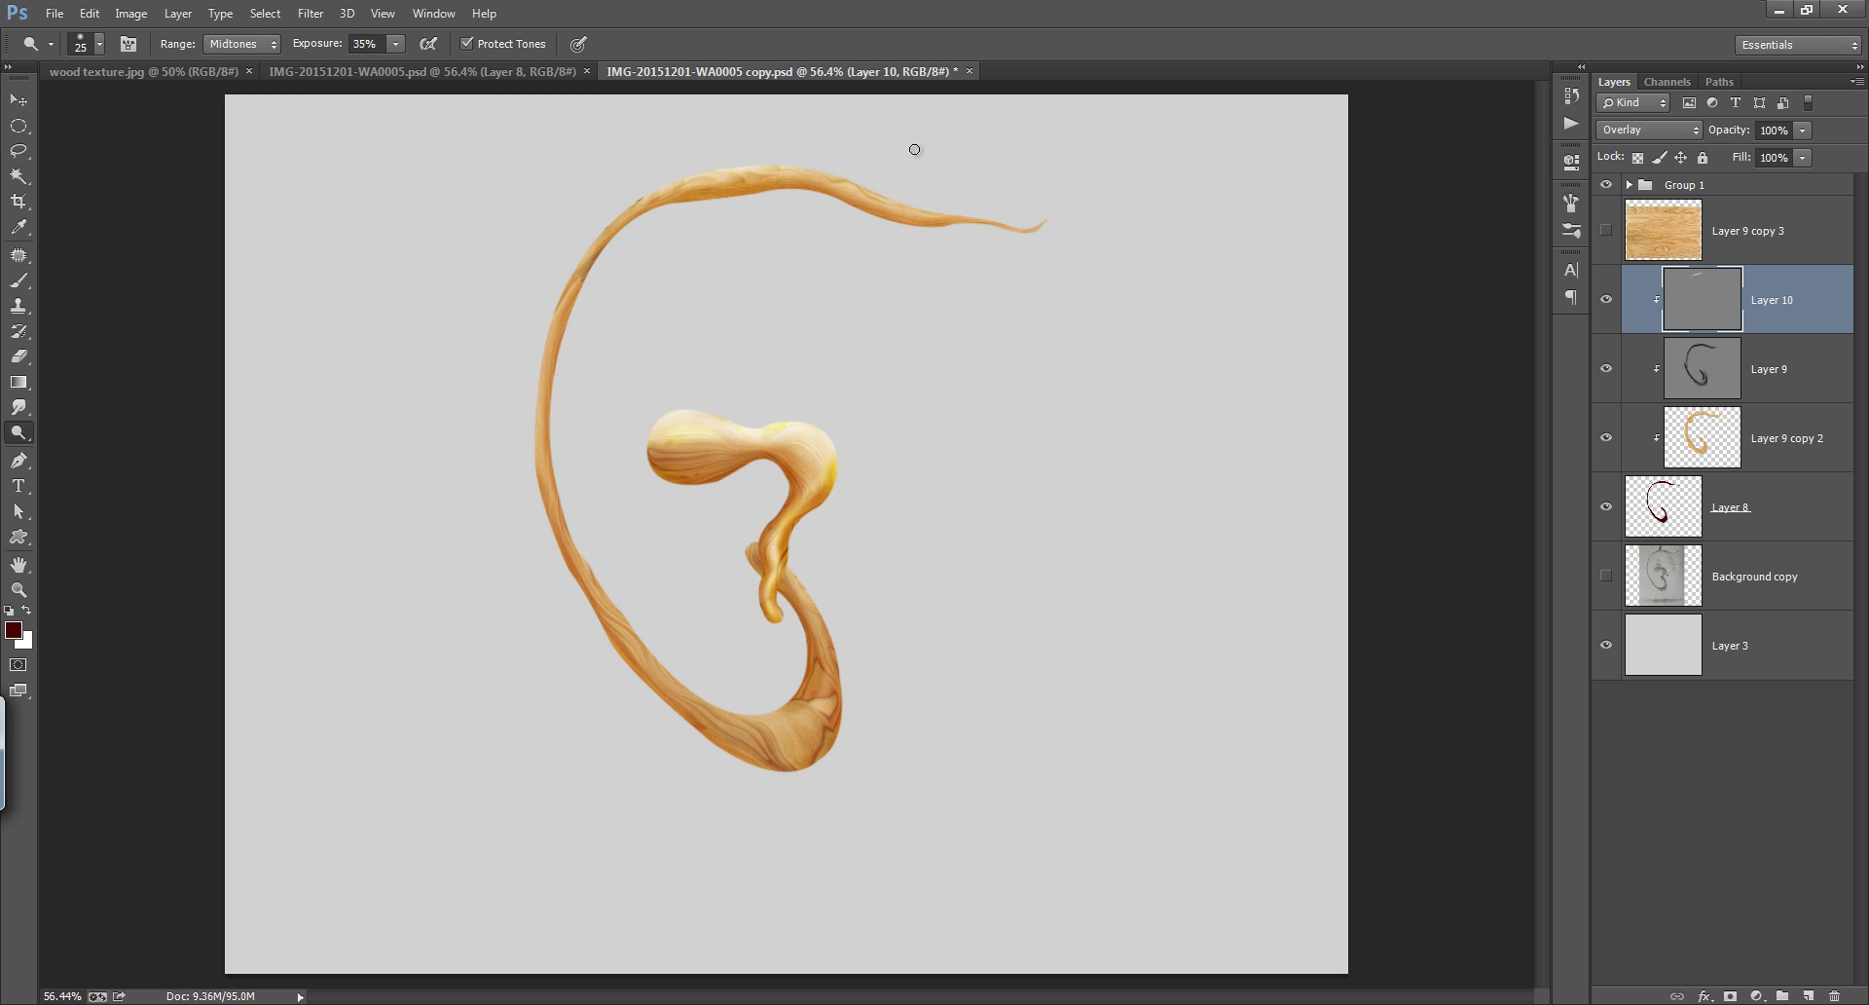
{"action": "key", "text": "]"}
{"action": "left_click_drag", "start_coordinate": [875, 187], "coordinate": [751, 163]}
{"action": "left_click_drag", "start_coordinate": [723, 165], "coordinate": [622, 209]}
{"action": "left_click", "coordinate": [727, 171]}
{"action": "left_click", "coordinate": [834, 172]}
{"action": "left_click", "coordinate": [893, 196]}
{"action": "left_click", "coordinate": [922, 209]}
Dodge highlights down the outer edge of the upper-left bend and left side with brush size 25
{"action": "key", "text": "["}
{"action": "key", "text": "["}
{"action": "key", "text": "["}
{"action": "key", "text": "["}
{"action": "left_click", "coordinate": [623, 205]}
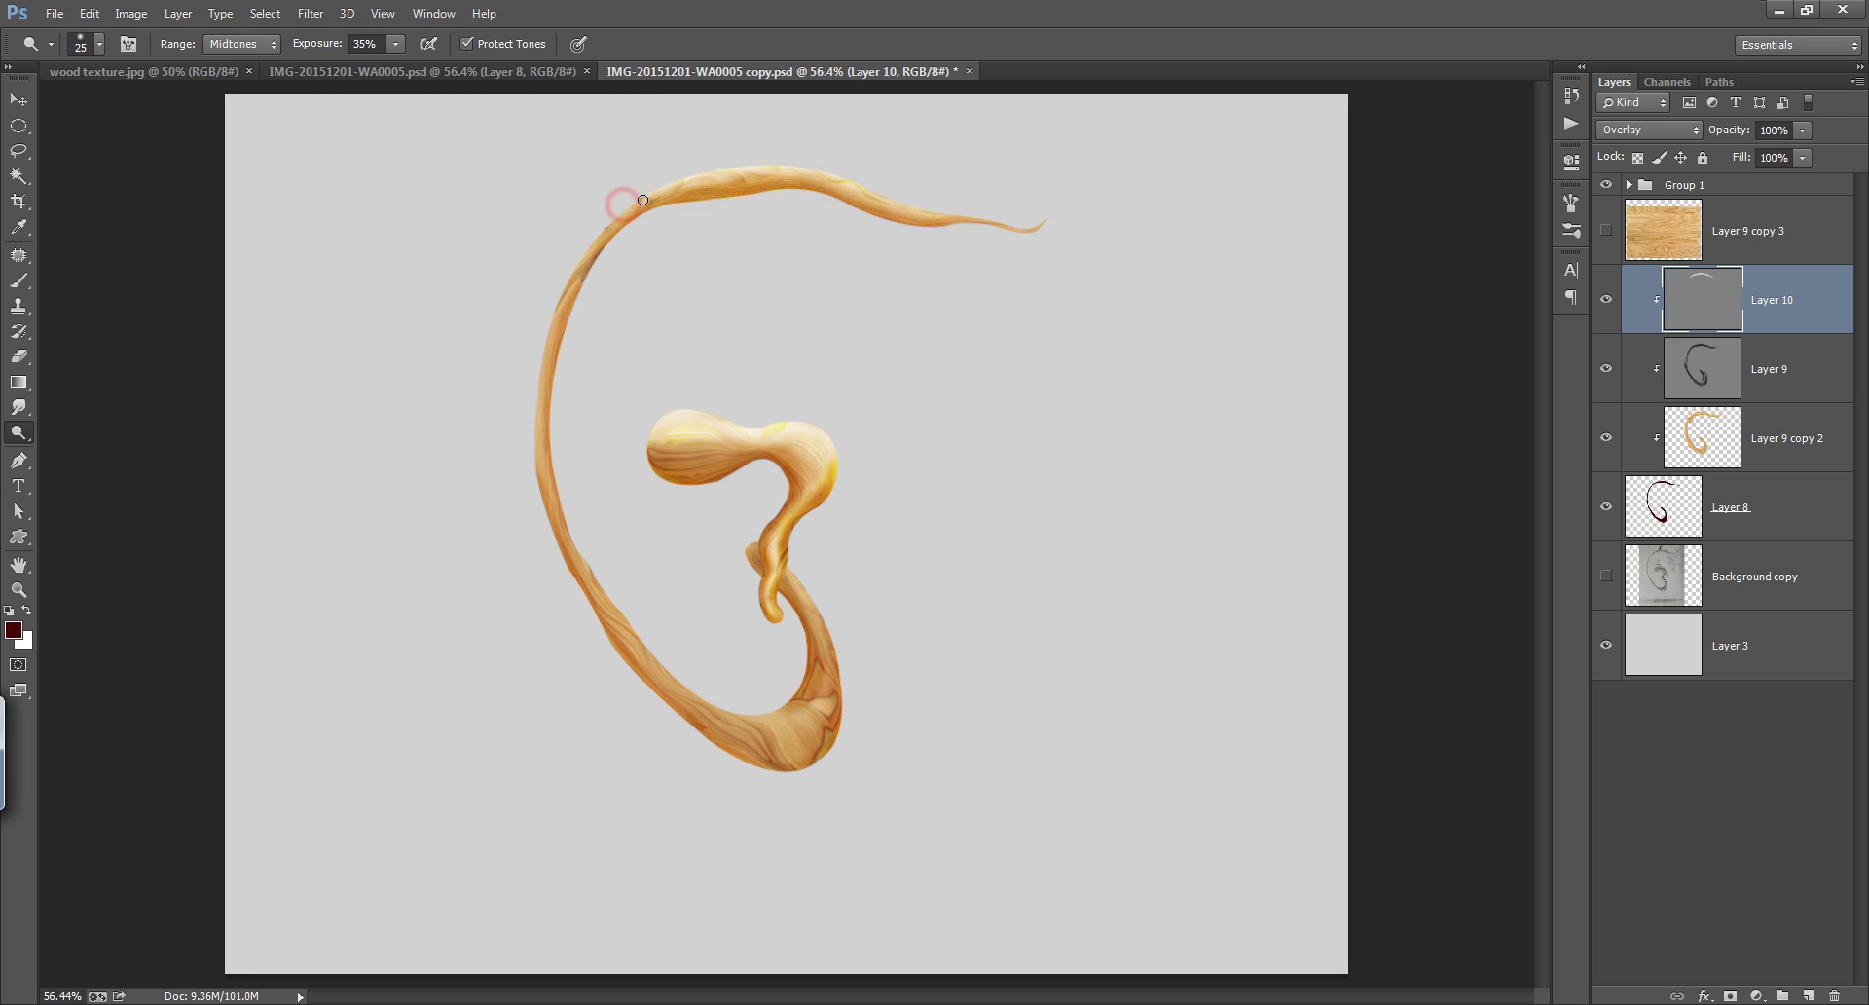
{"action": "left_click", "coordinate": [630, 206]}
{"action": "left_click", "coordinate": [580, 247]}
{"action": "left_click", "coordinate": [558, 290]}
{"action": "left_click", "coordinate": [699, 174]}
{"action": "left_click", "coordinate": [612, 212]}
{"action": "left_click", "coordinate": [546, 333]}
{"action": "left_click", "coordinate": [532, 452]}
Strengthen the top arc's highlights with a larger Dodge brush and lighten the inner edge of the bottom bend
{"action": "key", "text": "]"}
{"action": "key", "text": "]"}
{"action": "key", "text": "]"}
{"action": "left_click", "coordinate": [680, 172]}
{"action": "left_click", "coordinate": [755, 159]}
{"action": "left_click_drag", "start_coordinate": [676, 177], "coordinate": [626, 198]}
{"action": "left_click_drag", "start_coordinate": [780, 701], "coordinate": [736, 693]}
{"action": "mouse_move", "coordinate": [805, 697]}
{"action": "left_mouse_down"}
{"action": "mouse_move", "coordinate": [768, 707]}
{"action": "mouse_move", "coordinate": [685, 688]}
{"action": "mouse_move", "coordinate": [793, 709]}
{"action": "mouse_move", "coordinate": [696, 682]}
{"action": "left_mouse_up"}
Dodge the inner edge along the trunk's lower-left stretch, starting with brush size 35
{"action": "key", "text": "]"}
{"action": "key", "text": "]"}
{"action": "key", "text": "bracketleft"}
{"action": "key", "text": "bracketleft"}
{"action": "key", "text": "bracketleft"}
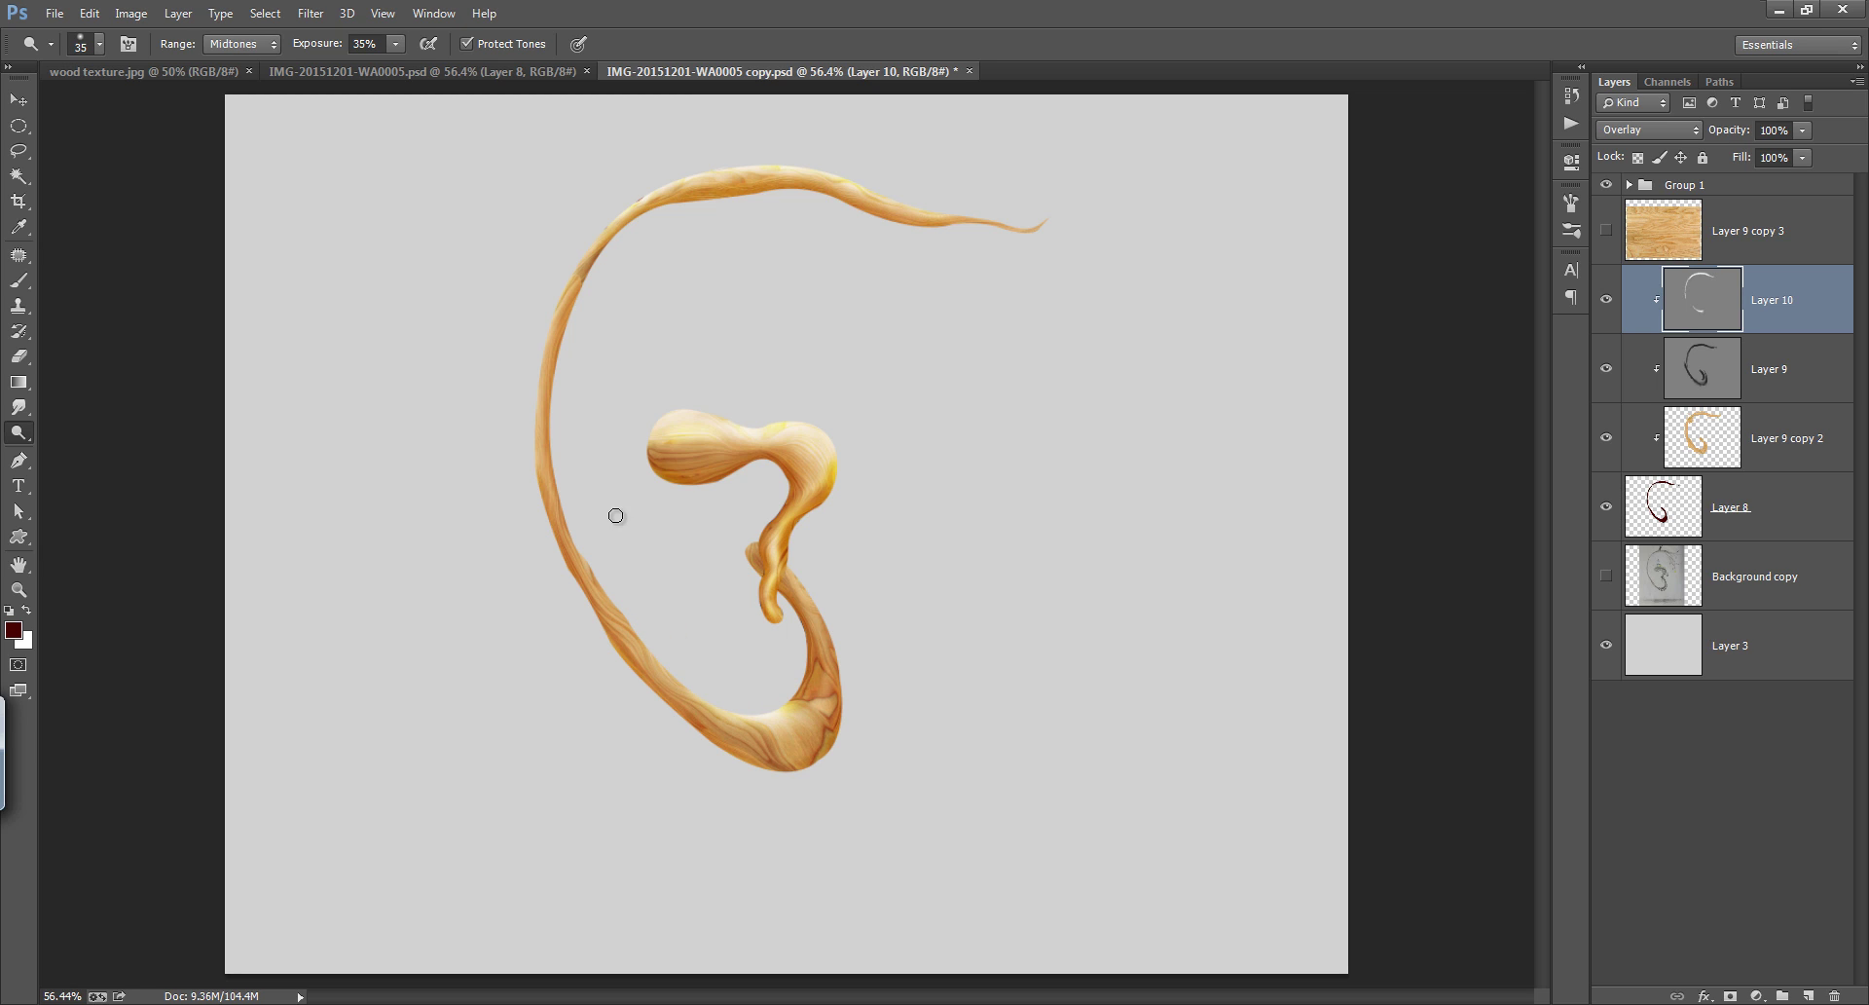
{"action": "left_click", "coordinate": [568, 493]}
{"action": "left_click", "coordinate": [577, 538]}
{"action": "mouse_move", "coordinate": [595, 571]}
{"action": "left_mouse_down"}
{"action": "mouse_move", "coordinate": [686, 692]}
{"action": "mouse_move", "coordinate": [731, 716]}
{"action": "left_mouse_up"}
{"action": "mouse_move", "coordinate": [634, 629]}
{"action": "left_mouse_down"}
{"action": "mouse_move", "coordinate": [718, 713]}
{"action": "mouse_move", "coordinate": [775, 731]}
{"action": "mouse_move", "coordinate": [741, 726]}
{"action": "left_mouse_up"}
Build up the lower-left inner highlights with a larger Dodge brush, and refine the left side with brush size 30
{"action": "key", "text": "bracketright"}
{"action": "key", "text": "bracketright"}
{"action": "left_click", "coordinate": [710, 698]}
{"action": "left_click", "coordinate": [668, 667]}
{"action": "key", "text": "bracketleft"}
{"action": "key", "text": "bracketleft"}
{"action": "left_click", "coordinate": [639, 631]}
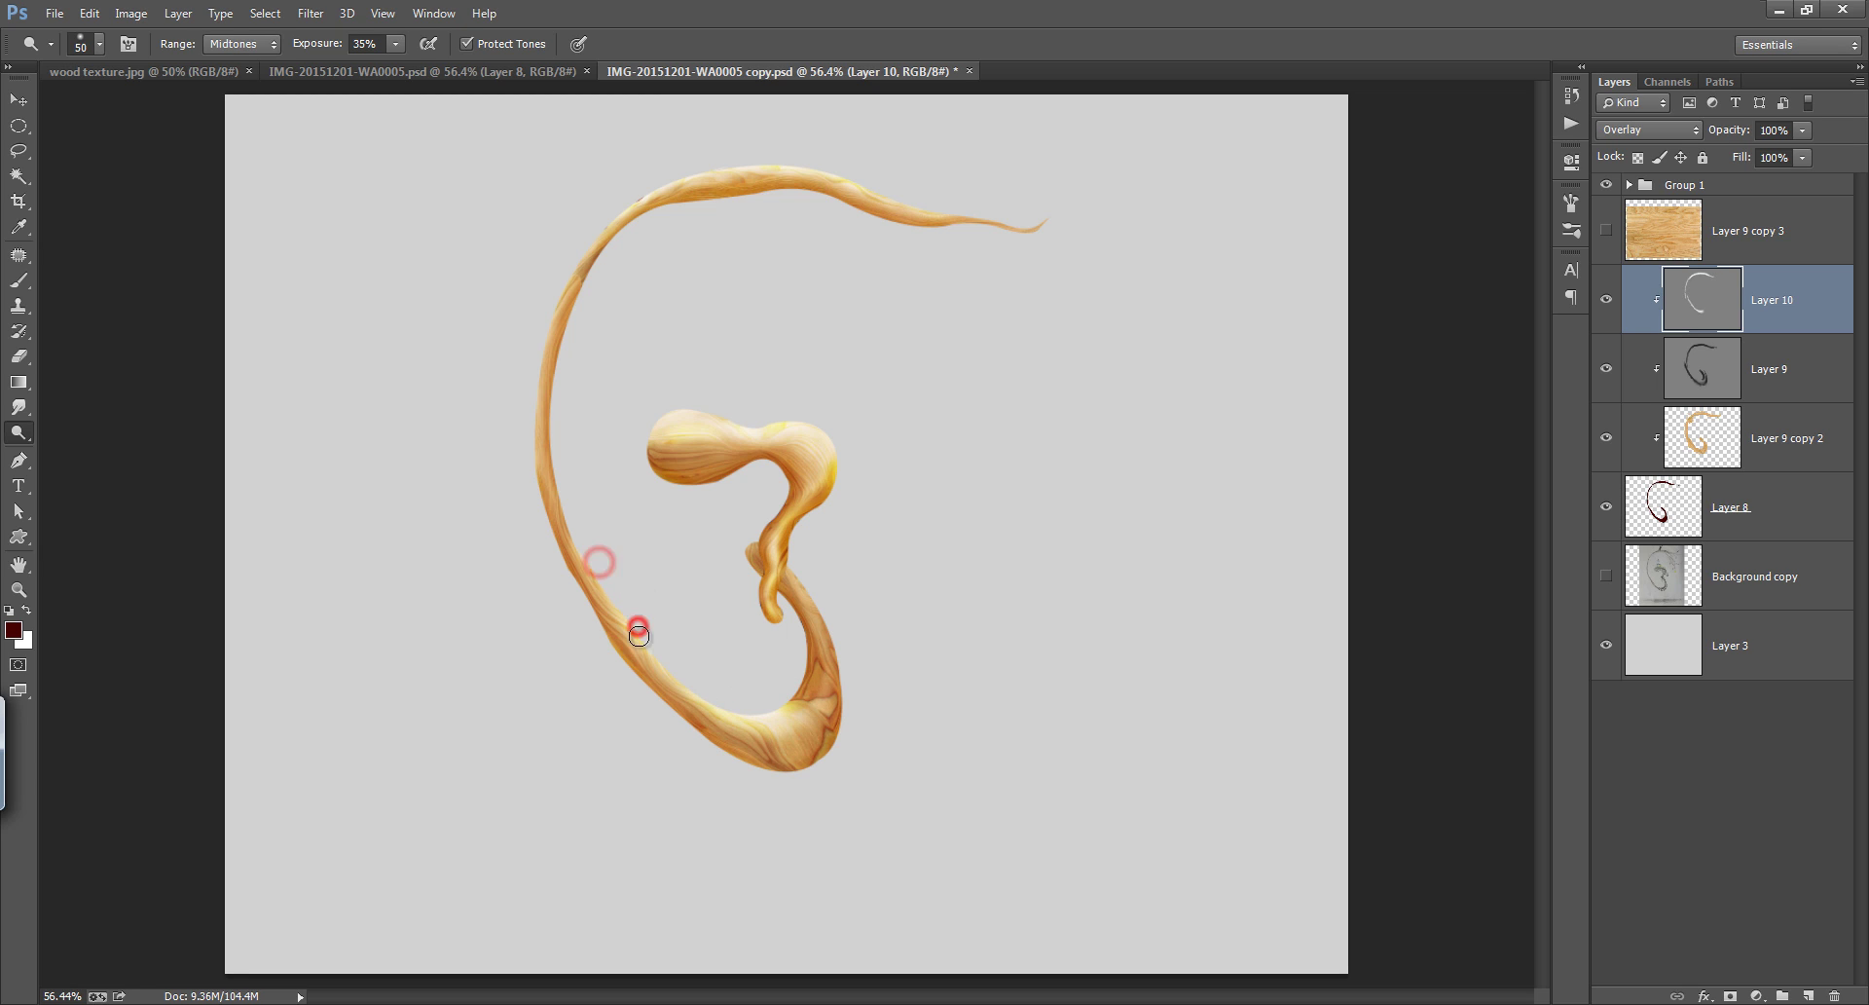
{"action": "left_click", "coordinate": [584, 545]}
{"action": "left_click", "coordinate": [598, 572]}
{"action": "left_click", "coordinate": [561, 475]}
{"action": "left_click", "coordinate": [565, 483]}
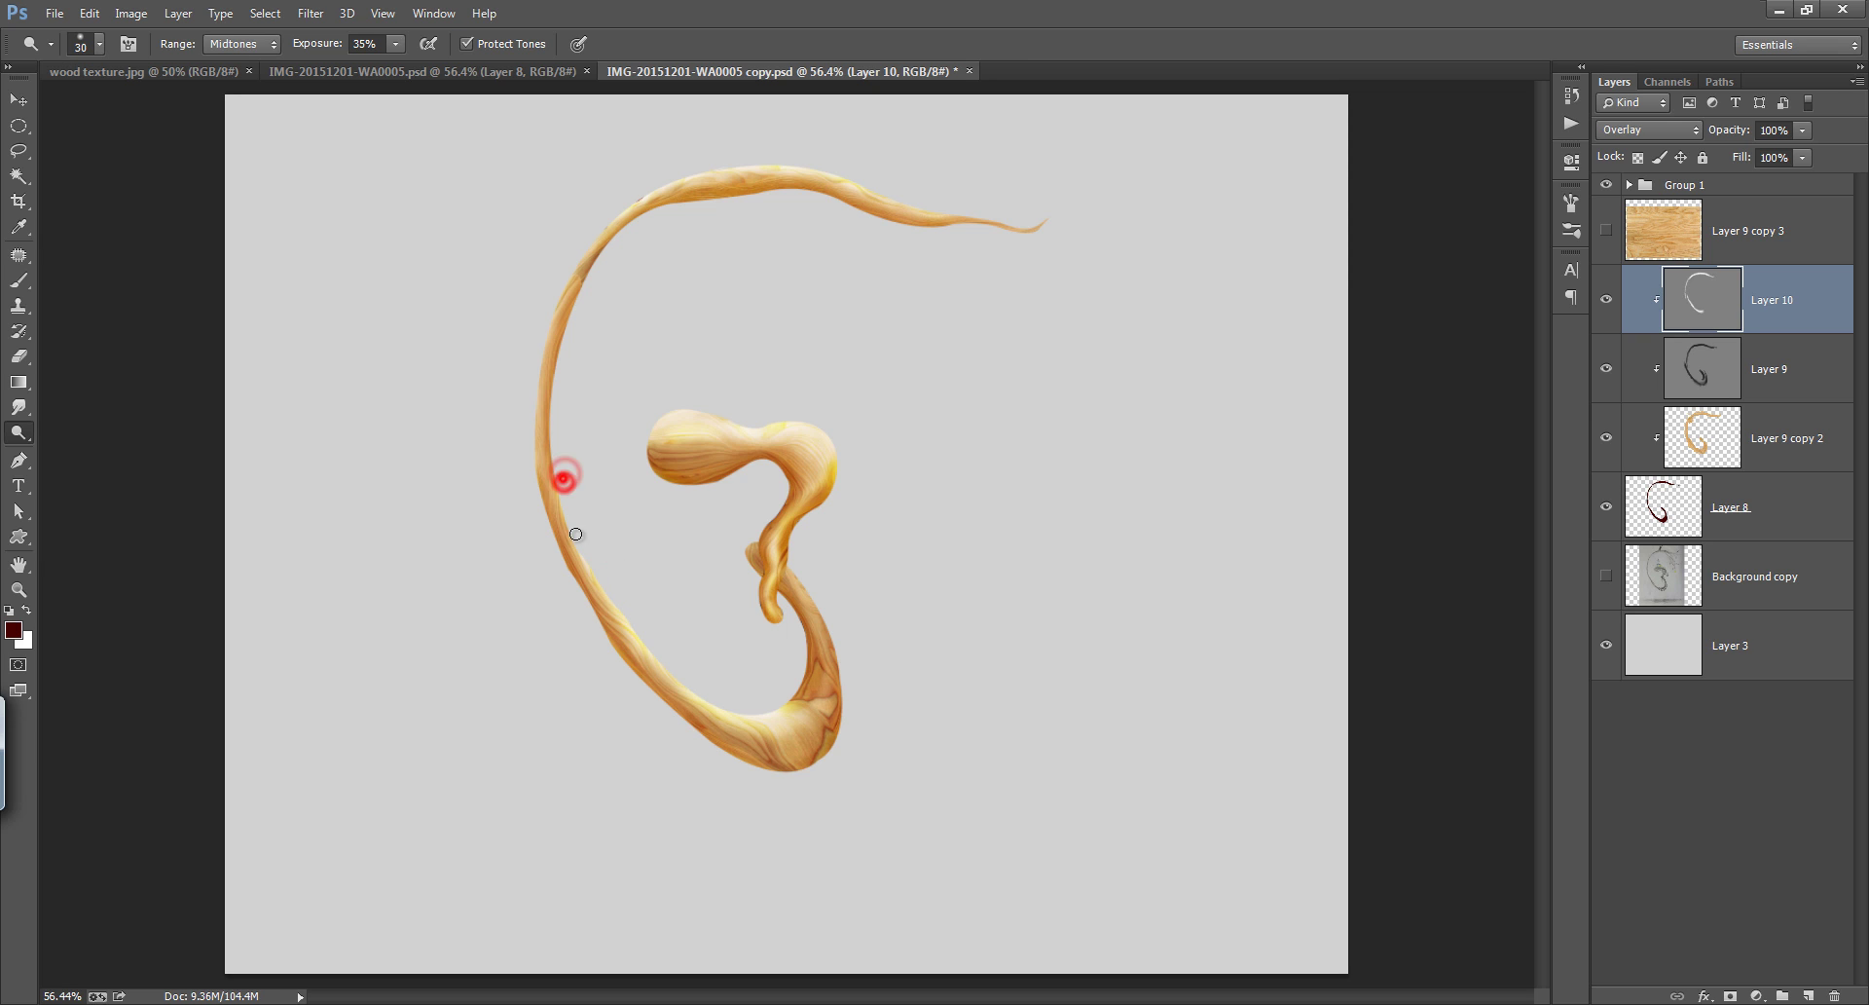
Switch to the Burn tool on Layer 9 and darken the lower edge of the trunk's thin curled tip with brush size 5
{"action": "left_click_drag", "start_coordinate": [857, 331], "coordinate": [1022, 334]}
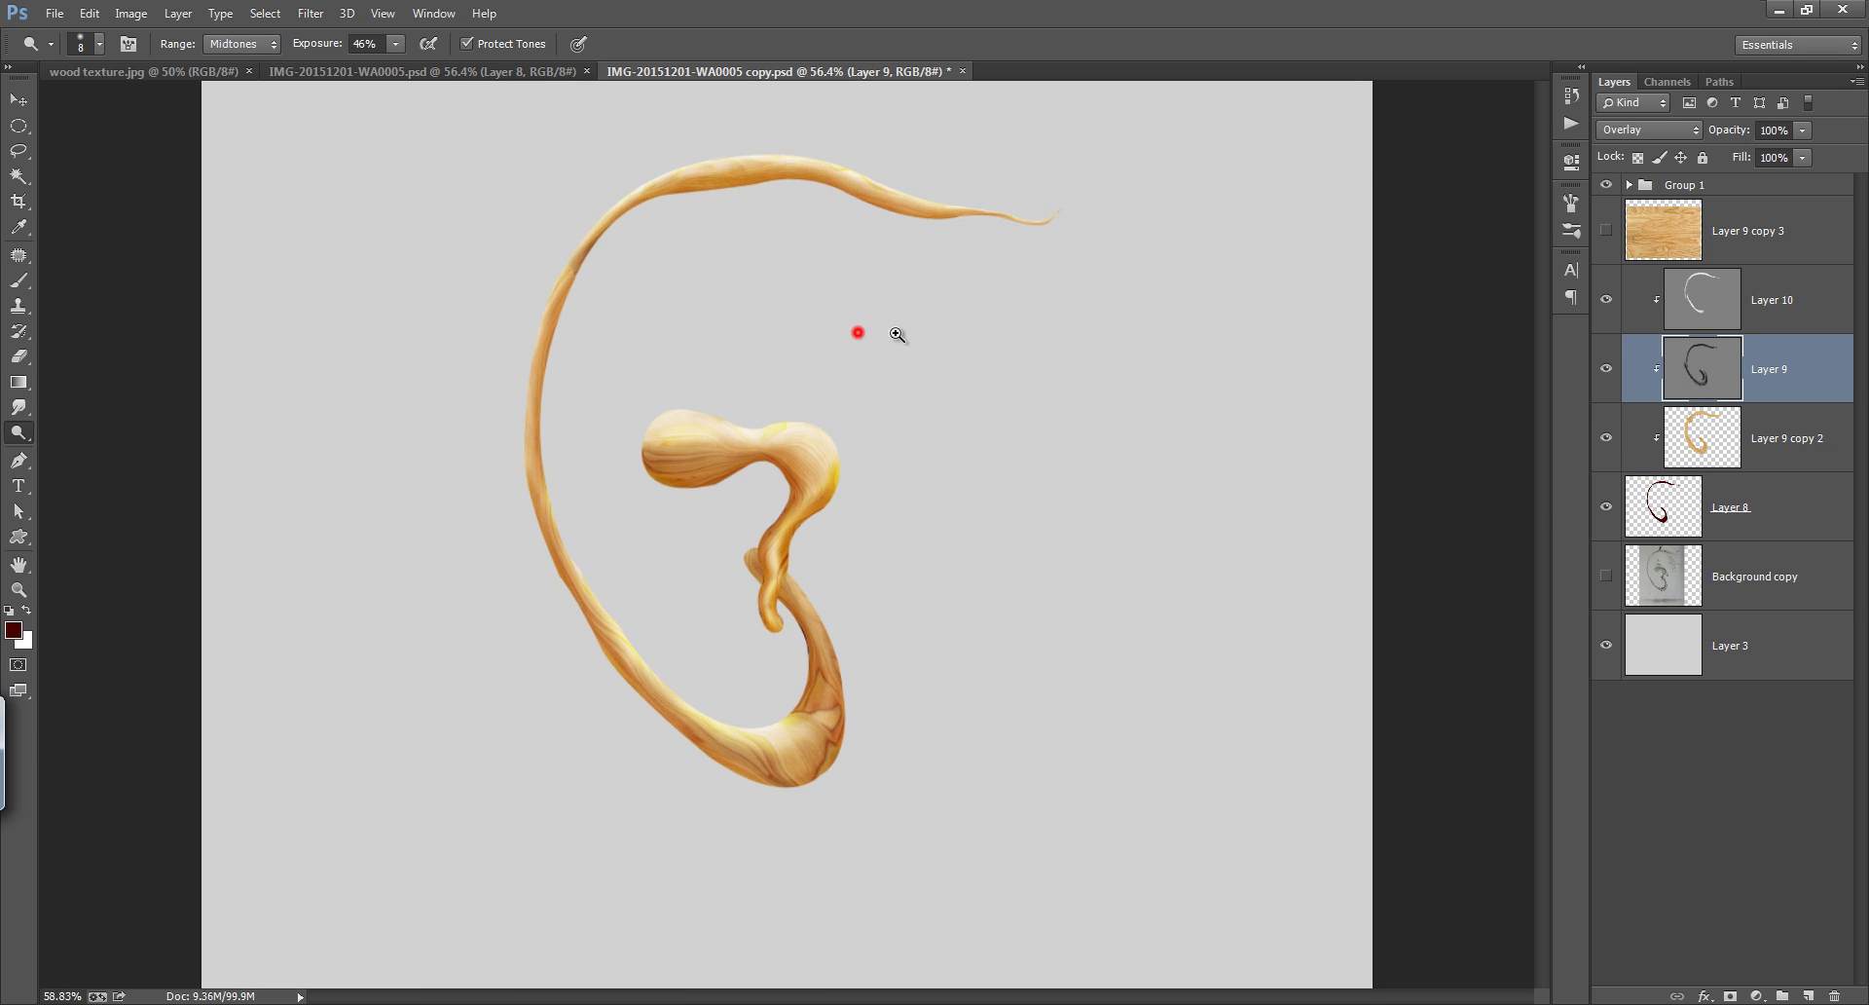
{"action": "left_click_drag", "start_coordinate": [990, 204], "coordinate": [867, 389]}
{"action": "left_click_drag", "start_coordinate": [872, 399], "coordinate": [784, 356]}
{"action": "right_click", "coordinate": [17, 433]}
{"action": "left_click", "coordinate": [97, 448]}
{"action": "scroll", "coordinate": [856, 434], "scroll_direction": "up", "scroll_amount": 1}
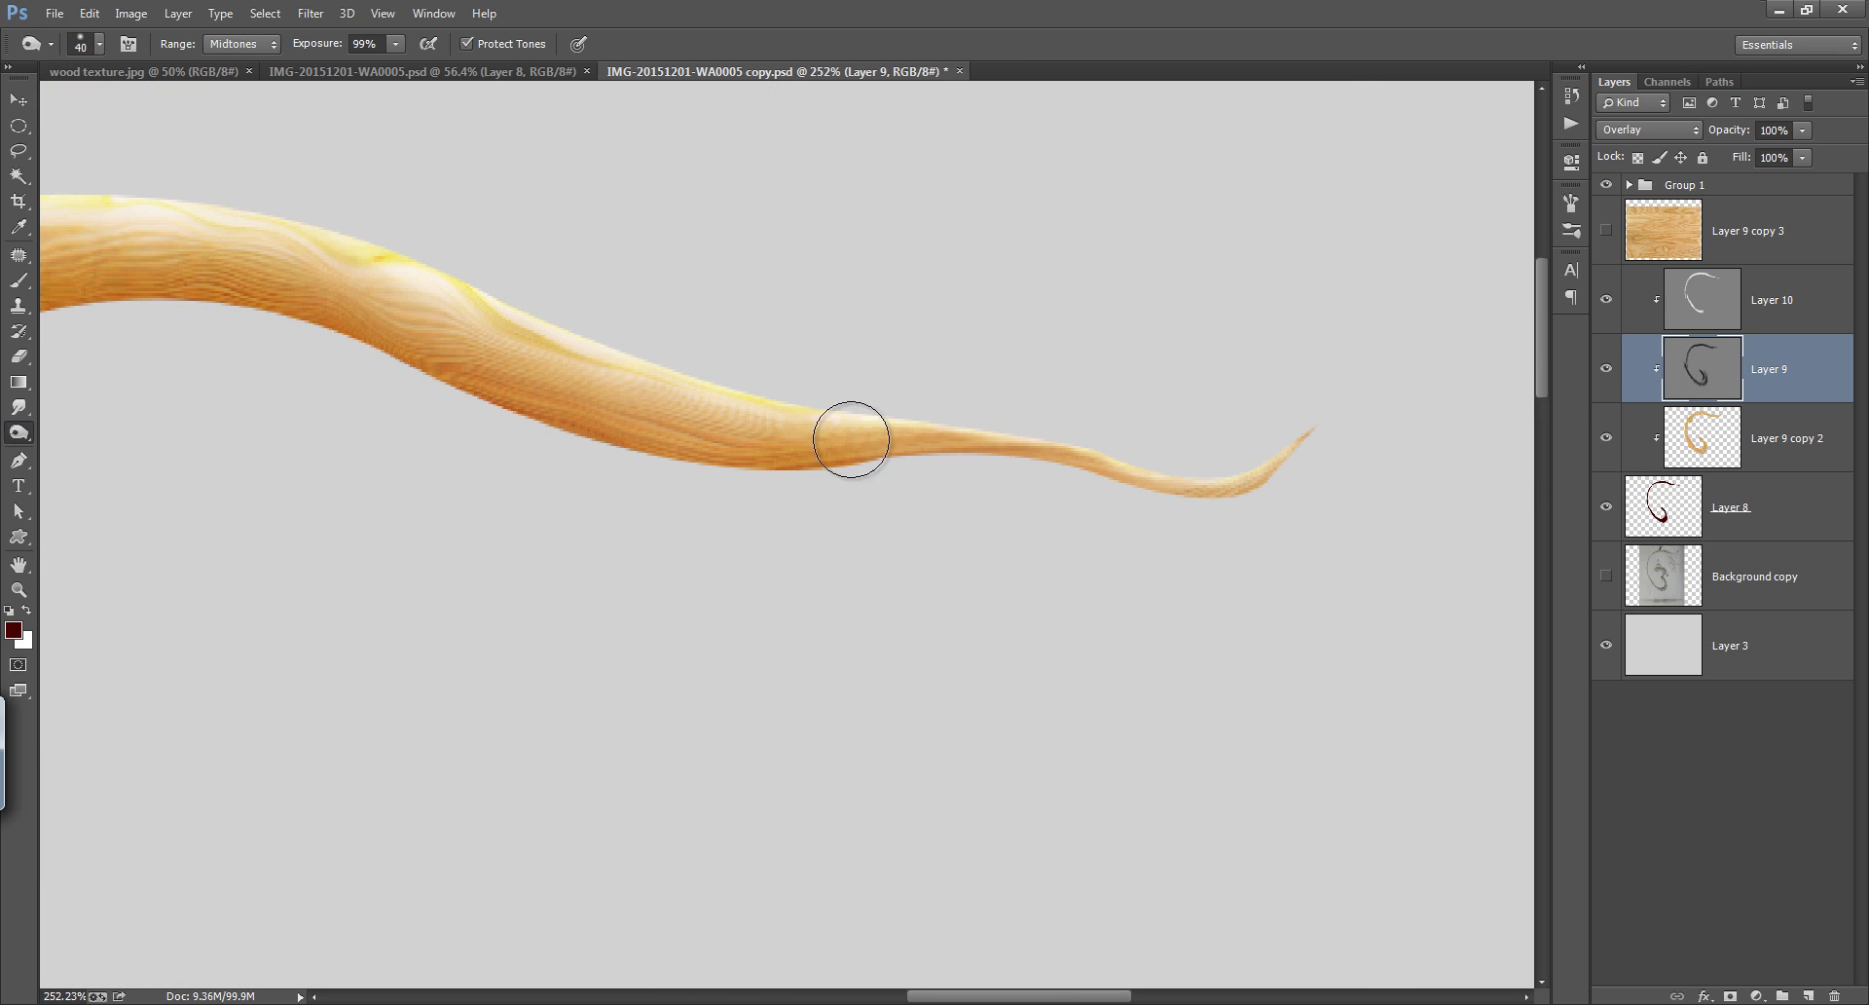
{"action": "left_click", "coordinate": [1085, 468]}
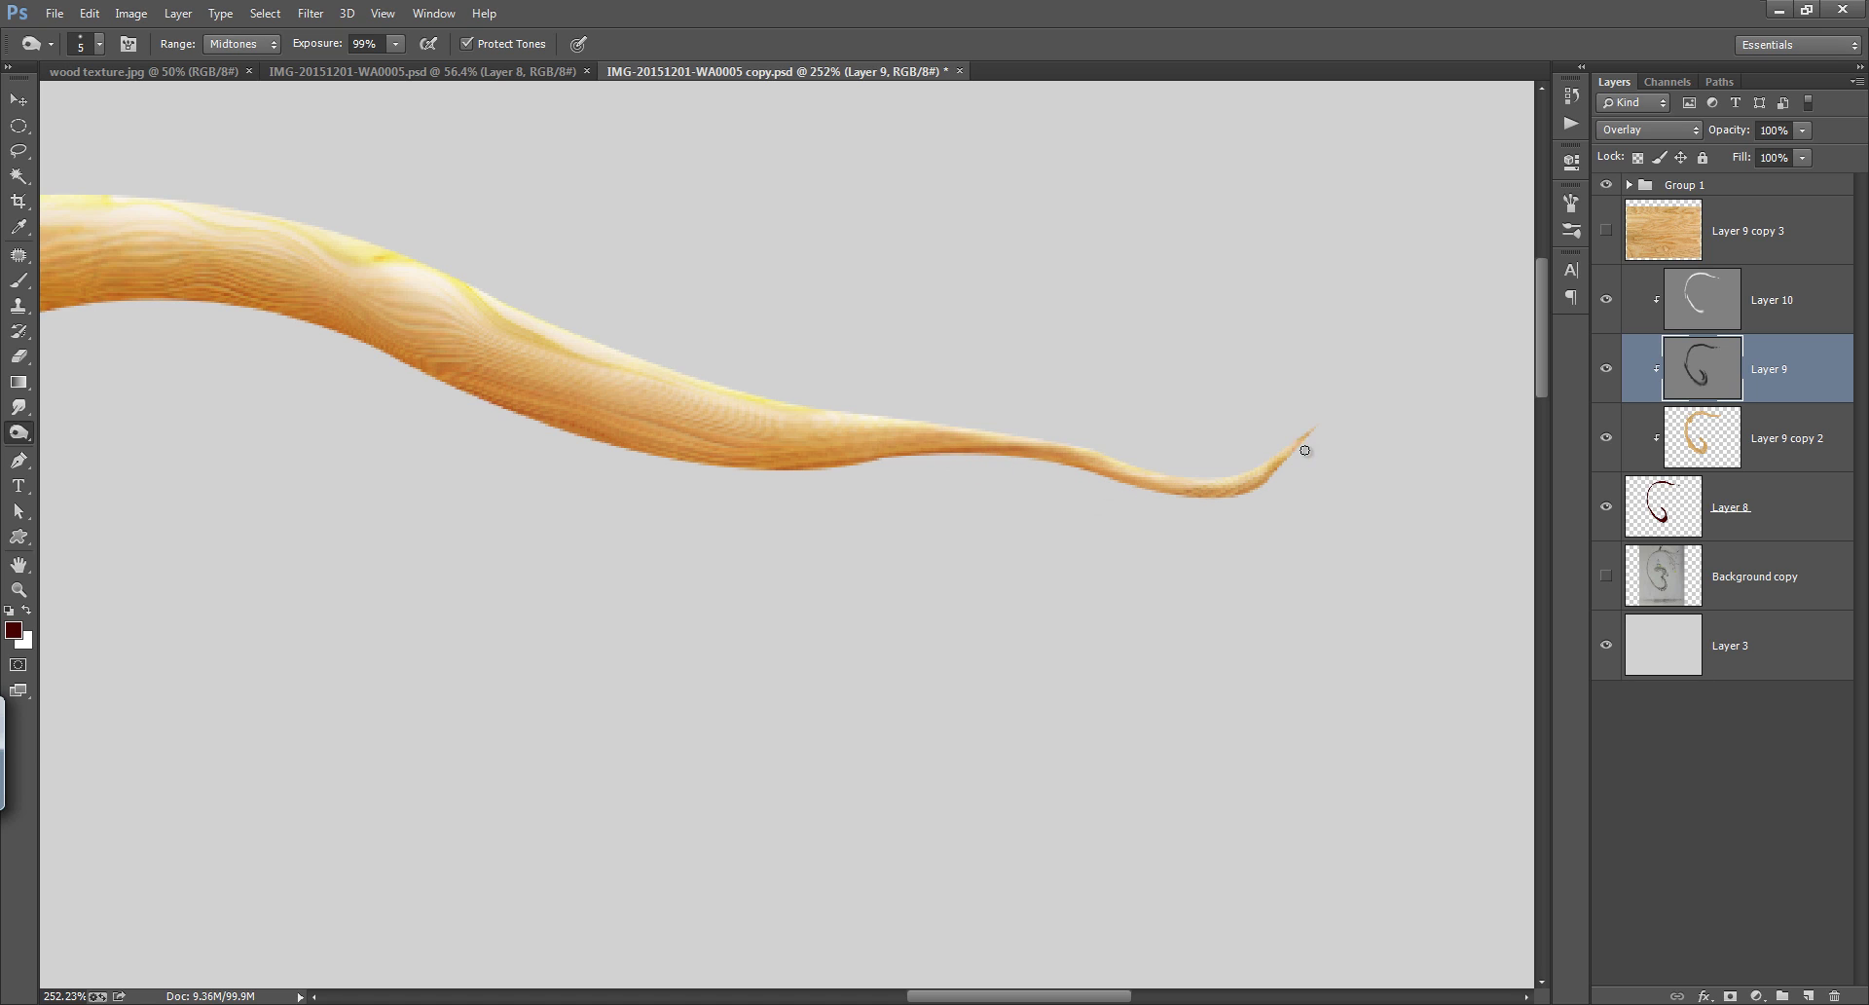
{"action": "left_click", "coordinate": [976, 447]}
Burn shadows along the underside of the trunk's top arc with a larger brush
{"action": "key", "text": "bracketright"}
{"action": "key", "text": "bracketright"}
{"action": "key", "text": "bracketright"}
{"action": "left_click", "coordinate": [575, 429]}
{"action": "left_click_drag", "start_coordinate": [649, 433], "coordinate": [740, 448]}
{"action": "mouse_move", "coordinate": [476, 396]}
{"action": "left_mouse_down"}
{"action": "mouse_move", "coordinate": [618, 467]}
{"action": "mouse_move", "coordinate": [794, 504]}
{"action": "left_mouse_up"}
{"action": "left_click_drag", "start_coordinate": [646, 431], "coordinate": [738, 477]}
{"action": "left_click_drag", "start_coordinate": [565, 458], "coordinate": [820, 422]}
{"action": "left_click_drag", "start_coordinate": [703, 367], "coordinate": [794, 369]}
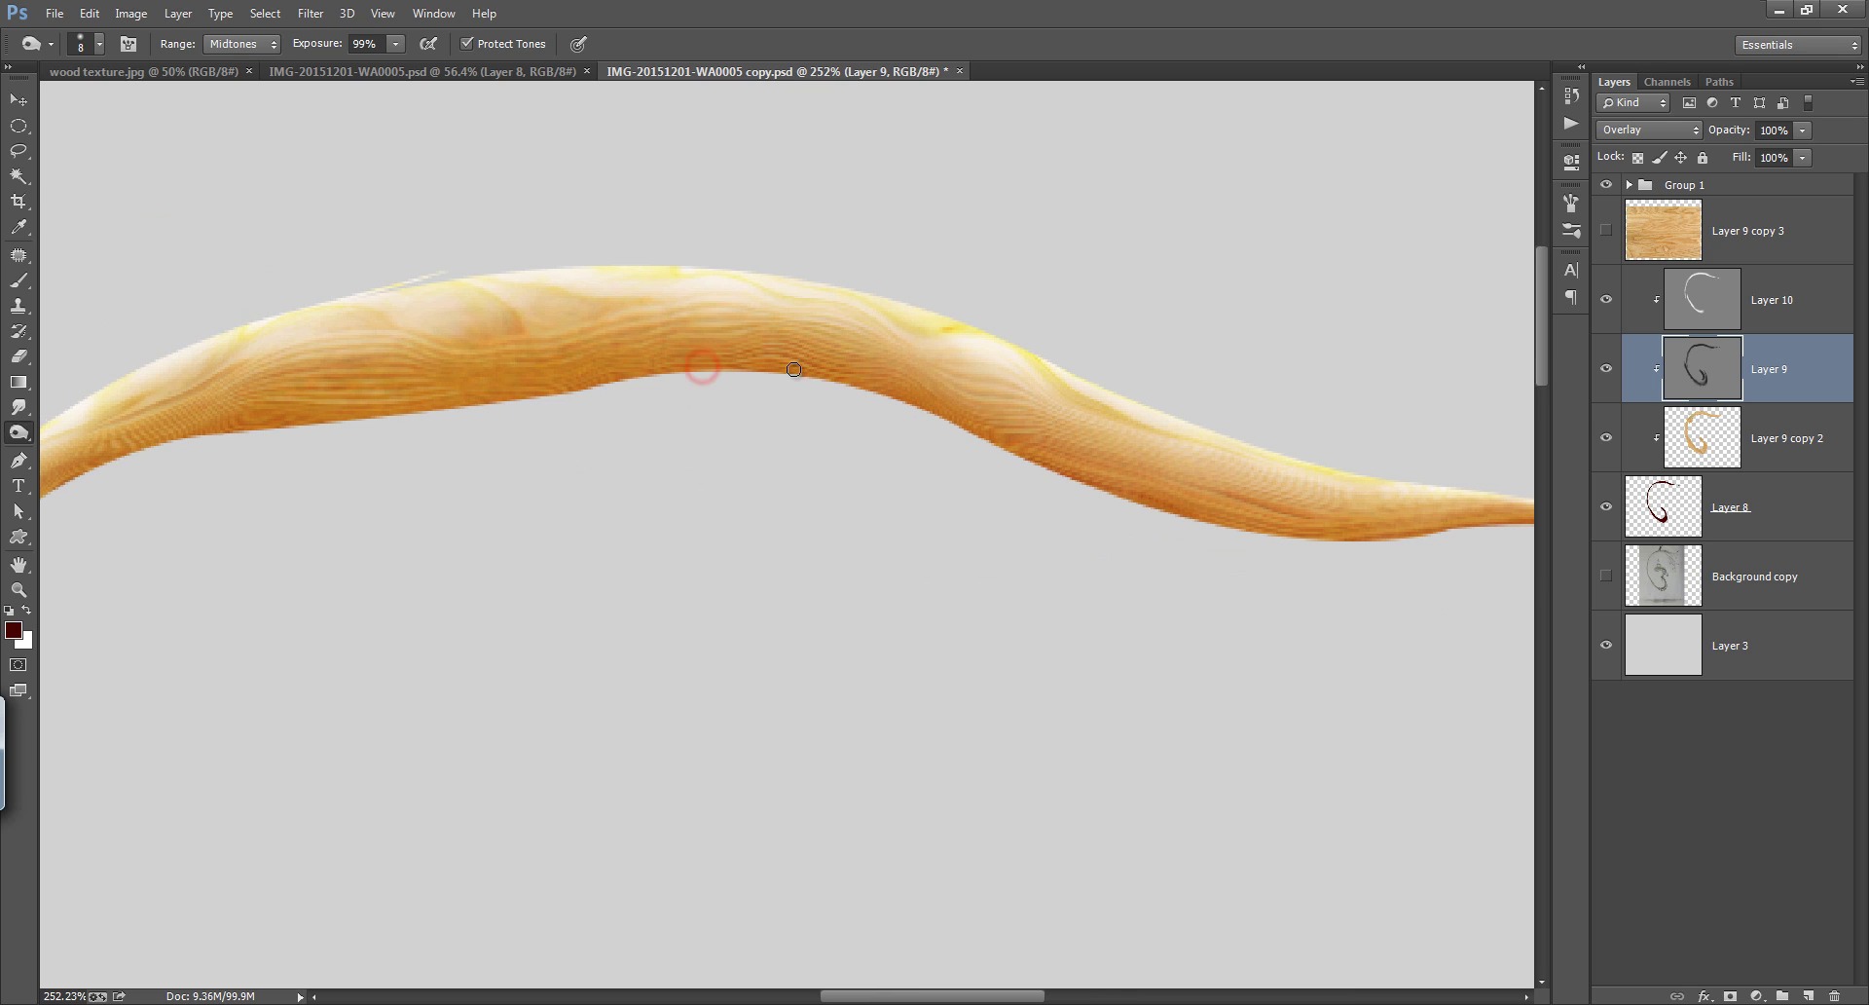
{"action": "left_click_drag", "start_coordinate": [642, 388], "coordinate": [893, 353]}
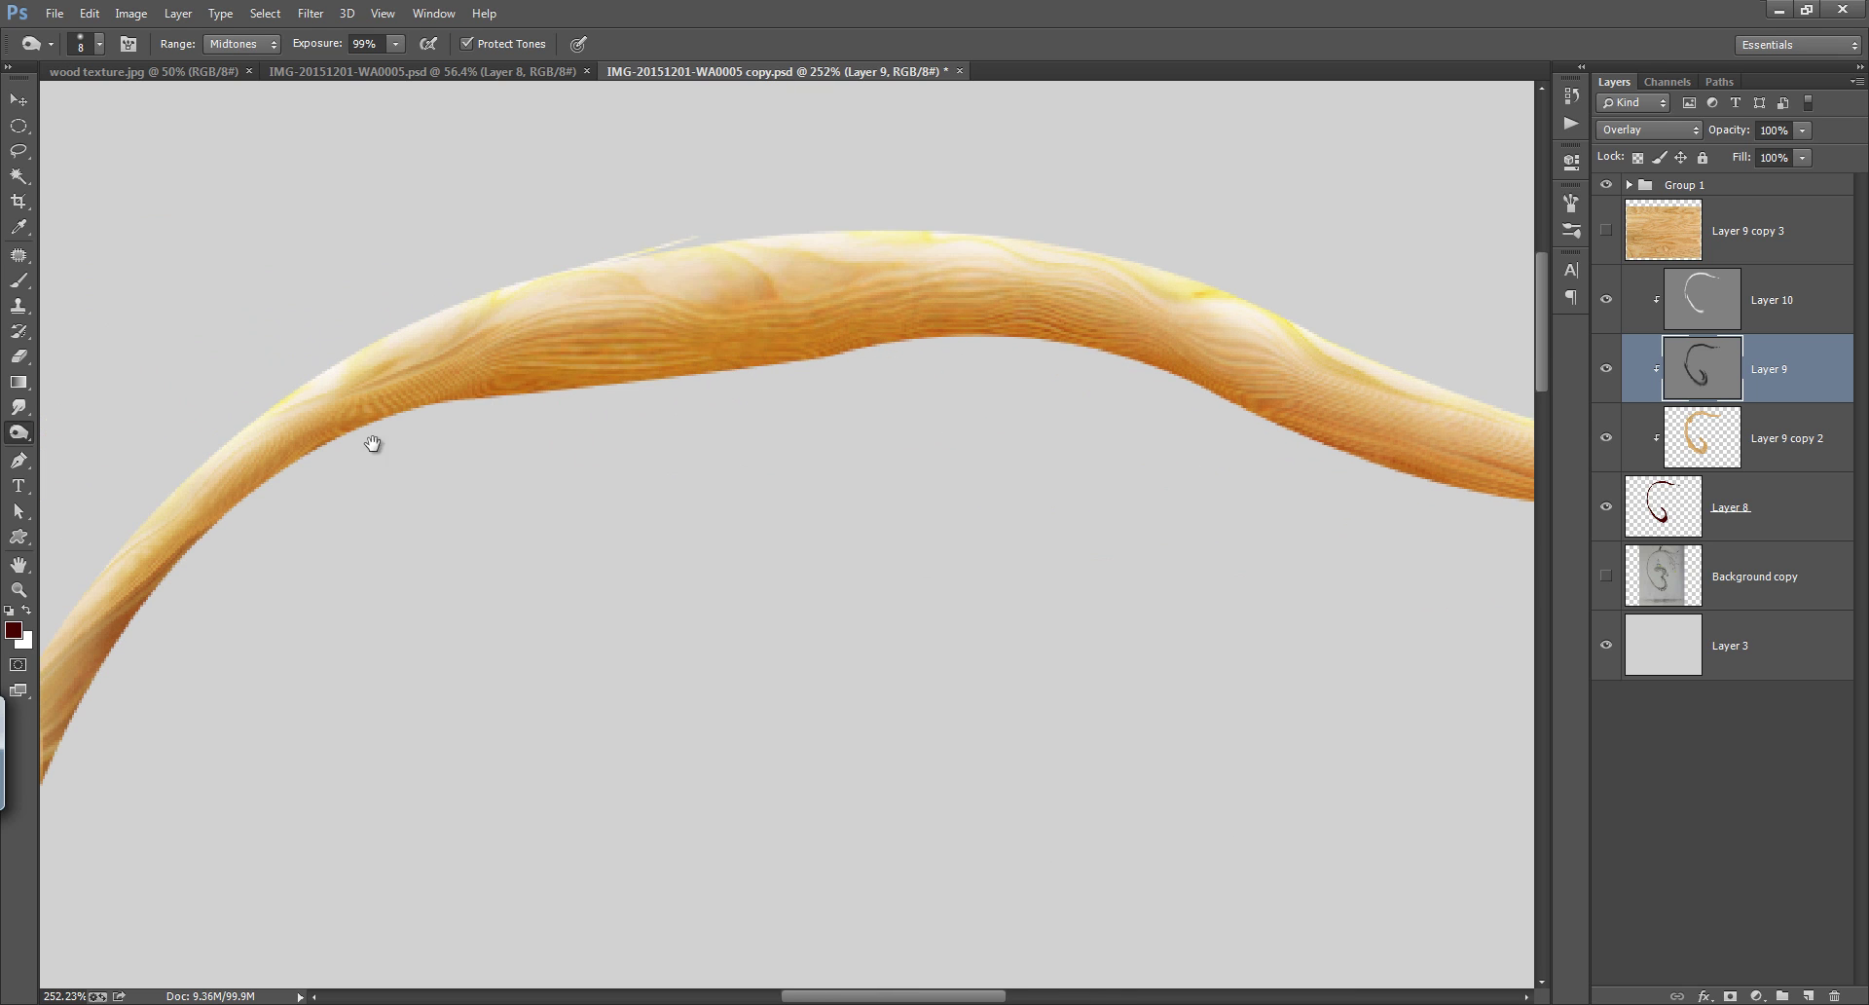
Burn the inner edge of the trunk down the upper-left bend and along the left side
{"action": "left_click_drag", "start_coordinate": [373, 444], "coordinate": [596, 364]}
{"action": "left_click_drag", "start_coordinate": [449, 434], "coordinate": [541, 312]}
{"action": "left_click_drag", "start_coordinate": [423, 553], "coordinate": [487, 393]}
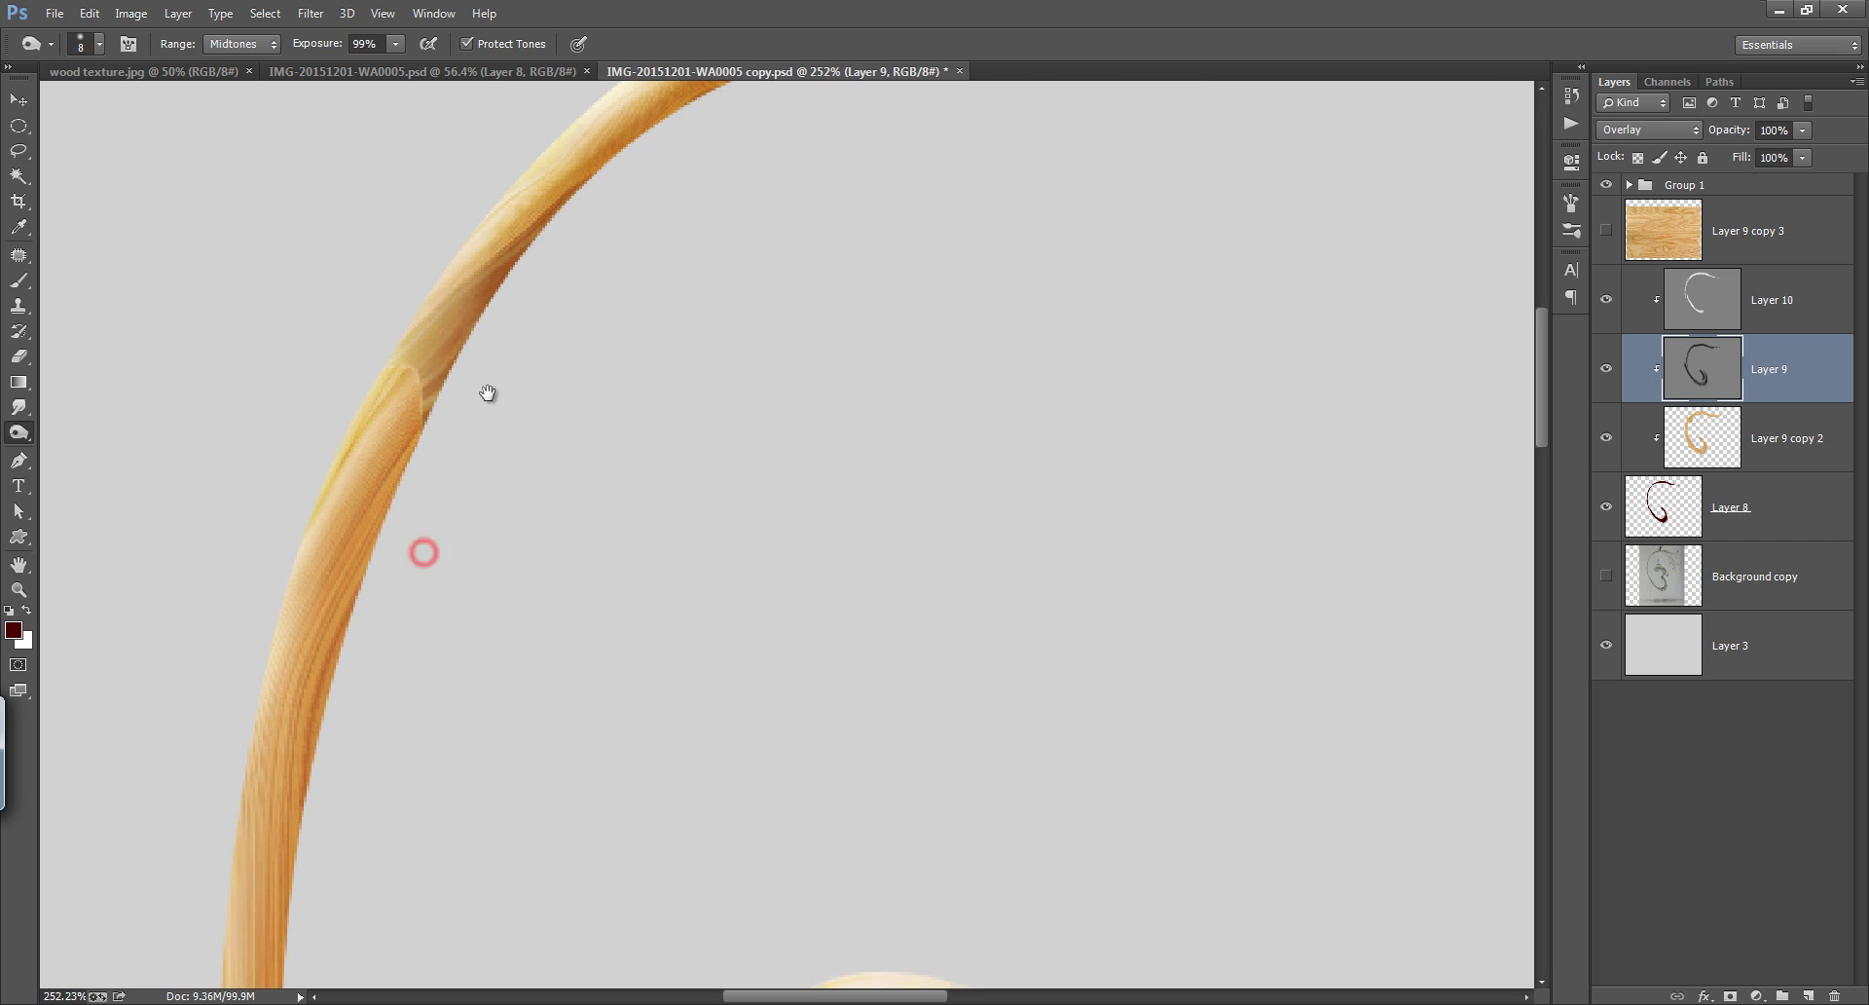
{"action": "left_click_drag", "start_coordinate": [480, 319], "coordinate": [420, 416]}
{"action": "left_click_drag", "start_coordinate": [373, 611], "coordinate": [397, 413]}
{"action": "mouse_move", "coordinate": [369, 525]}
{"action": "left_mouse_down"}
{"action": "mouse_move", "coordinate": [380, 372]}
{"action": "mouse_move", "coordinate": [336, 575]}
{"action": "left_mouse_up"}
{"action": "left_click_drag", "start_coordinate": [356, 615], "coordinate": [367, 457]}
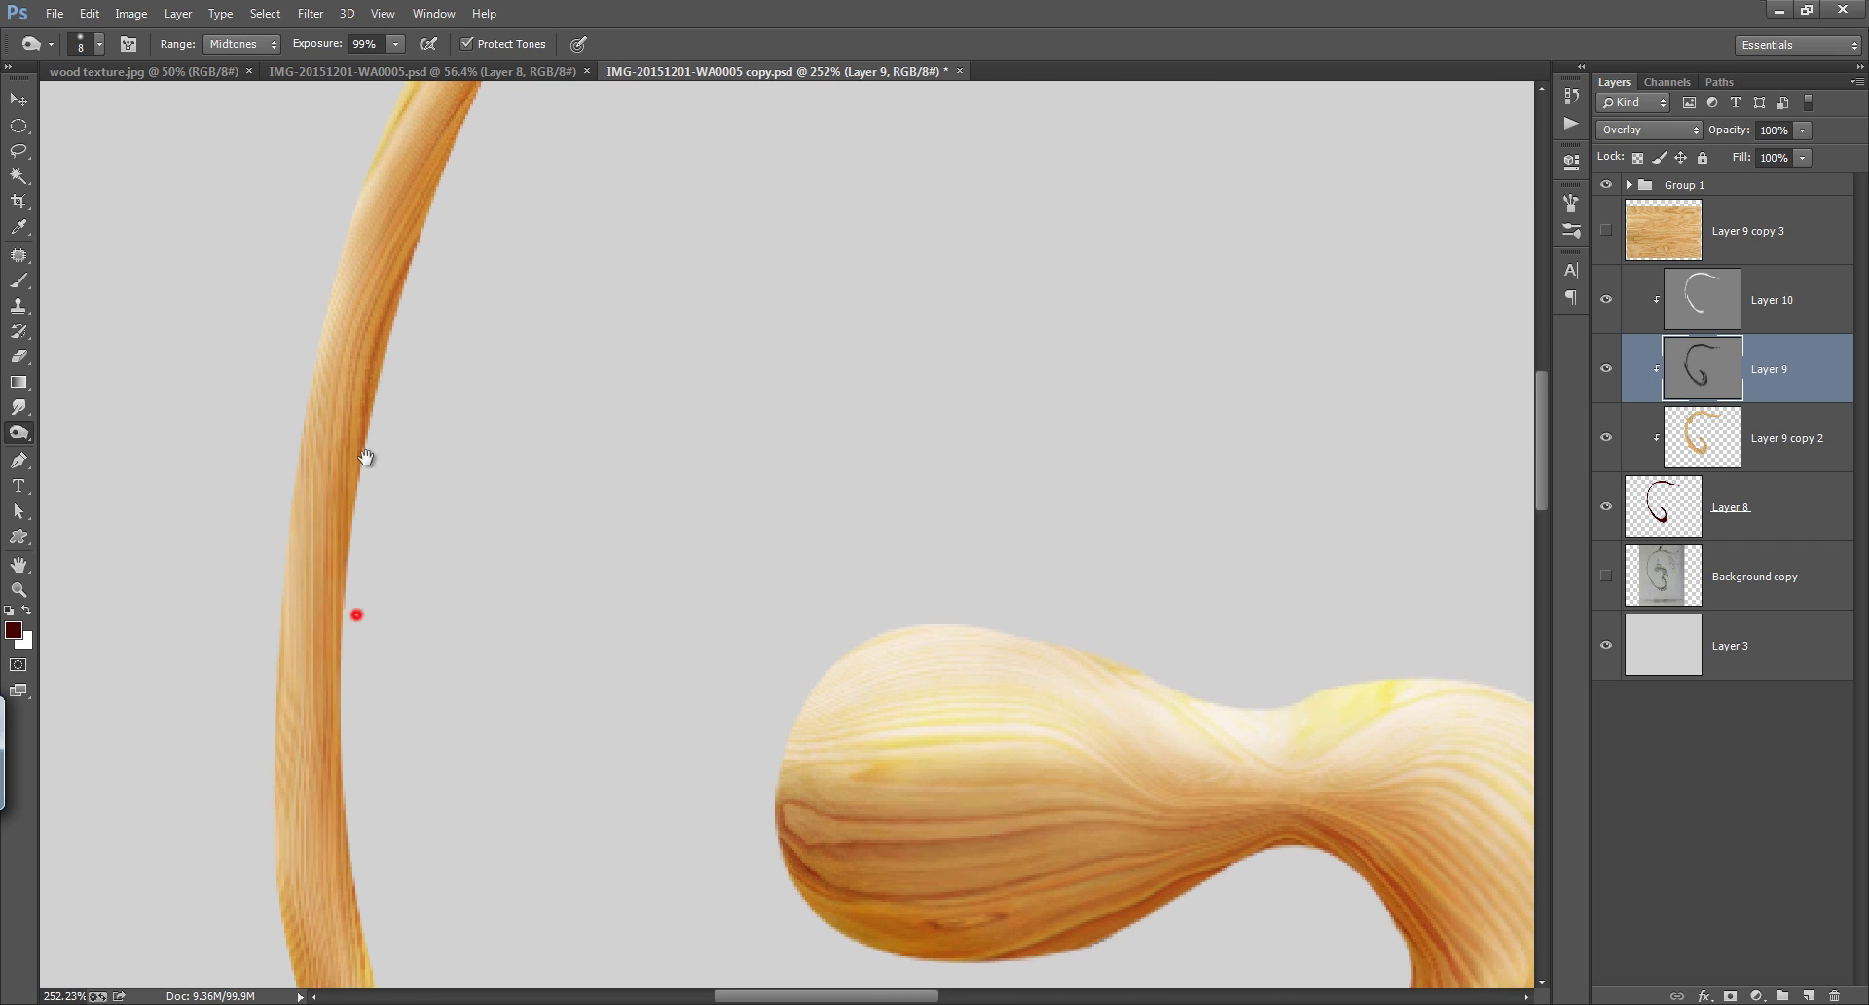
{"action": "key", "text": "ctrl+0"}
Create a new layer group below Group 1 and move the layers from Layer 9 copy 3 through Layer 8 into it
{"action": "left_click", "coordinate": [1760, 241]}
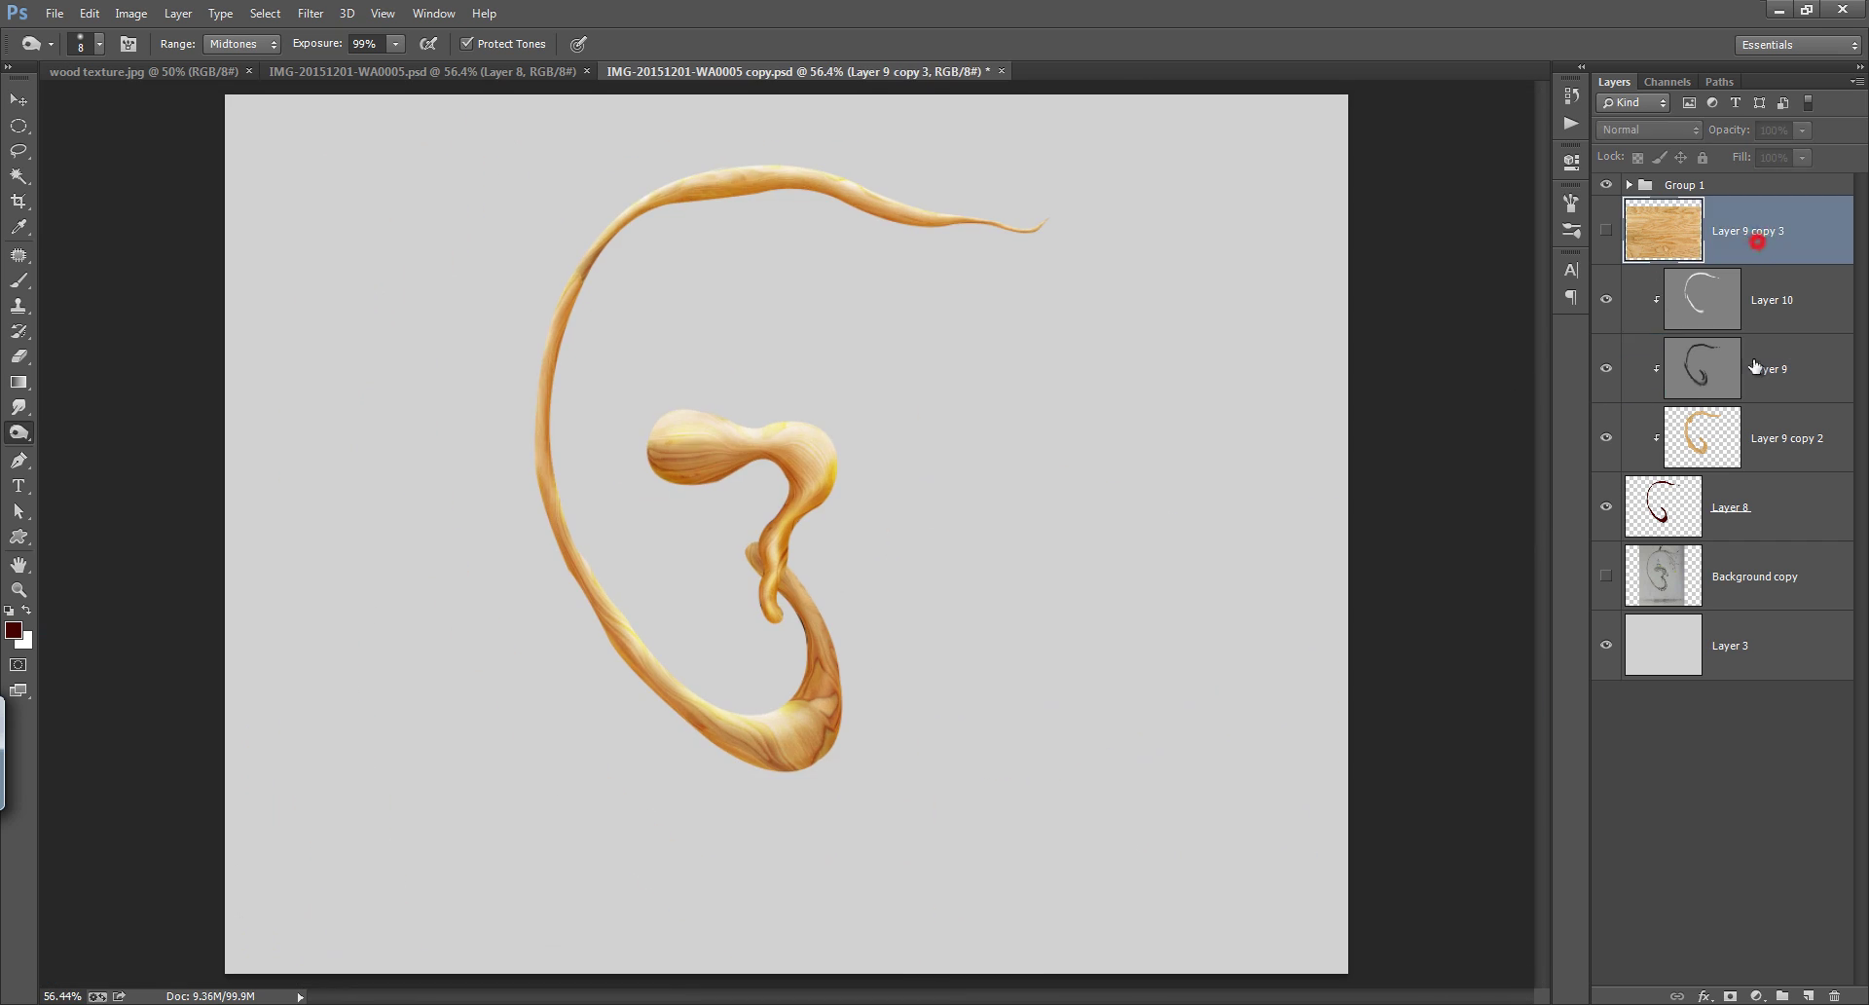
{"action": "left_click", "coordinate": [1807, 995]}
{"action": "key", "text": "ctrl+z"}
{"action": "left_click", "coordinate": [1783, 995]}
{"action": "left_click", "coordinate": [1762, 250]}
{"action": "left_click", "coordinate": [1771, 507], "text": "shift"}
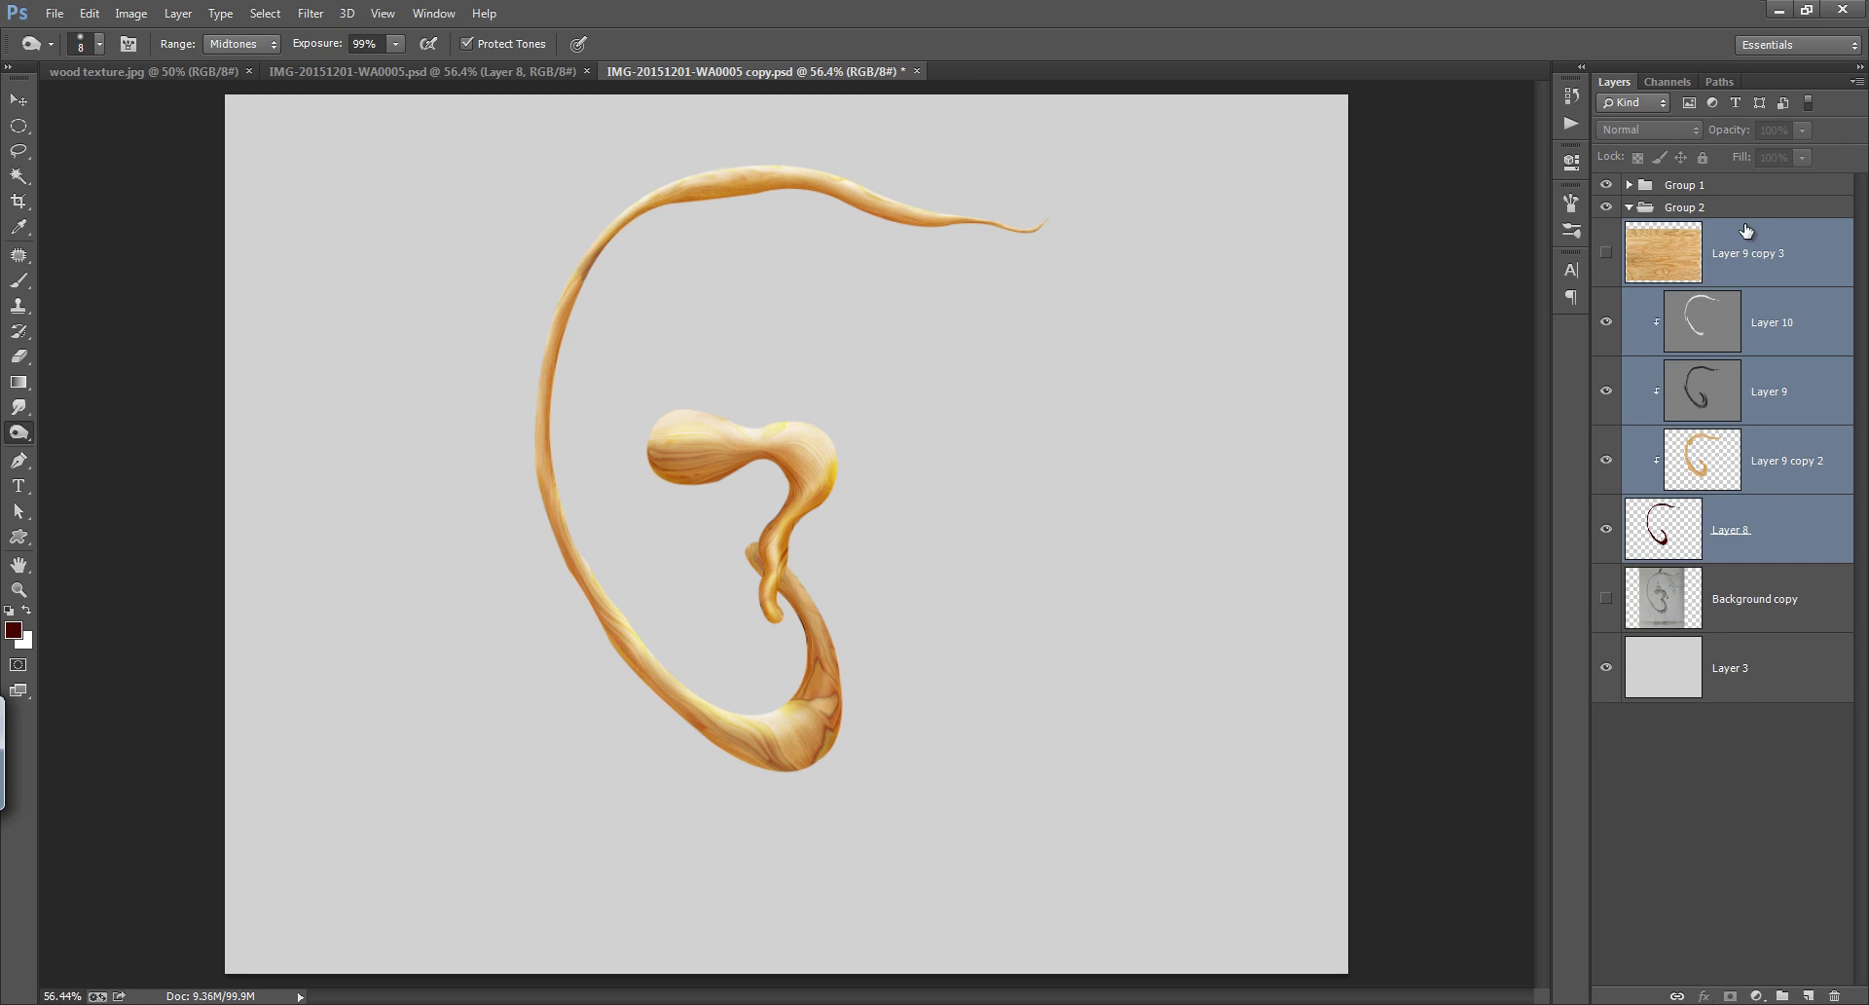
{"action": "left_click_drag", "start_coordinate": [1746, 240], "coordinate": [1694, 207]}
Collapse Group 2, toggle its visibility to check its contents, and save the document
{"action": "left_click", "coordinate": [1629, 207]}
{"action": "left_click", "coordinate": [1607, 207]}
{"action": "left_click", "coordinate": [1606, 206]}
{"action": "key", "text": "ctrl+s"}
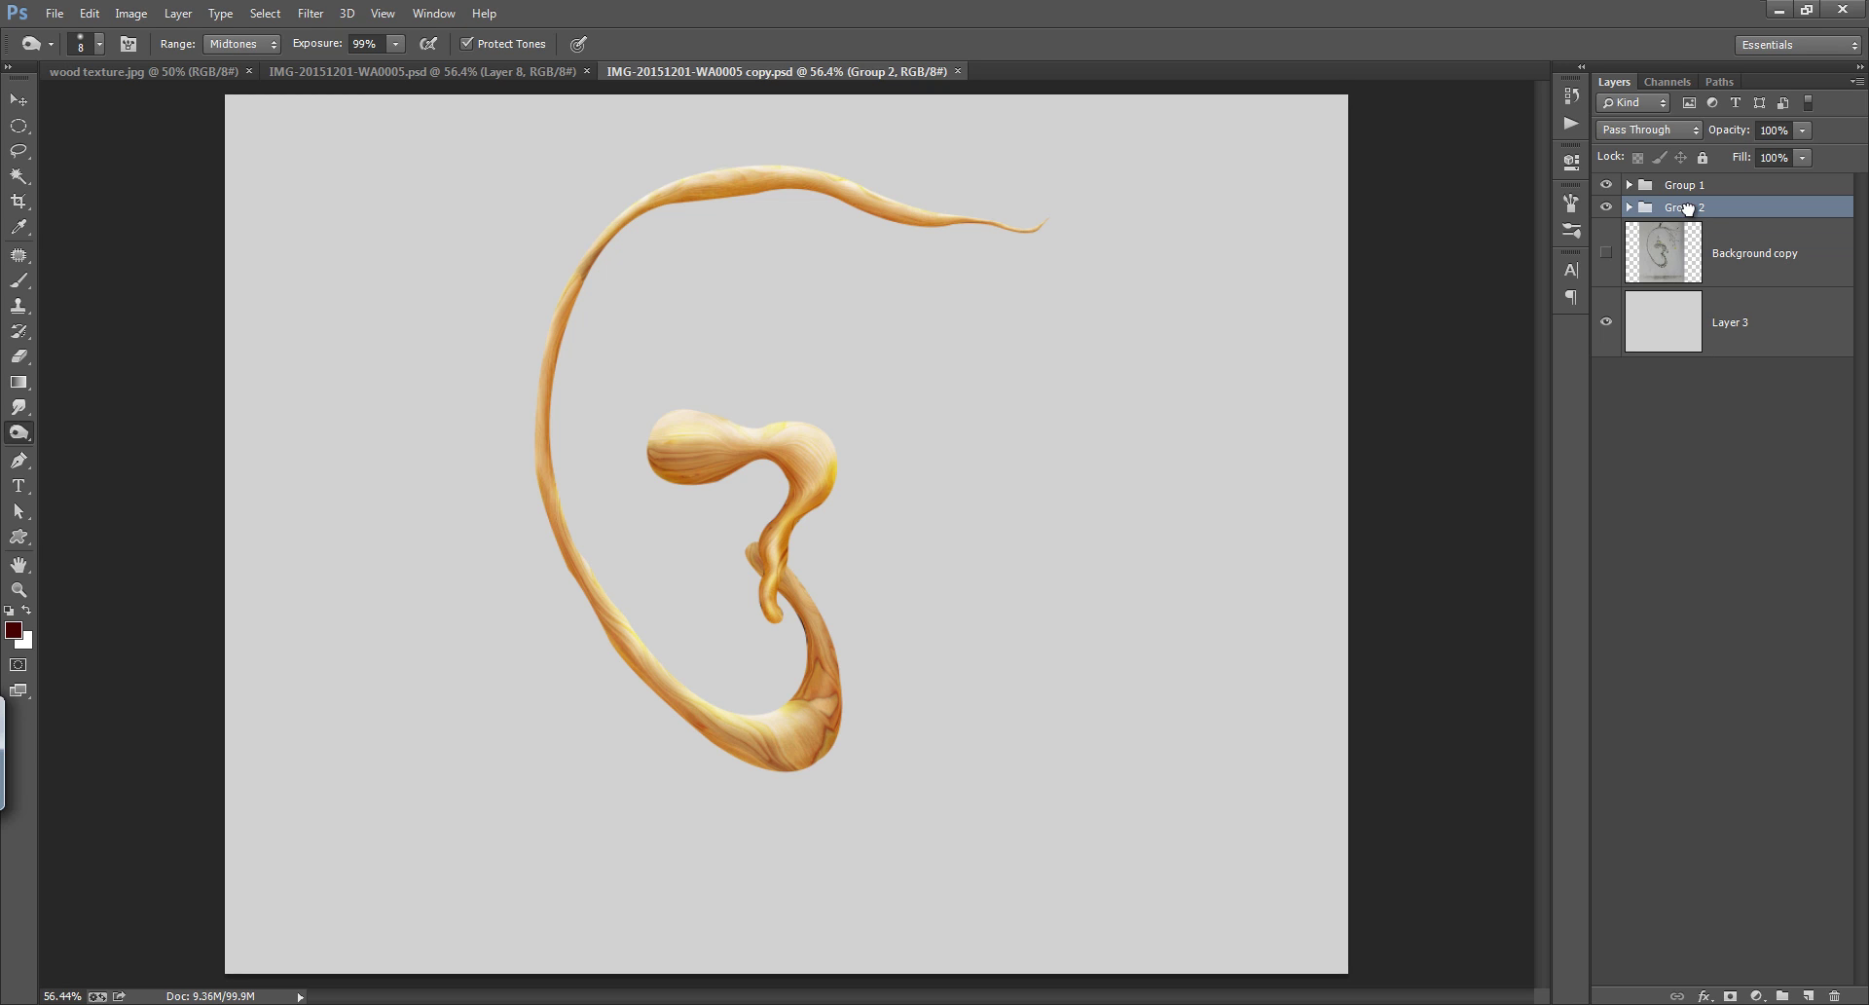
Expand Group 1 and add a new empty layer directly beneath Layer 4
{"action": "left_click", "coordinate": [1690, 185]}
{"action": "left_click", "coordinate": [1630, 184]}
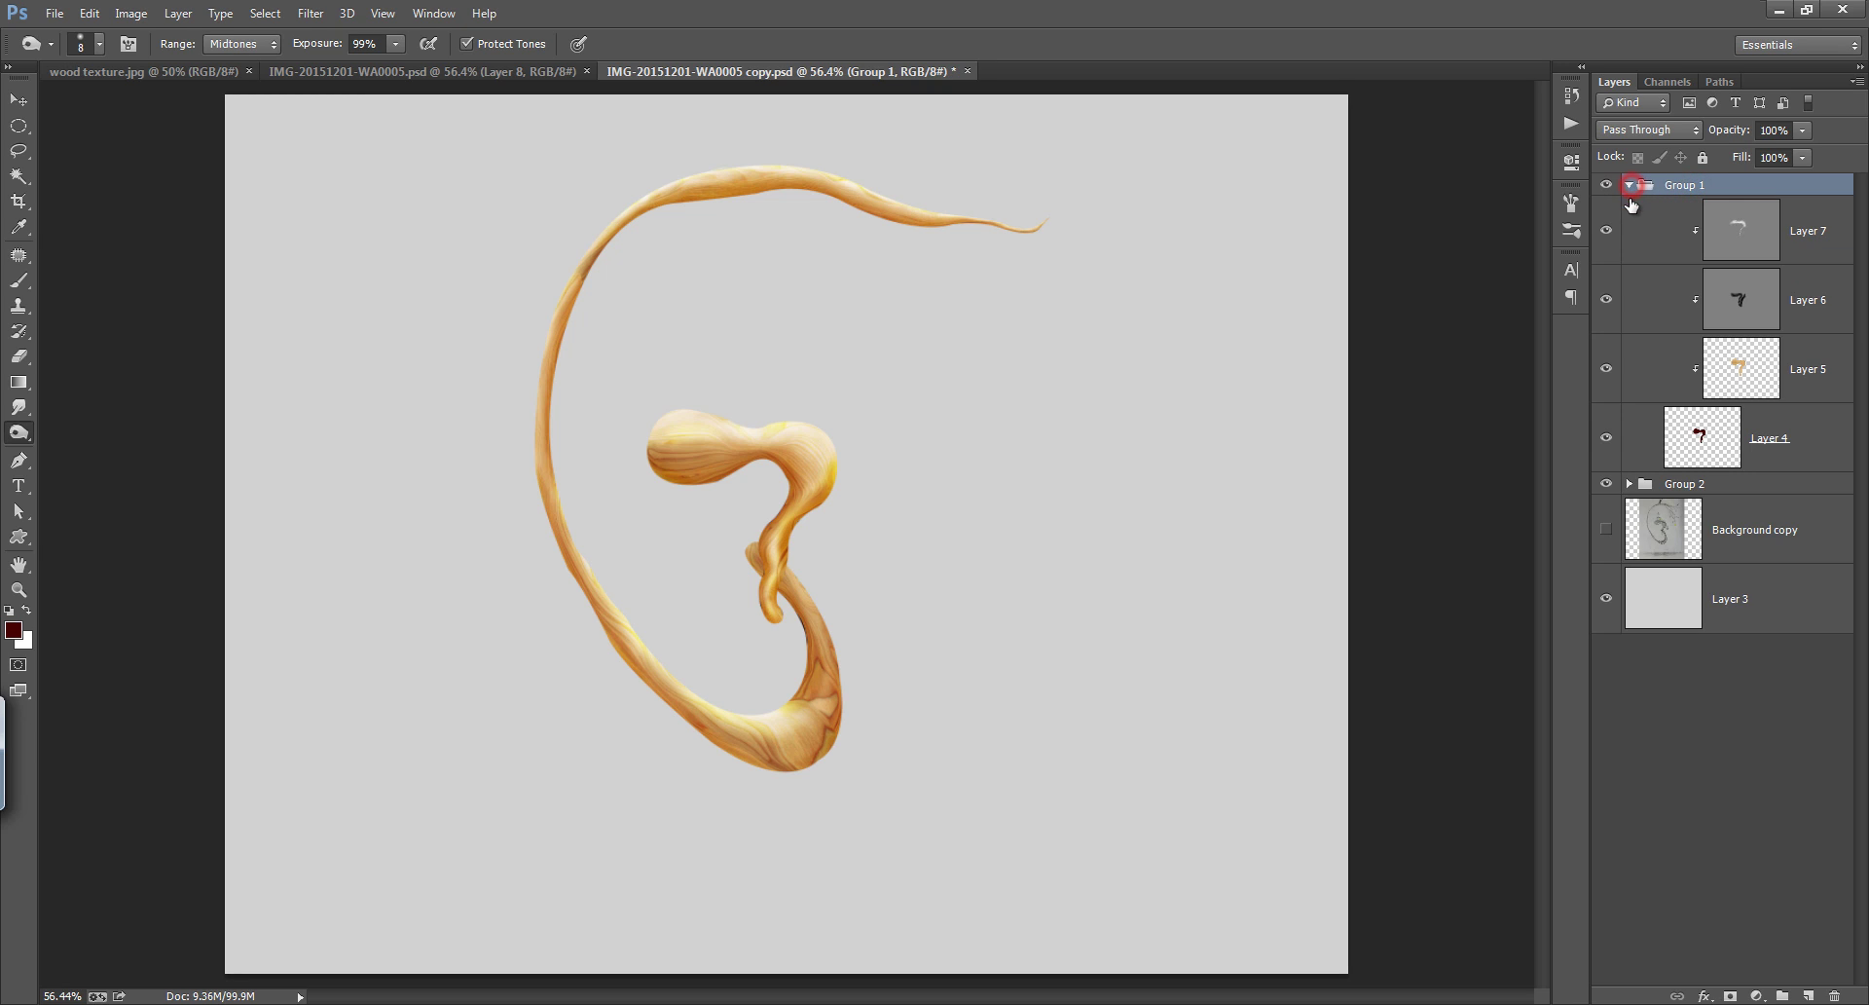
{"action": "left_click", "coordinate": [1704, 448]}
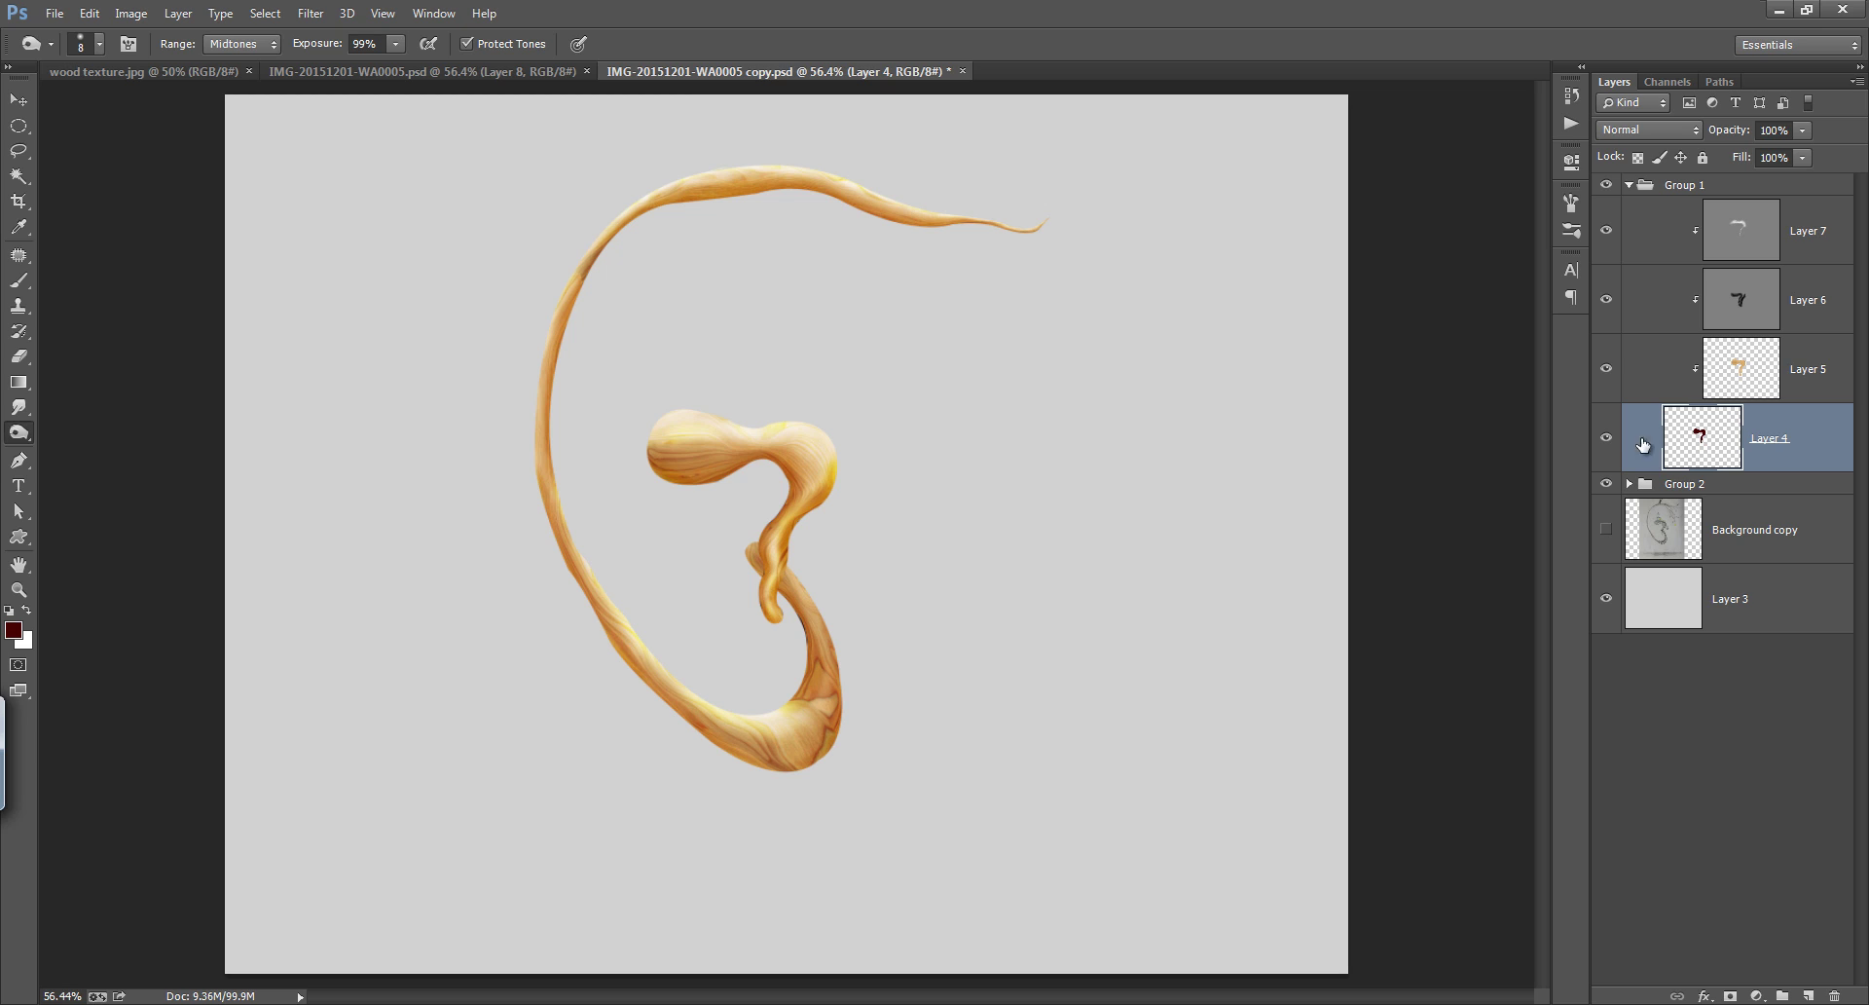
{"action": "left_click", "coordinate": [1606, 440]}
{"action": "left_click", "coordinate": [1607, 441]}
{"action": "left_click", "coordinate": [1803, 993]}
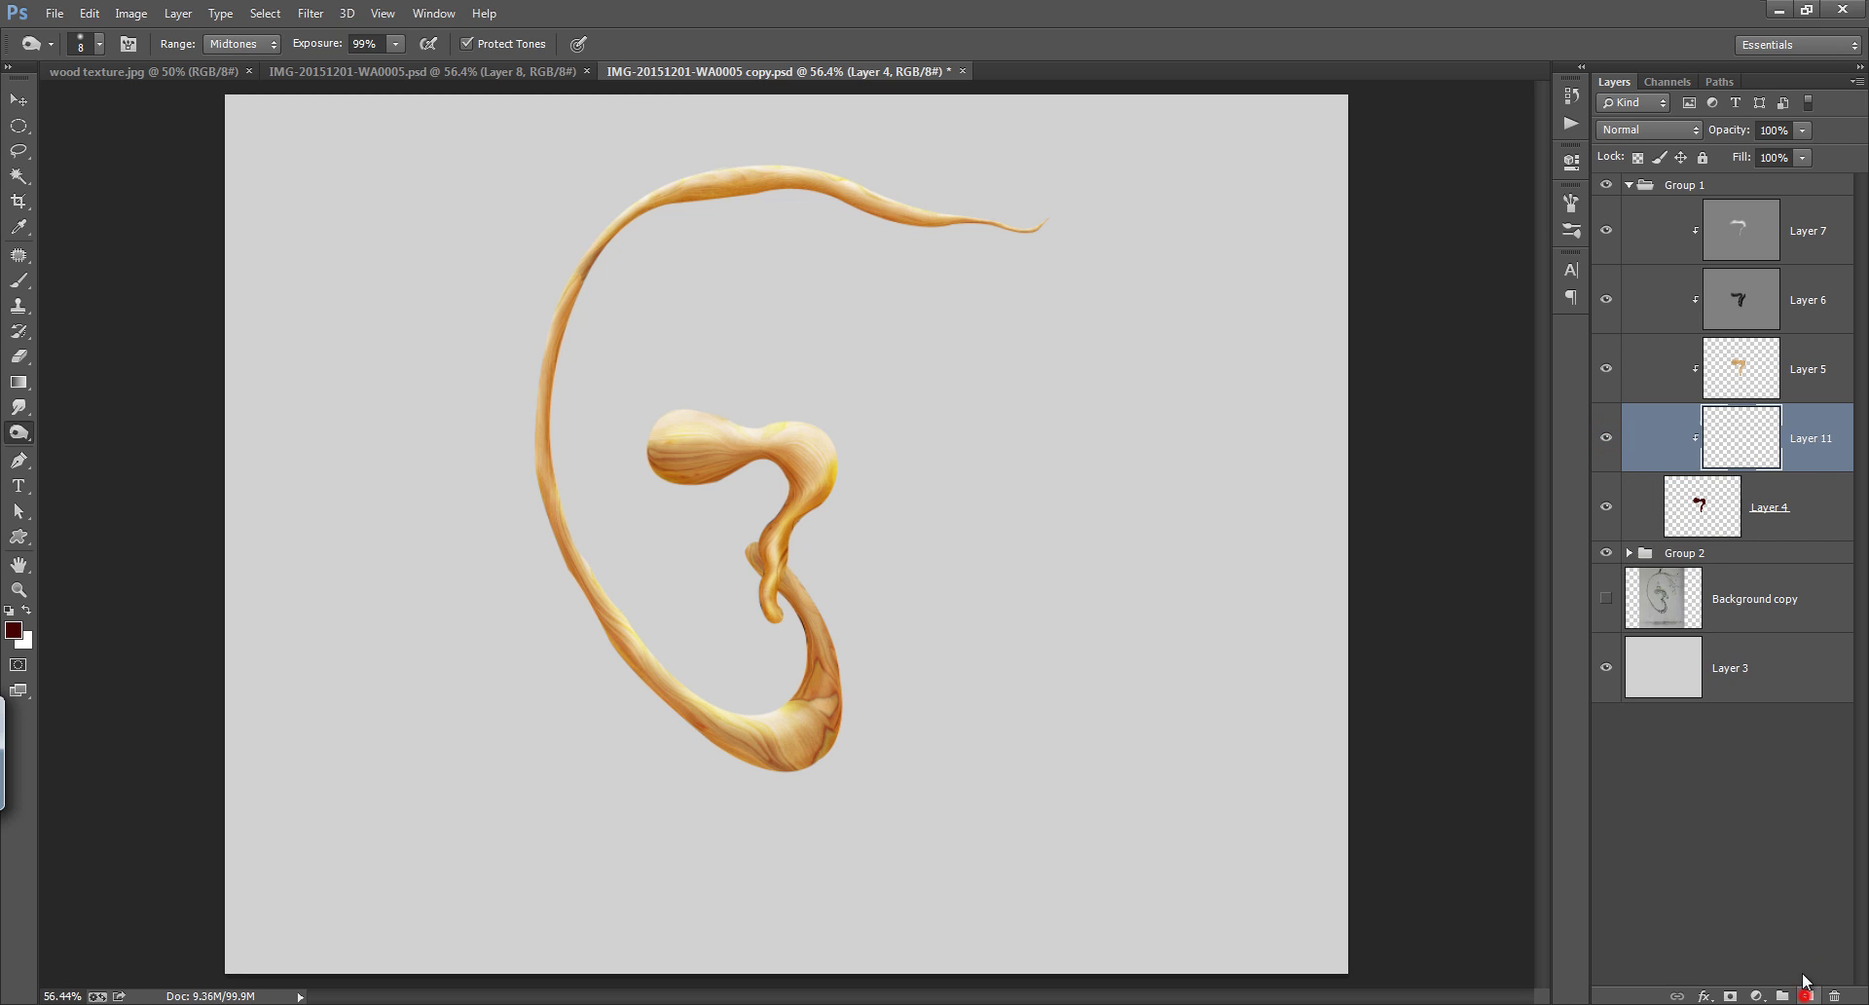
{"action": "left_click_drag", "start_coordinate": [1812, 458], "coordinate": [1811, 526]}
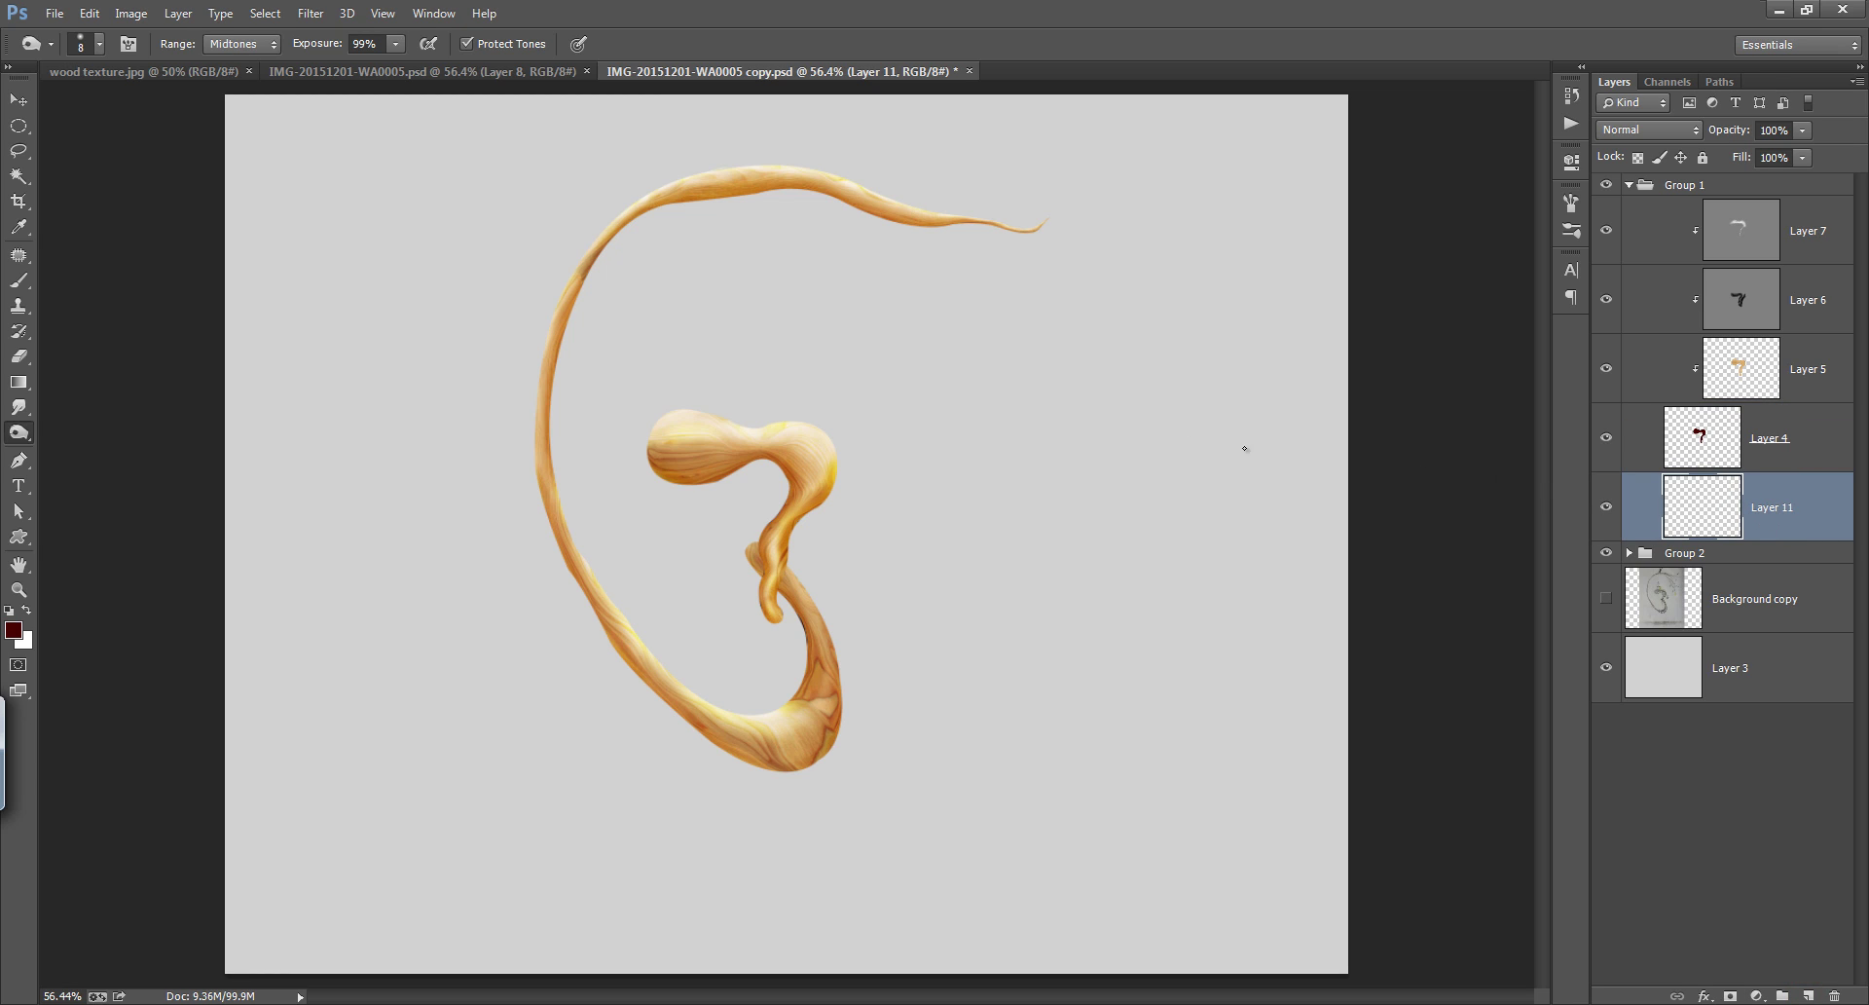
Prepare a black brush of size 30 and load Layer 8's outline as a selection, with Layer 11 as the active layer
{"action": "key", "text": "b"}
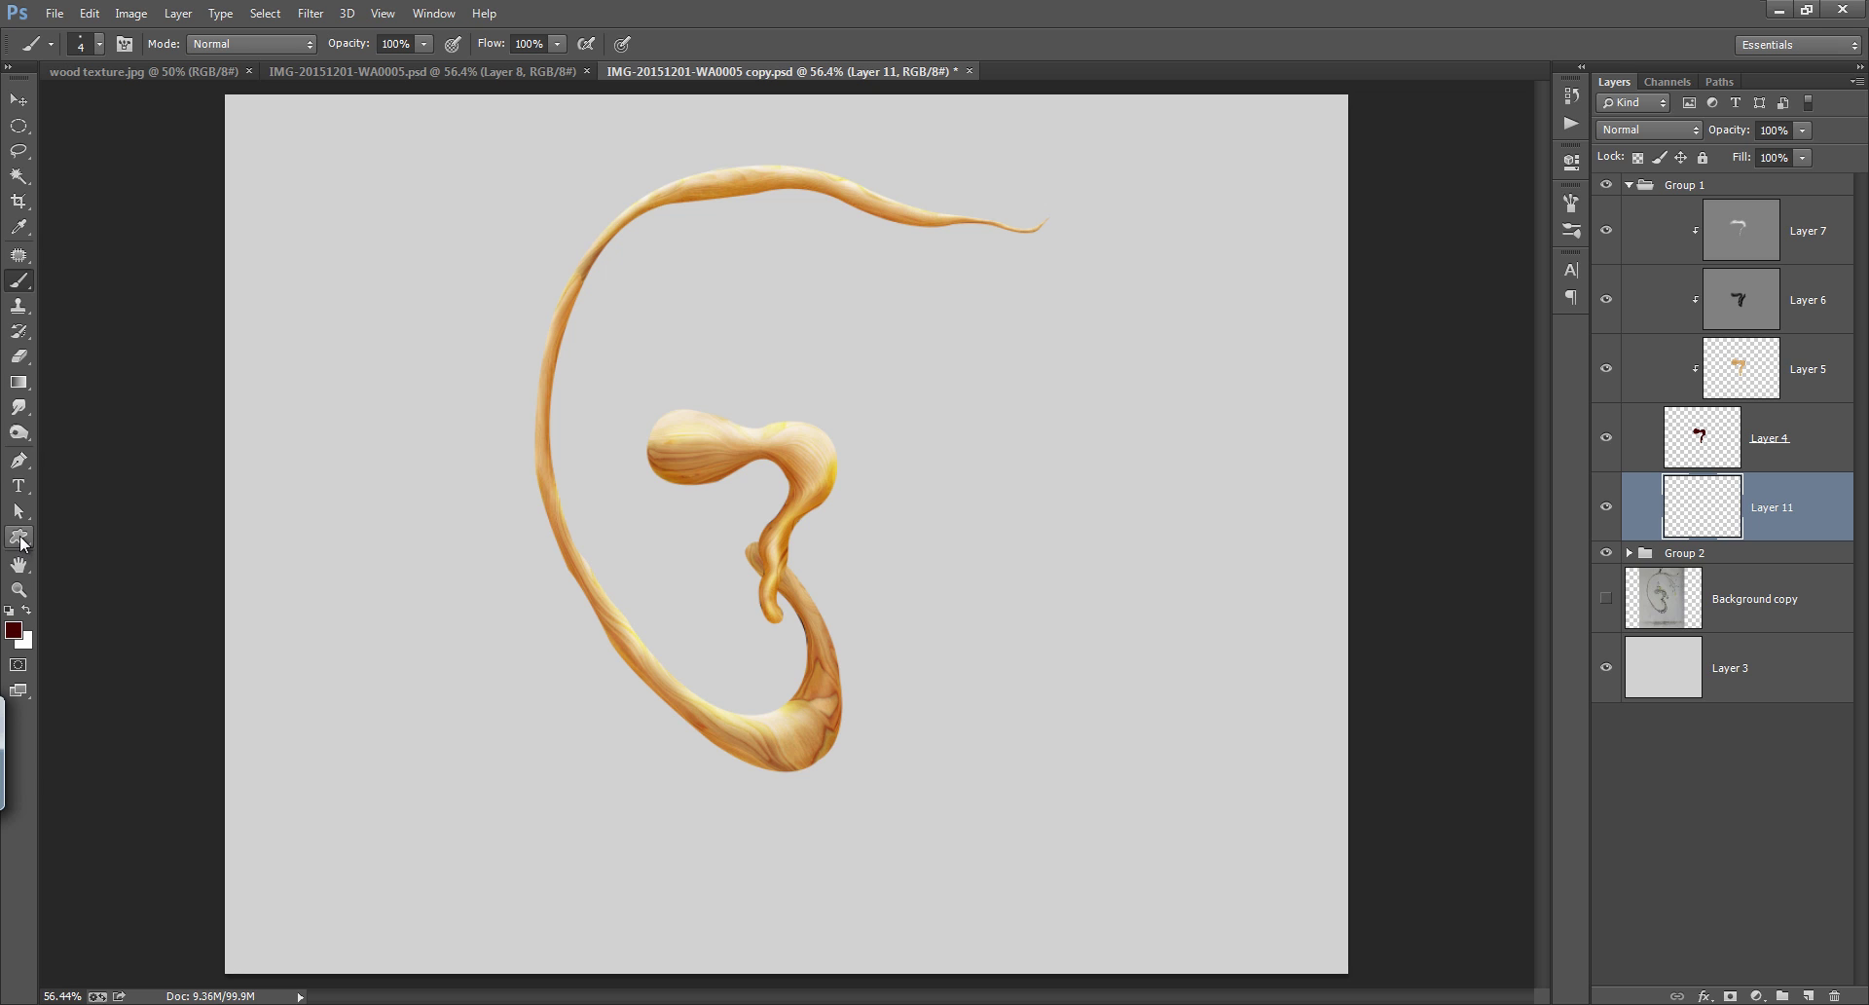
{"action": "left_click_drag", "start_coordinate": [692, 567], "coordinate": [822, 521]}
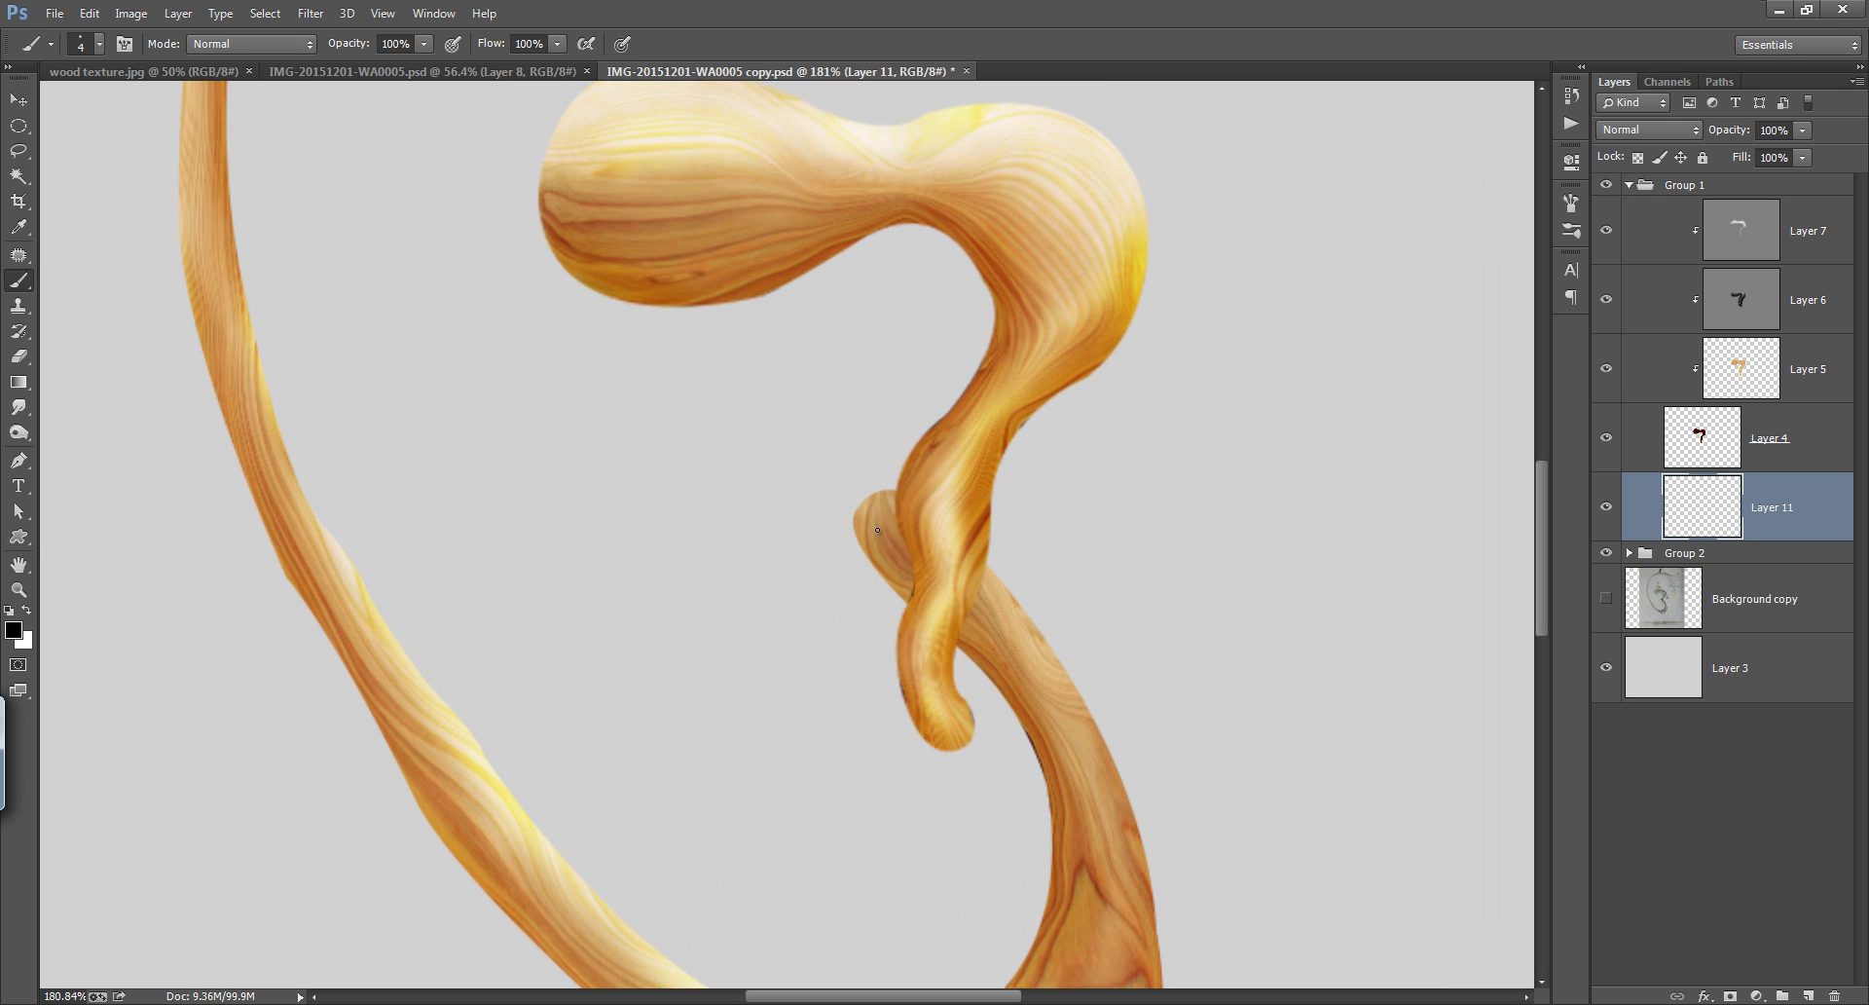
{"action": "key", "text": "bracketright"}
{"action": "key", "text": "bracketright"}
{"action": "key", "text": "bracketright"}
{"action": "left_click", "coordinate": [1669, 559], "text": "shift"}
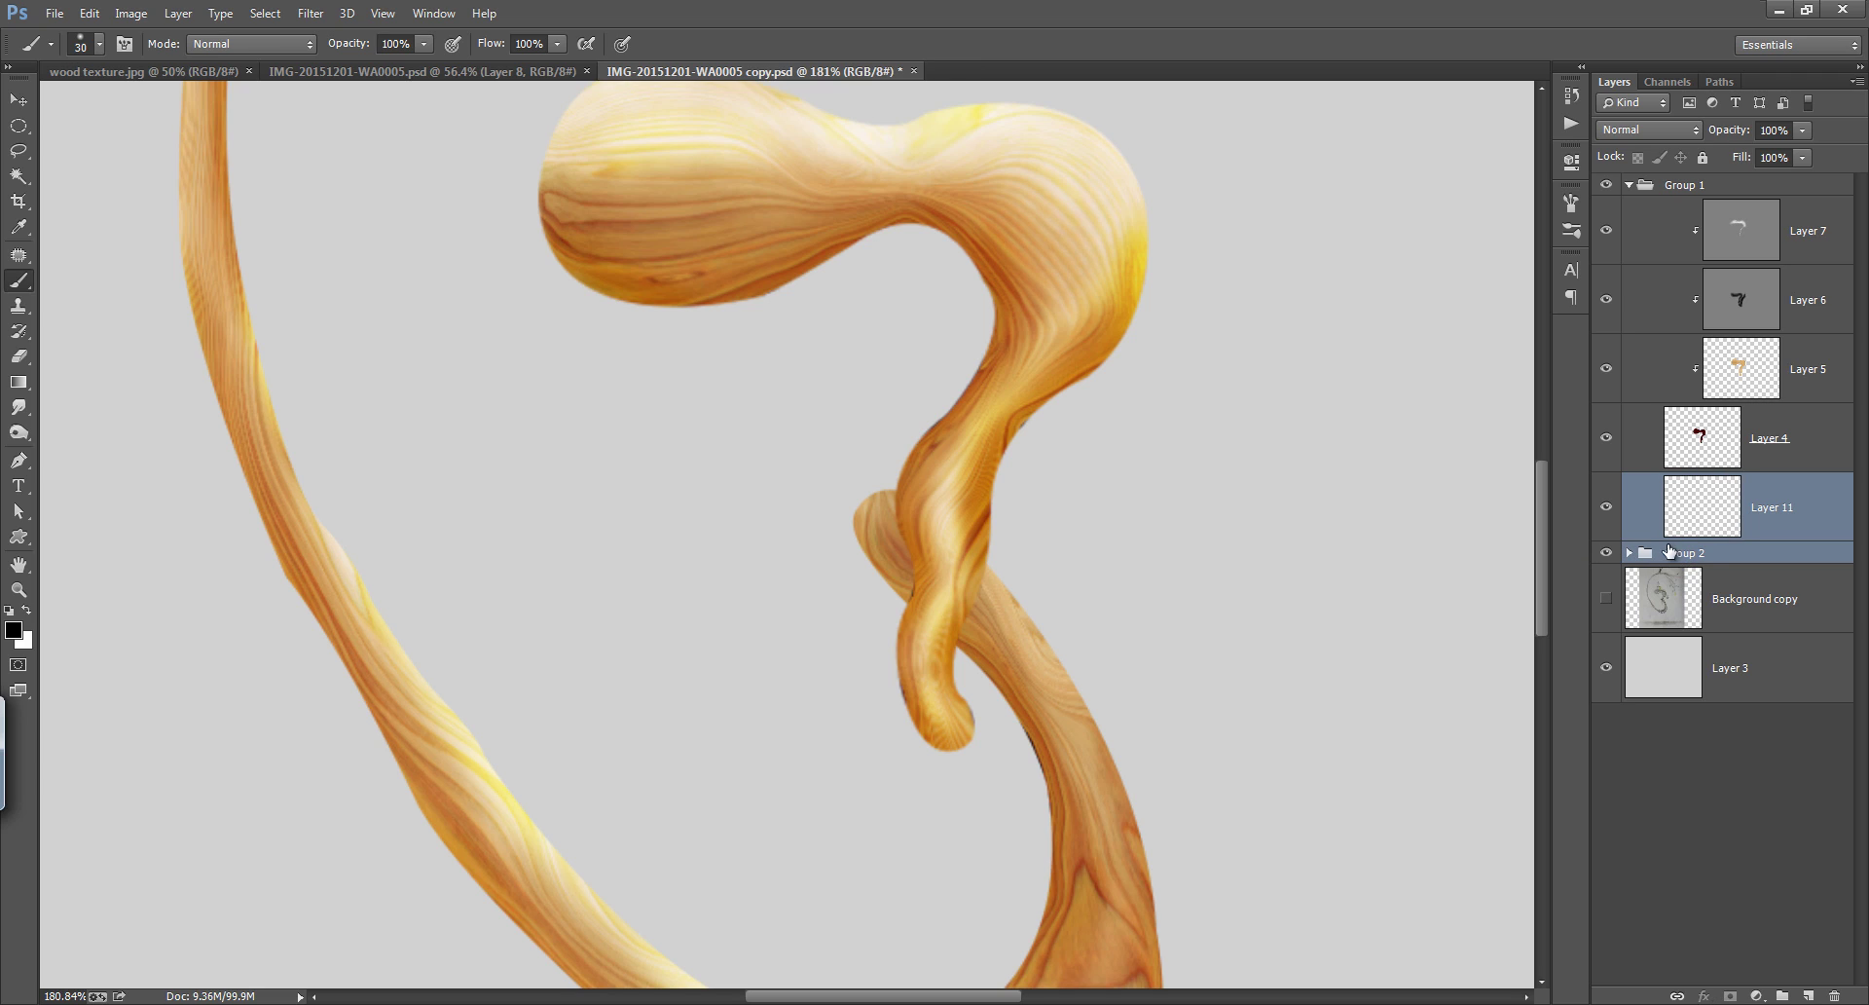
{"action": "left_click", "coordinate": [1629, 553]}
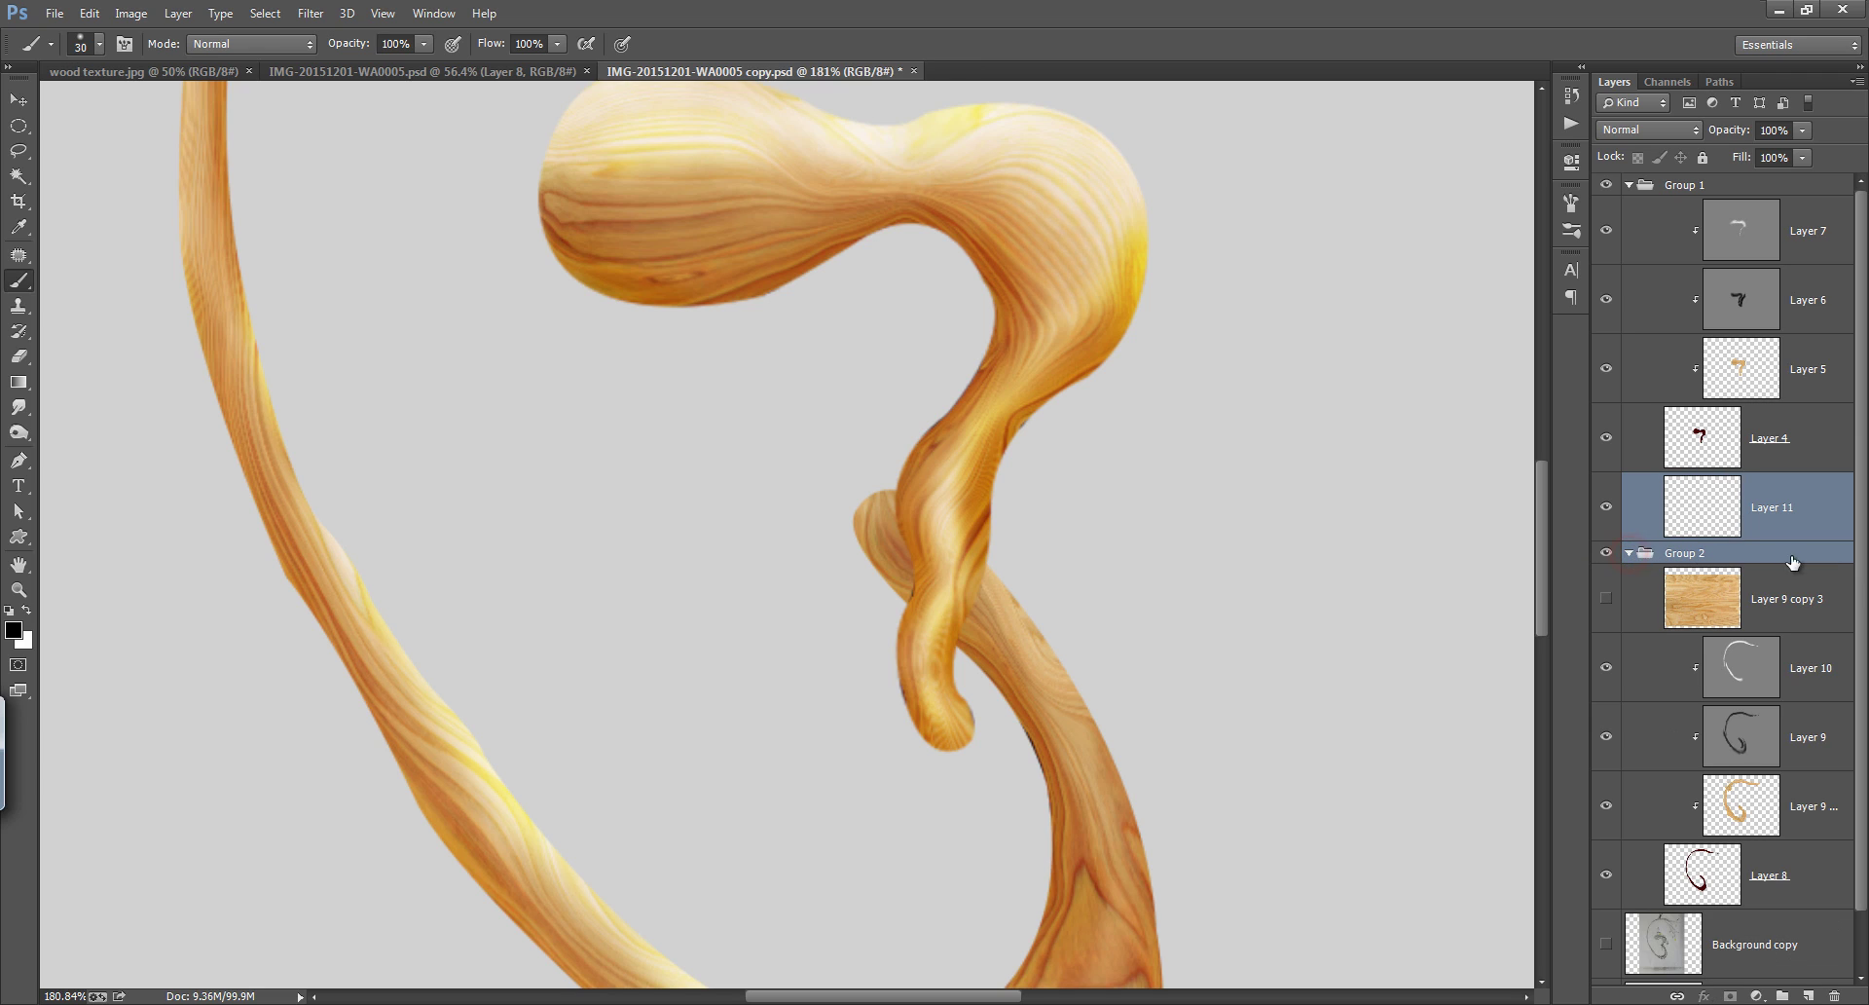
{"action": "left_click_drag", "start_coordinate": [1859, 519], "coordinate": [1855, 571]}
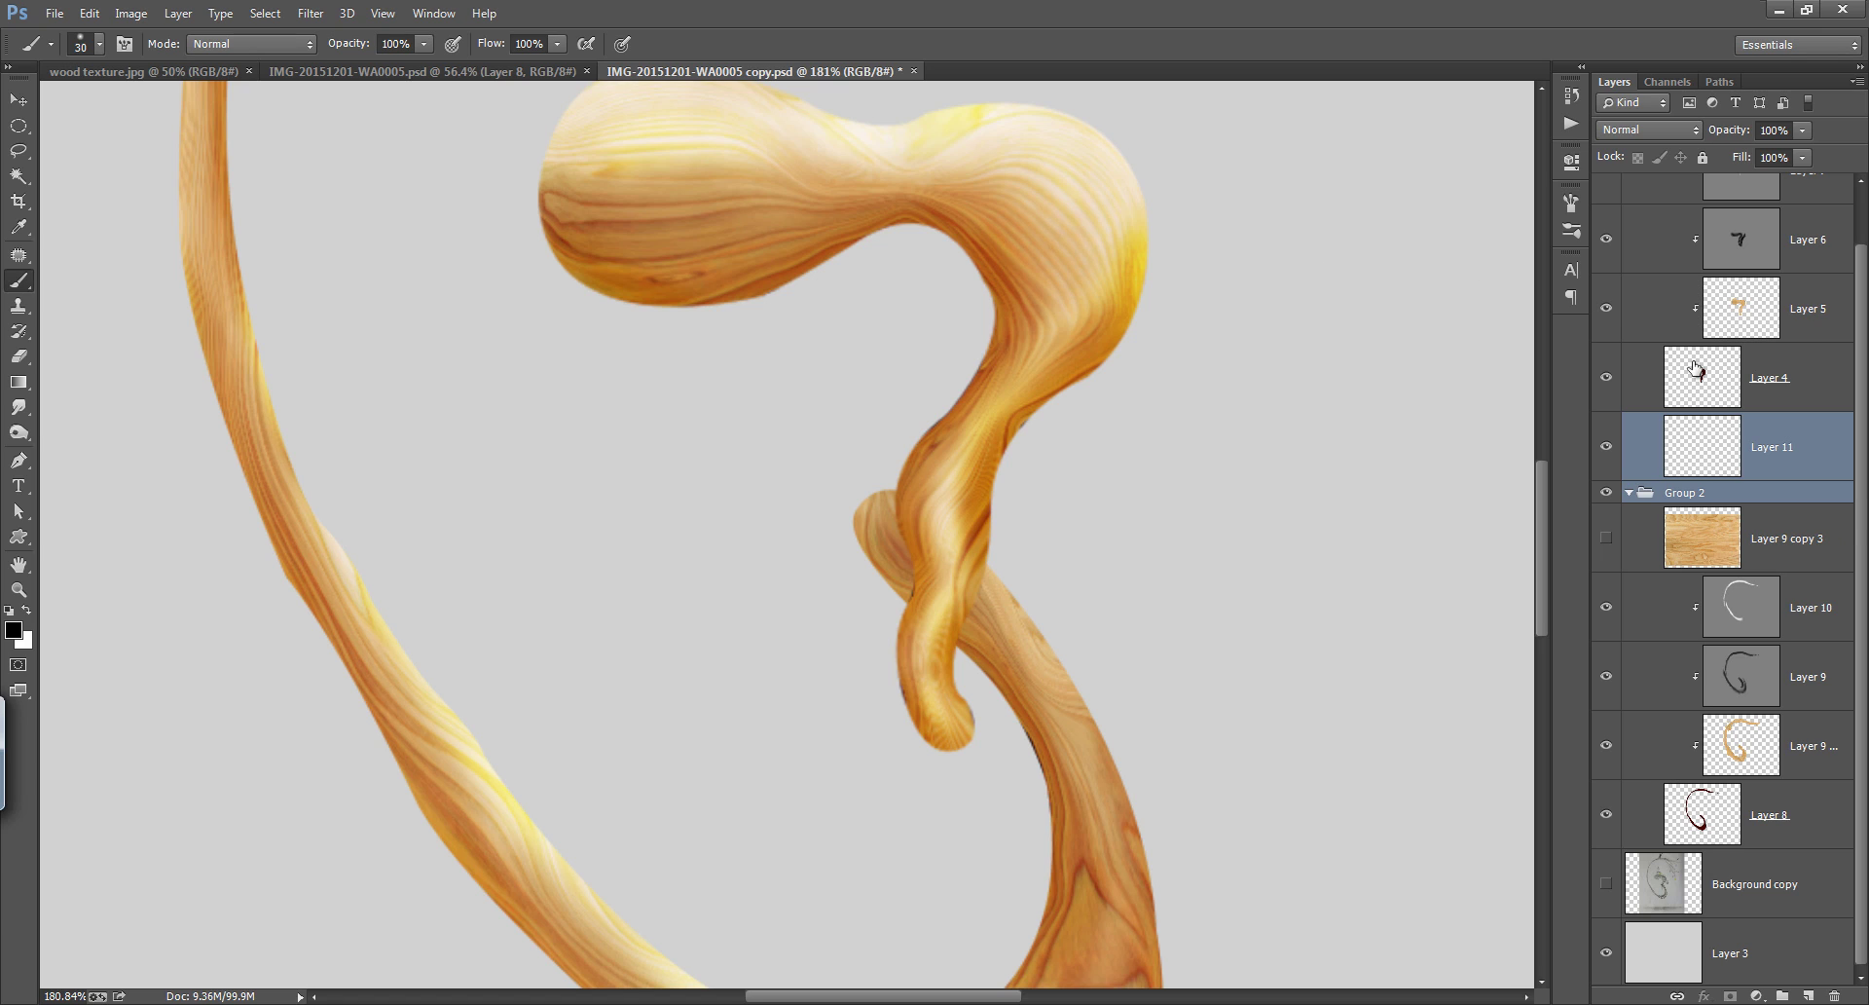
{"action": "left_click", "coordinate": [1703, 818], "text": "ctrl"}
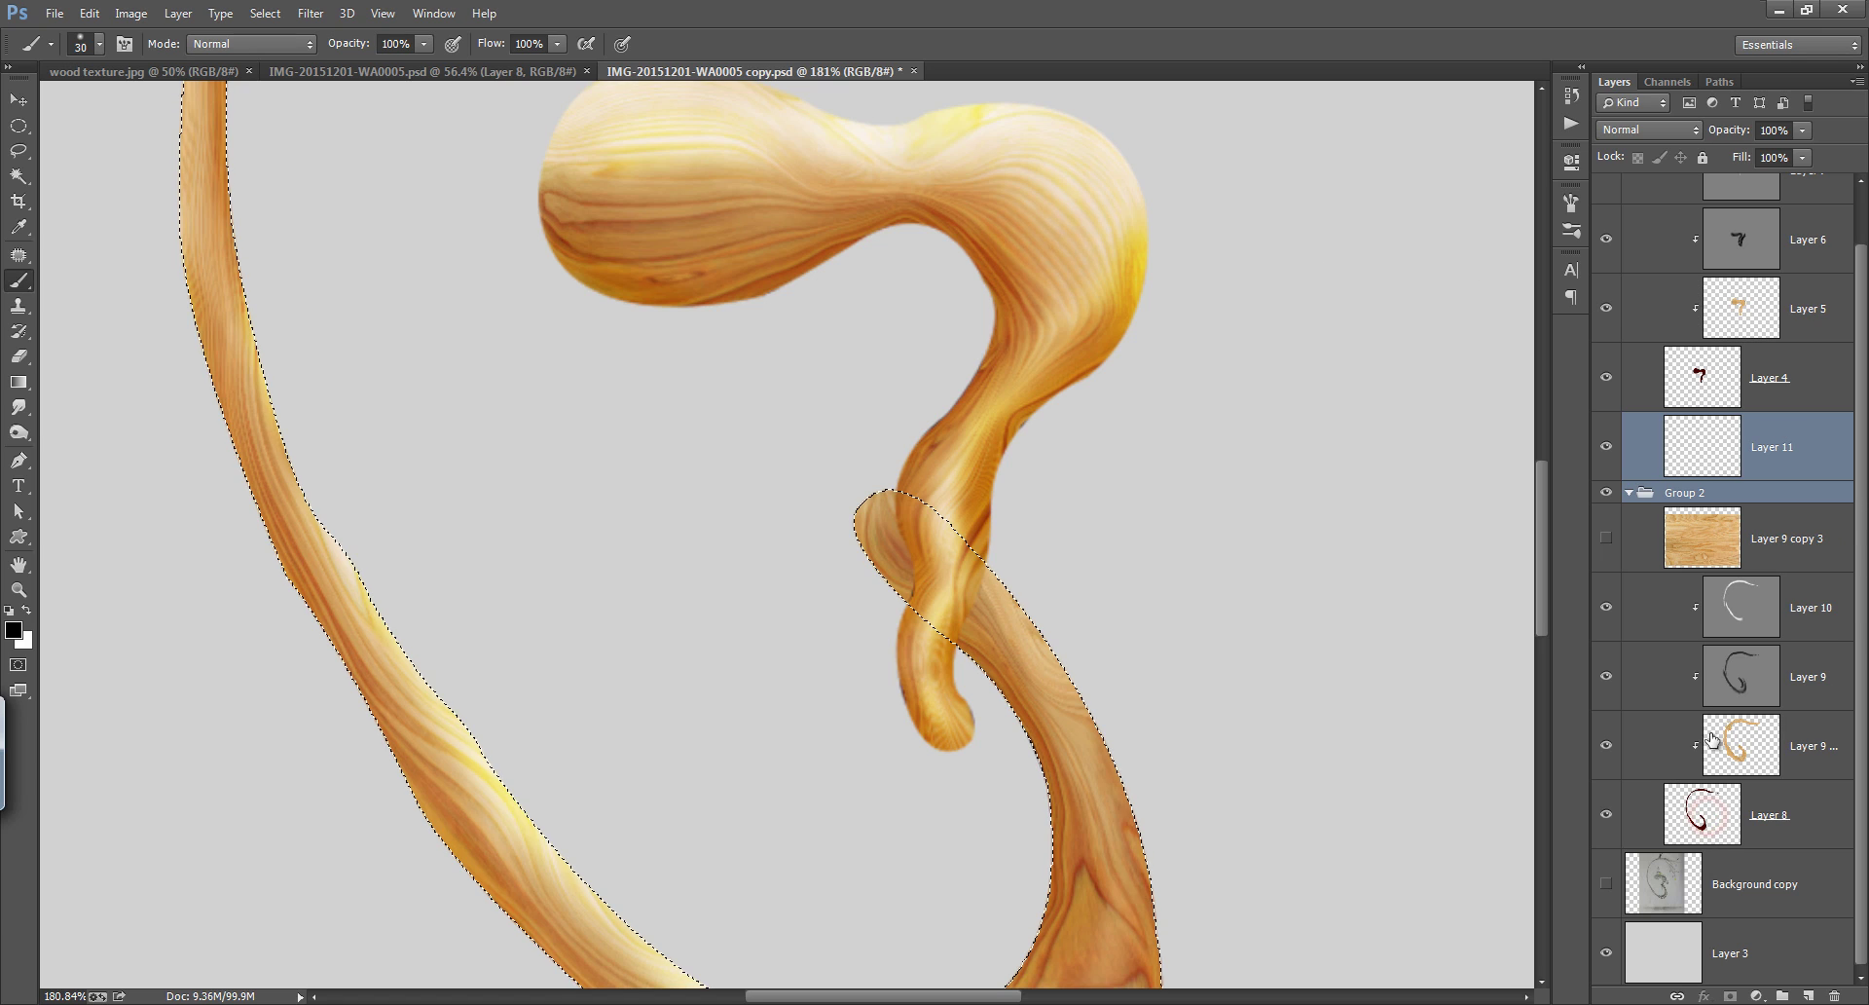
{"action": "left_click", "coordinate": [1706, 445]}
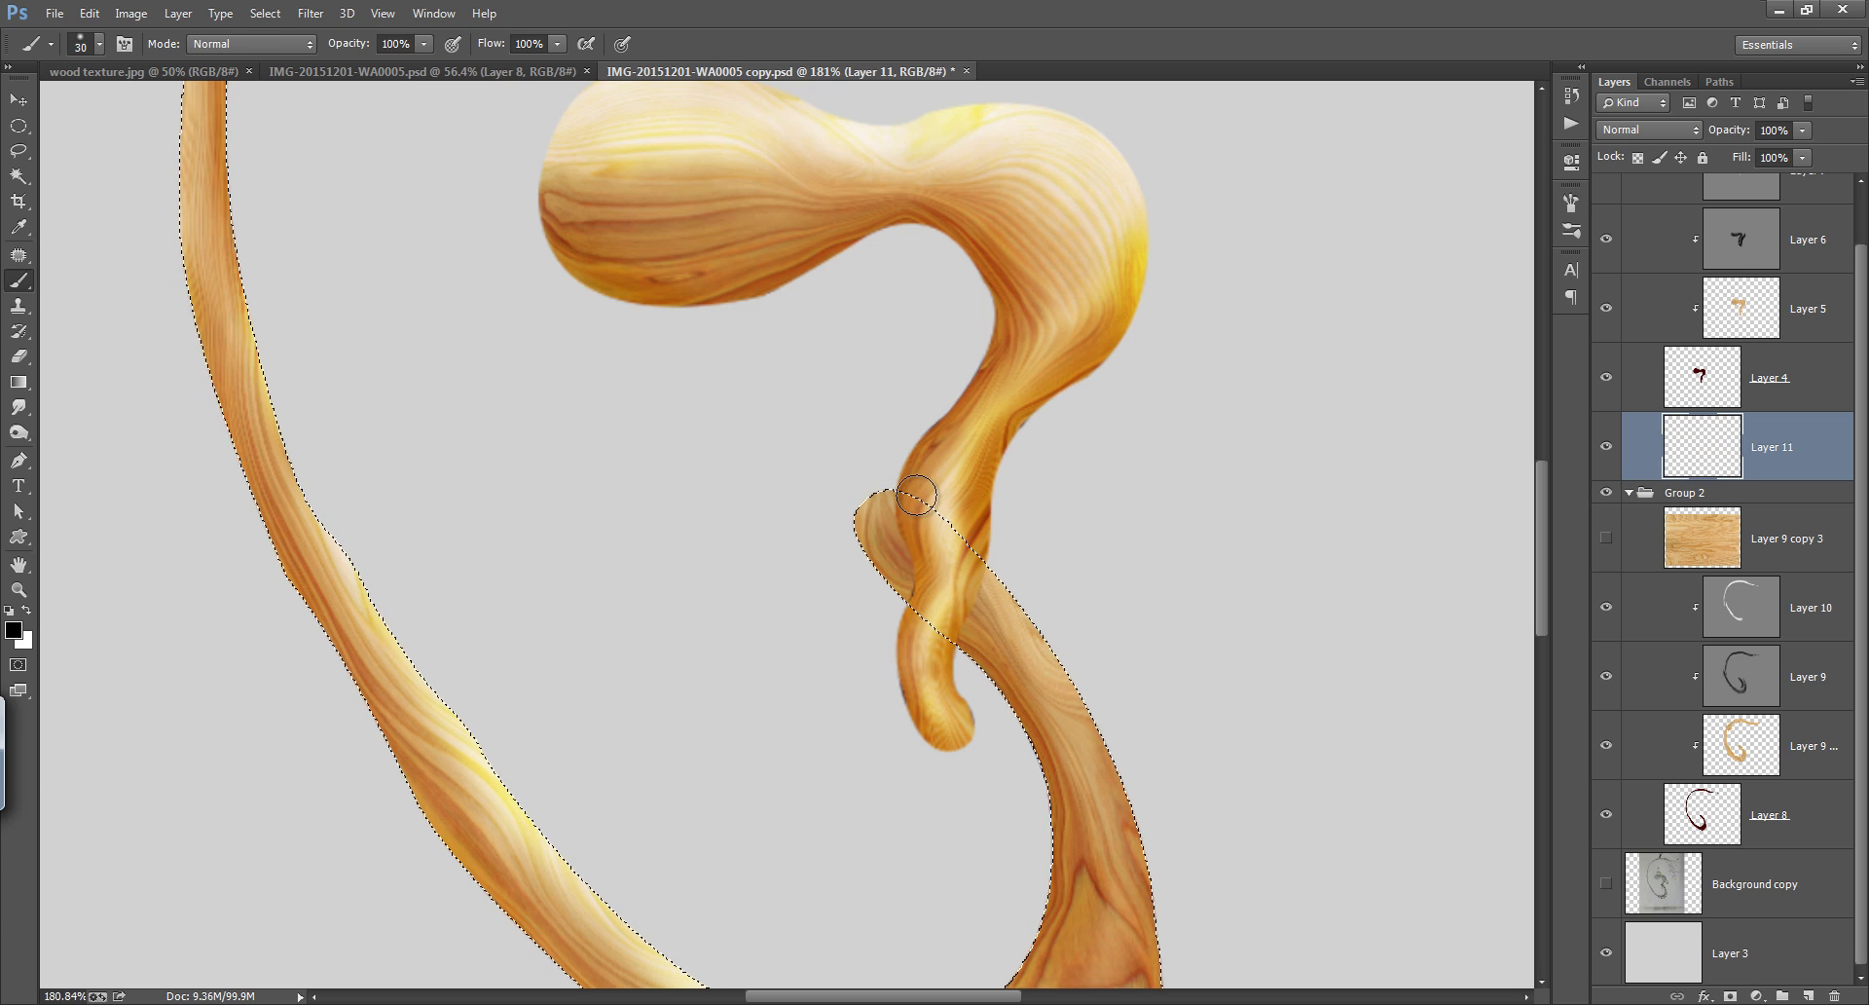
Paint soft black shadows on the trunk beside the overlapping strand with brush size 45 and 33% opacity, comparing with Layer 11 hidden
{"action": "mouse_move", "coordinate": [910, 541]}
{"action": "left_mouse_down"}
{"action": "mouse_move", "coordinate": [891, 531]}
{"action": "mouse_move", "coordinate": [913, 550]}
{"action": "left_mouse_up"}
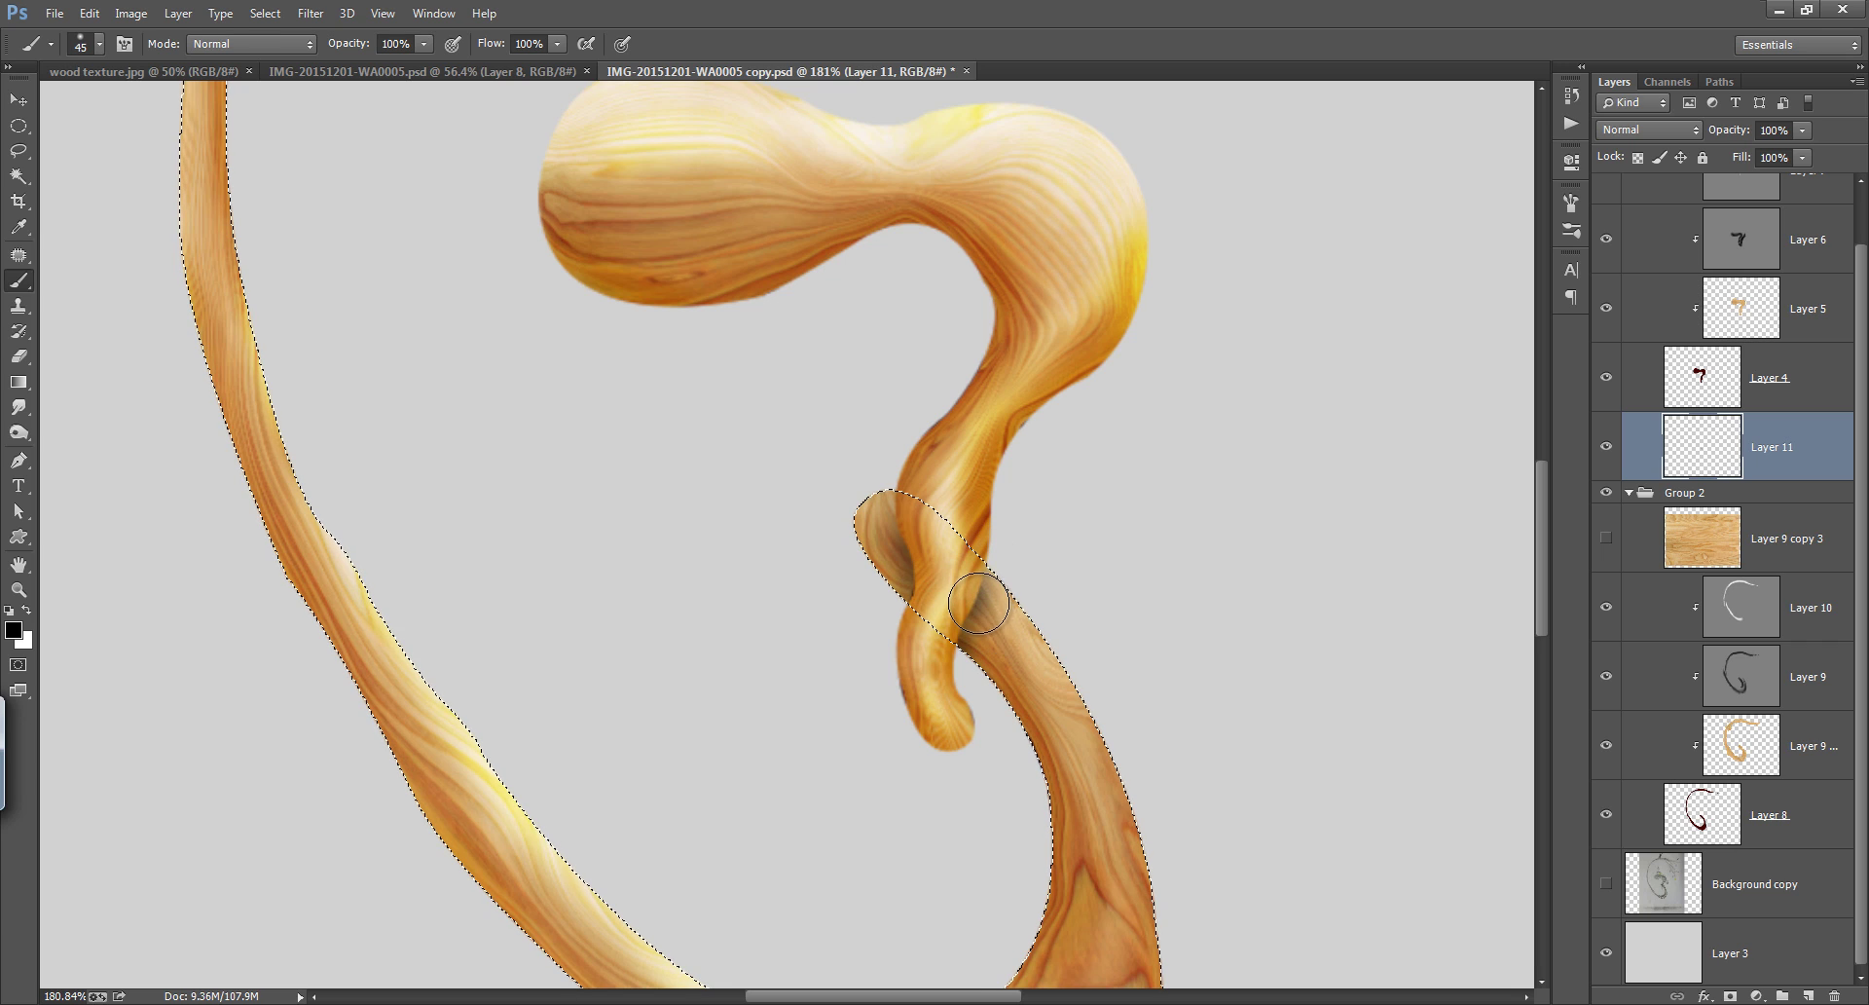
{"action": "left_click_drag", "start_coordinate": [339, 44], "coordinate": [269, 46]}
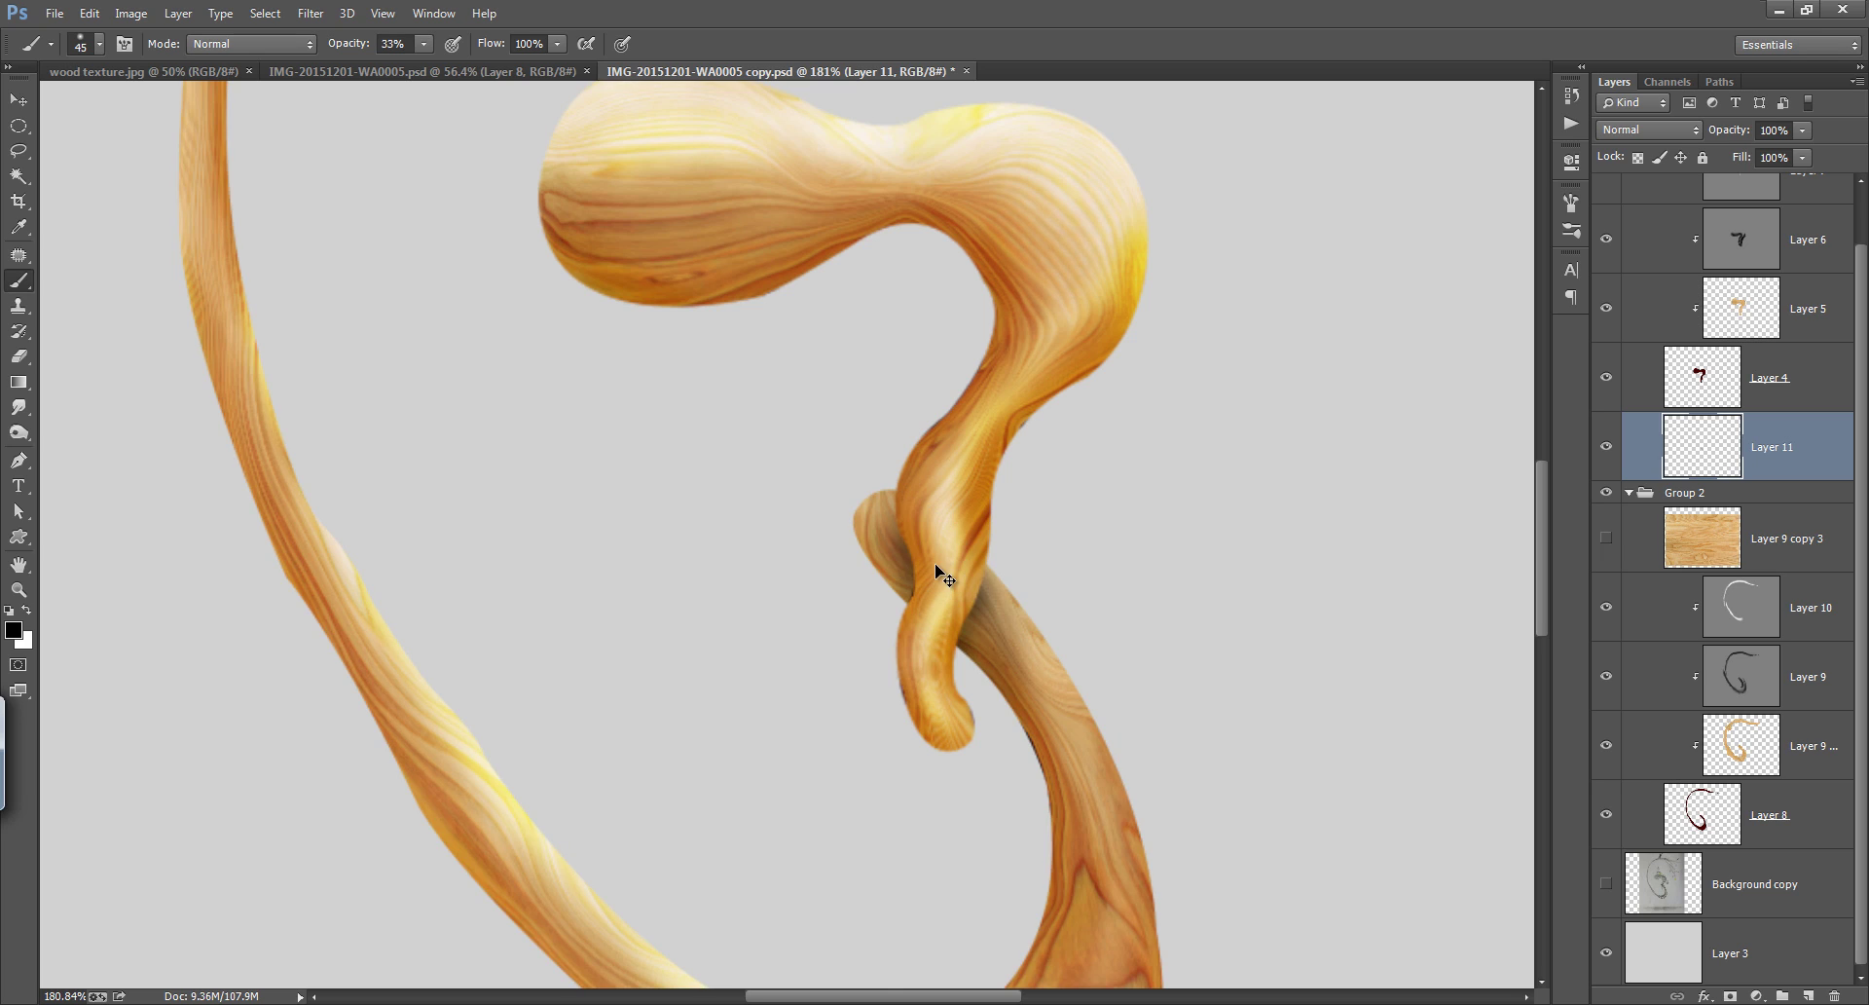
{"action": "key", "text": "ctrl+0"}
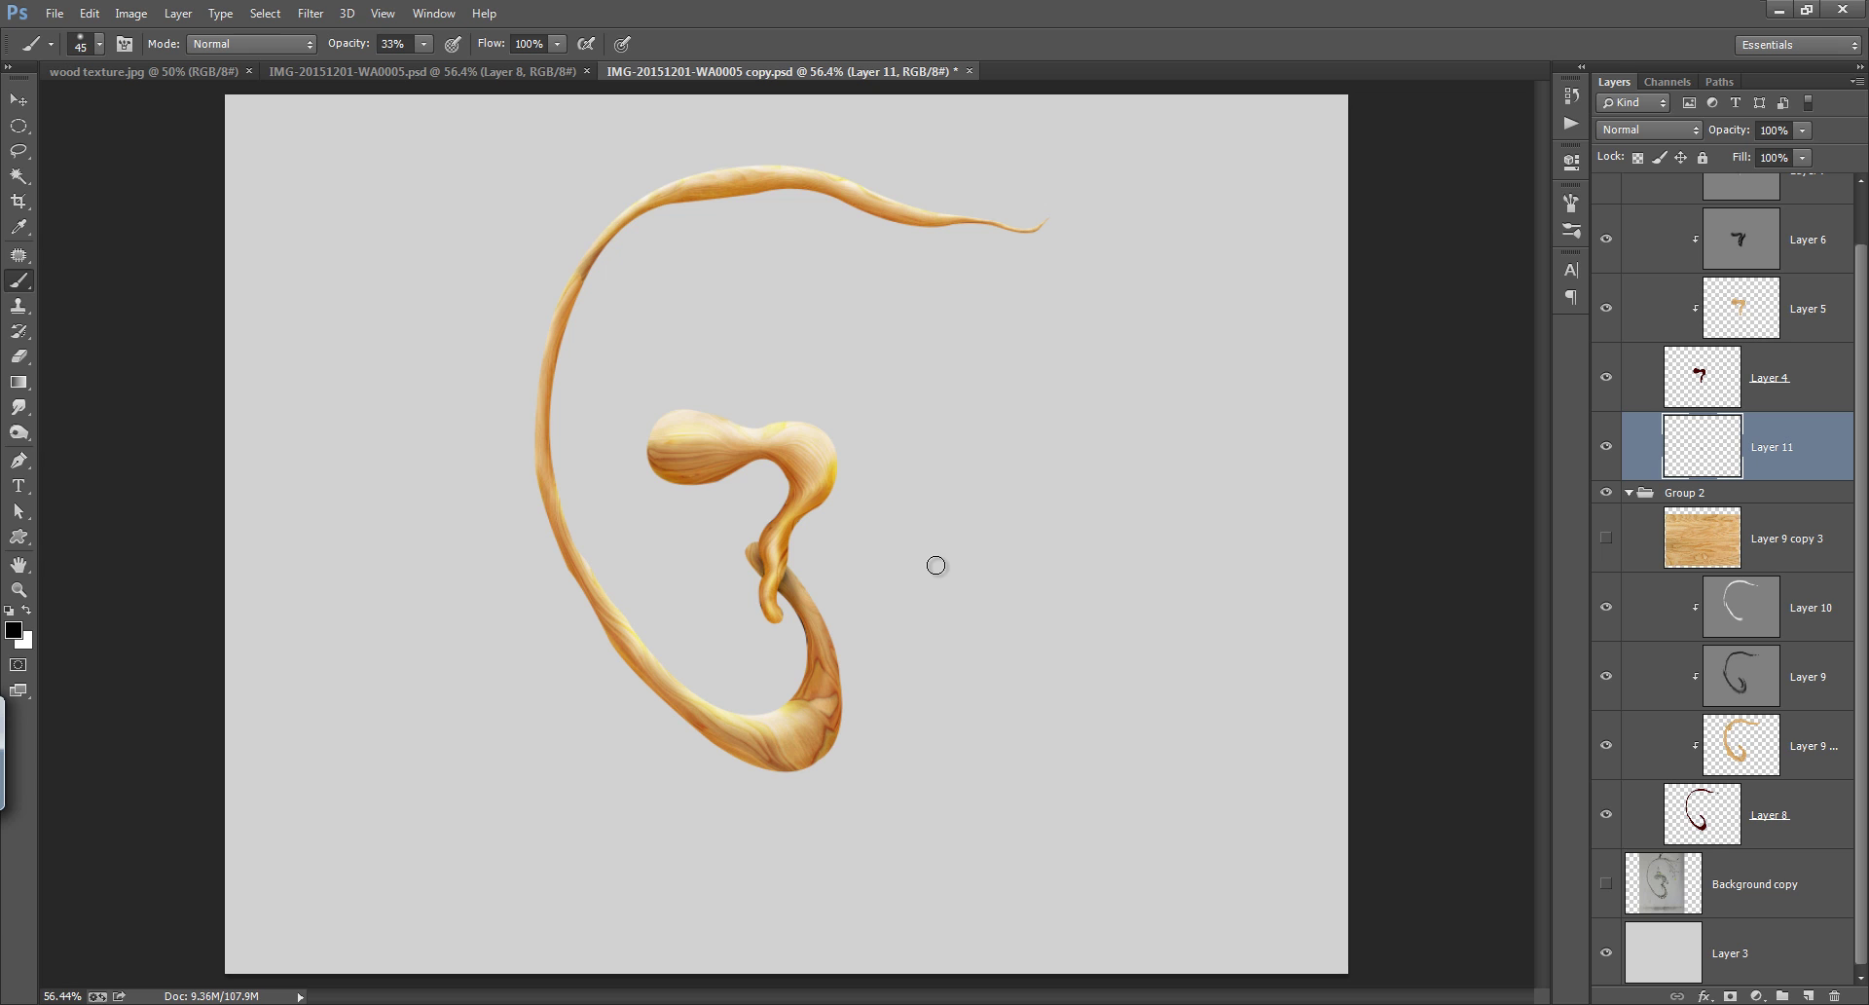
{"action": "left_click", "coordinate": [1606, 448]}
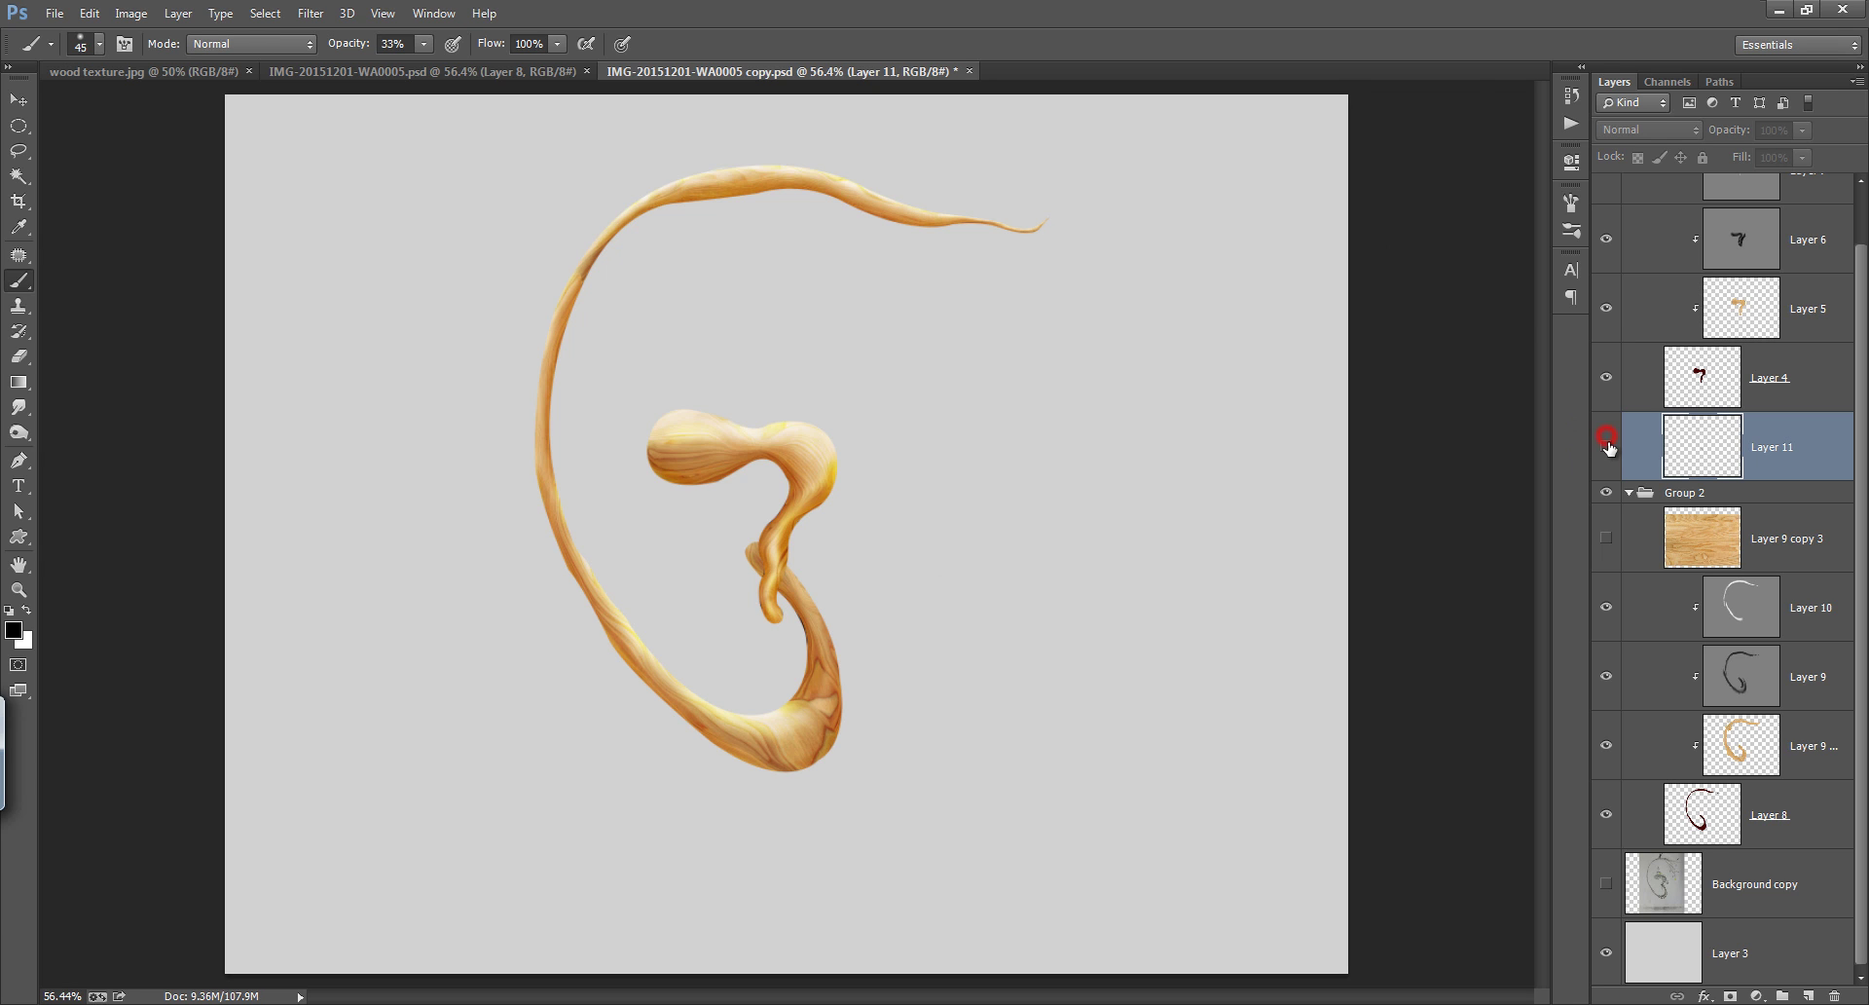
{"action": "left_click", "coordinate": [1606, 448]}
Reload Layer 8's outline as a selection and deepen the contact shadows along both edges of the overlapping strand, starting with brush size 15
{"action": "left_click_drag", "start_coordinate": [747, 574], "coordinate": [926, 534]}
{"action": "left_click", "coordinate": [1723, 827], "text": "ctrl"}
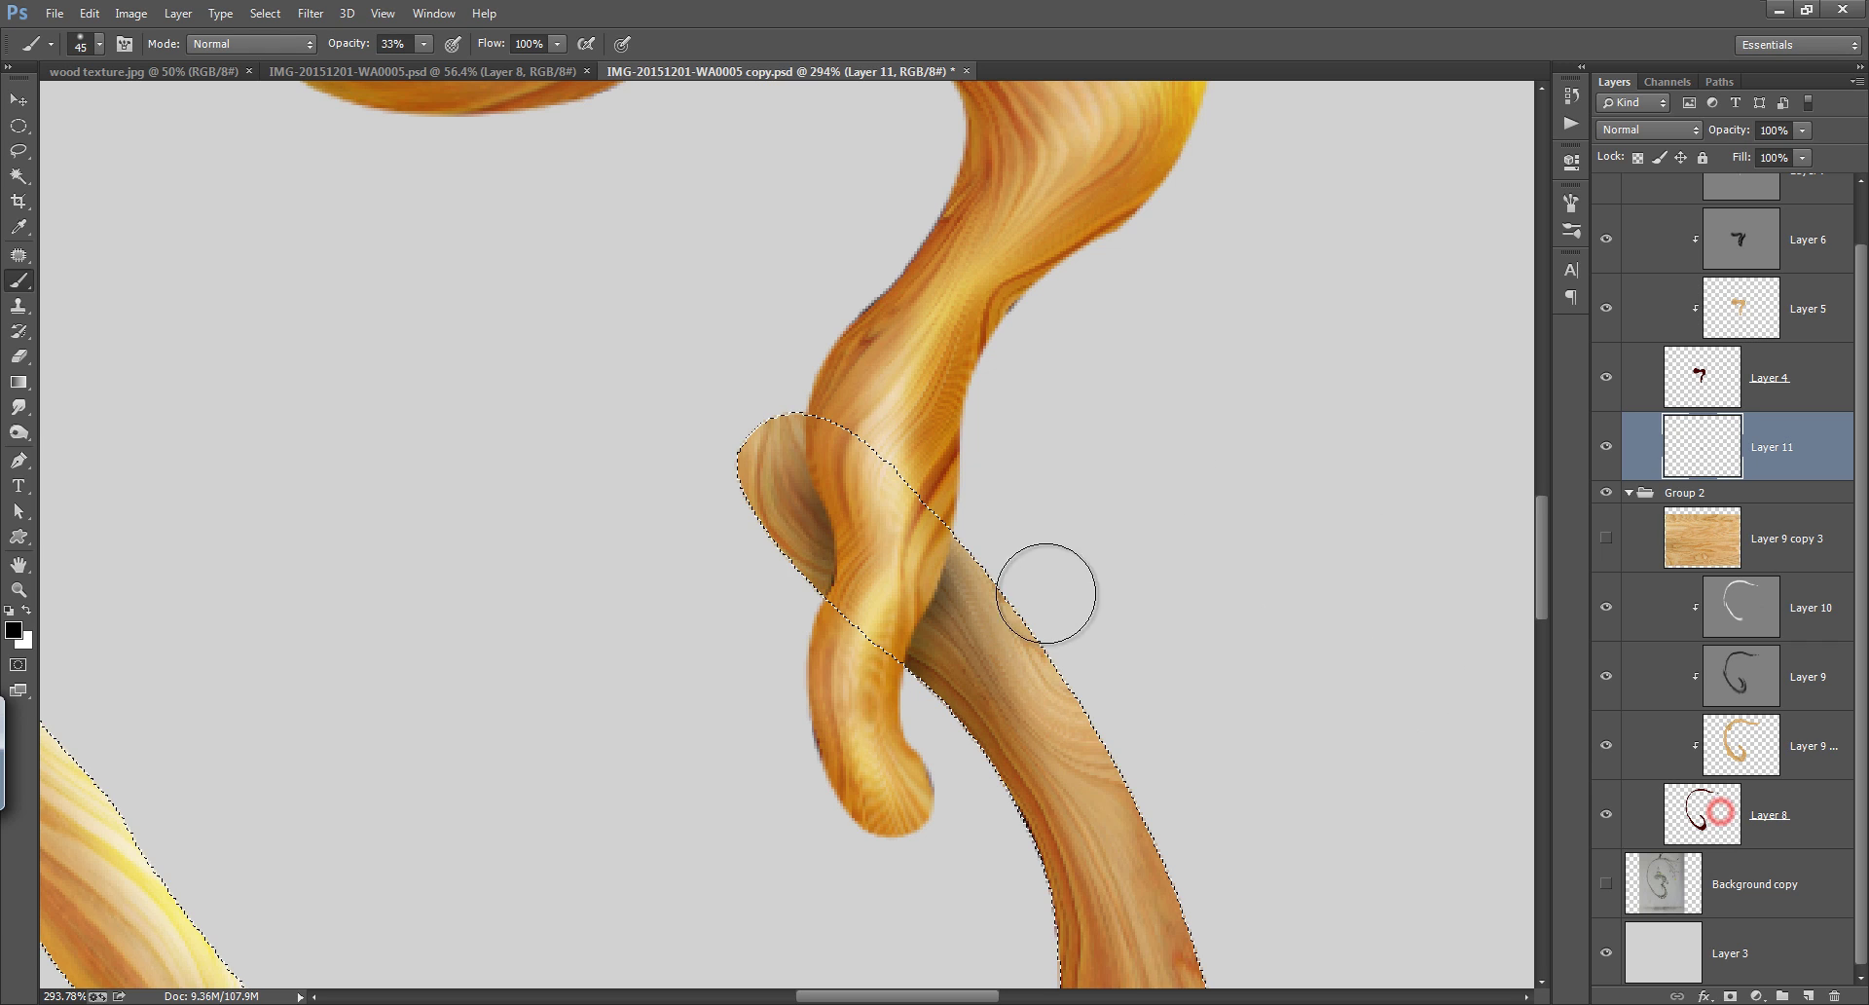
{"action": "key", "text": "bracketleft"}
{"action": "key", "text": "bracketleft"}
{"action": "key", "text": "bracketleft"}
{"action": "key", "text": "bracketleft"}
{"action": "key", "text": "bracketleft"}
{"action": "key", "text": "bracketleft"}
{"action": "key", "text": "bracketleft"}
{"action": "key", "text": "bracketleft"}
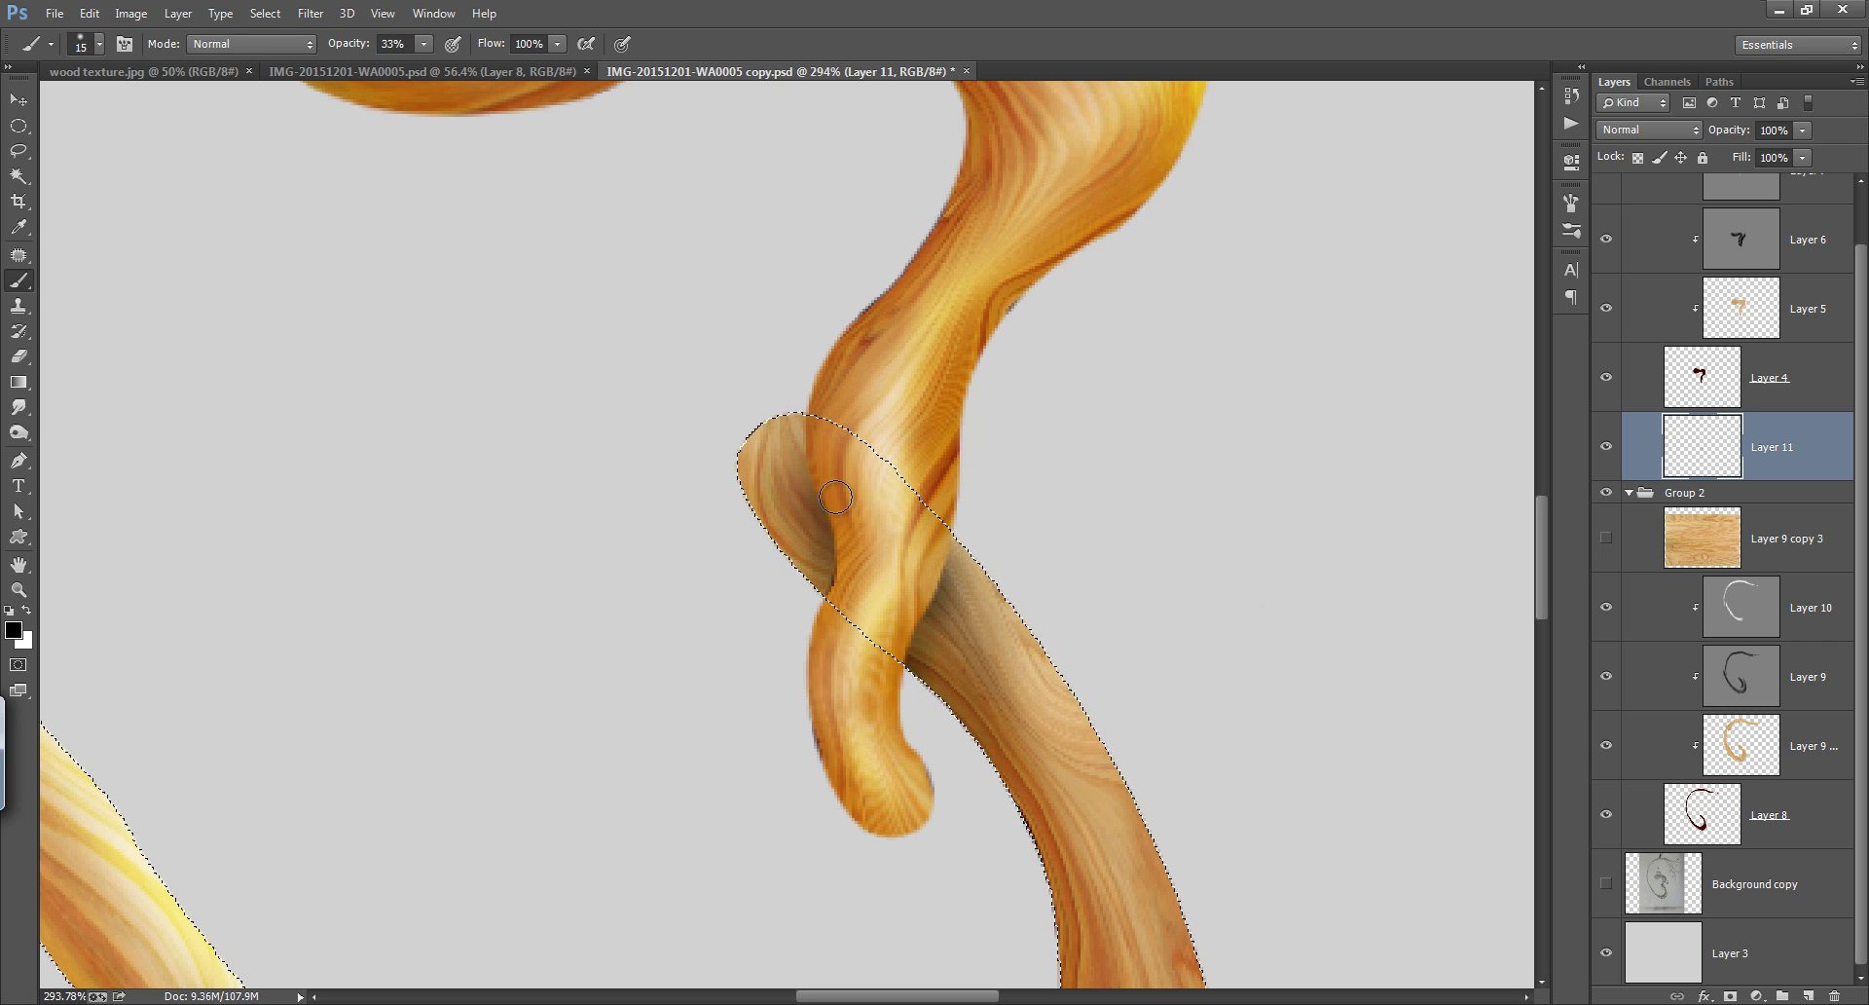
{"action": "left_click", "coordinate": [812, 448]}
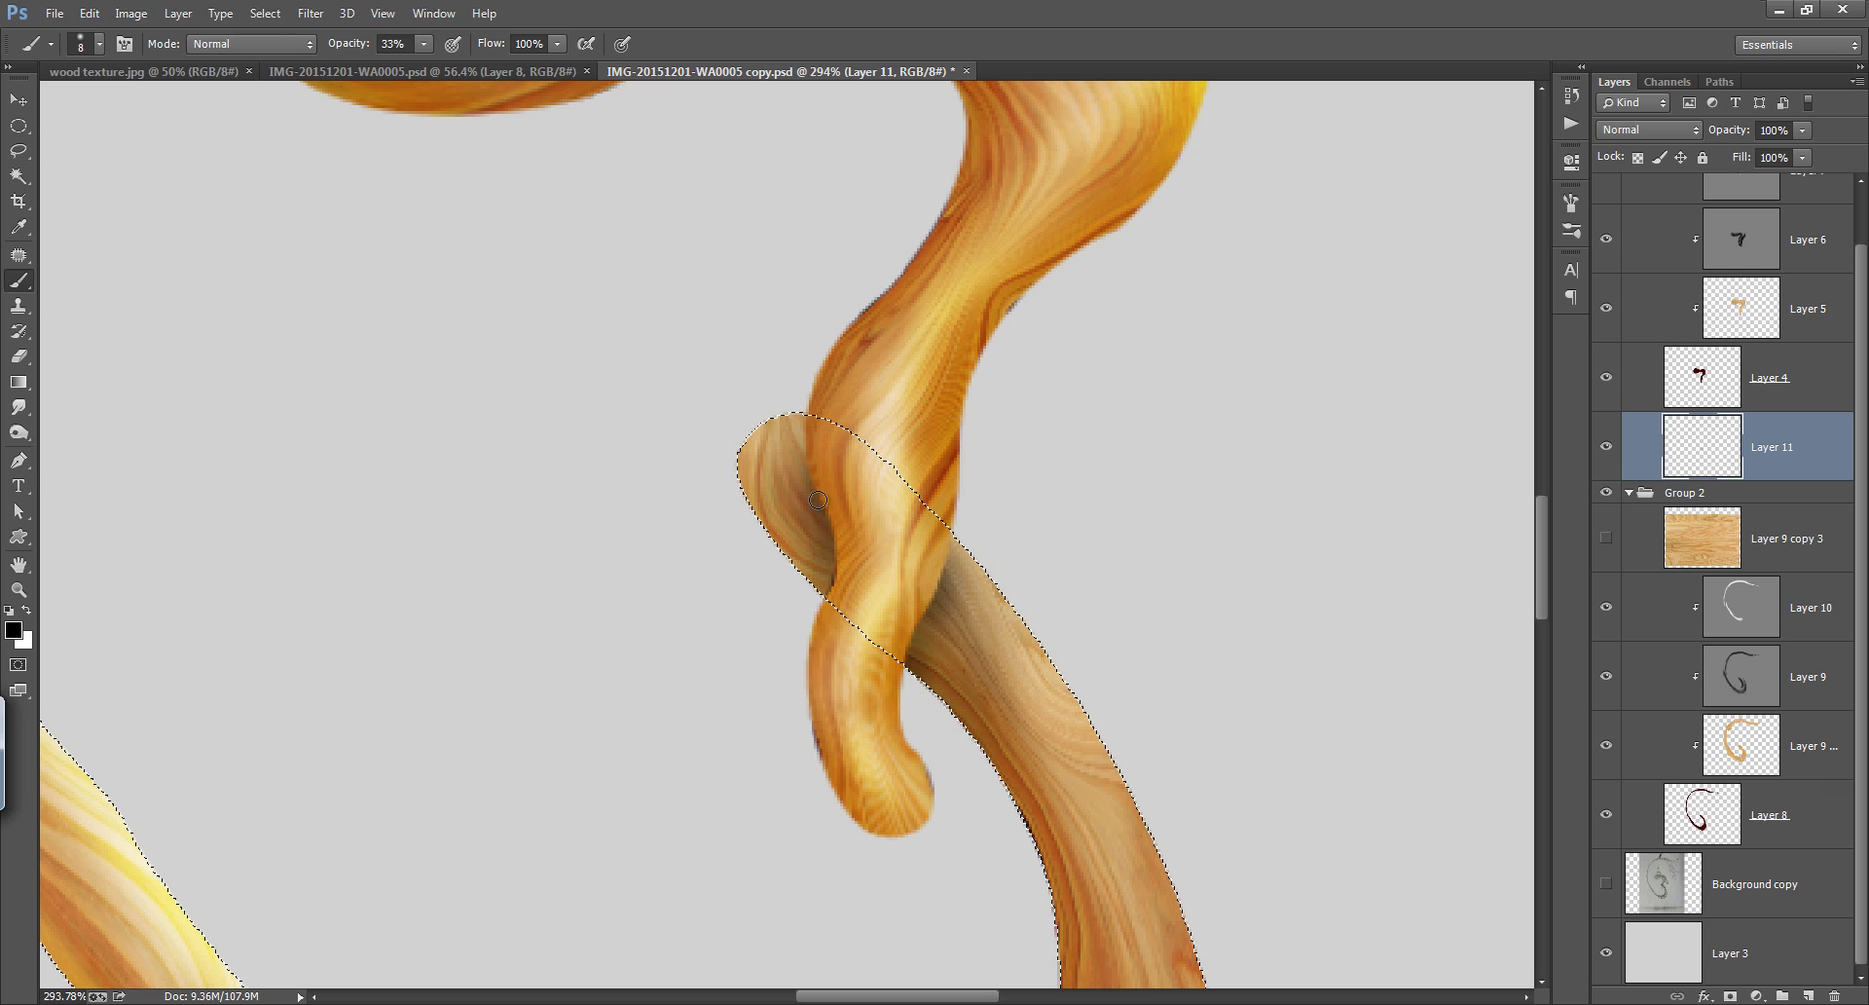
{"action": "left_click", "coordinate": [947, 539]}
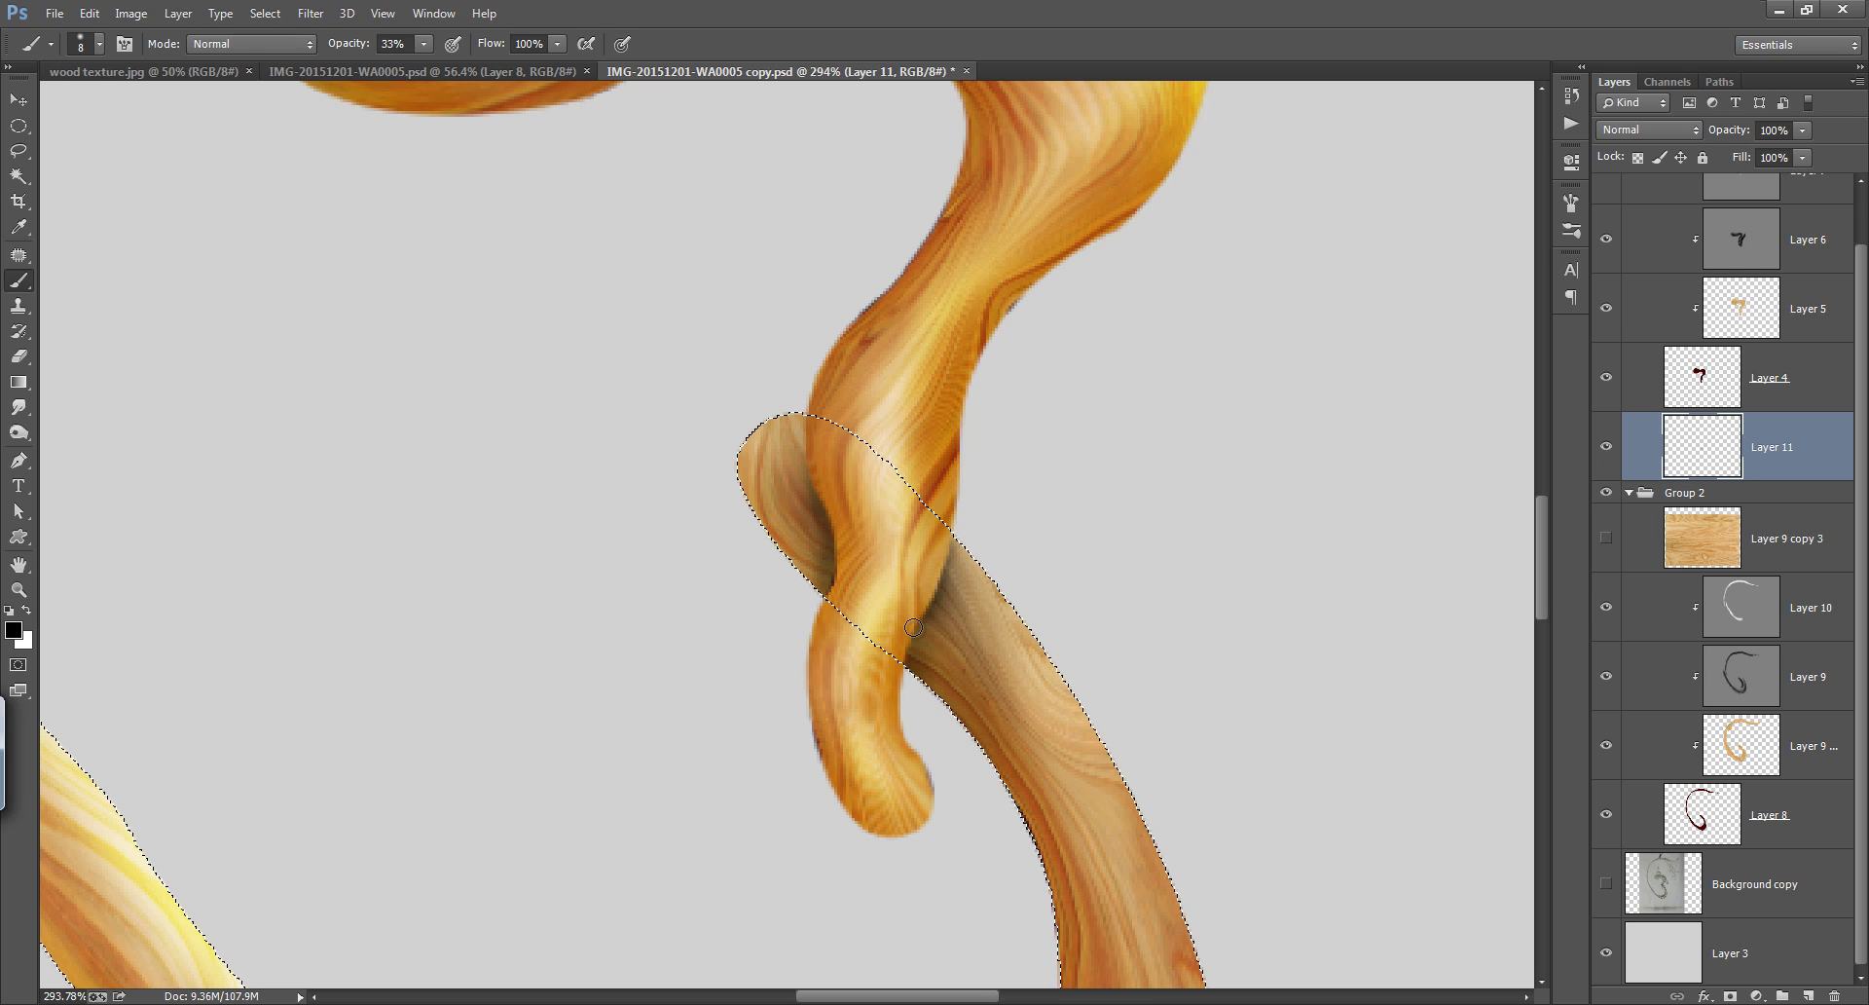
Darken the trunk just below the crossing with brush size 10, enlarge the brush to 20, remove the selection and save the document
{"action": "key", "text": "bracketright"}
{"action": "key", "text": "bracketright"}
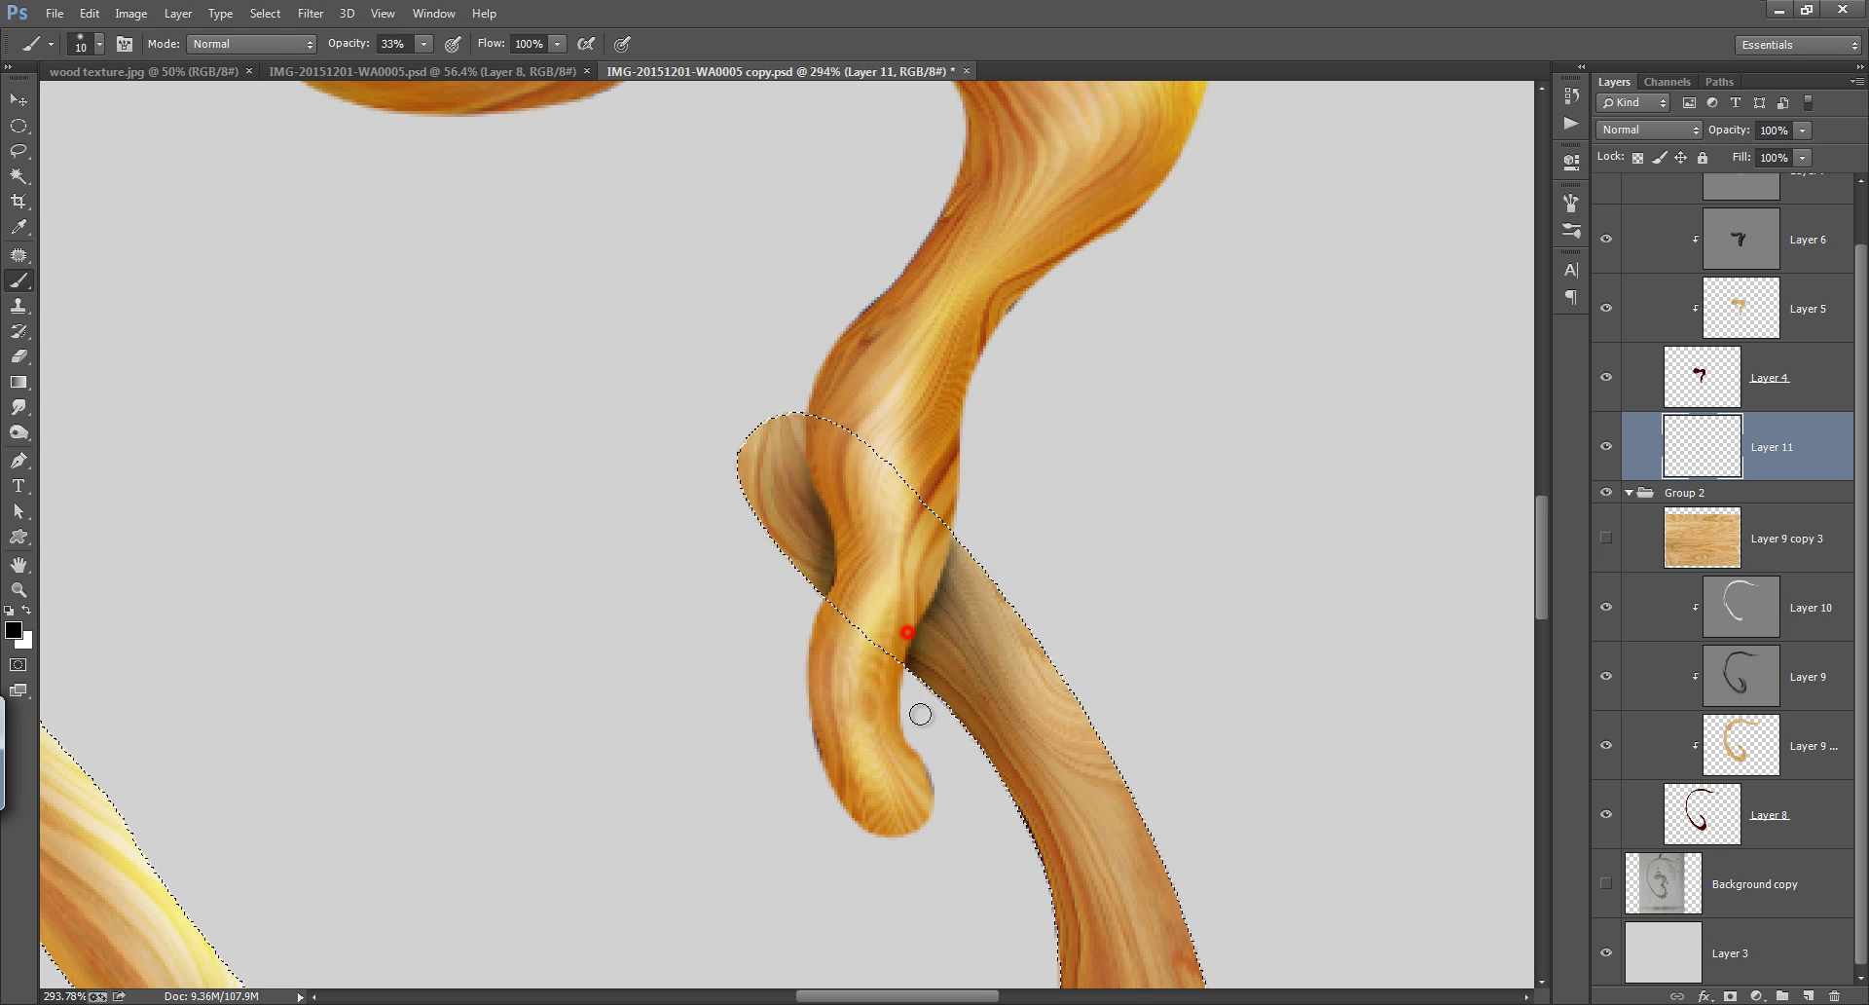
{"action": "left_click", "coordinate": [912, 620]}
{"action": "left_click_drag", "start_coordinate": [913, 641], "coordinate": [938, 741]}
{"action": "left_click_drag", "start_coordinate": [909, 618], "coordinate": [943, 743]}
{"action": "left_click_drag", "start_coordinate": [922, 580], "coordinate": [920, 672]}
{"action": "mouse_move", "coordinate": [905, 613]}
{"action": "left_mouse_down"}
{"action": "mouse_move", "coordinate": [899, 676]}
{"action": "mouse_move", "coordinate": [978, 754]}
{"action": "left_mouse_up"}
{"action": "key", "text": "bracketright"}
{"action": "key", "text": "ctrl+d"}
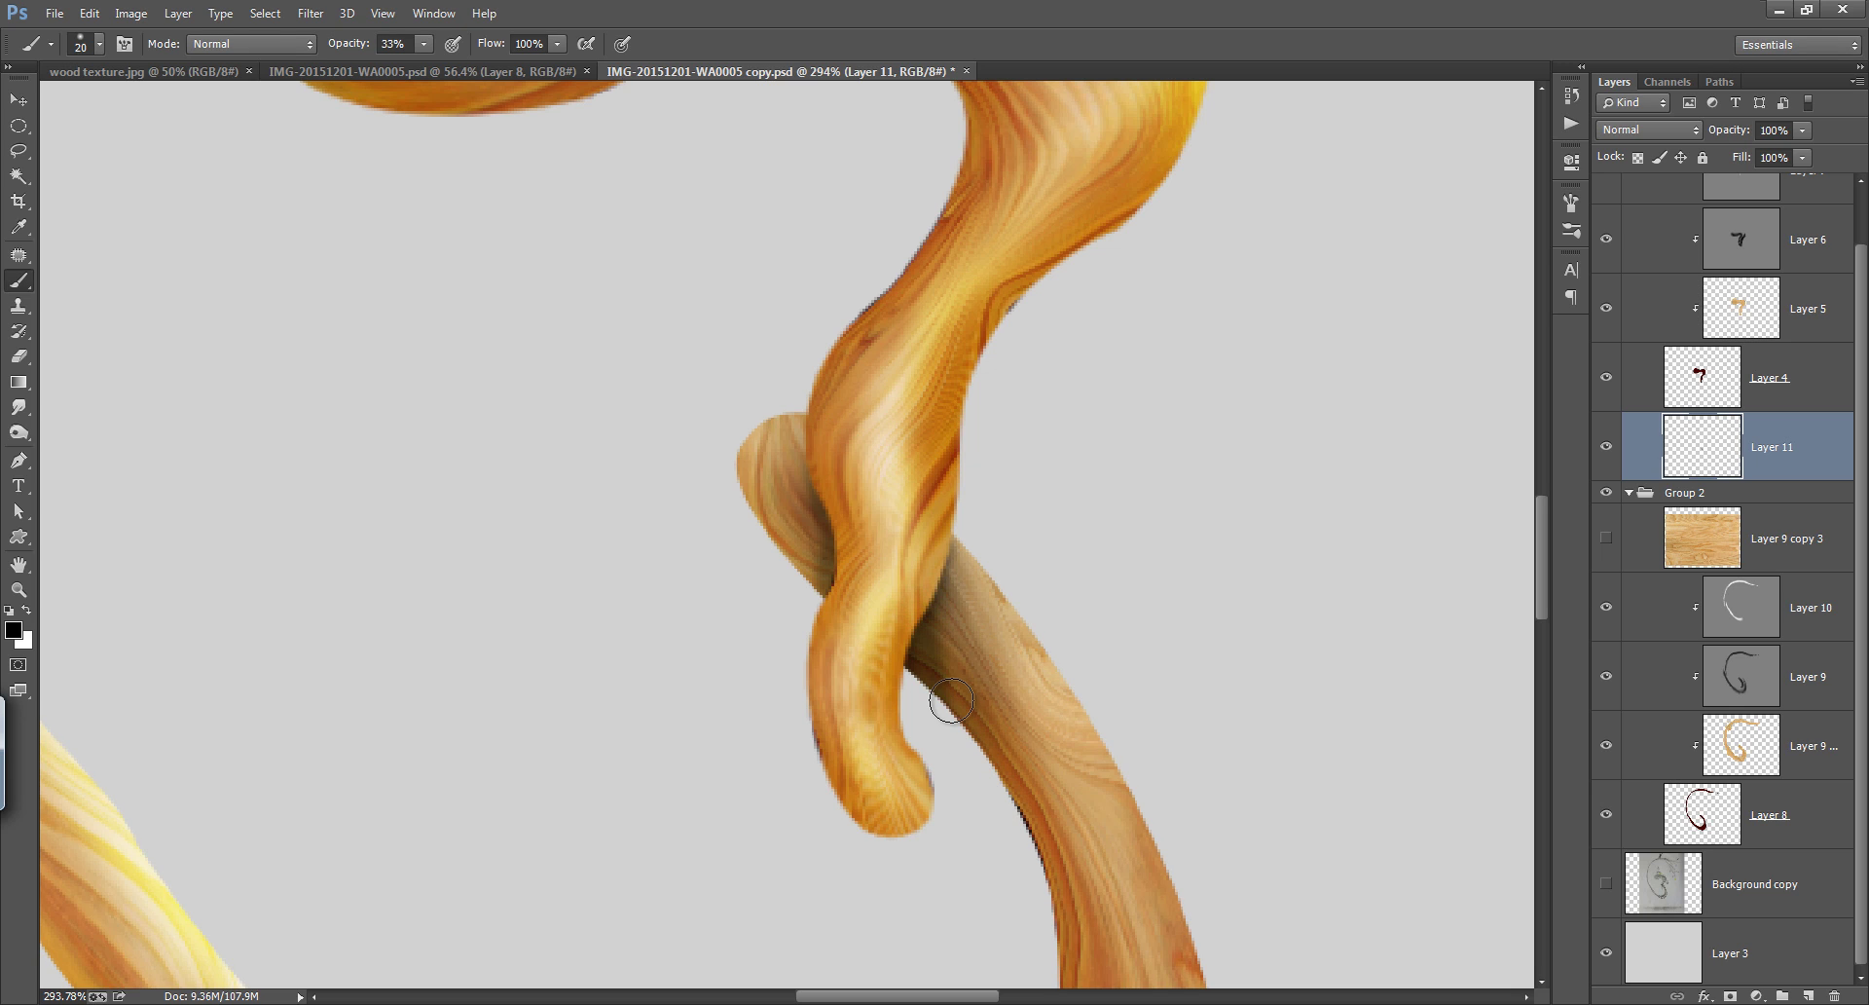
{"action": "key", "text": "ctrl+0"}
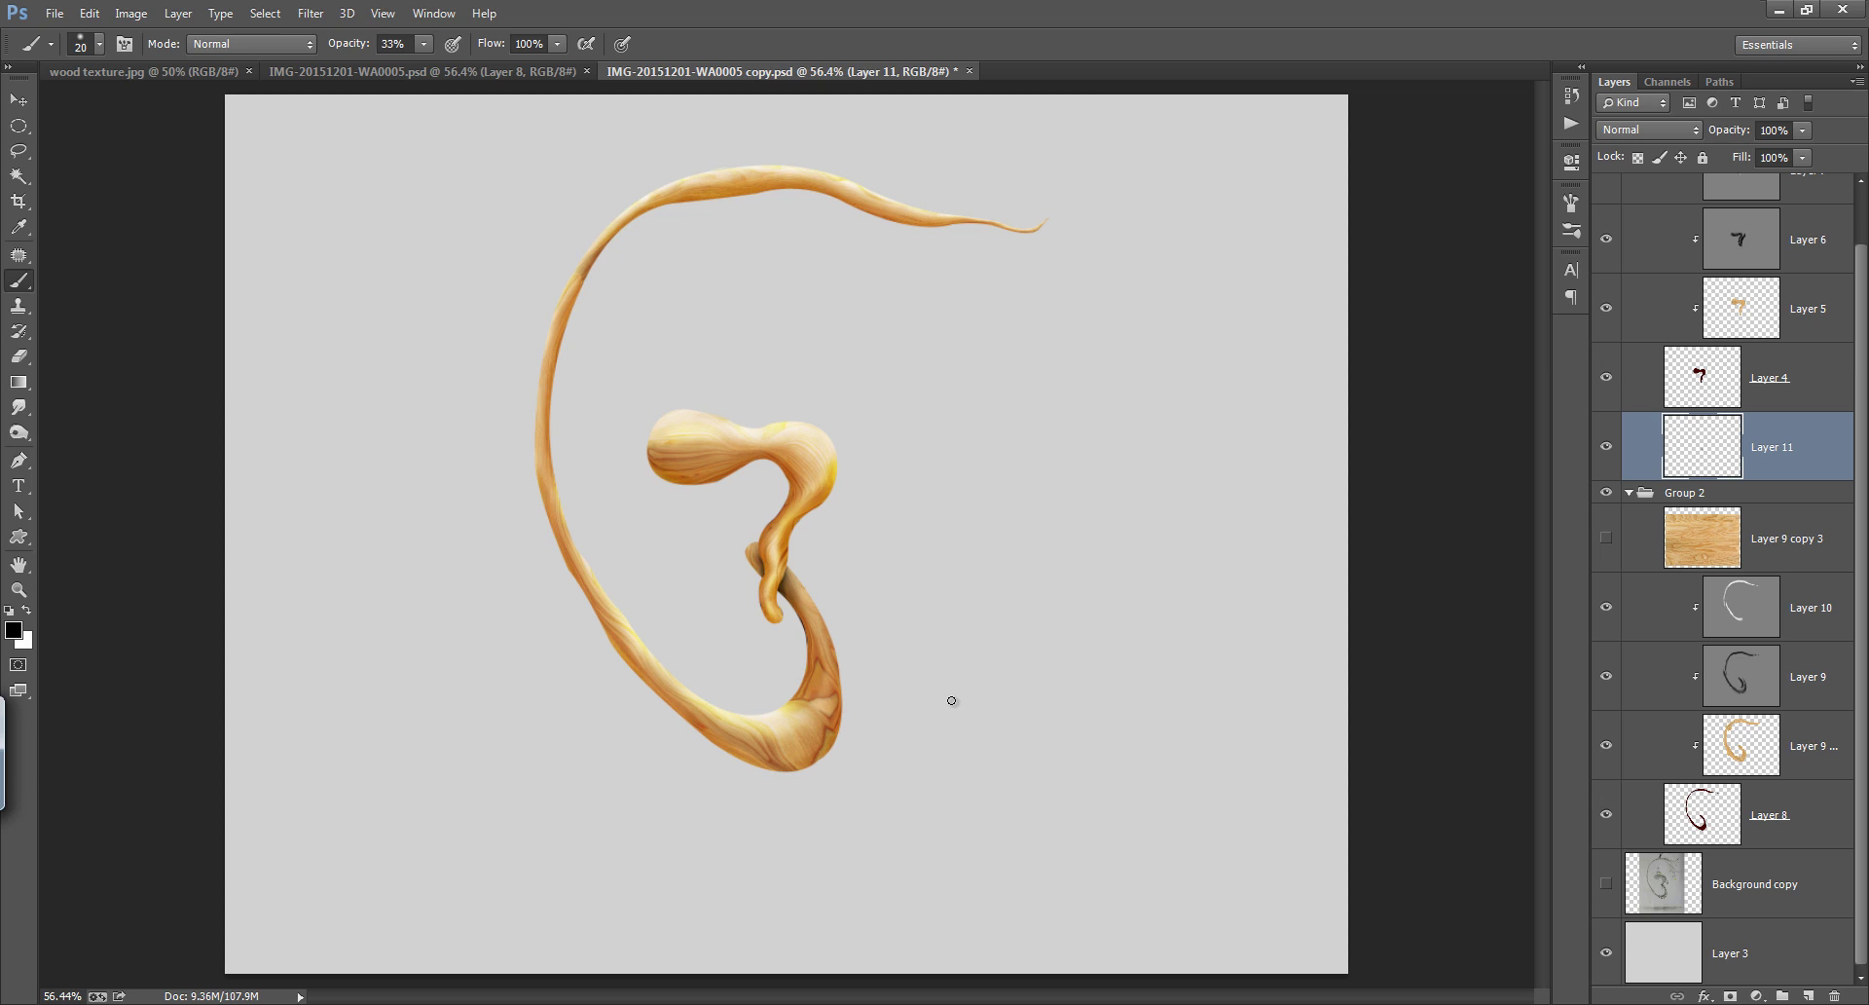
{"action": "key", "text": "ctrl+s"}
Collapse Group 1 and Group 2 and toggle their visibility to check each part
{"action": "left_click_drag", "start_coordinate": [1864, 327], "coordinate": [1857, 219]}
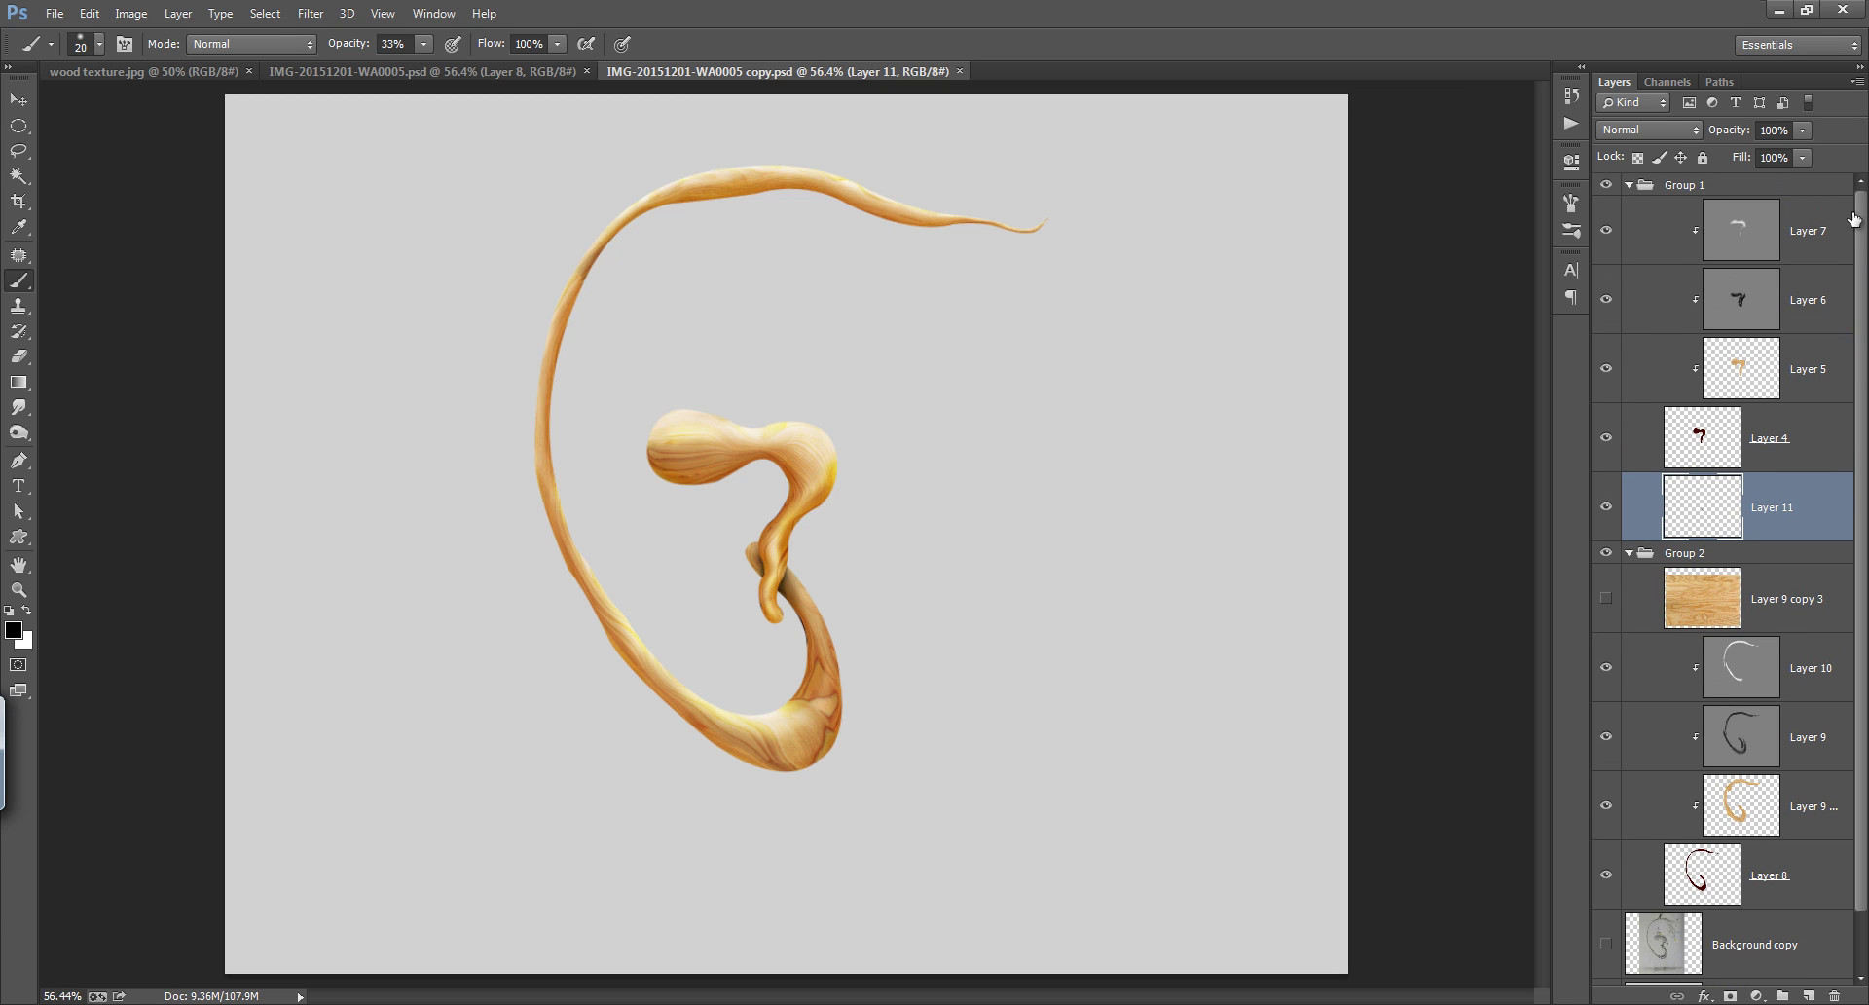
{"action": "left_click", "coordinate": [1628, 185]}
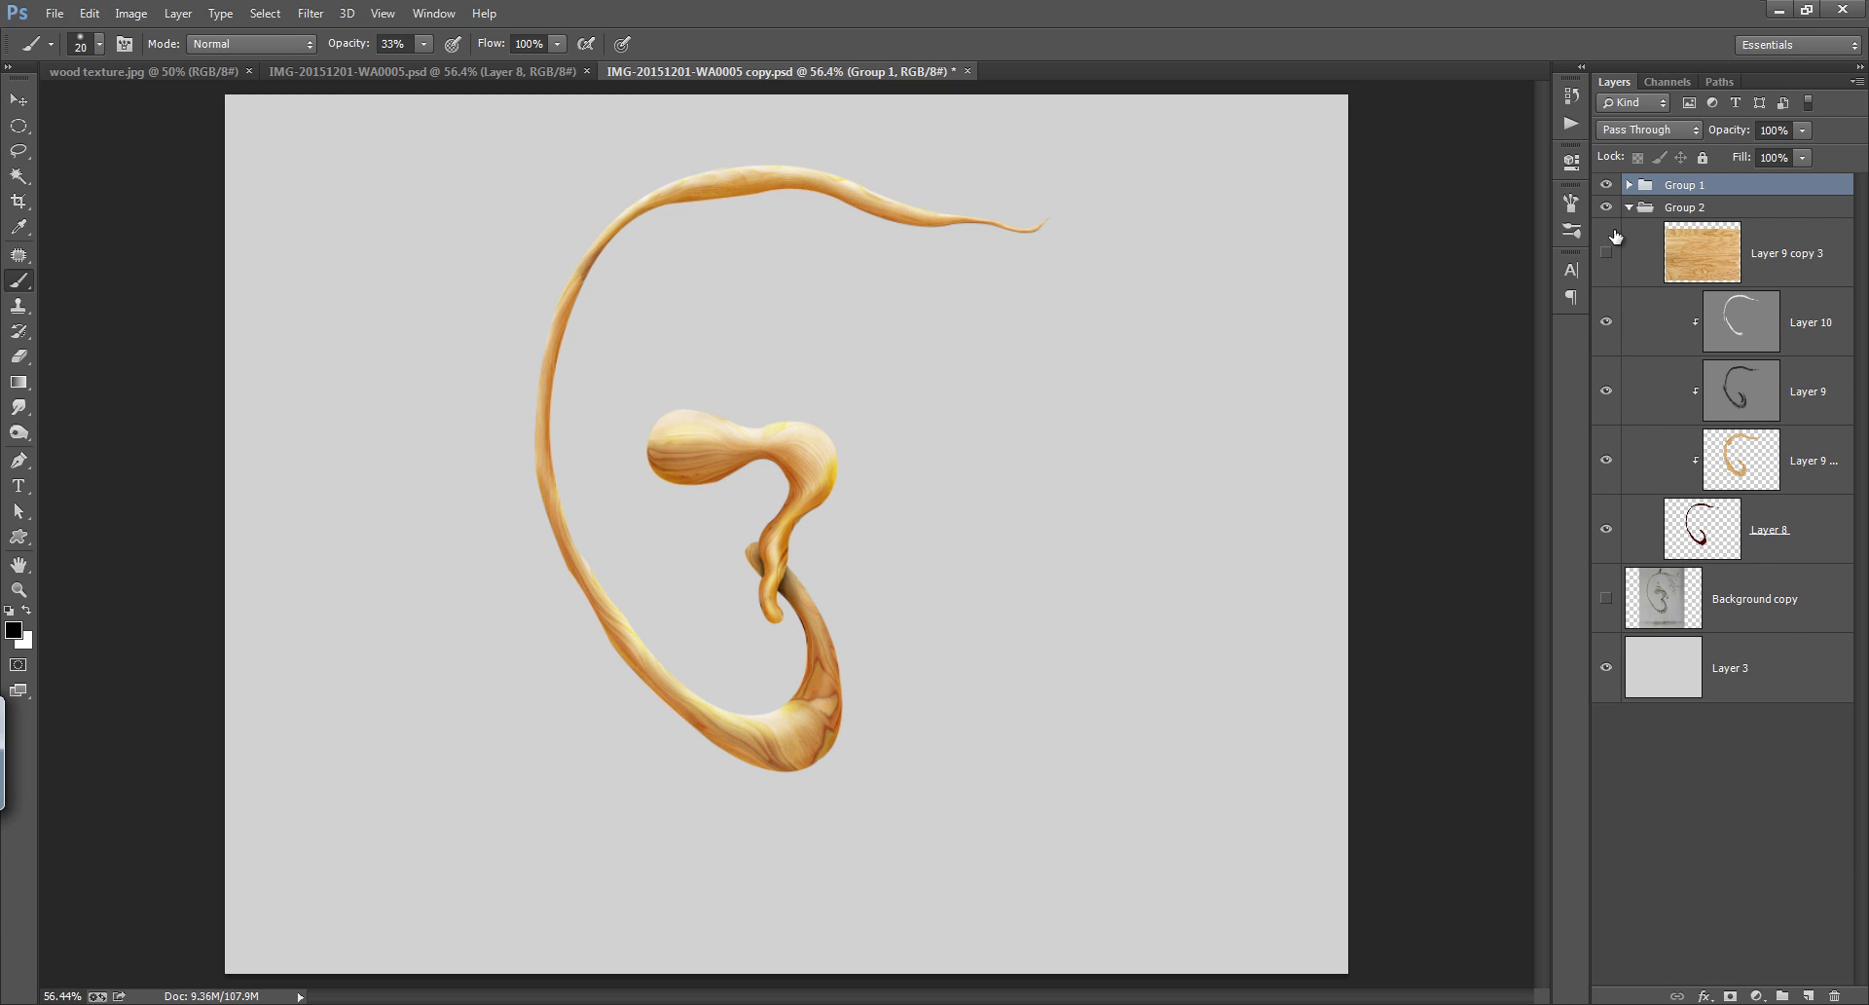
{"action": "left_click", "coordinate": [1629, 208]}
{"action": "left_click", "coordinate": [1606, 185]}
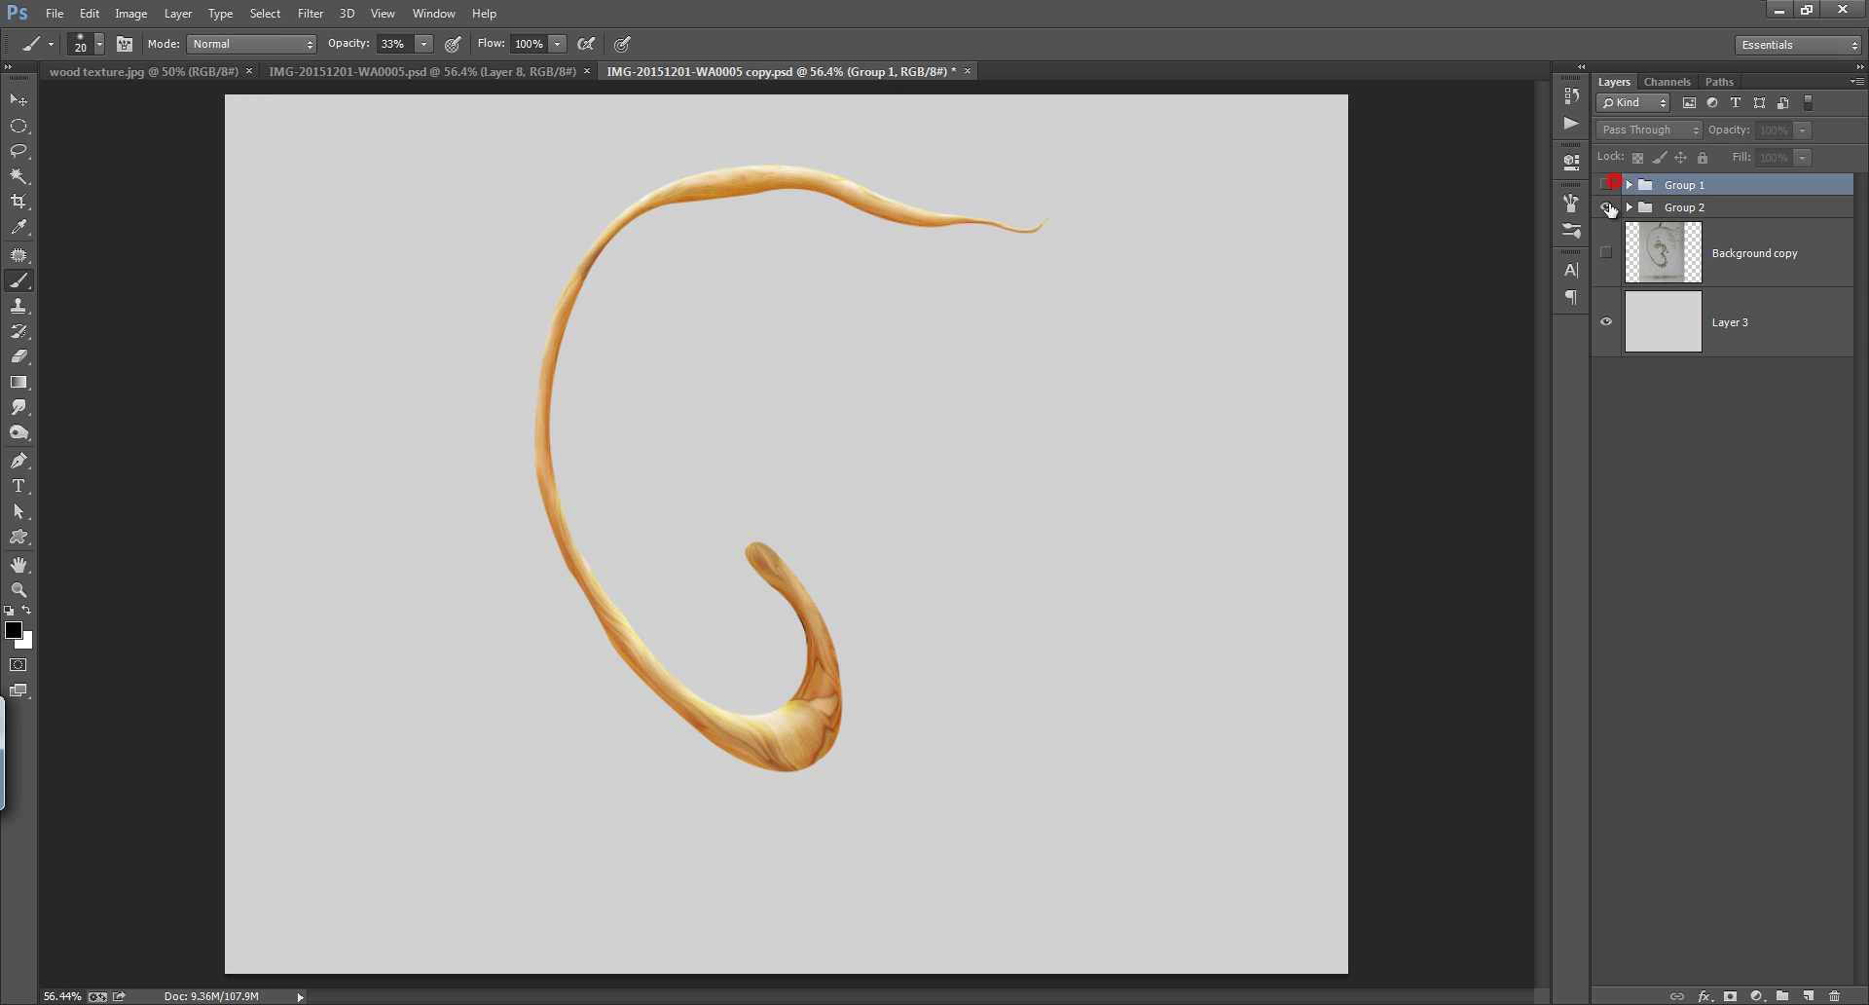
{"action": "left_click", "coordinate": [1607, 208]}
{"action": "left_click_drag", "start_coordinate": [1608, 212], "coordinate": [1607, 185]}
Show the Background copy sketch layer, focus on the hanging branches beneath the top arc, and save the document
{"action": "left_click", "coordinate": [1663, 258]}
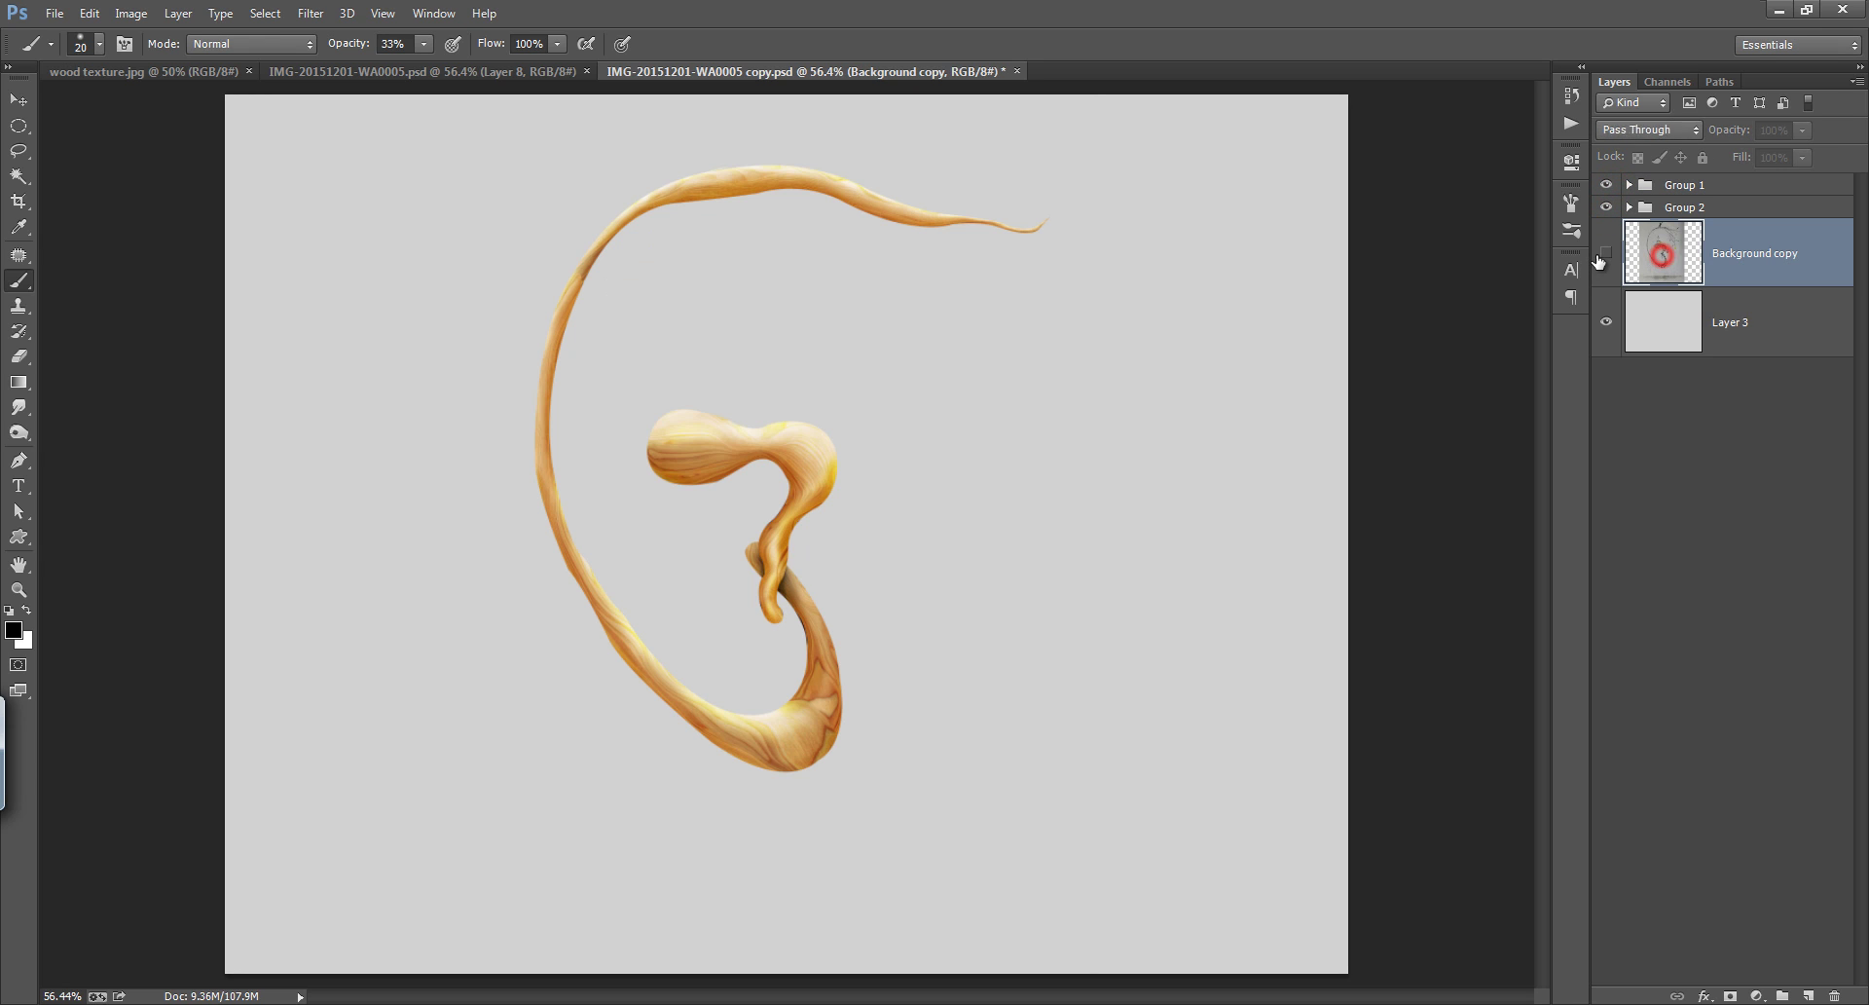
{"action": "left_click", "coordinate": [1607, 253]}
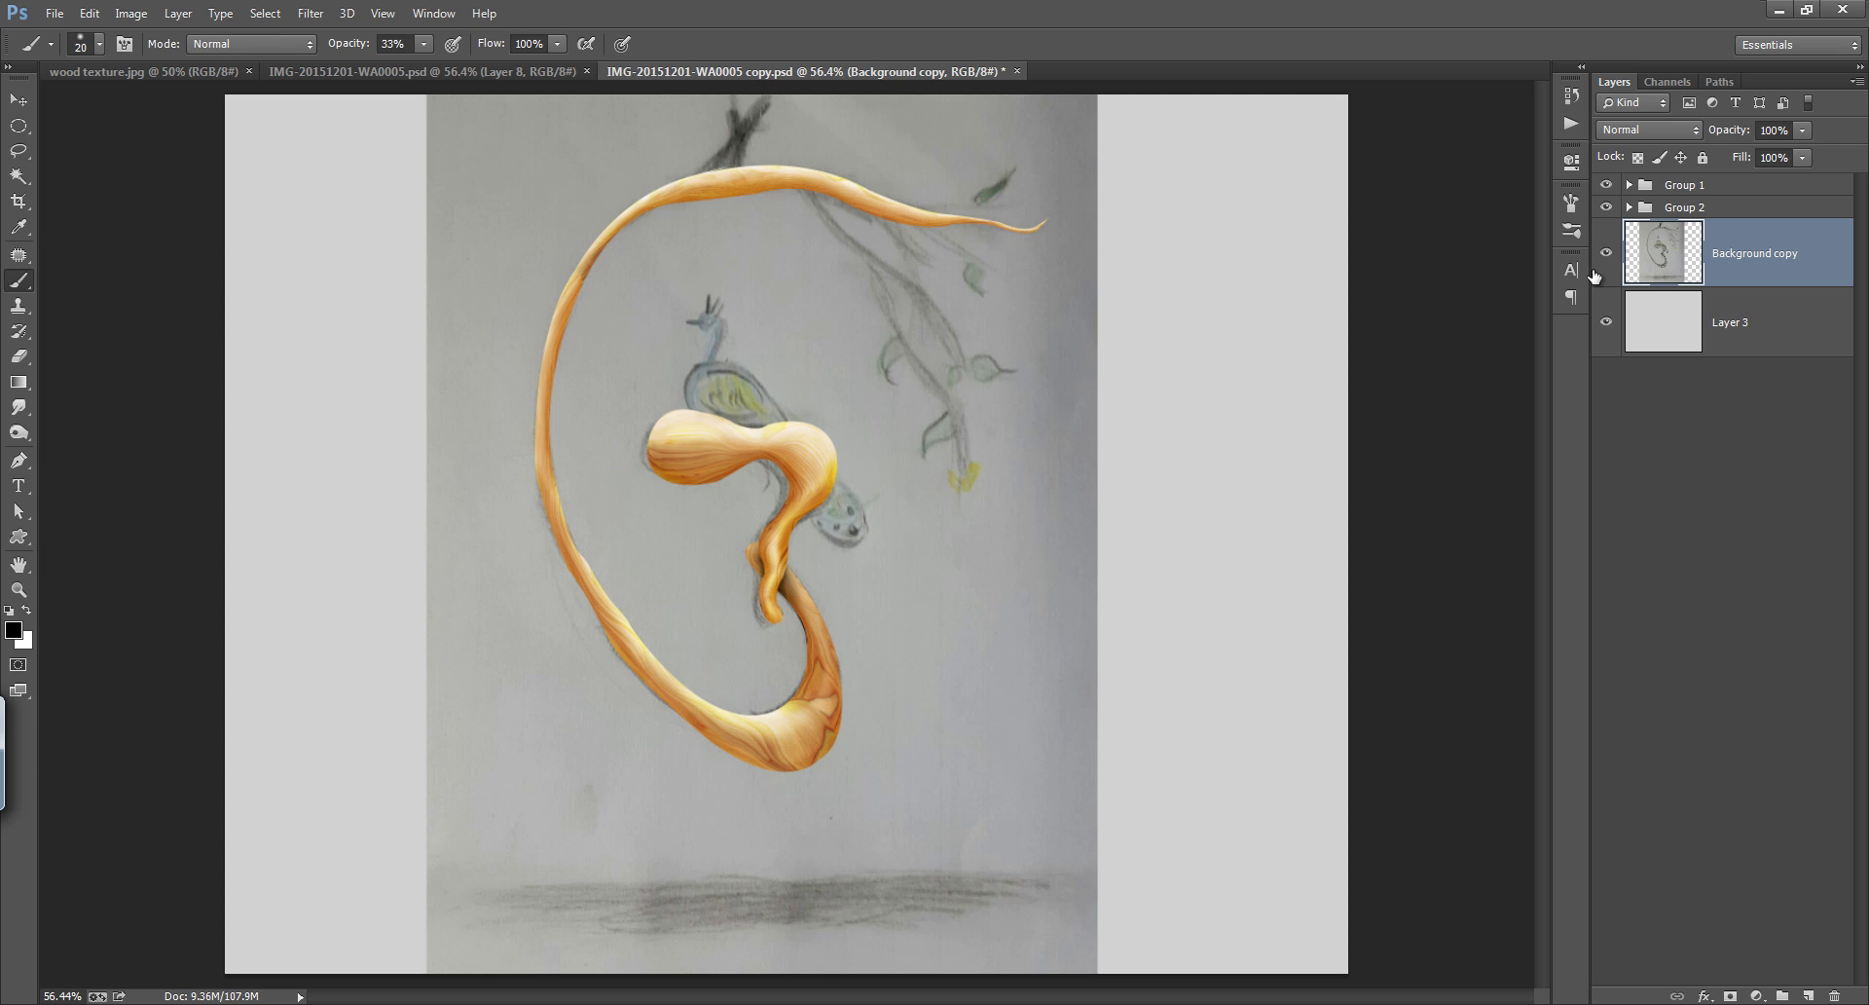
{"action": "left_click_drag", "start_coordinate": [850, 234], "coordinate": [689, 337]}
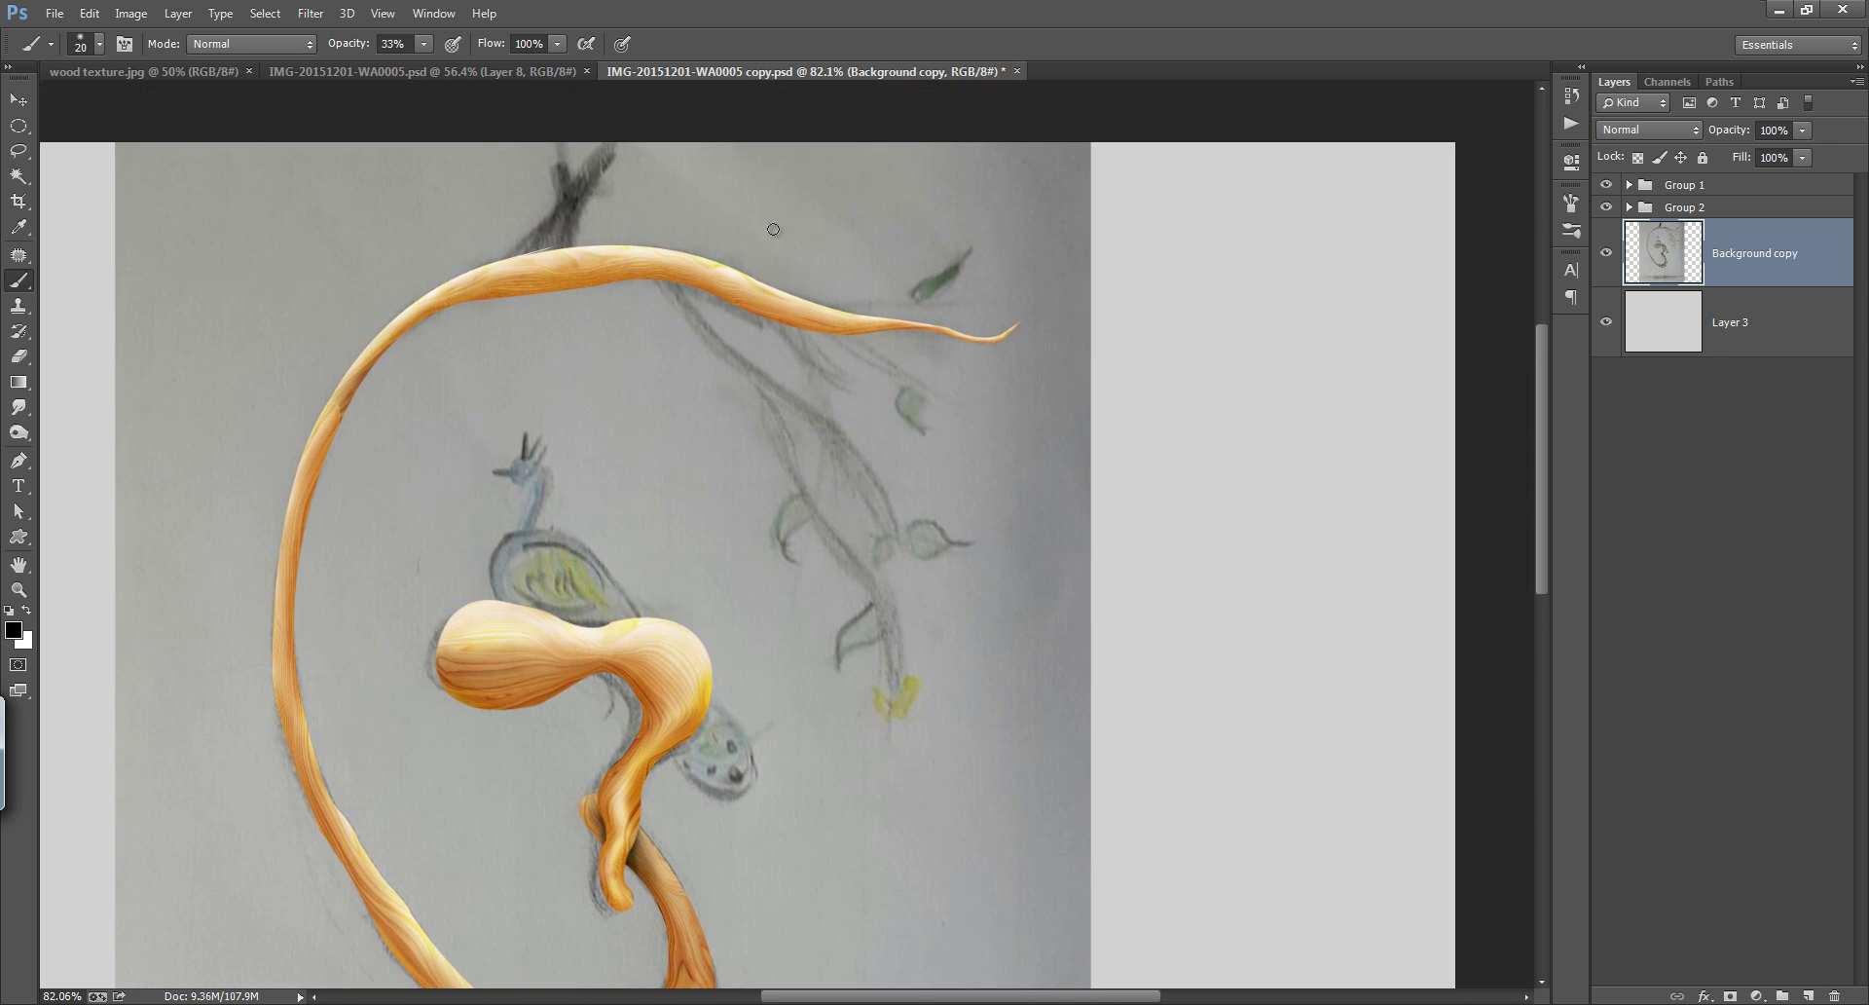
{"action": "left_click_drag", "start_coordinate": [780, 388], "coordinate": [771, 393]}
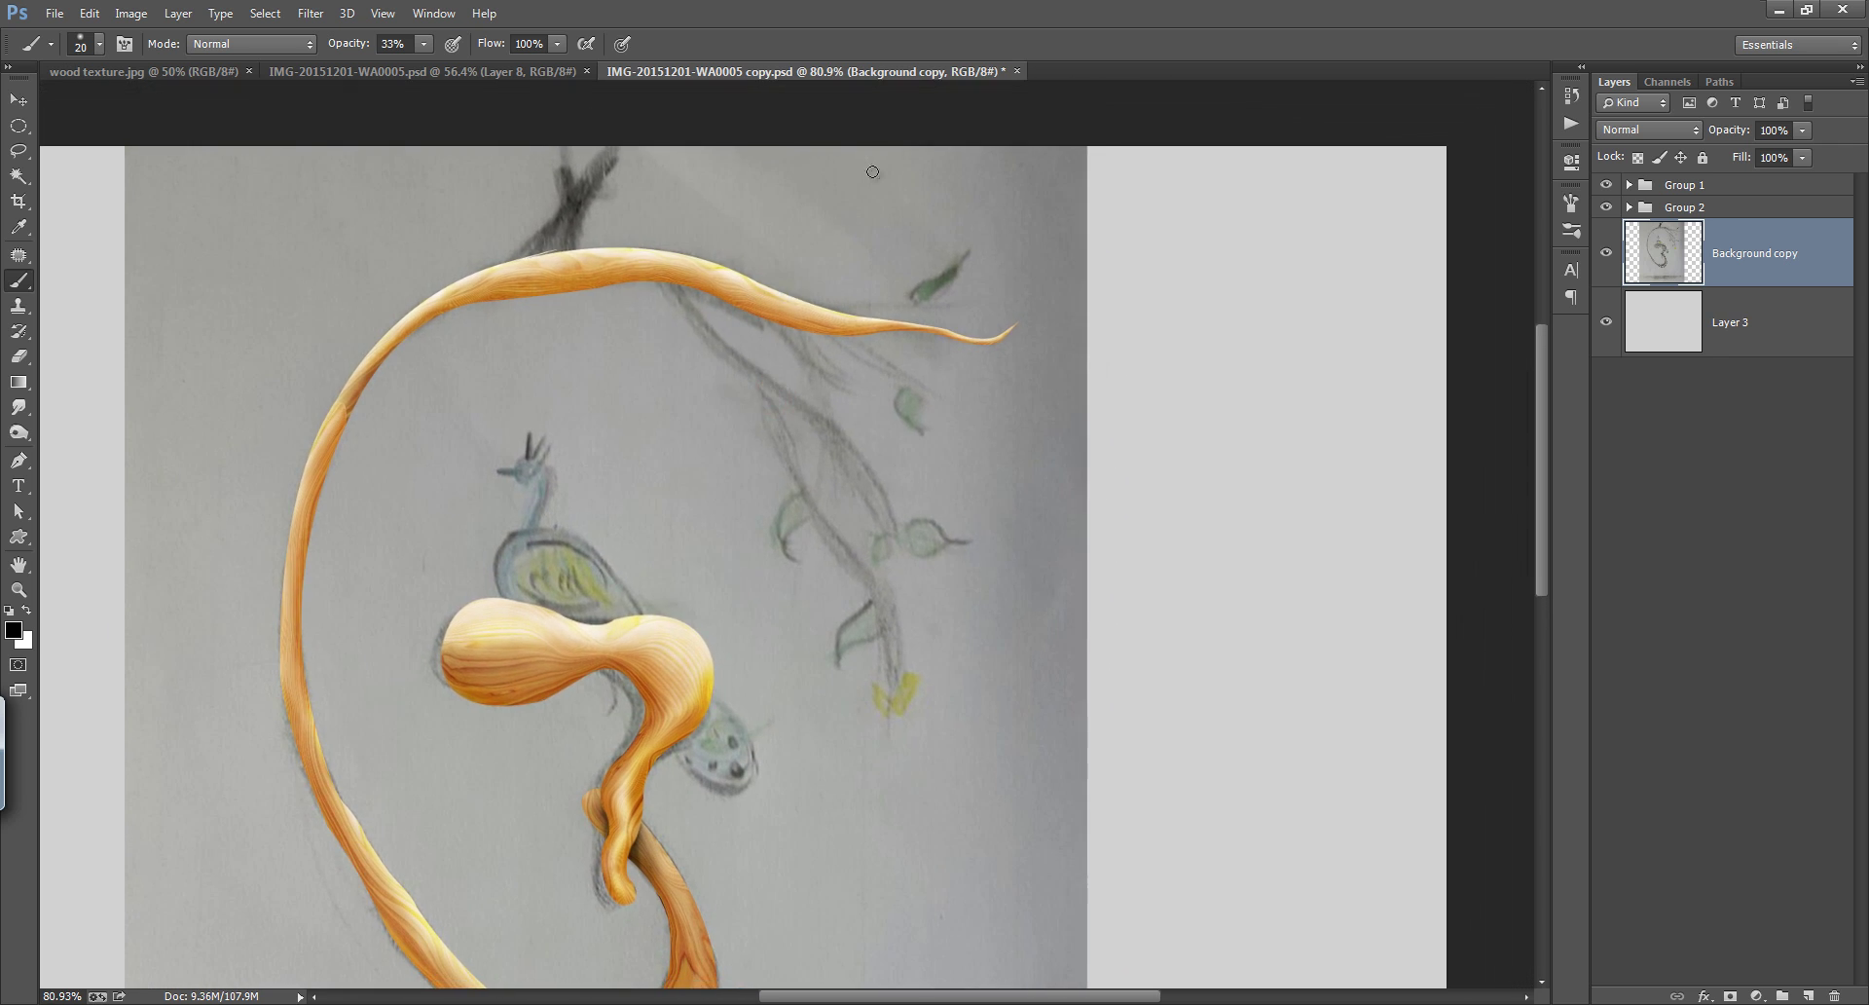
{"action": "key", "text": "ctrl+s"}
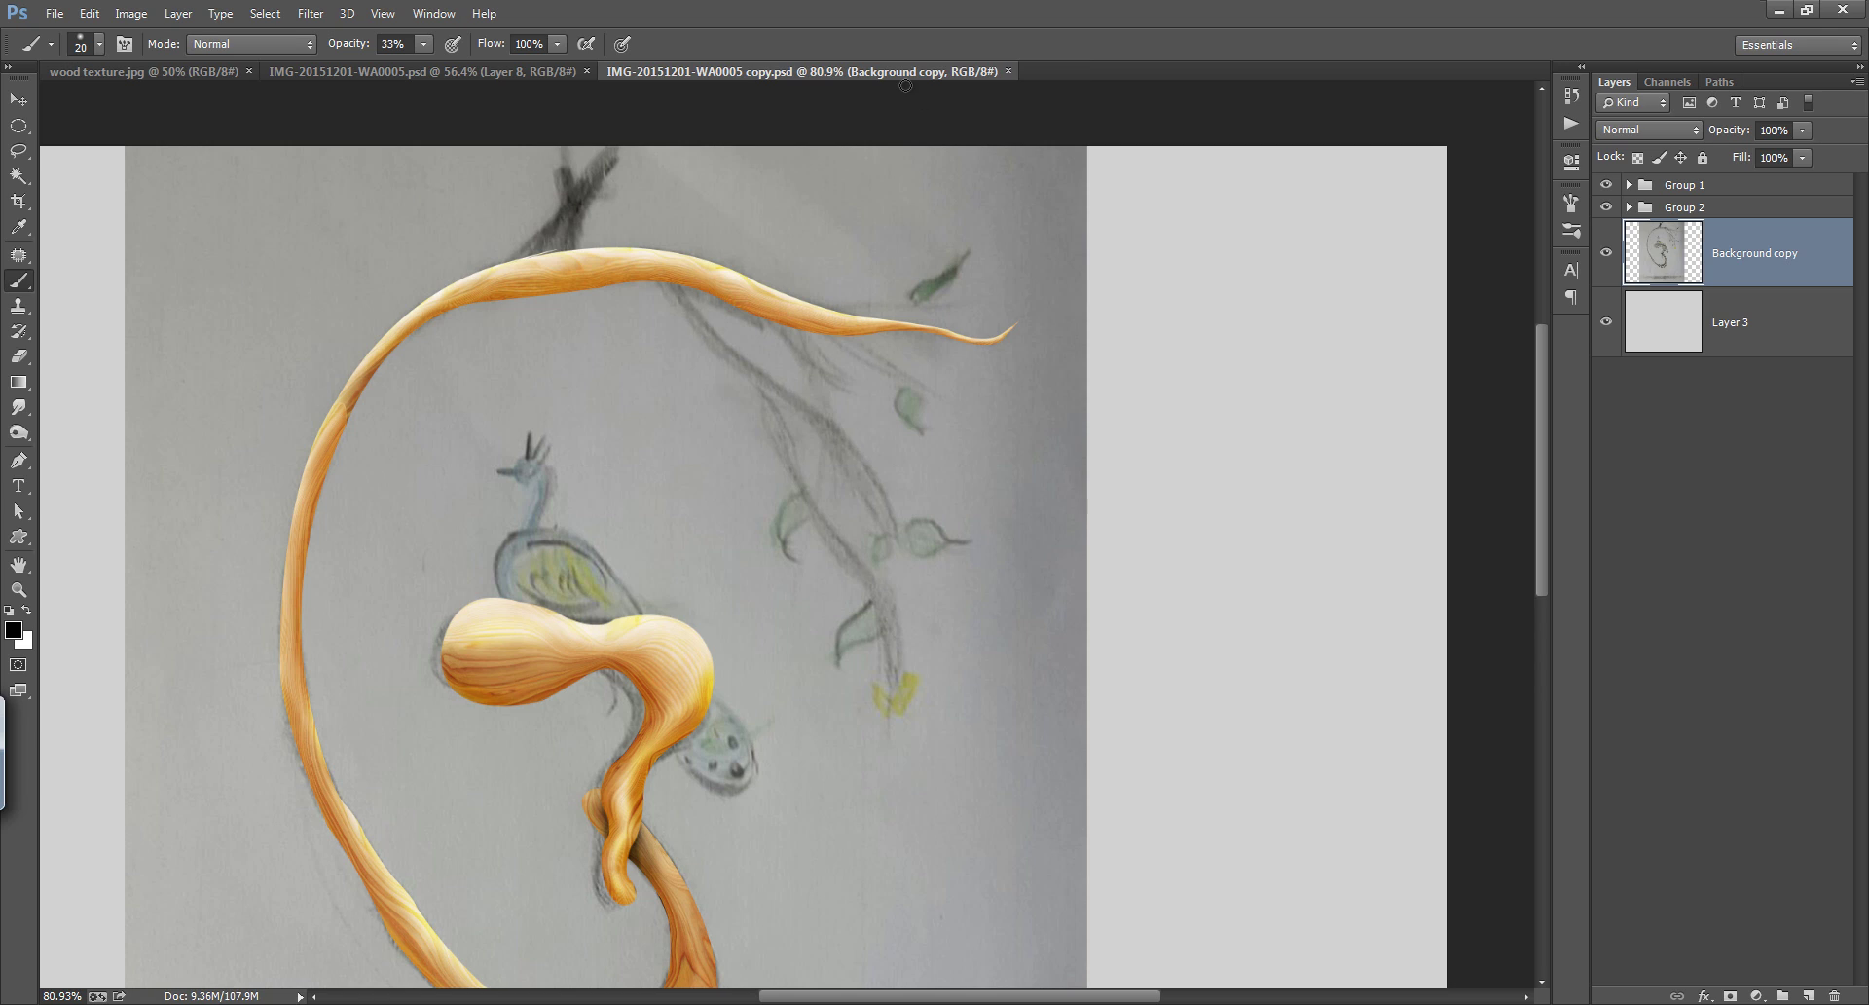